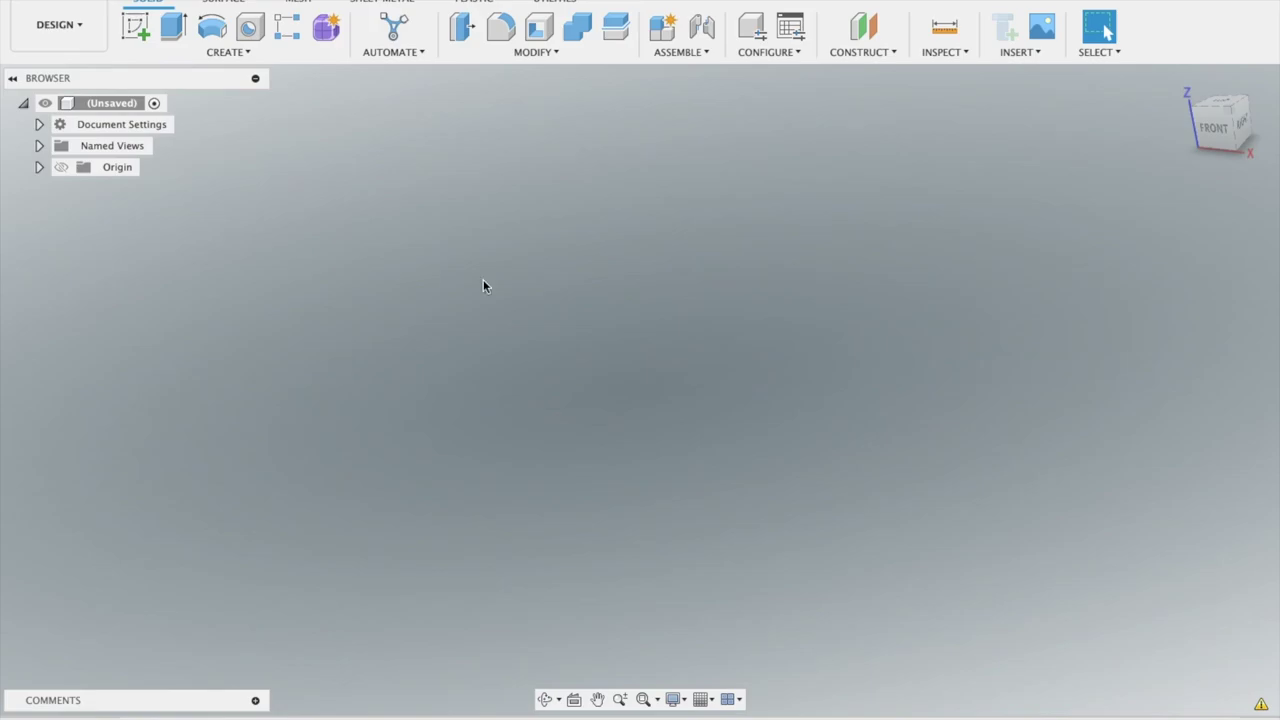
Briefly orbit the blank design, then begin a sketch on the front XZ plane
drag(1218, 127, 1191, 170)
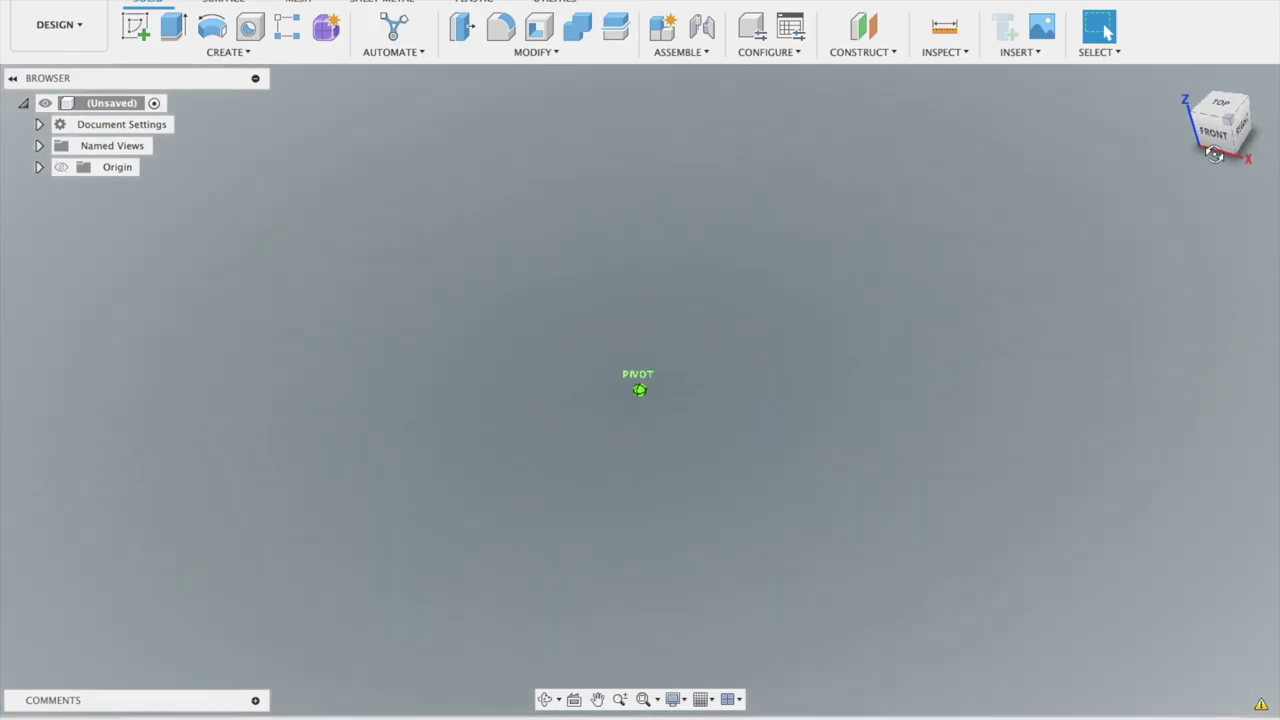
click(1213, 132)
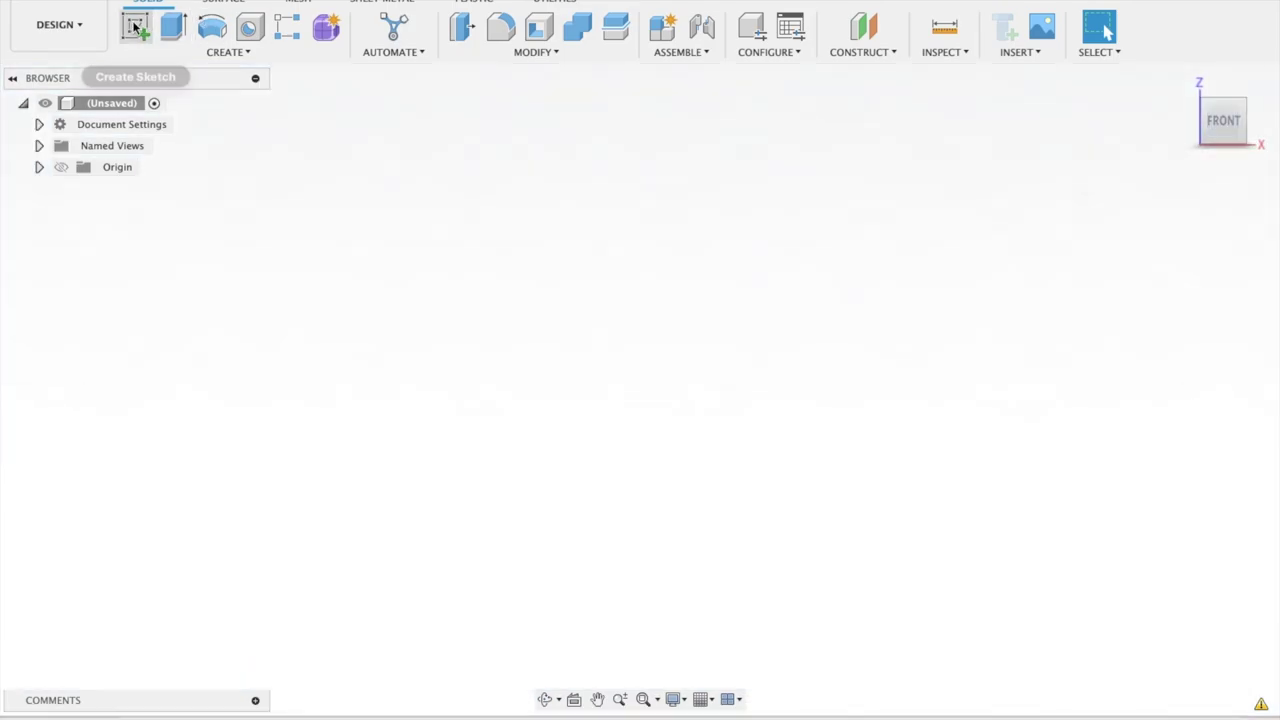
click(136, 25)
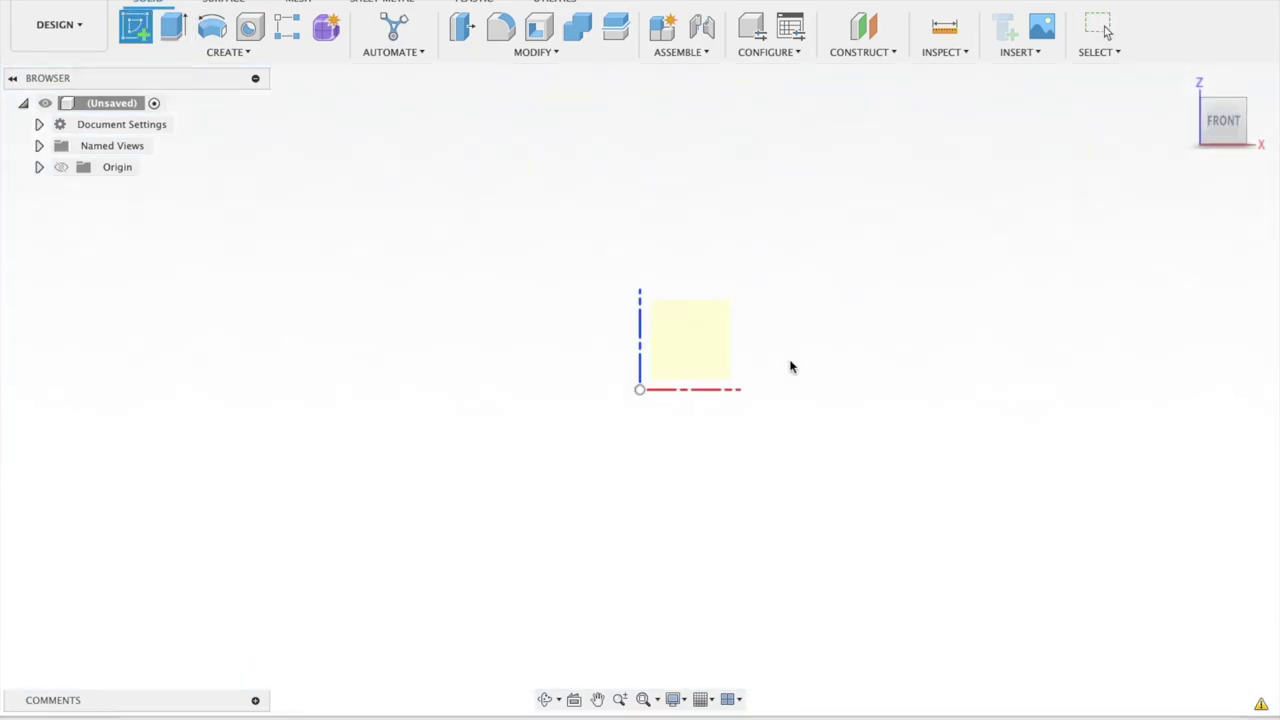
click(687, 333)
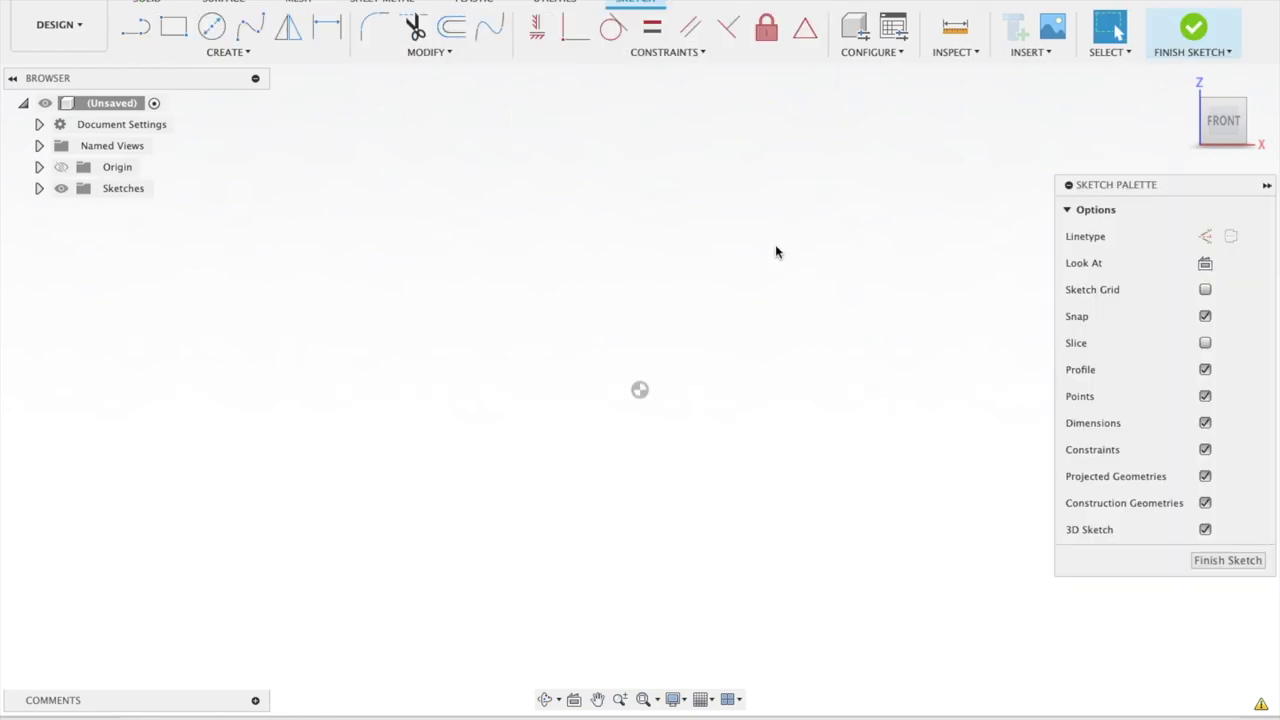
Start inserting a canvas from this computer and preview the untitled.147.jpg image
click(1050, 22)
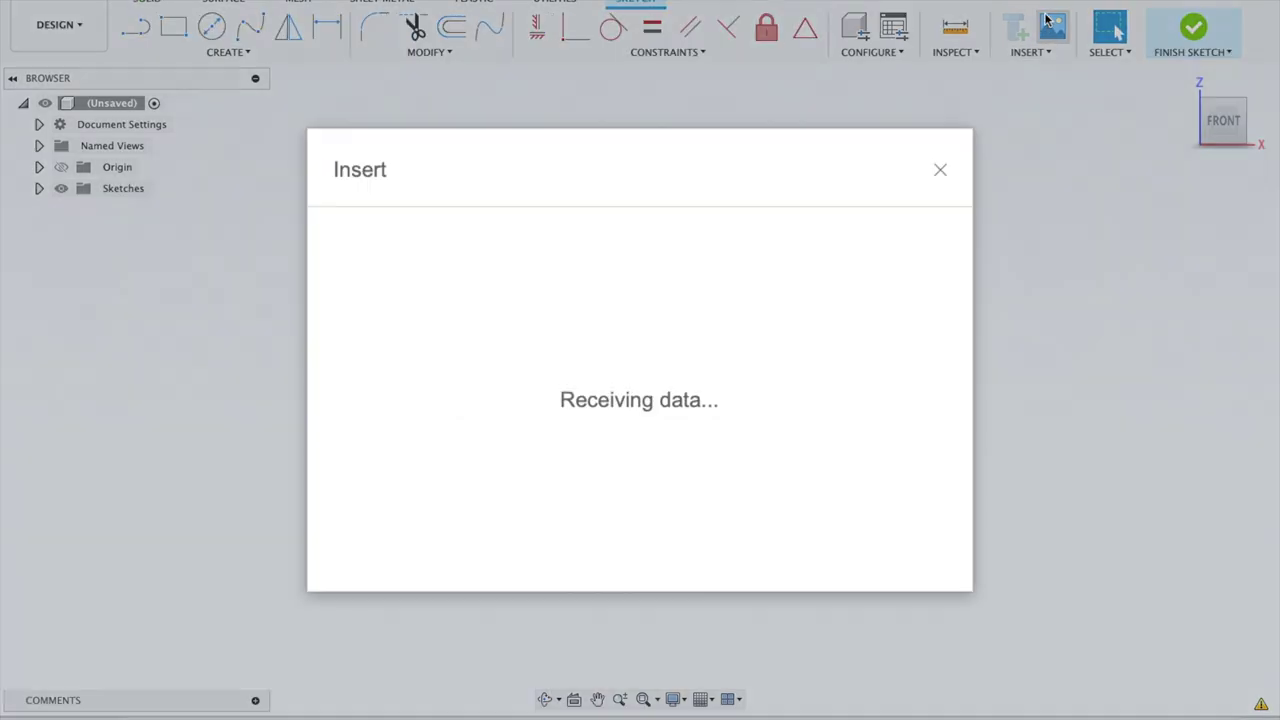
click(399, 533)
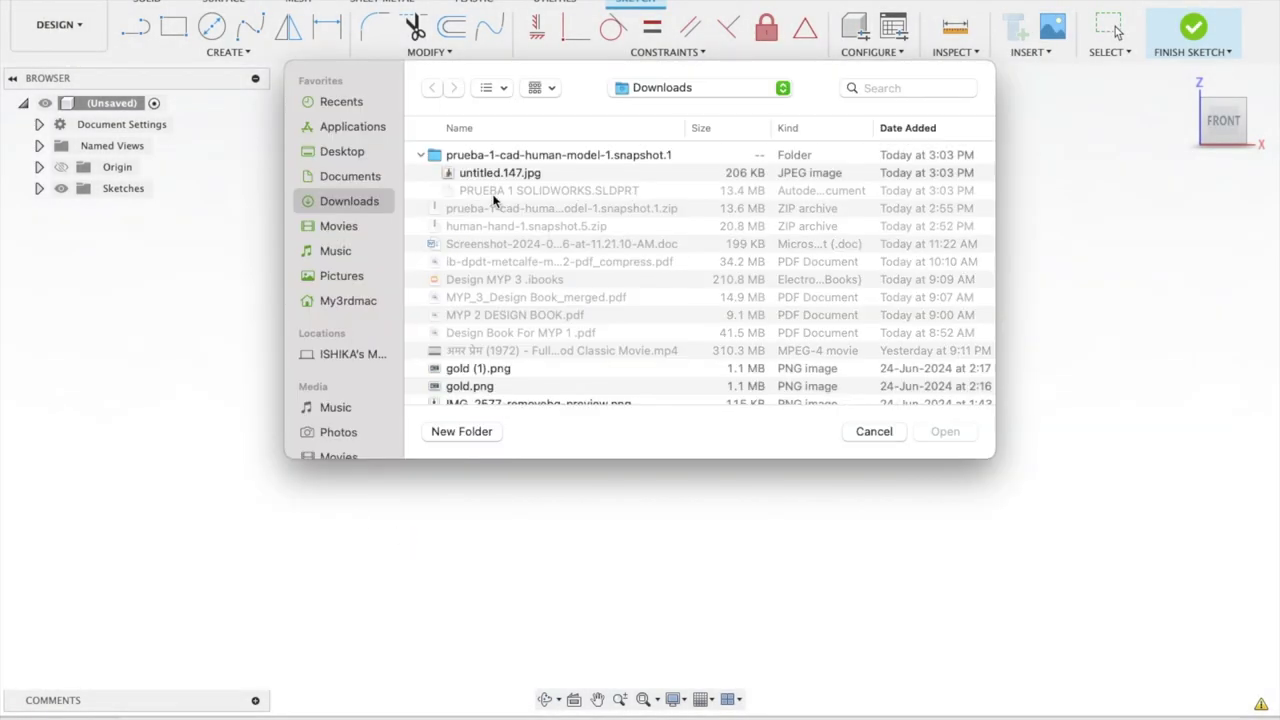
click(487, 173)
key(space)
key(space)
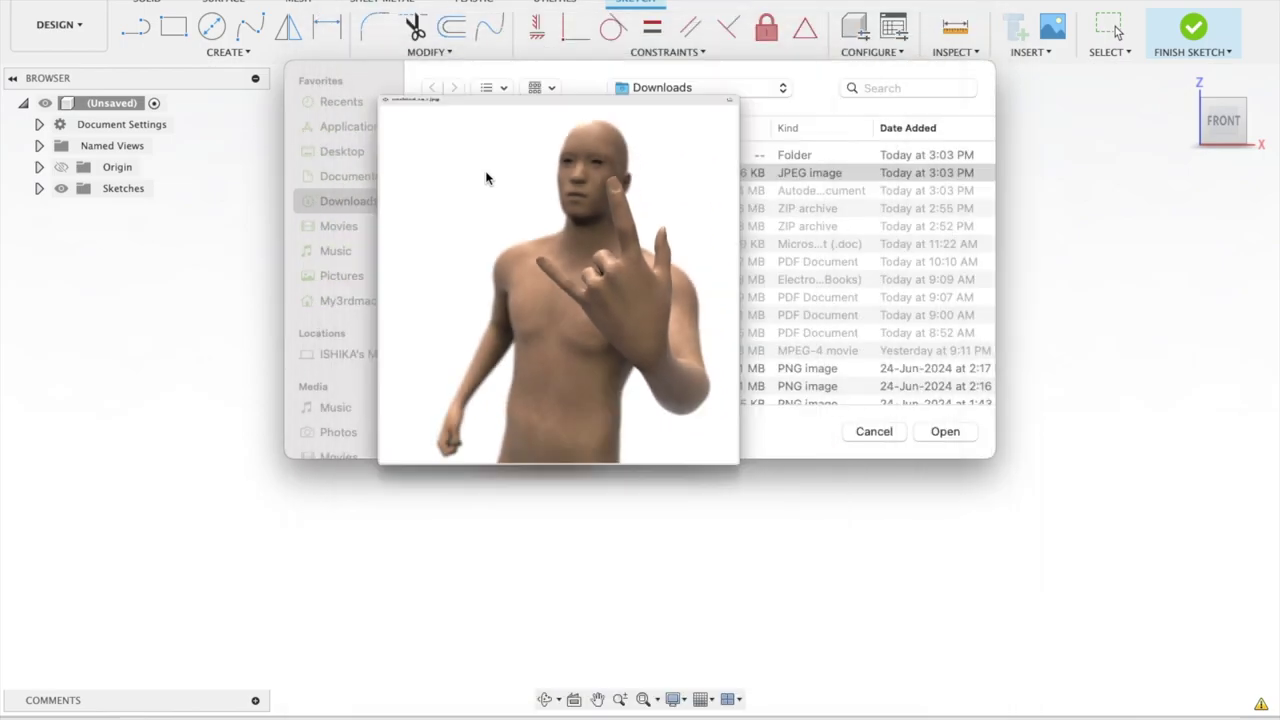
scroll(510, 301, down, 2)
scroll(510, 301, down, 5)
scroll(510, 301, down, 3)
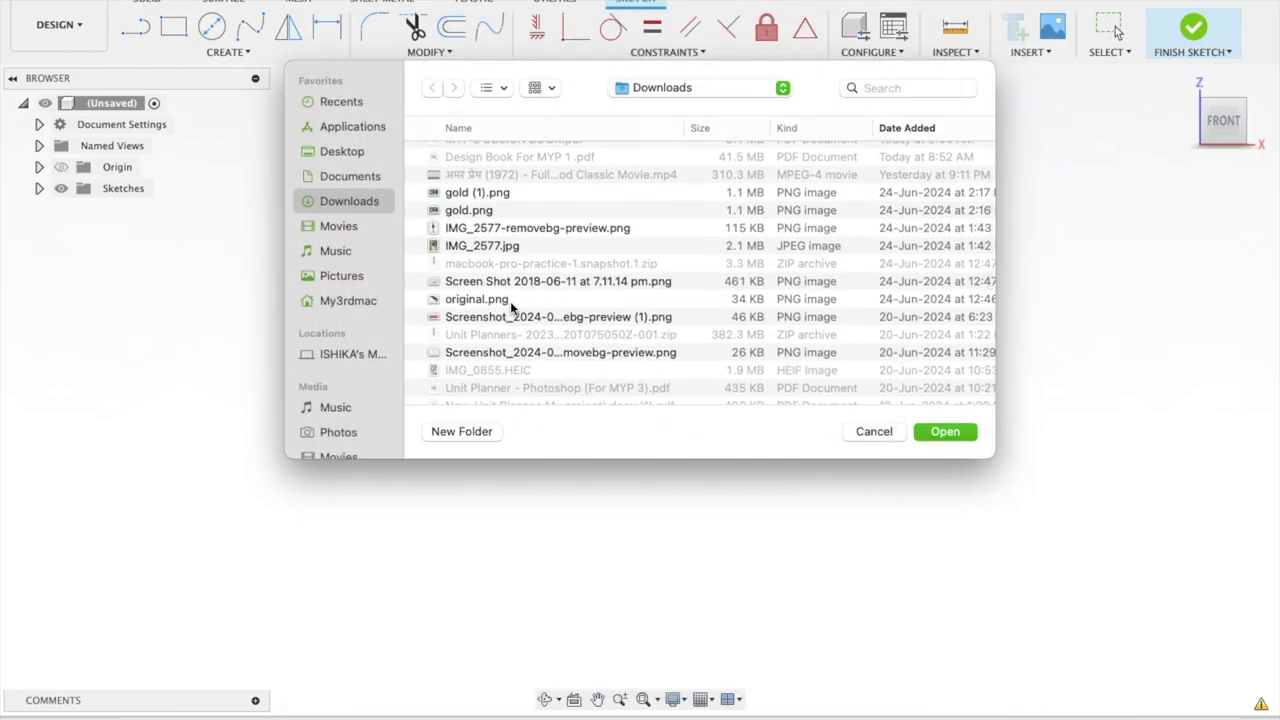
Choose the spinner screenshot from the Desktop as the canvas image
click(366, 158)
click(504, 174)
key(space)
key(space)
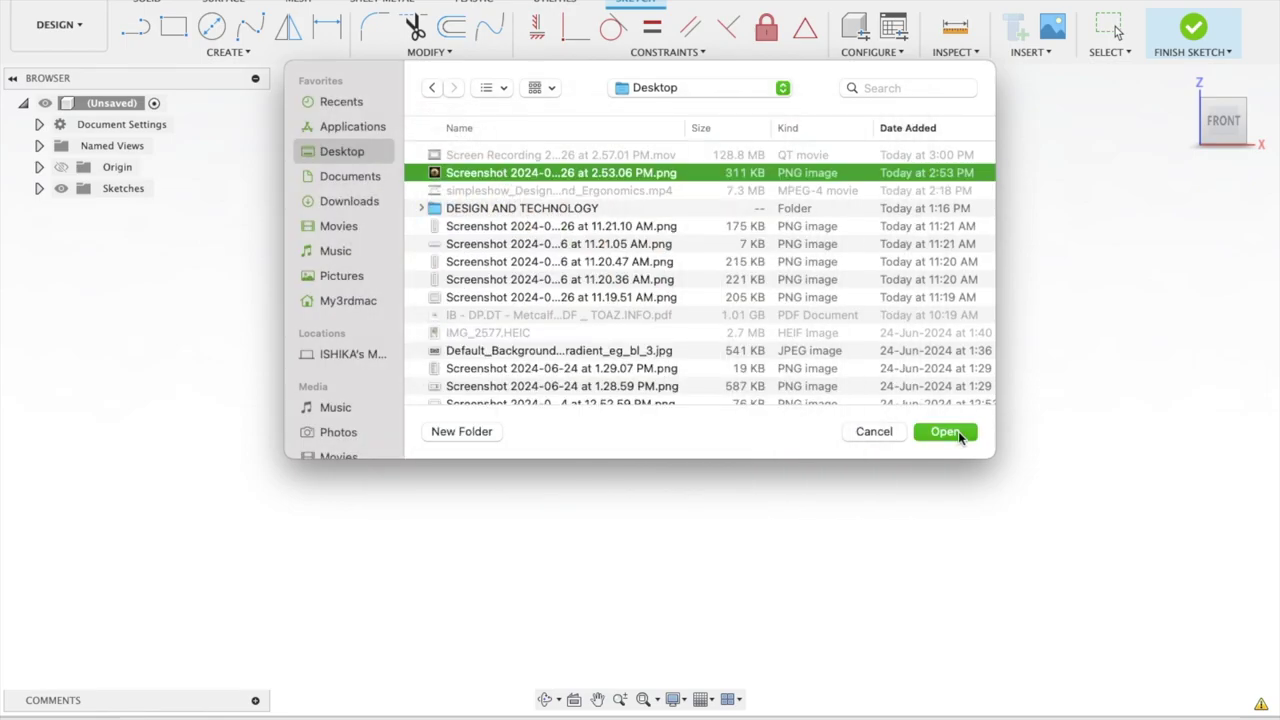
click(958, 431)
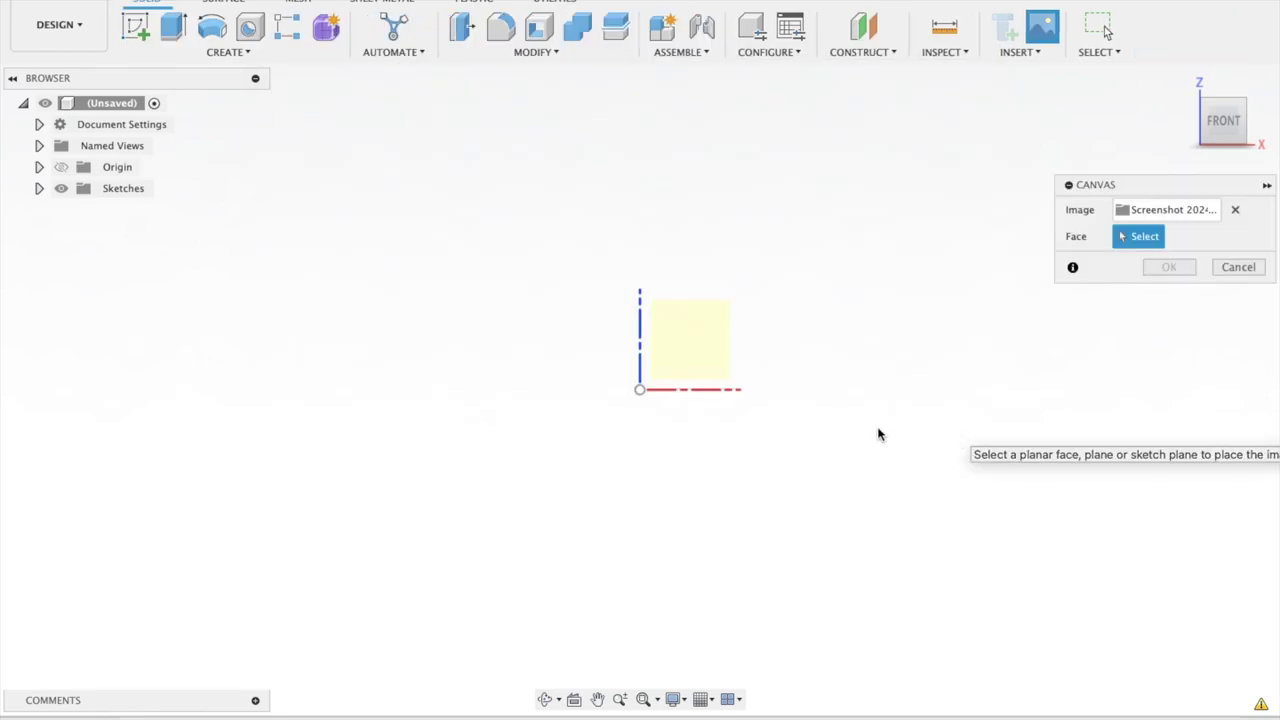
Place the spinner image on the XZ plane, scale it up, and centre the bearing on the origin
click(714, 360)
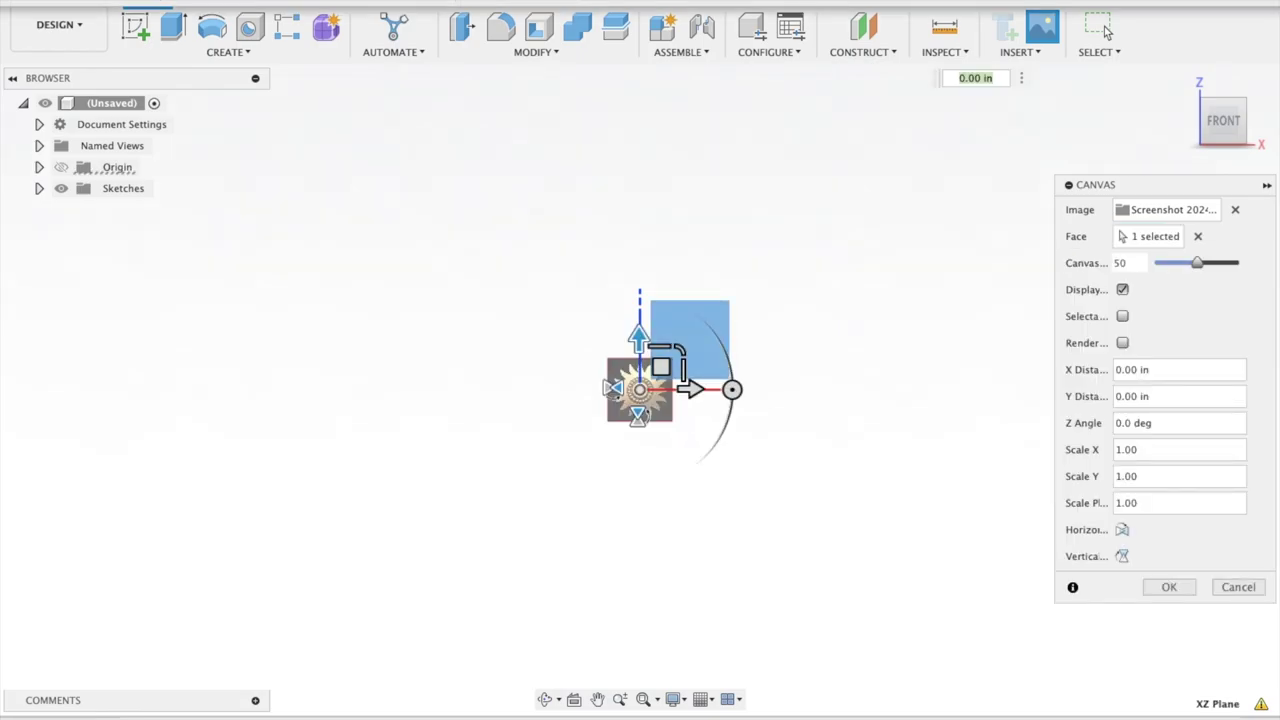
drag(694, 366, 721, 313)
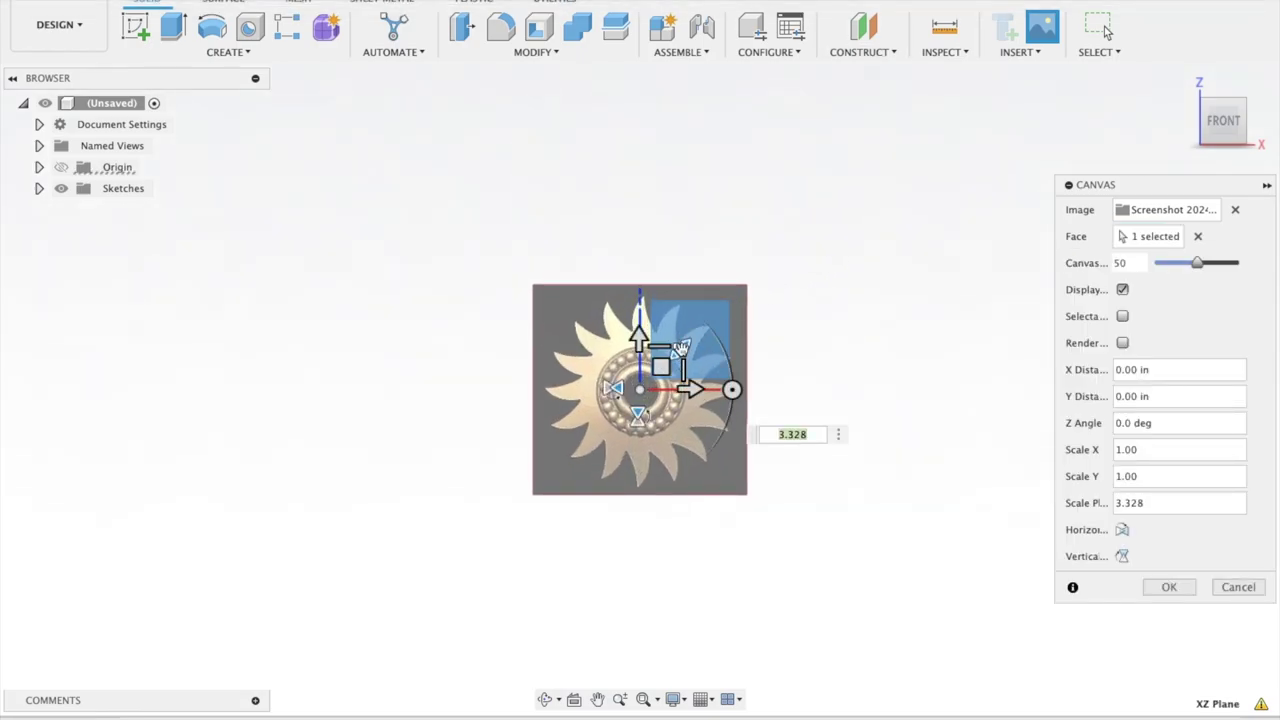
drag(678, 359, 724, 326)
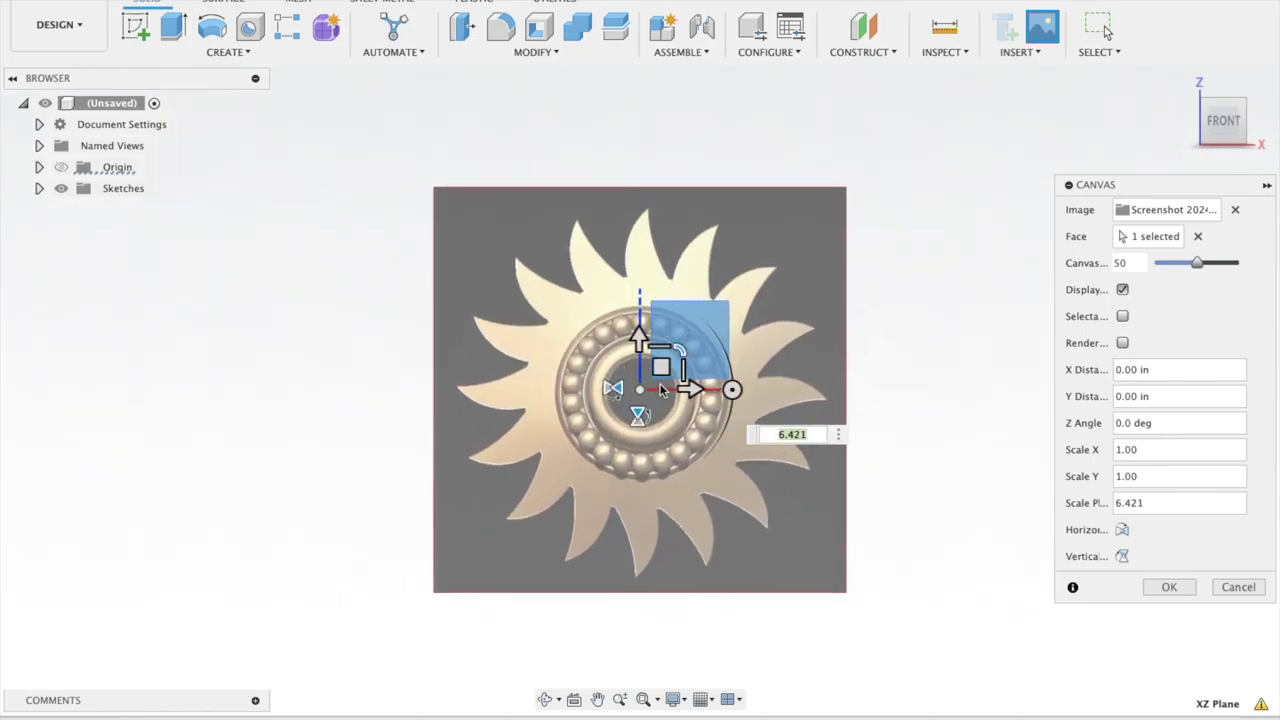
drag(660, 366, 644, 351)
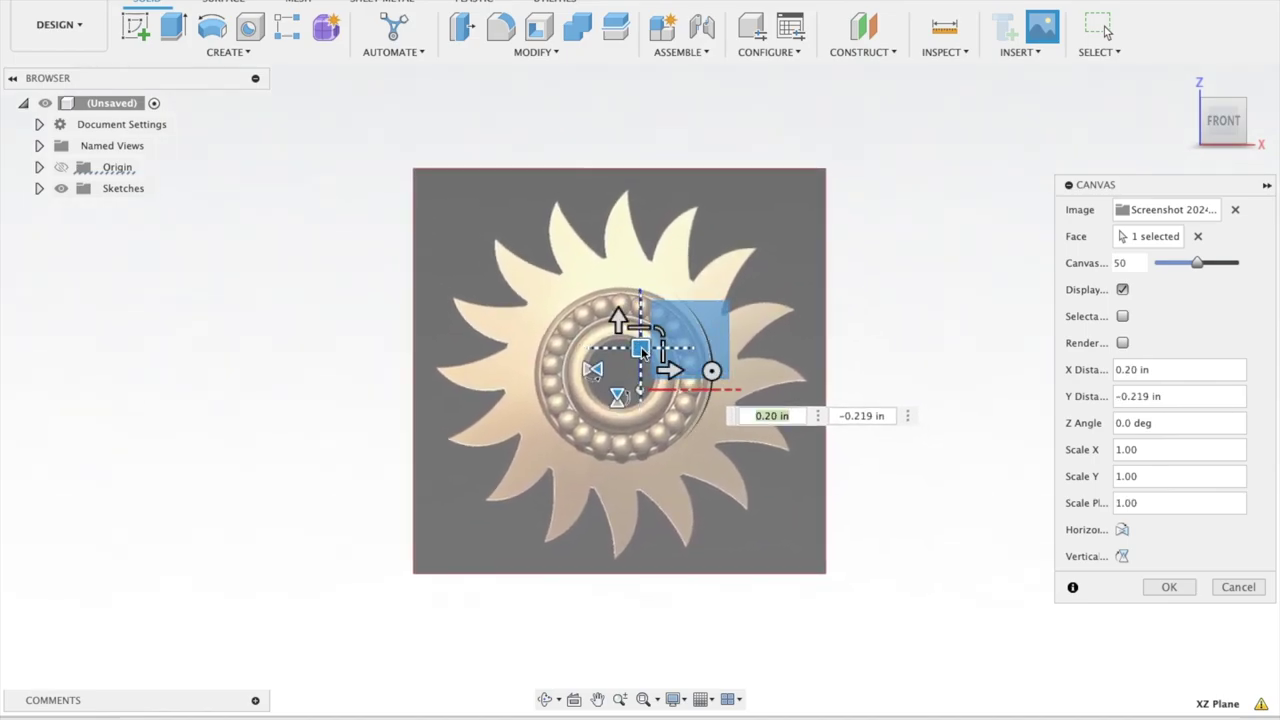
drag(668, 343, 660, 328)
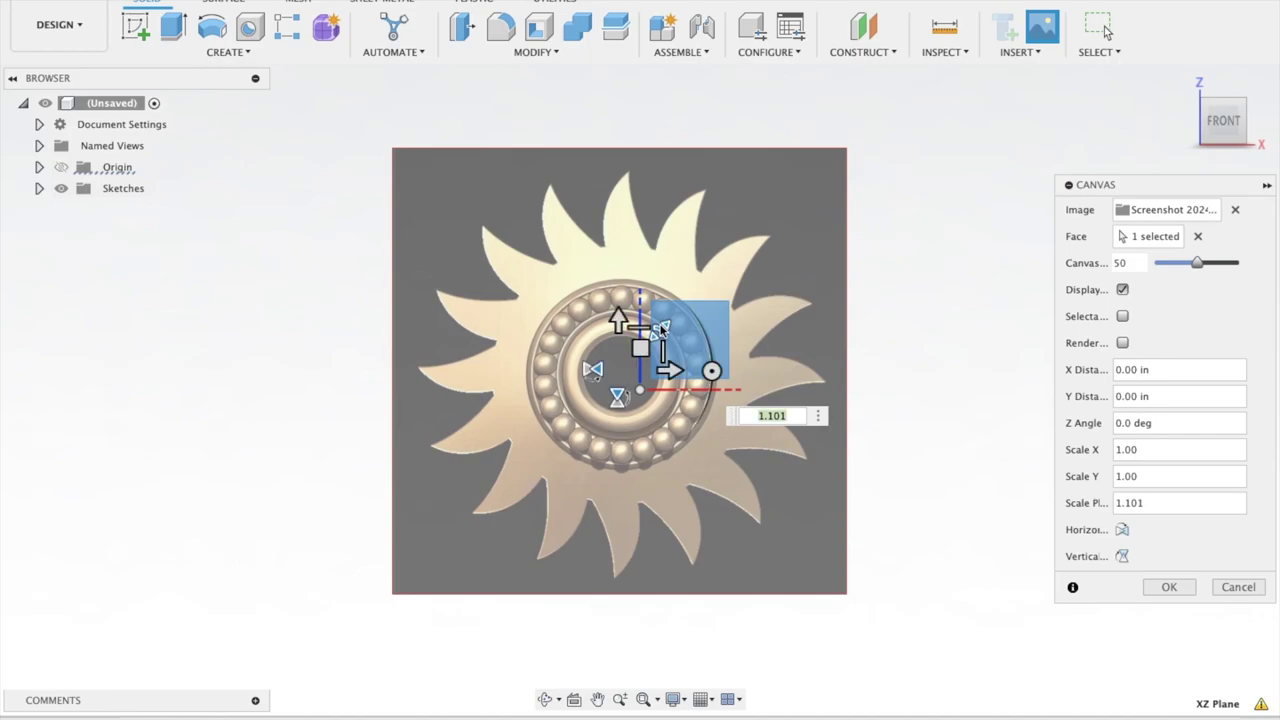
click(136, 28)
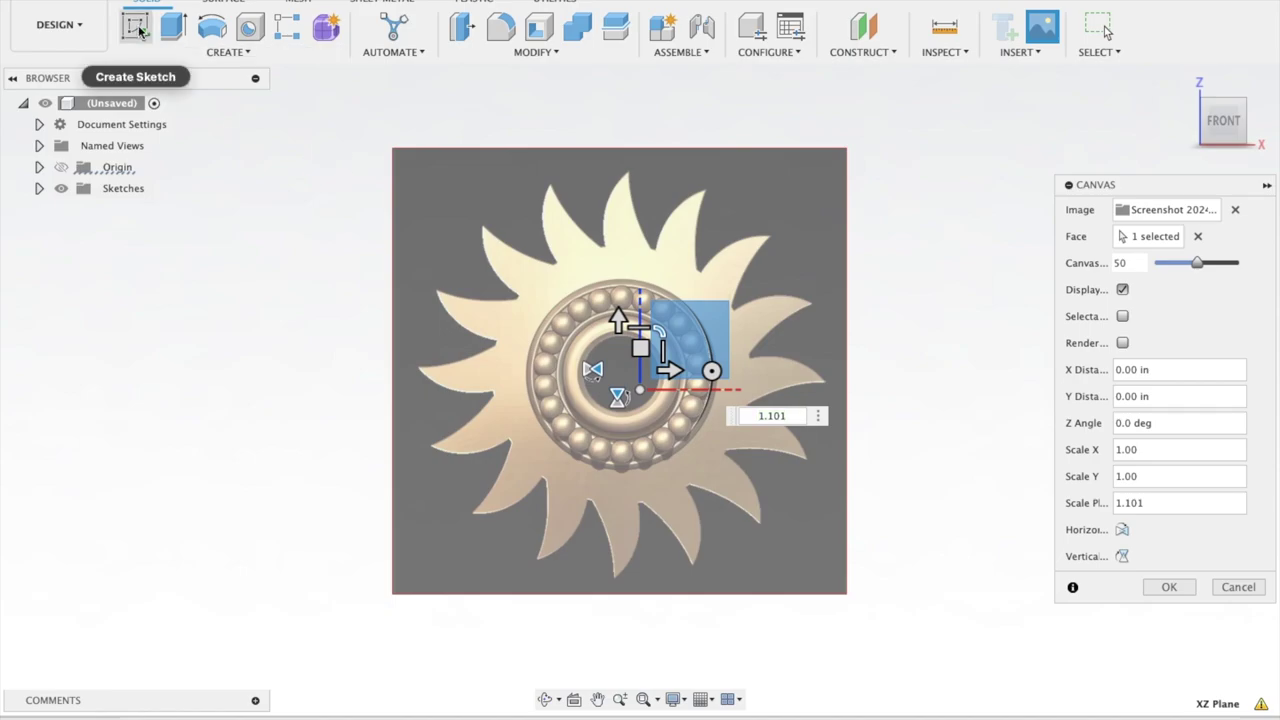
Begin a new sketch on the XZ plane over the canvas image
click(710, 345)
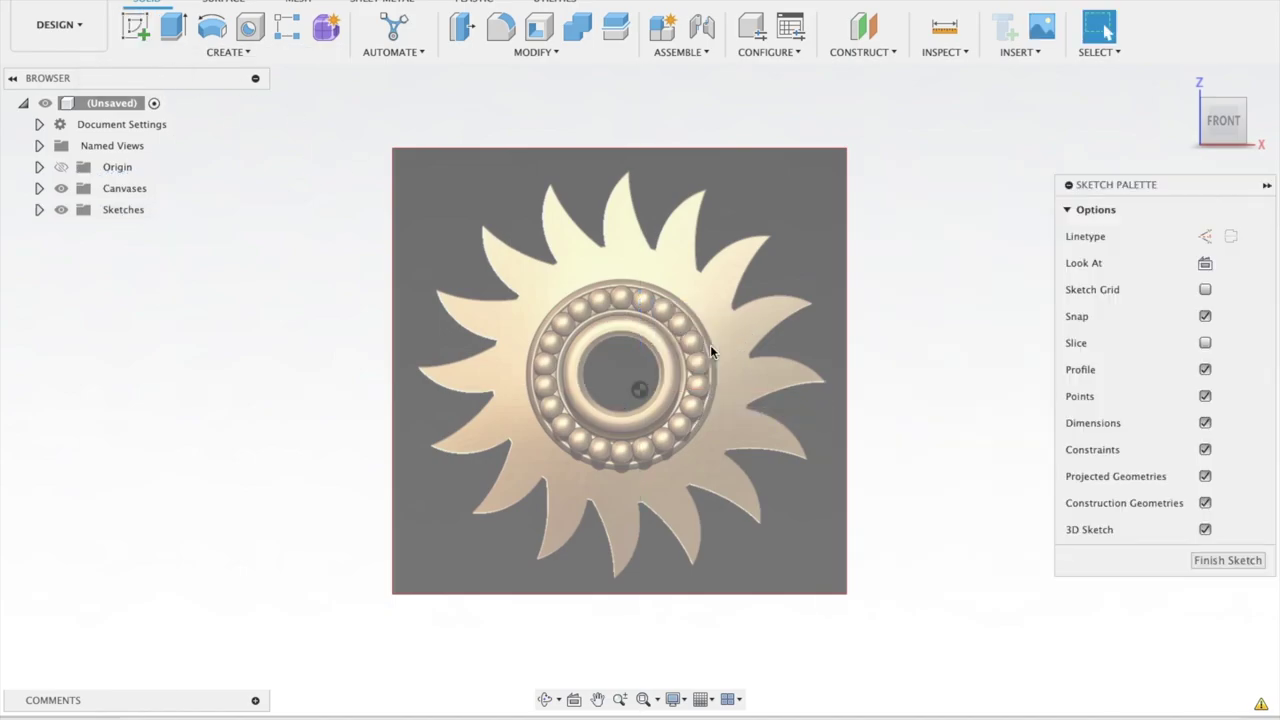
click(211, 27)
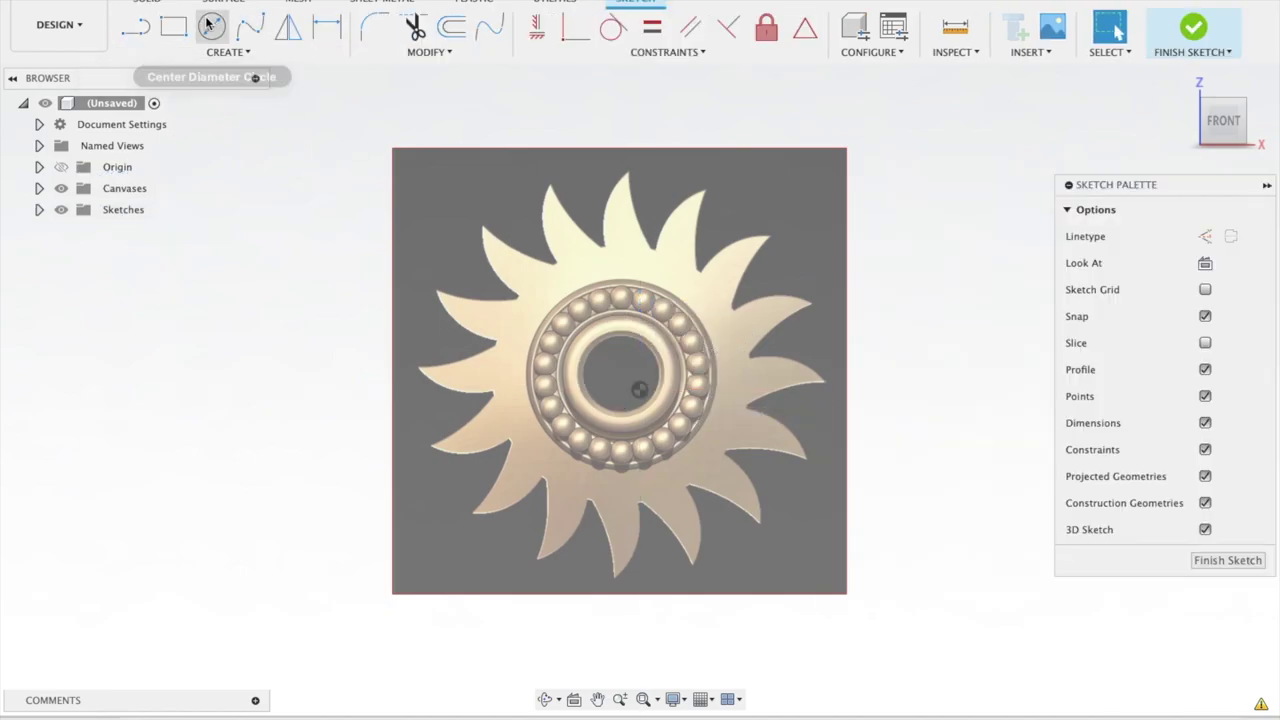
click(621, 372)
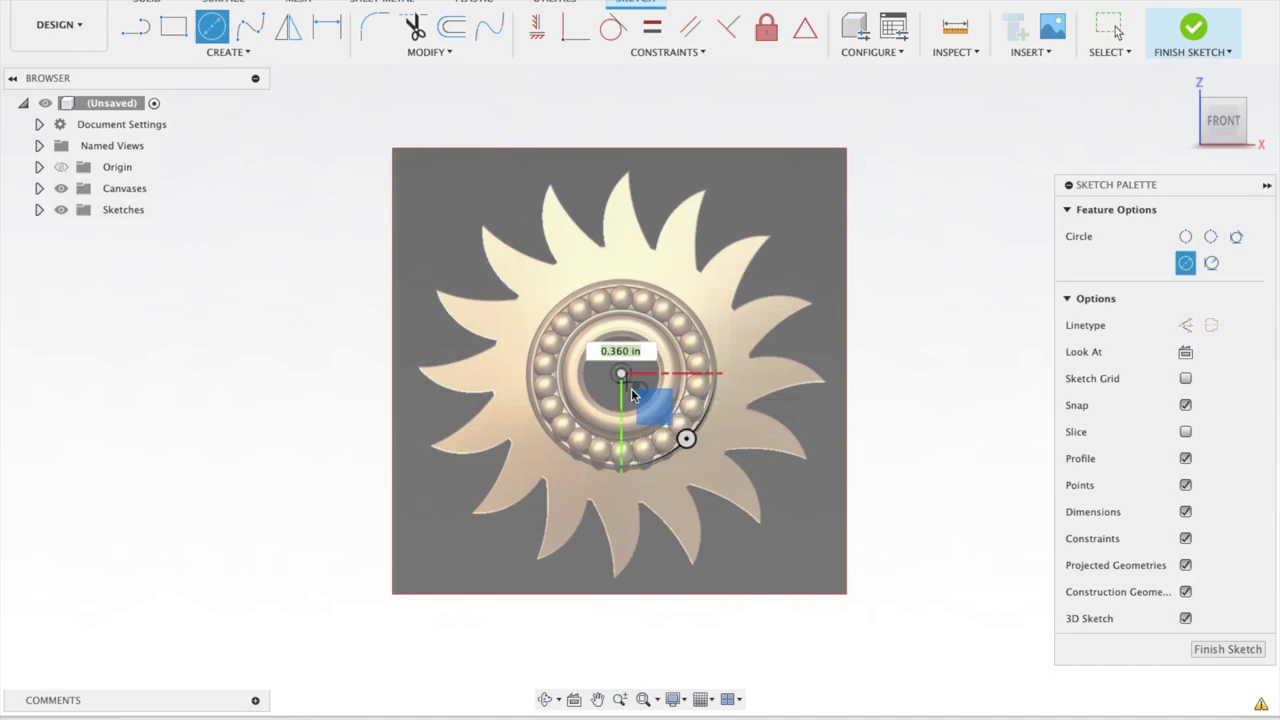
key(Escape)
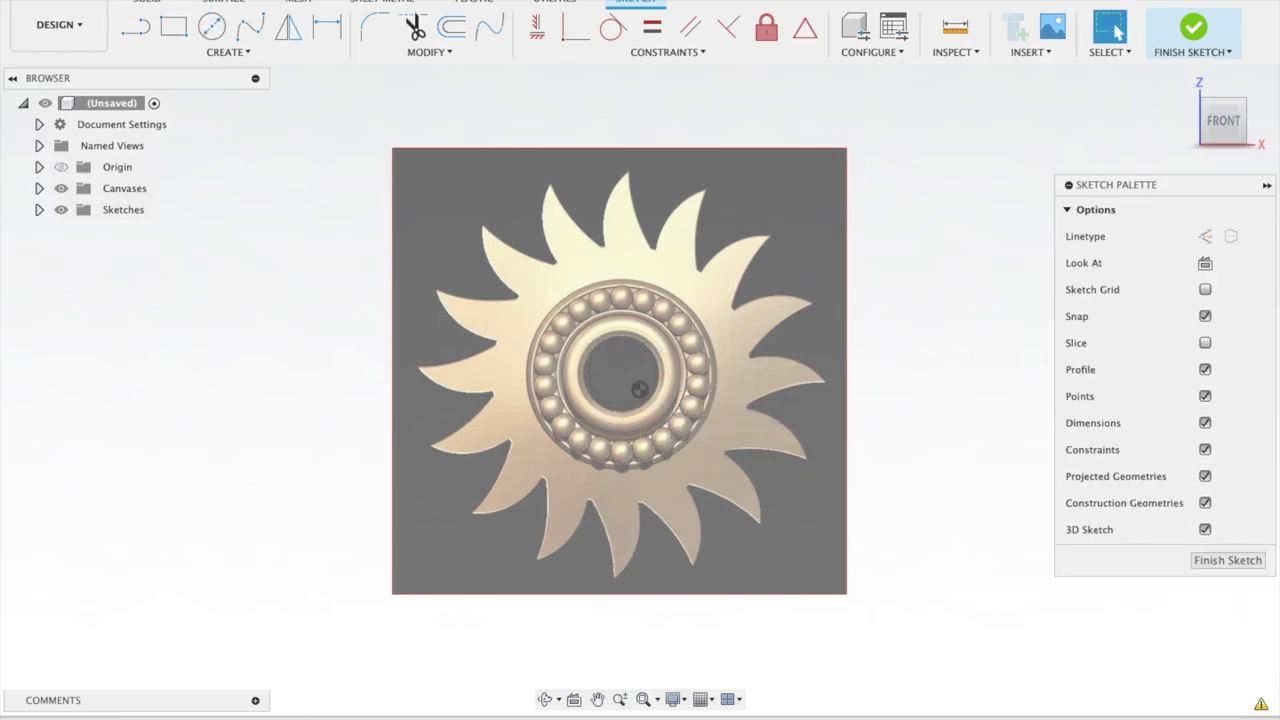
Trace the bearing's inner bore with a 2-point circle
click(224, 52)
mouse_move(150, 109)
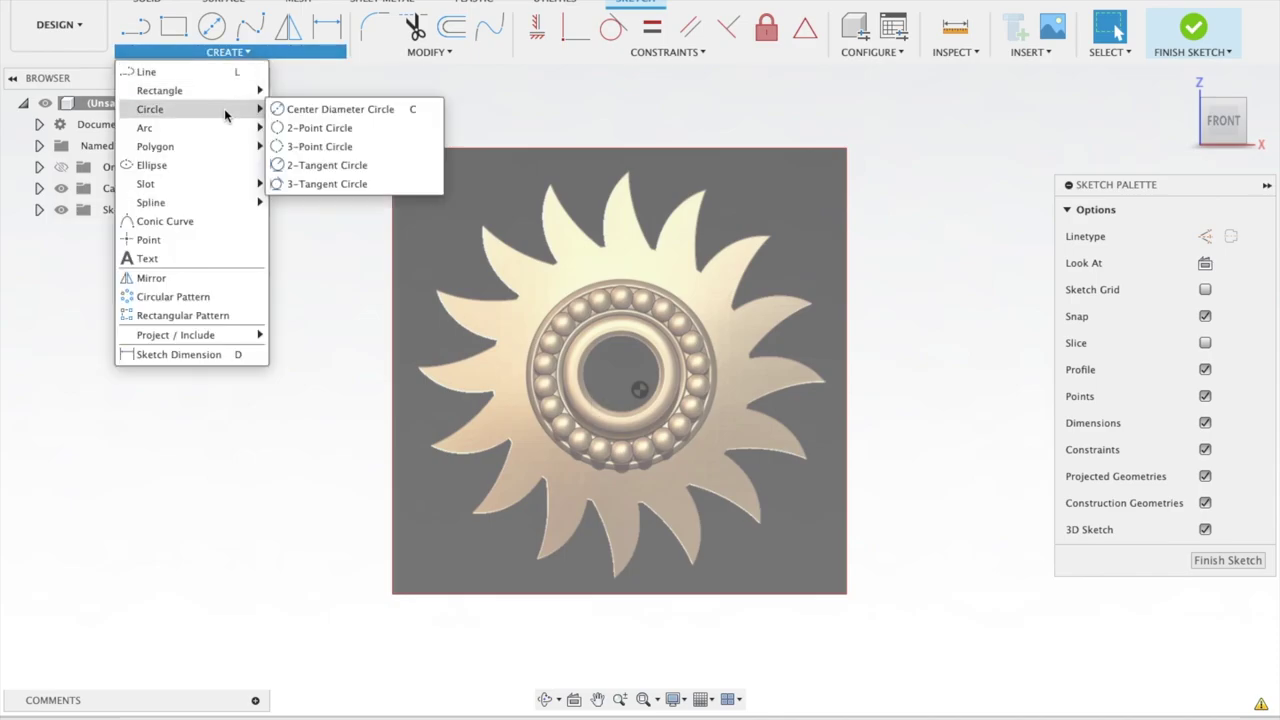
click(297, 127)
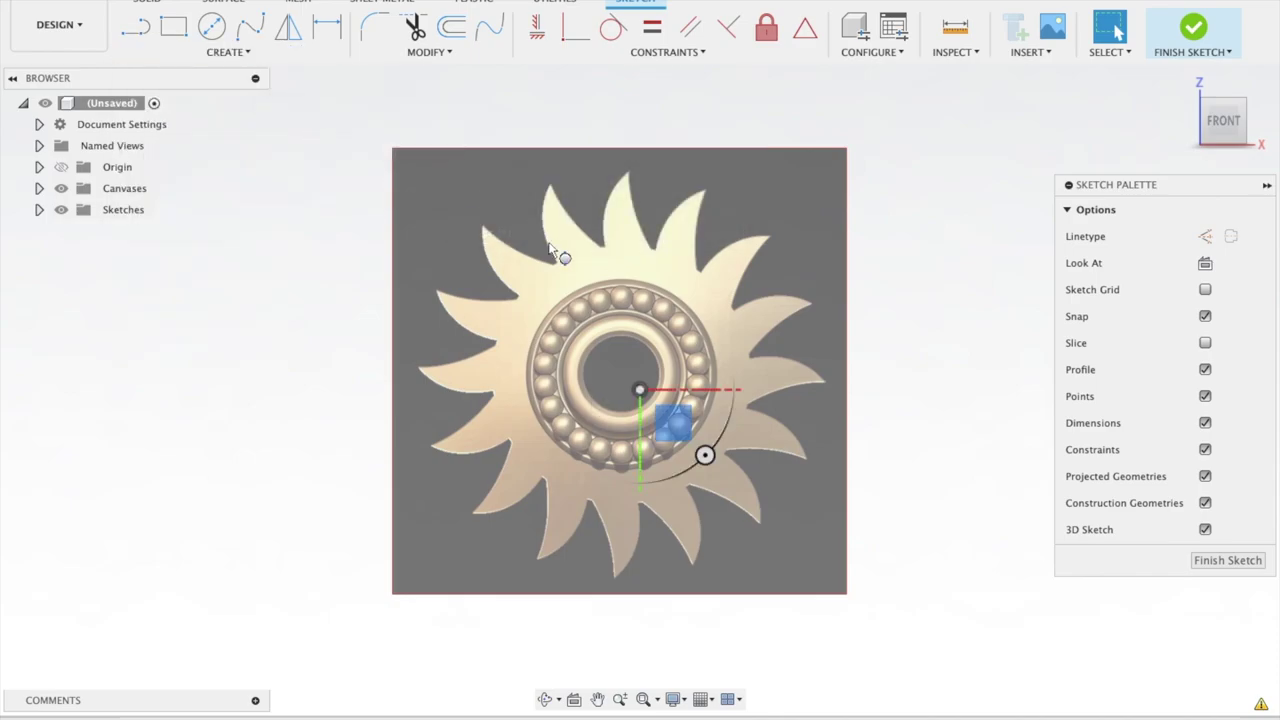
click(606, 337)
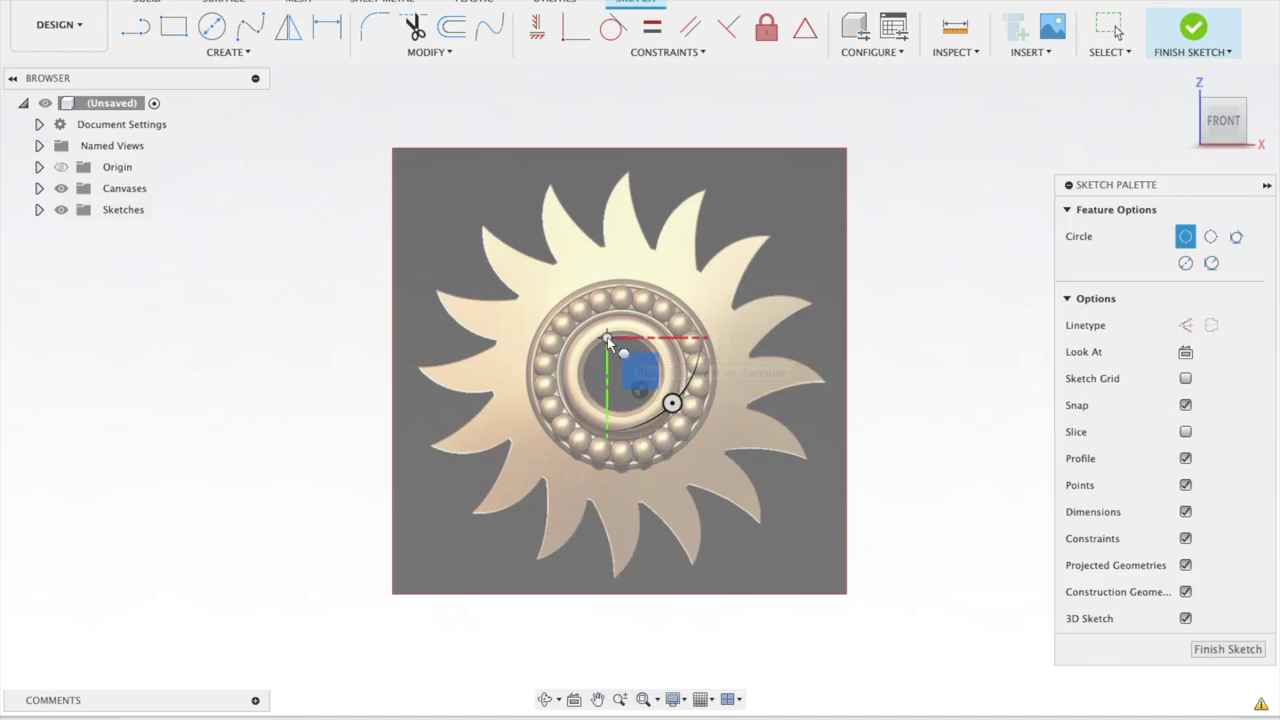
click(634, 414)
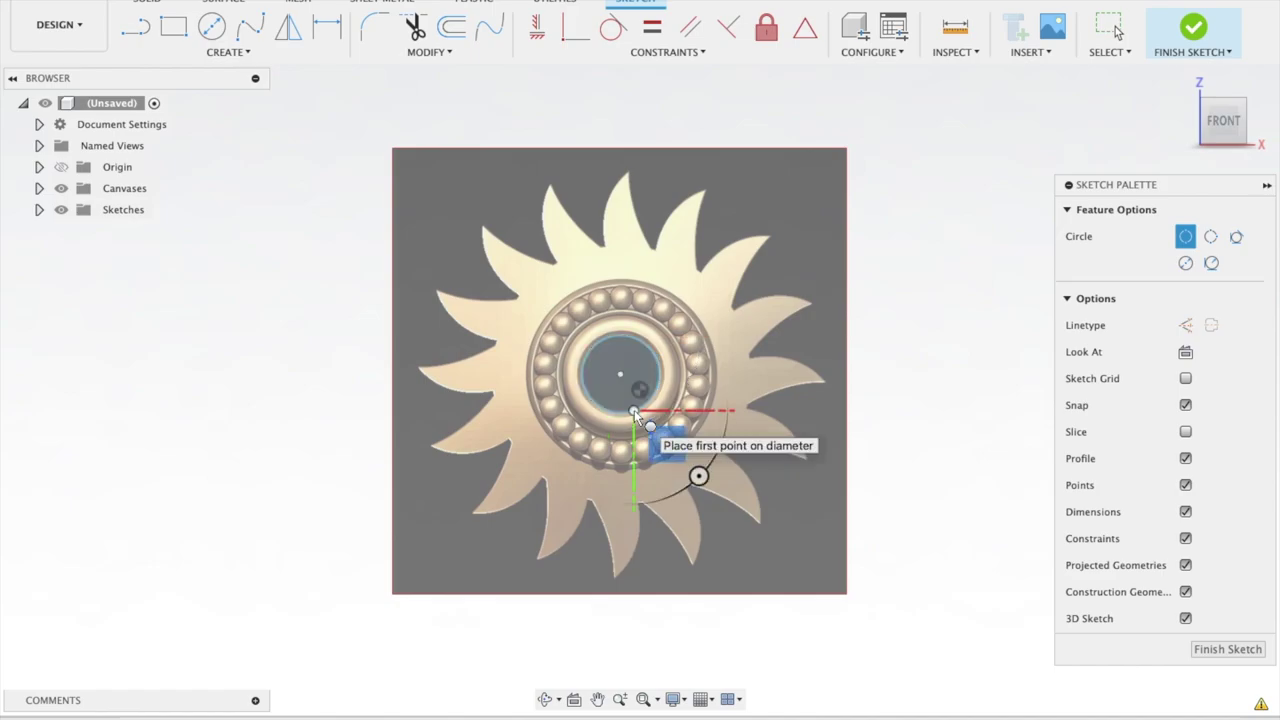
click(620, 387)
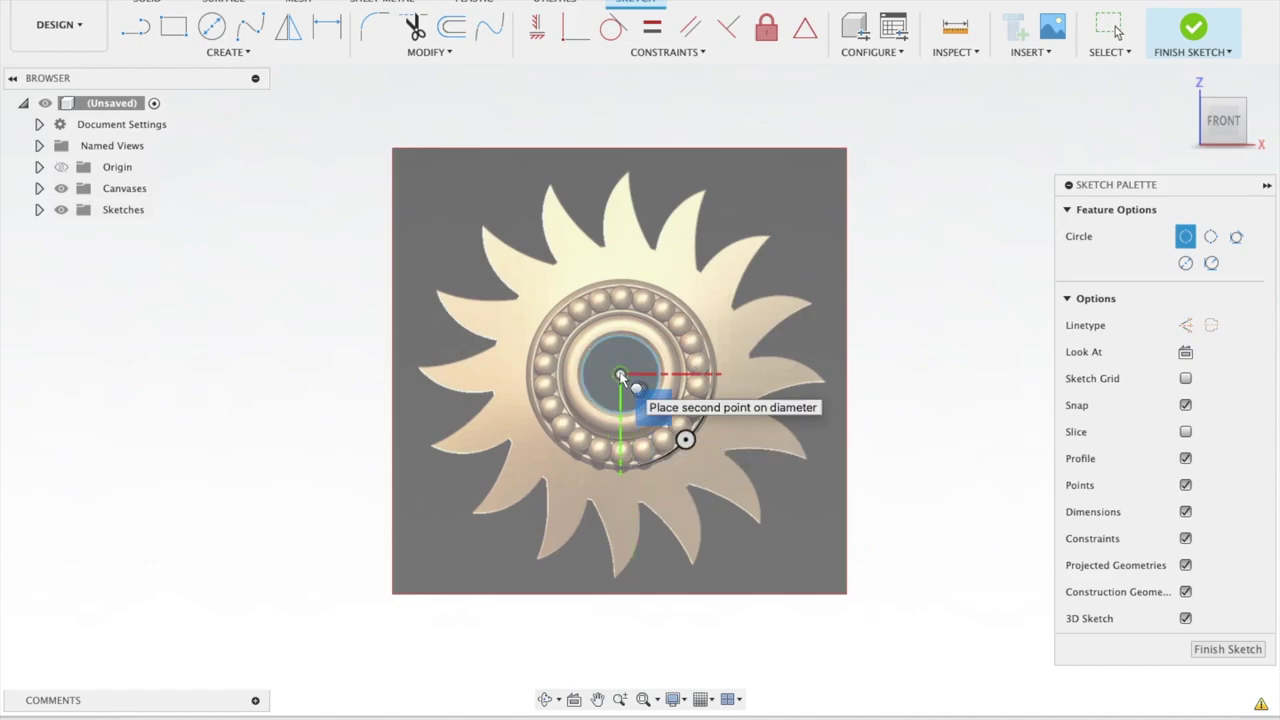
key(Escape)
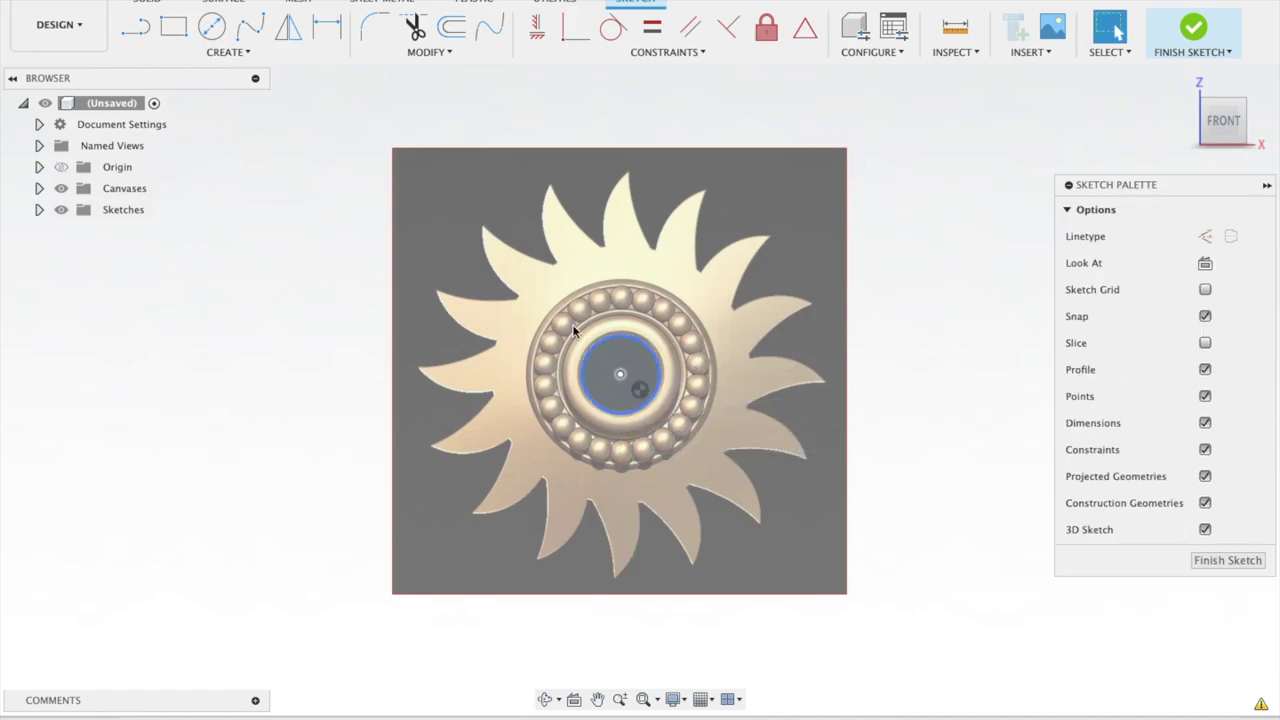
Offset the bore circle outward by 0.248 in and by 0.599 in
click(451, 27)
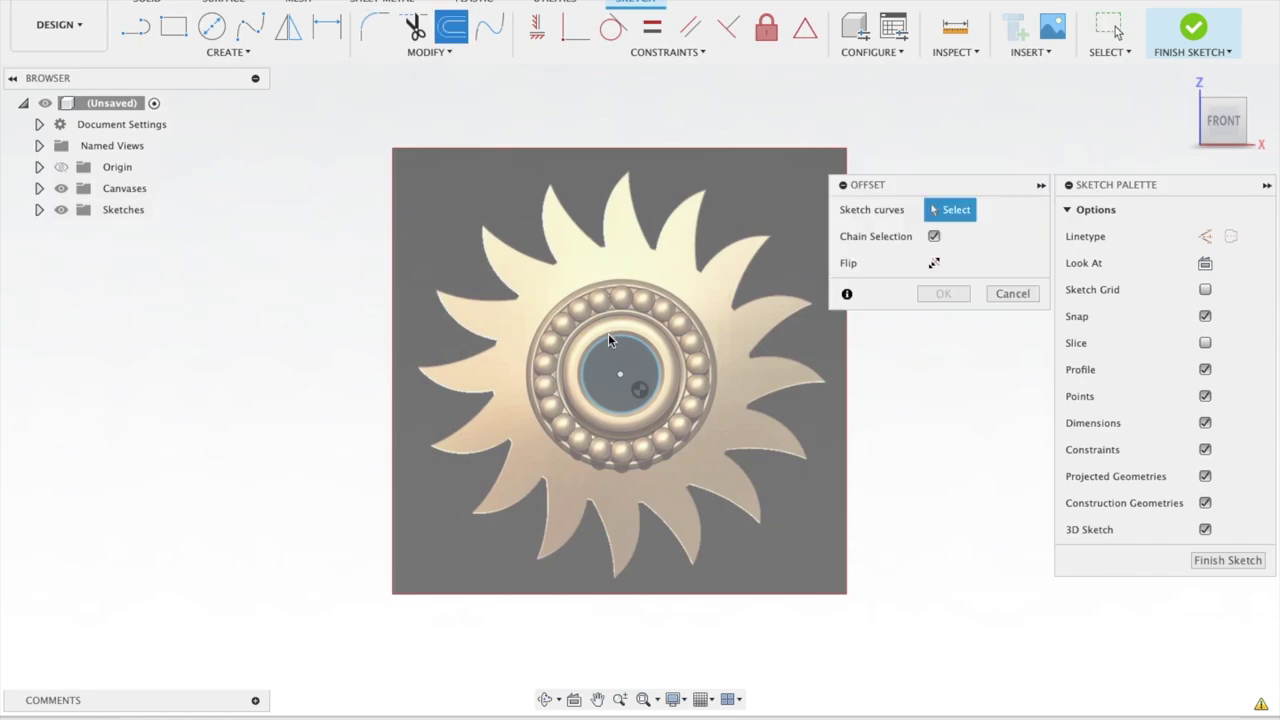
click(610, 344)
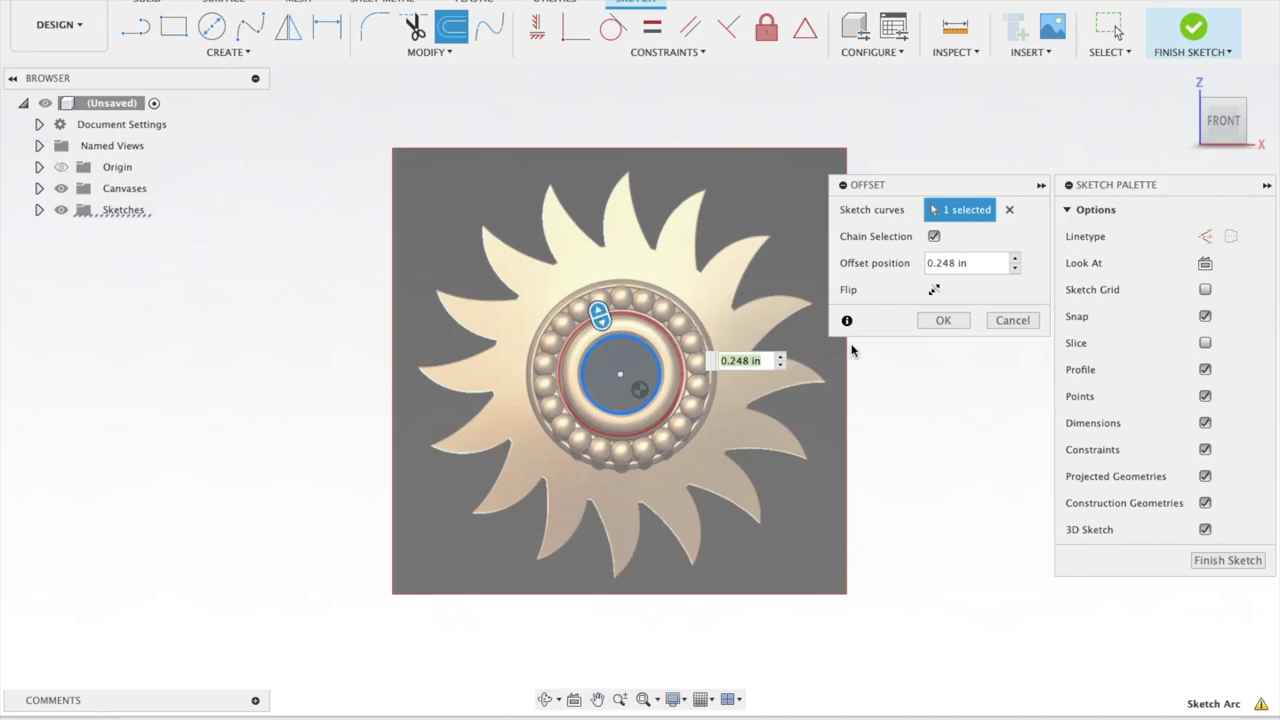
click(930, 322)
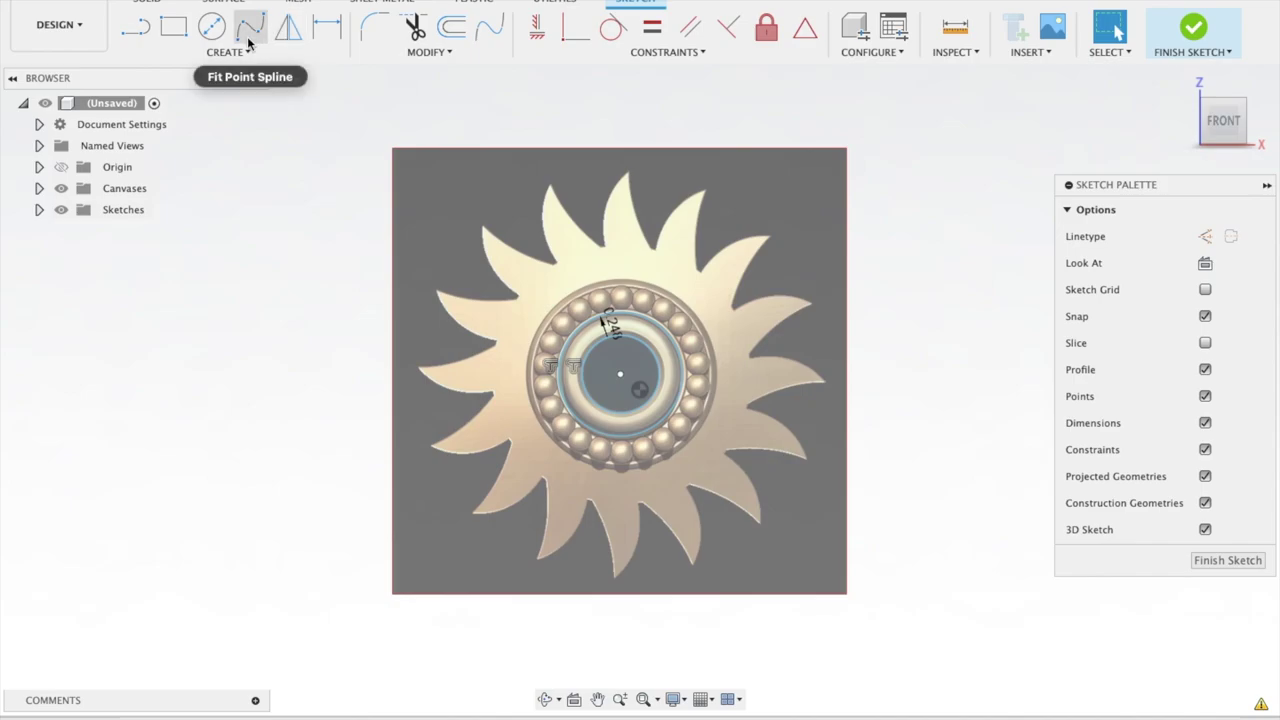
click(451, 28)
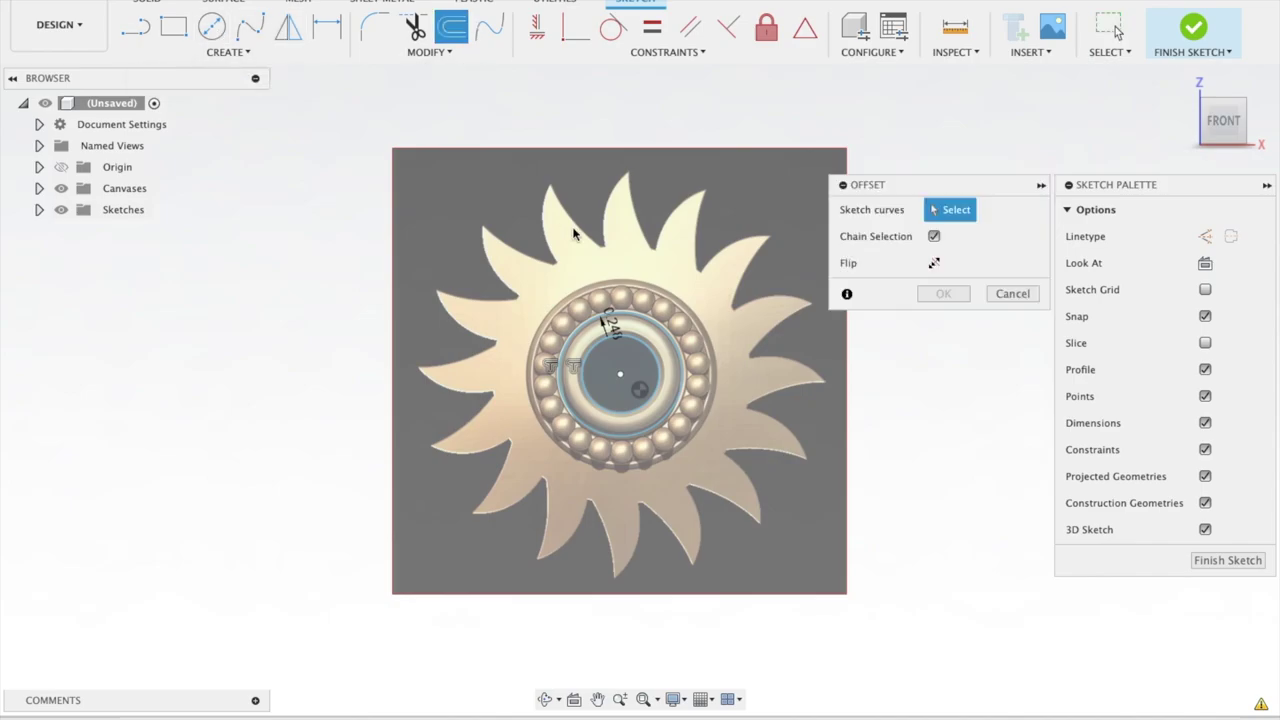
click(628, 346)
drag(621, 338, 643, 282)
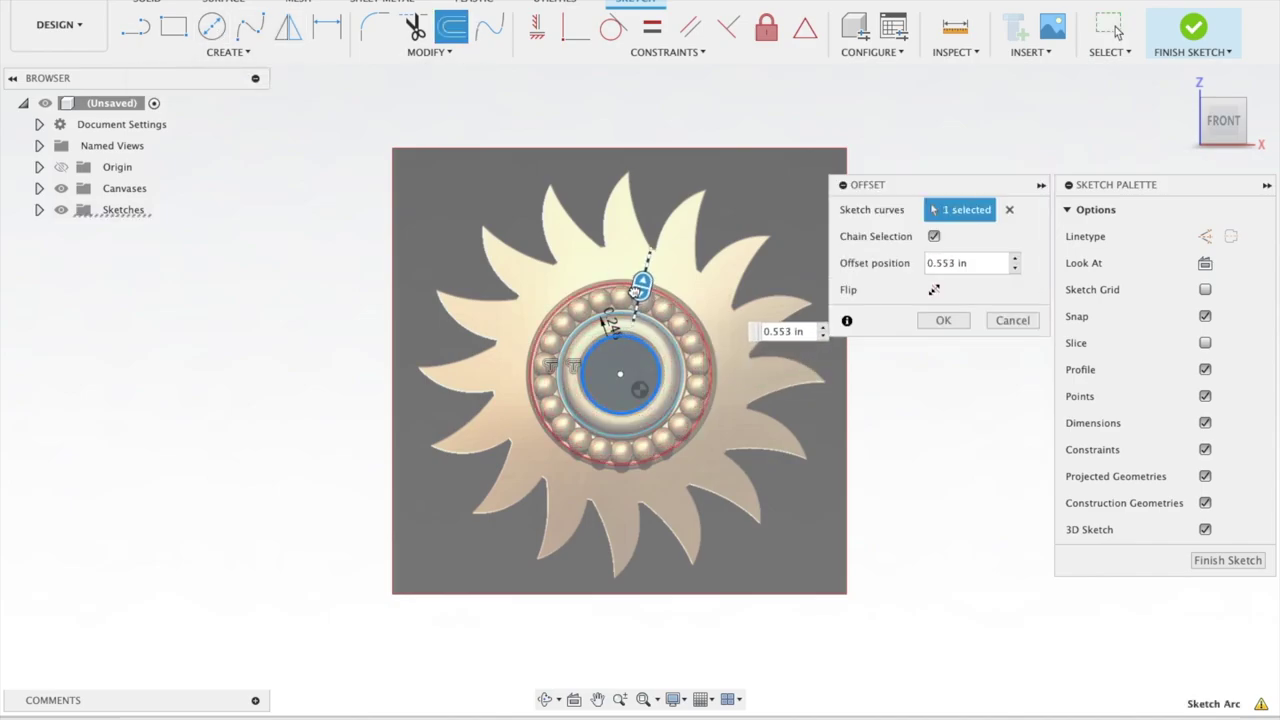
click(943, 320)
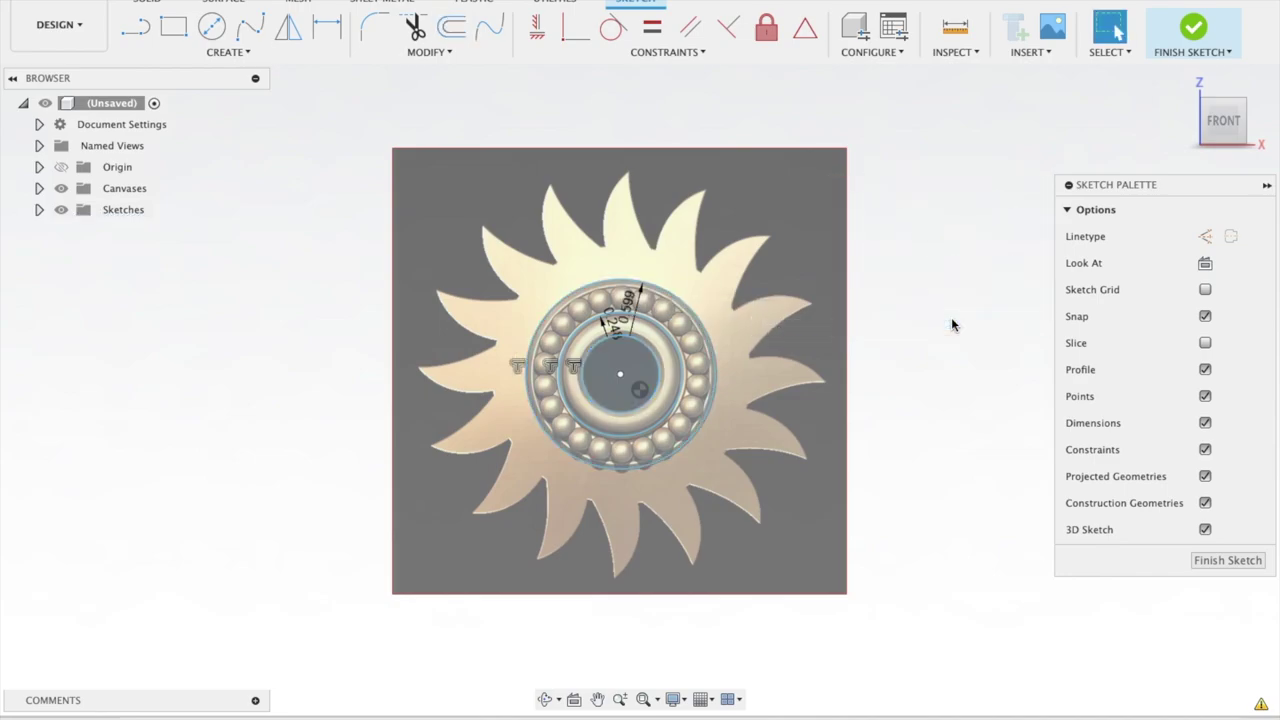
Add another outward offset circle from the bearing's inner circle
click(451, 27)
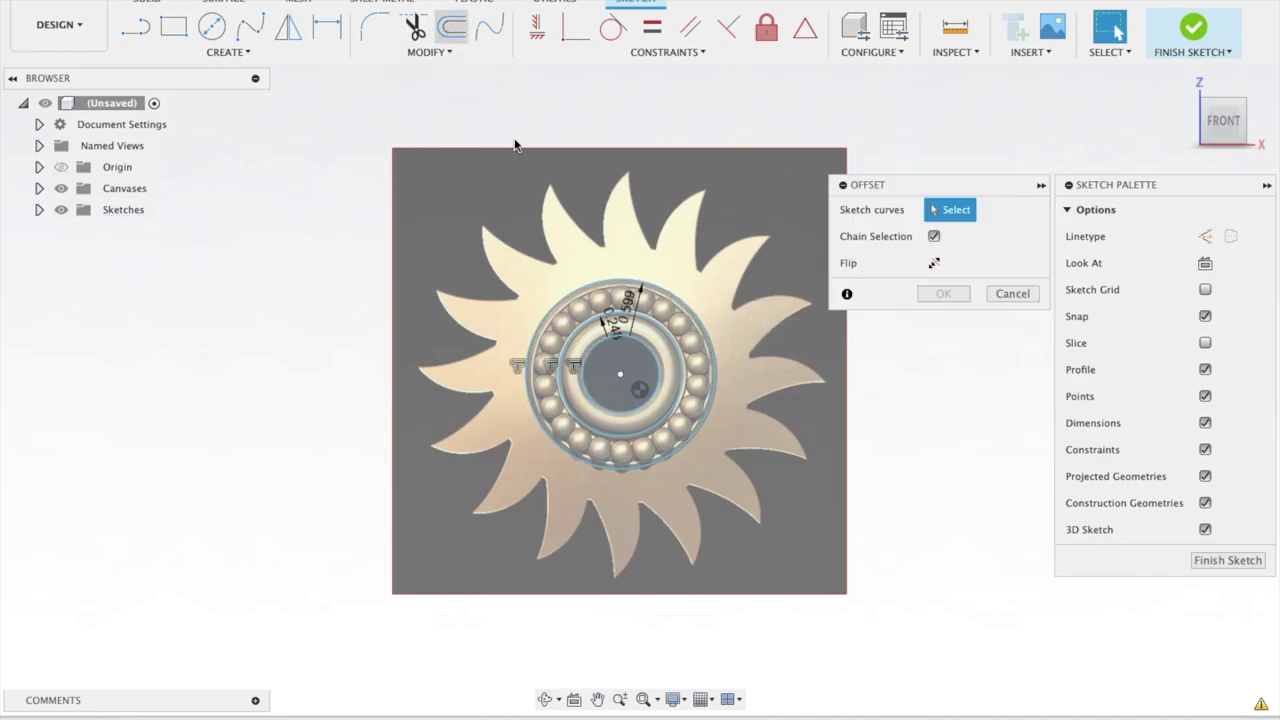
click(626, 336)
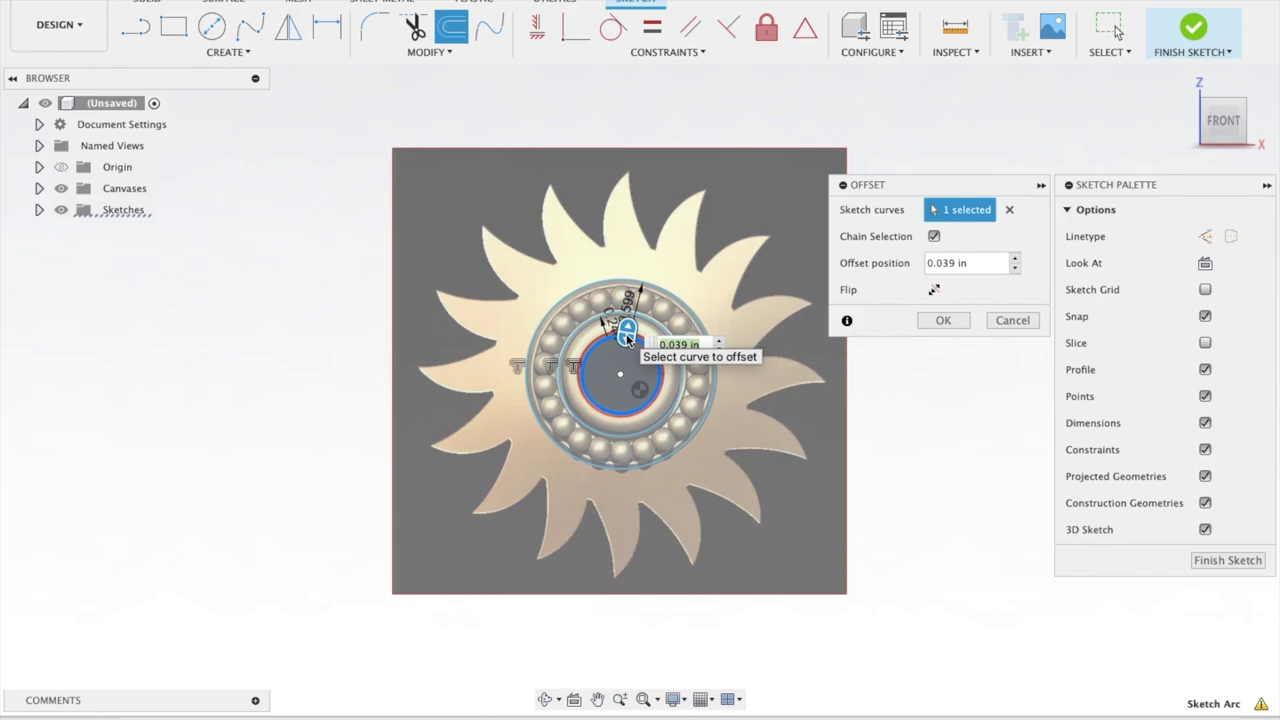
drag(628, 338, 621, 287)
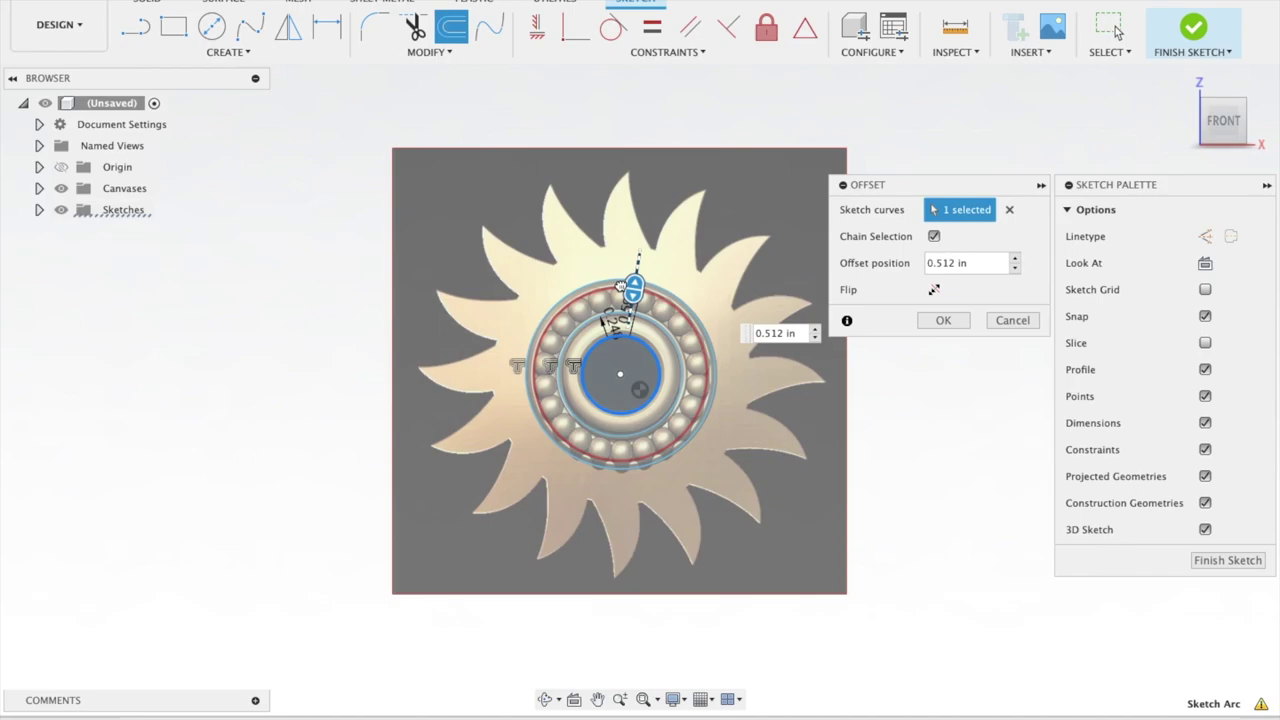
click(931, 320)
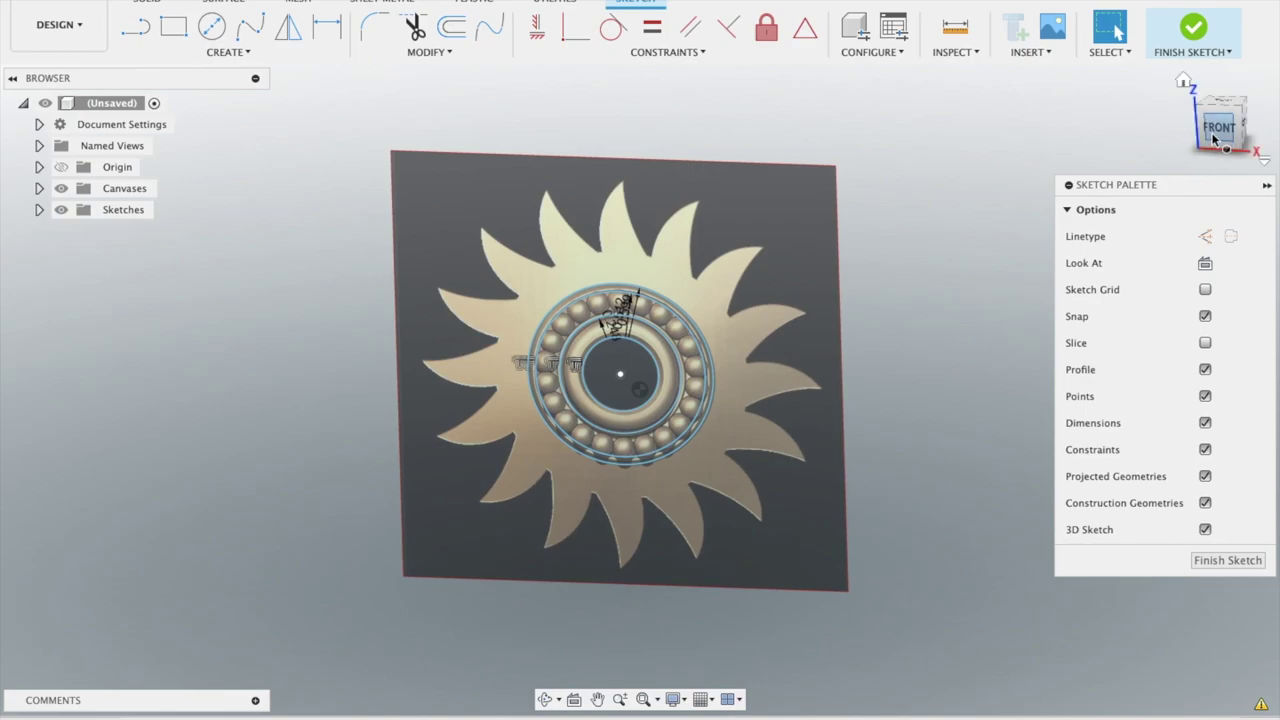
click(1214, 139)
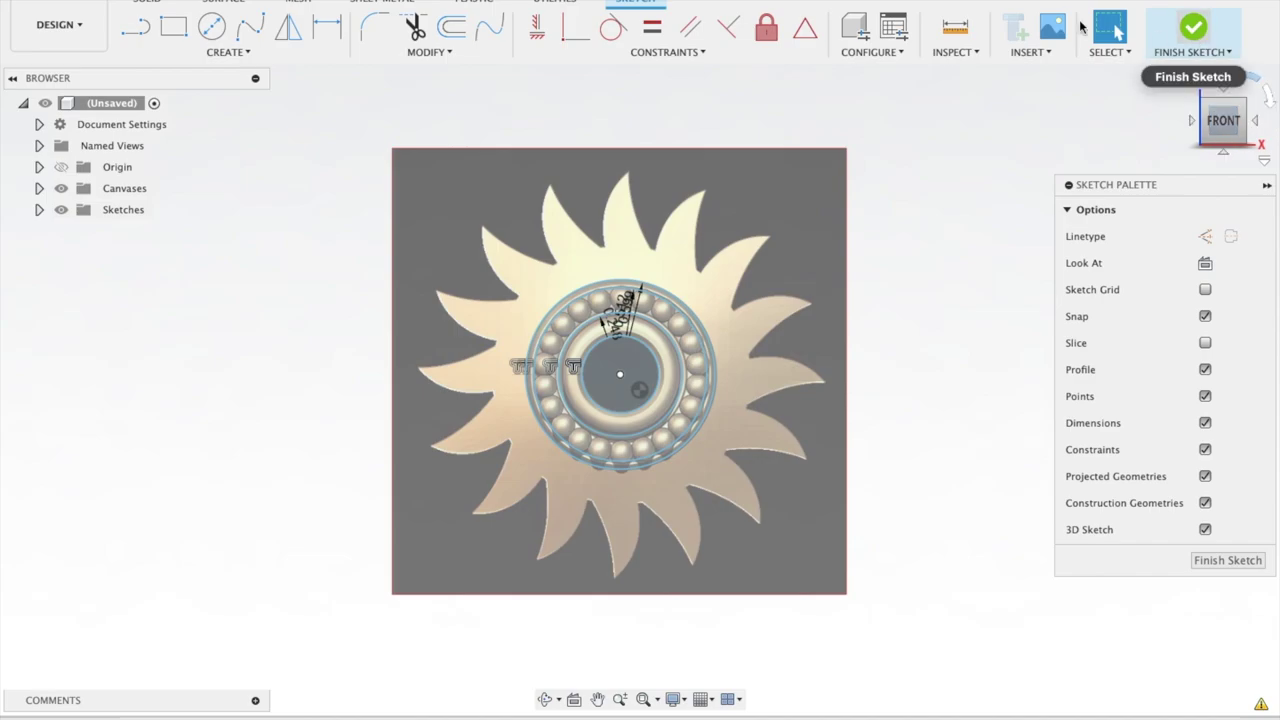
Offset the bore circle 0.941 in so it reaches the ray bases
click(455, 30)
click(637, 345)
drag(640, 350, 681, 267)
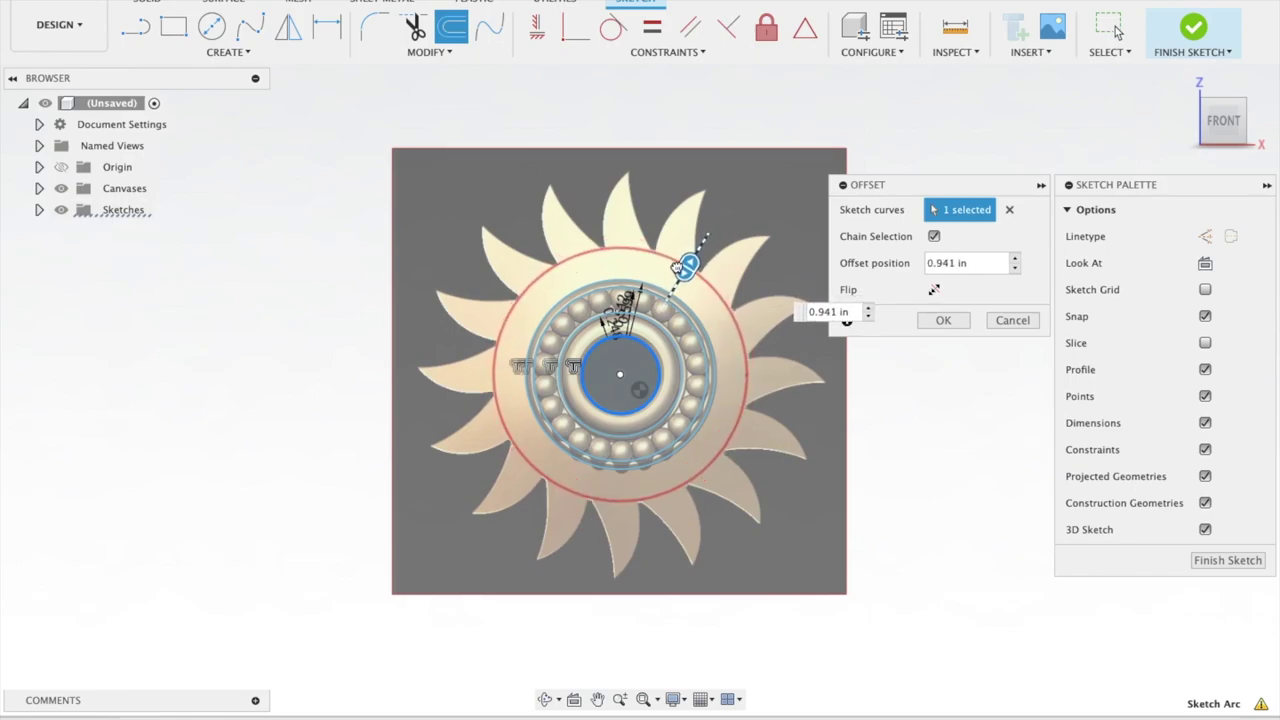
click(921, 319)
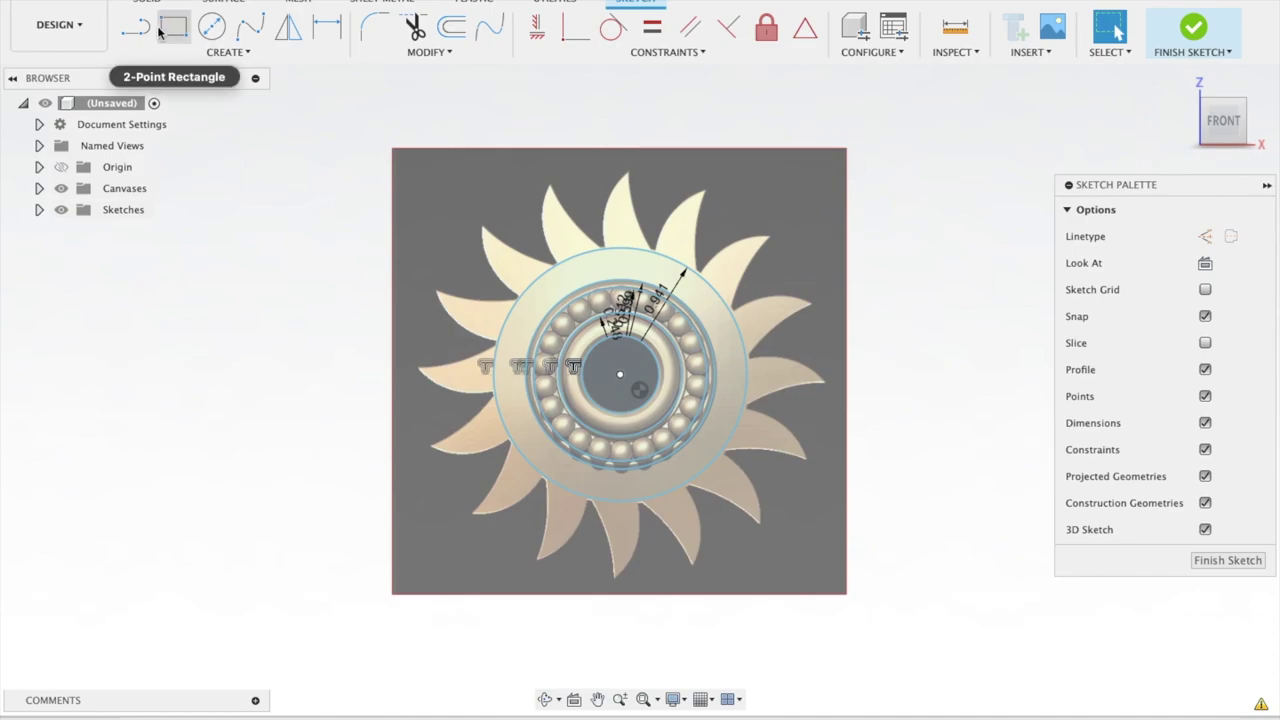
Draw a 3-point arc along one edge of the upper-left ray up to its tip
click(238, 36)
click(228, 52)
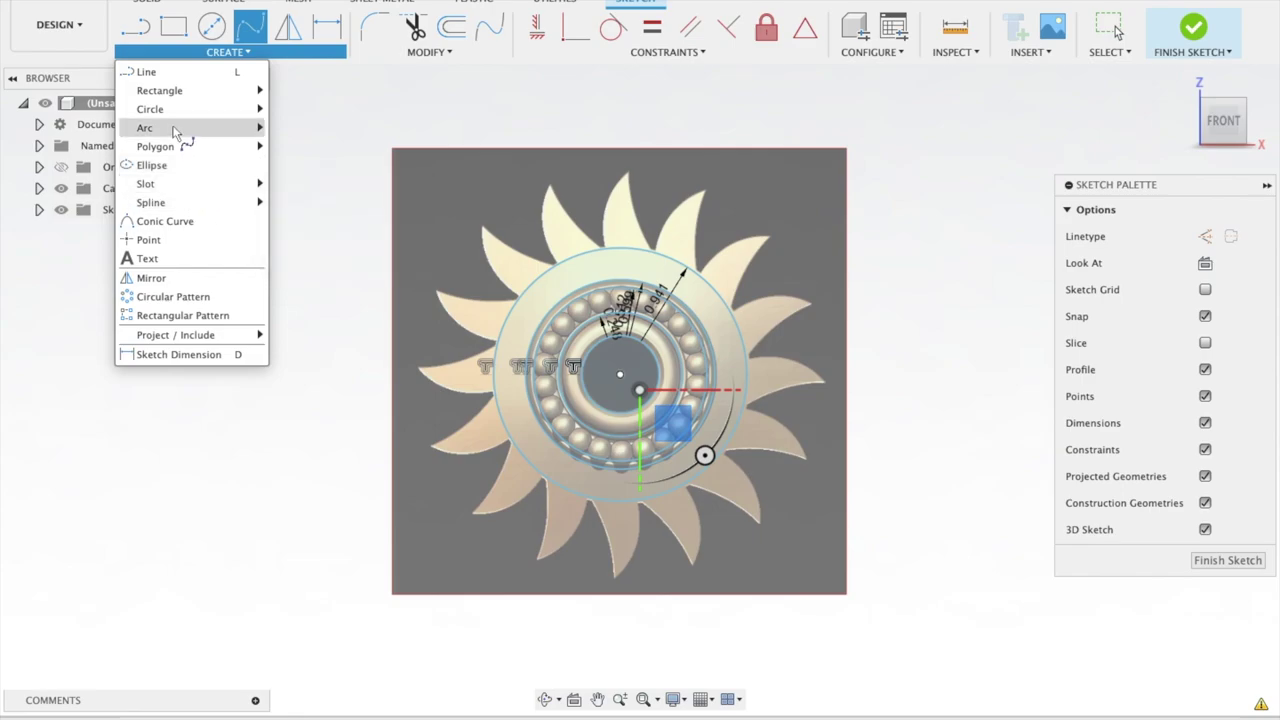
mouse_move(145, 128)
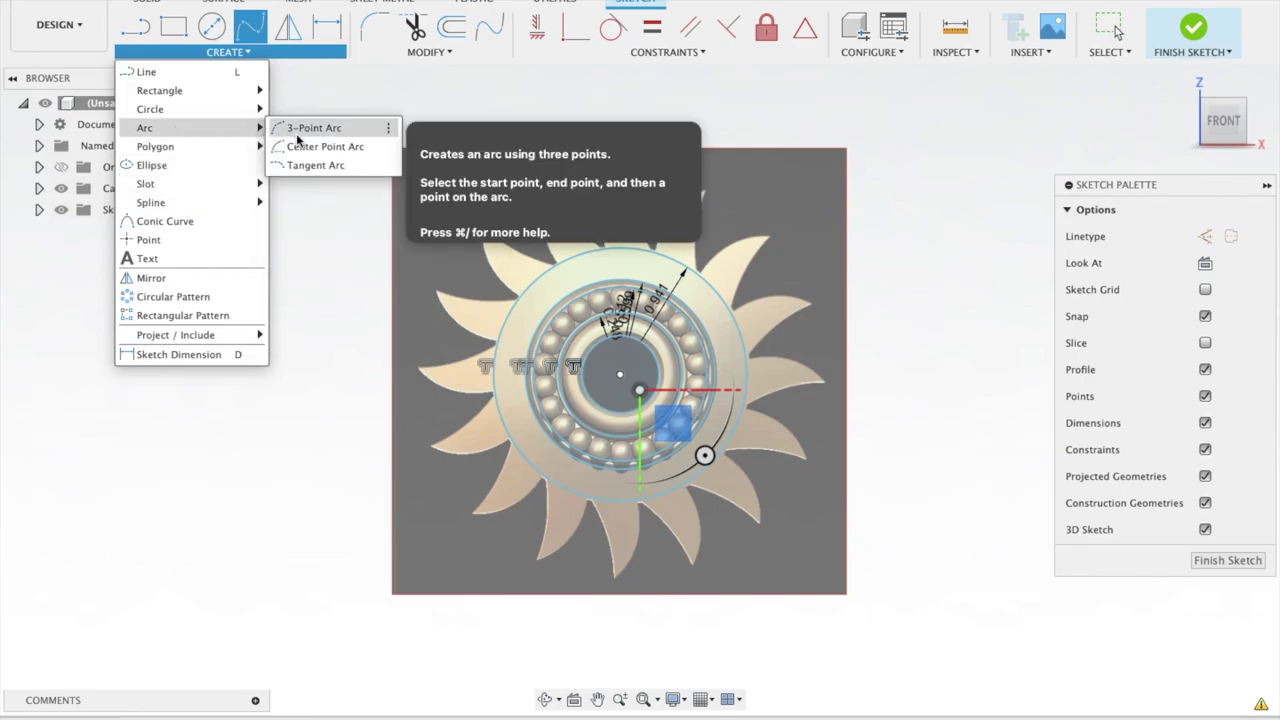
click(296, 131)
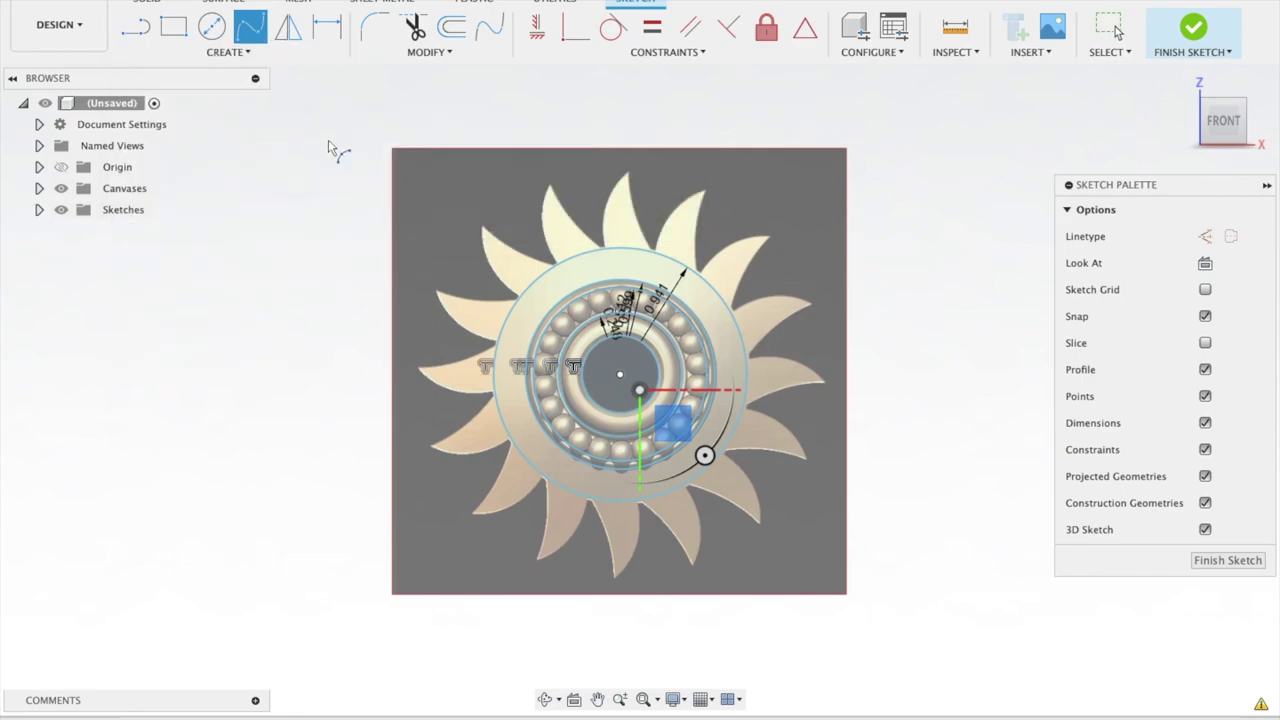
click(518, 295)
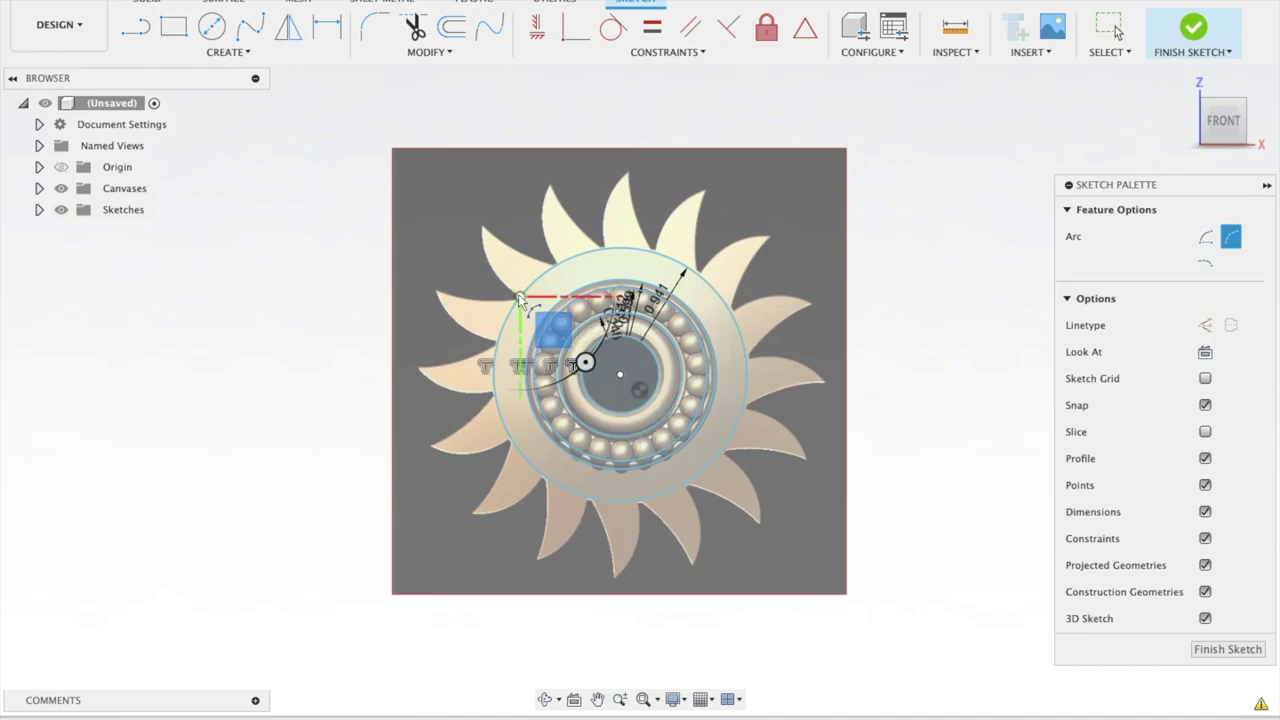
click(484, 231)
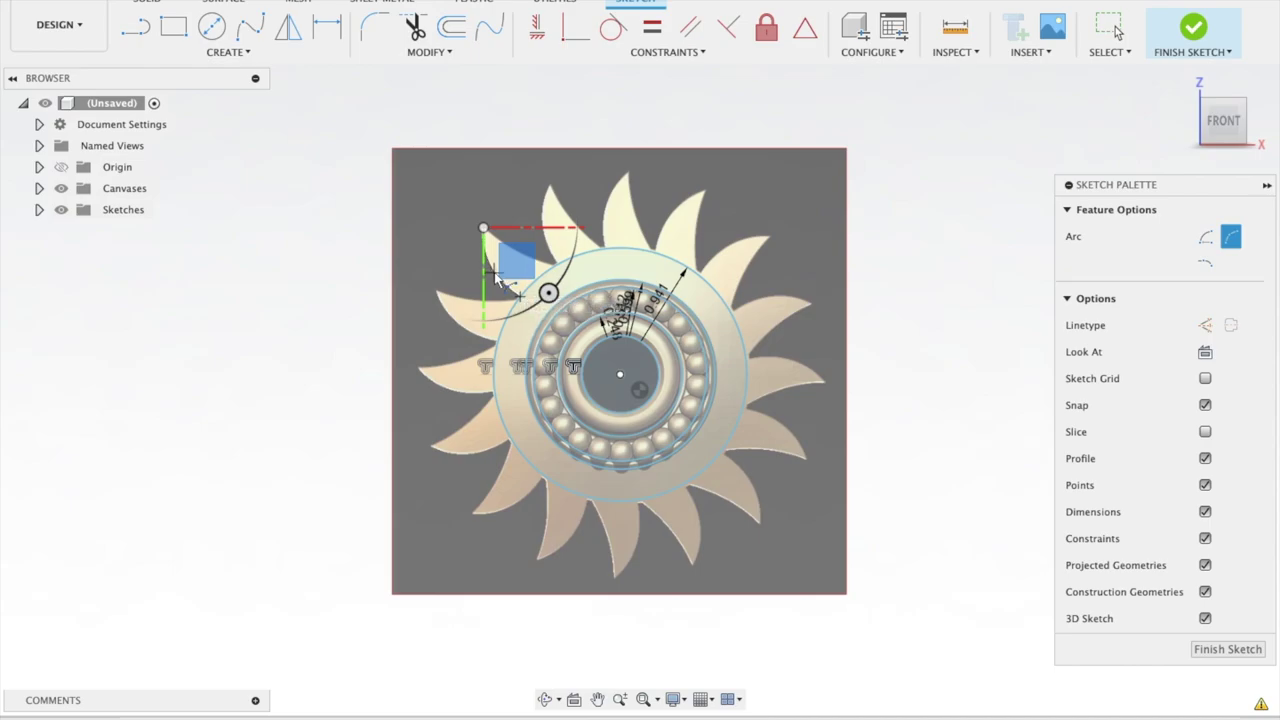
click(495, 275)
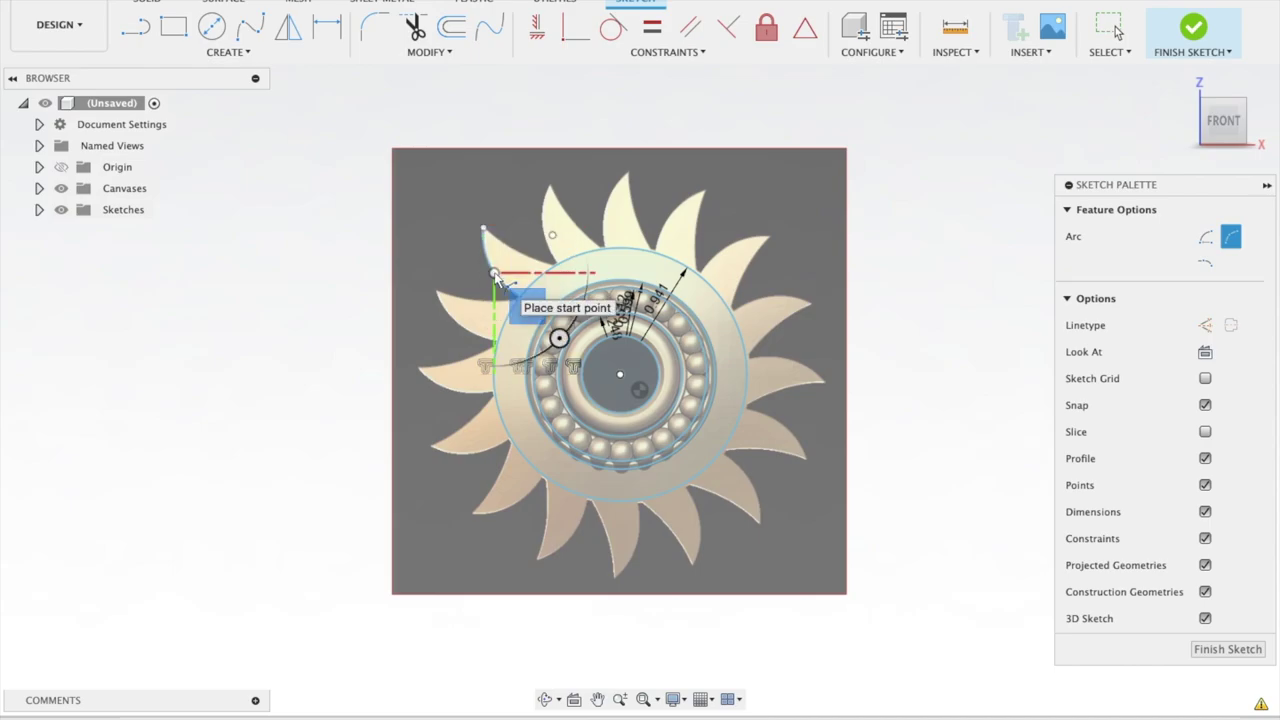
click(483, 229)
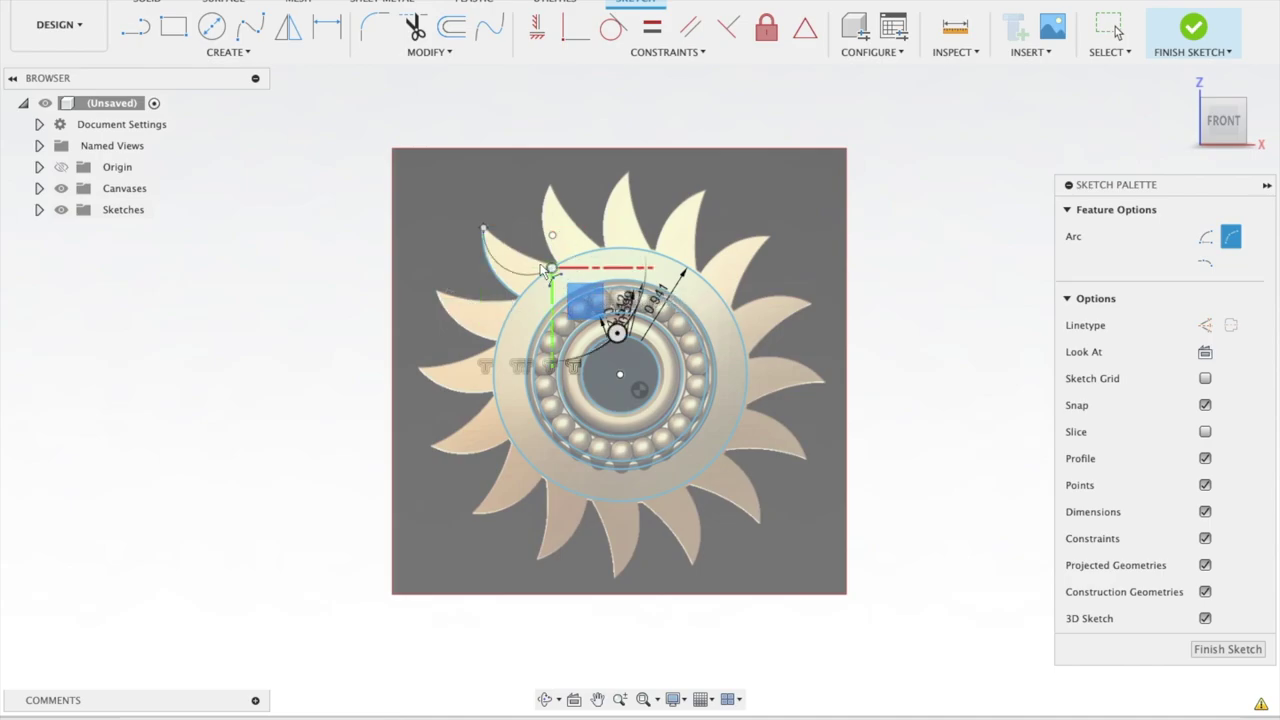
click(541, 264)
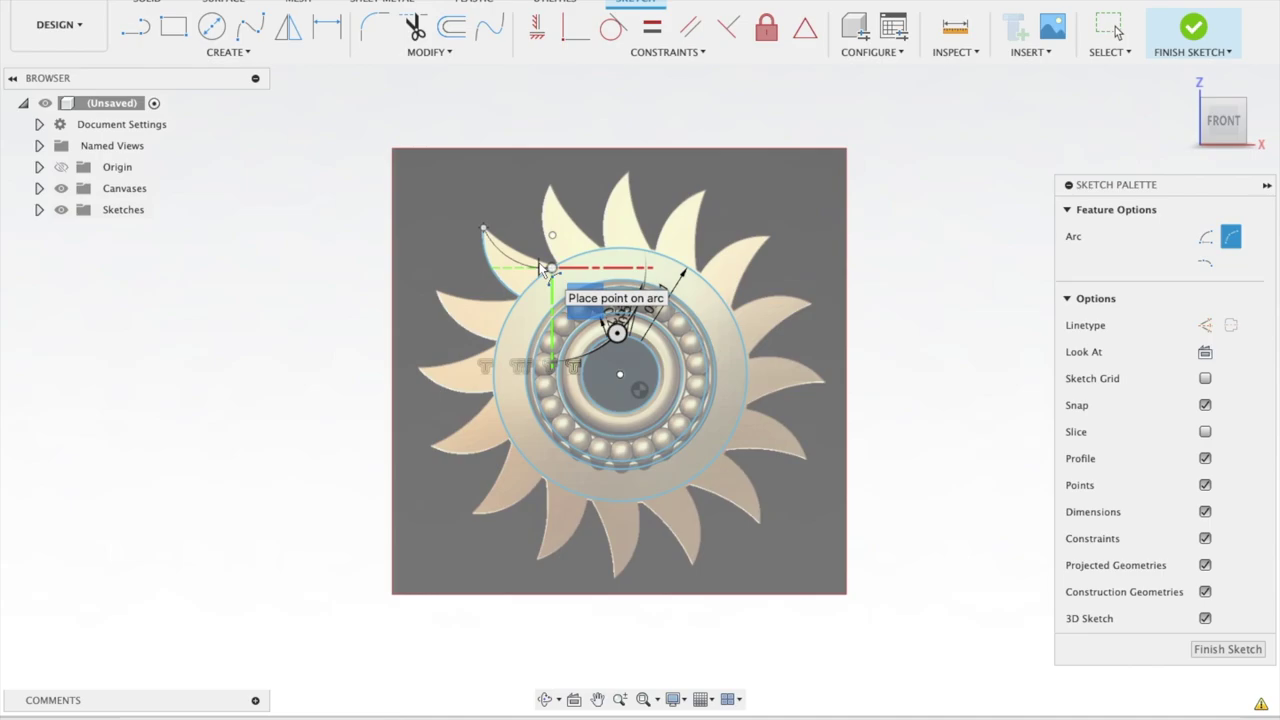
key(Escape)
key(Escape)
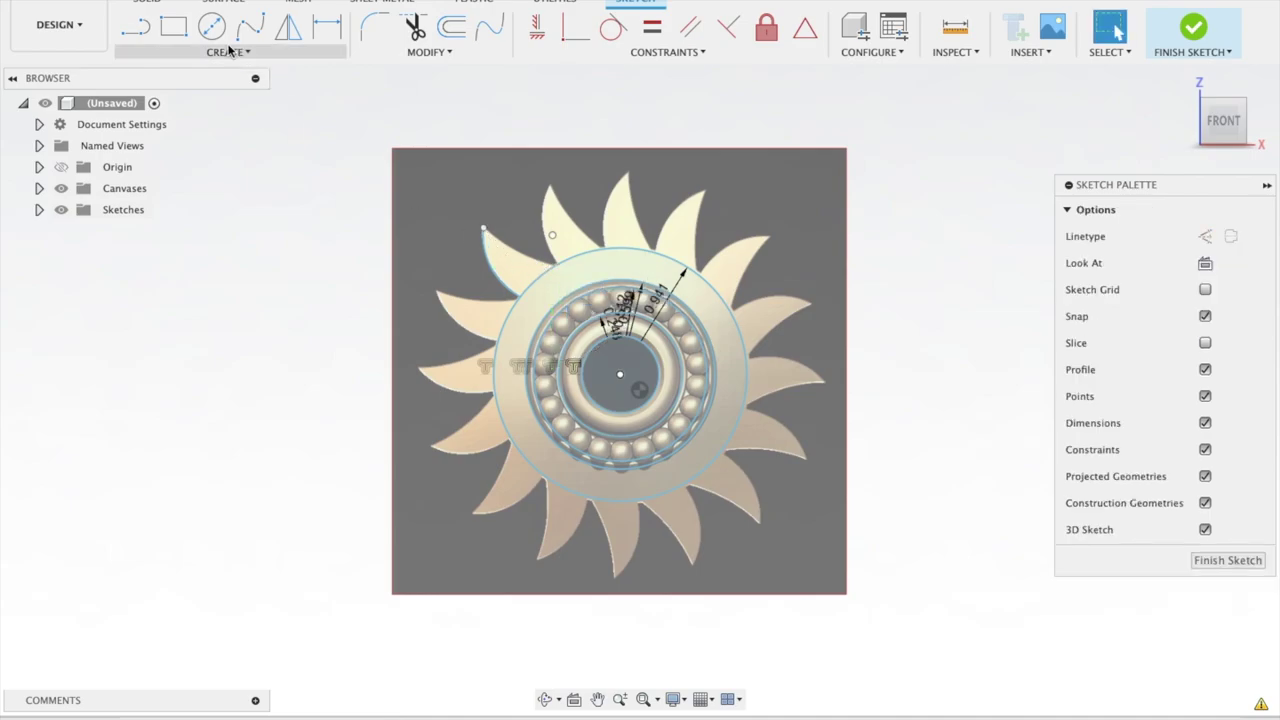
Draw an arc from the ray tip down to the outer circle, discarding a stray arc
click(228, 52)
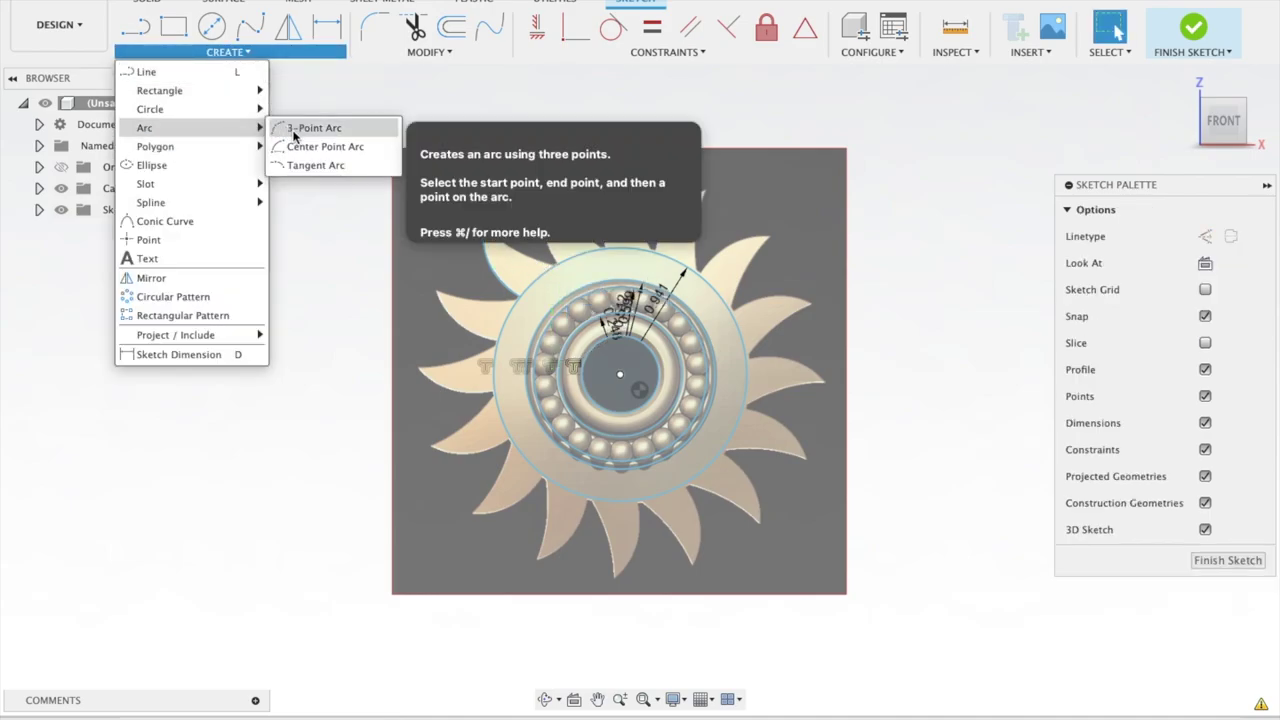
click(314, 128)
click(483, 228)
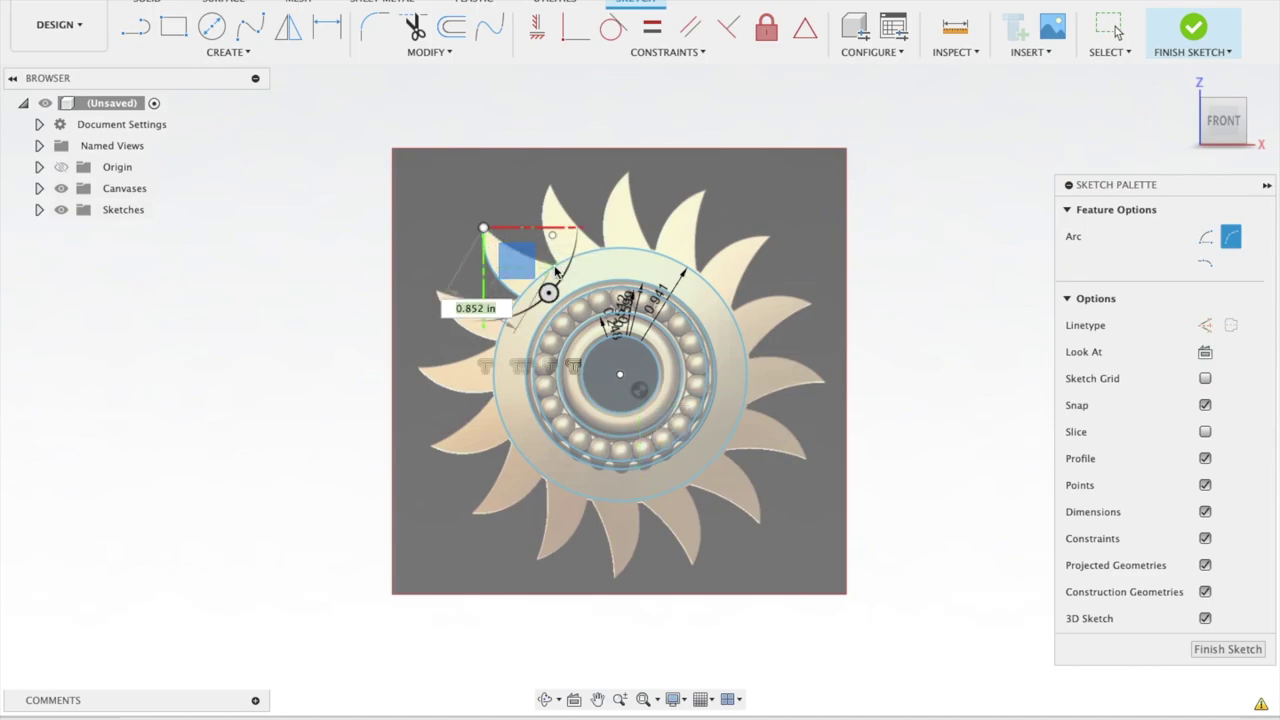
click(552, 267)
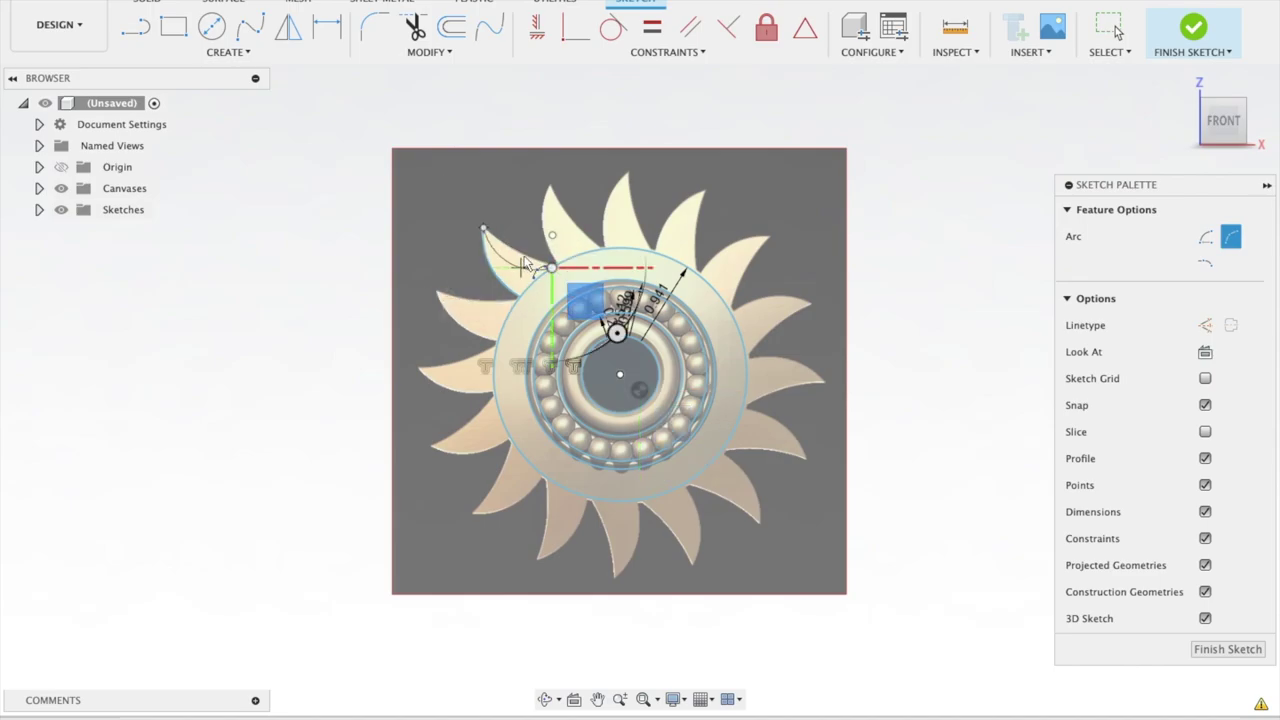
click(521, 260)
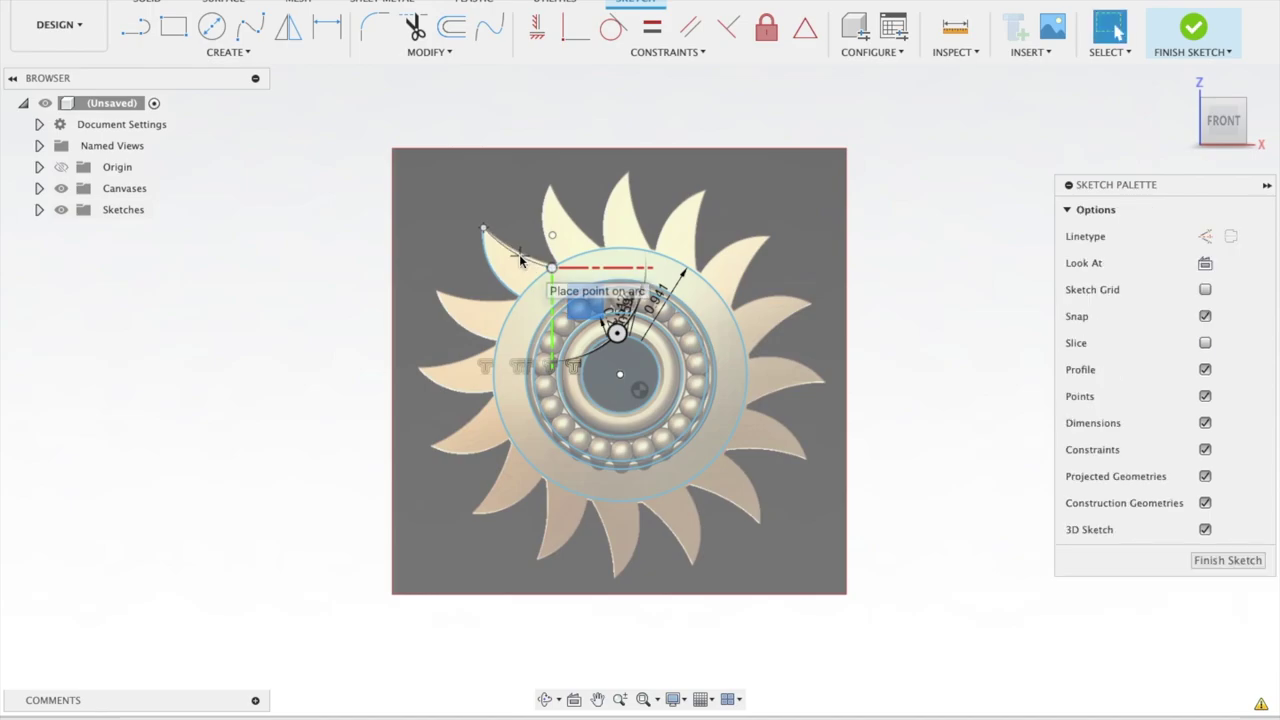
click(207, 57)
mouse_move(145, 128)
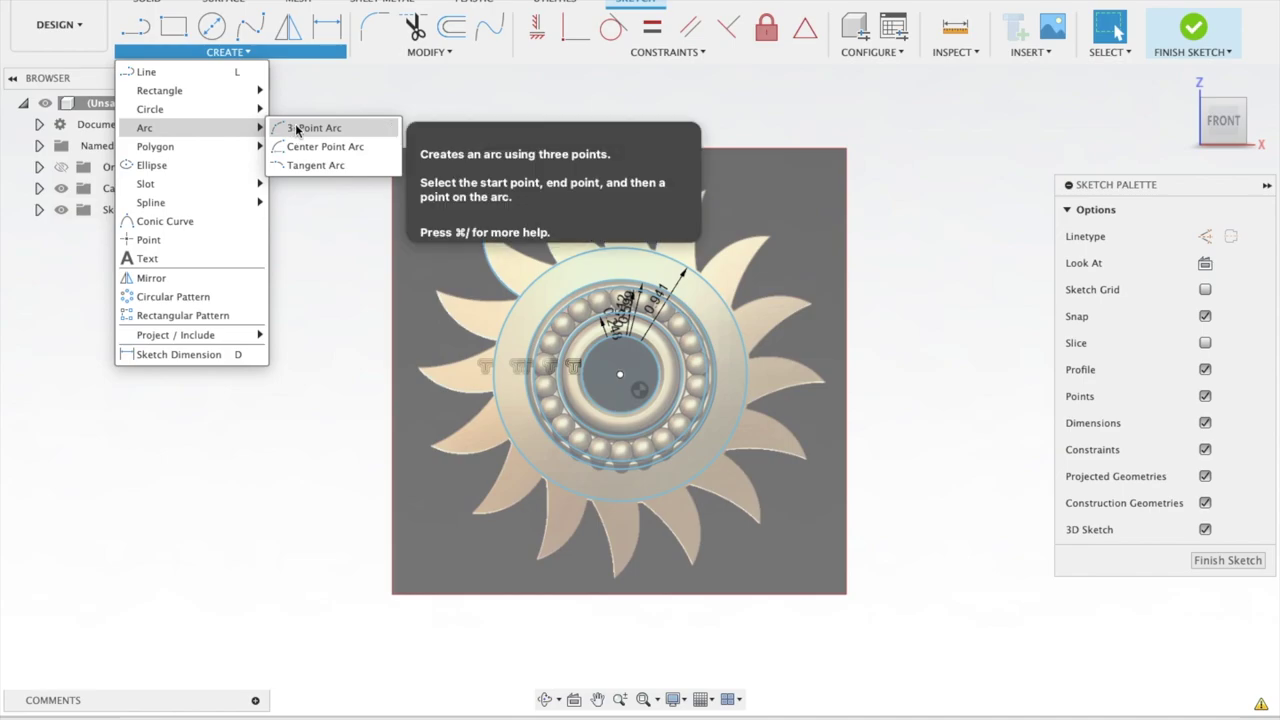
click(296, 128)
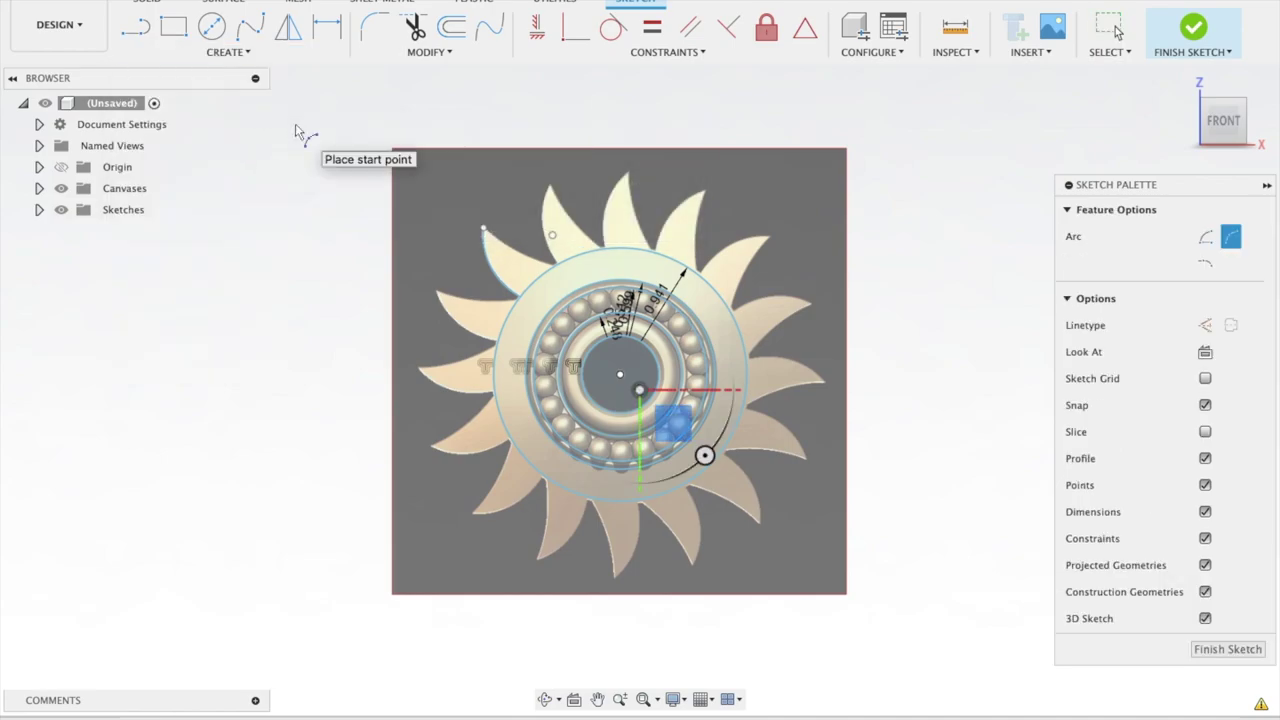
click(295, 124)
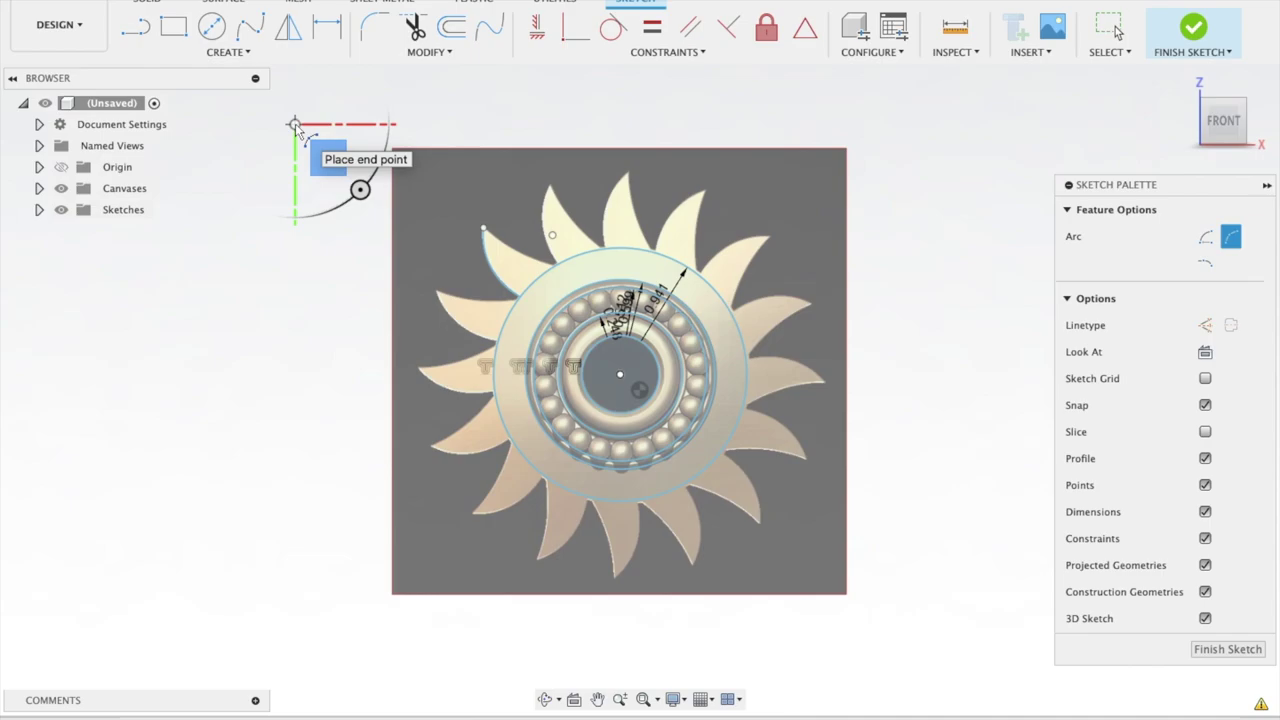
click(295, 123)
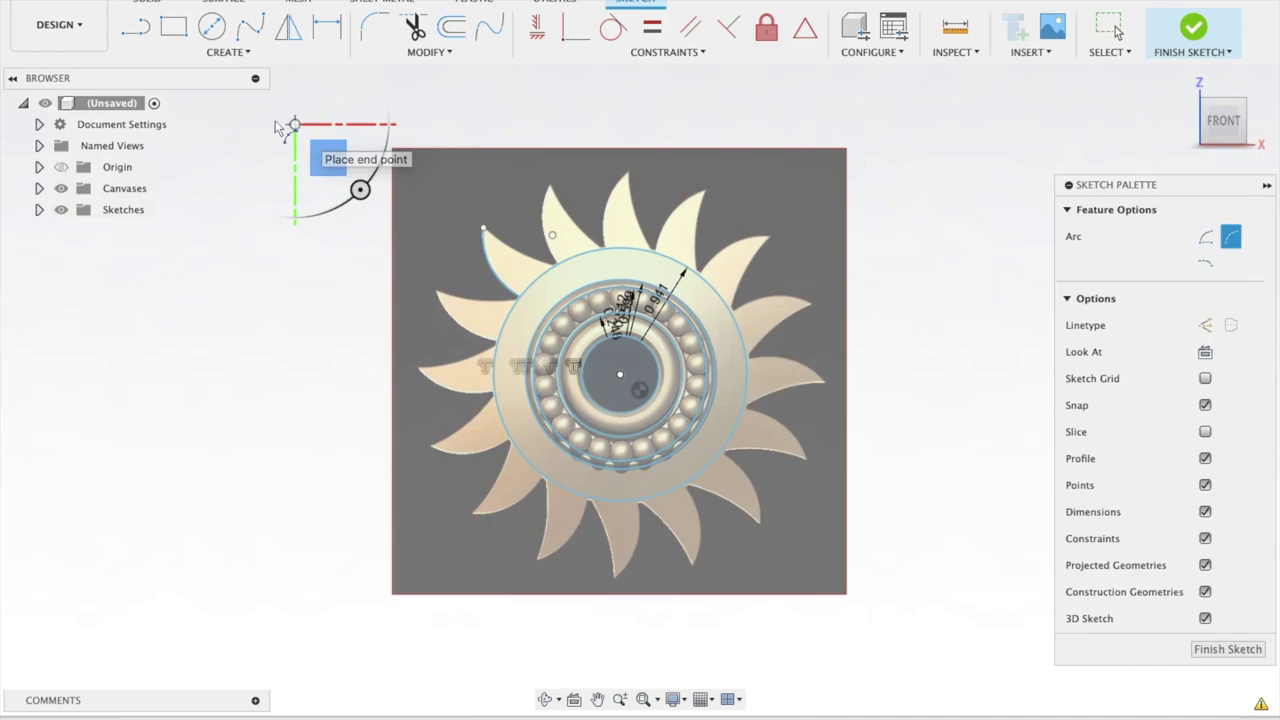
key(Escape)
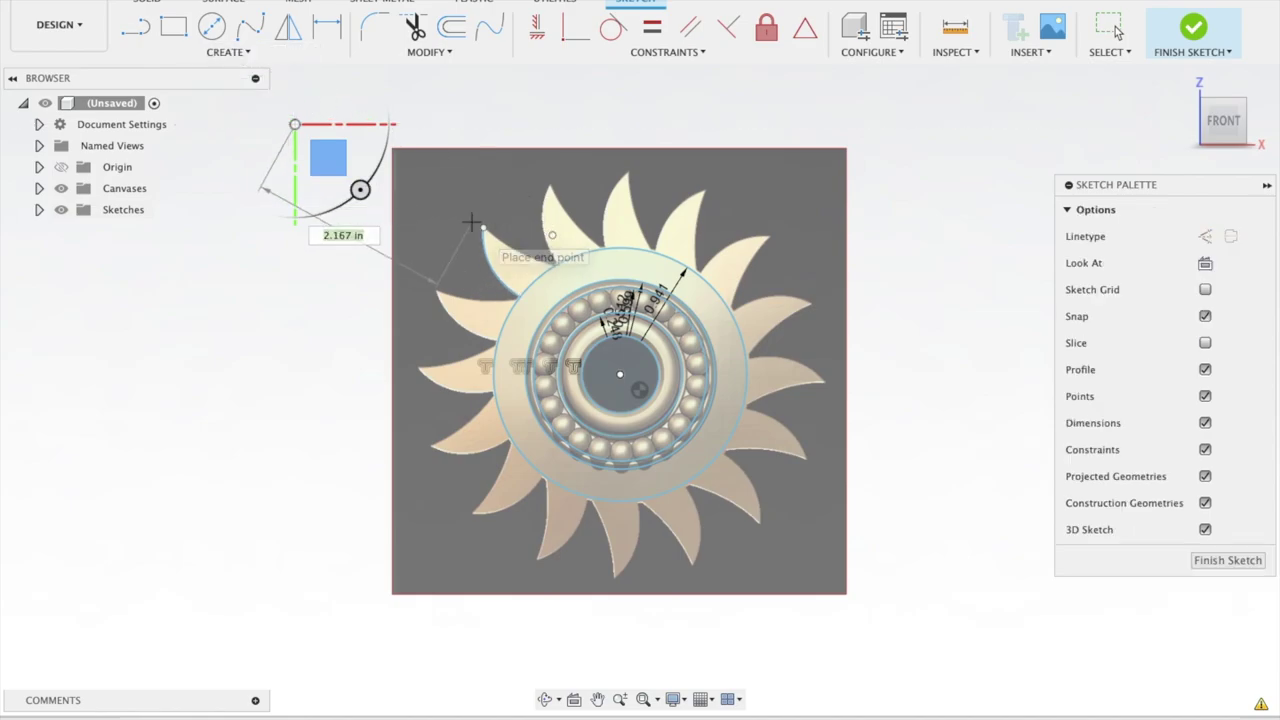
Redraw the ray's second edge arc from its tip and finish the sketch
click(230, 52)
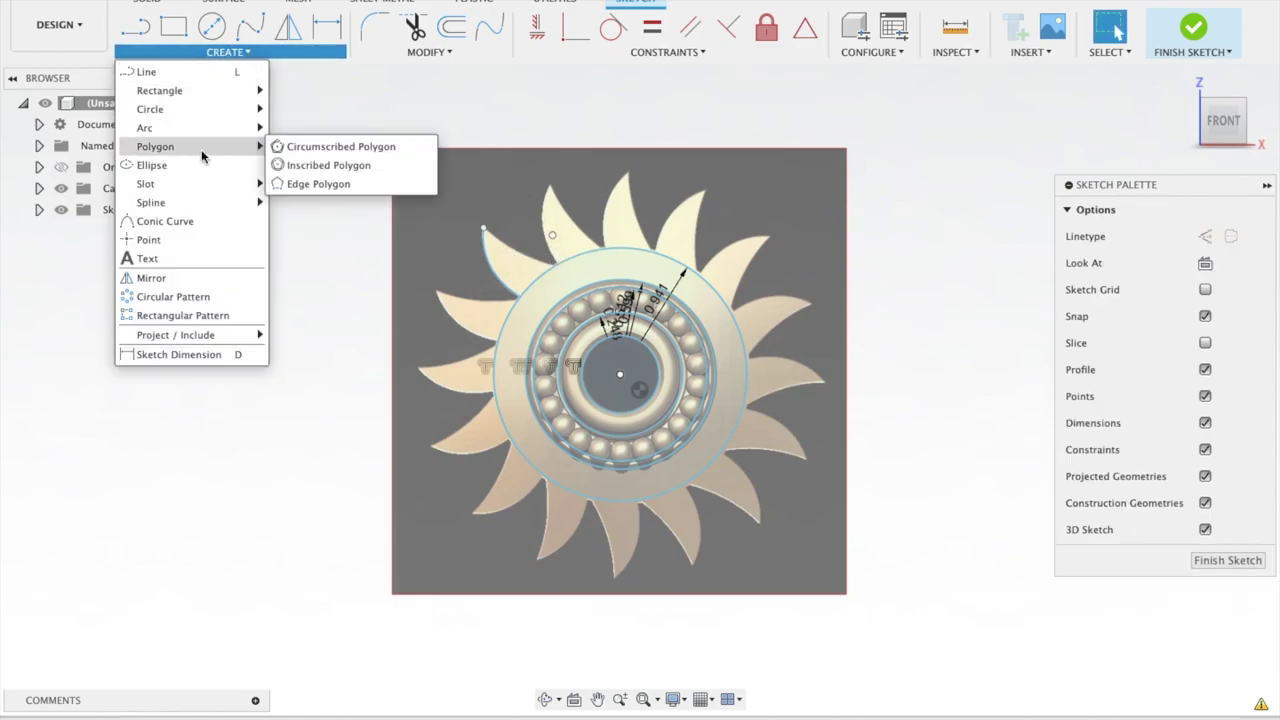
mouse_move(160, 128)
click(290, 126)
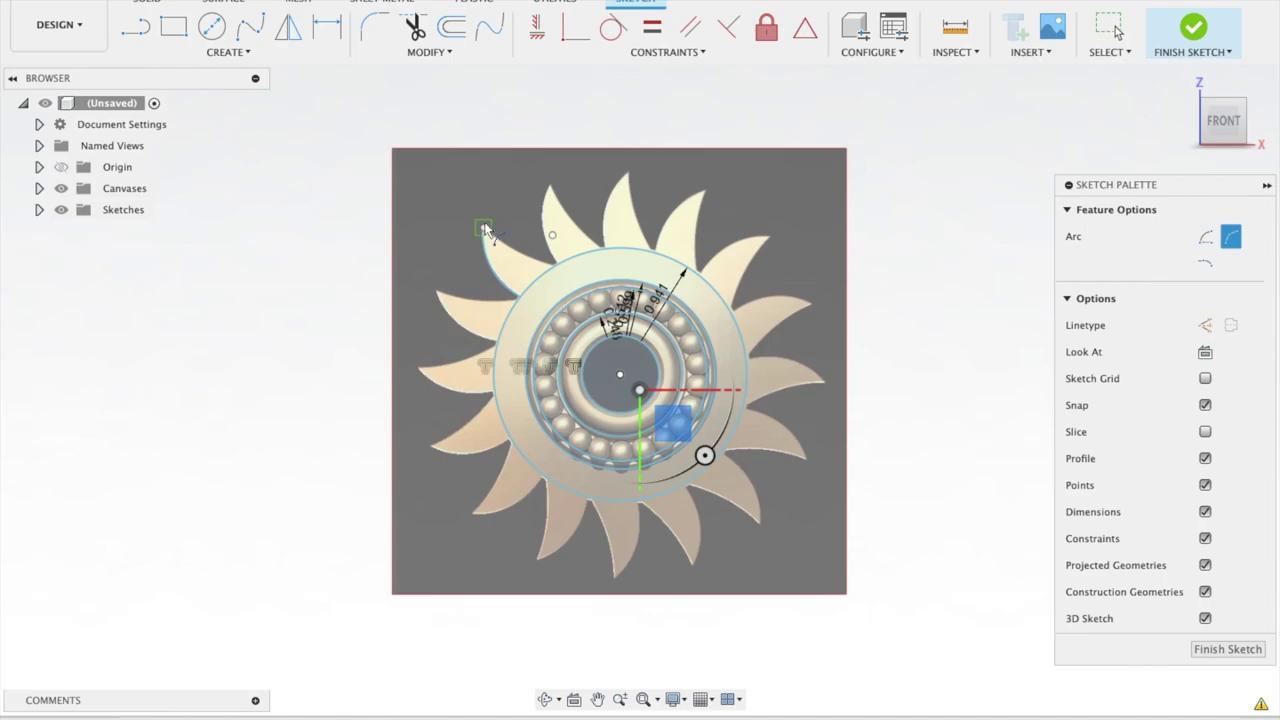
click(483, 228)
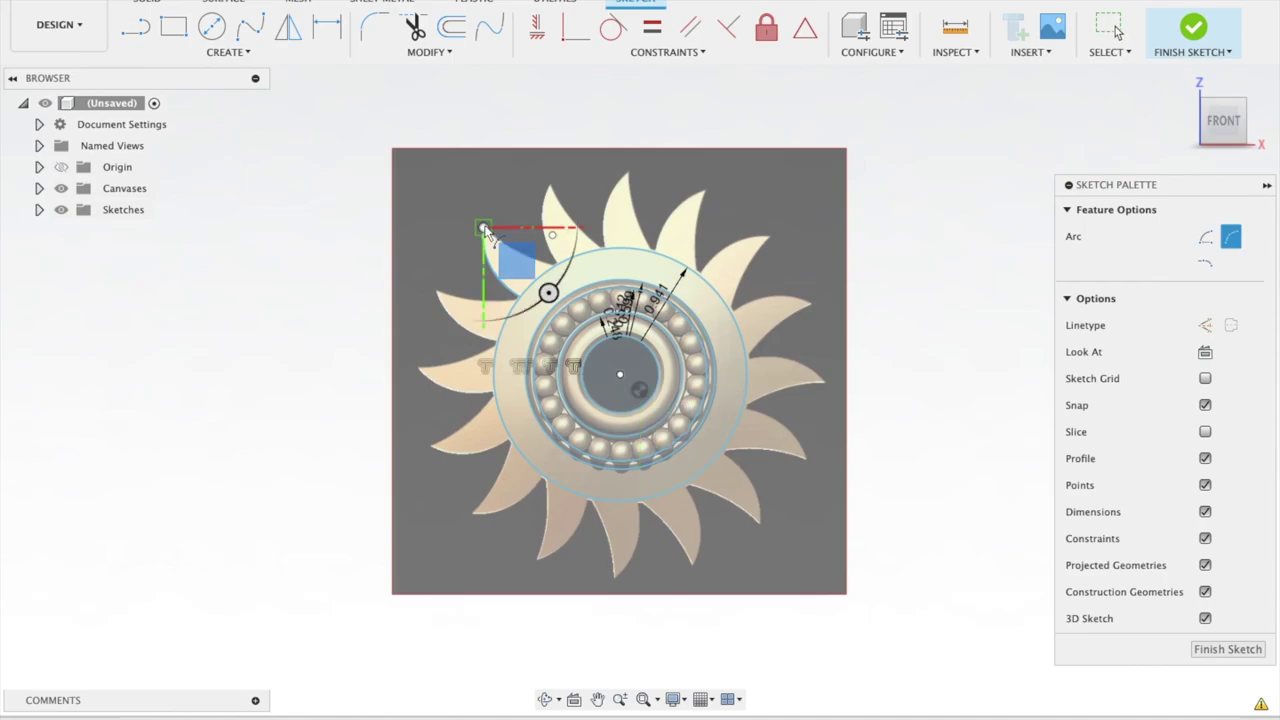
click(553, 265)
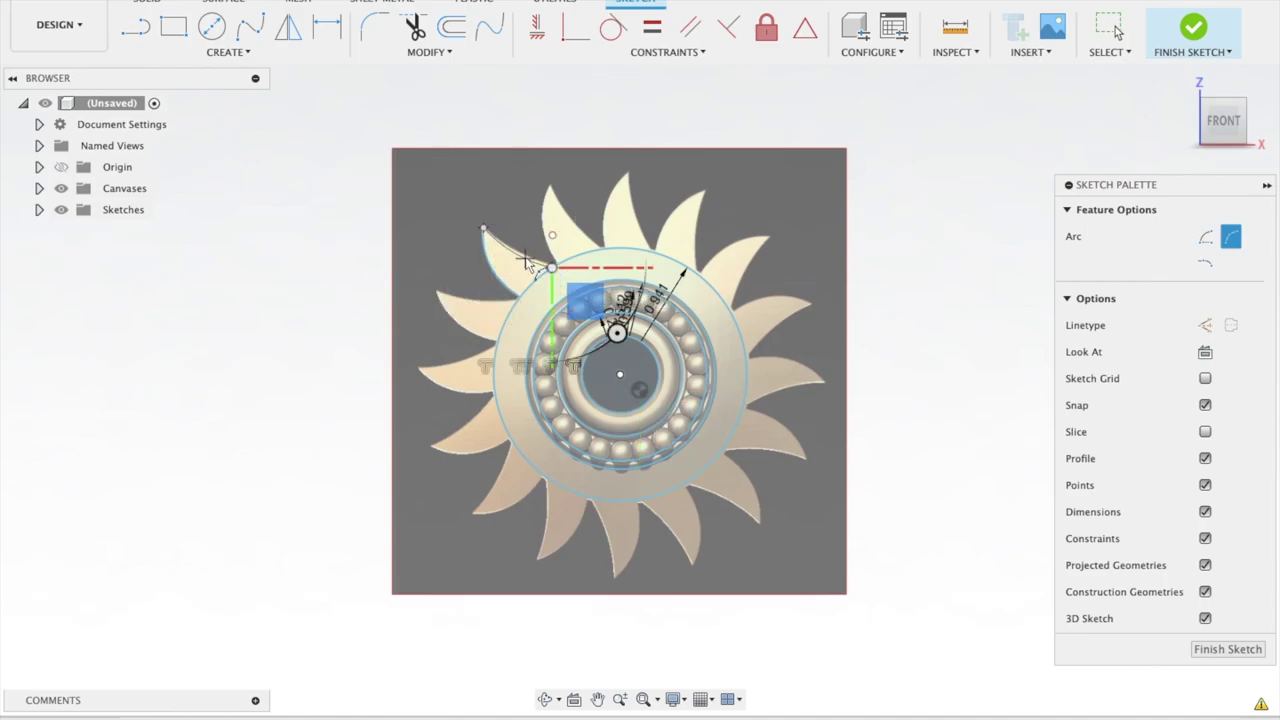
click(524, 258)
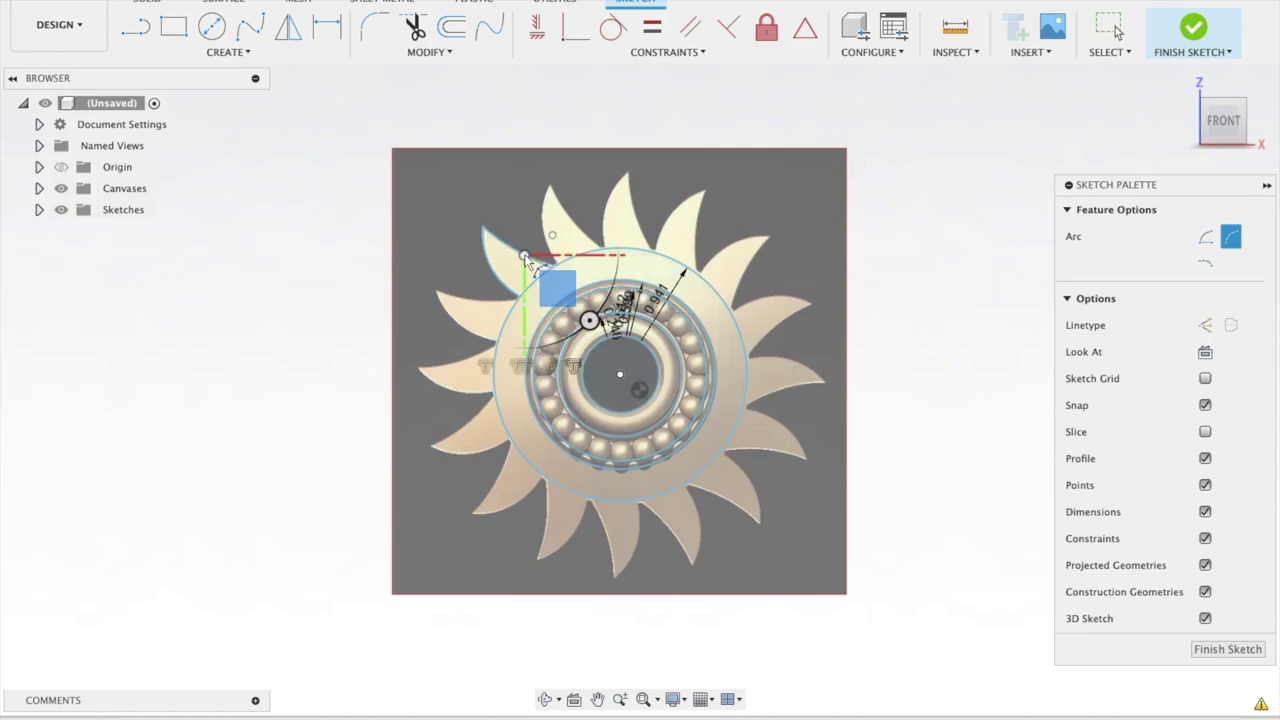
click(1193, 28)
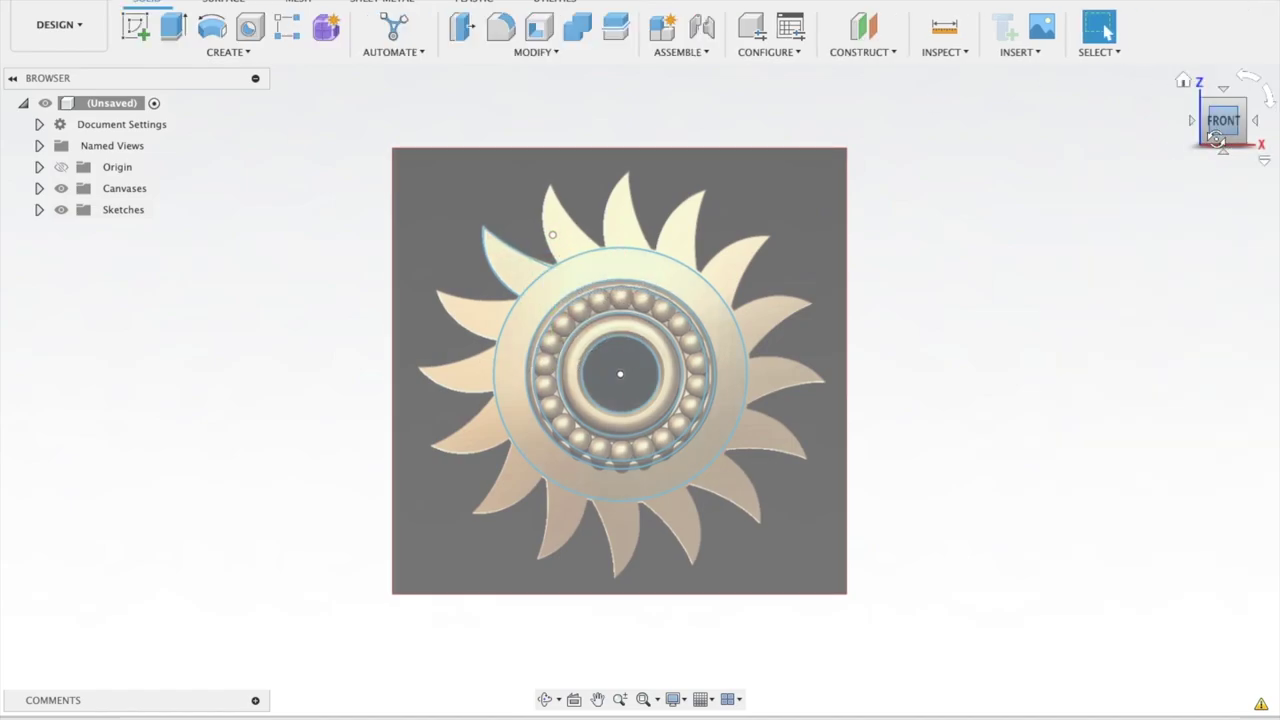
Tilt the view into perspective and open the Solid Create menu listing Extrude
drag(1229, 134, 1203, 155)
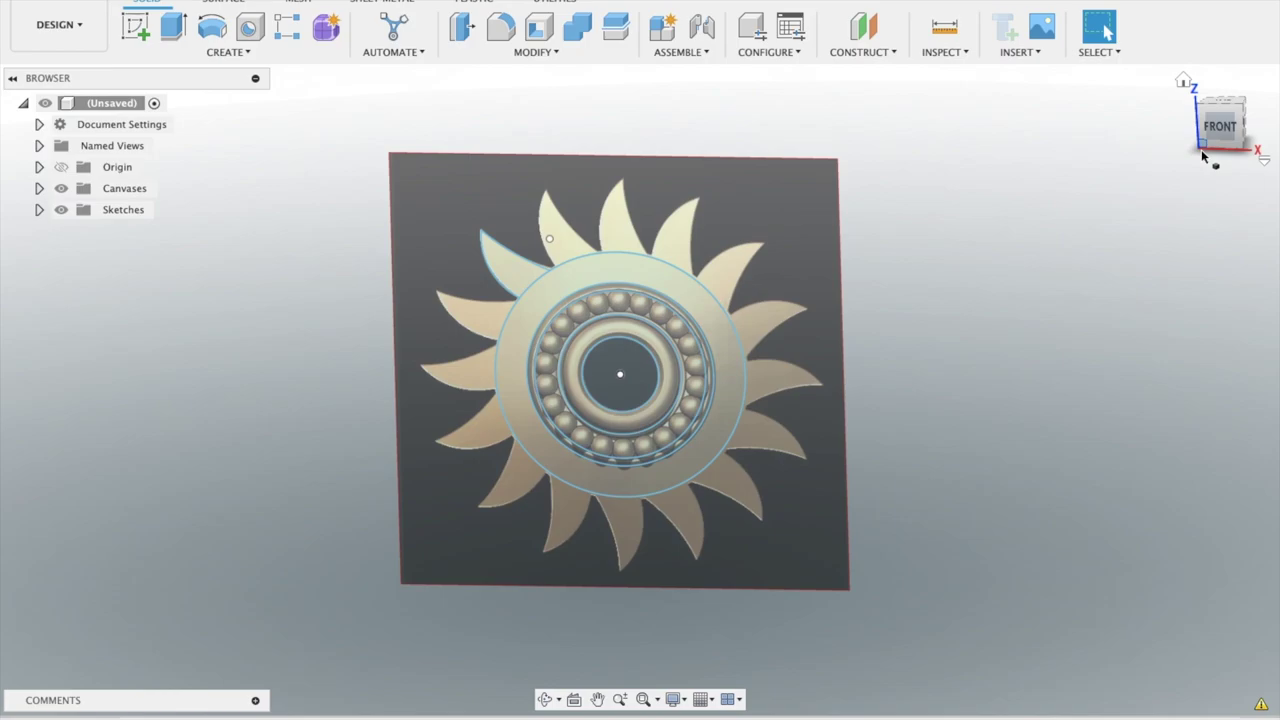
click(245, 51)
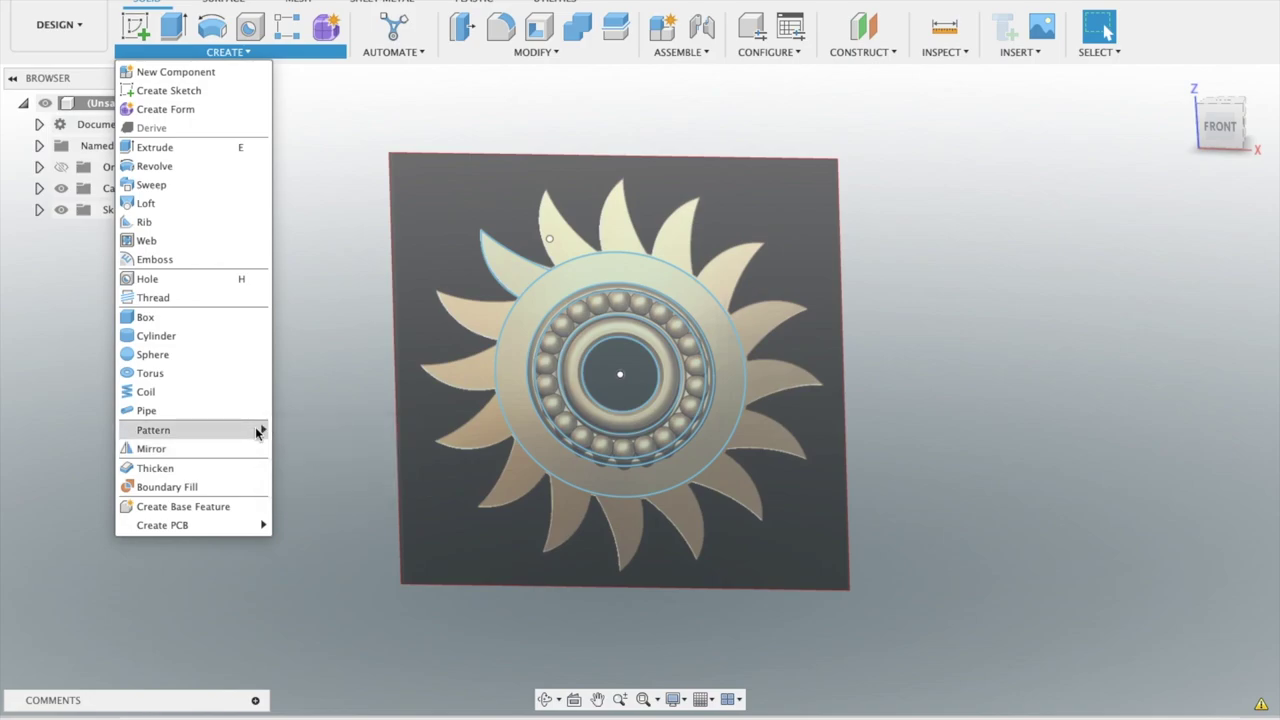
click(295, 451)
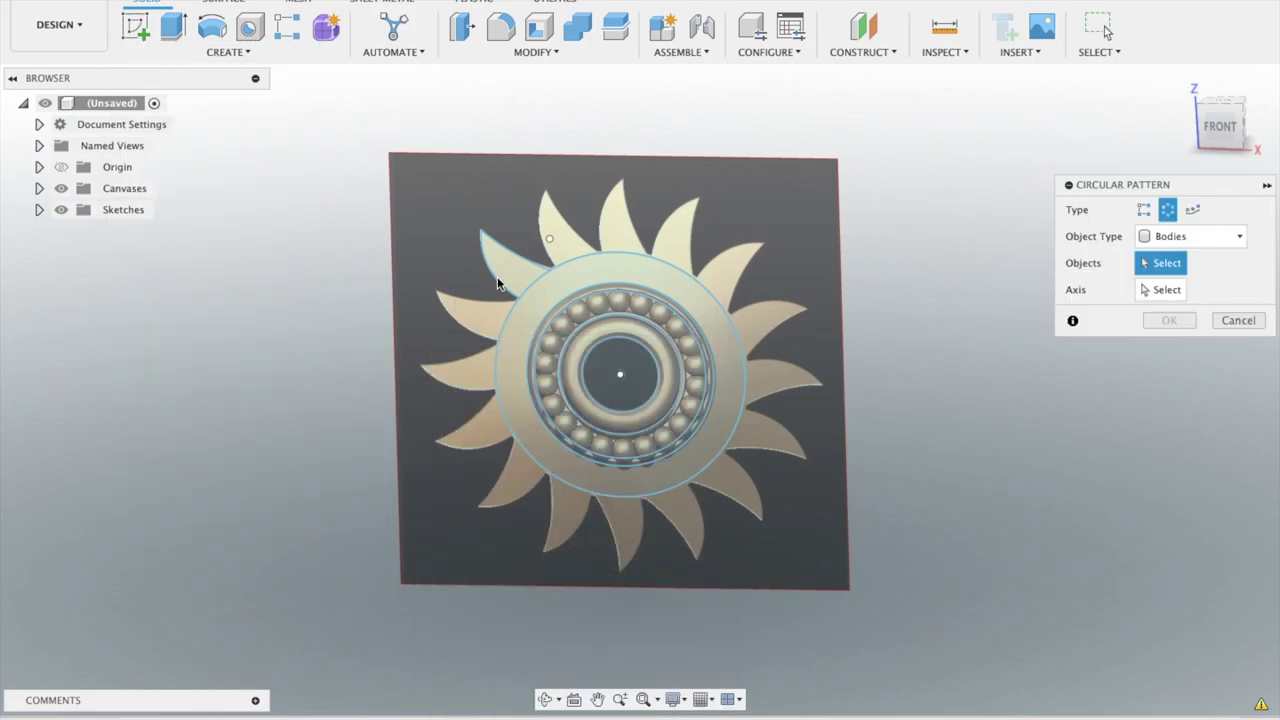
click(1203, 237)
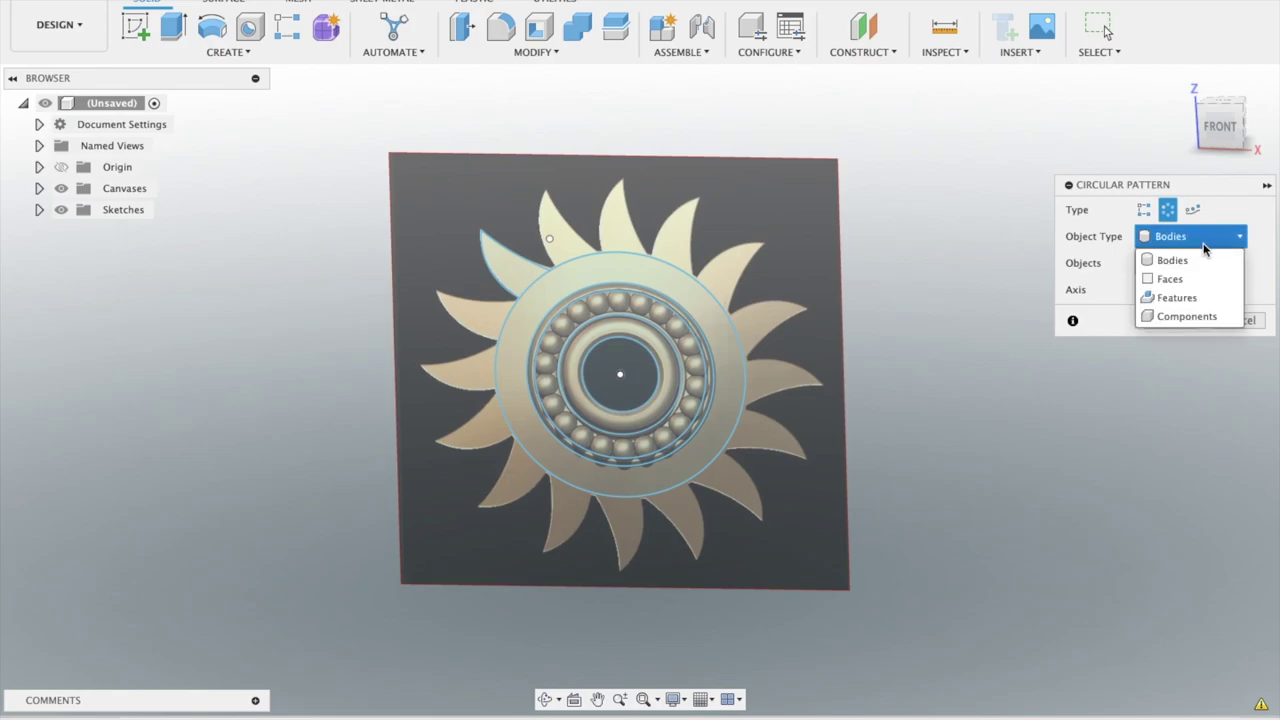
click(1191, 290)
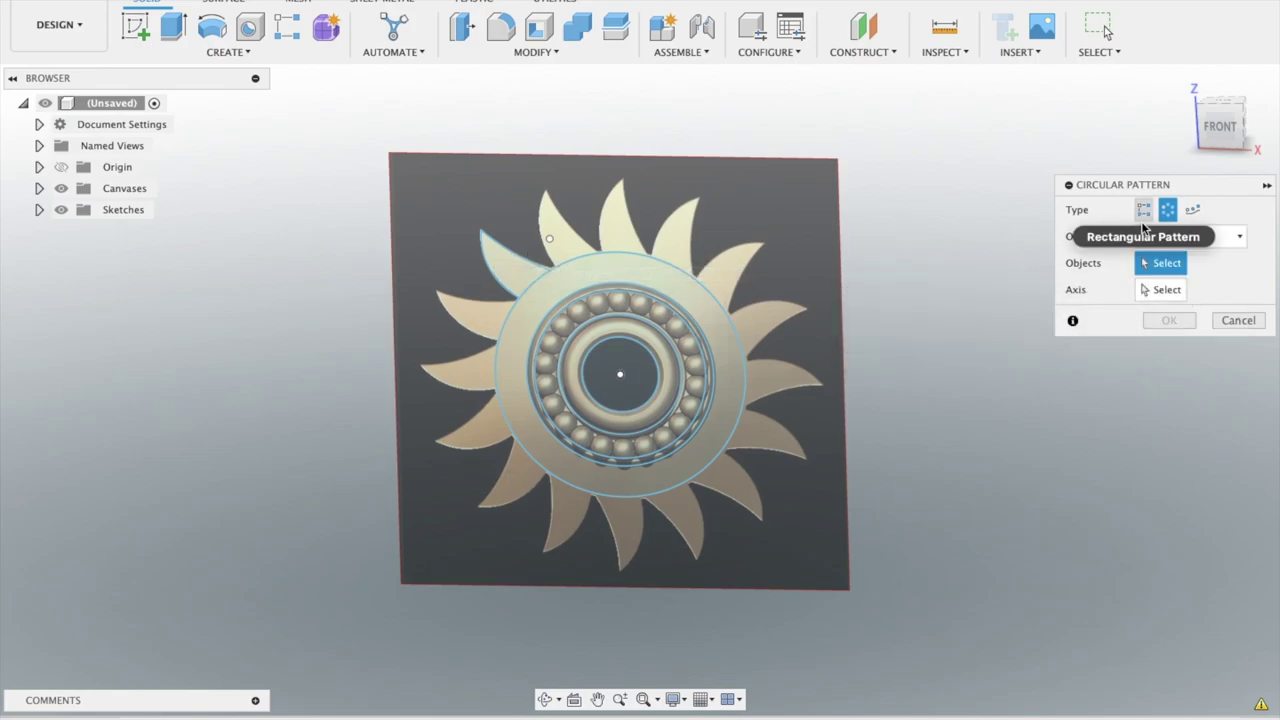
click(1151, 236)
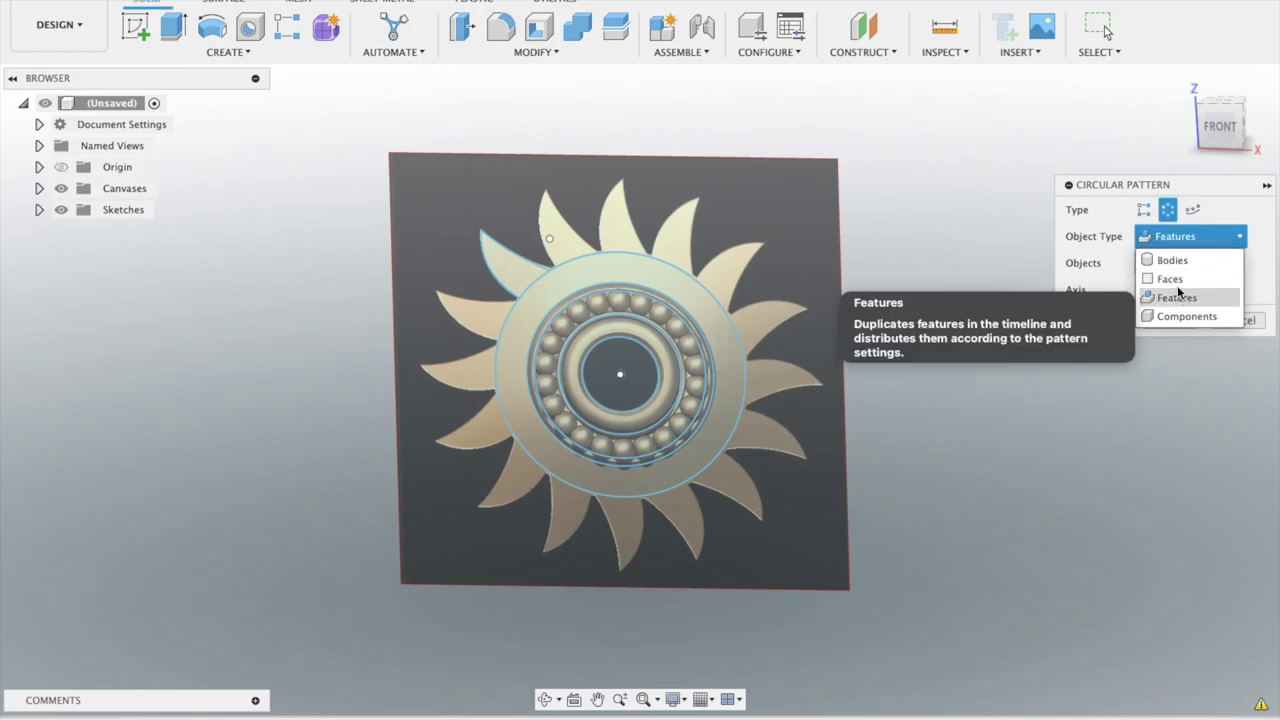
click(1170, 279)
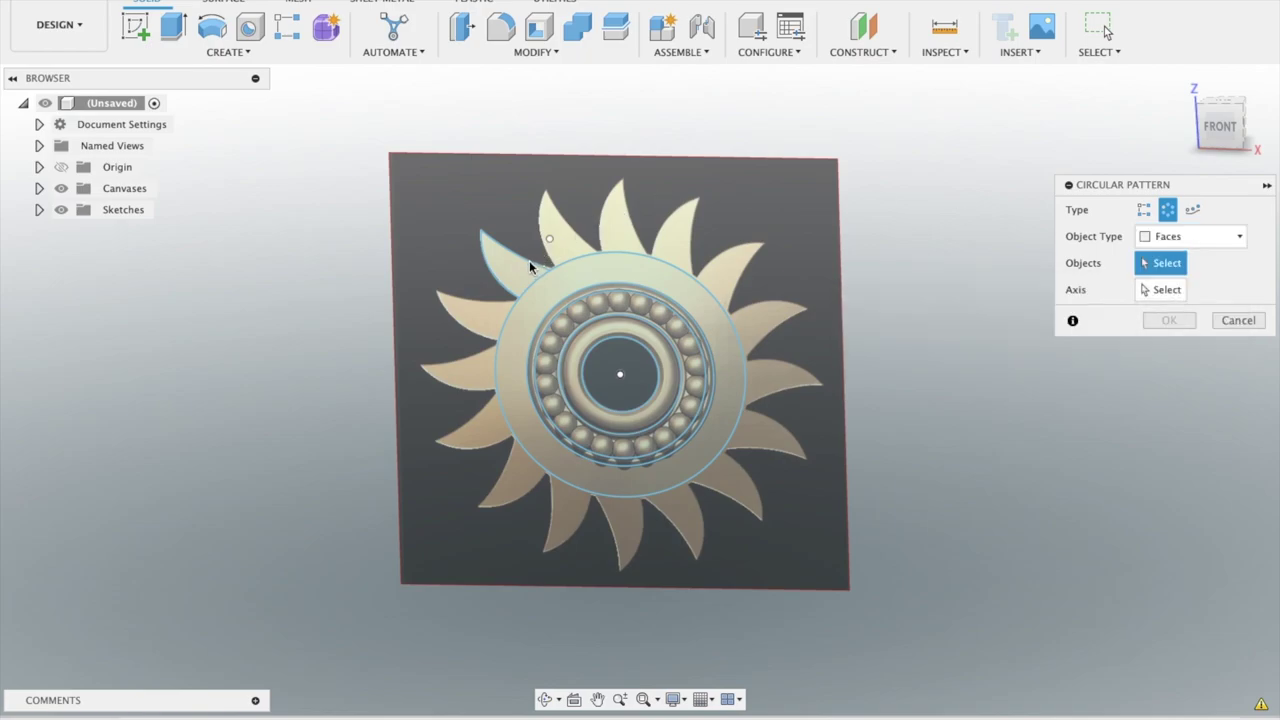
shift+scroll(580, 237, down, 5)
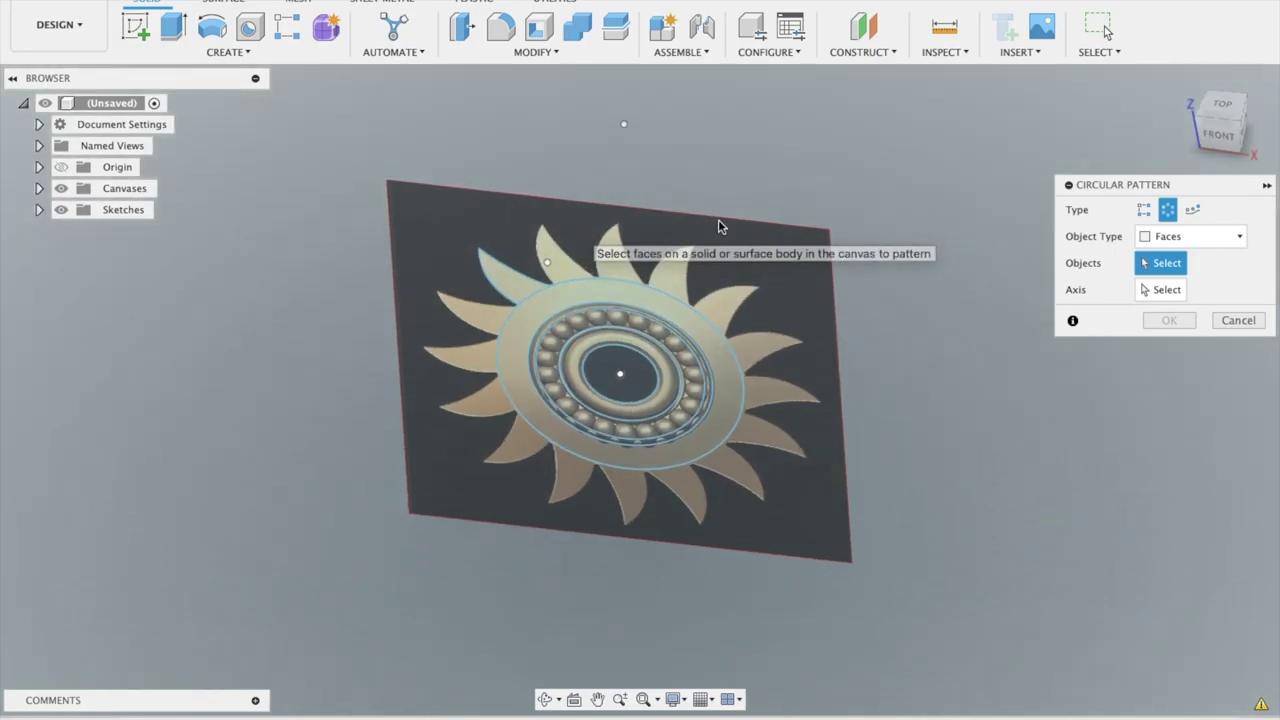
click(1259, 322)
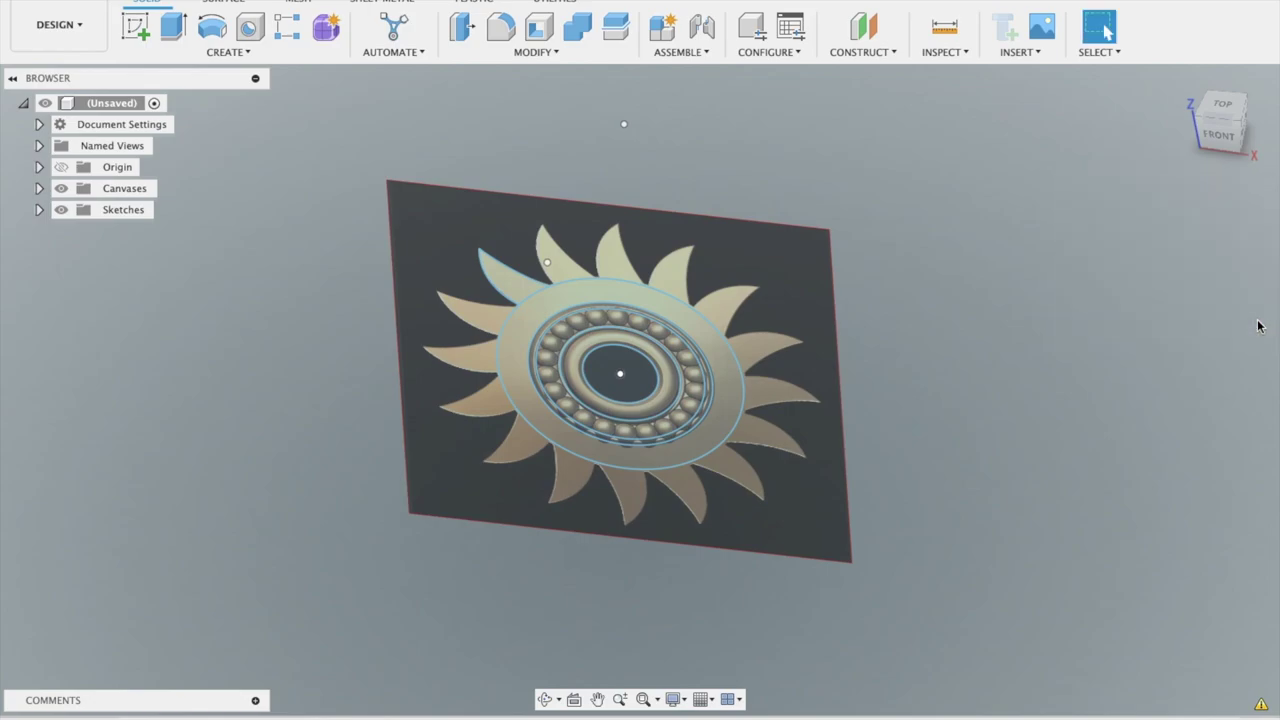
click(193, 57)
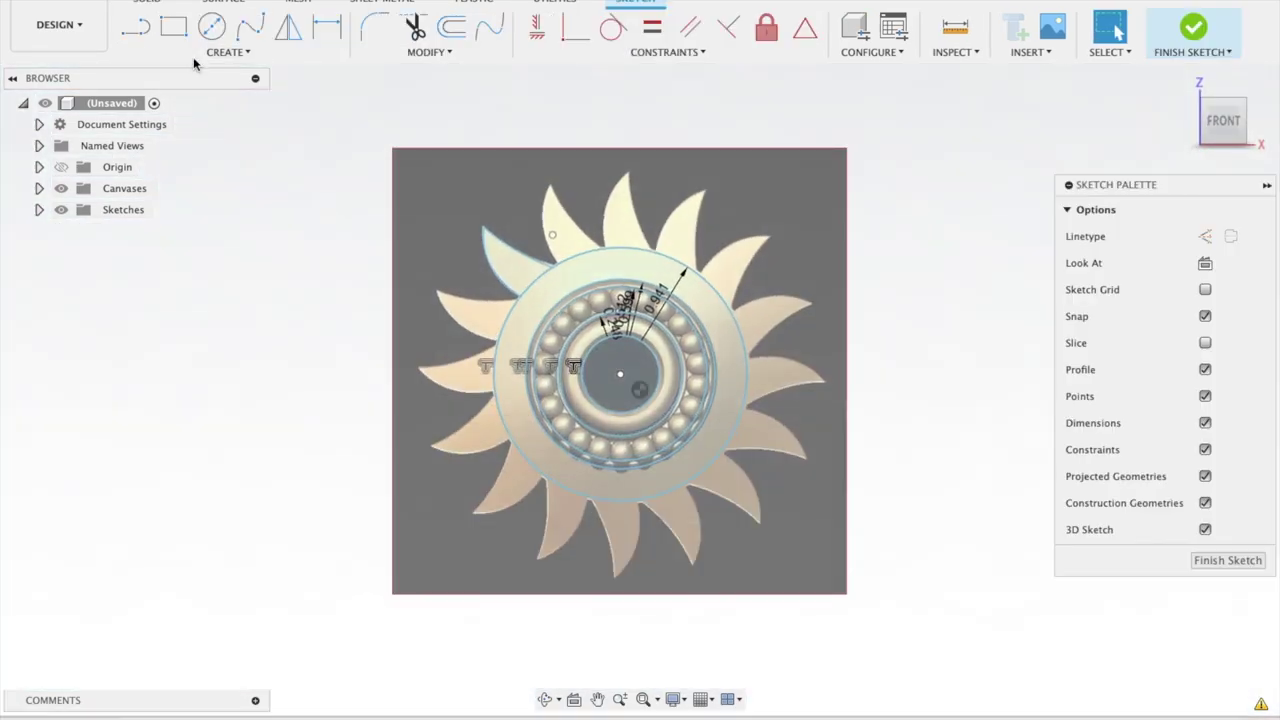
Set up a circular pattern of the upper-left blade's two arcs, centred on the inner circle
click(197, 52)
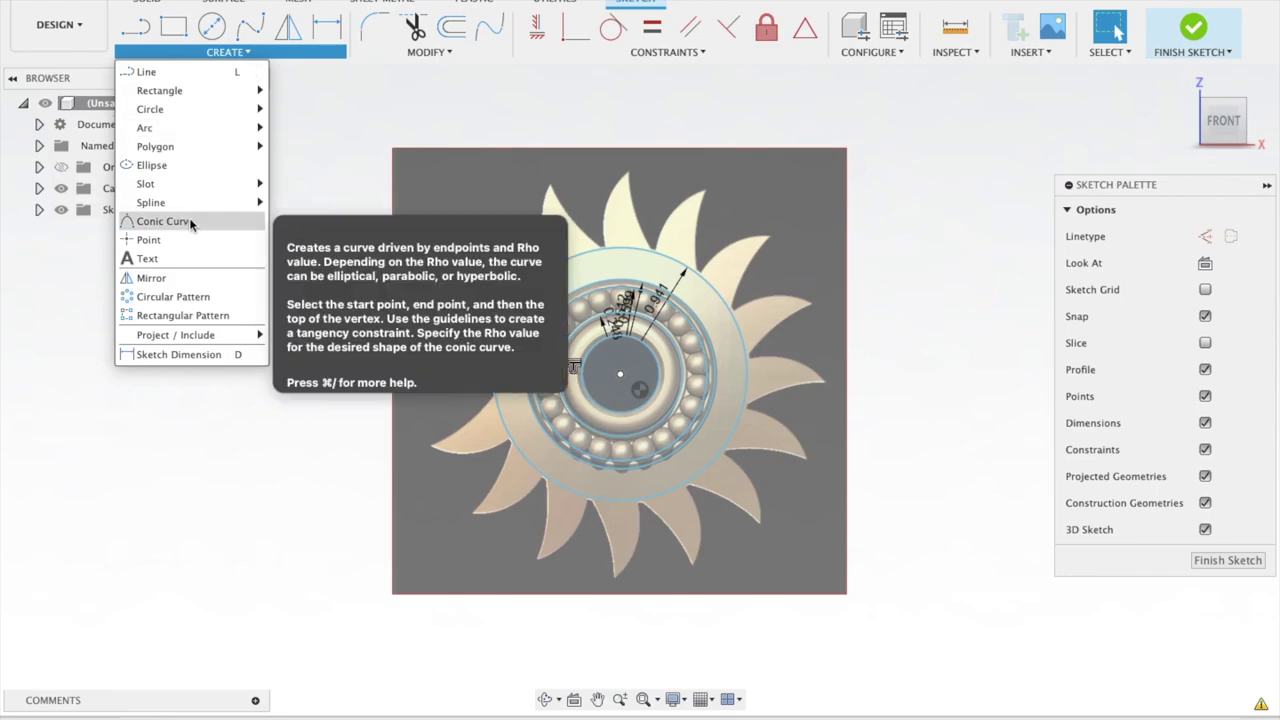
click(160, 278)
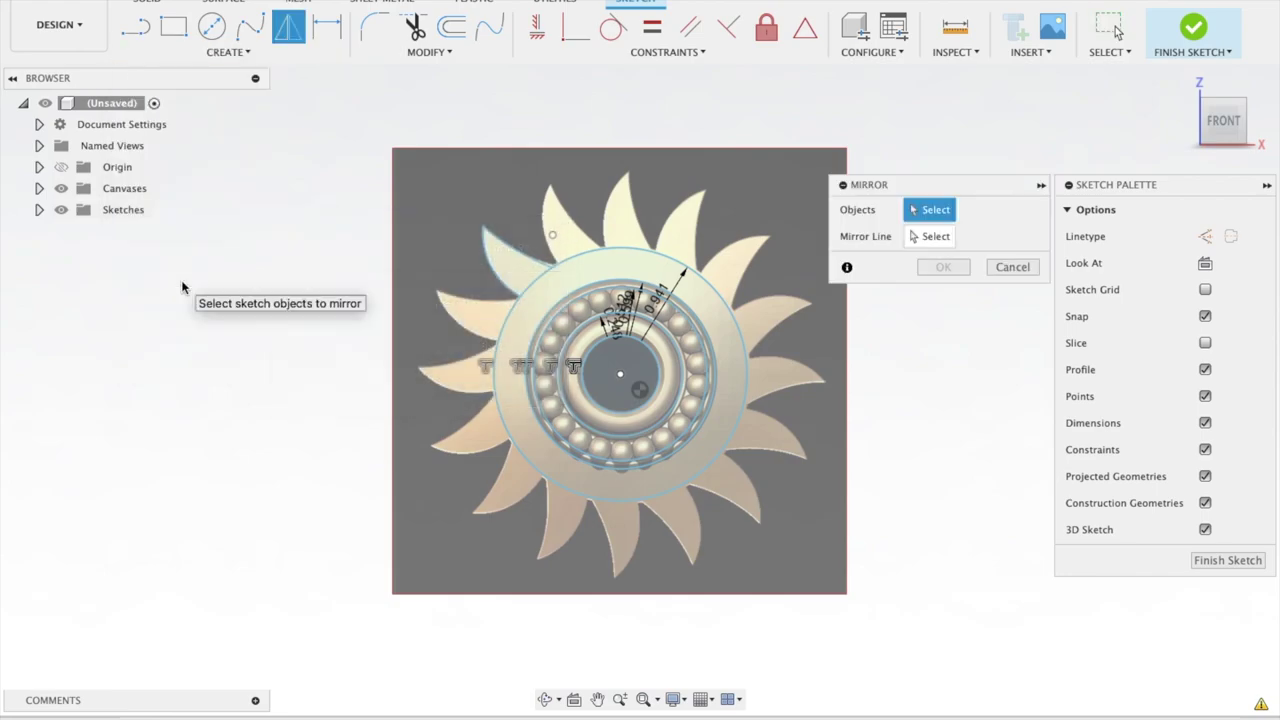
click(1012, 267)
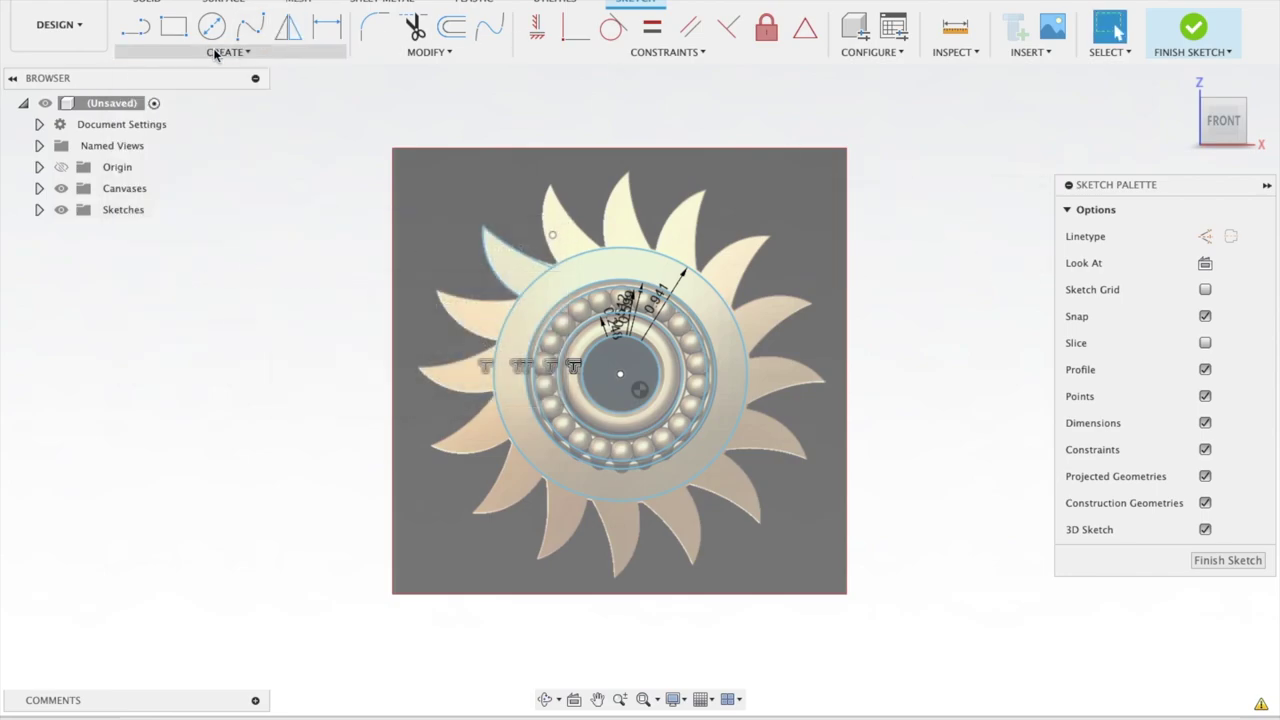
click(225, 52)
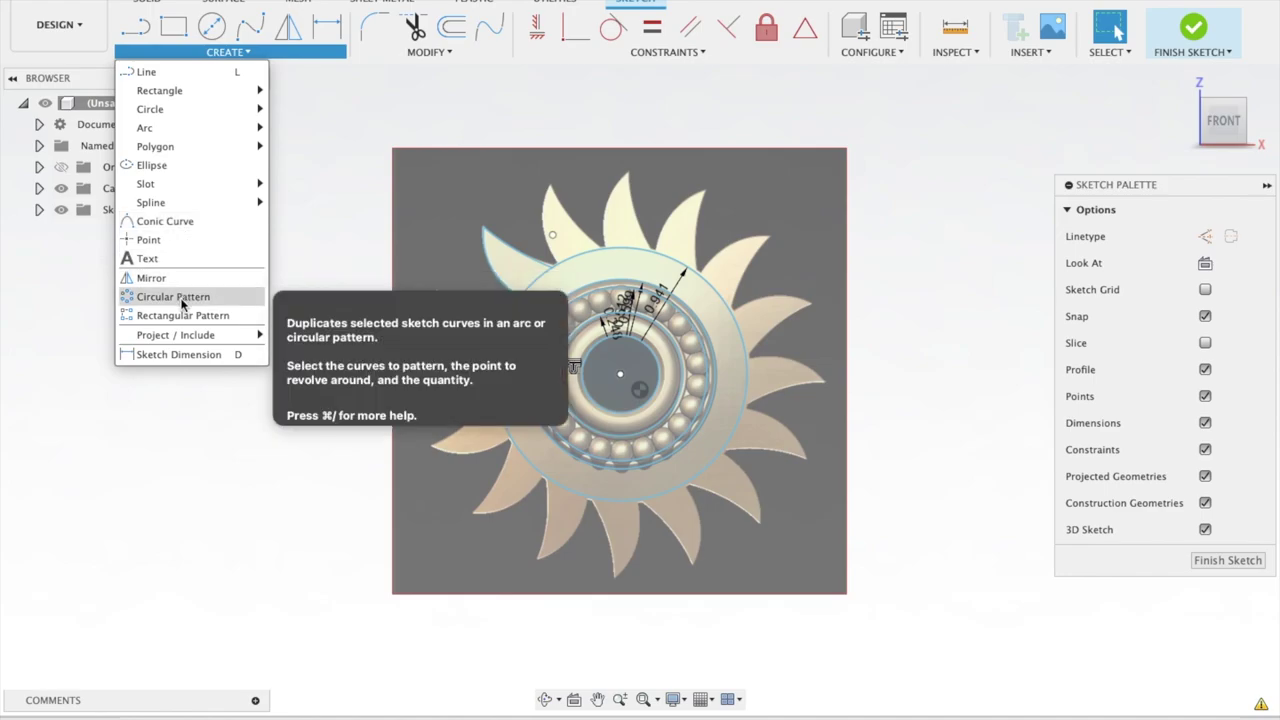
click(178, 297)
click(496, 277)
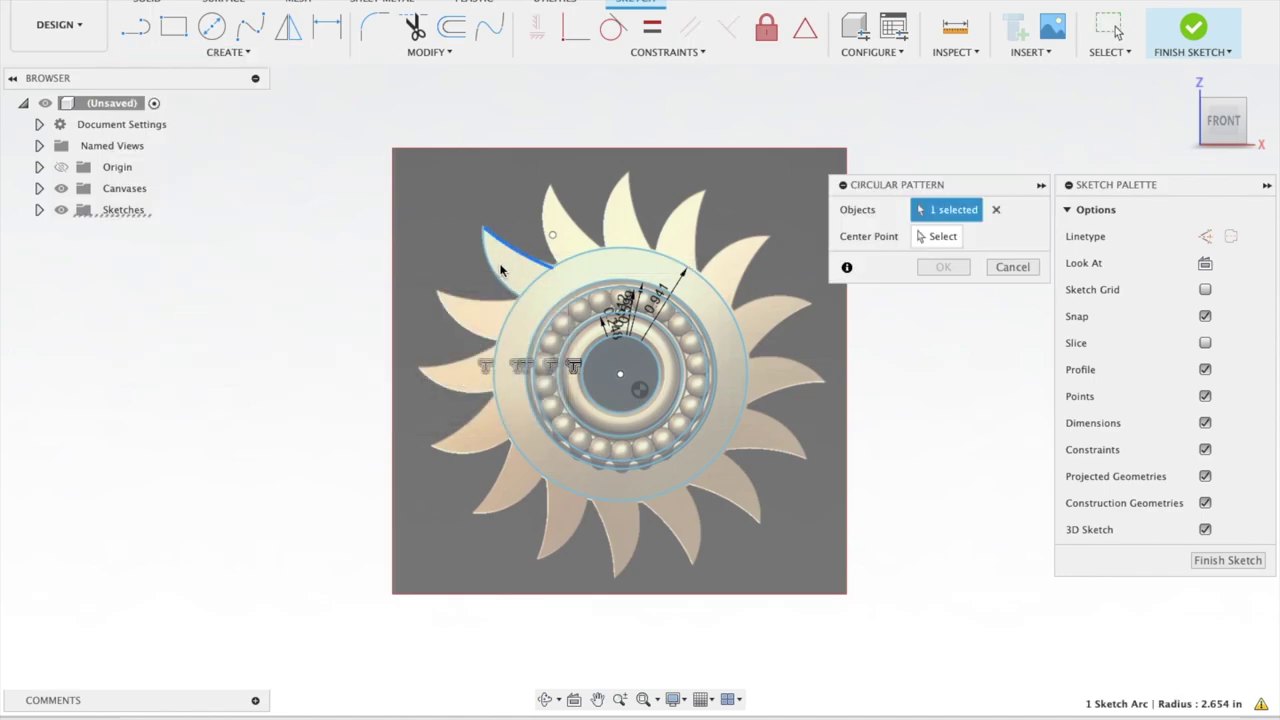
click(682, 248)
click(937, 238)
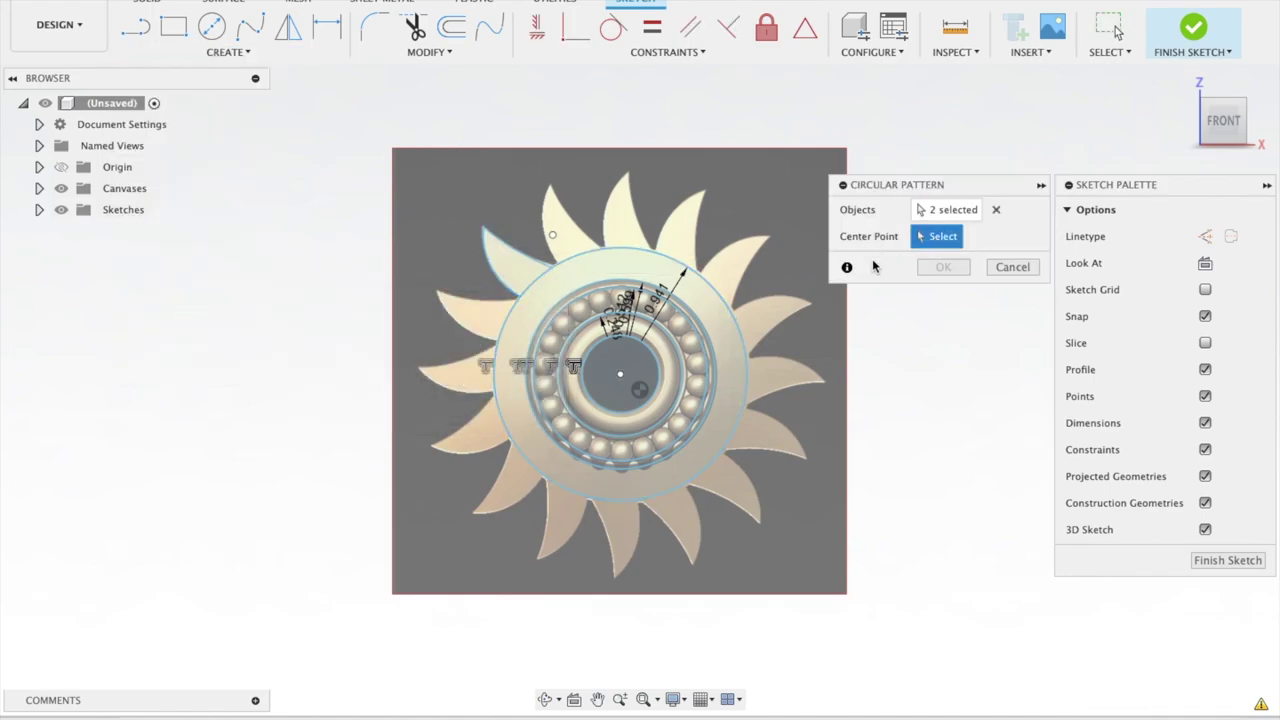
click(657, 370)
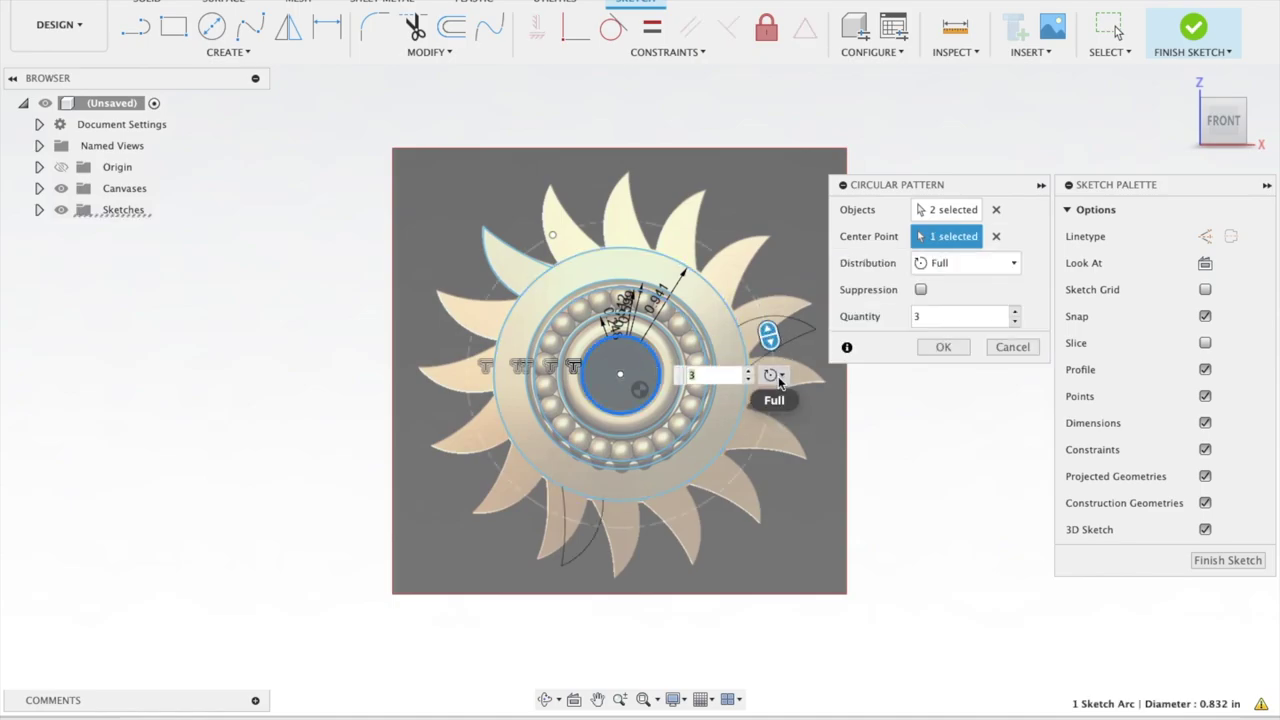
Set the pattern quantity to 16 copies and commit it
click(748, 372)
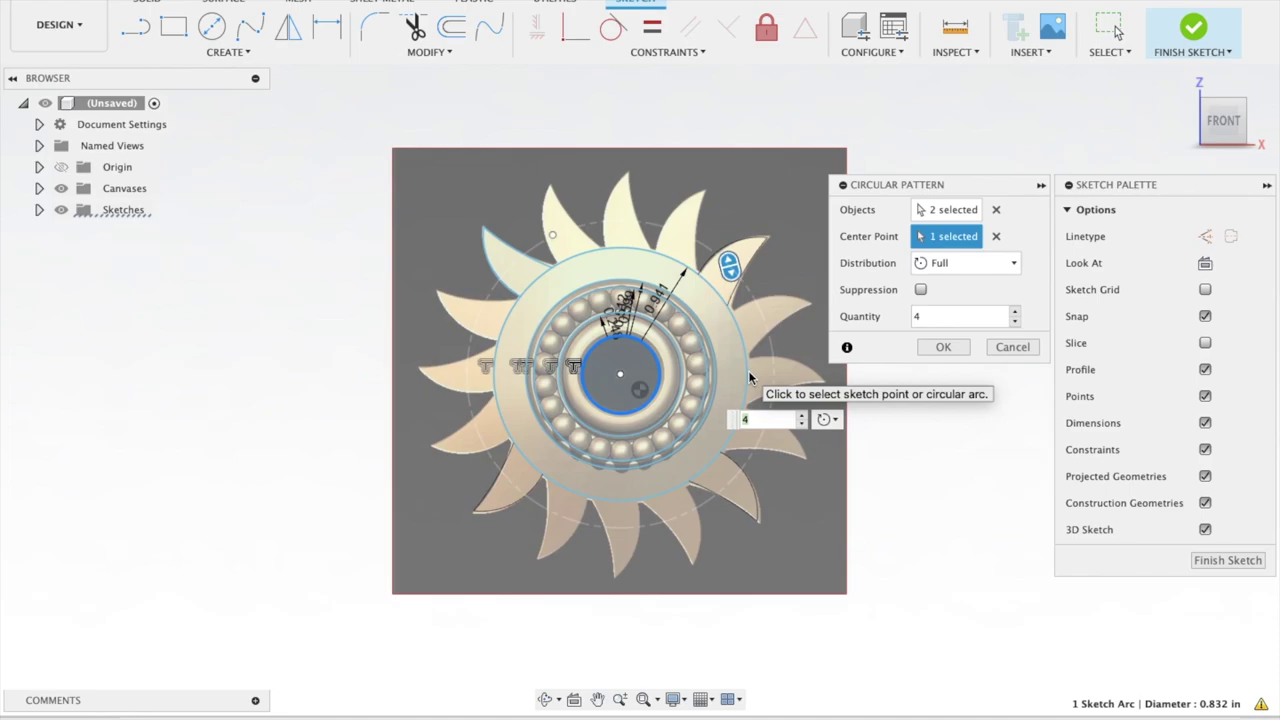
click(803, 415)
click(803, 415)
click(803, 415)
click(803, 415)
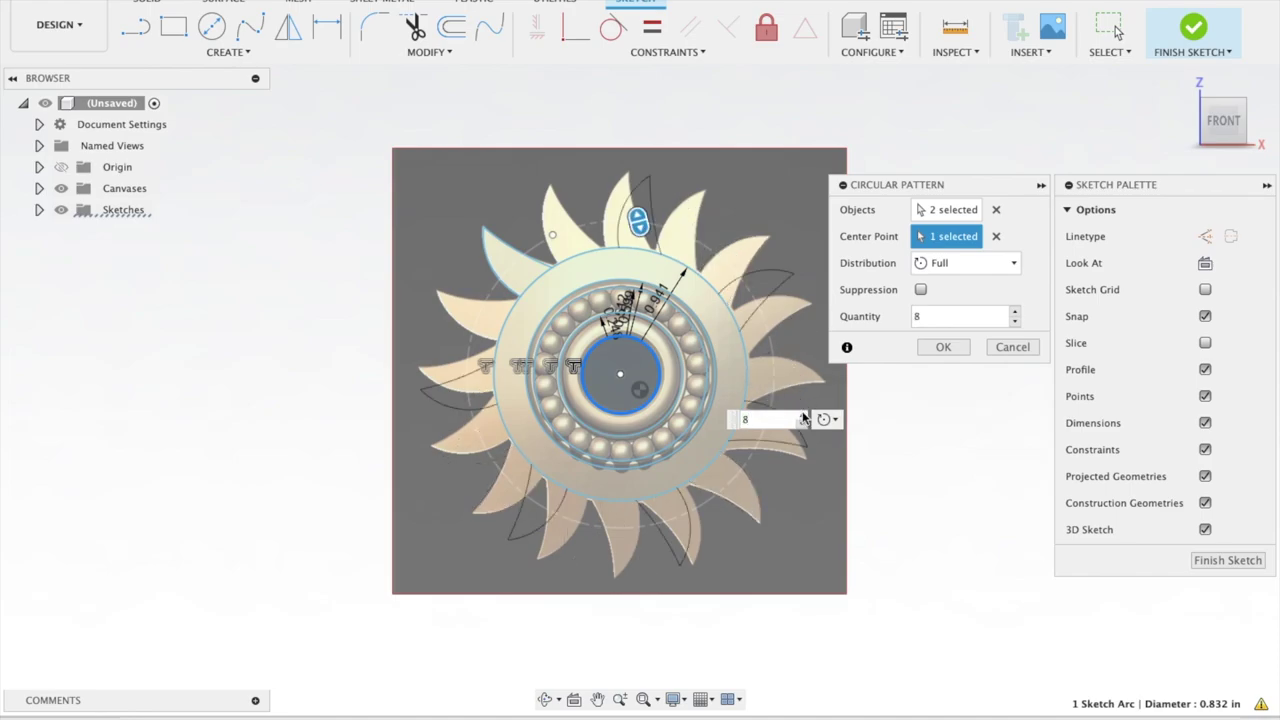
click(803, 415)
click(803, 415)
click(803, 415)
click(803, 415)
click(803, 415)
click(803, 415)
click(803, 415)
click(803, 415)
click(803, 415)
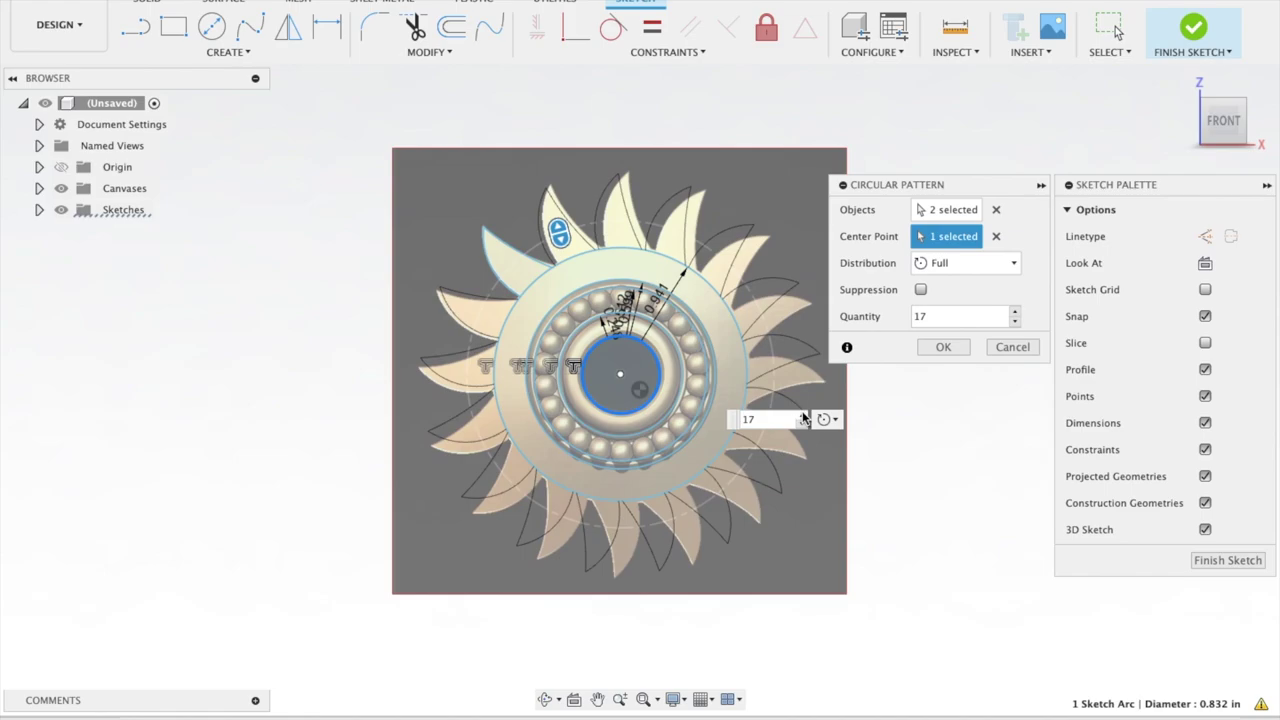
click(803, 424)
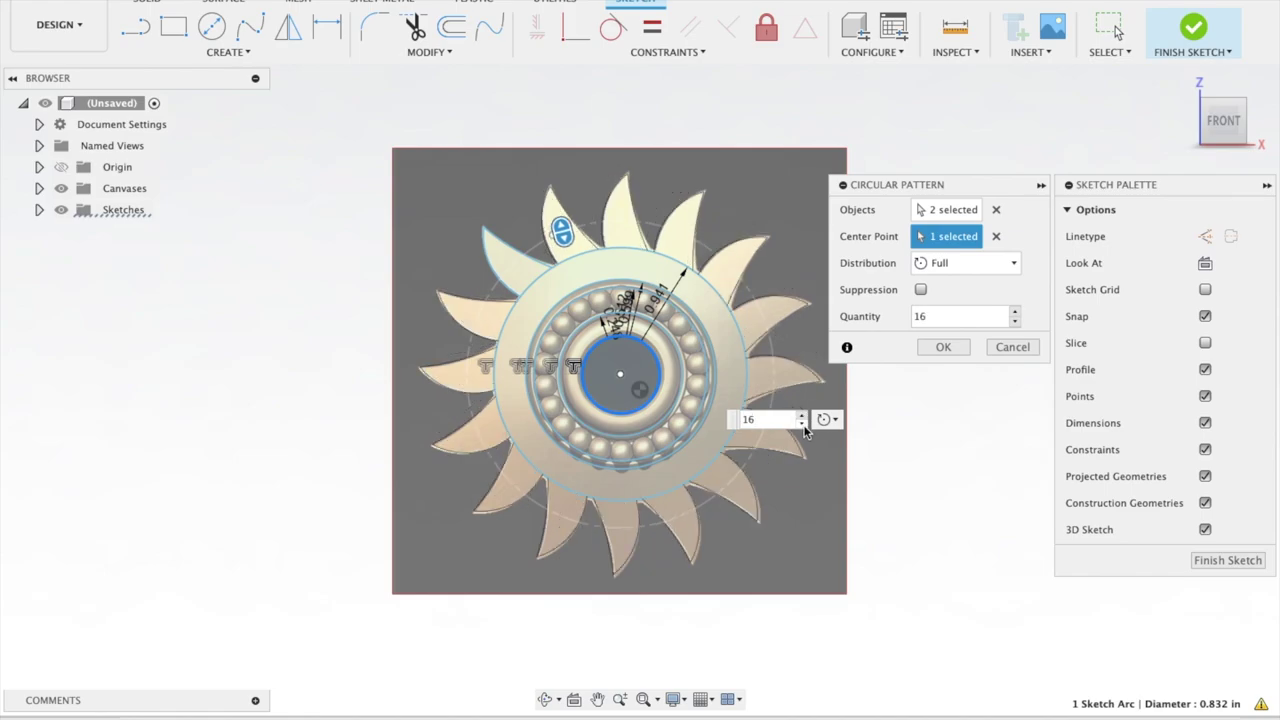
click(1192, 28)
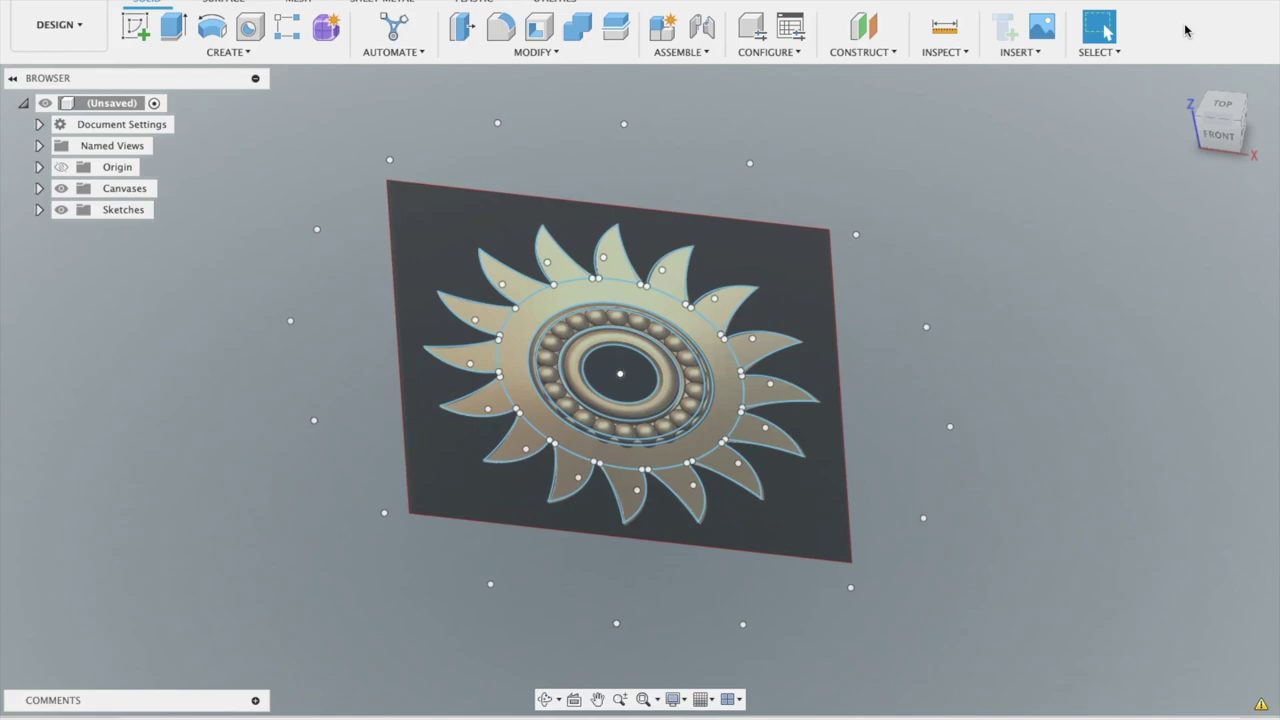
mouse_move(1220, 122)
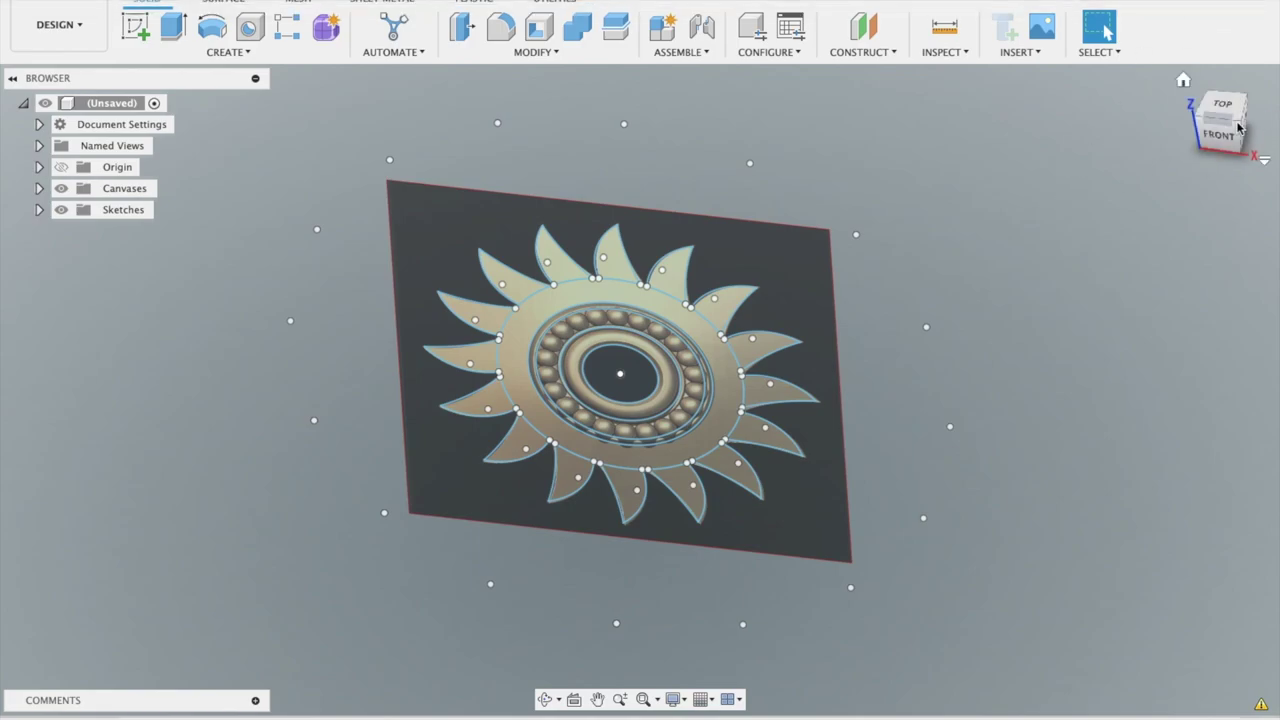
Orbit to an angled view, then open Extrude and cancel it without adding geometry
drag(1220, 140, 1210, 143)
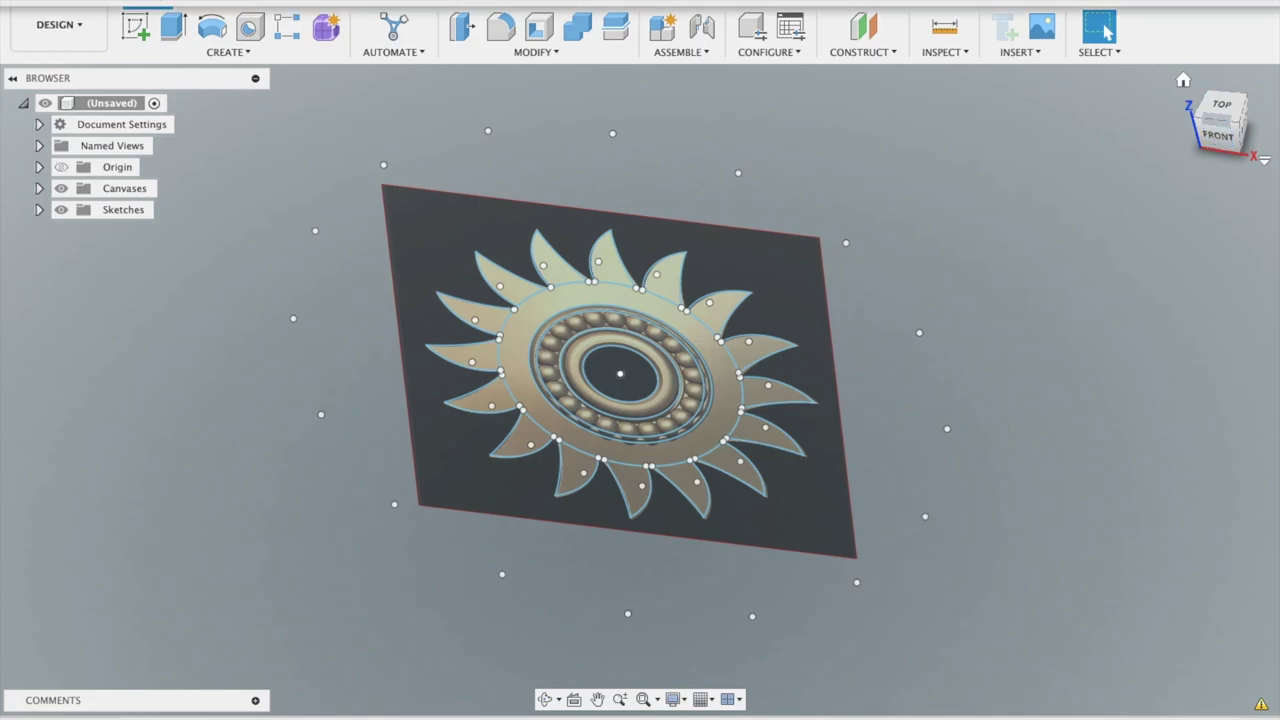
click(172, 26)
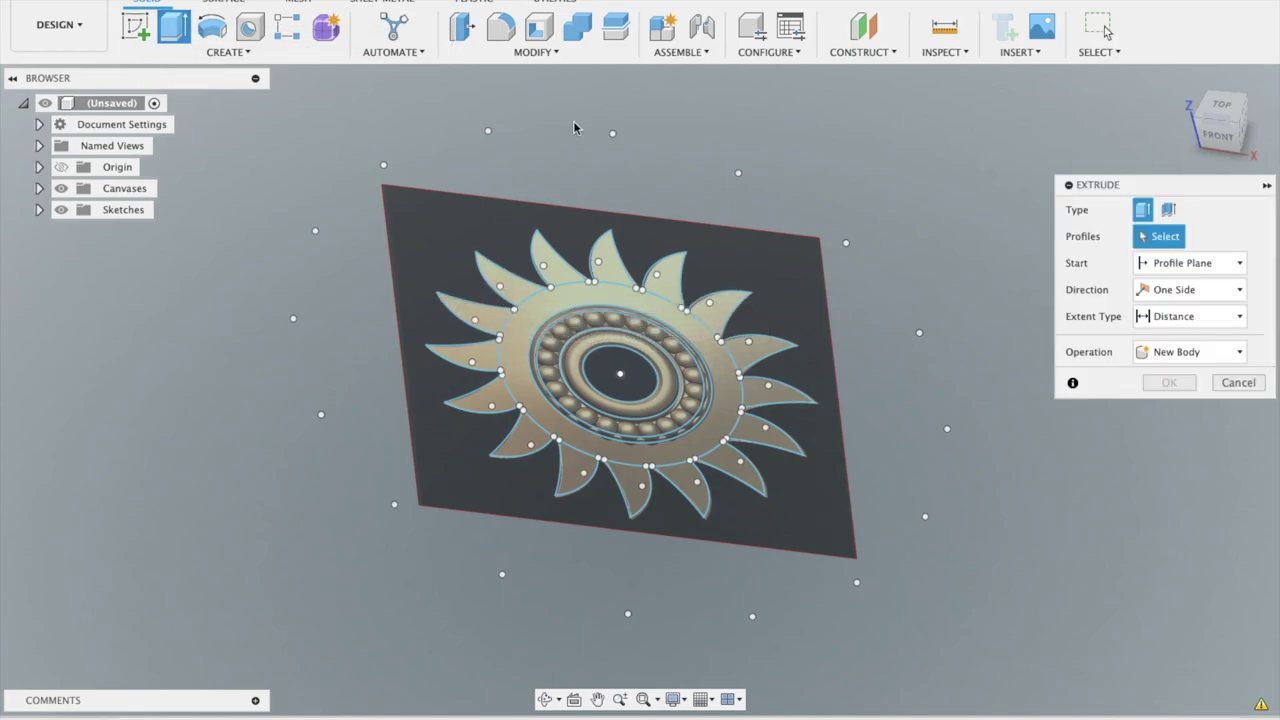
click(1237, 383)
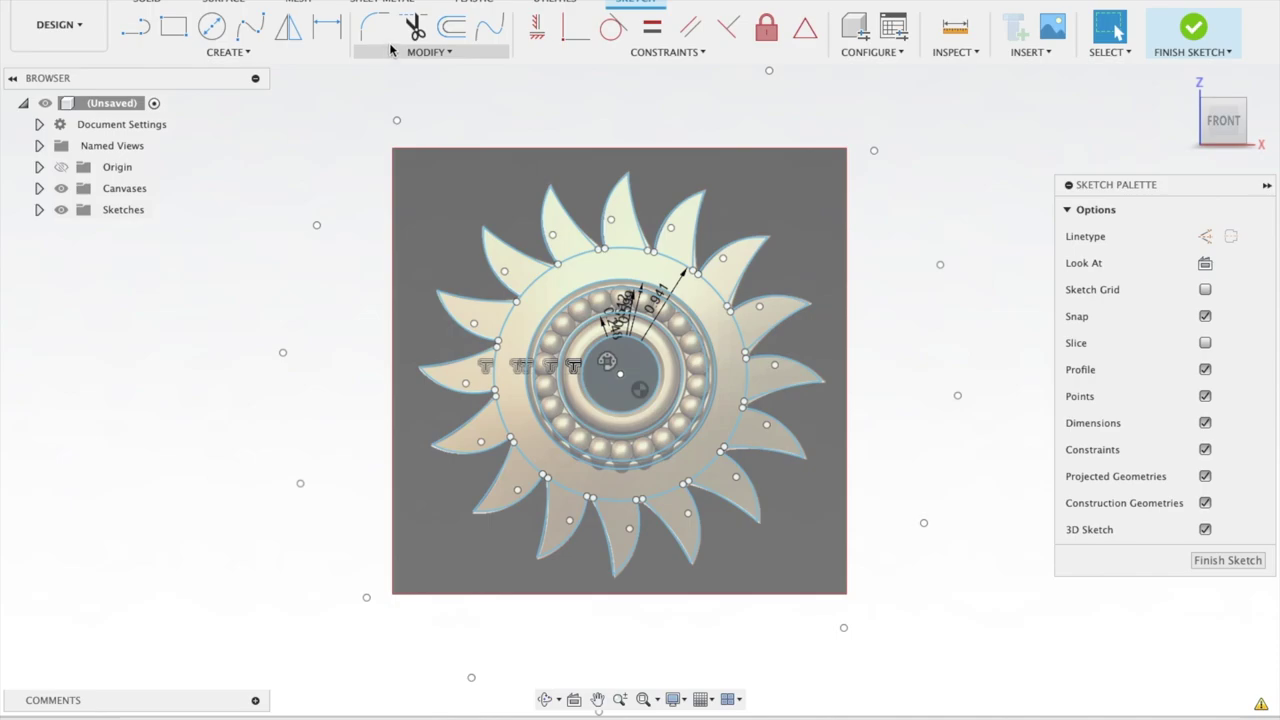
Trim the circle arcs between the upper and right-side rays
click(415, 27)
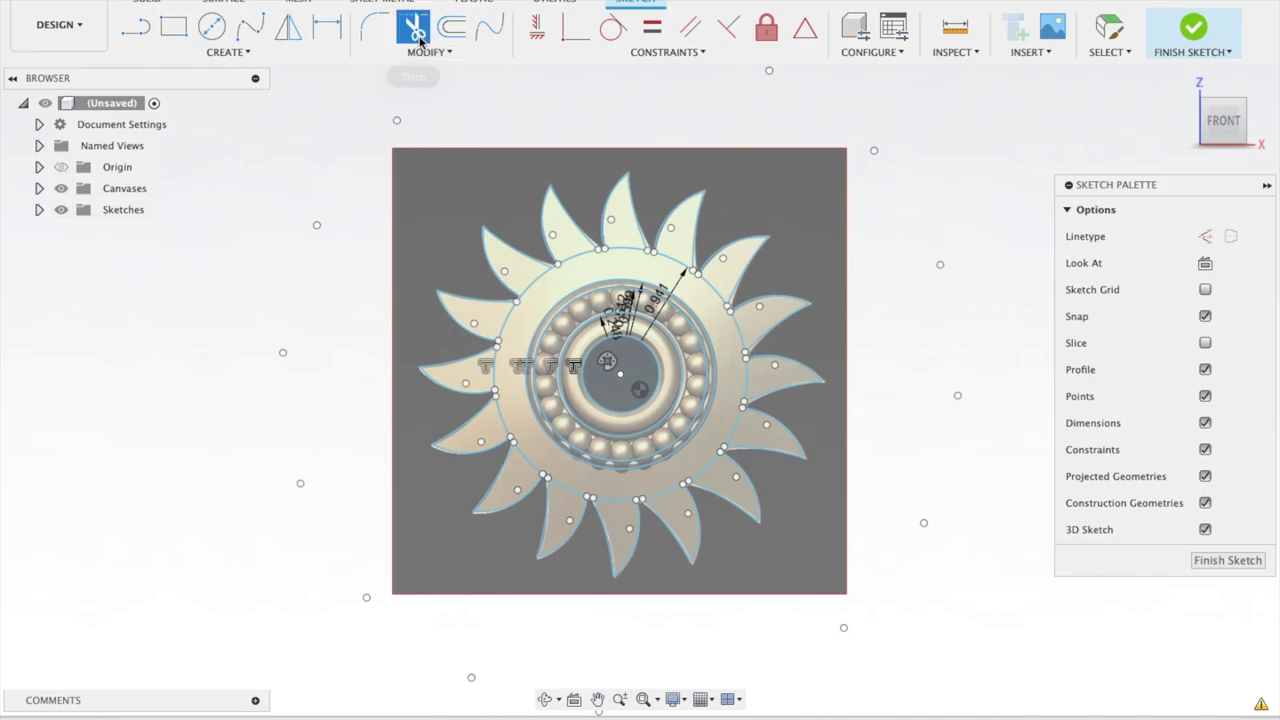
click(537, 287)
click(577, 262)
click(637, 256)
click(679, 266)
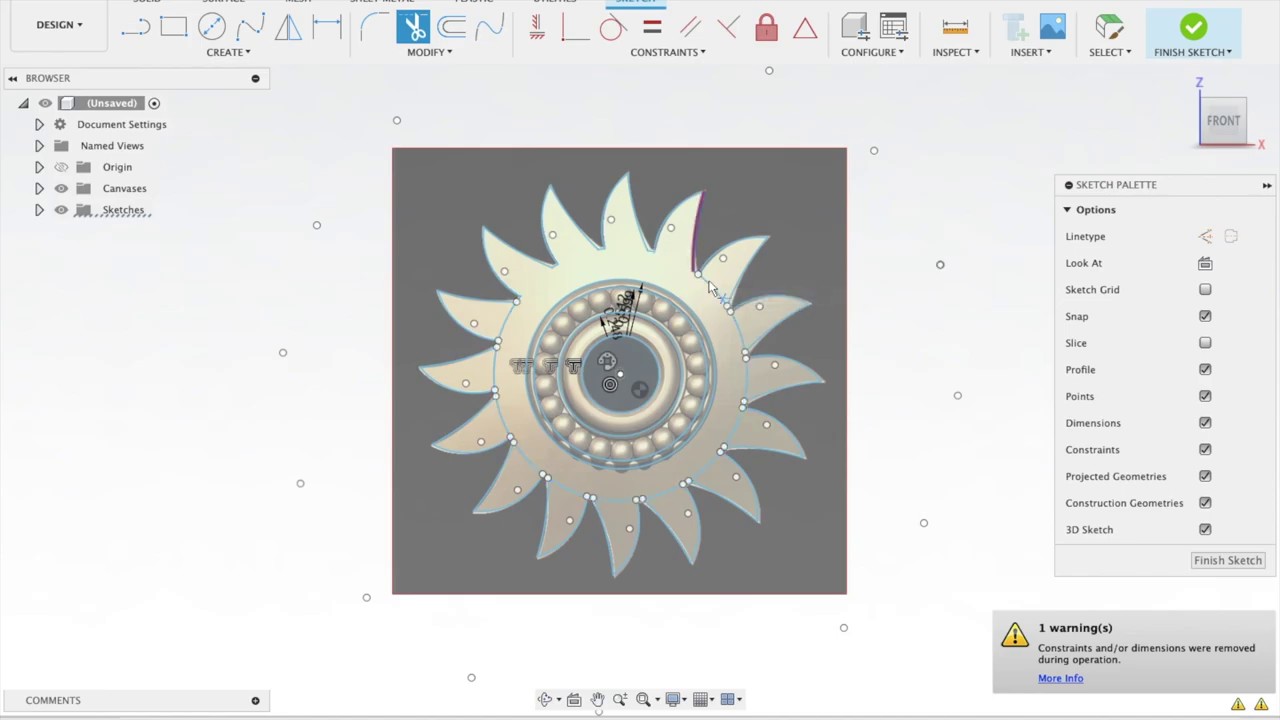
click(724, 298)
click(741, 338)
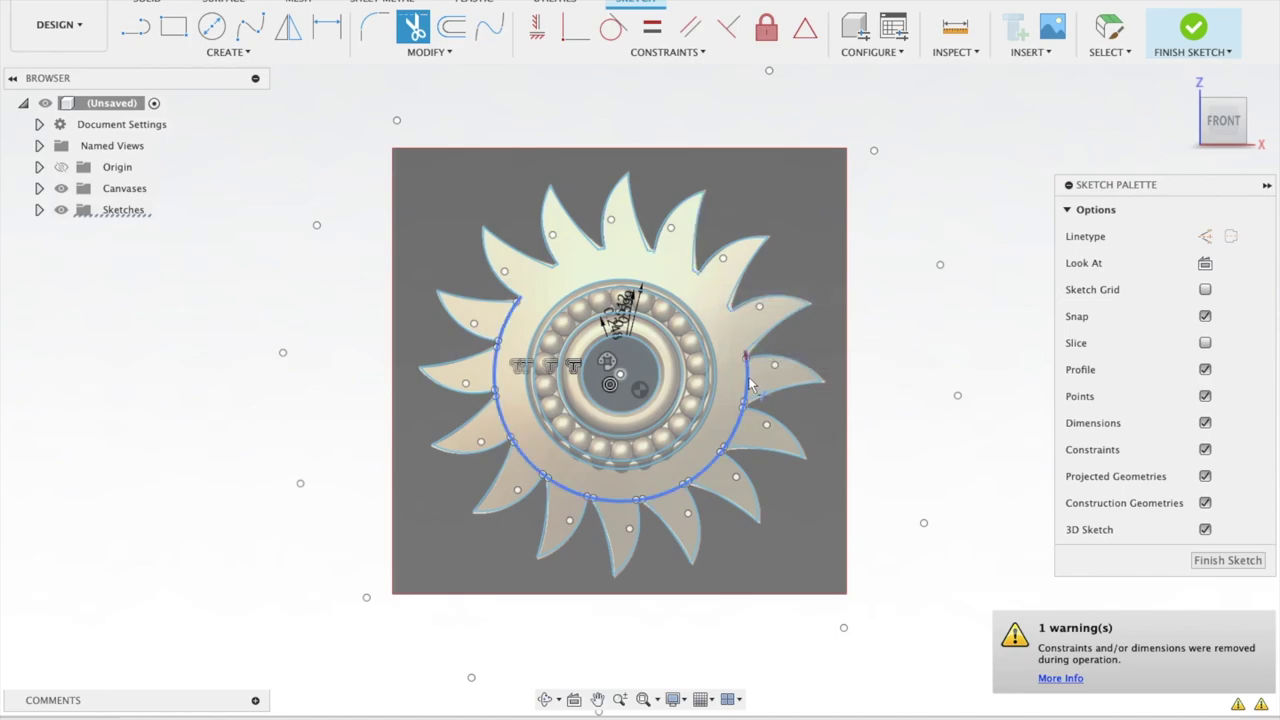
click(739, 416)
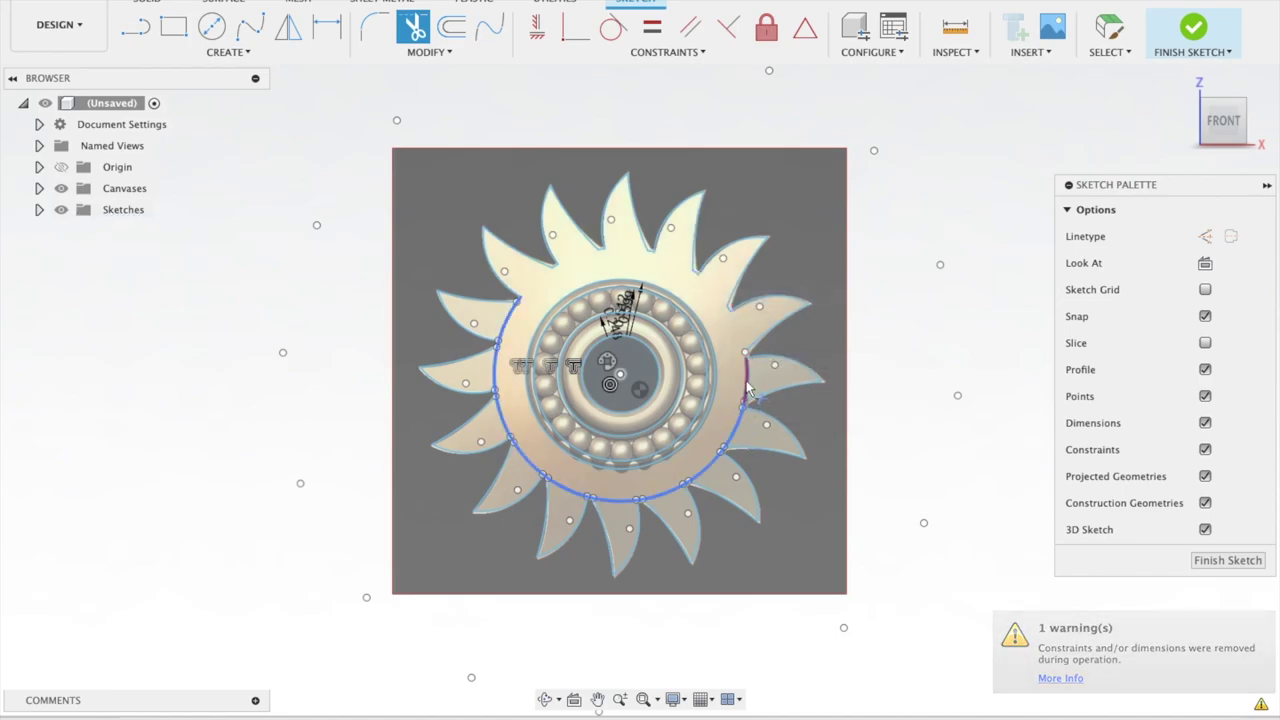
click(740, 432)
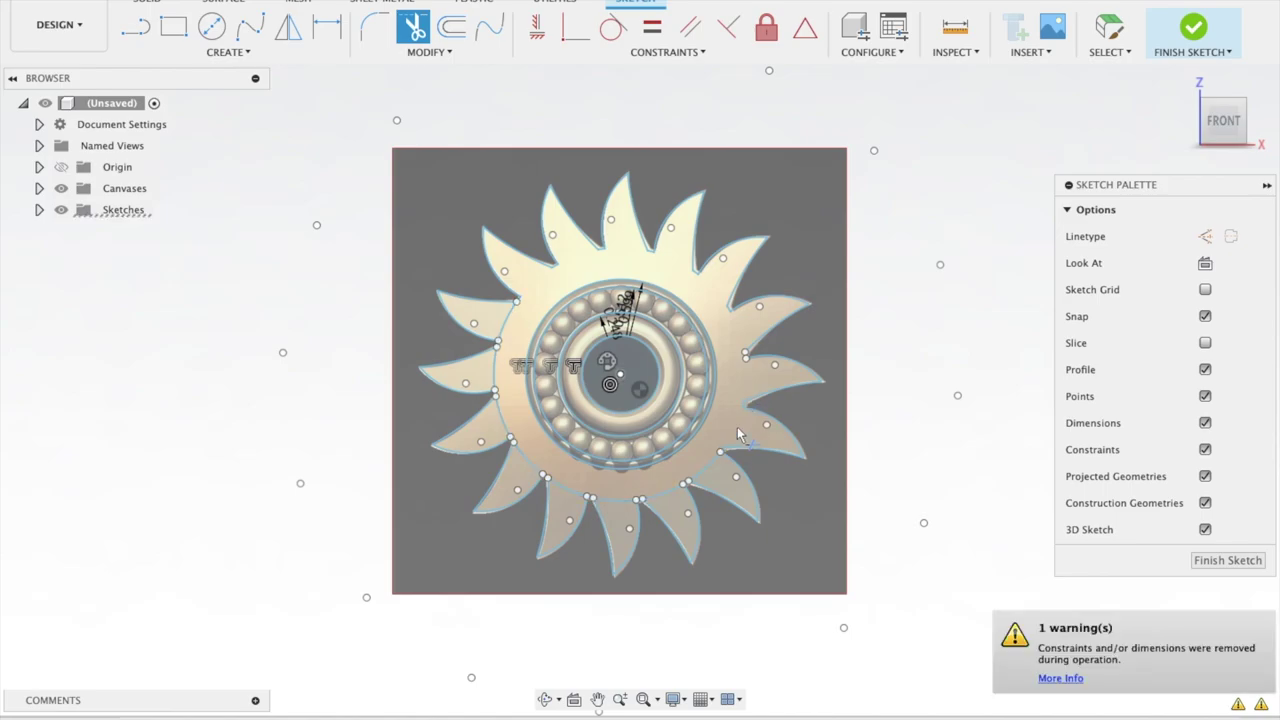
click(667, 499)
scroll(683, 455, up, 3)
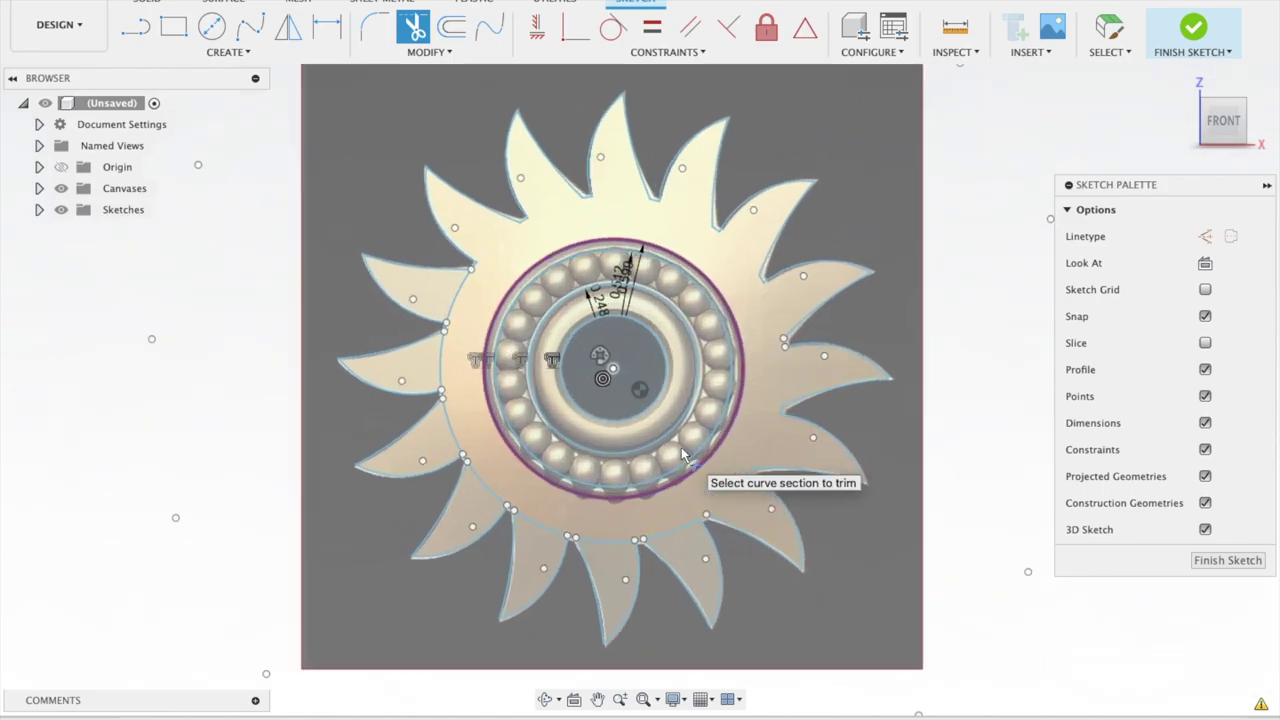
key(Escape)
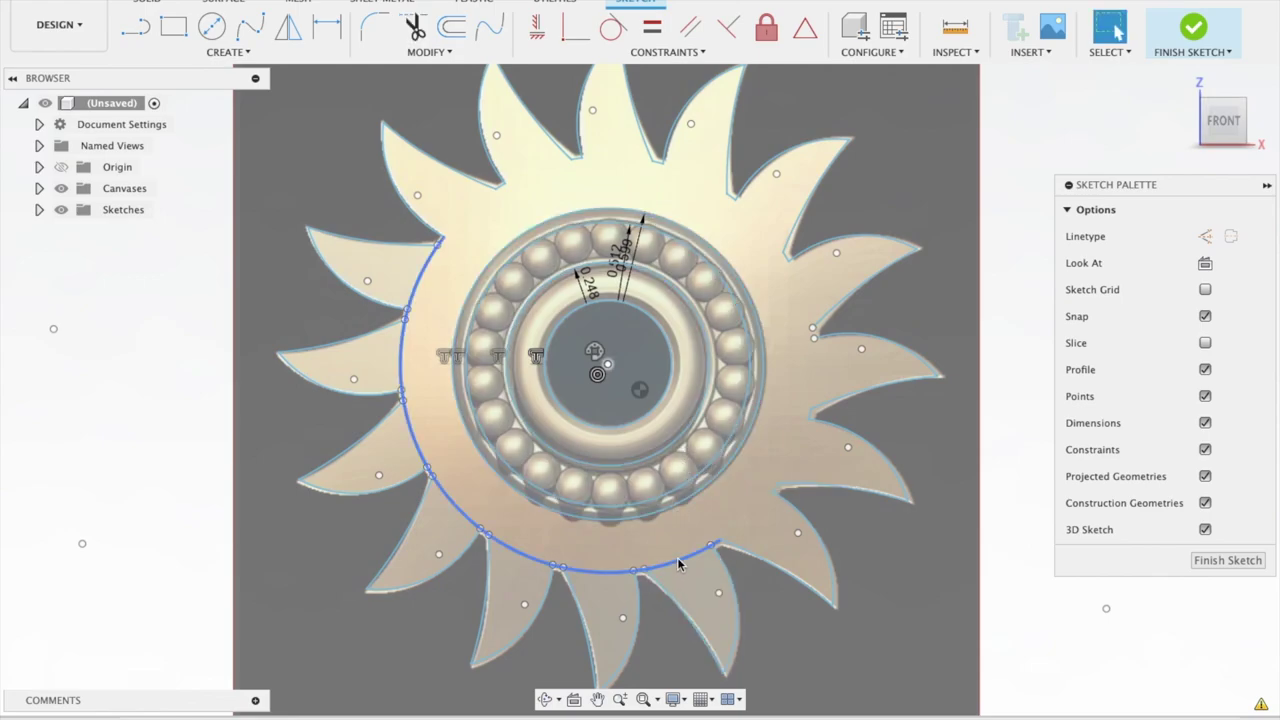
Trim the remaining lower and left arc sections between rays, then view the whole sketch from the front
click(415, 27)
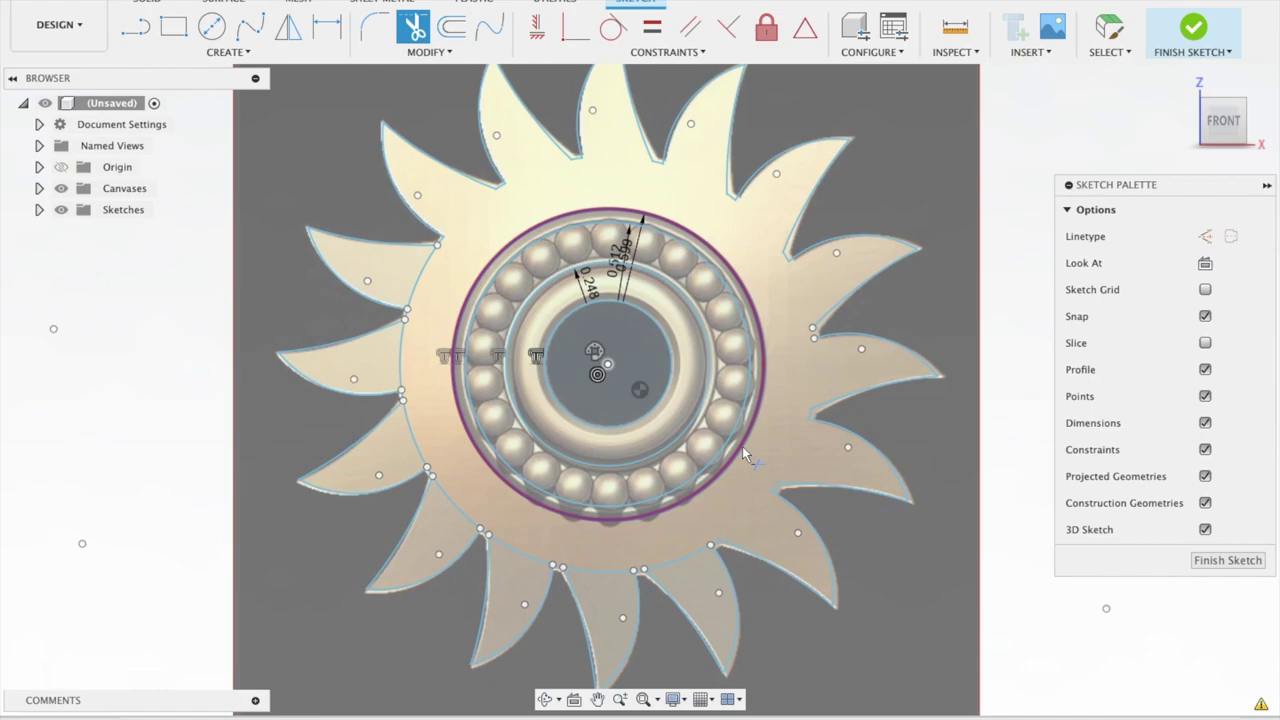
click(673, 560)
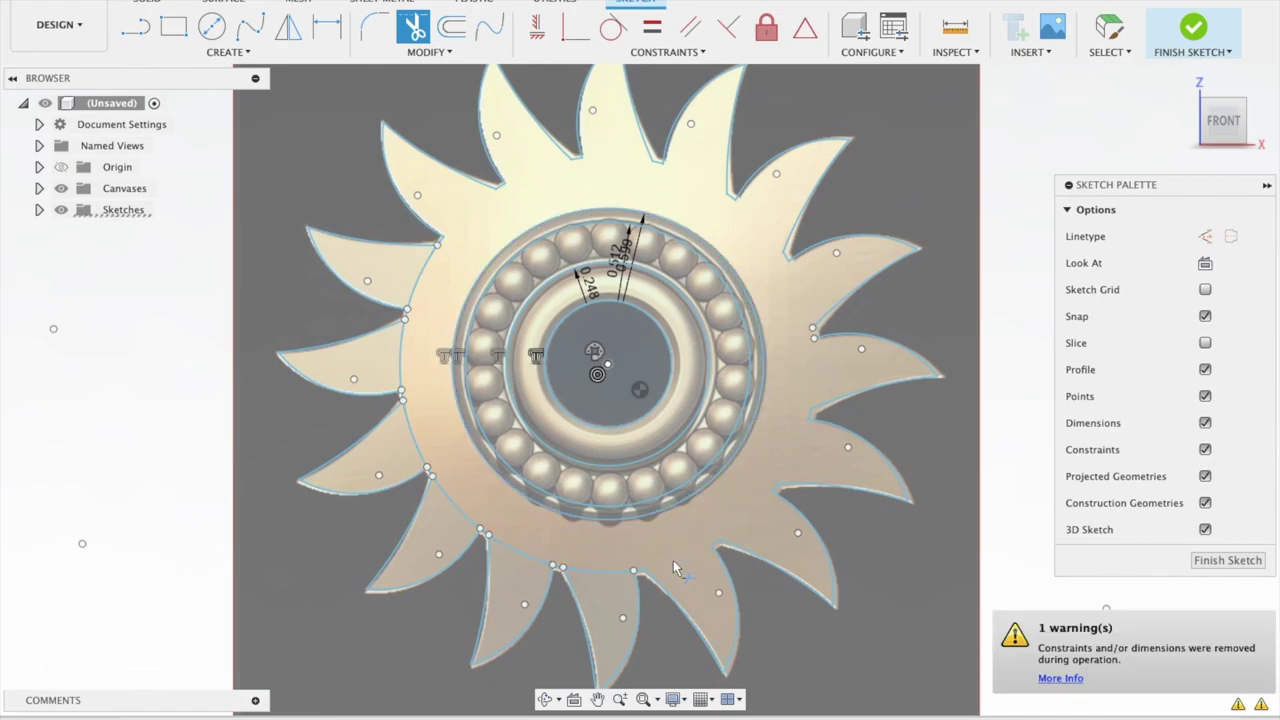
click(597, 572)
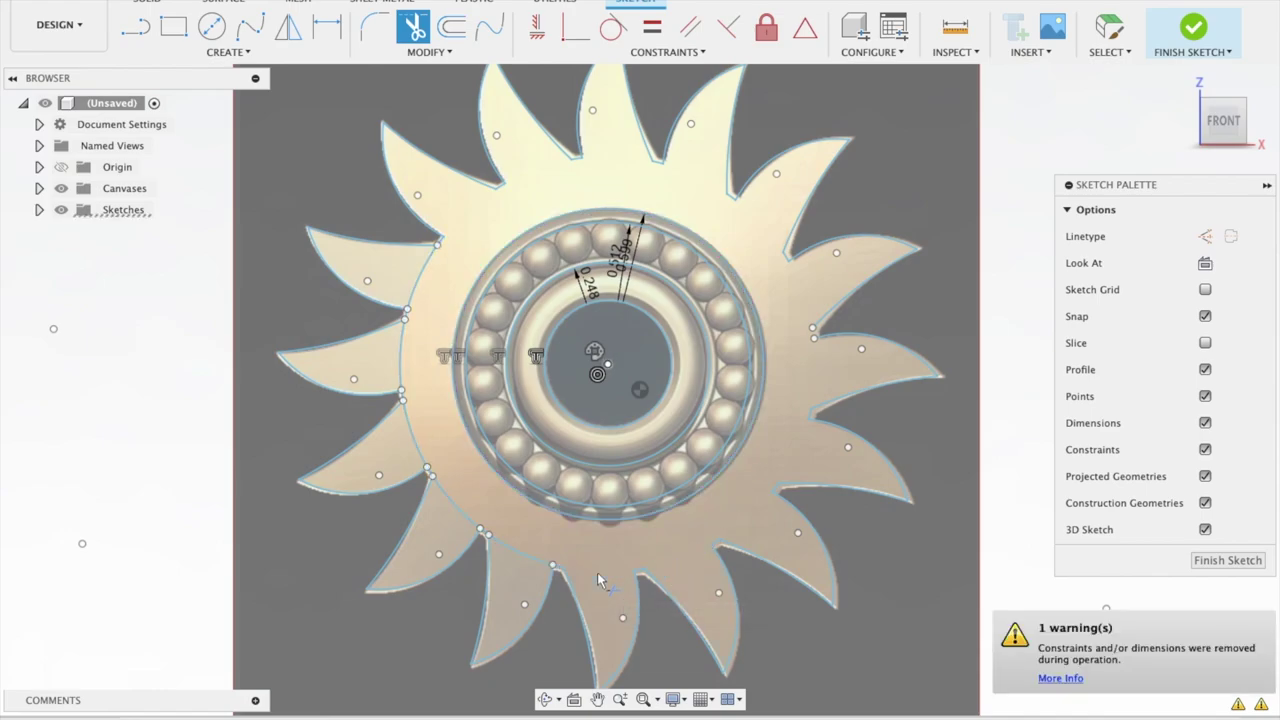
click(511, 546)
click(412, 440)
click(402, 358)
click(420, 288)
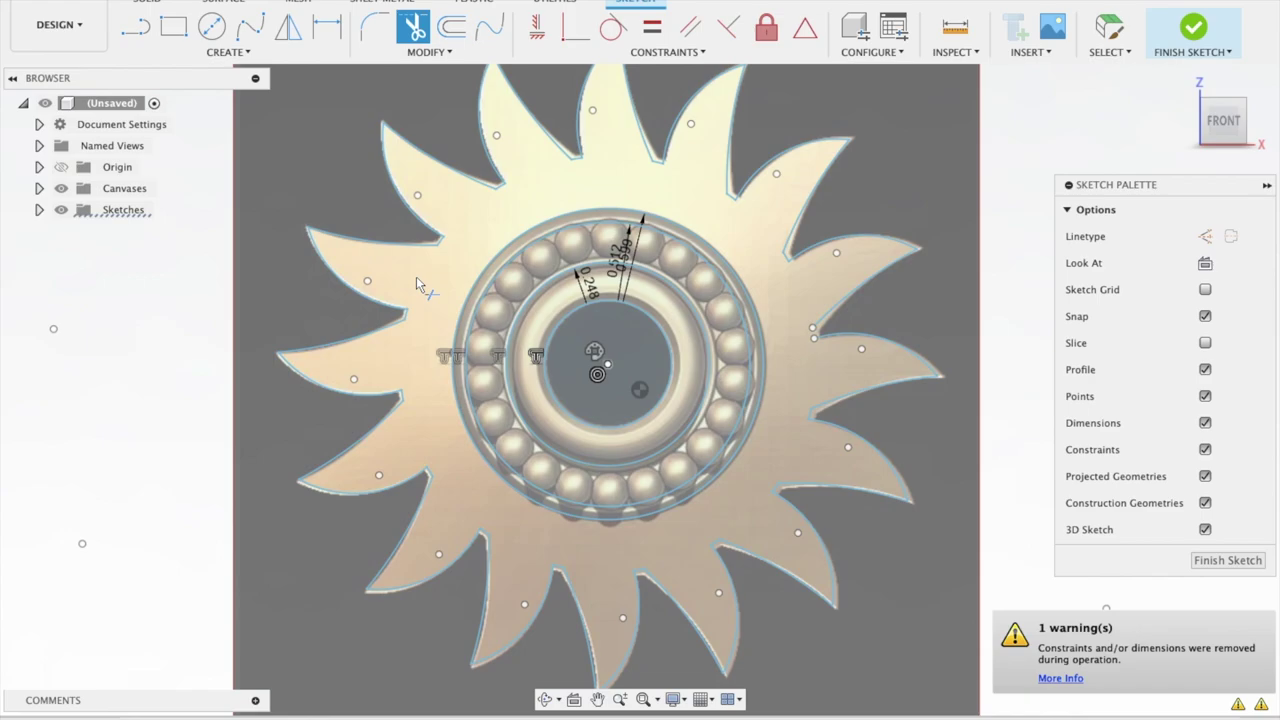
key(F6)
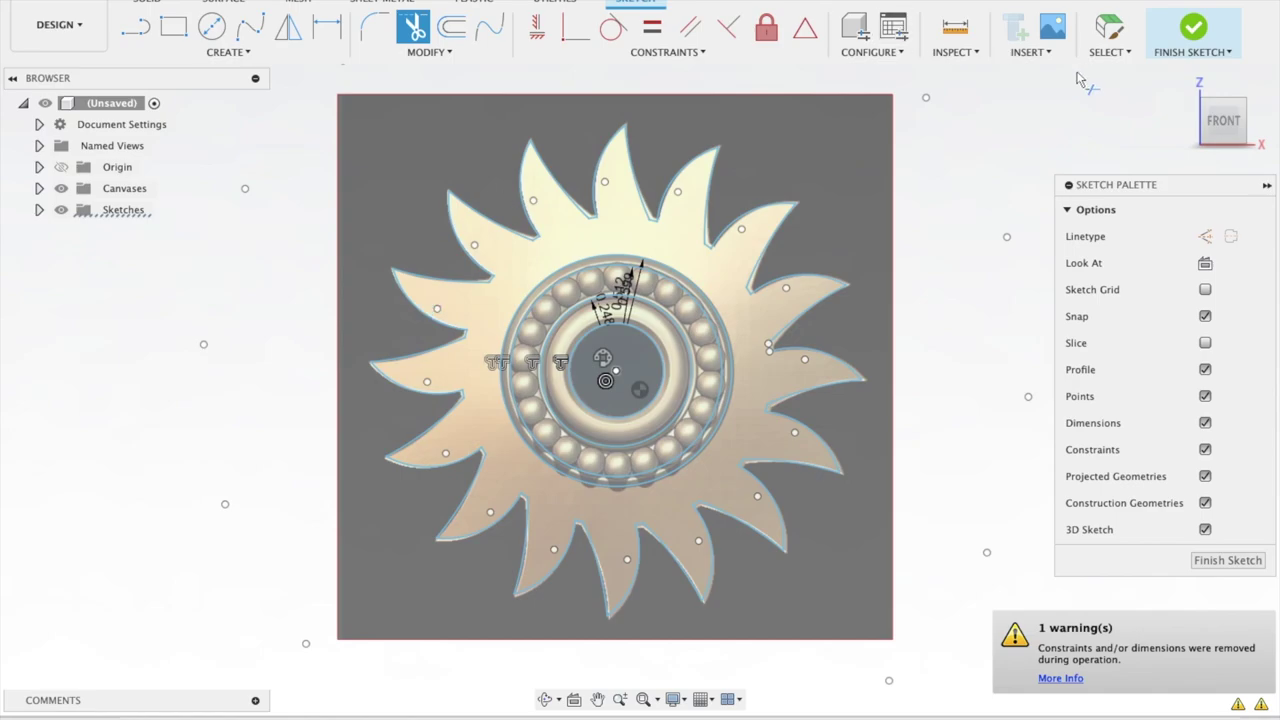
click(1212, 122)
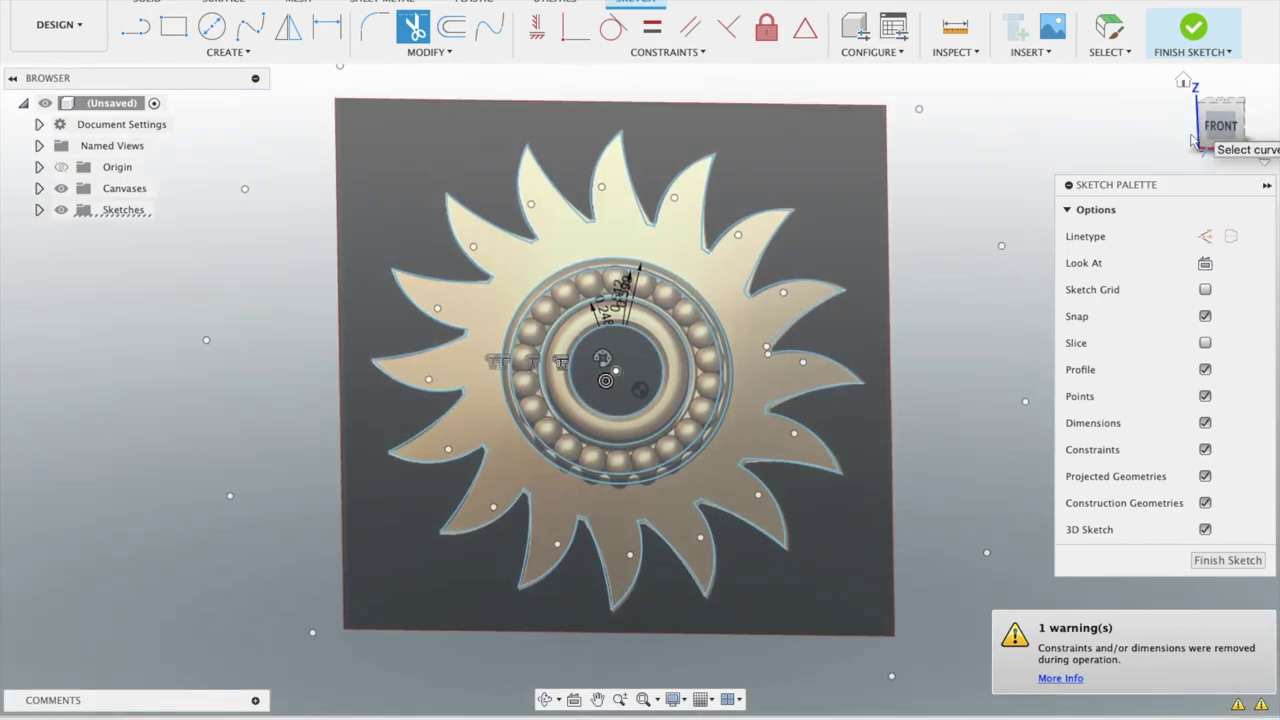
Finish the sketch, then try Extrude from a tilted view and cancel it
click(1210, 30)
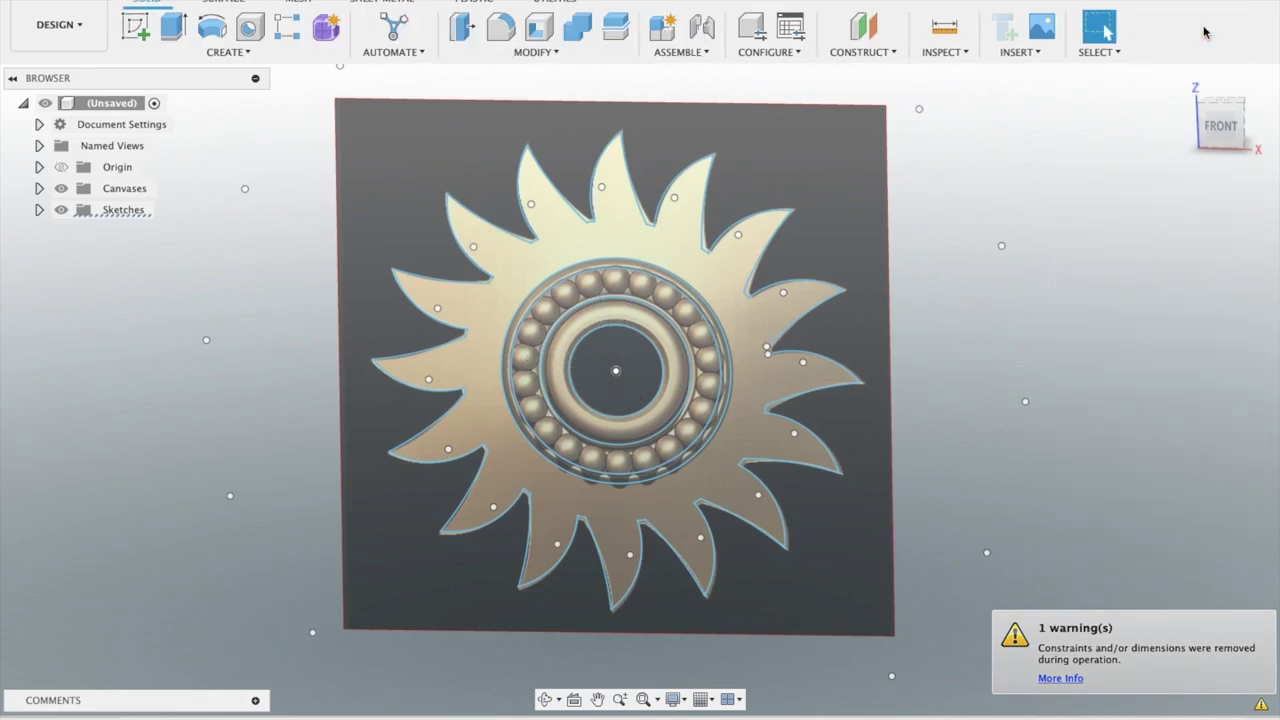
click(172, 27)
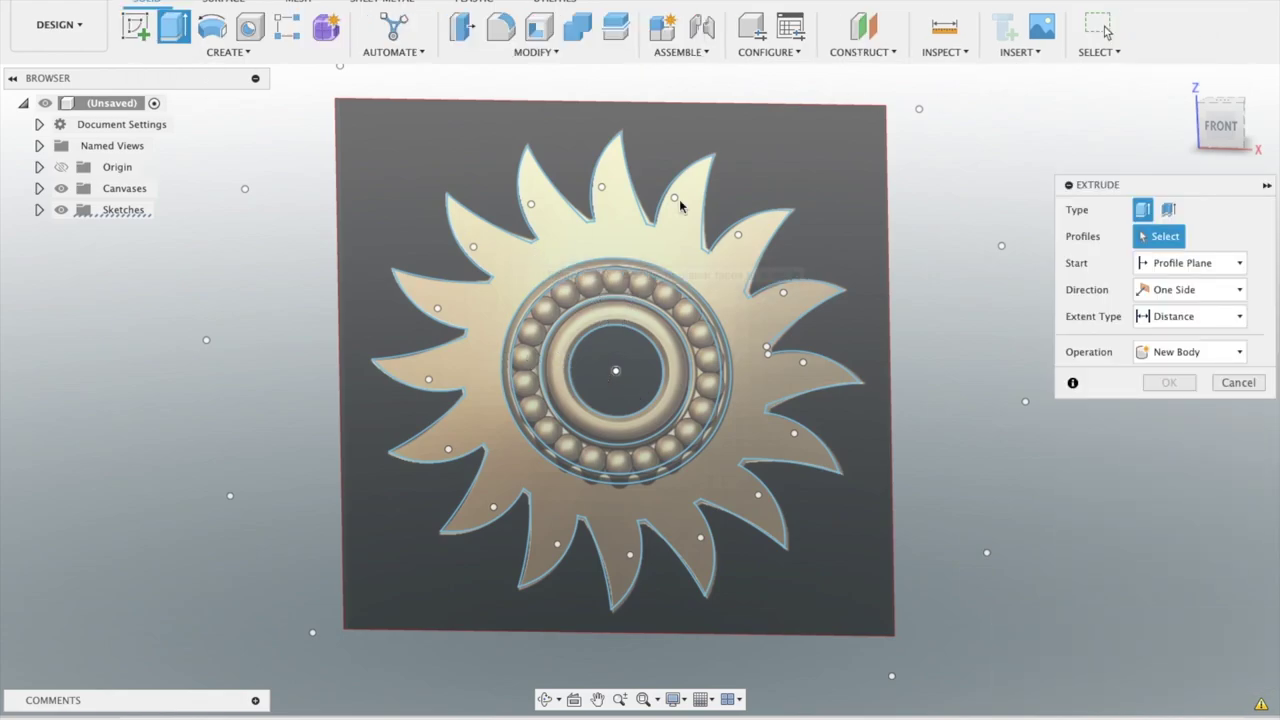
shift+middle_drag(677, 203, 671, 241)
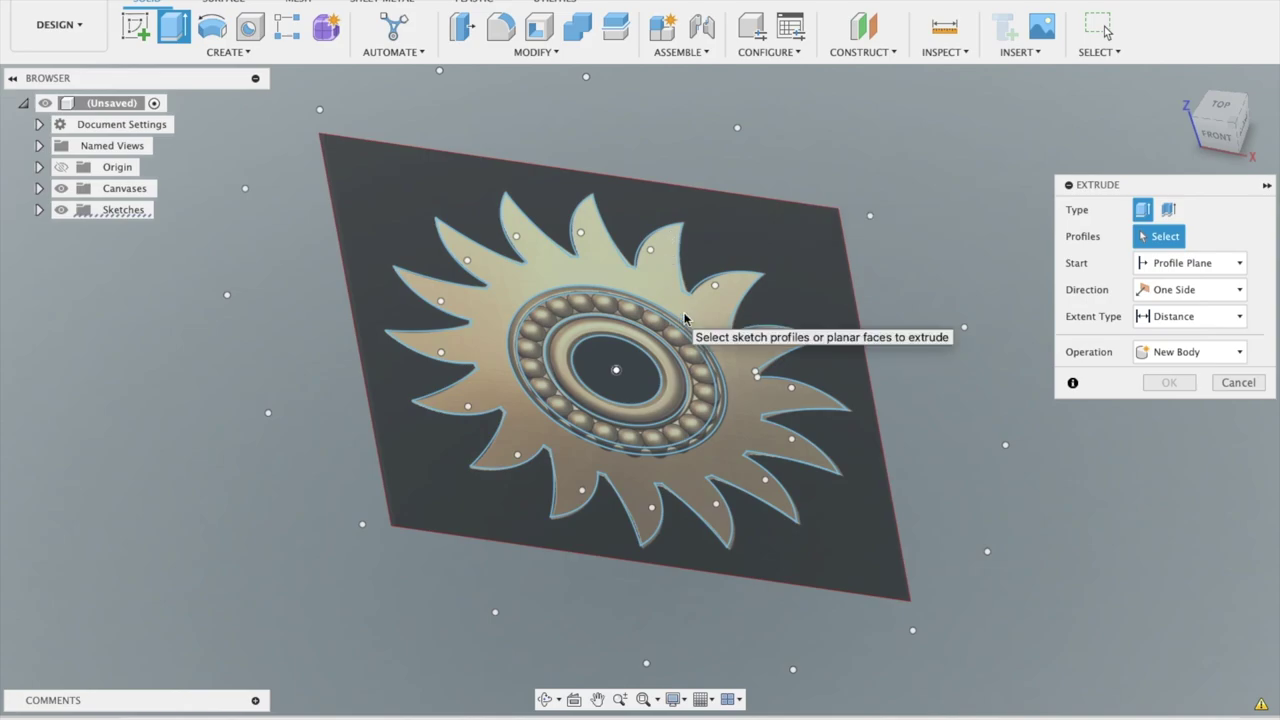
click(1239, 383)
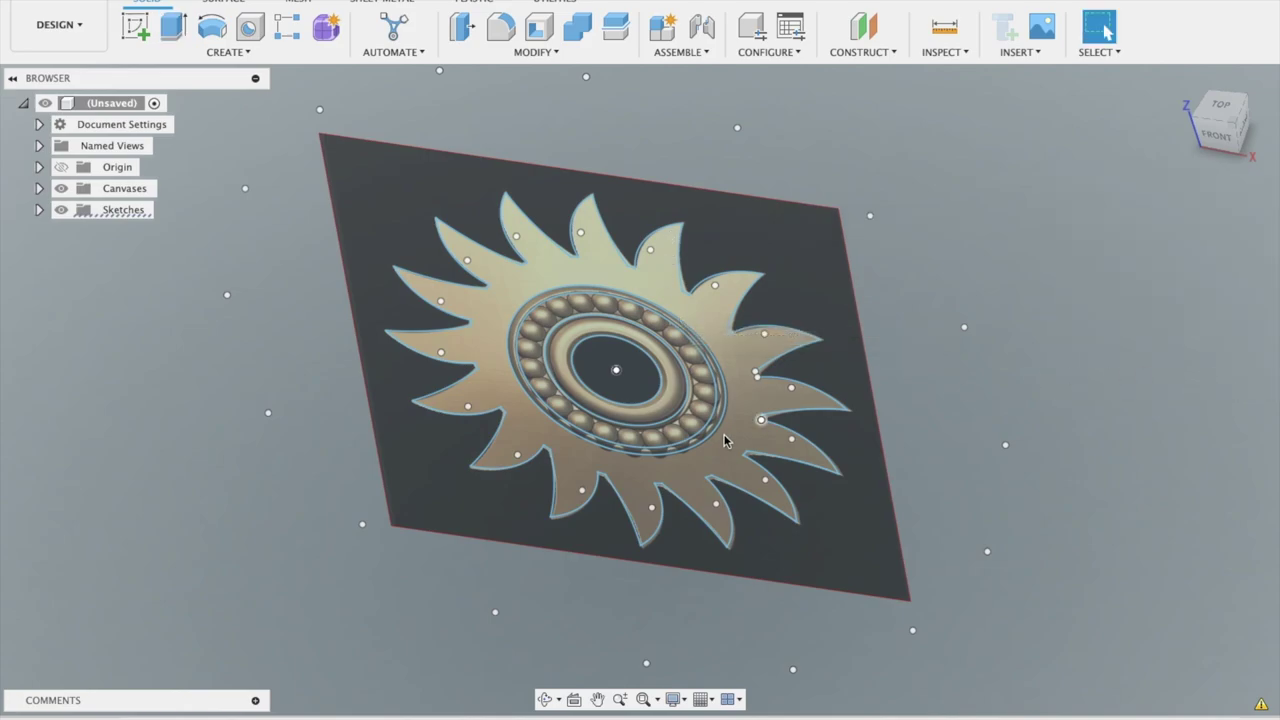
click(174, 30)
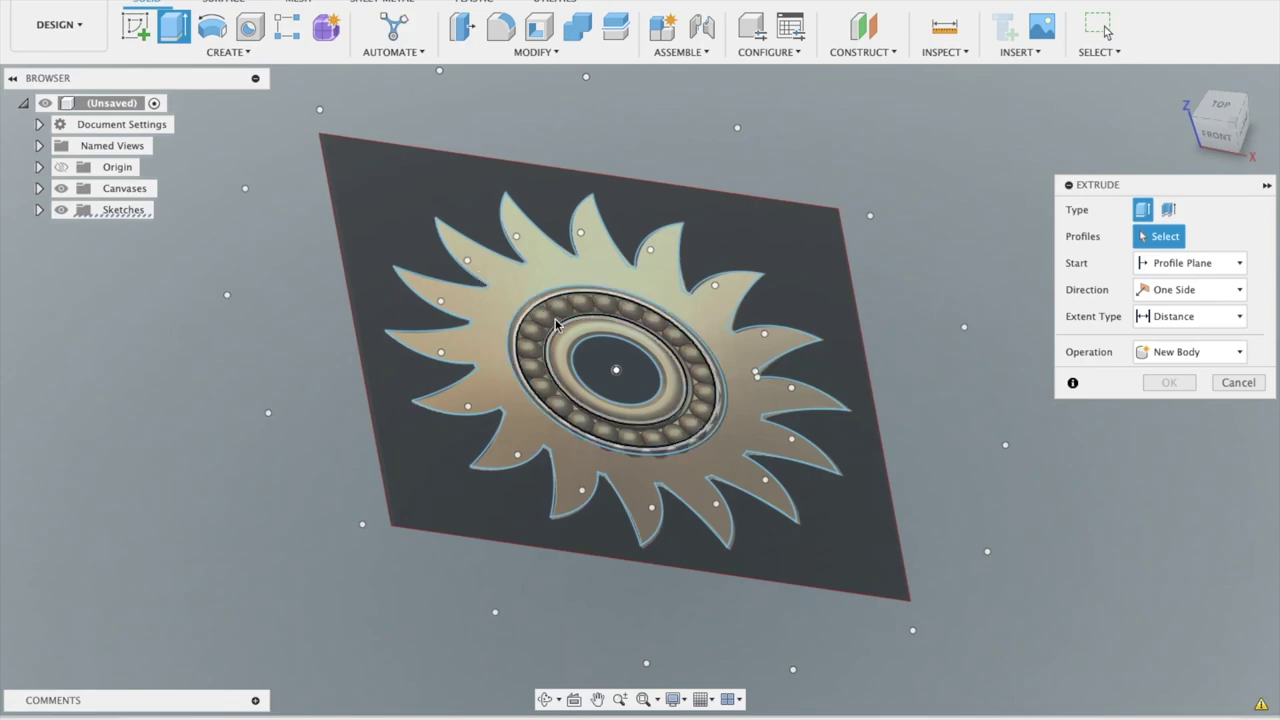
key(Escape)
Reopen the sketch, add a circle around the bearing across the ray bases, and finish it
double_click(492, 327)
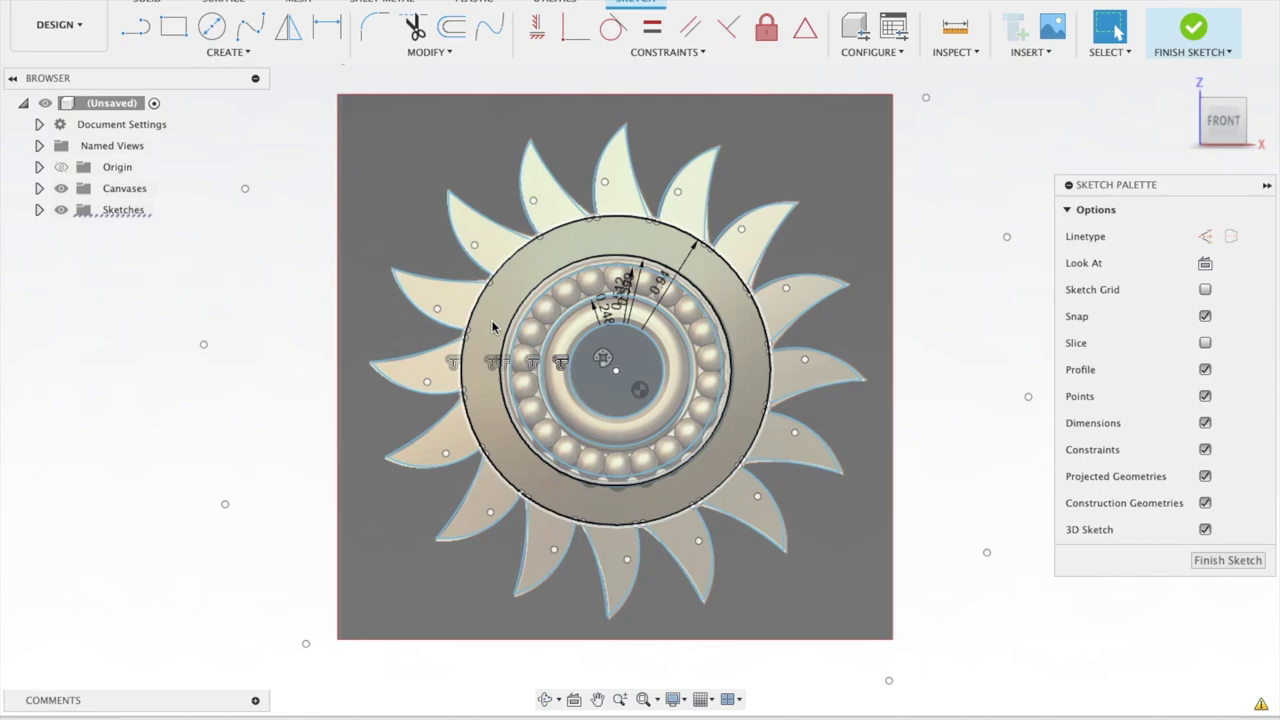
click(1191, 28)
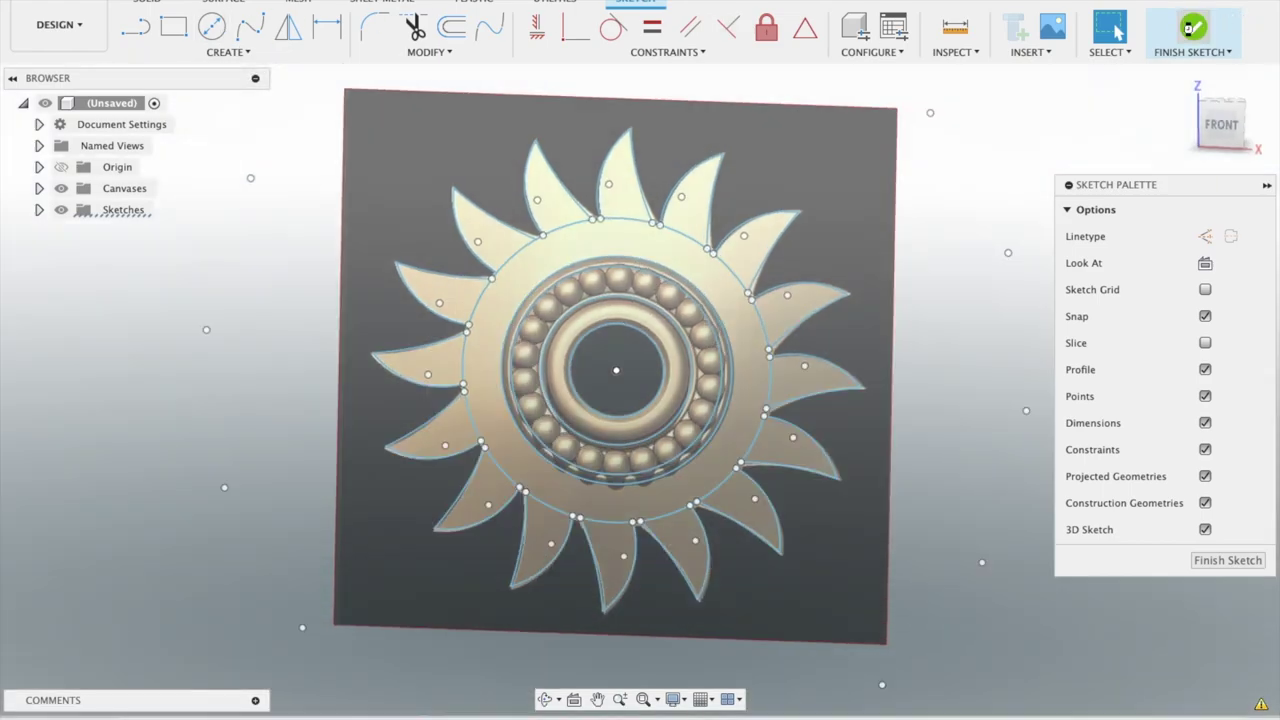
Start Extrude and select all sixteen ray profiles around the sun
click(173, 27)
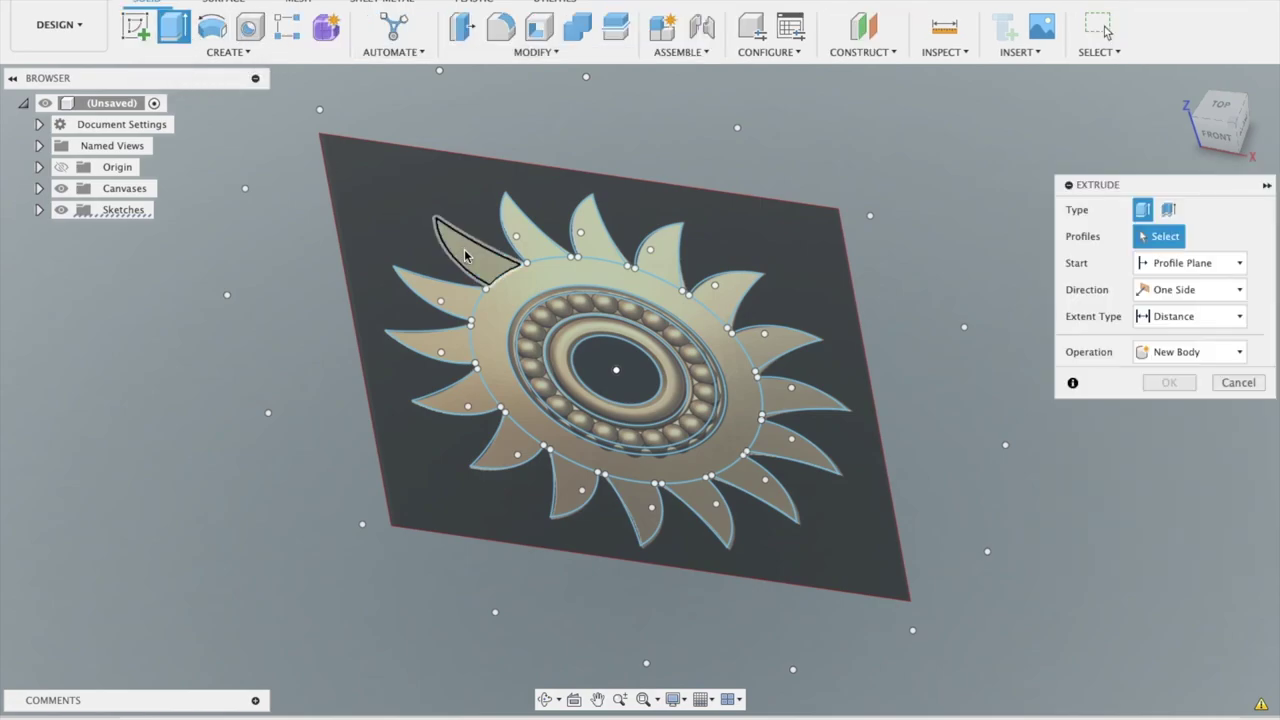
click(465, 255)
click(425, 285)
click(448, 350)
click(448, 400)
click(485, 448)
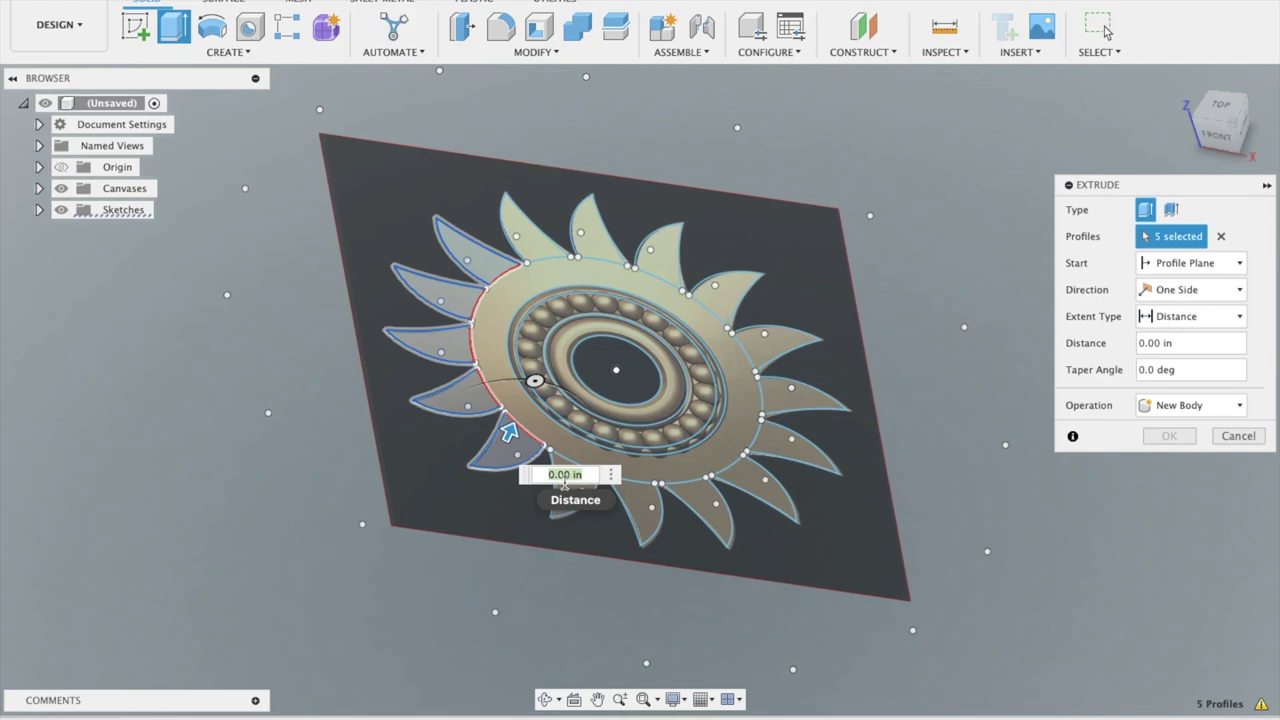
click(572, 508)
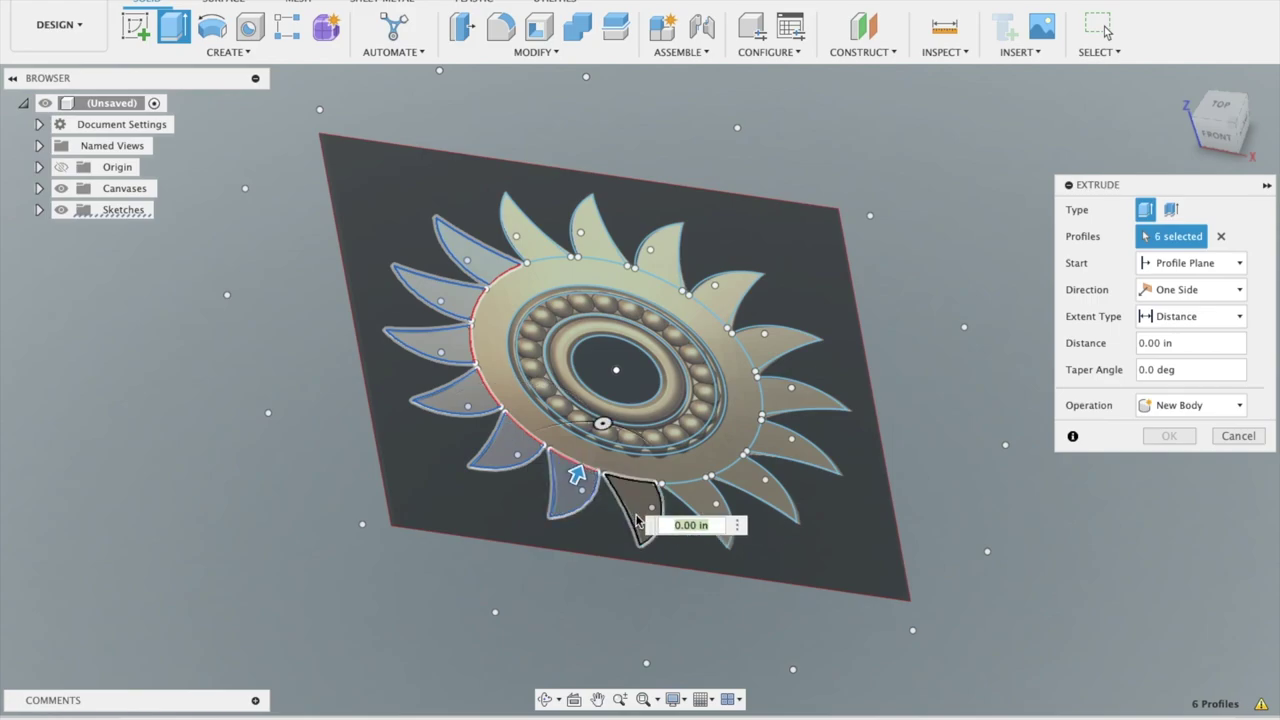
click(637, 520)
click(700, 505)
click(755, 482)
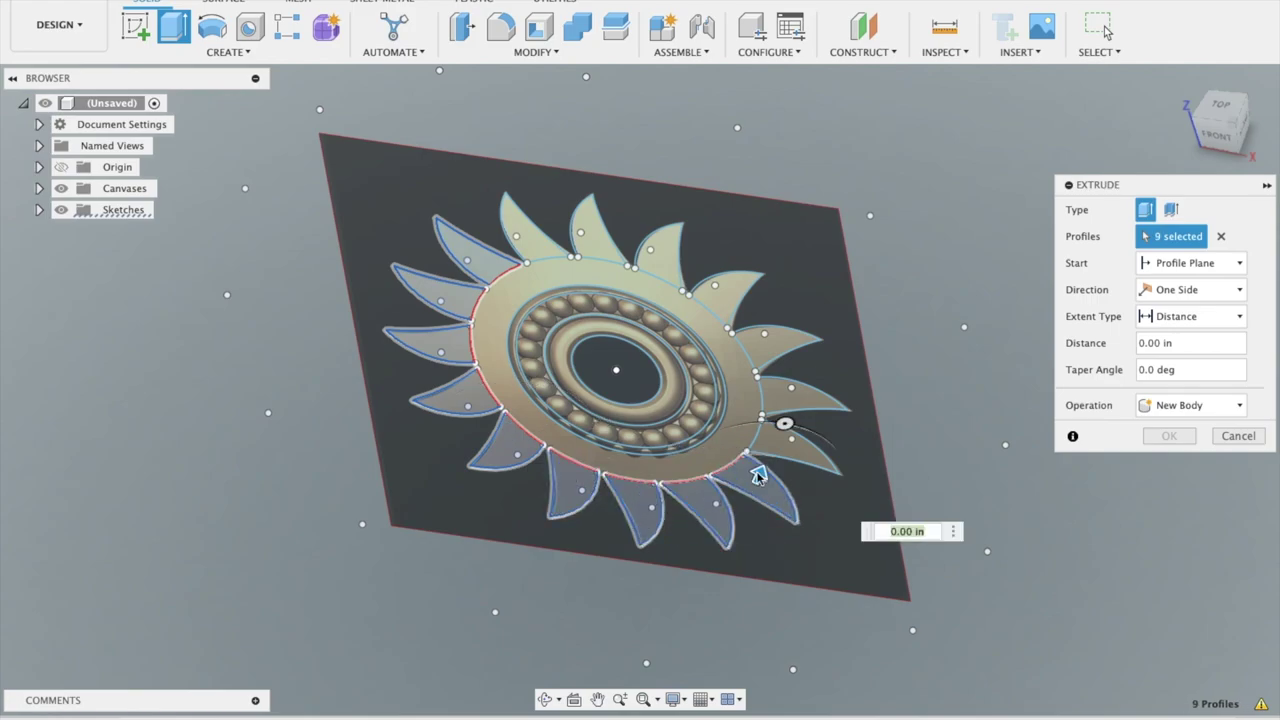
click(800, 445)
click(790, 395)
click(770, 347)
click(728, 305)
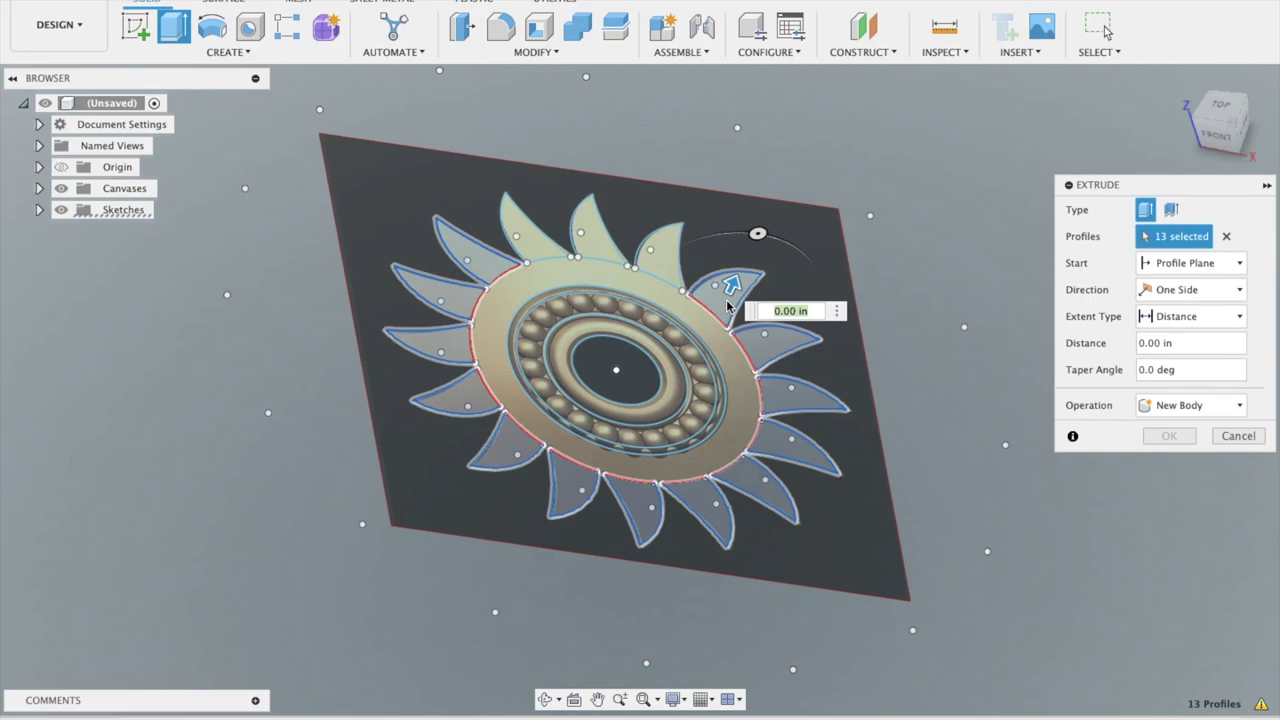
click(727, 302)
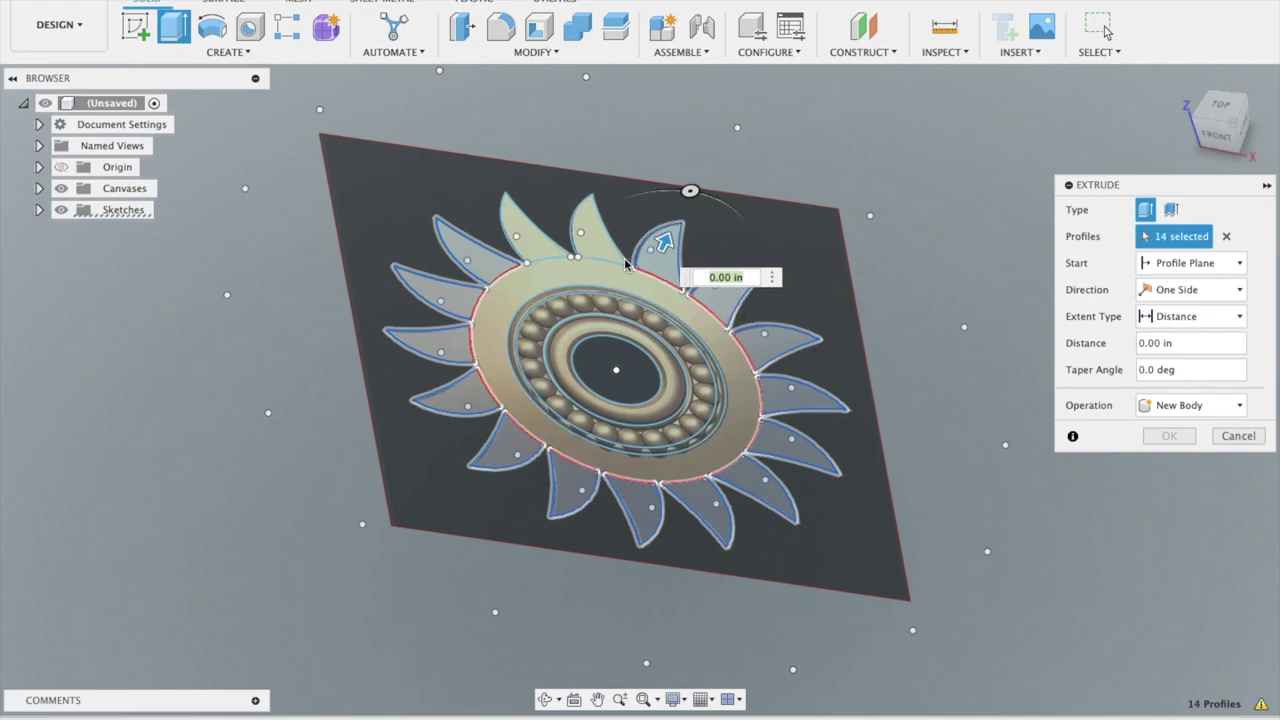
click(596, 252)
click(532, 244)
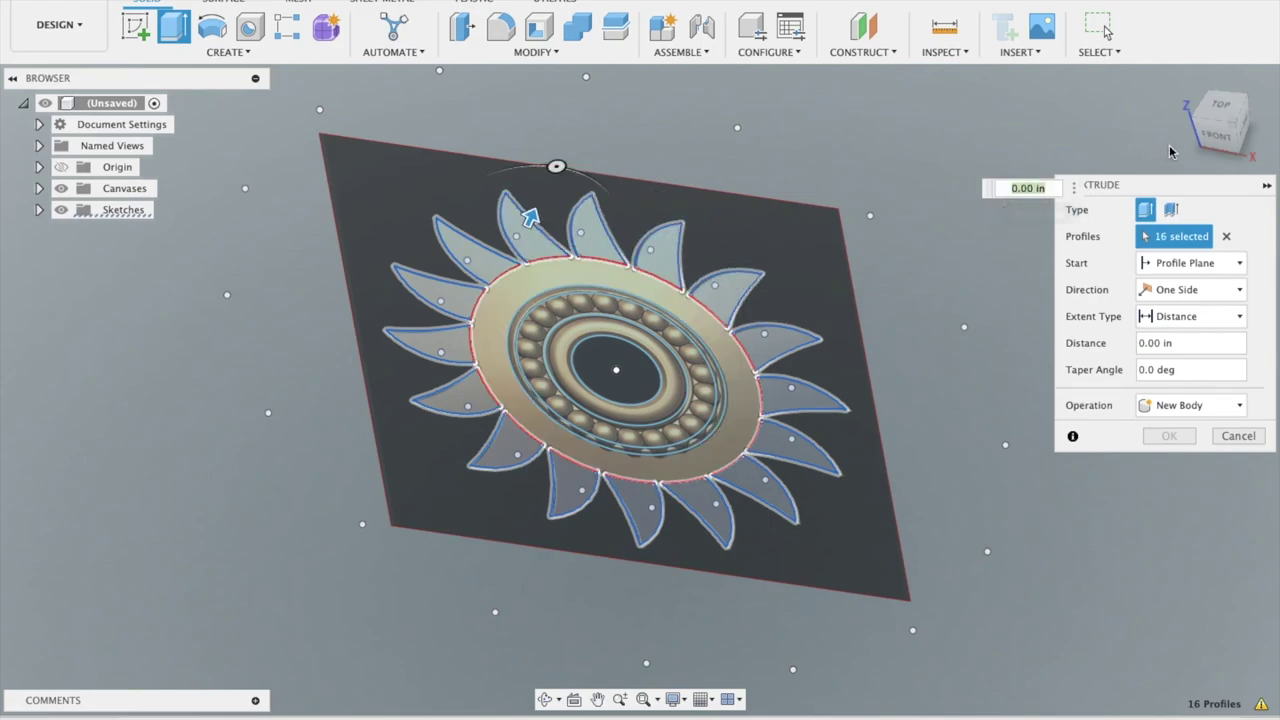
Add the hub ring profile and extrude everything 0.20 in as a new body
drag(1212, 141, 1195, 132)
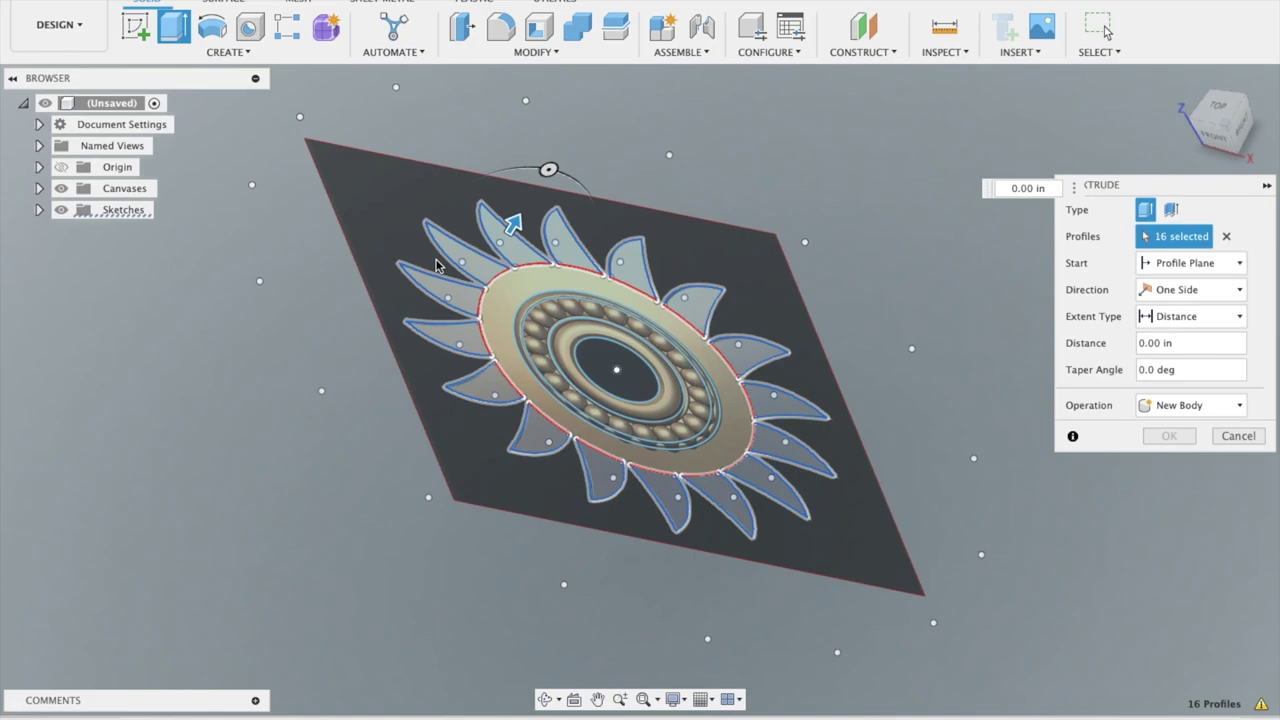
drag(513, 222, 524, 207)
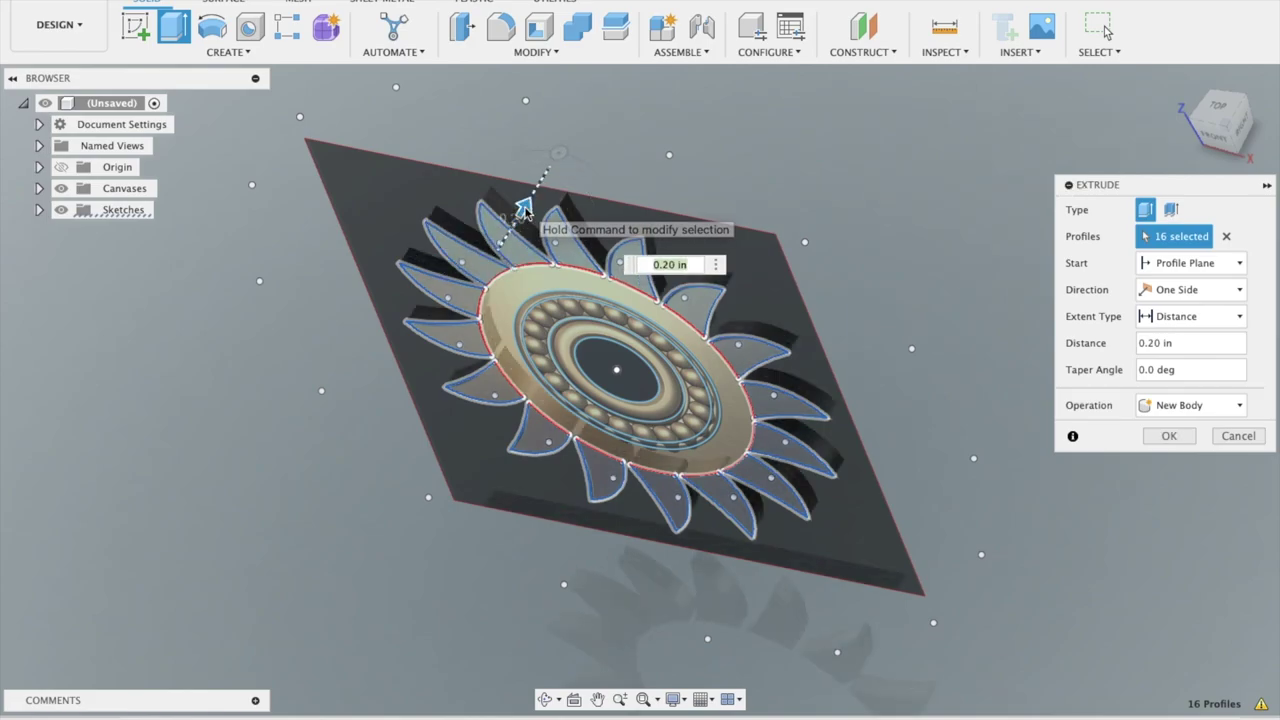
click(563, 288)
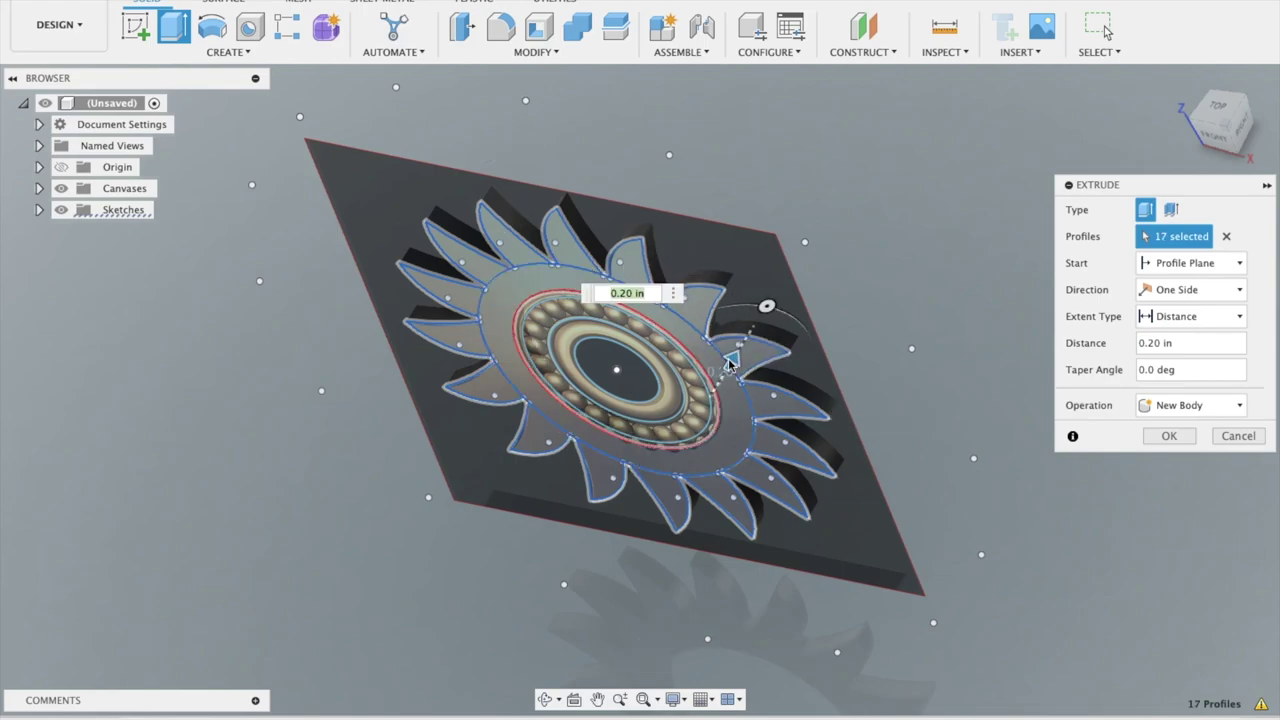
drag(730, 358, 735, 352)
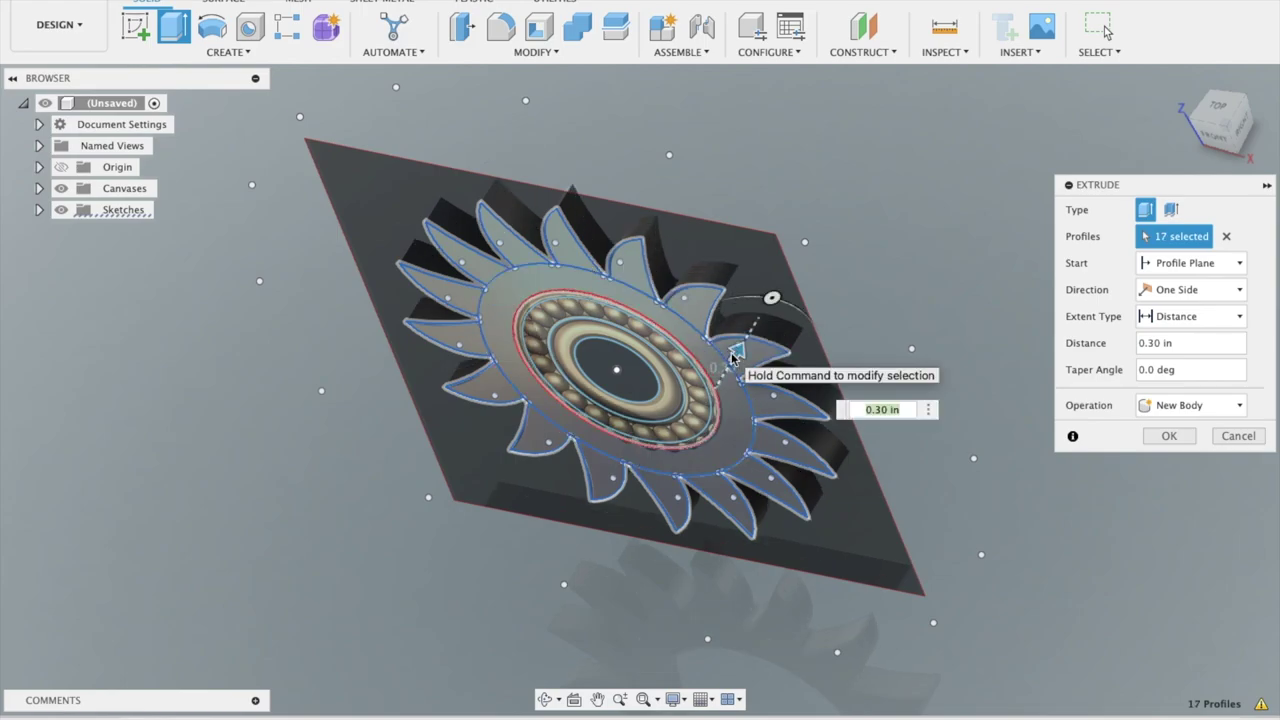
drag(737, 352, 731, 365)
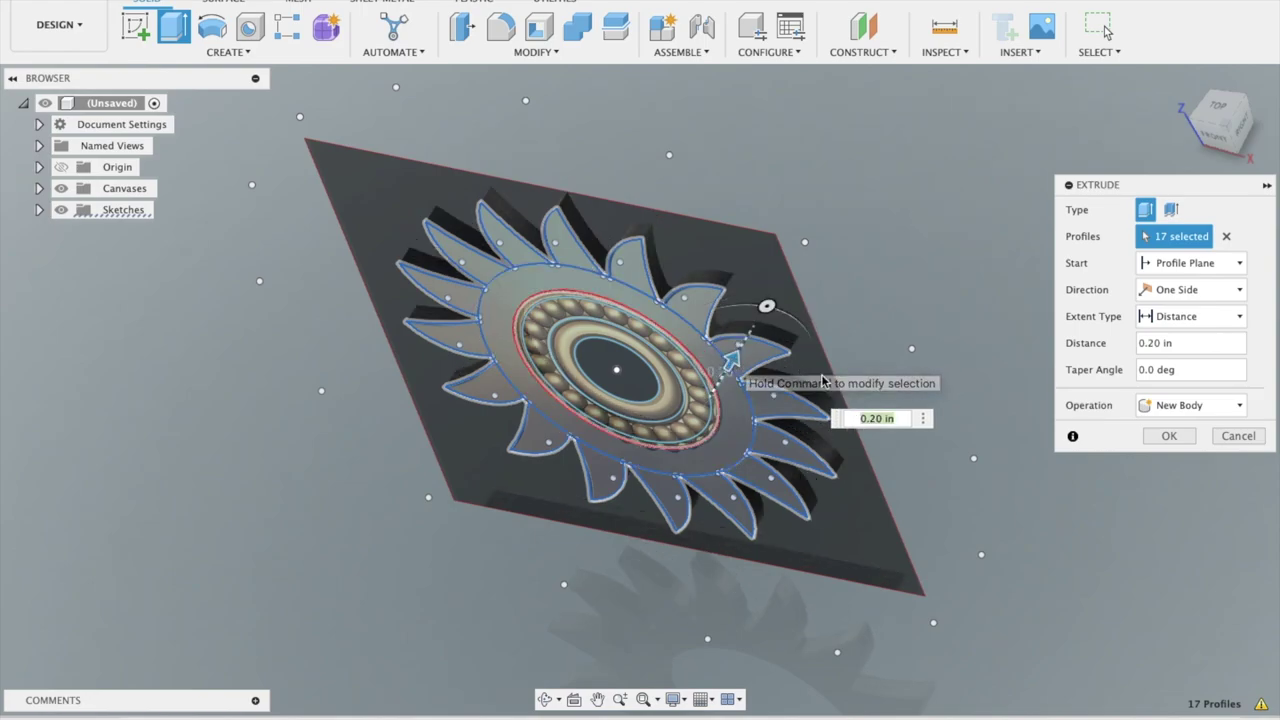
click(1147, 436)
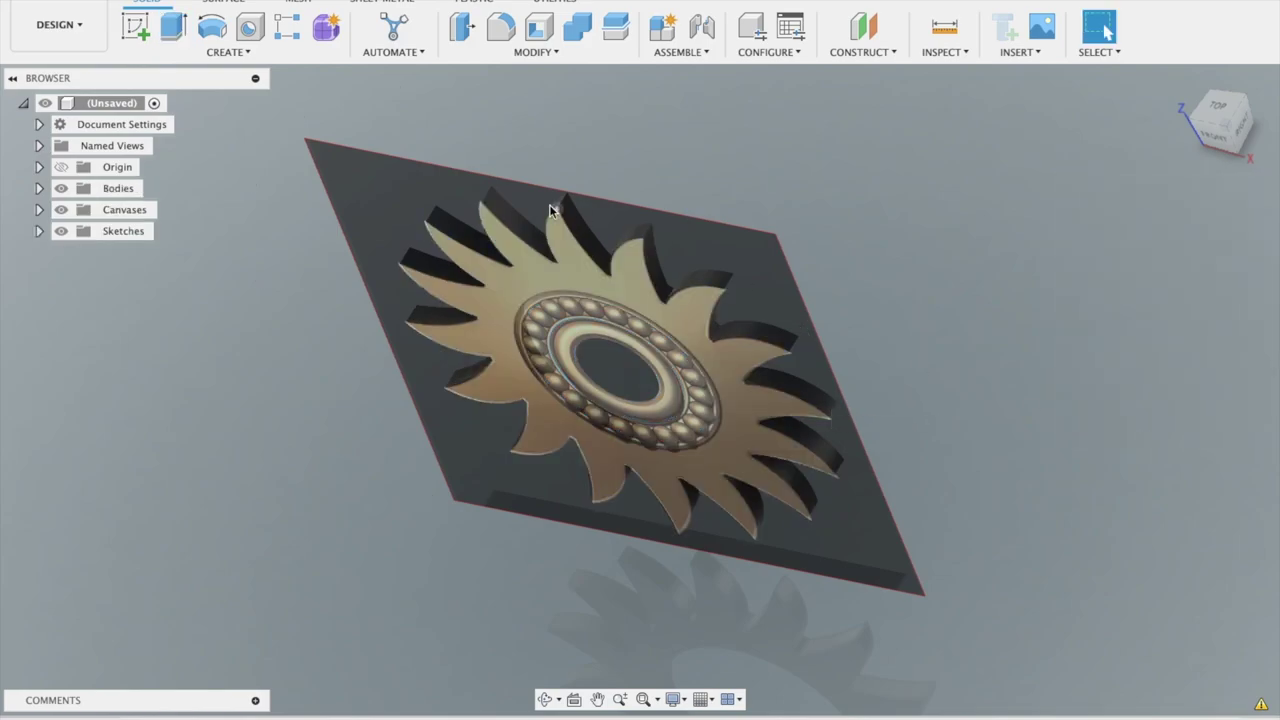
Toggle the canvas and body visibility, then view the sun body straight from the FRONT
click(56, 170)
click(61, 210)
click(62, 211)
mouse_move(1215, 130)
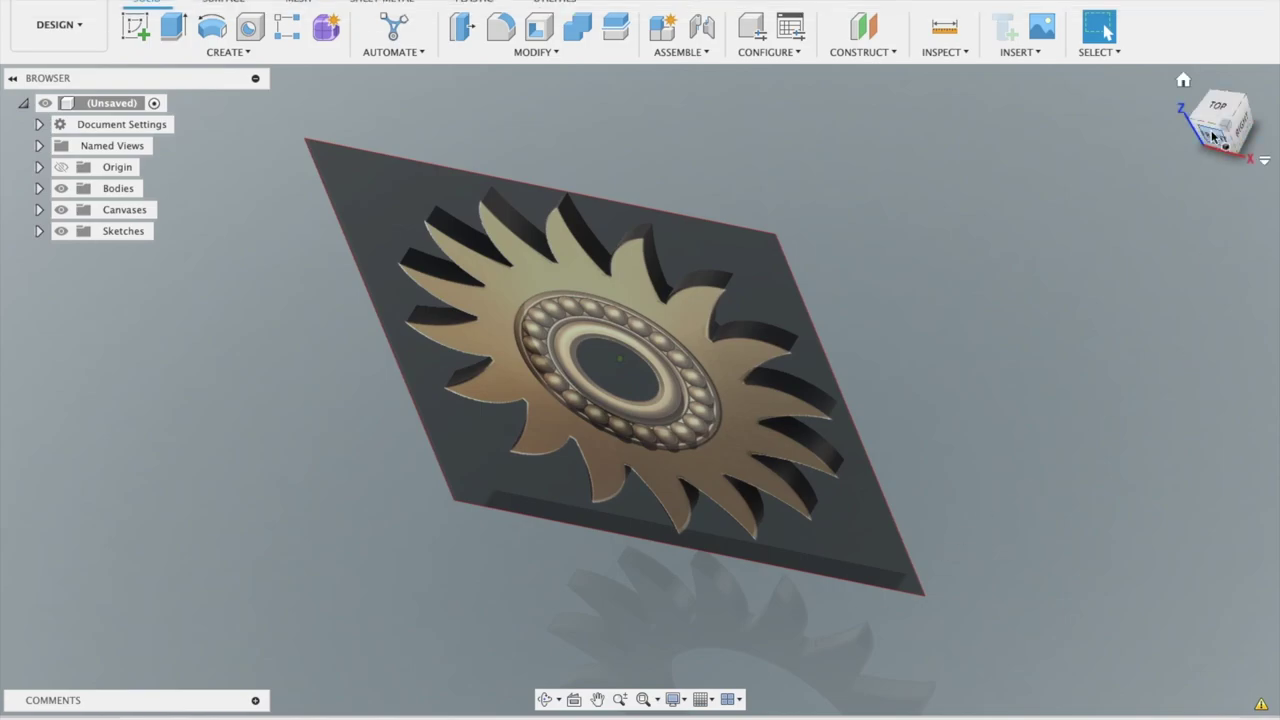
drag(1213, 137, 1213, 137)
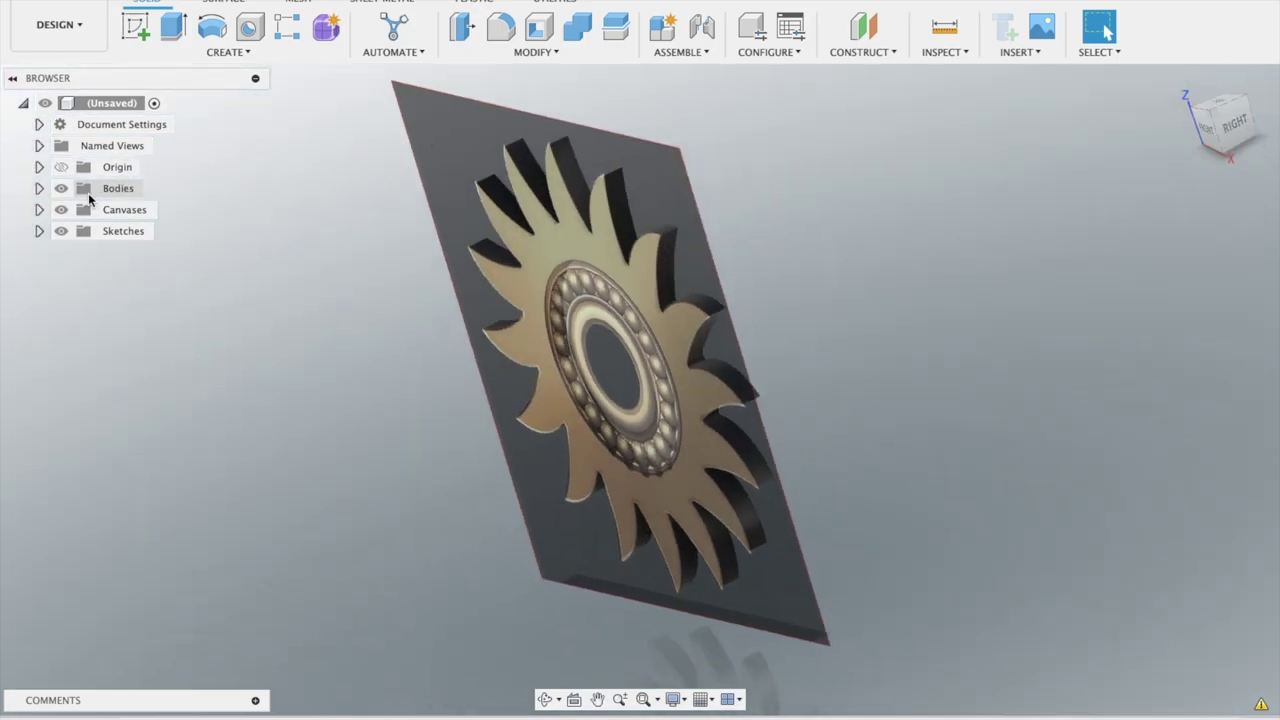
click(61, 189)
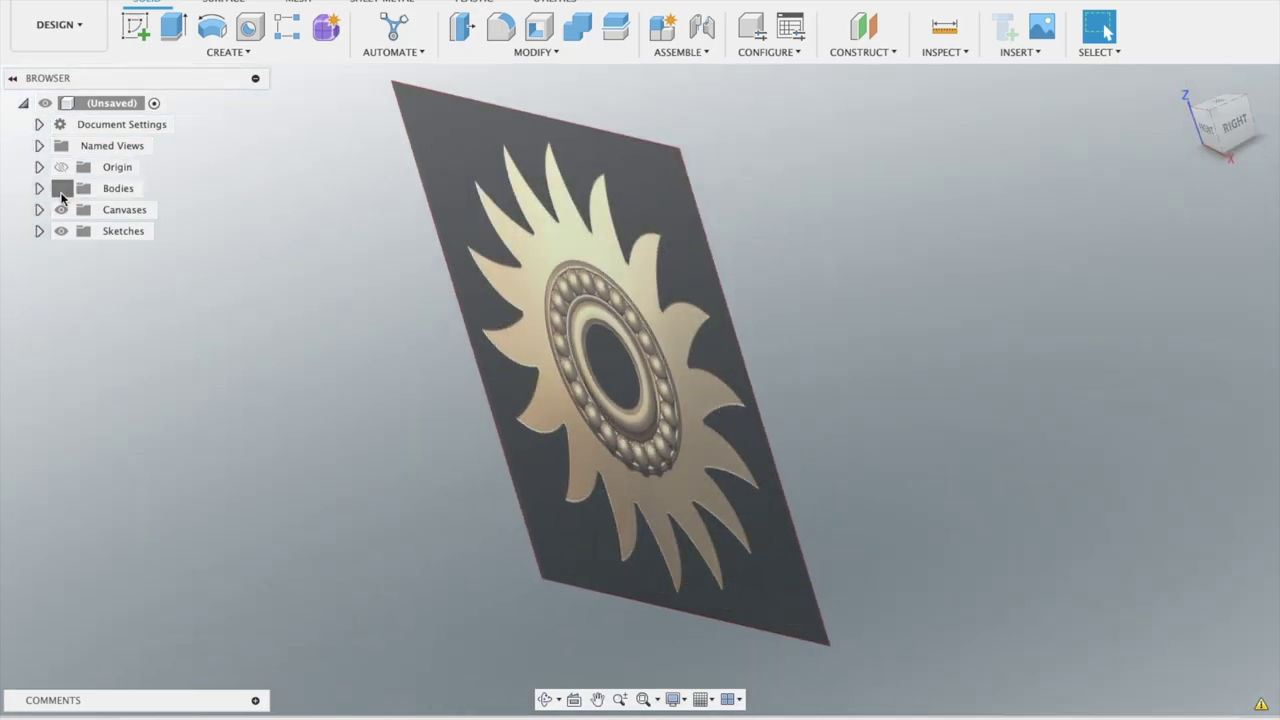
click(61, 190)
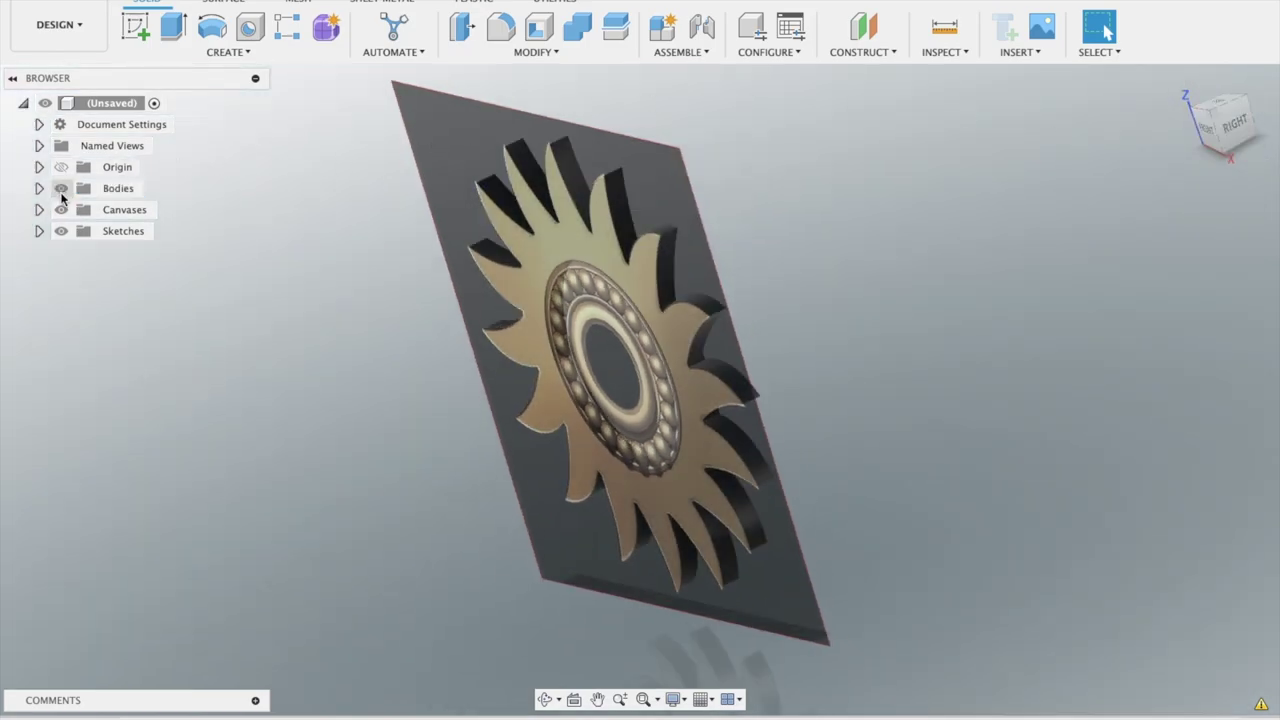
click(1208, 133)
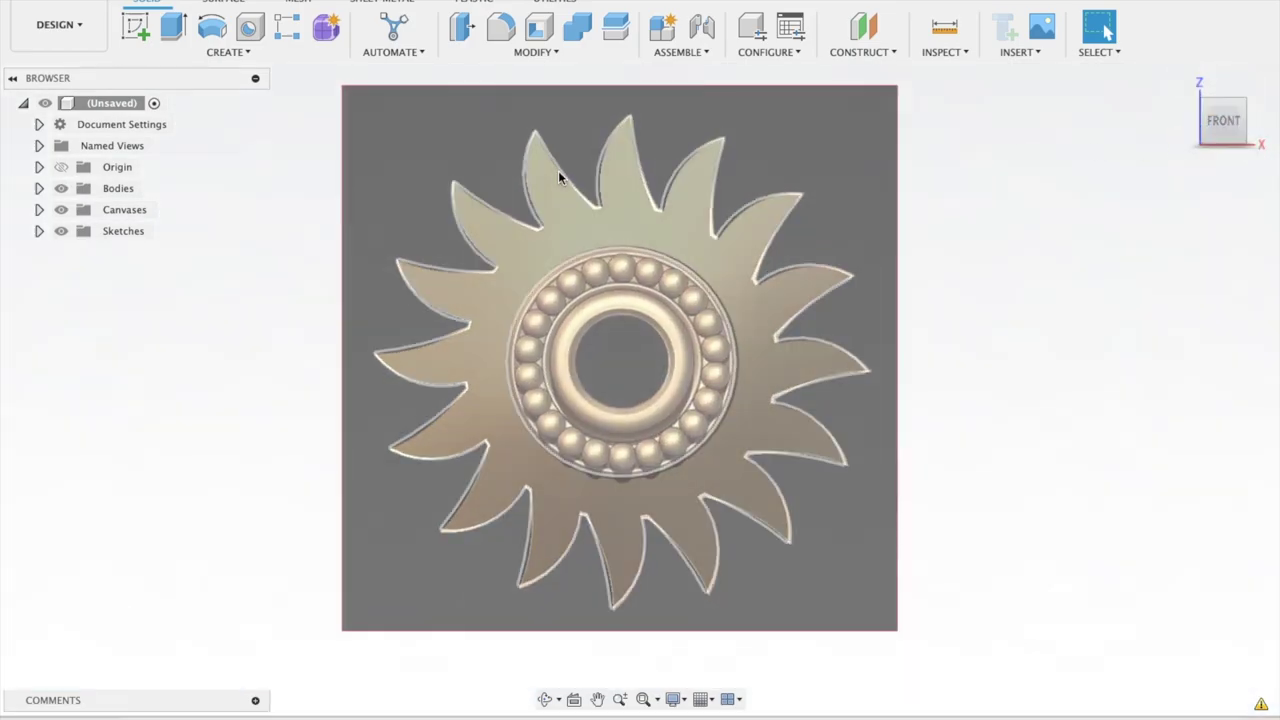
On a new front-plane sketch, draw a 2-point circle from the ring top to bottom
click(137, 28)
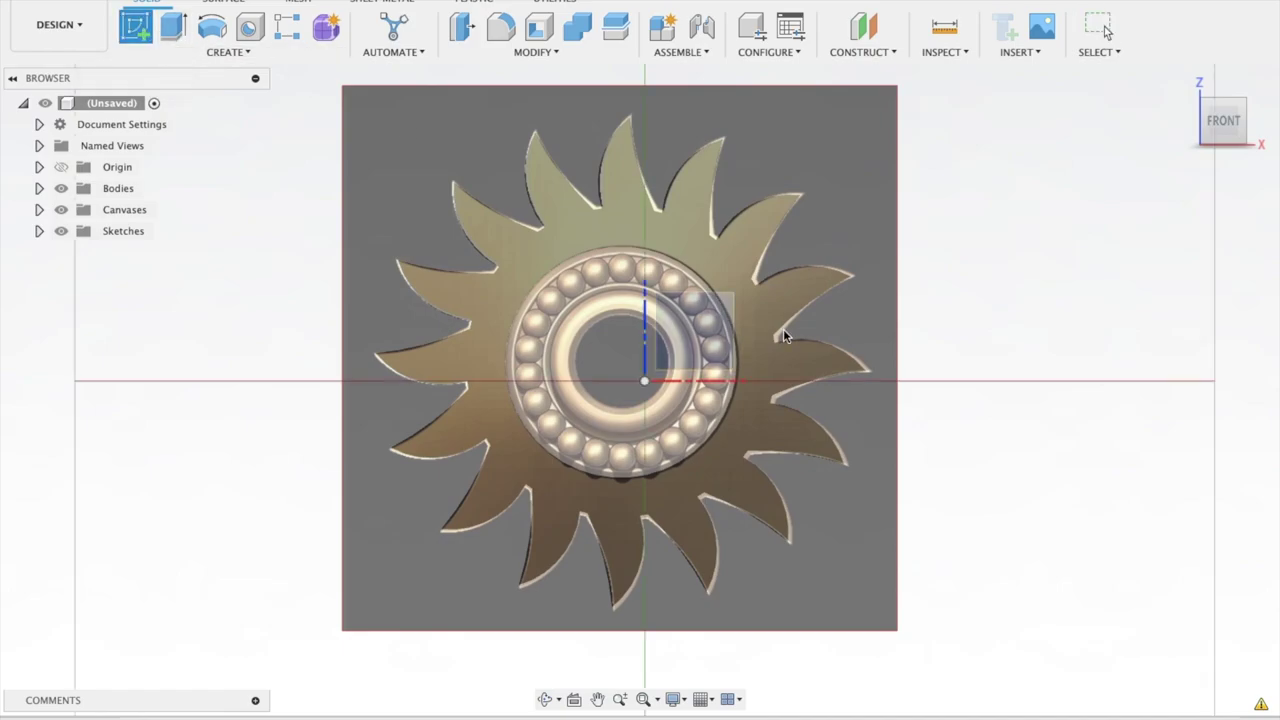
click(702, 340)
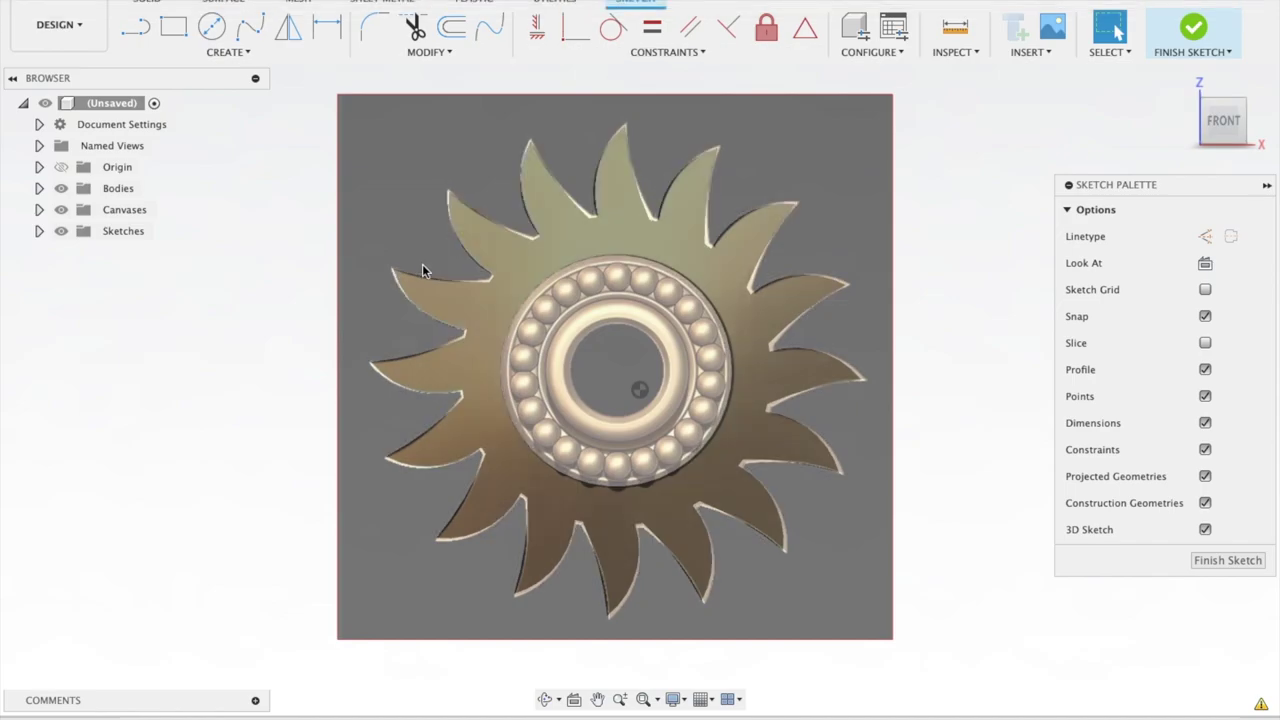
click(211, 27)
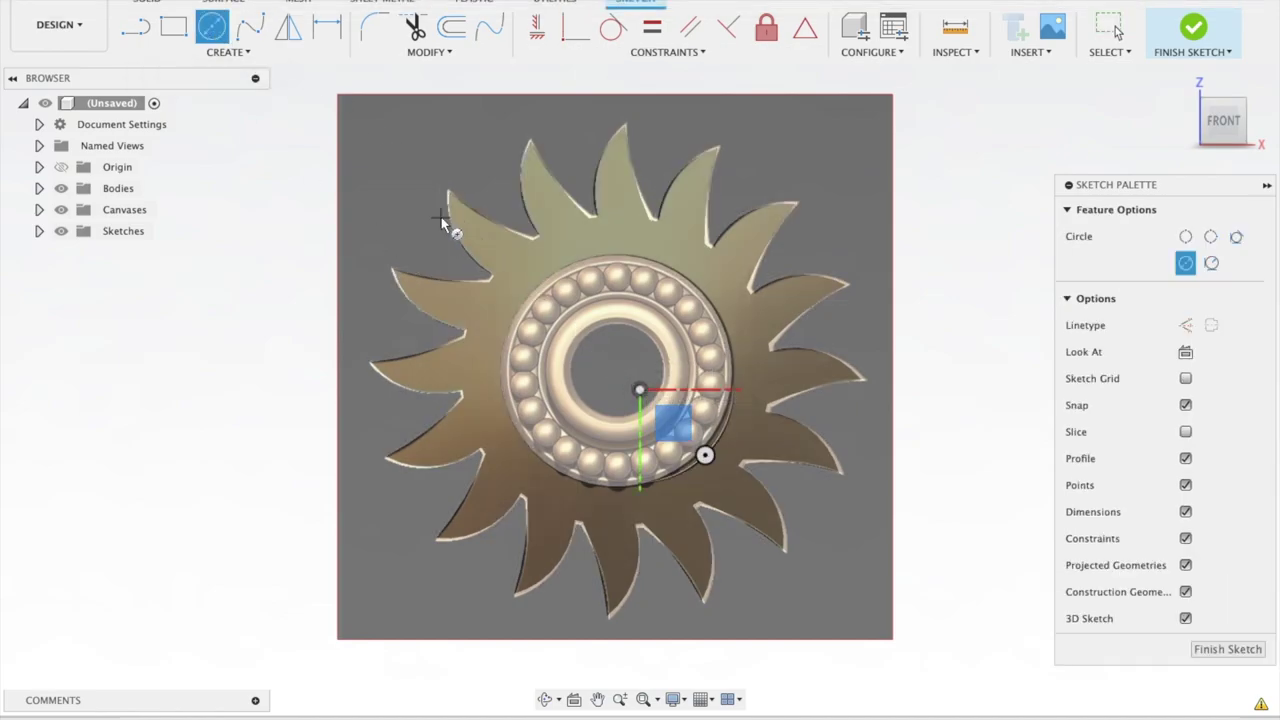
click(227, 53)
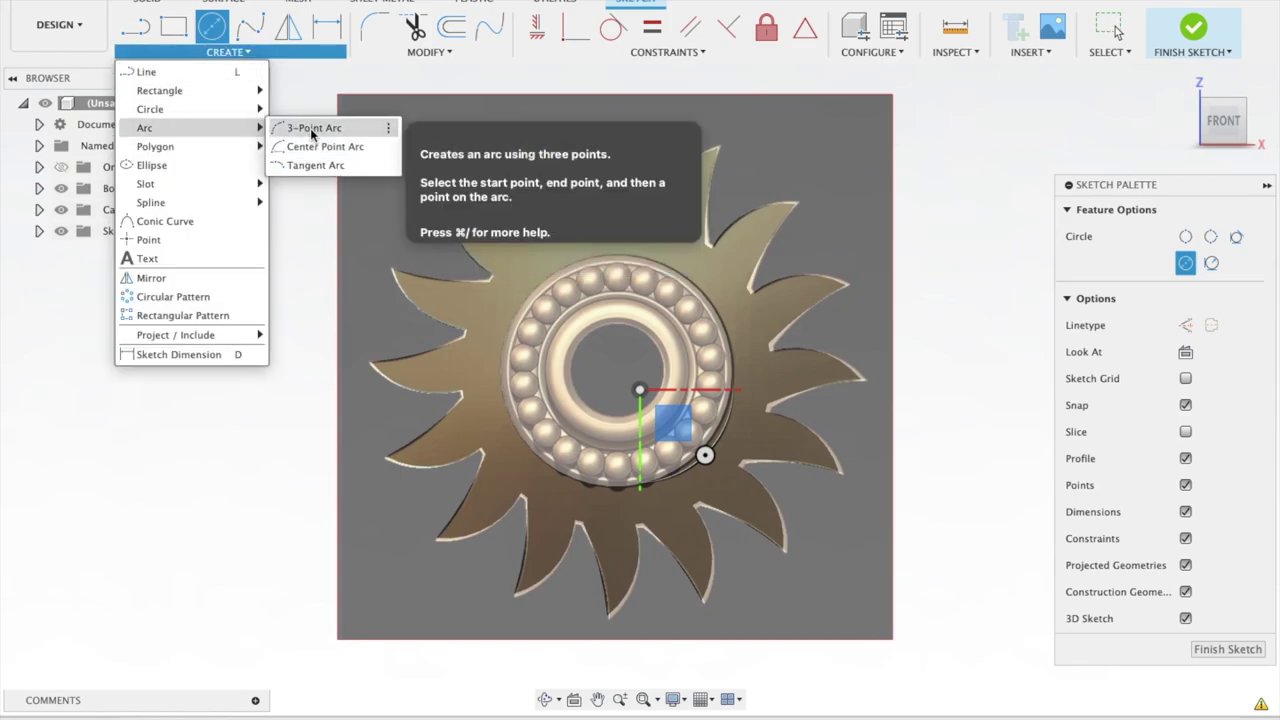
mouse_move(150, 109)
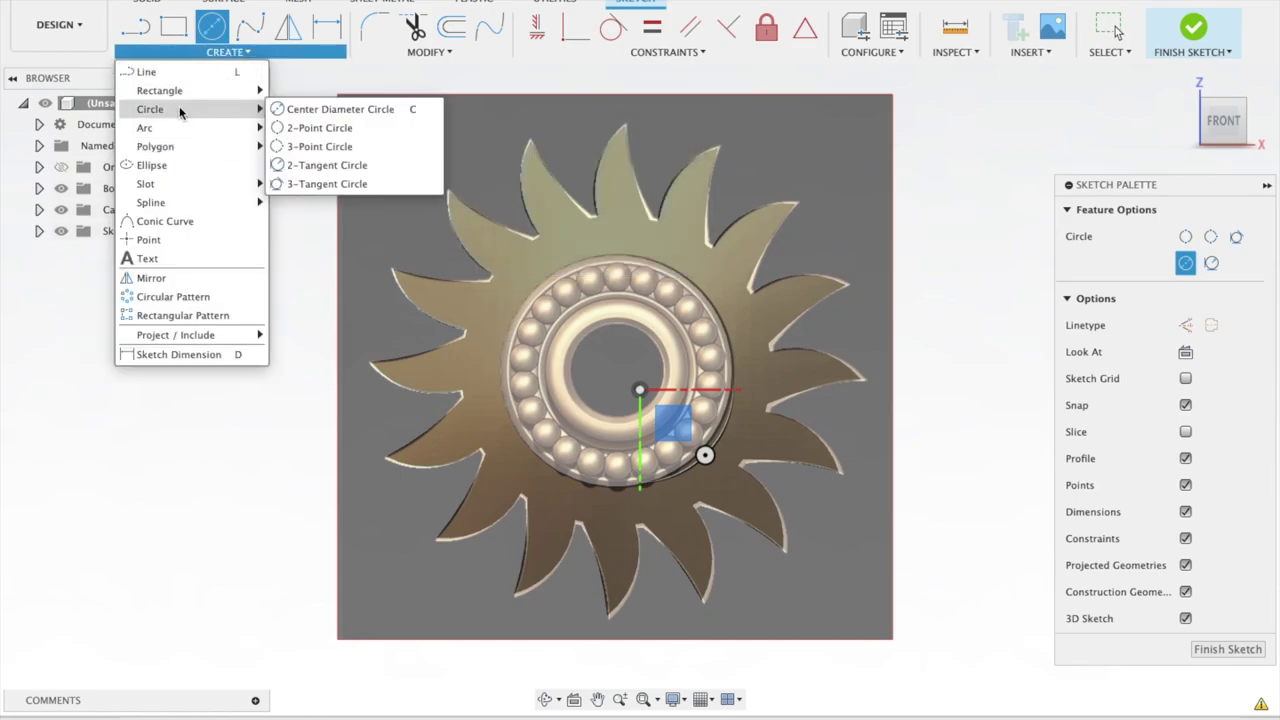
click(303, 128)
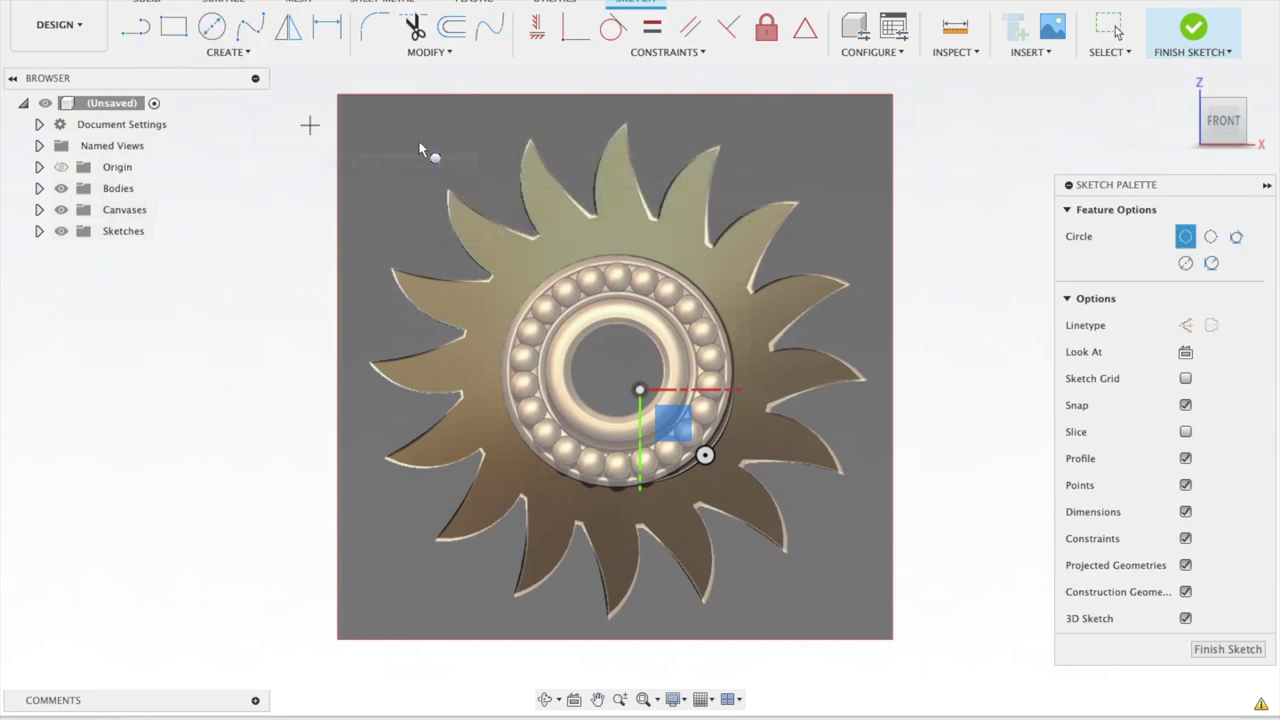
click(616, 292)
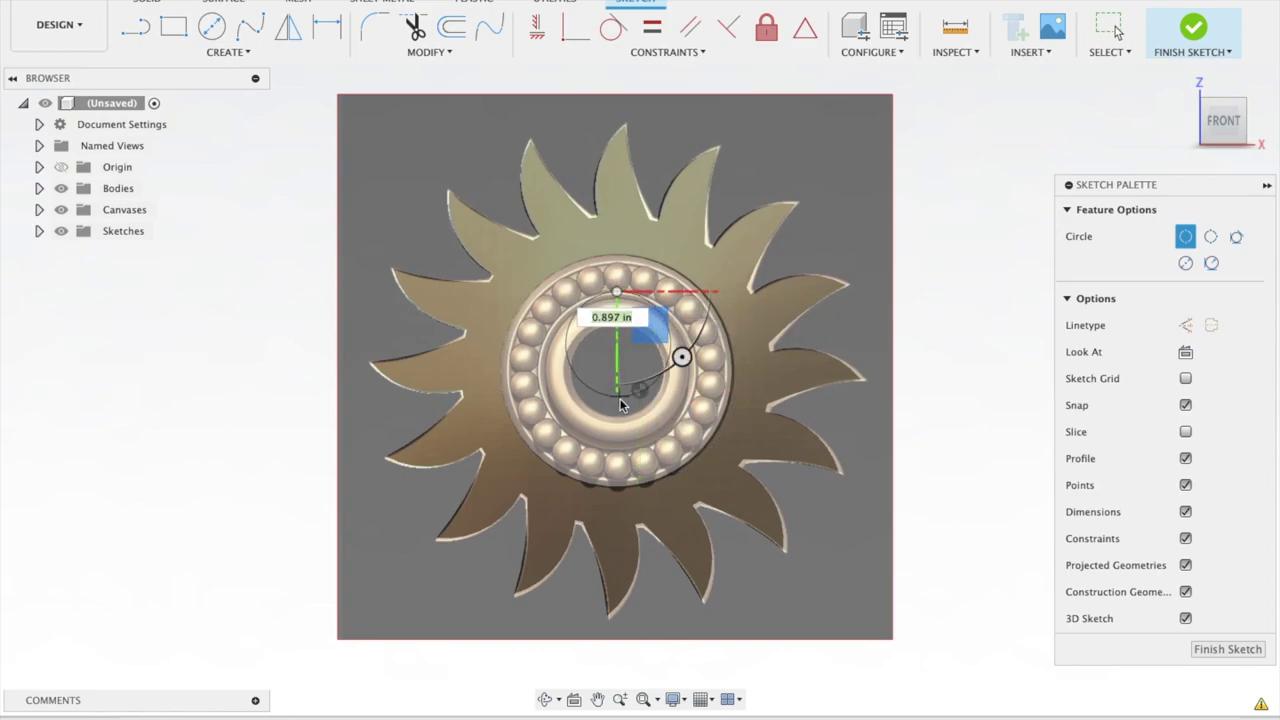
click(618, 450)
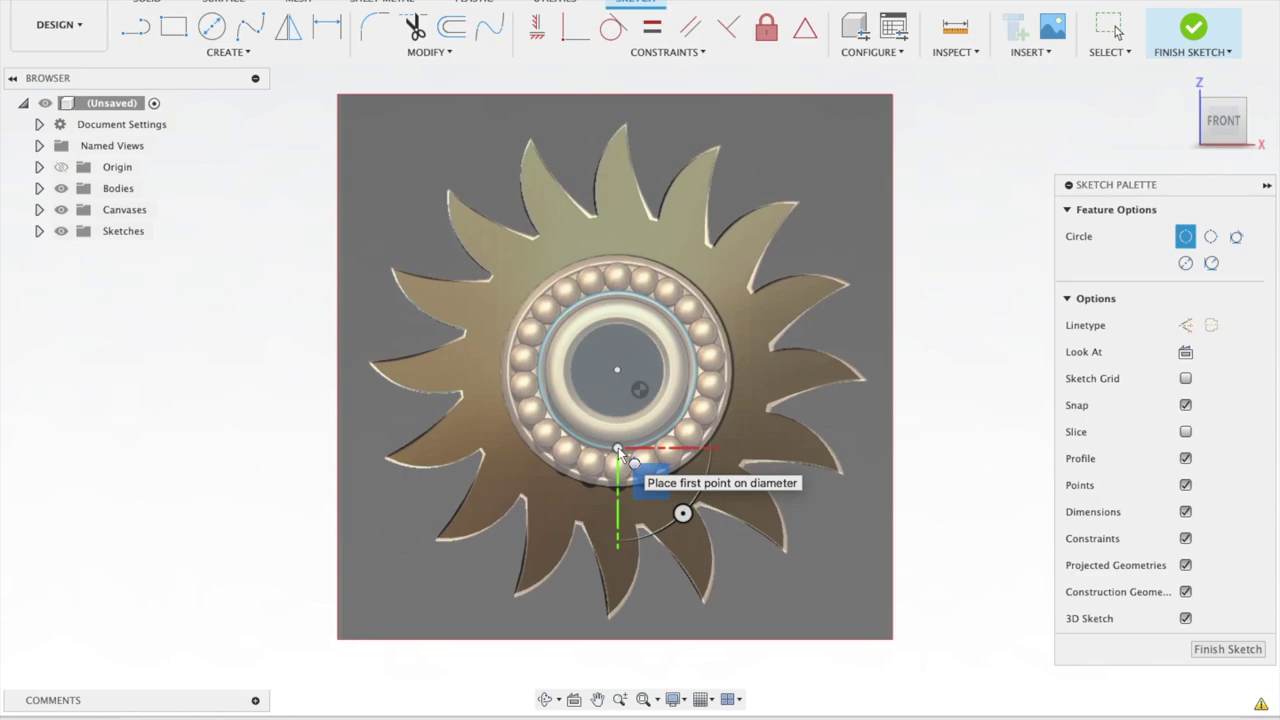
click(1180, 35)
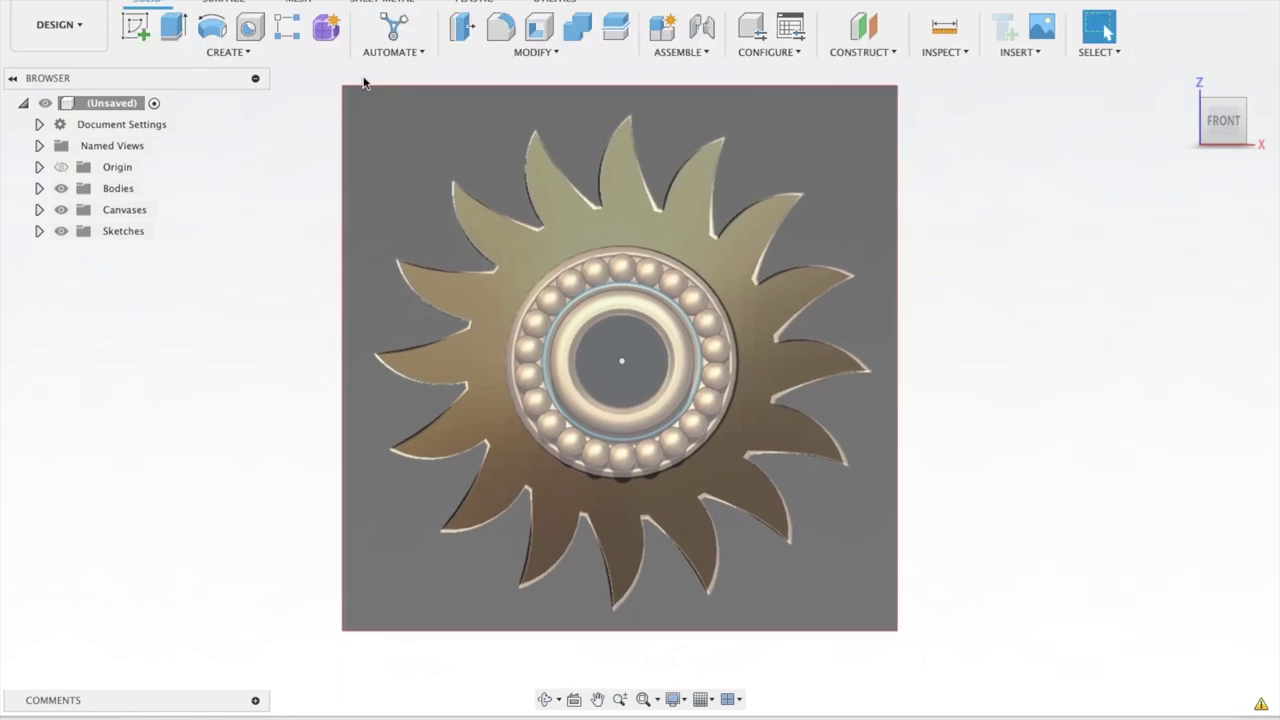
click(224, 52)
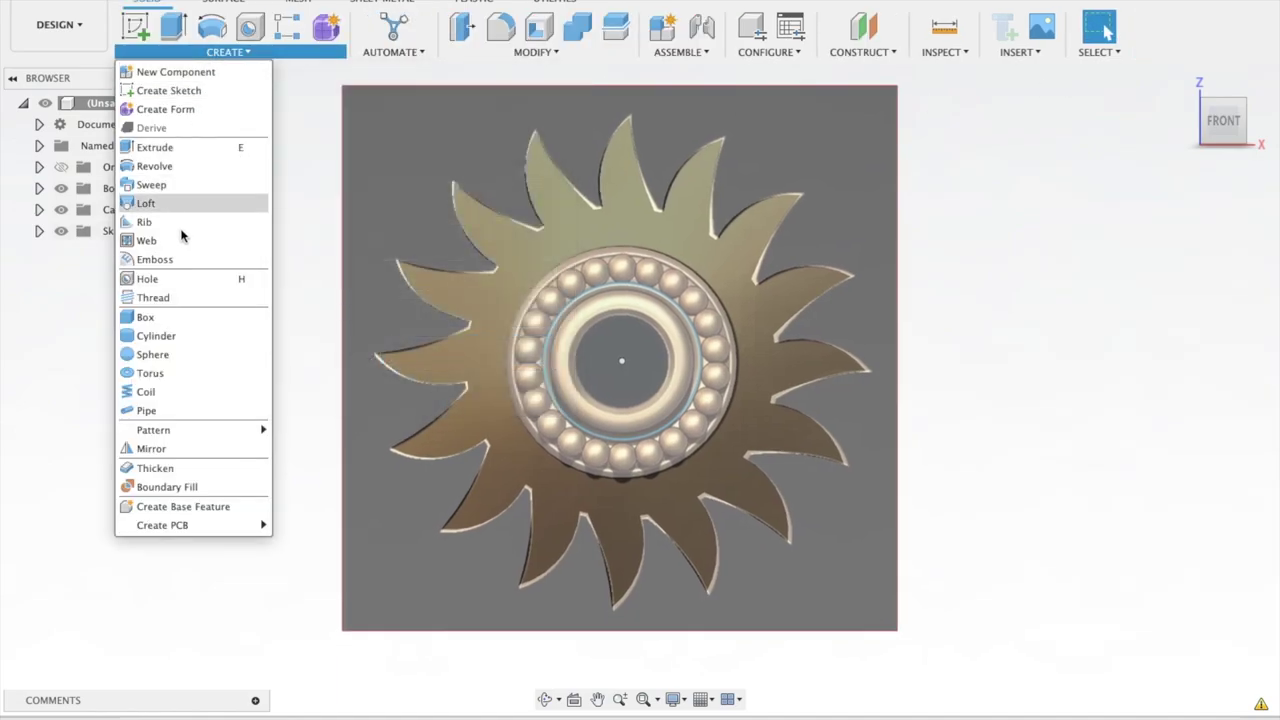
Create a 0.25 in diameter sphere as a new body centred at the ring top
click(175, 352)
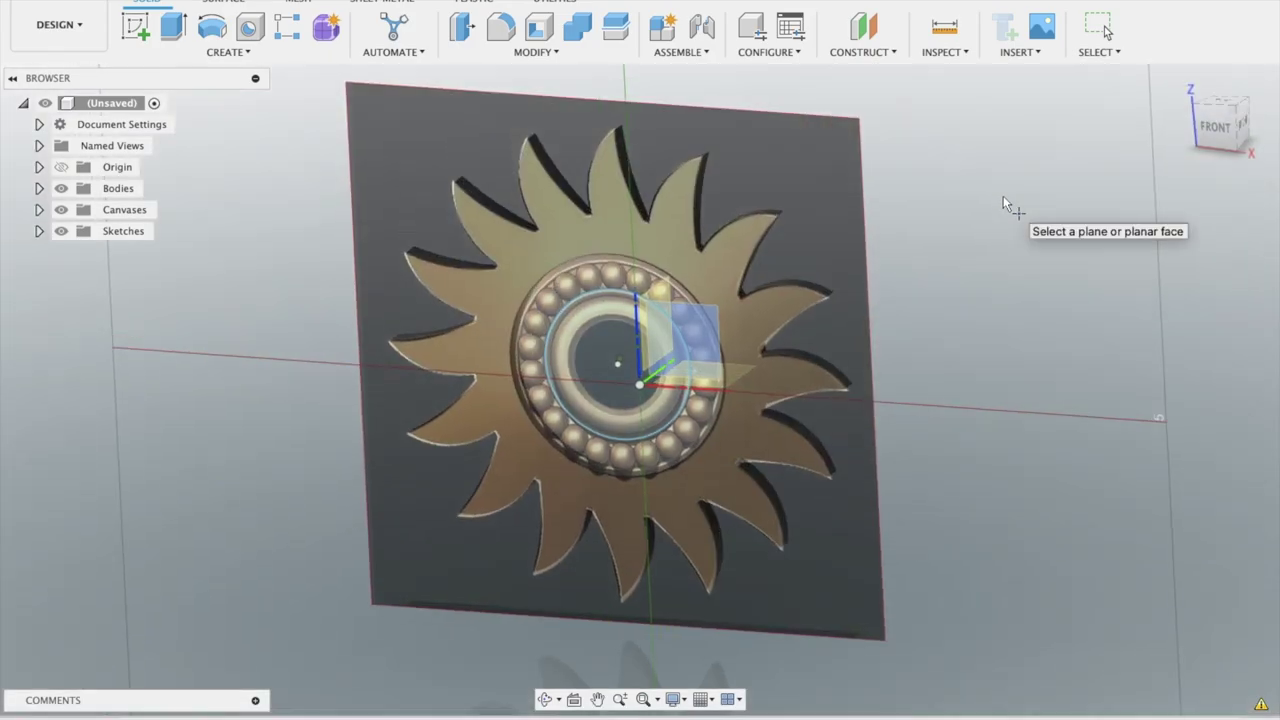
click(1003, 196)
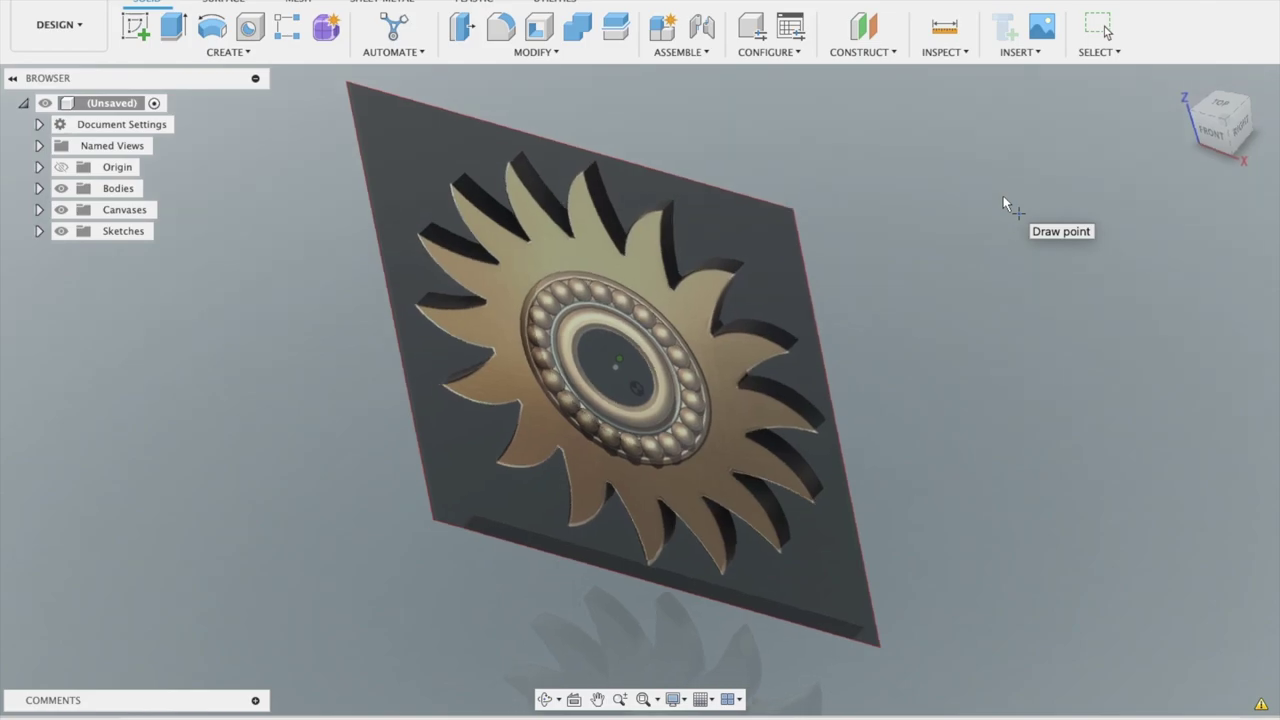
click(1208, 124)
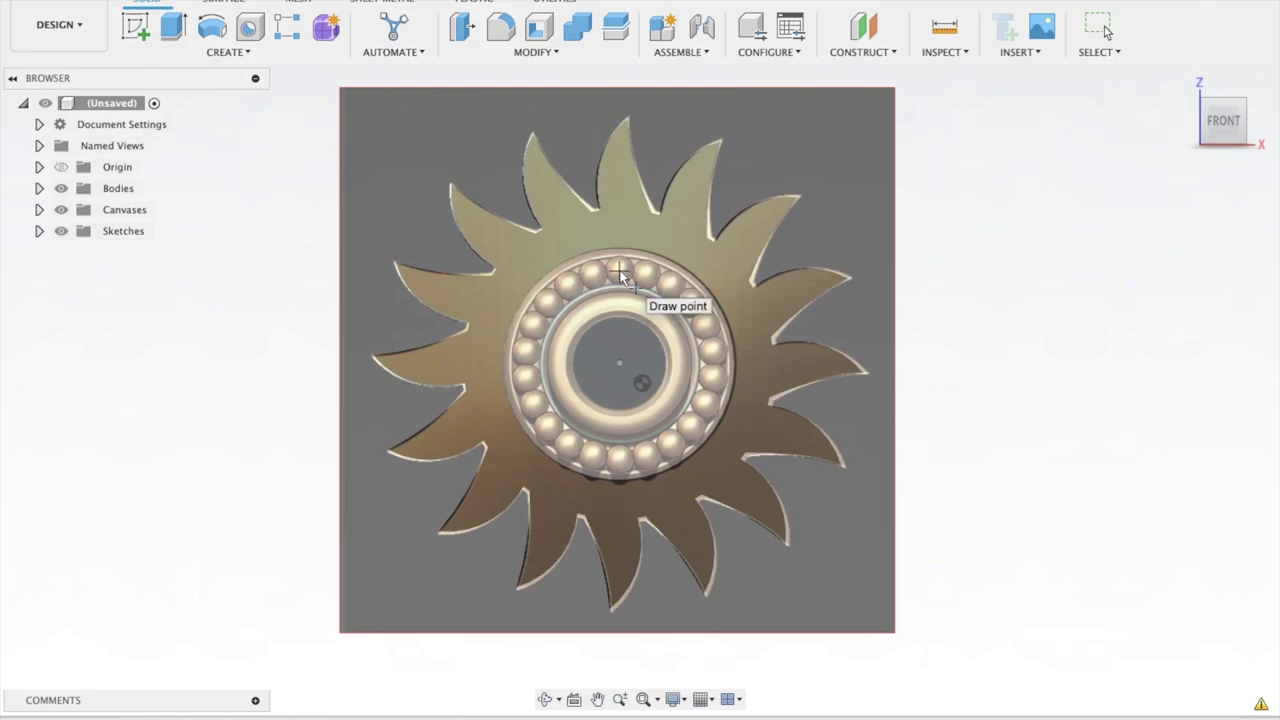
click(618, 269)
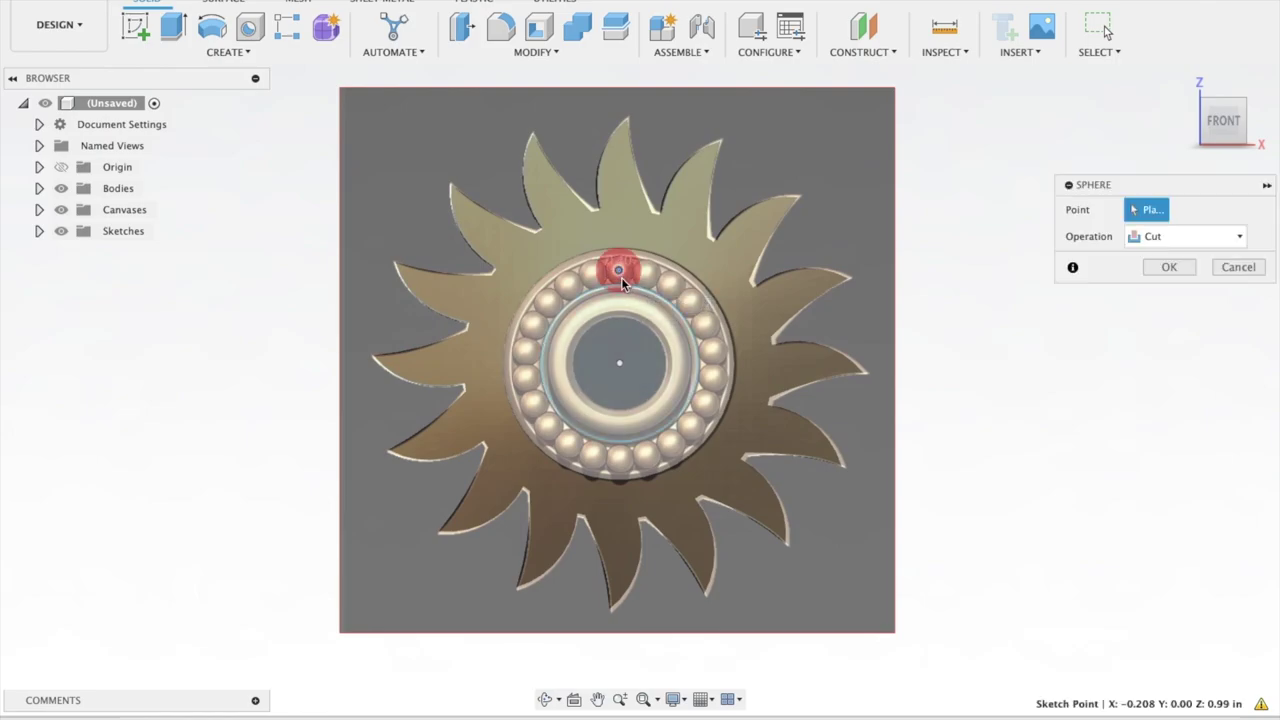
key(Right)
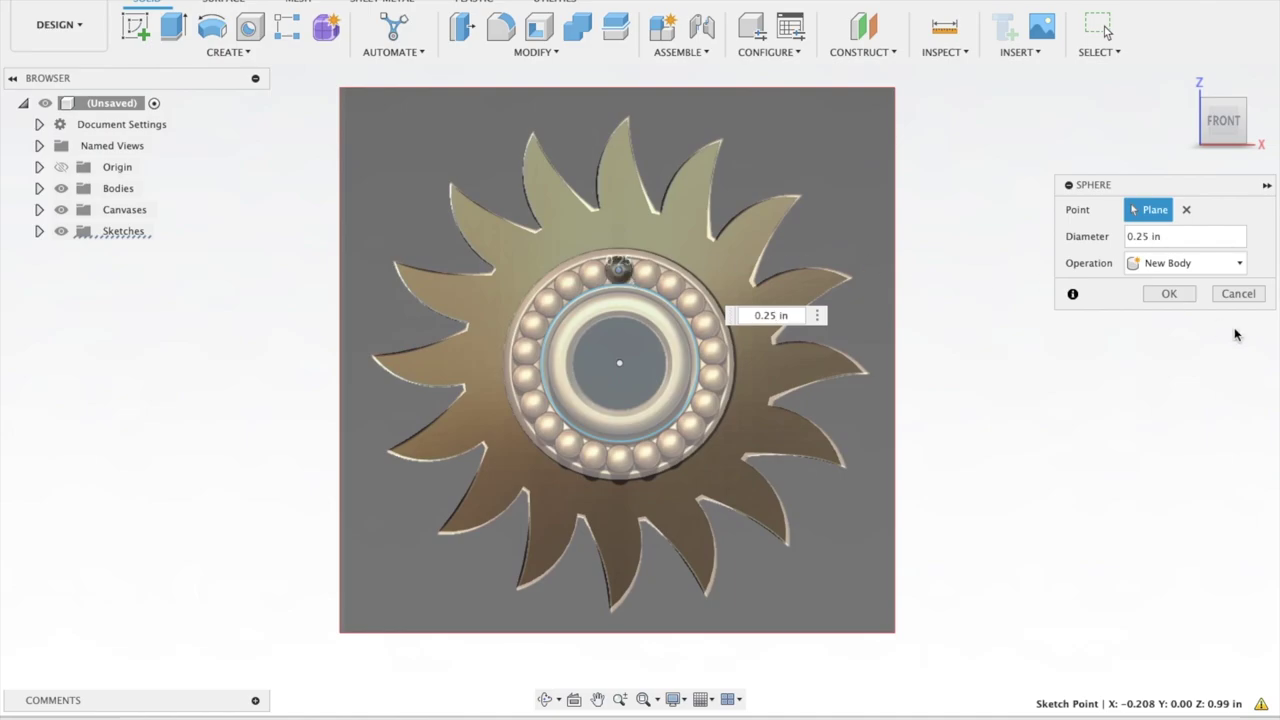
click(1166, 293)
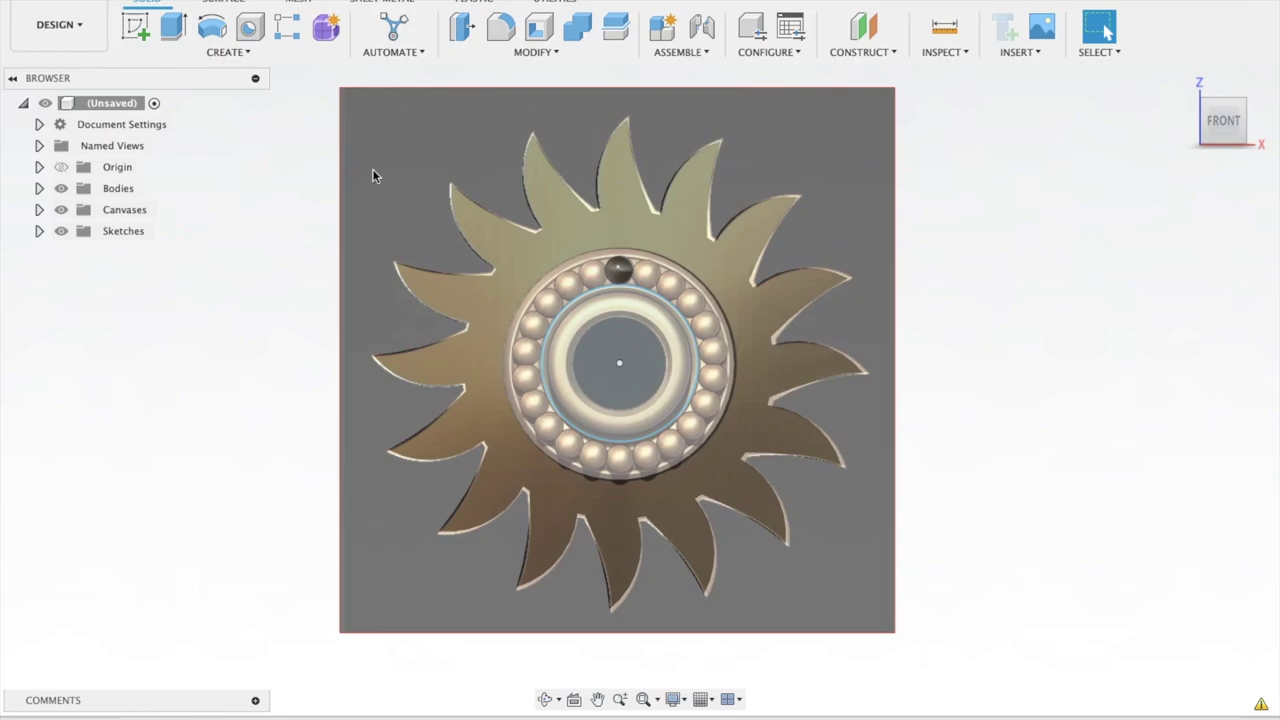
Start a circular pattern of the ball around the bearing ring axis
click(228, 52)
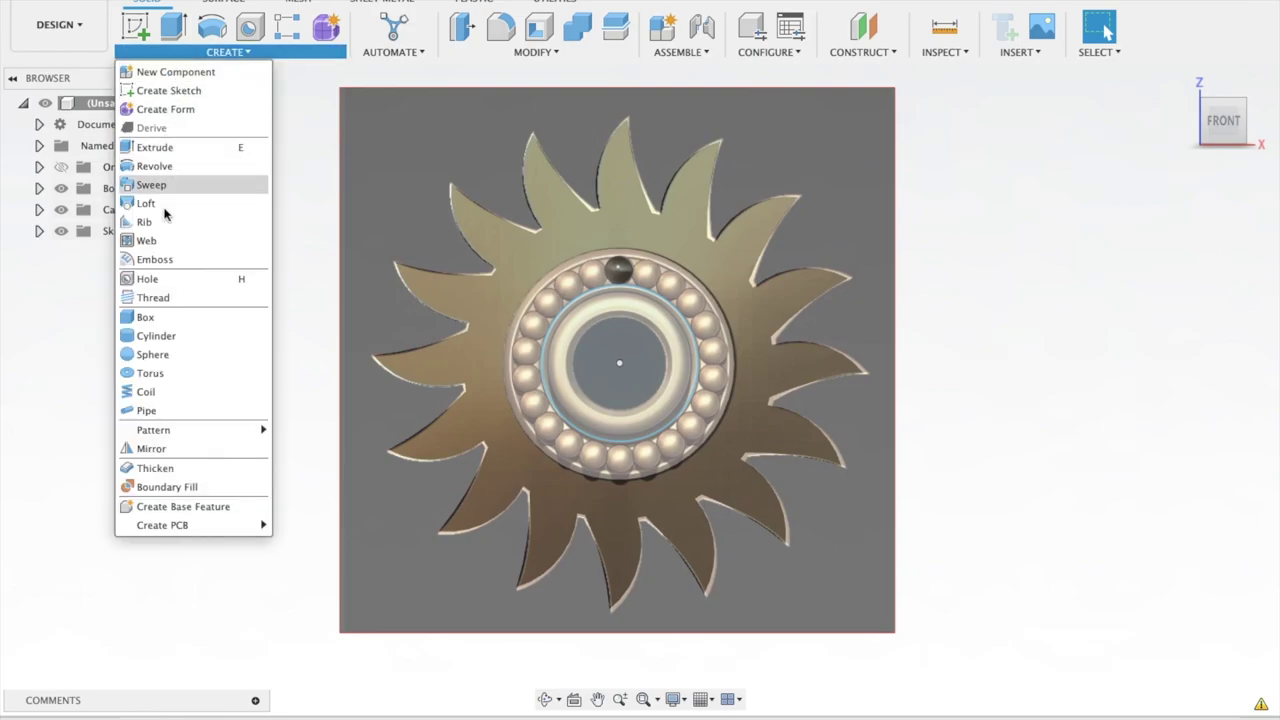
mouse_move(153, 430)
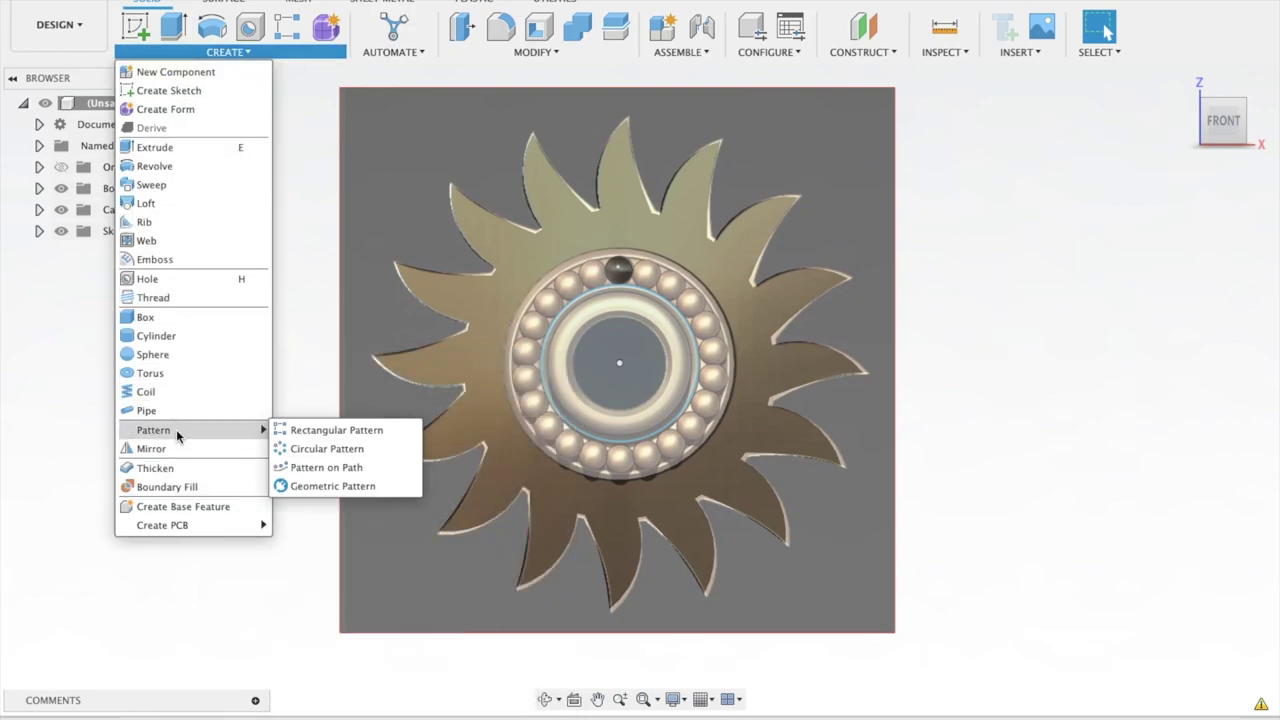
click(302, 451)
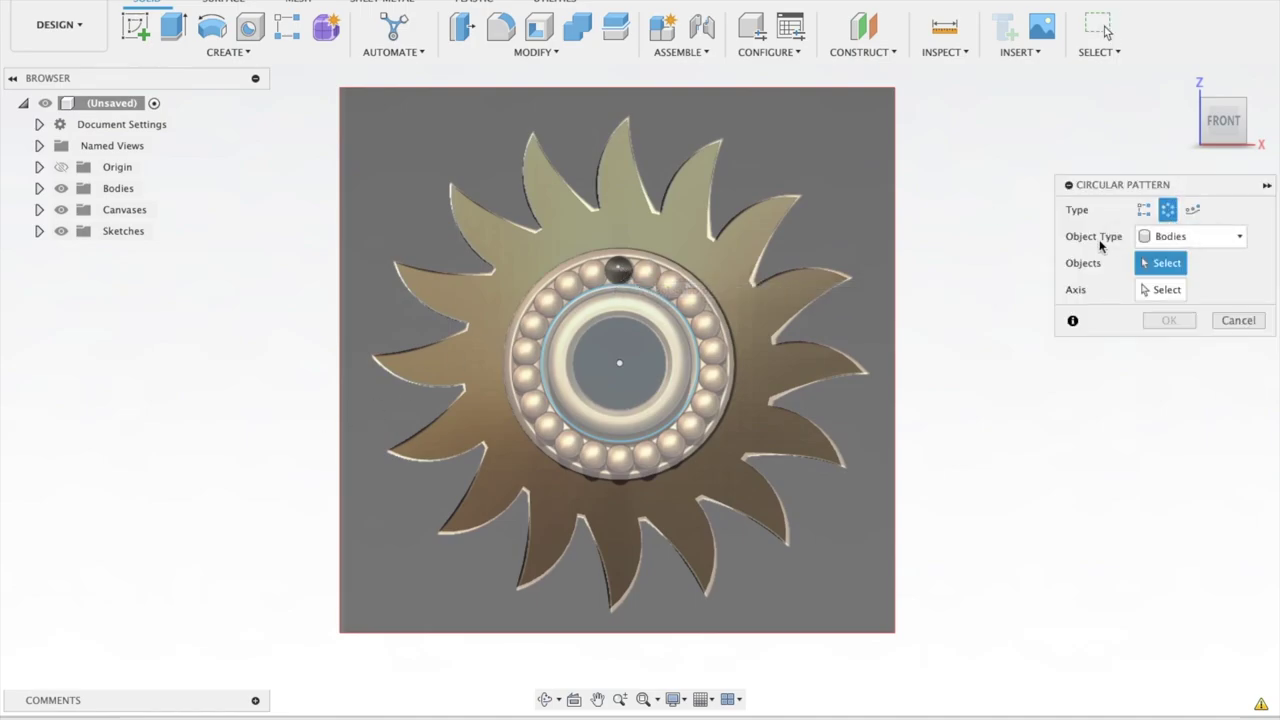
mouse_move(1222, 120)
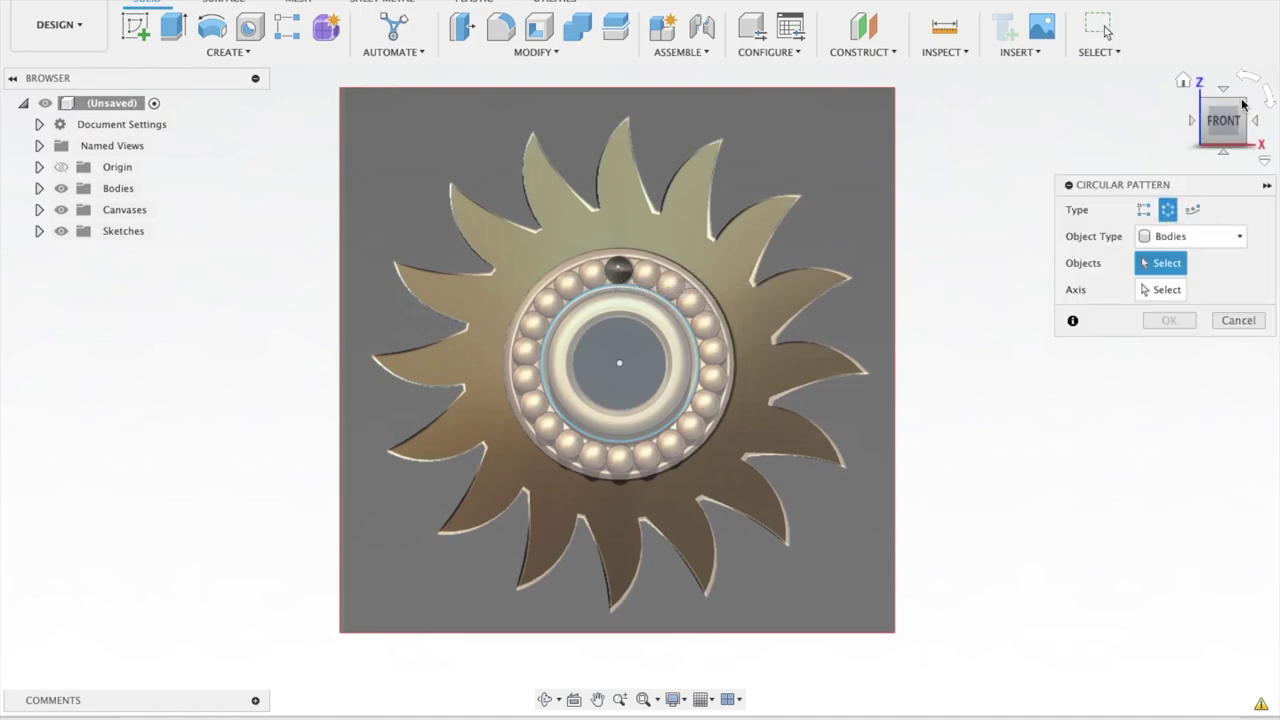
click(1240, 104)
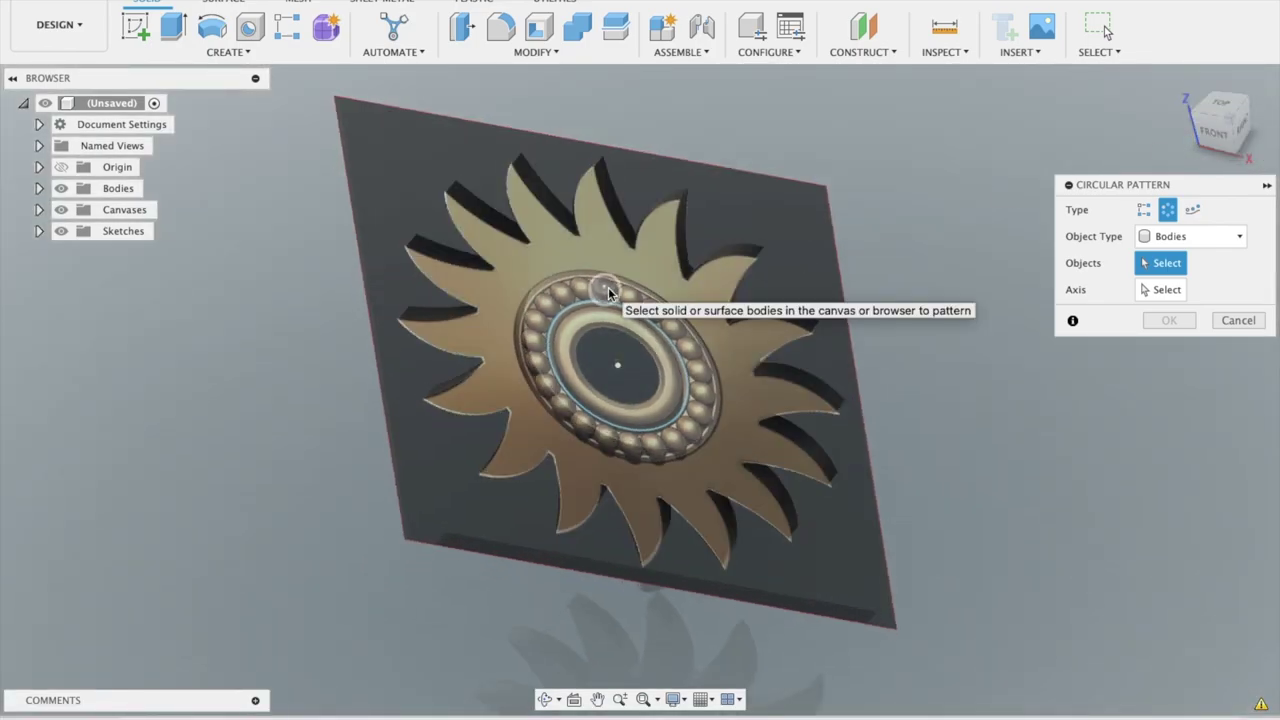
click(606, 289)
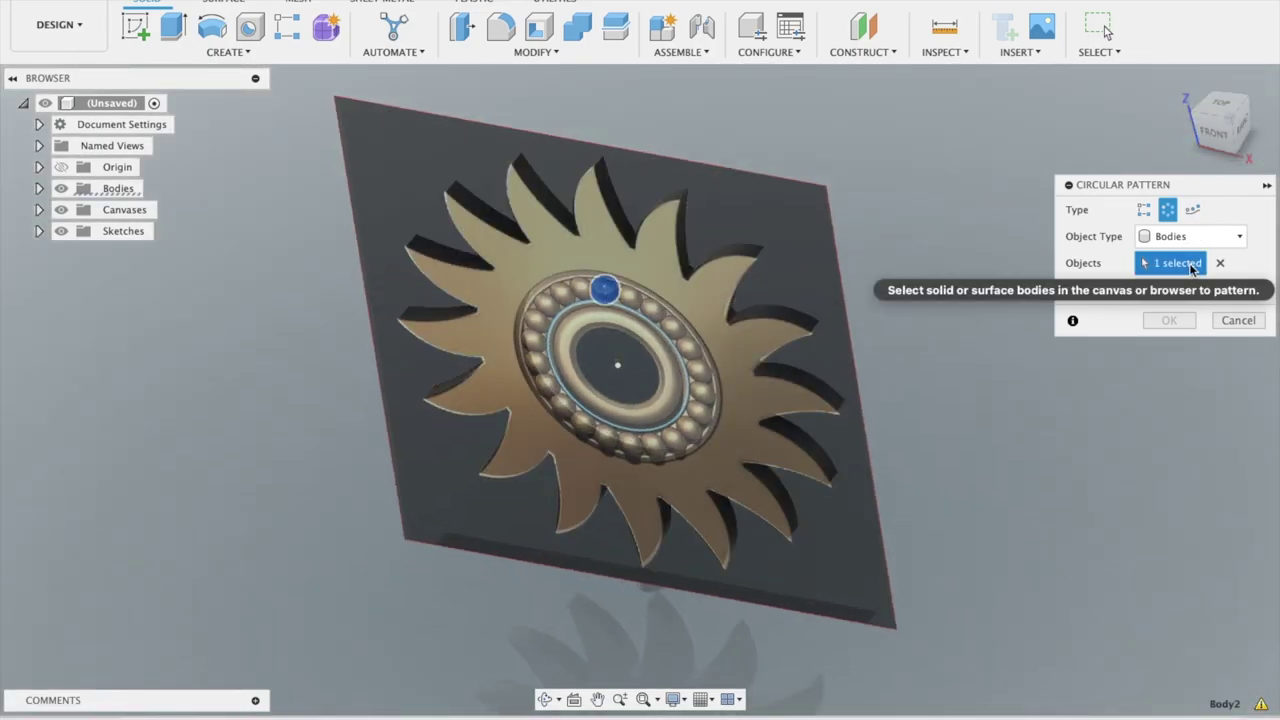
click(1157, 292)
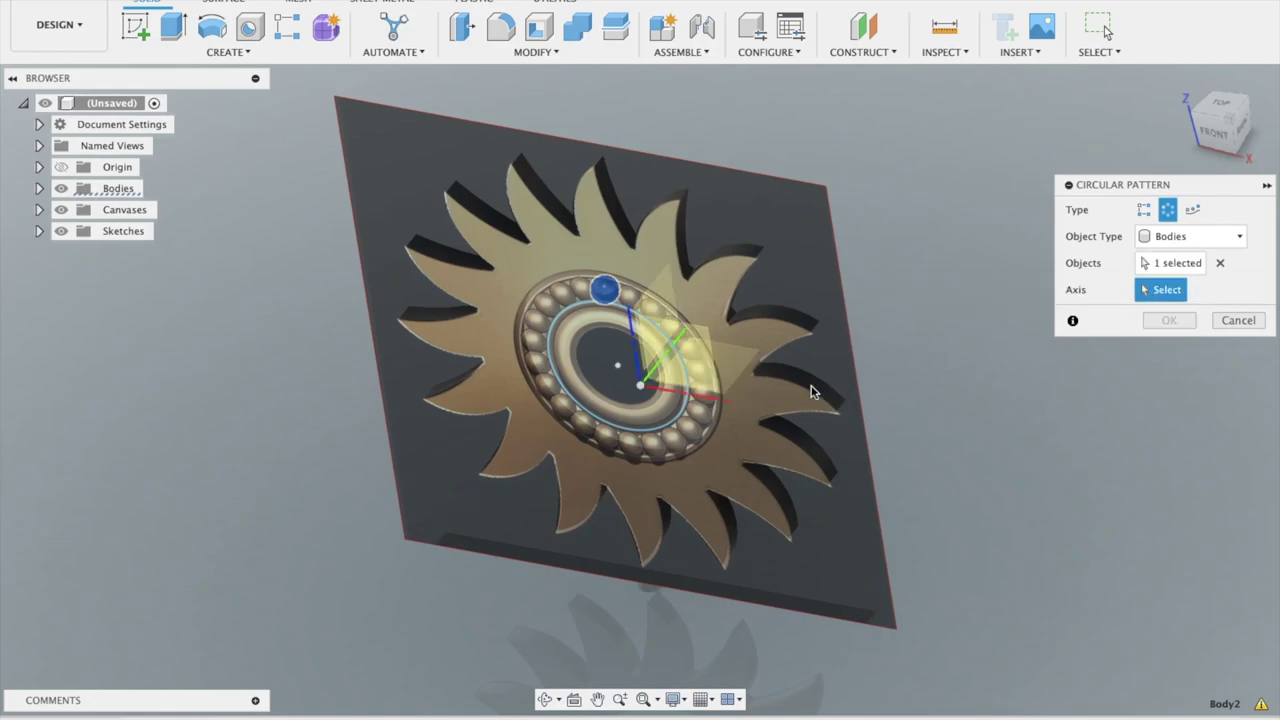
click(678, 425)
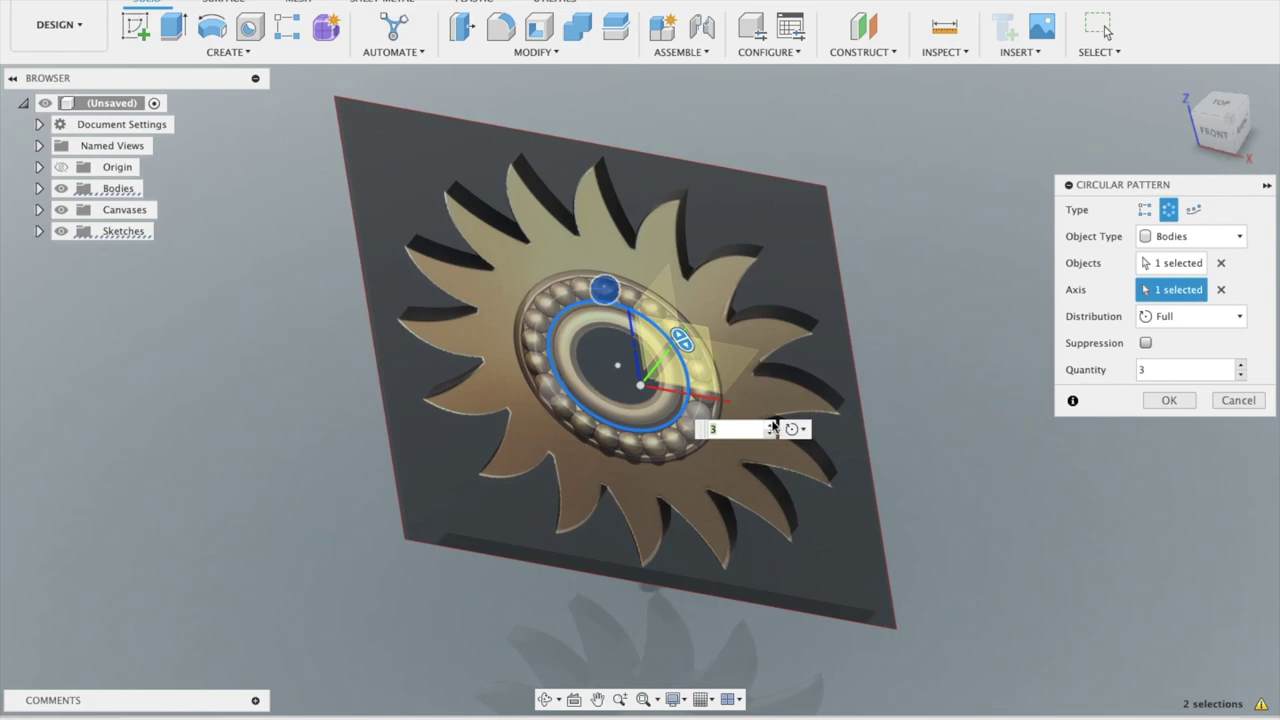
click(1228, 112)
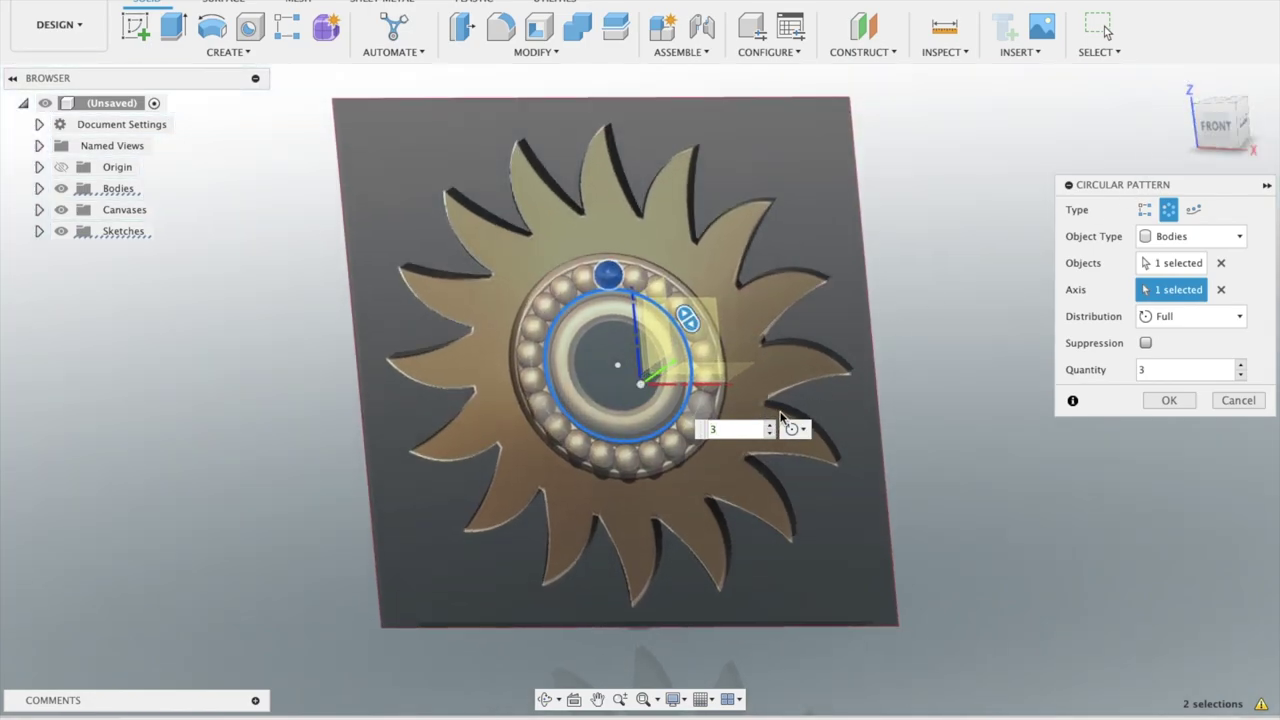
Set the pattern quantity to 22 balls and apply the circular pattern
click(771, 425)
click(771, 425)
click(771, 425)
click(771, 425)
click(771, 425)
click(771, 425)
click(771, 425)
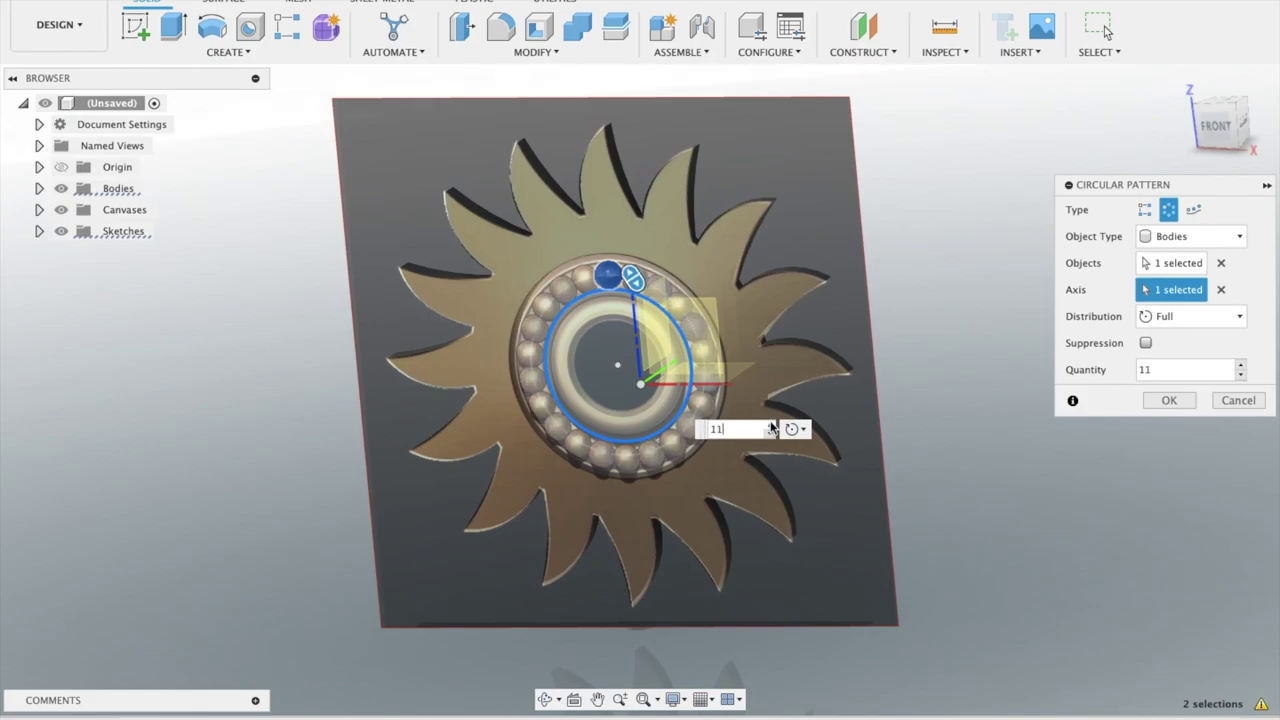
shift+middle_drag(837, 331, 838, 338)
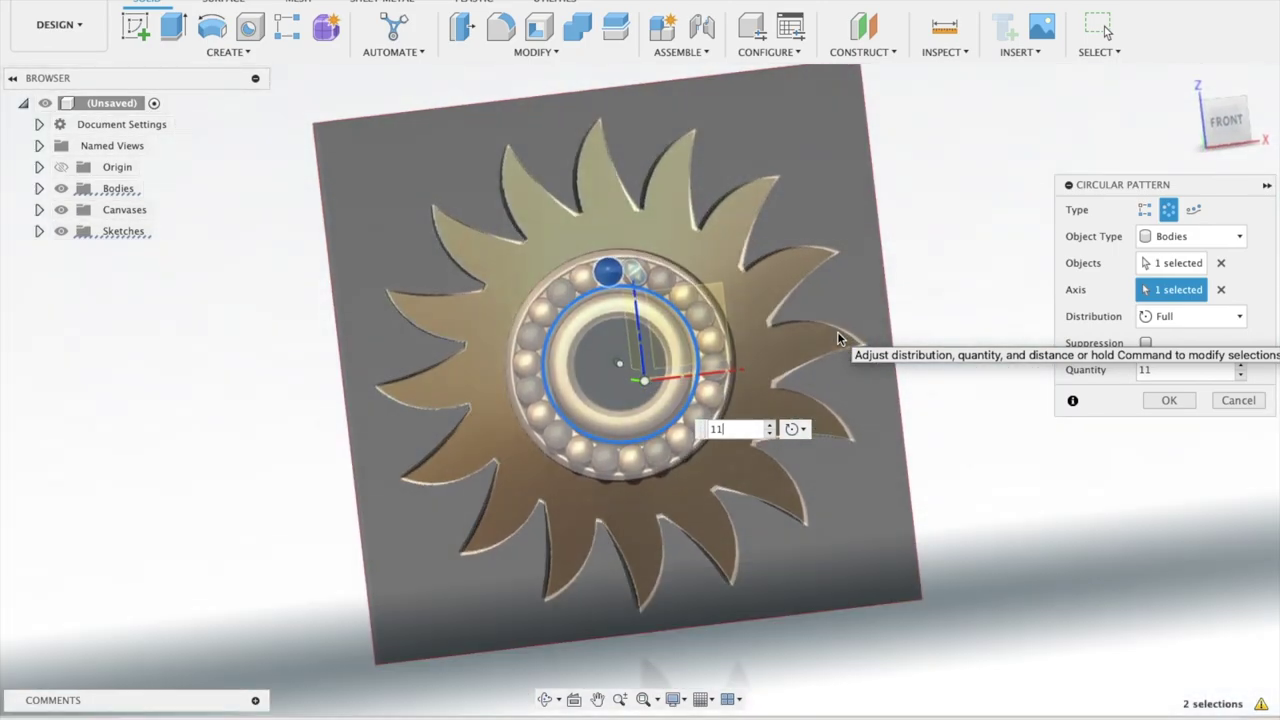
click(771, 425)
click(771, 425)
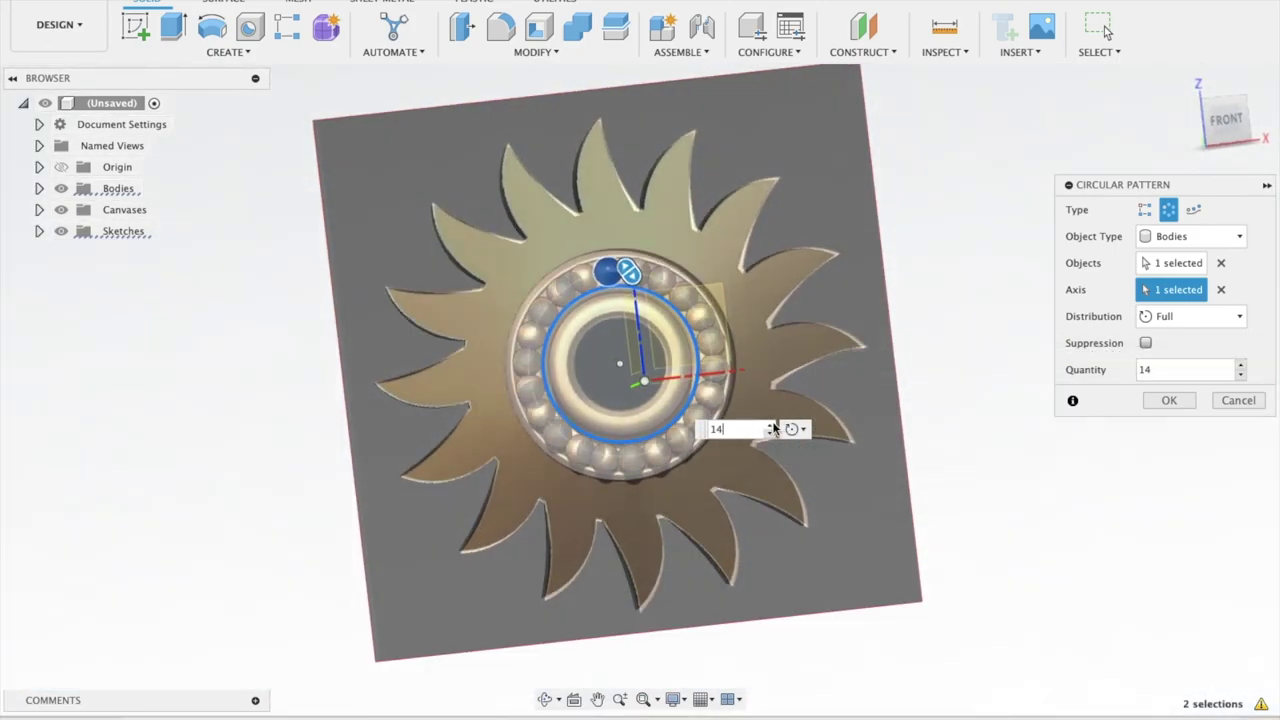
click(771, 425)
click(771, 425)
click(771, 425)
click(771, 425)
click(771, 425)
click(771, 425)
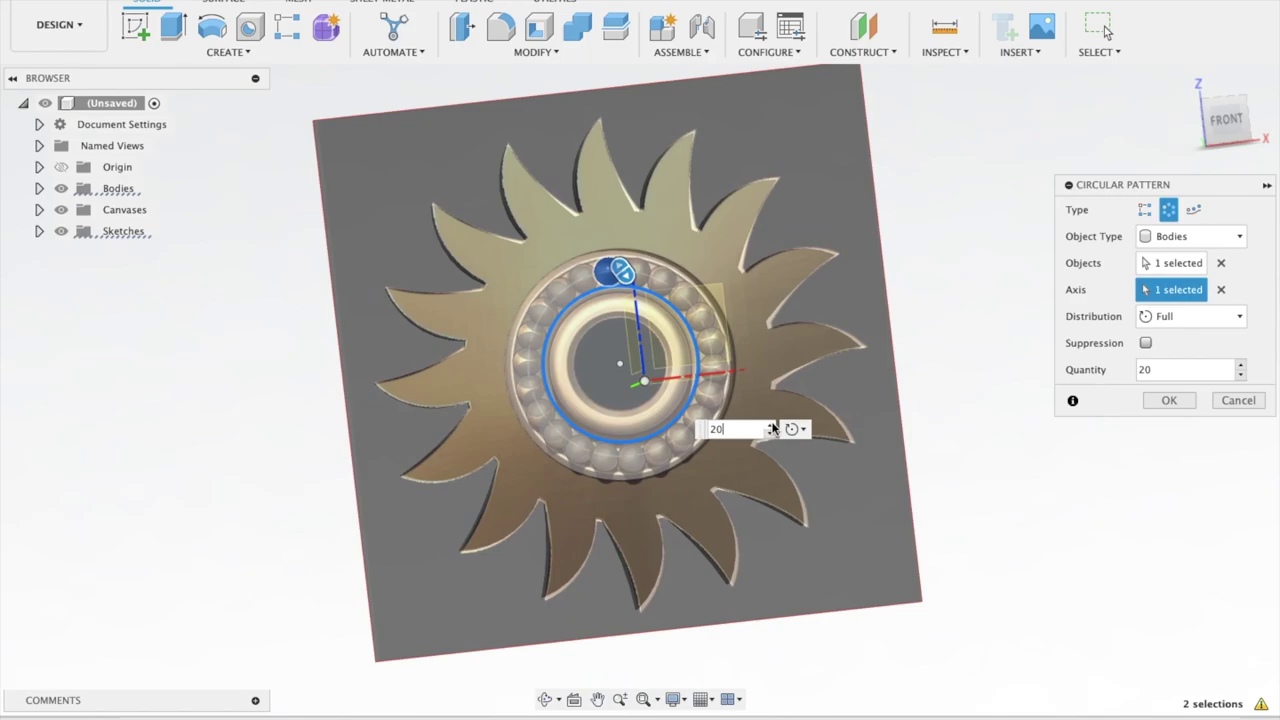
click(771, 434)
click(771, 434)
click(771, 434)
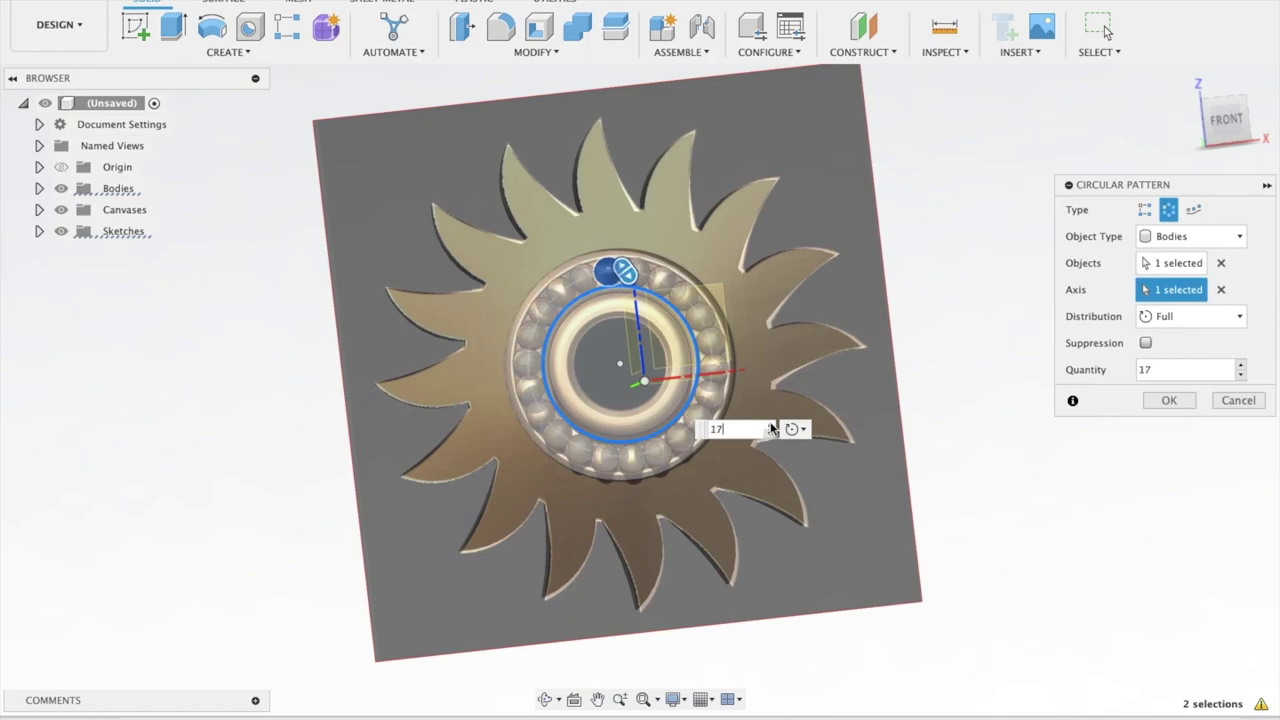
click(771, 425)
click(771, 425)
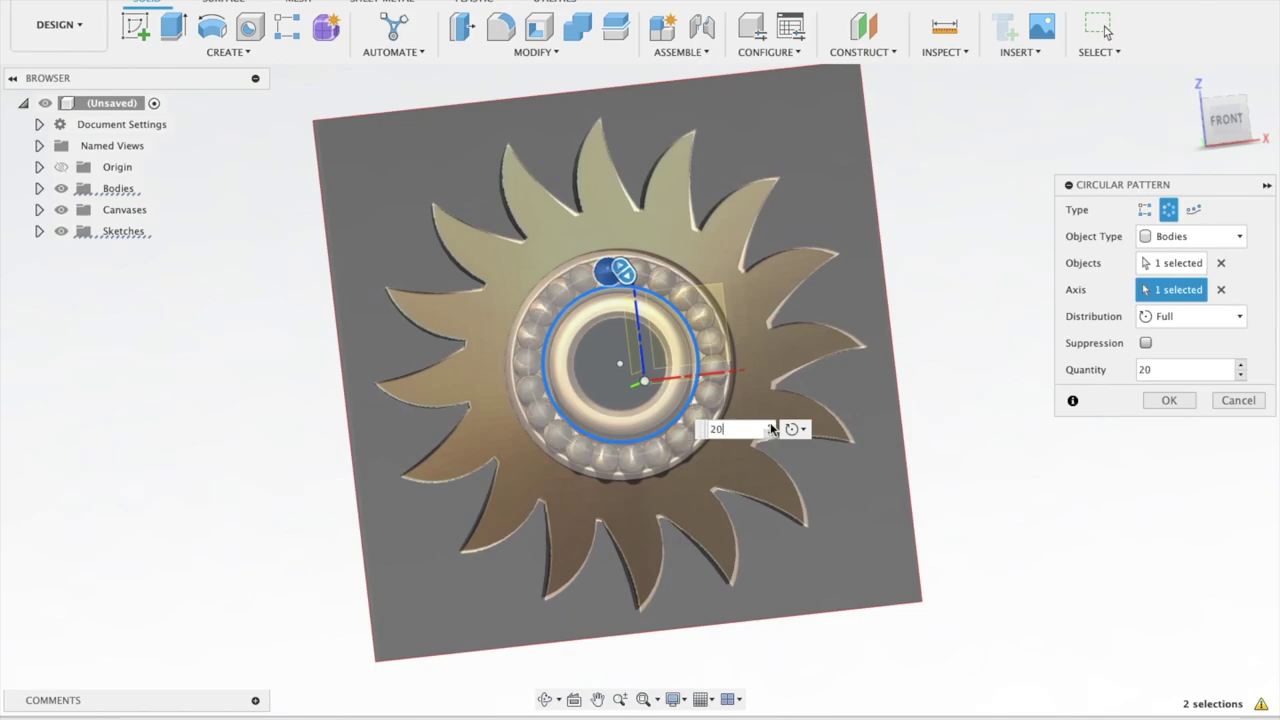
click(771, 425)
click(771, 425)
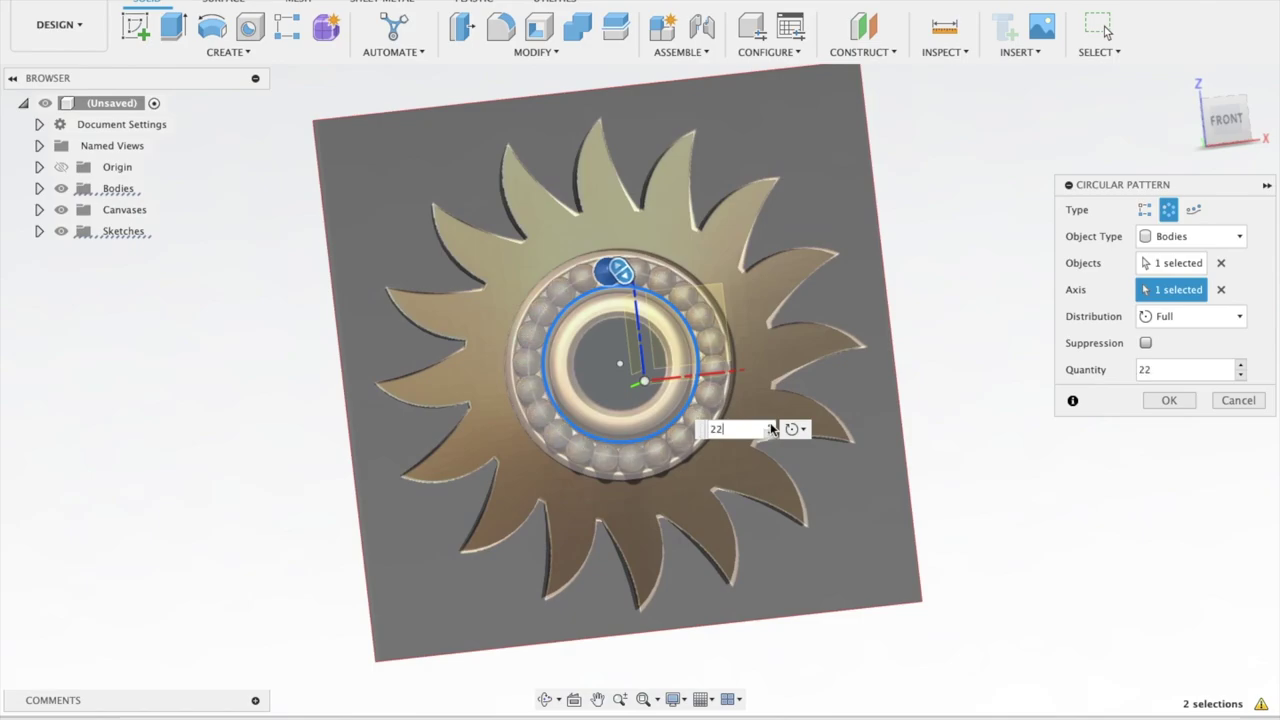
click(1170, 400)
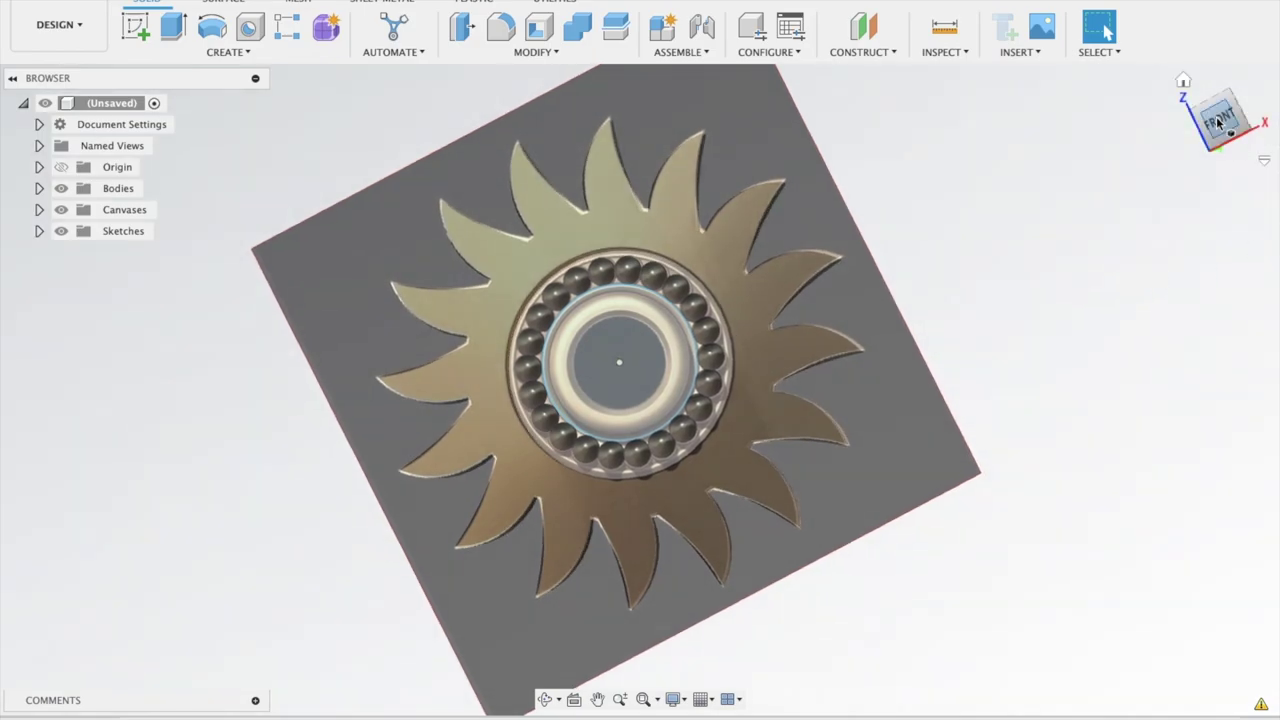
click(1219, 122)
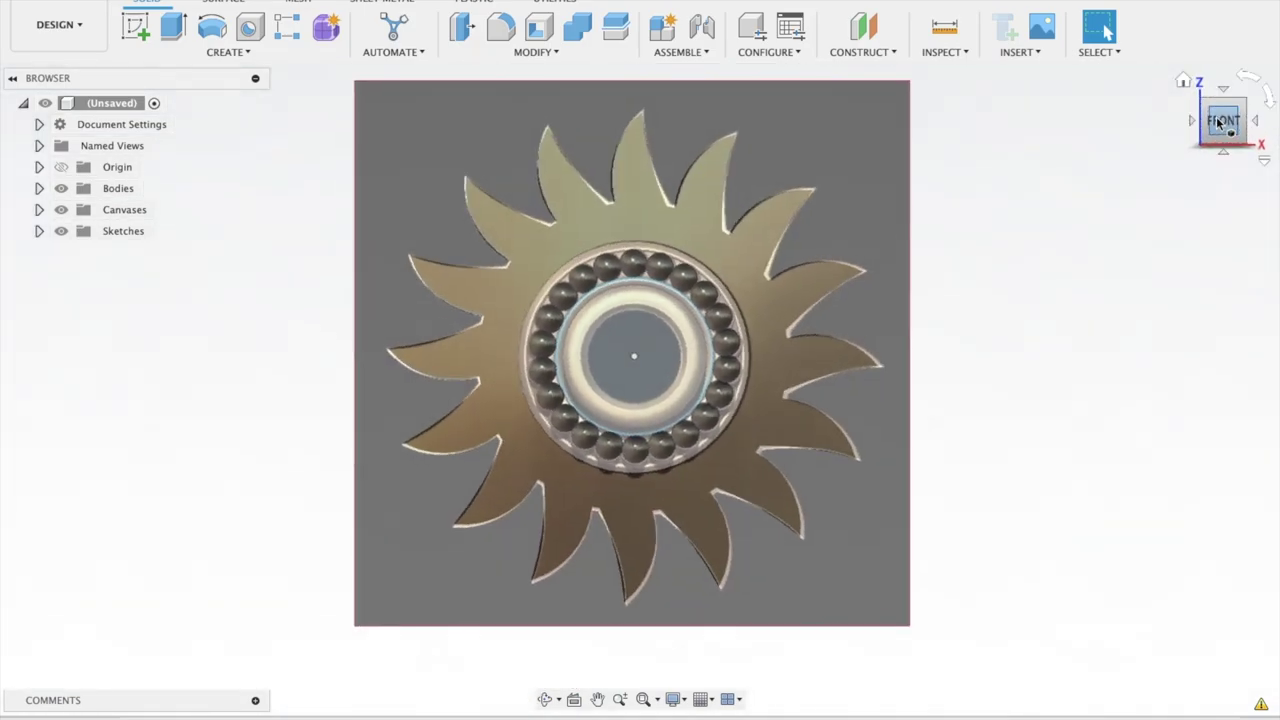
drag(1219, 122, 1205, 138)
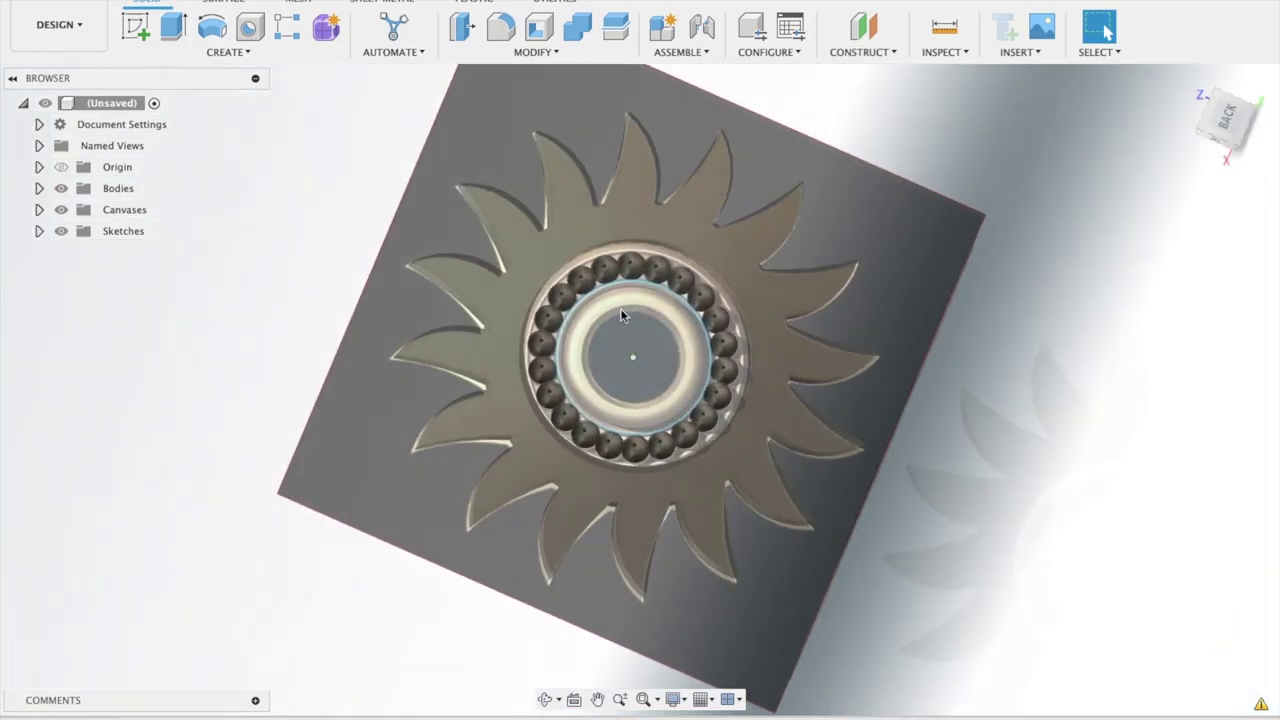
Extrude the inner circle profile 0.20 in as a new hub body
click(578, 318)
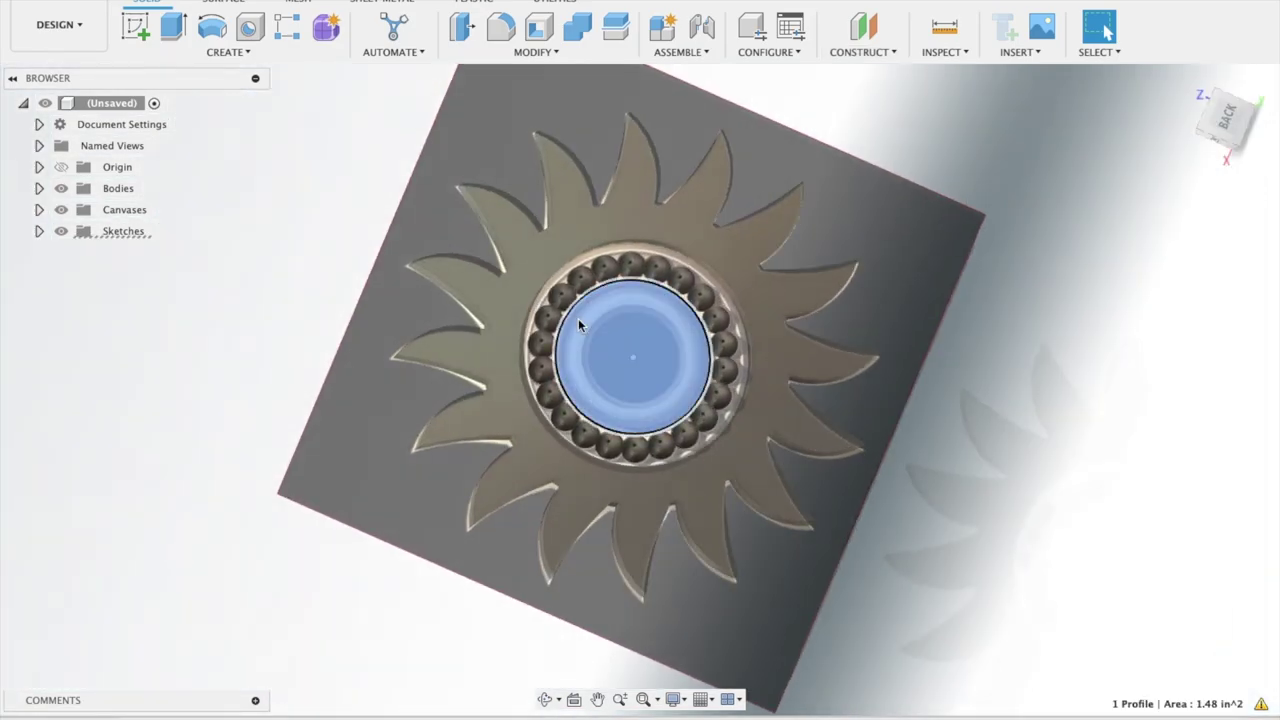
click(180, 38)
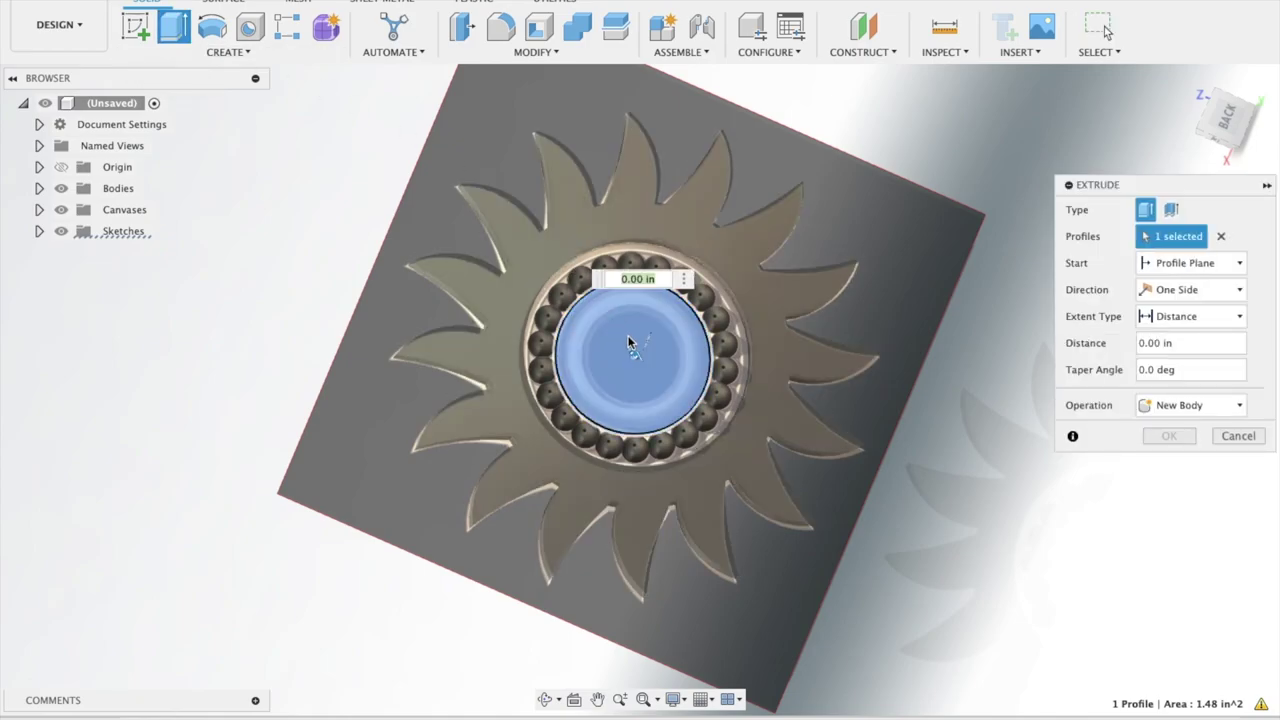
drag(634, 356, 637, 349)
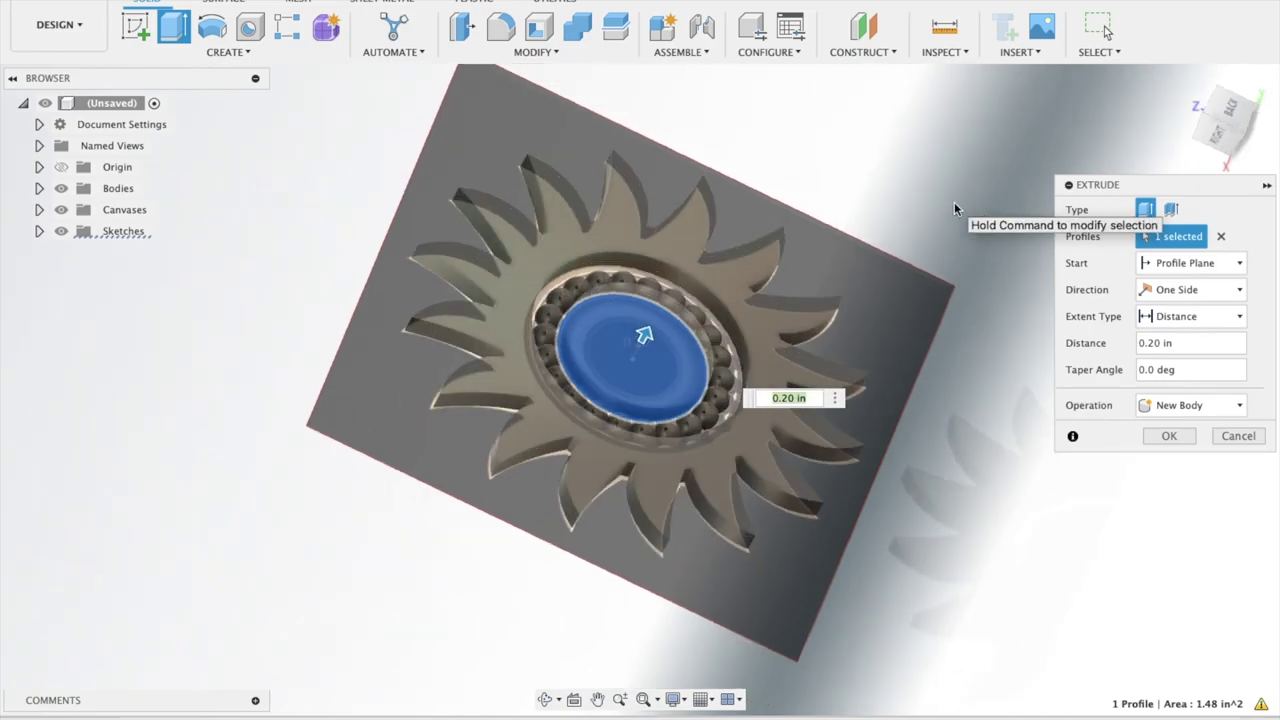
shift+scroll(954, 202, down, 5)
shift+scroll(954, 208, up, 3)
shift+scroll(954, 208, up, 3)
shift+scroll(954, 208, up, 2)
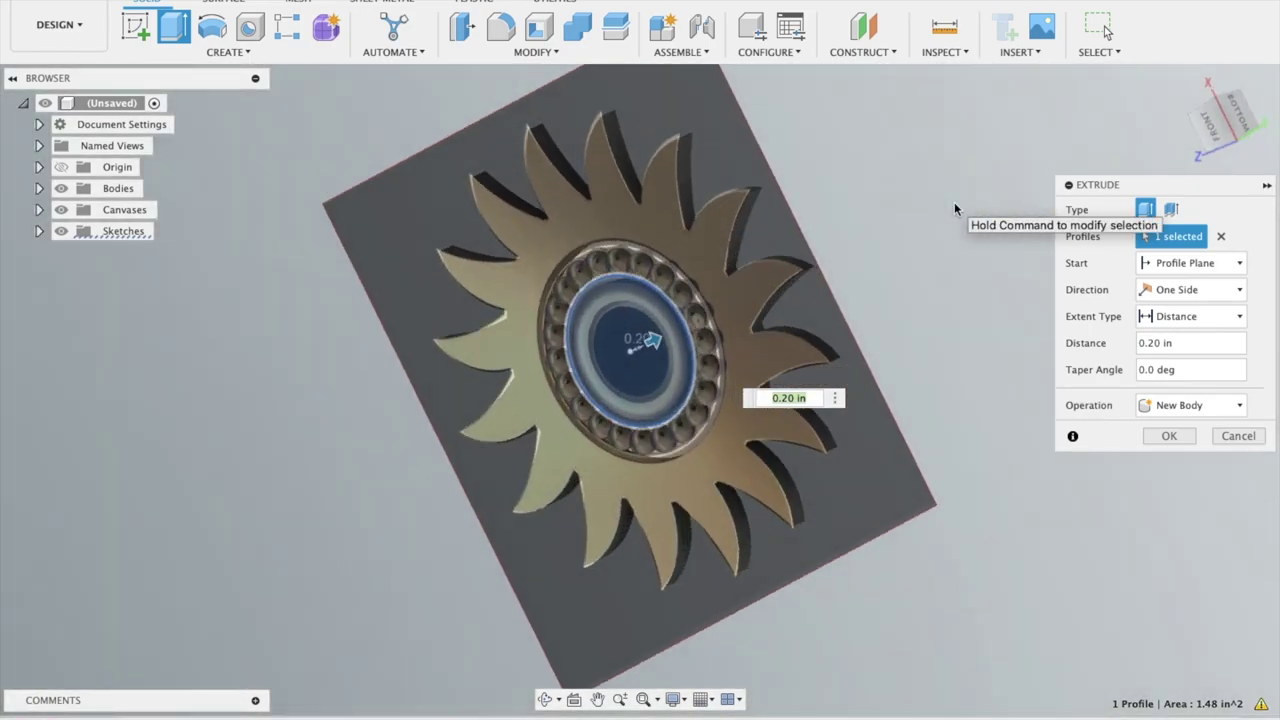
shift+scroll(954, 208, up, 1)
shift+scroll(954, 202, up, 1)
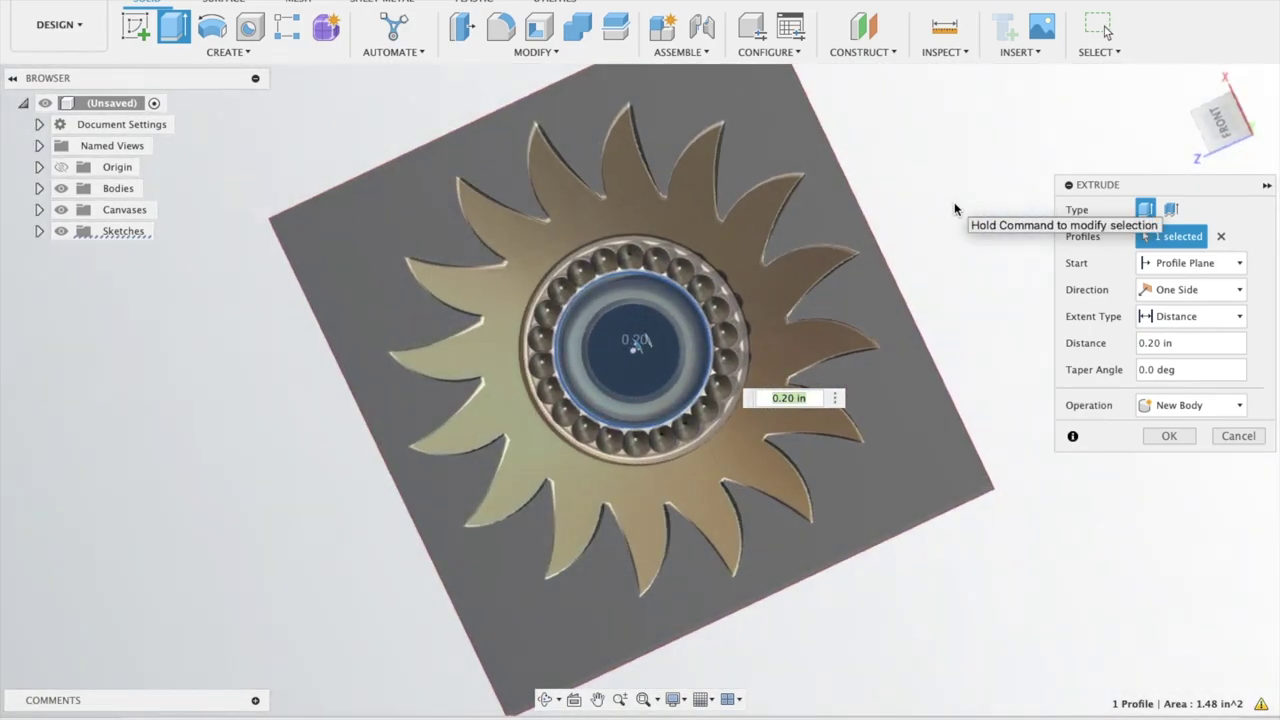
click(1175, 437)
Zoom and orbit the model to inspect the new hub face-on
shift+scroll(1094, 368, down, 3)
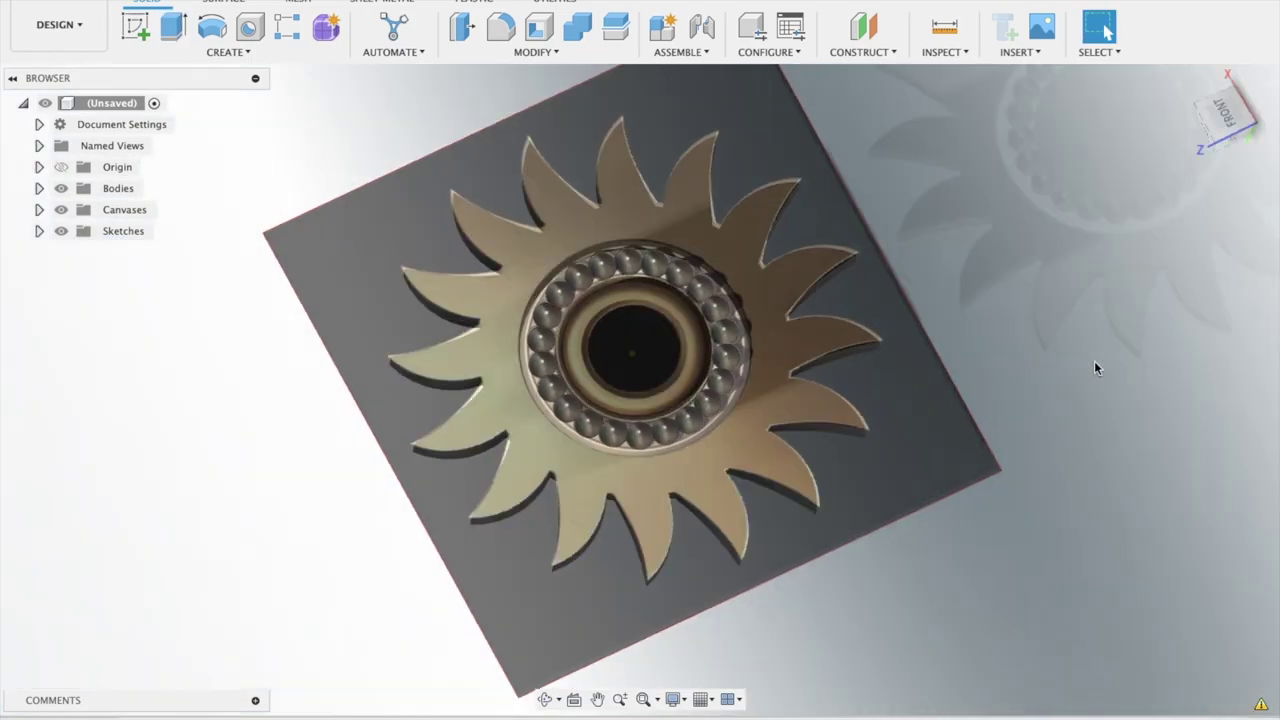
shift+scroll(1094, 368, down, 3)
shift+scroll(1094, 368, up, 3)
shift+scroll(1094, 368, up, 2)
shift+scroll(1094, 368, down, 1)
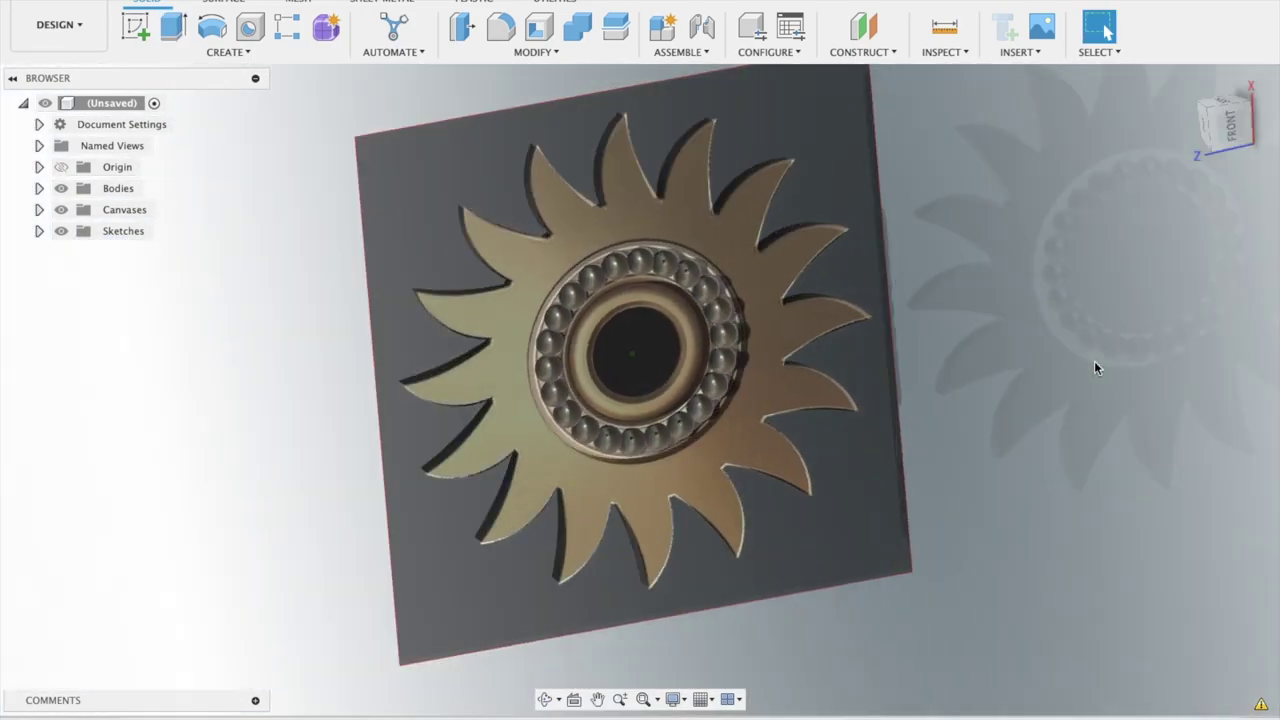
shift+scroll(1094, 368, up, 1)
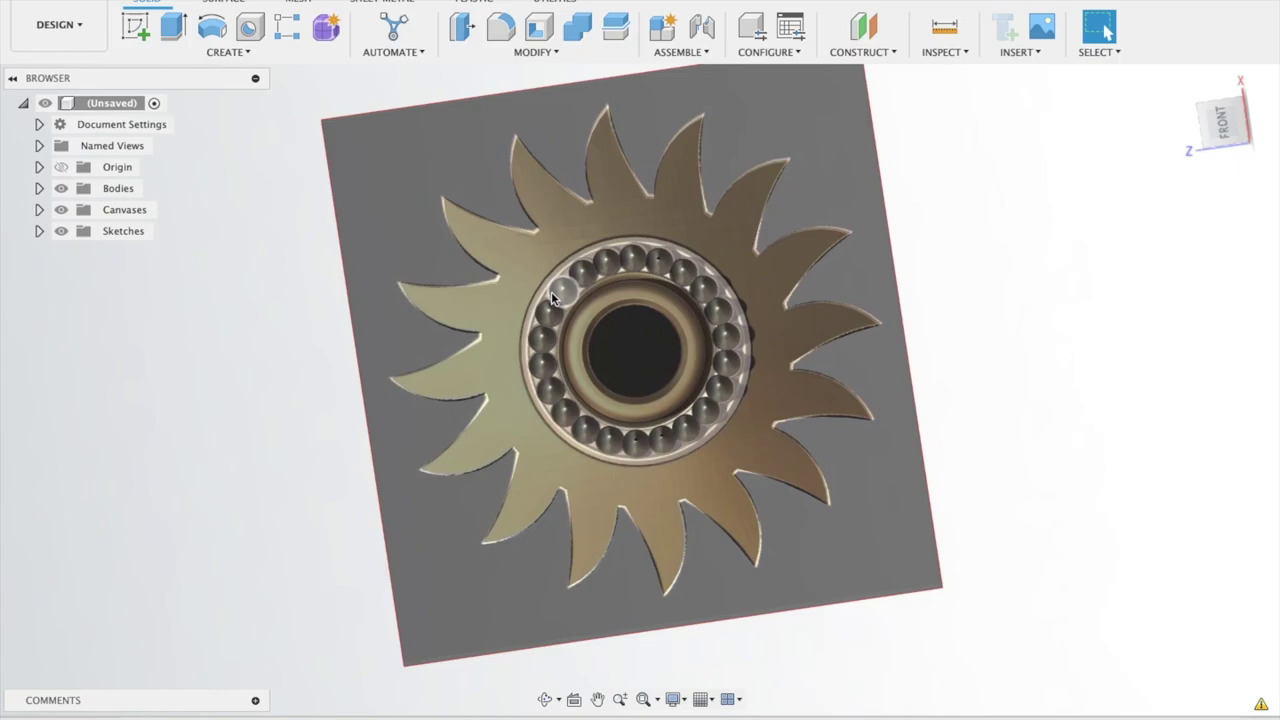
shift+scroll(842, 163, down, 3)
shift+scroll(842, 163, down, 3)
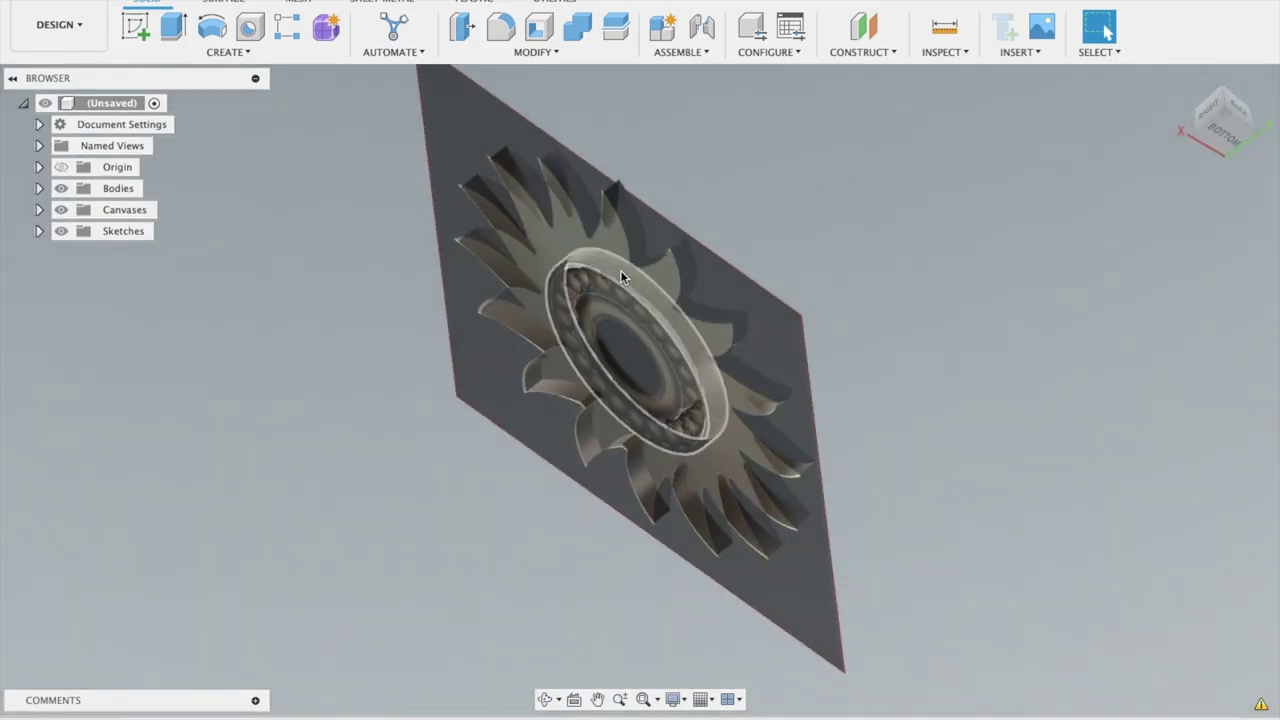
shift+middle_drag(620, 277, 900, 177)
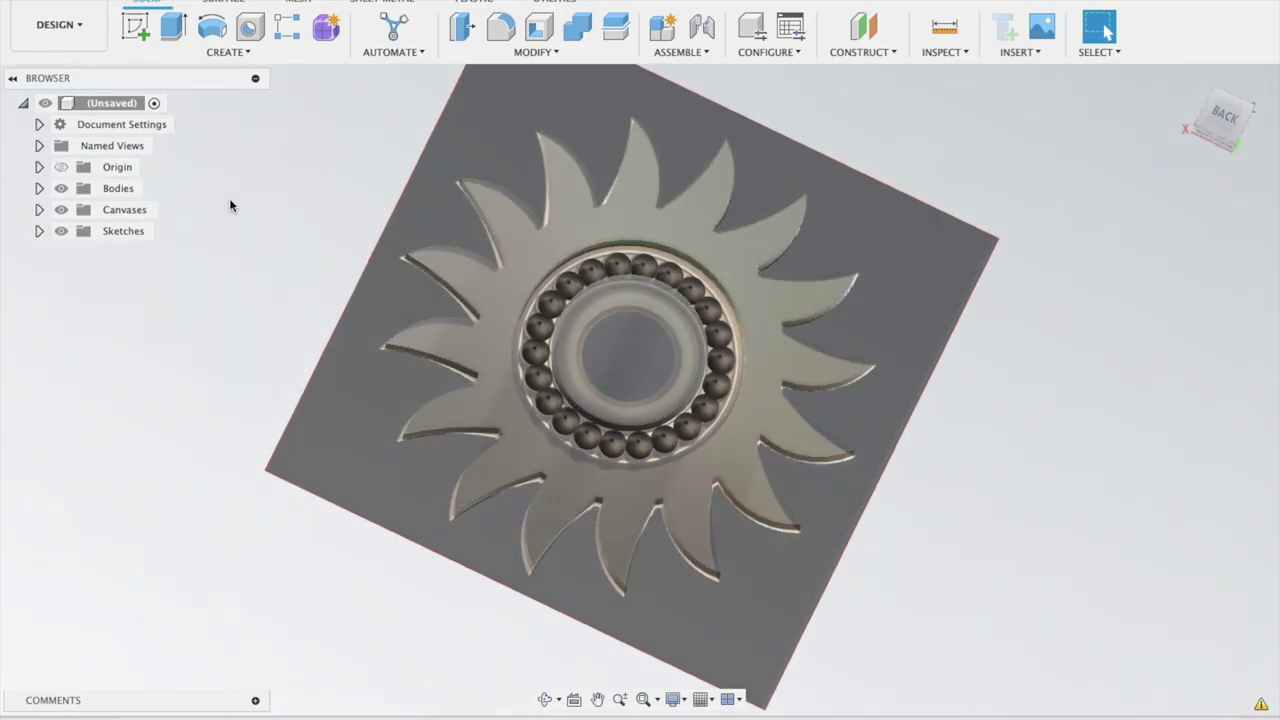
Show Sketch1 and Sketch2, then extrude the bearing ring profile 0.02 in, joined to the body
click(172, 27)
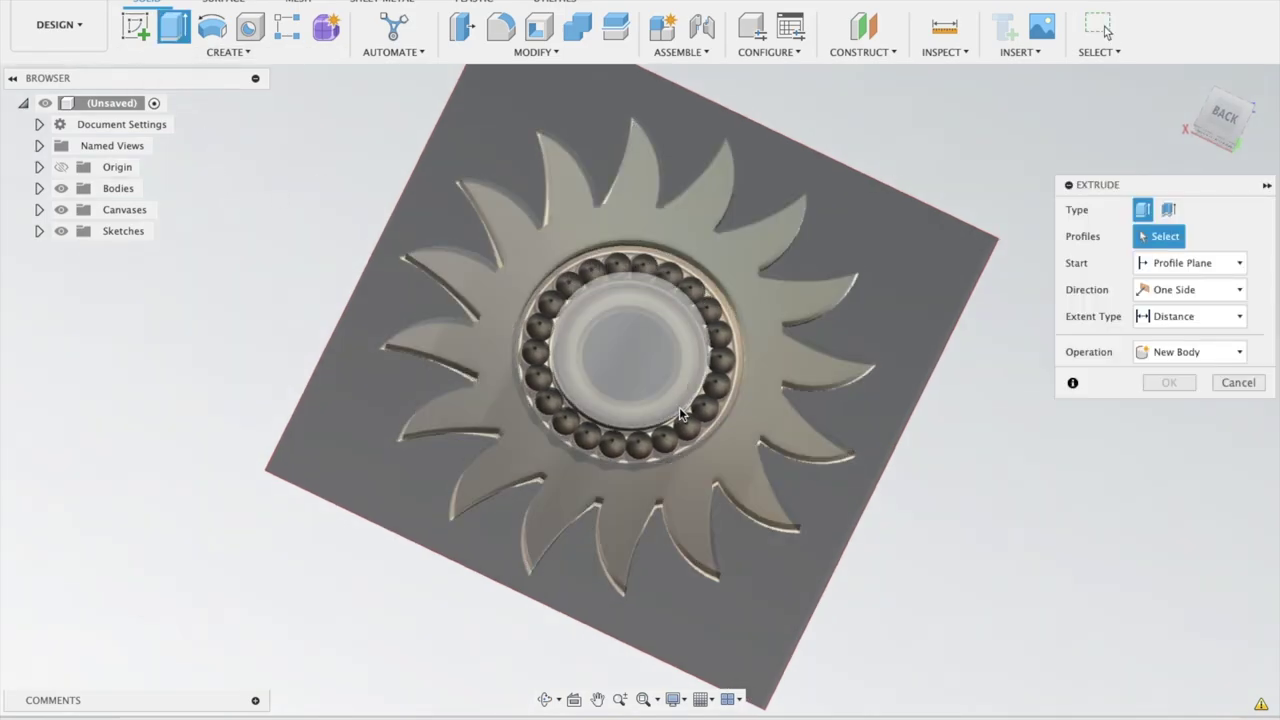
click(38, 231)
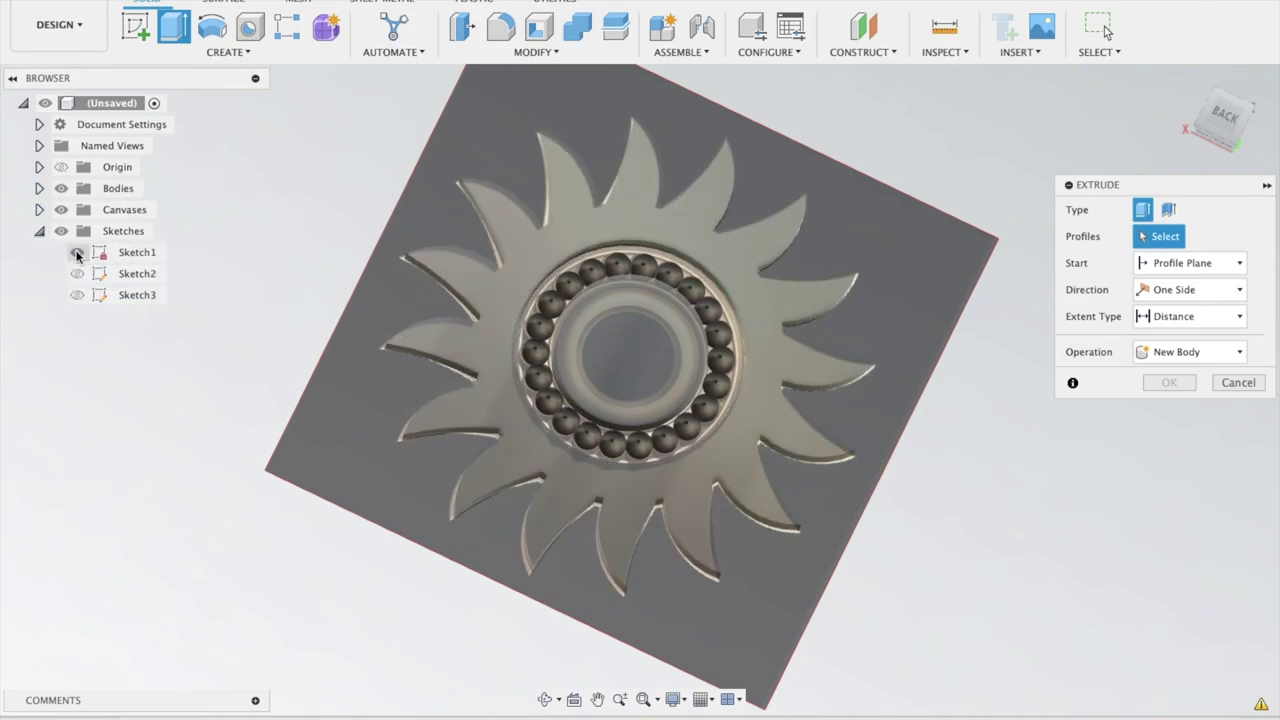
click(77, 253)
click(78, 274)
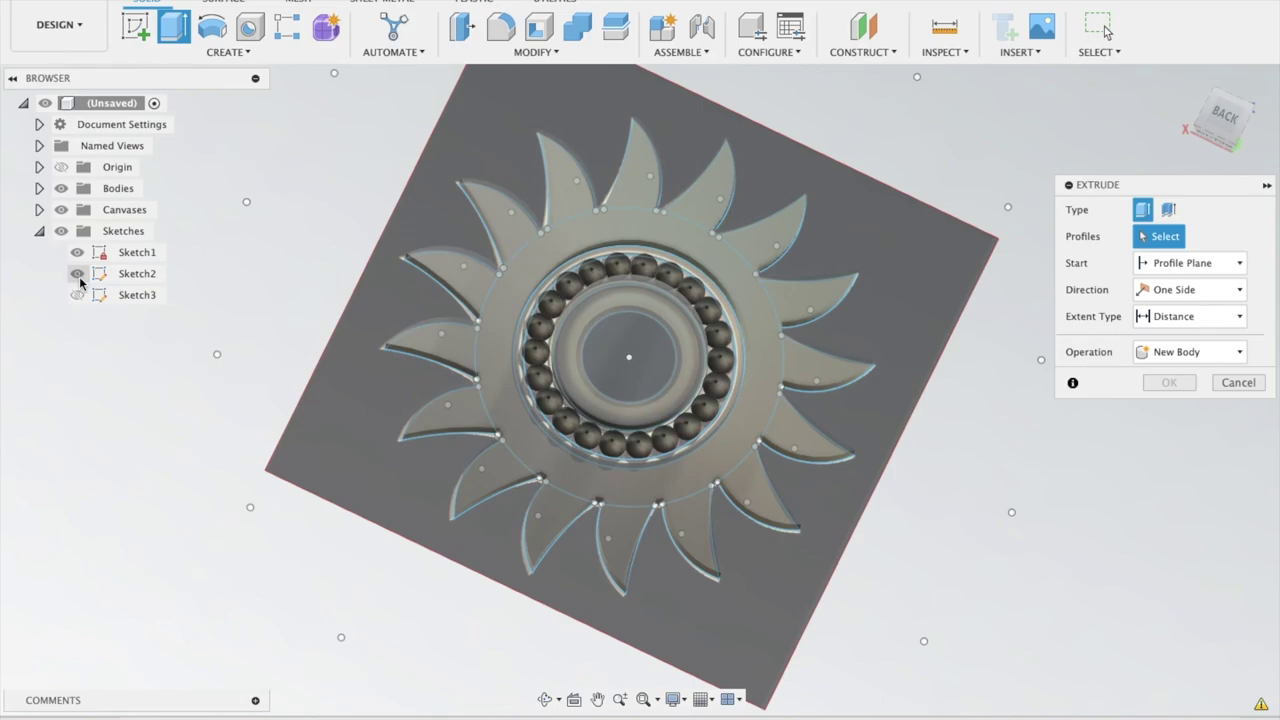
click(561, 287)
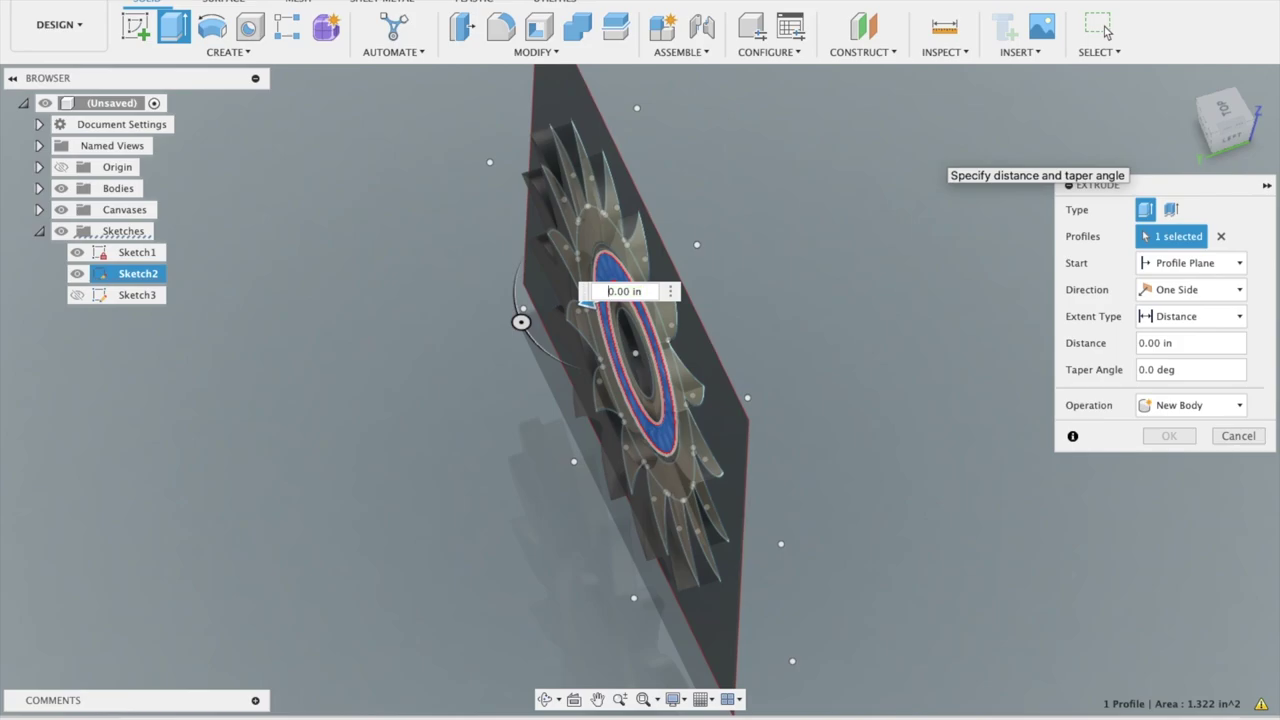
key(BackSpace)
text(2)
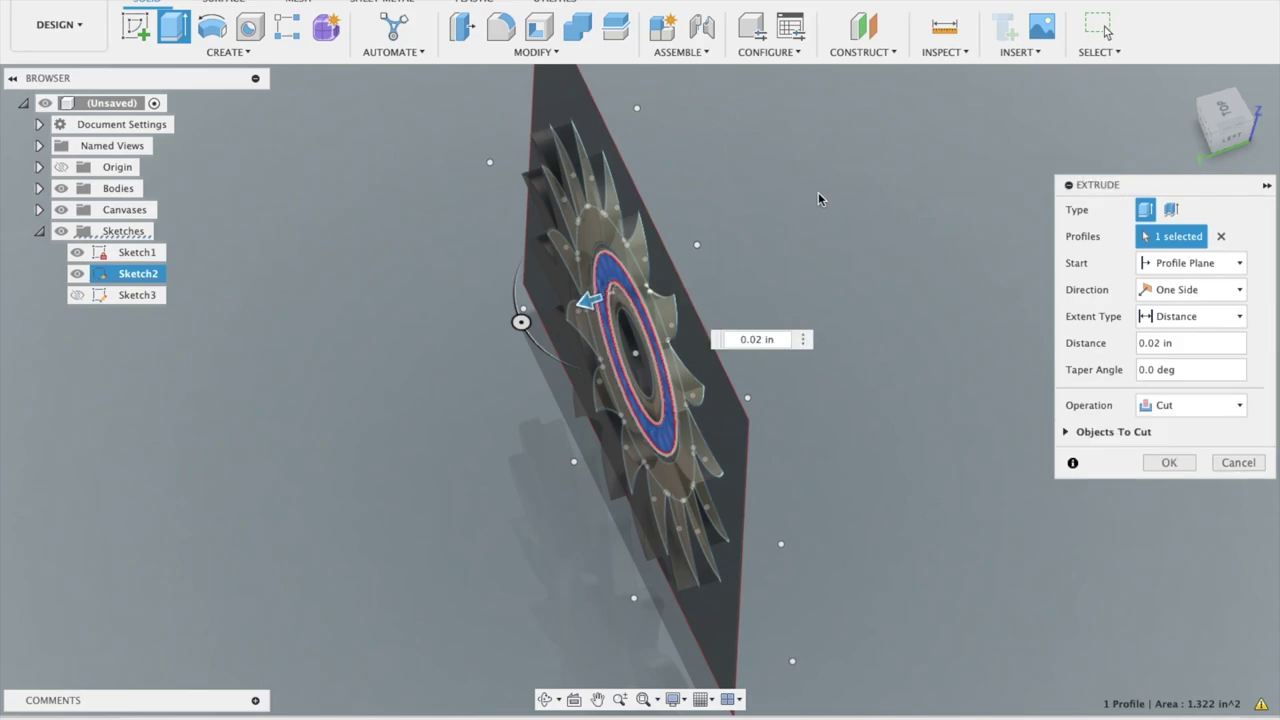
click(1152, 408)
click(1155, 428)
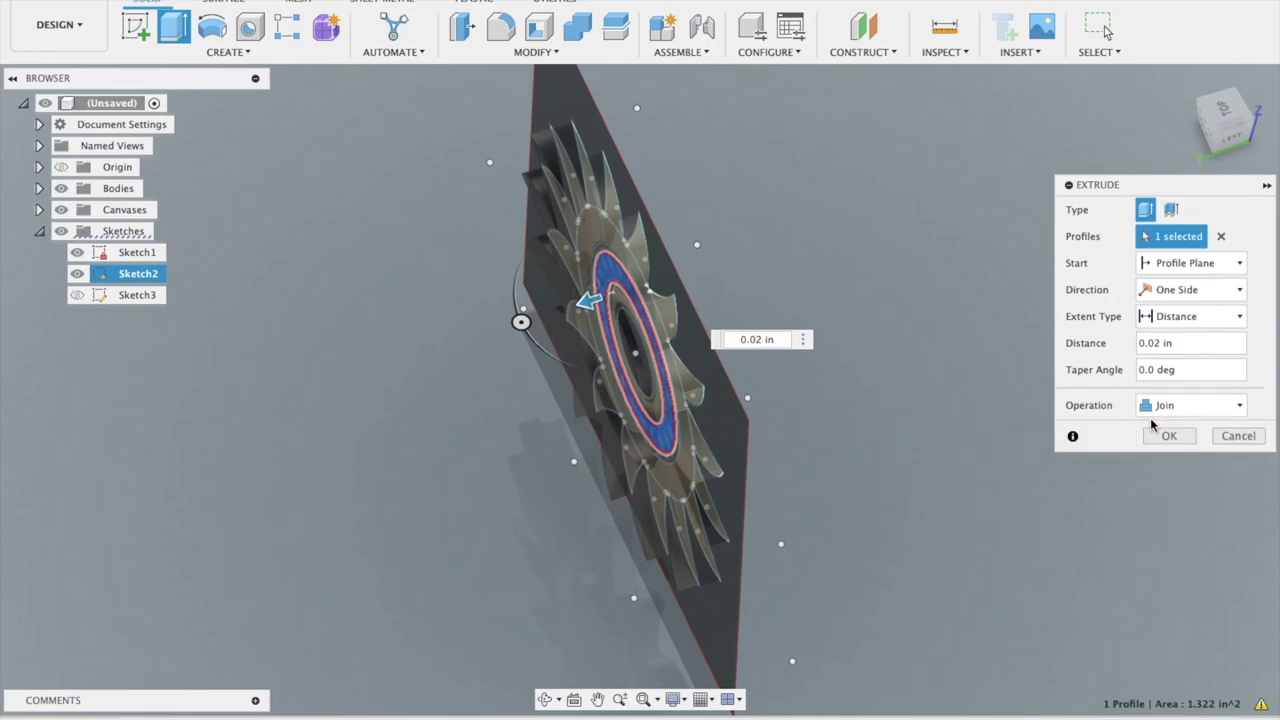
click(1168, 437)
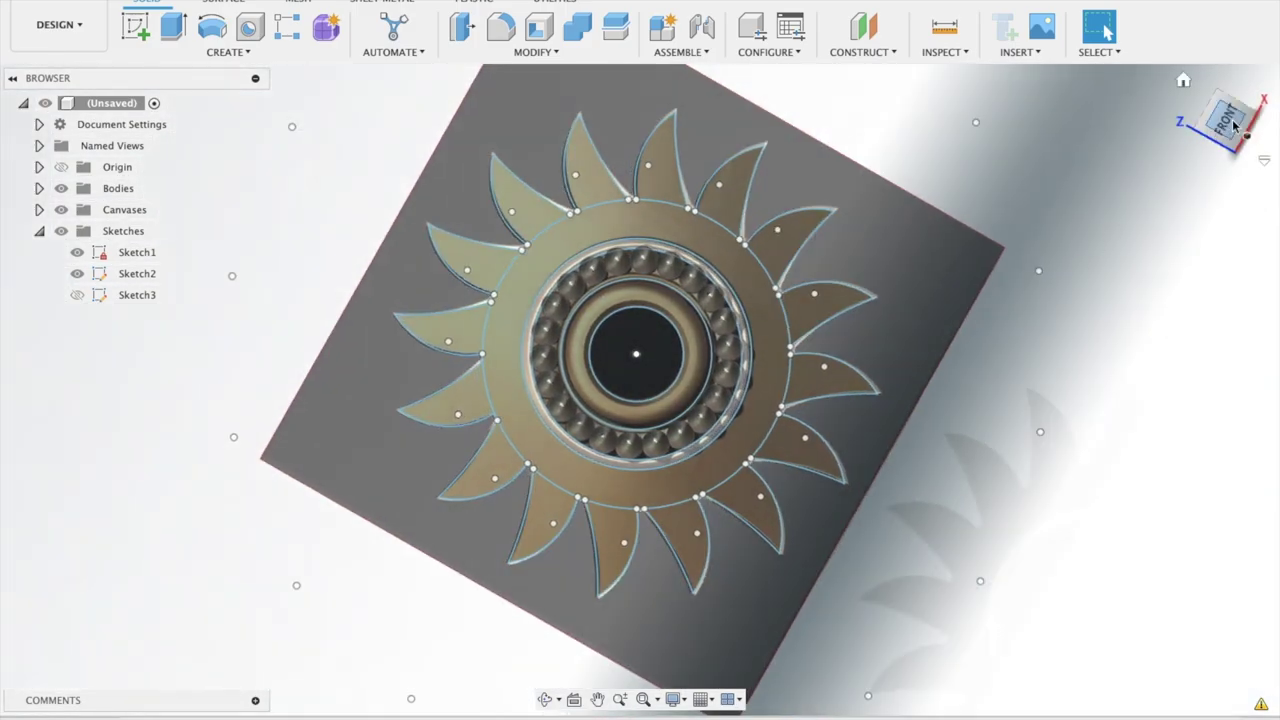
Cut a 1.10 in hole at the hub's centre sketch point, then hide the canvas
click(1228, 120)
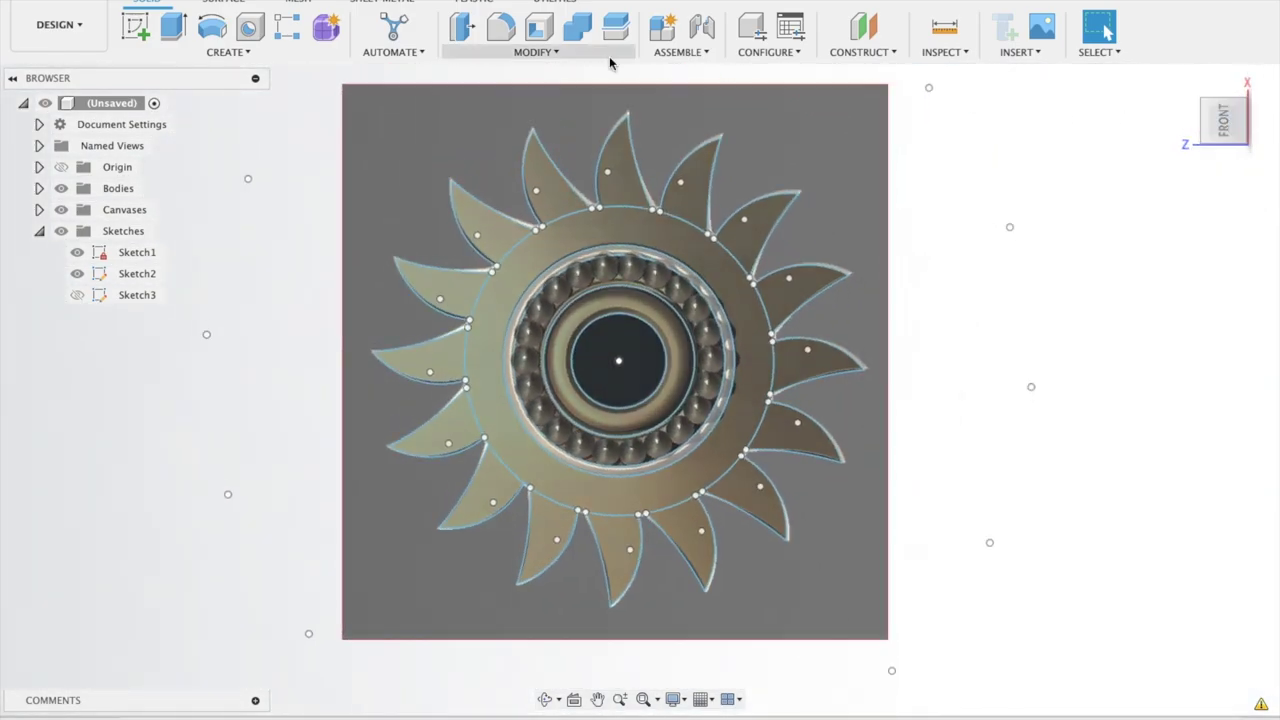
click(250, 30)
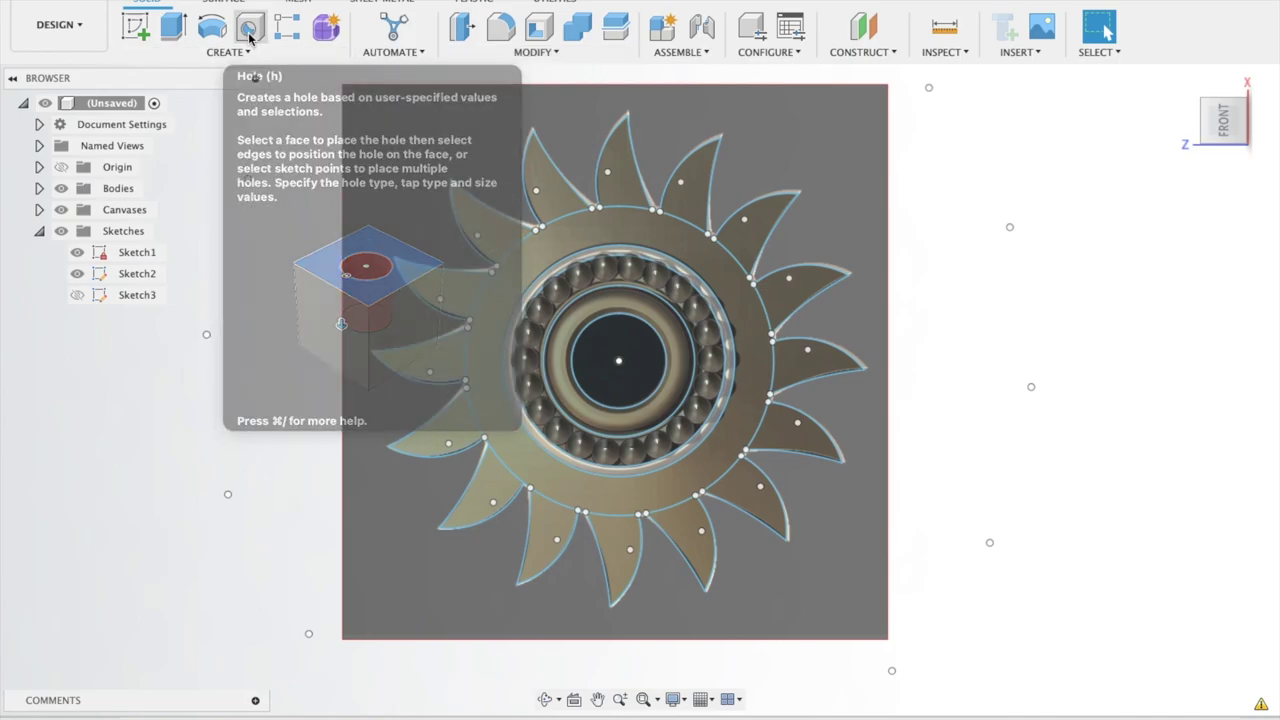
click(619, 364)
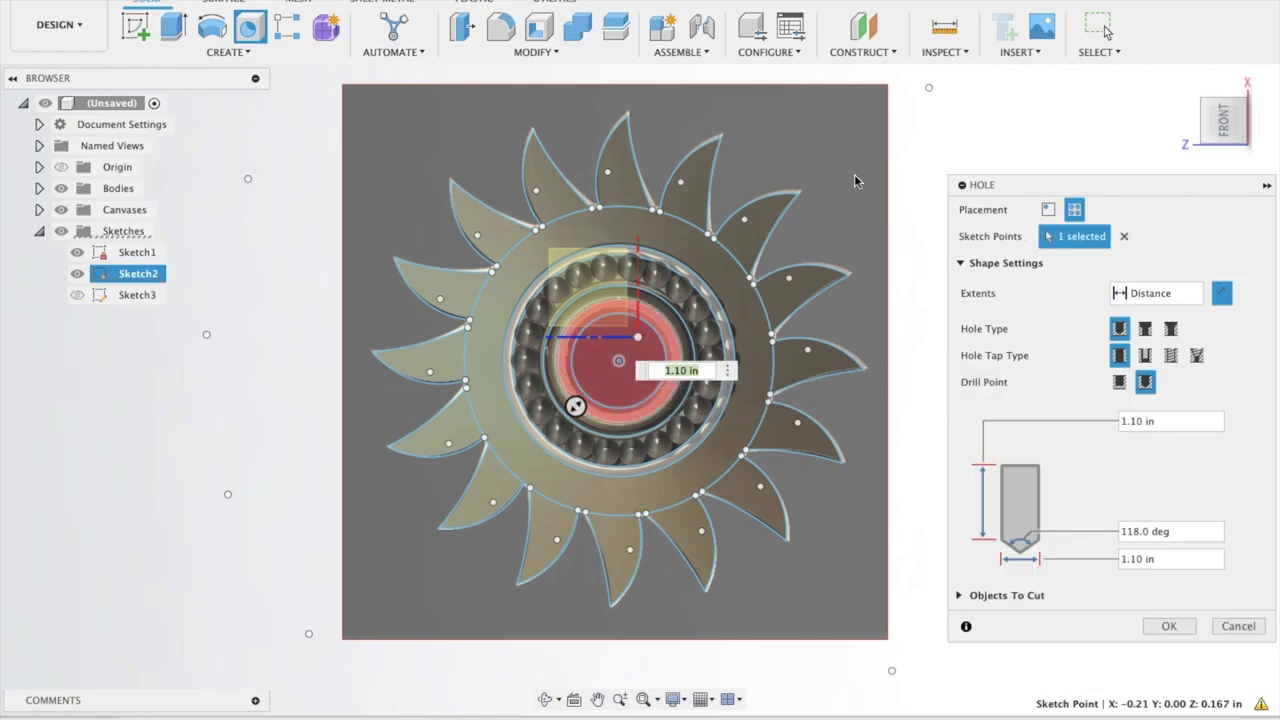
shift+middle_drag(854, 174, 855, 181)
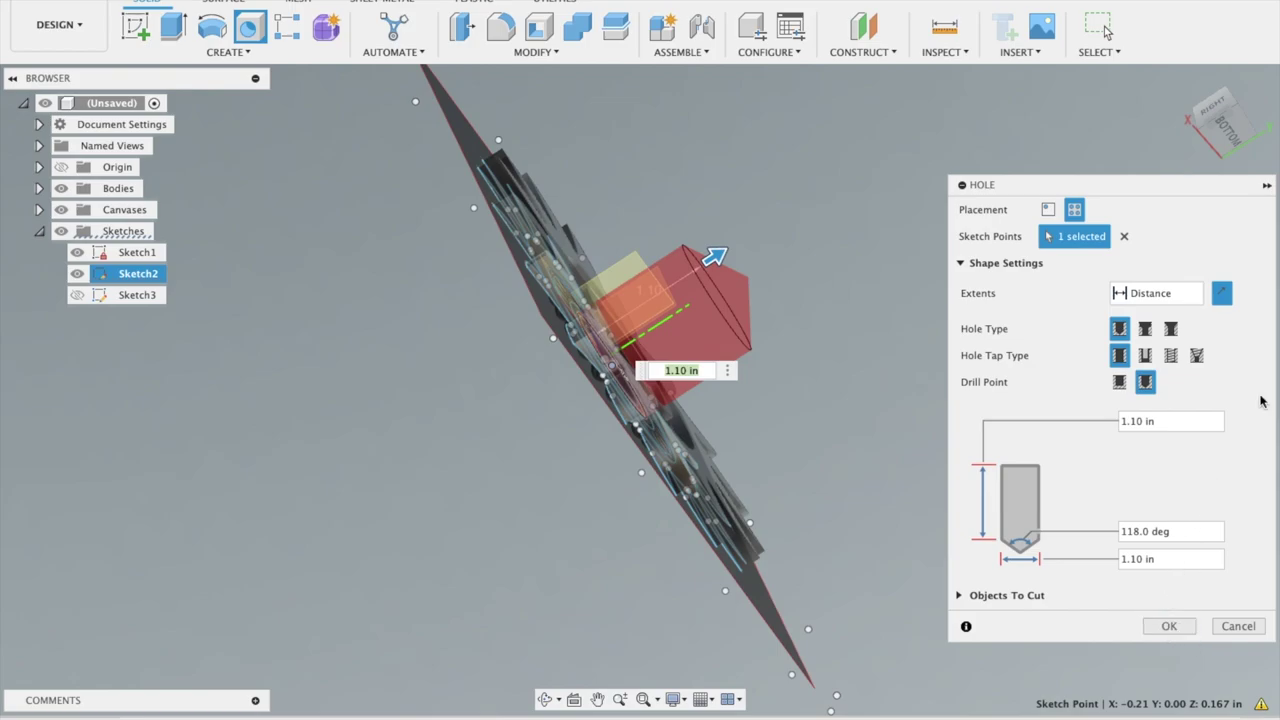
click(1169, 627)
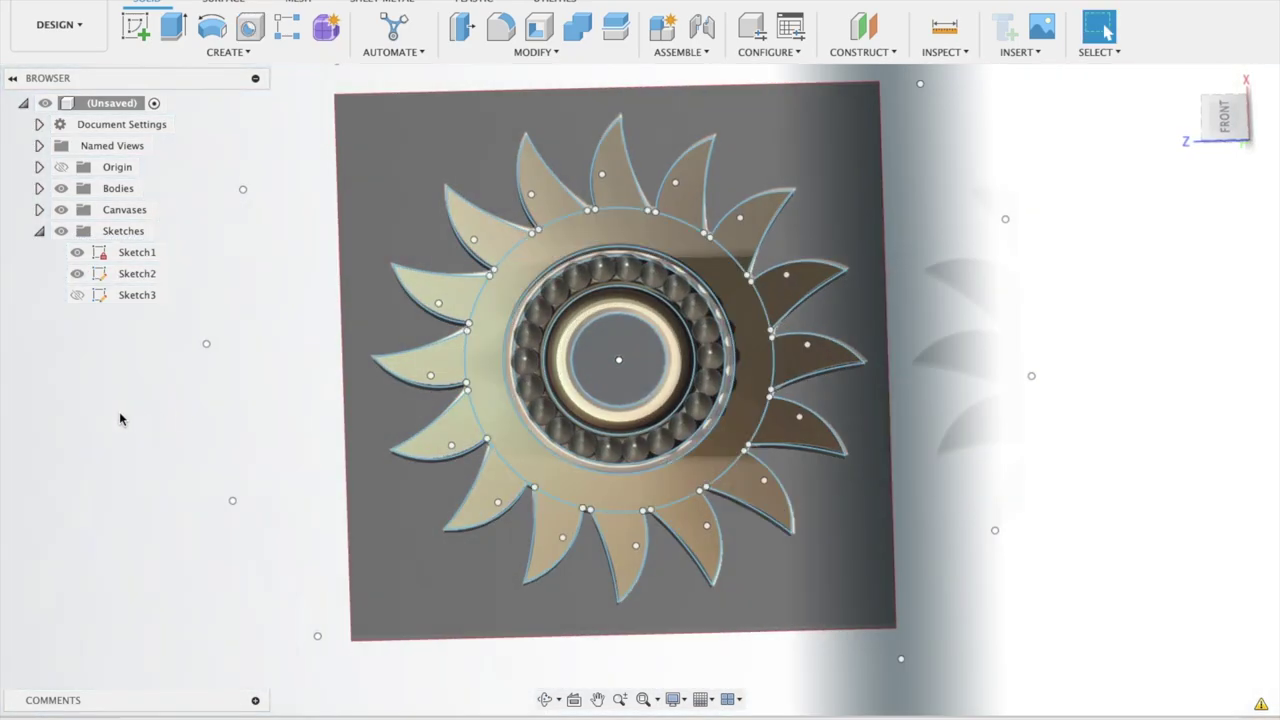
click(63, 211)
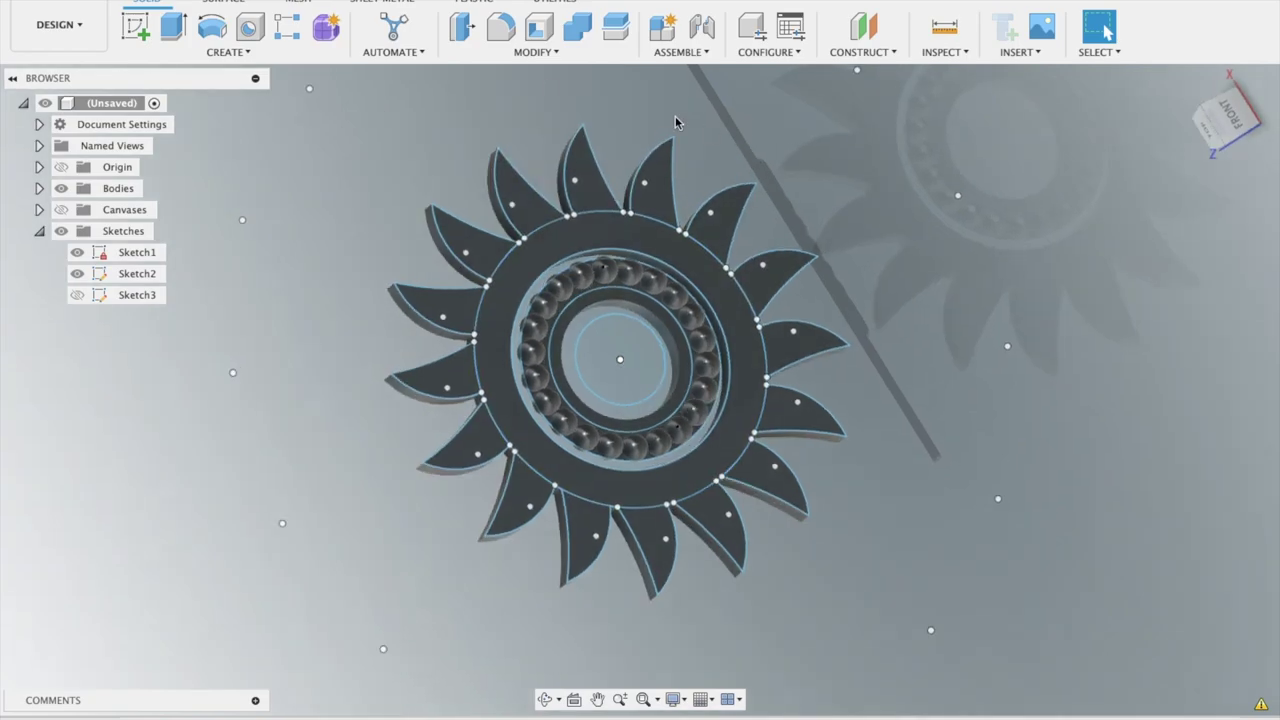
Start a new Extrude with the reference canvas image hidden
click(180, 30)
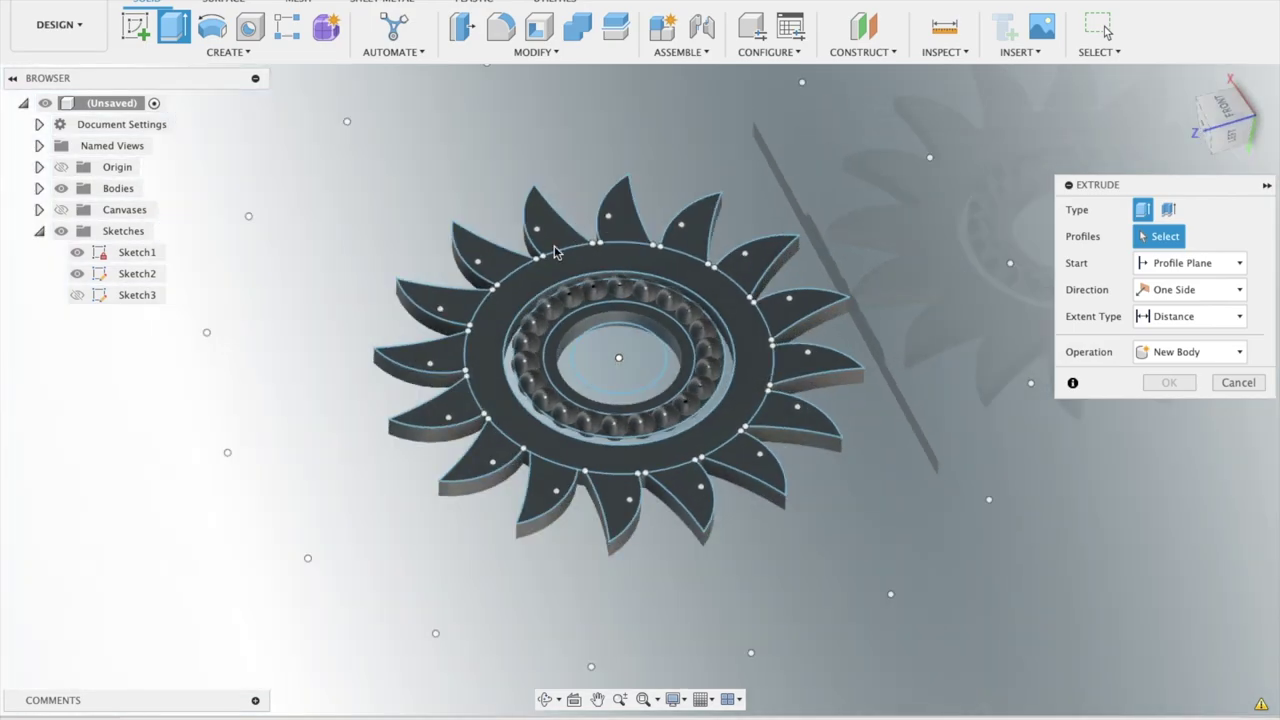
Try extruding the ring profile around the bearing twice, abandoning both attempts
click(531, 315)
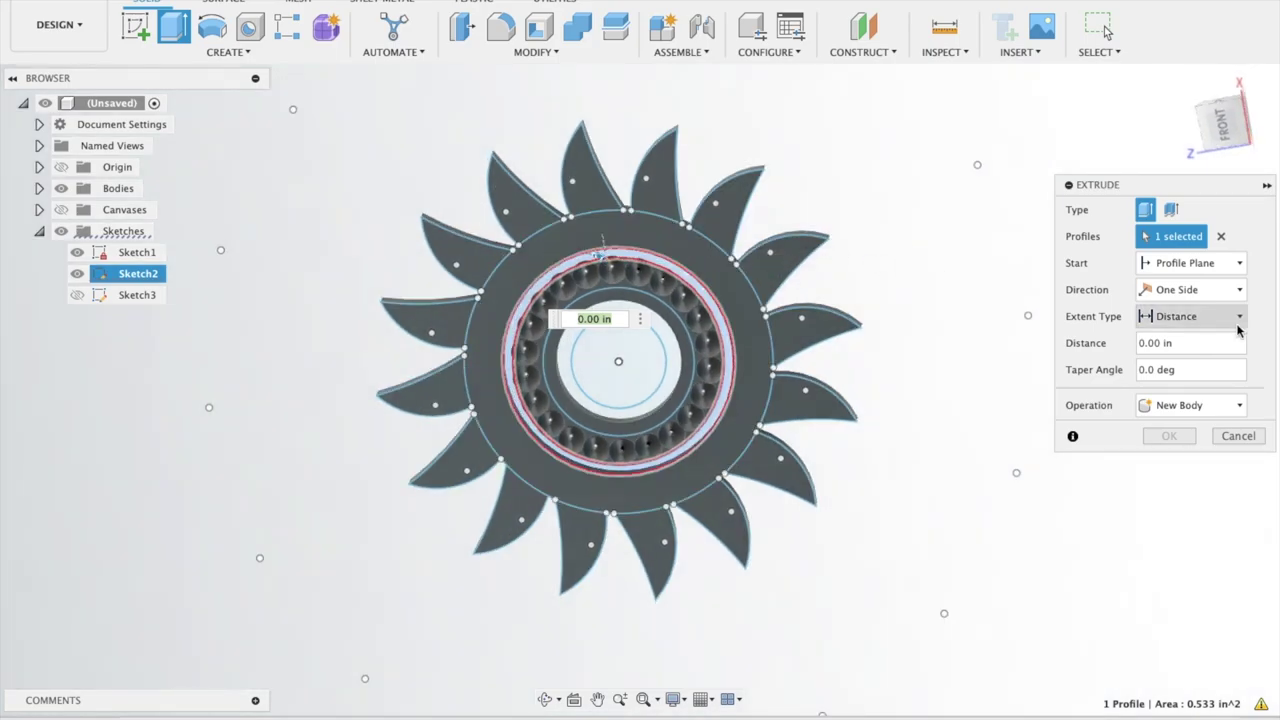
click(1241, 433)
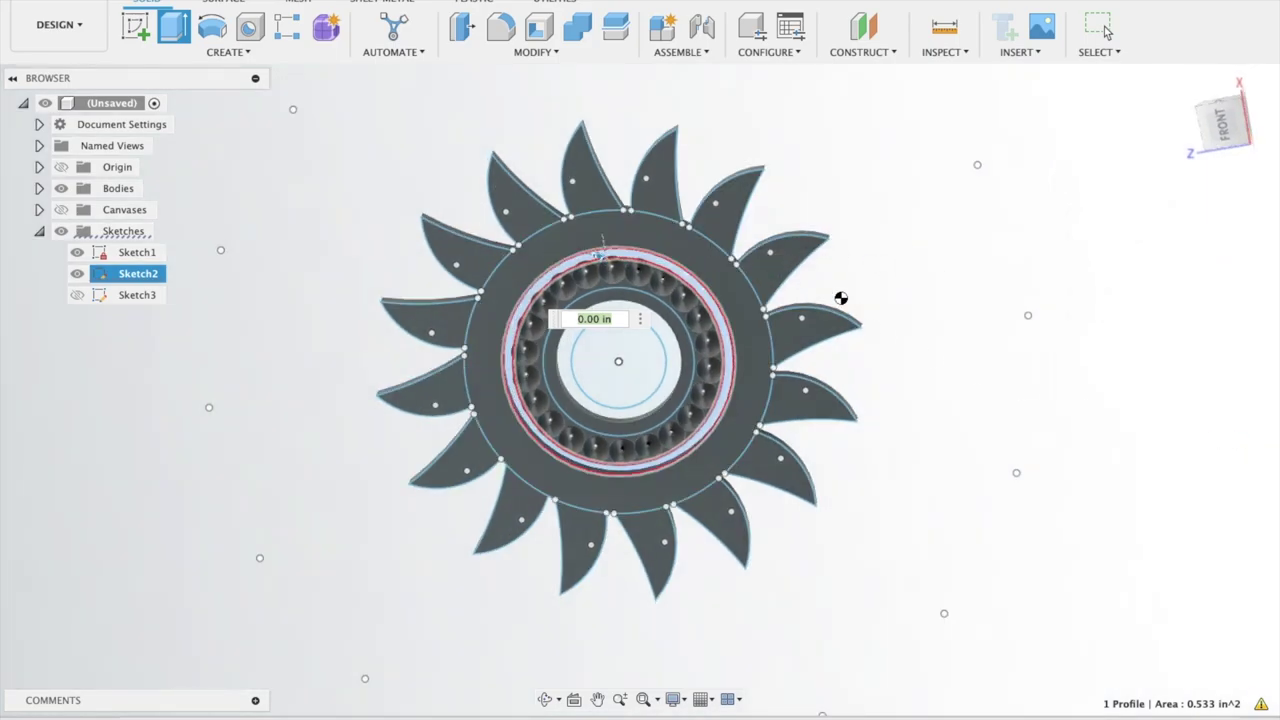
key(Escape)
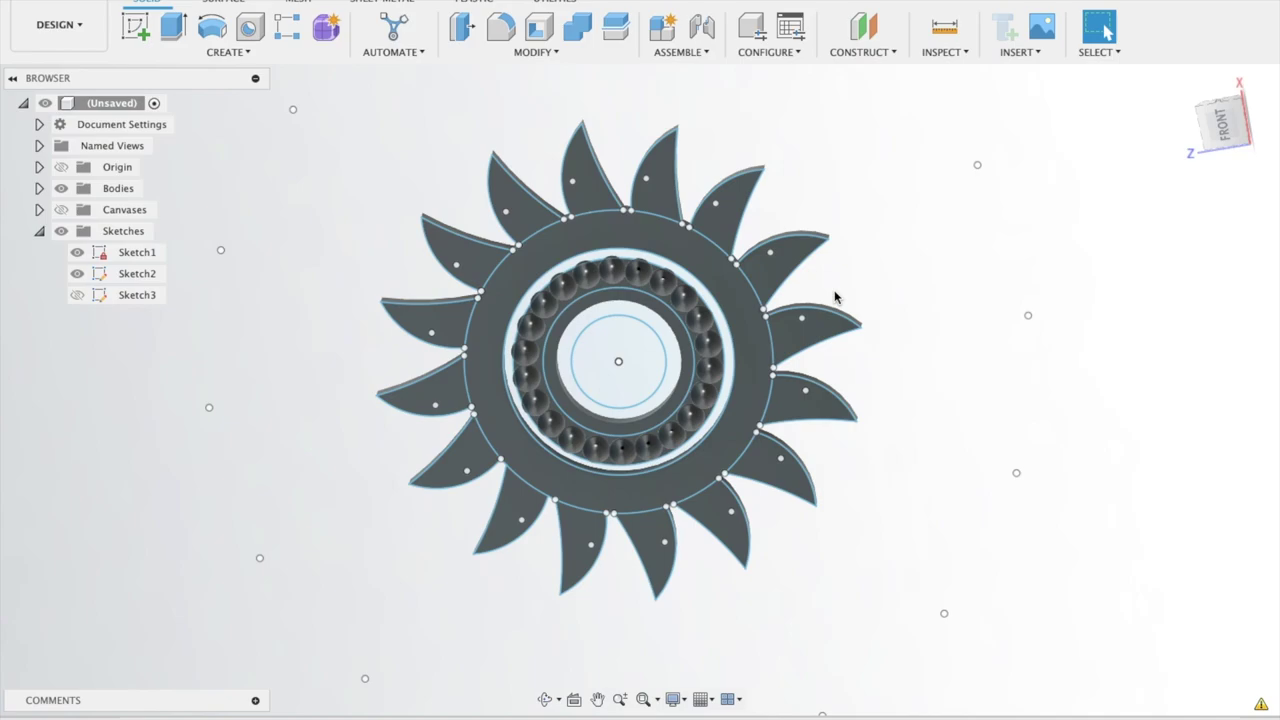
scroll(836, 297, up, 5)
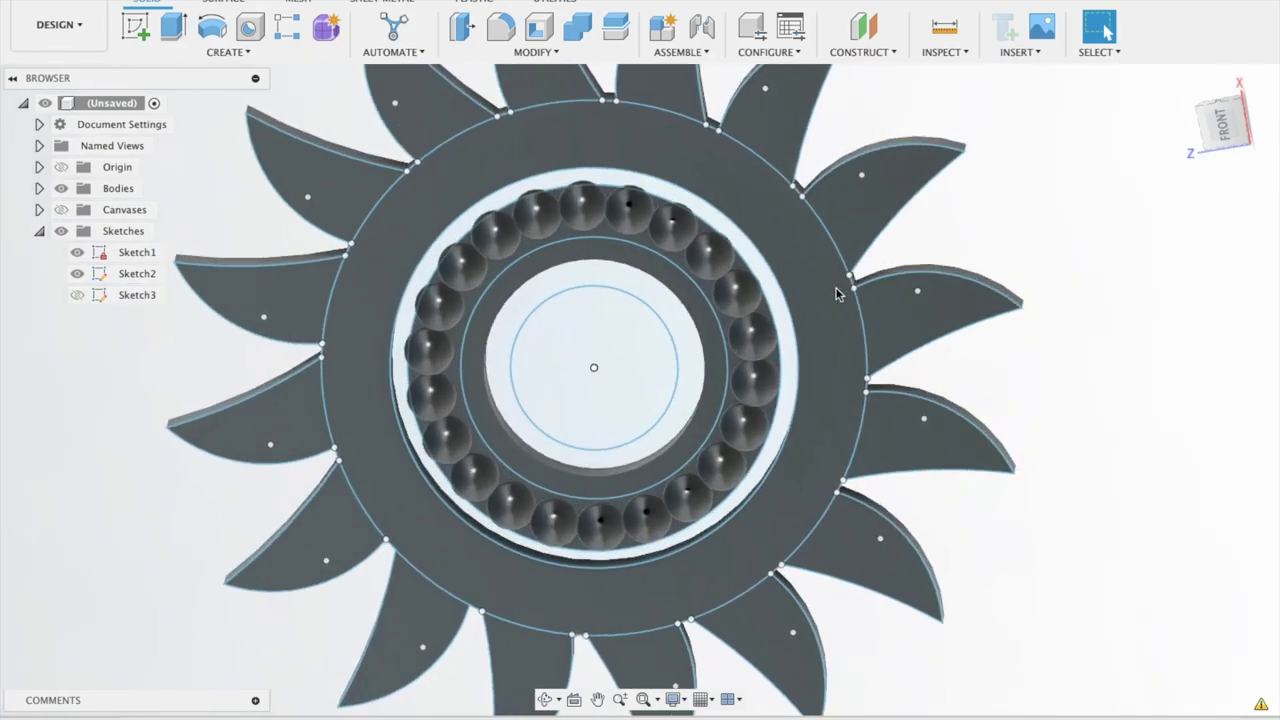
shift+middle_drag(836, 293, 836, 293)
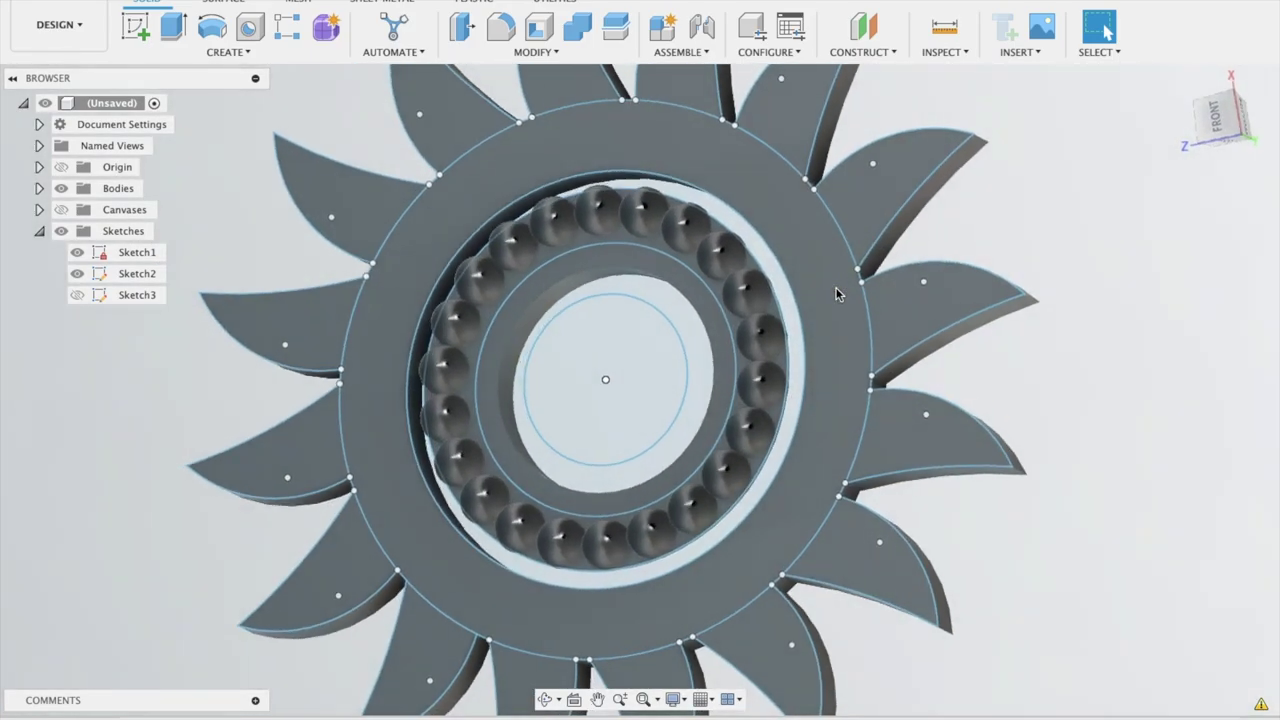
click(162, 38)
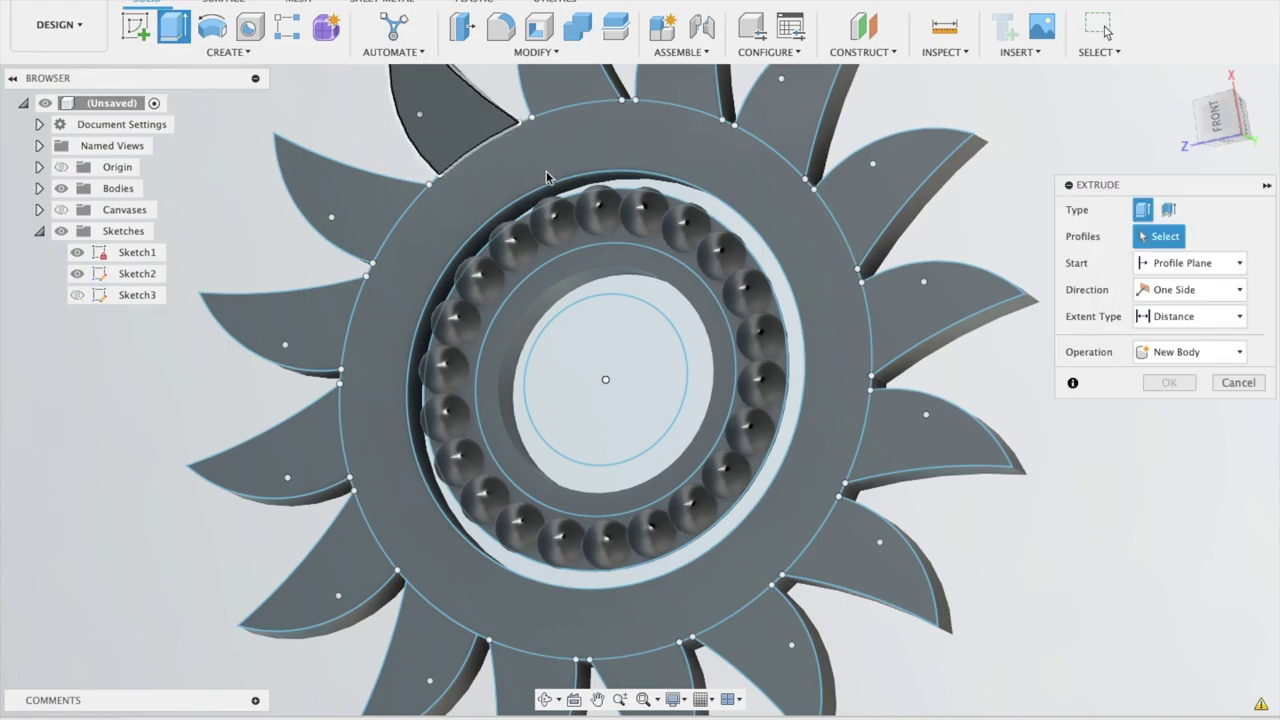
click(558, 188)
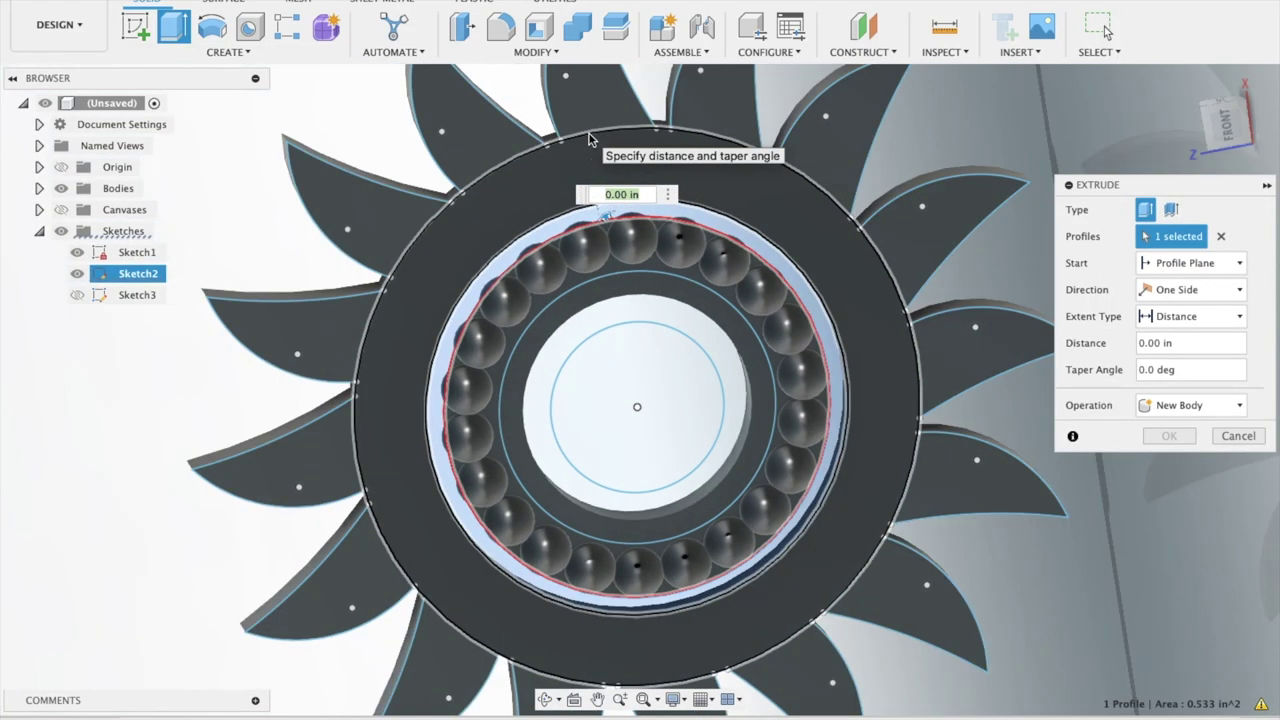
click(1238, 436)
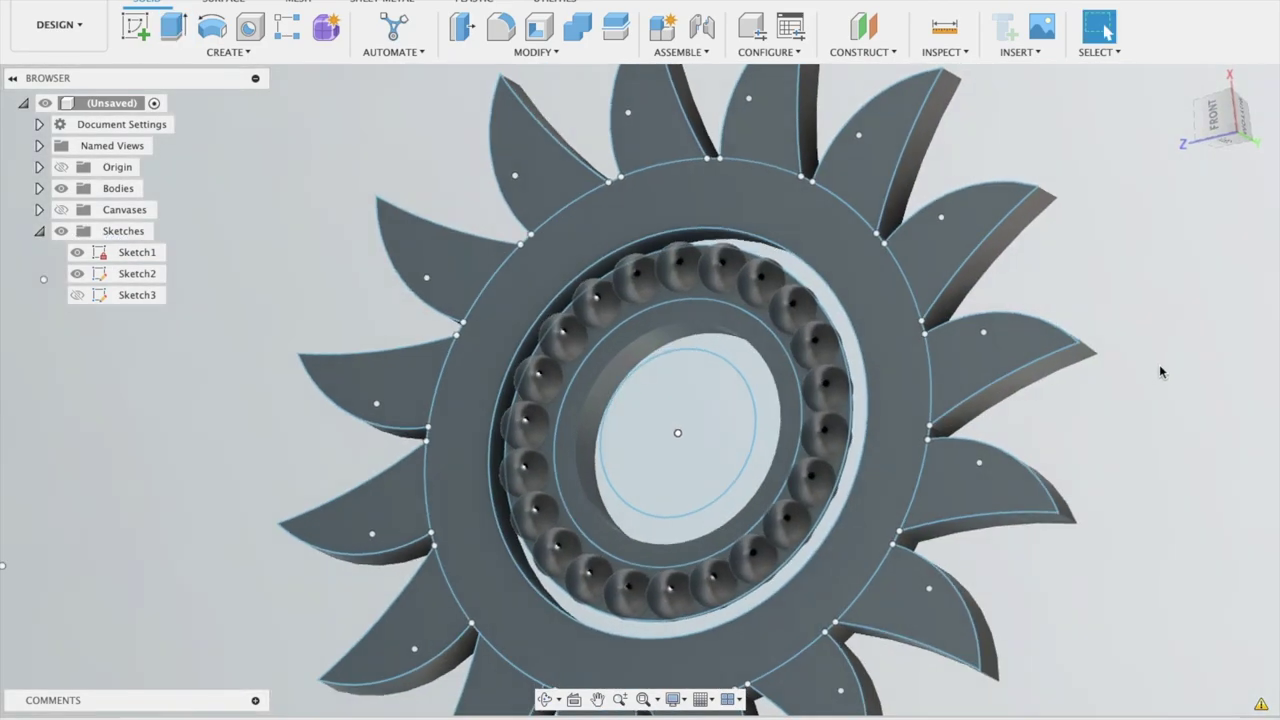
scroll(870, 290, up, 2)
scroll(870, 290, up, 2)
scroll(870, 290, up, 2)
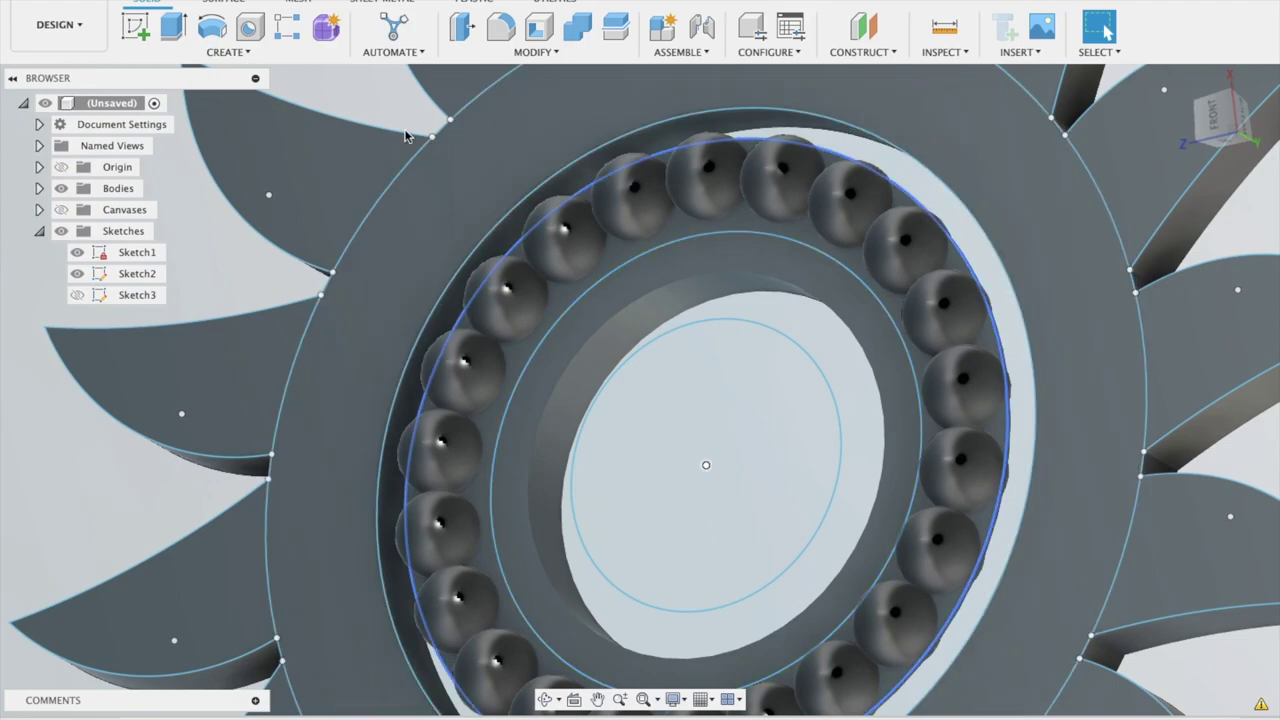
Extrude the thin ring profile around the balls 0.10 in, joined to the spinner body
click(175, 30)
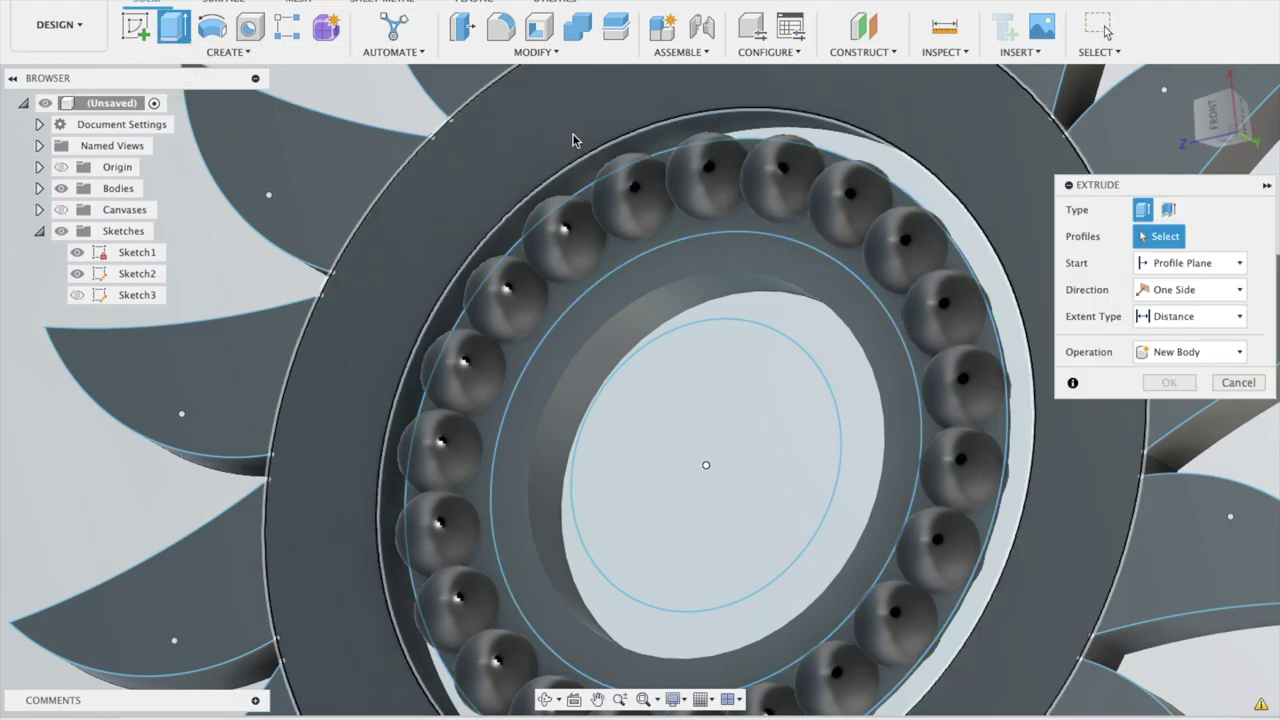
click(586, 171)
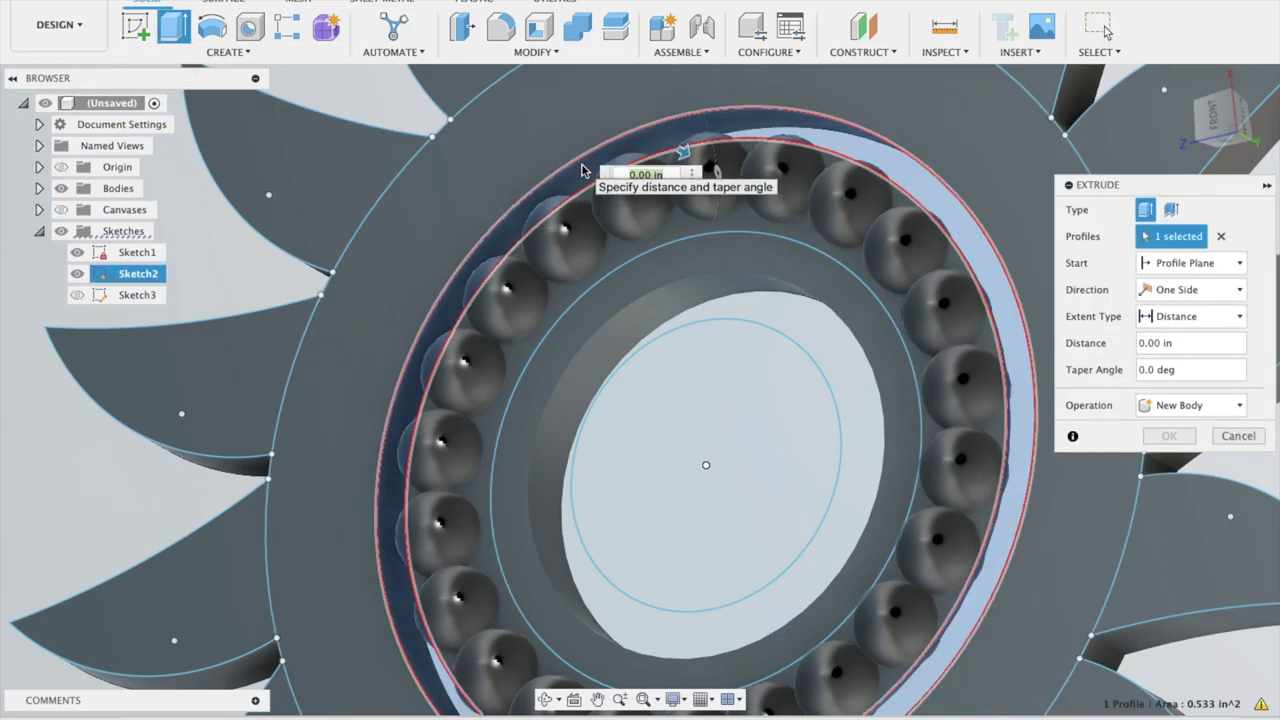
drag(683, 151, 697, 160)
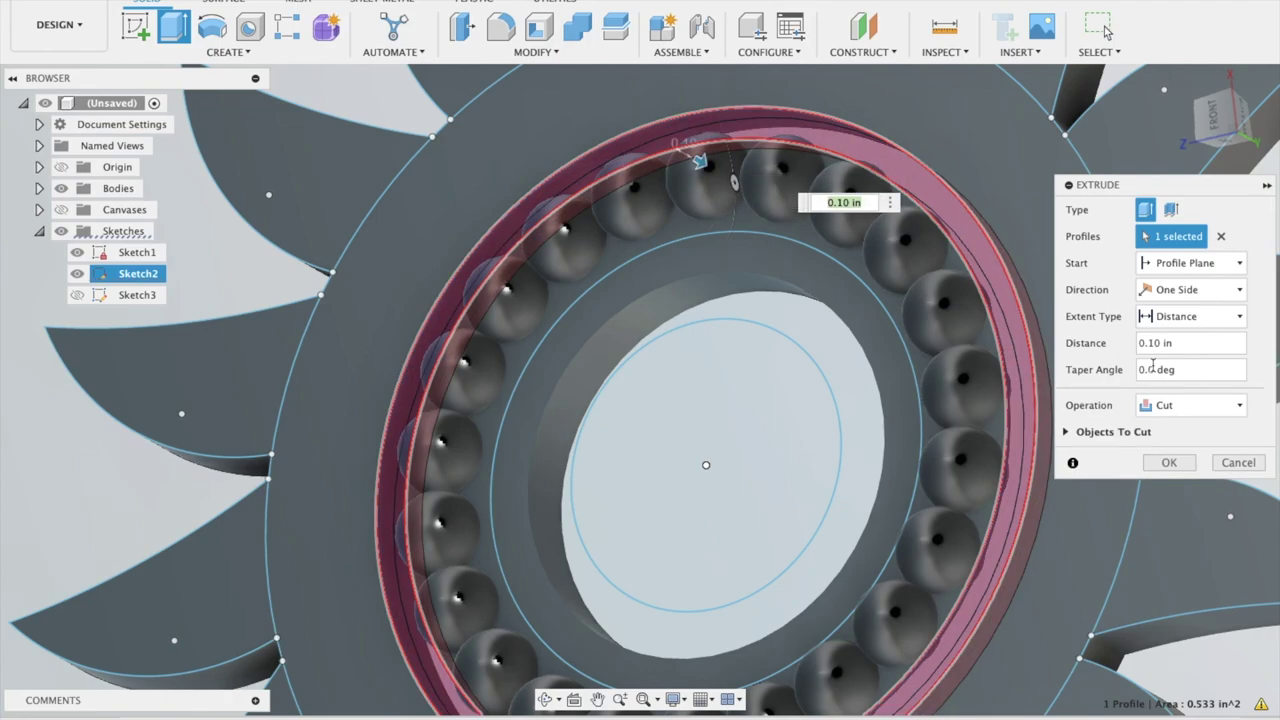
click(1160, 400)
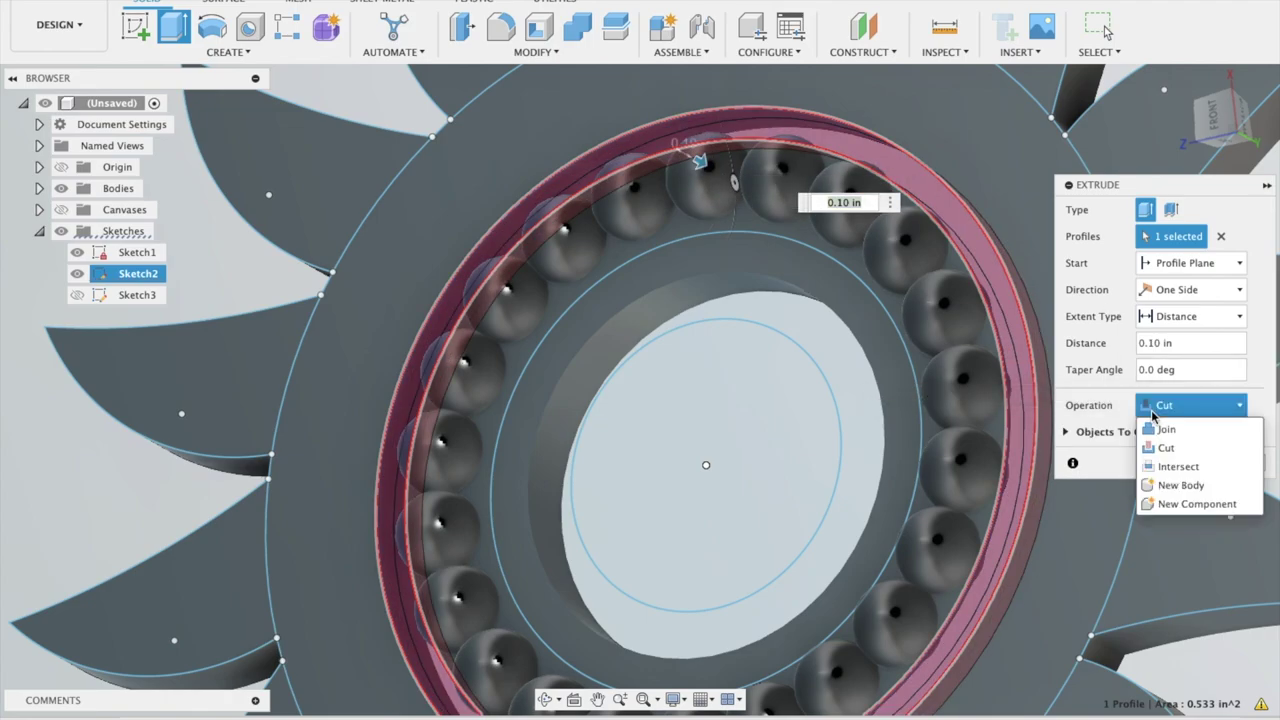
click(1162, 428)
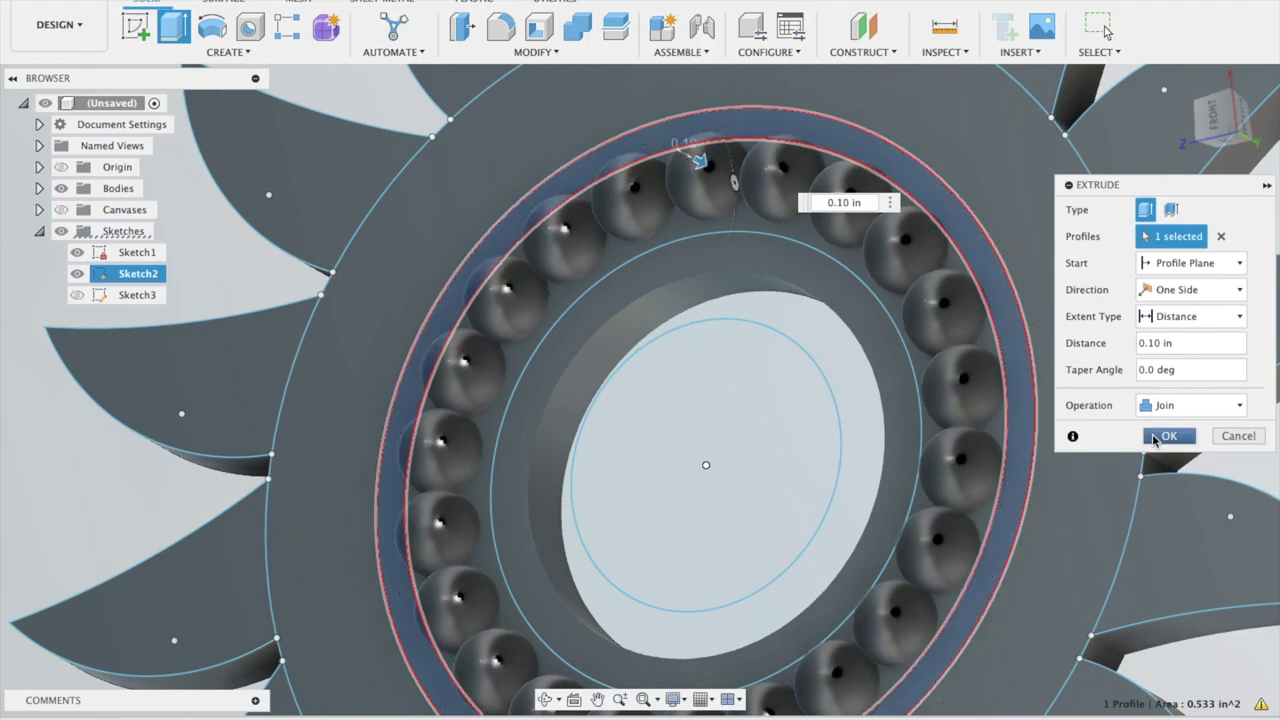
click(1165, 436)
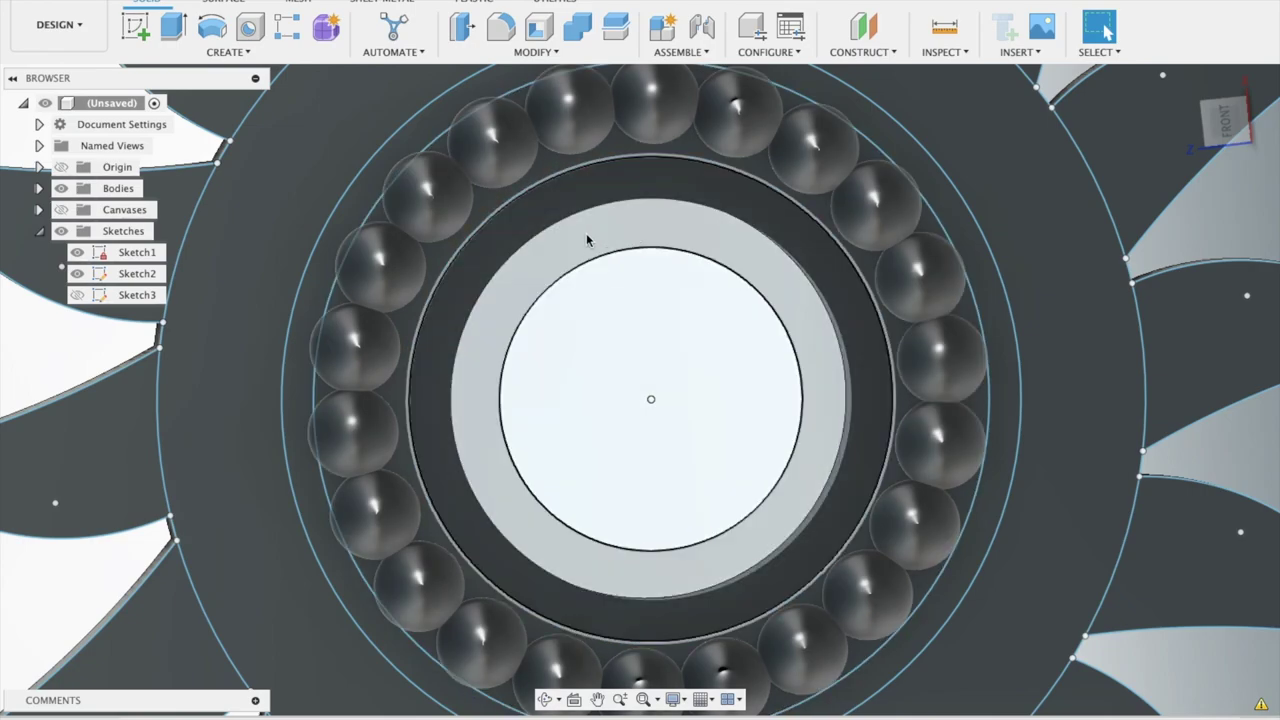
click(510, 32)
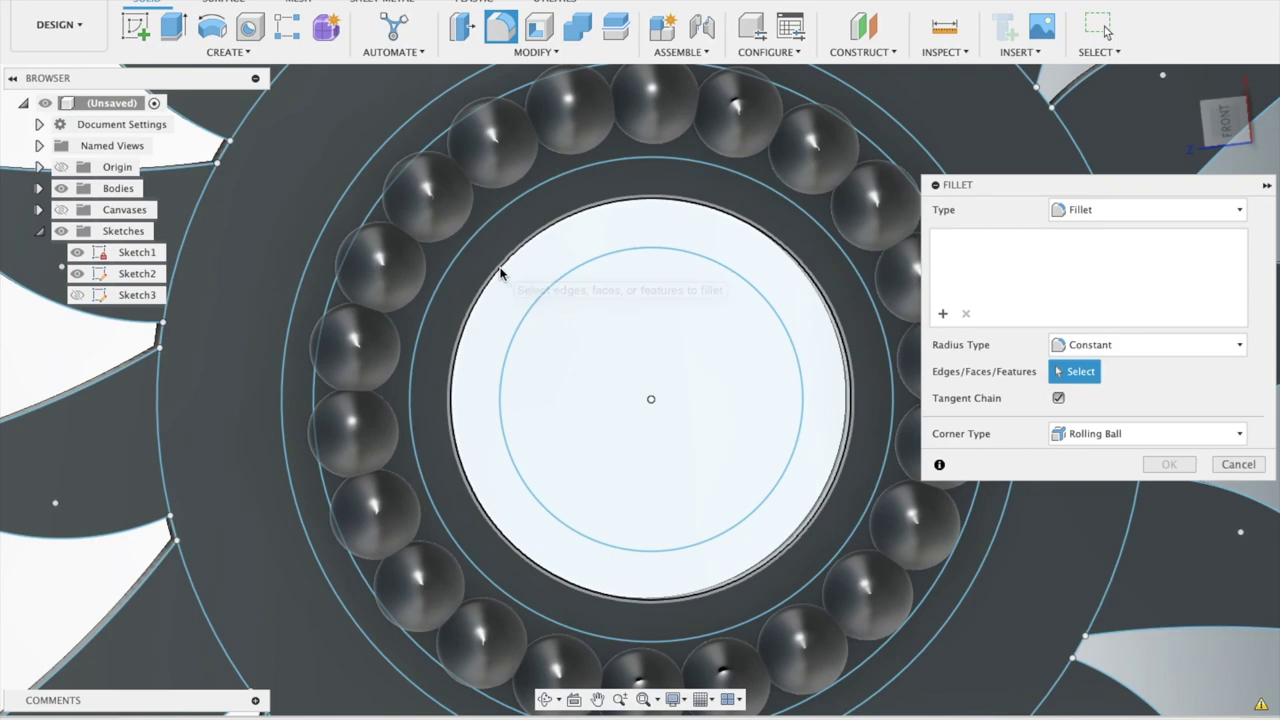
Fillet the central bore's circular edge with a 0.10 in radius
click(507, 272)
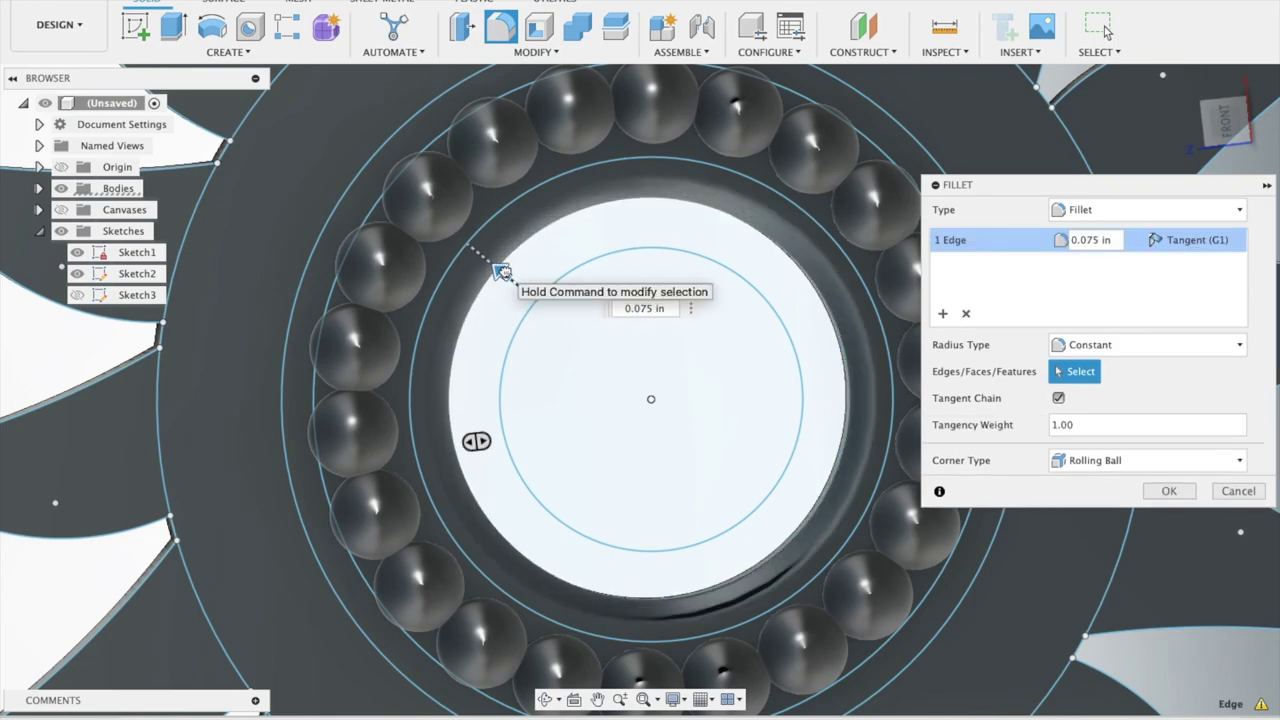
drag(507, 275, 496, 268)
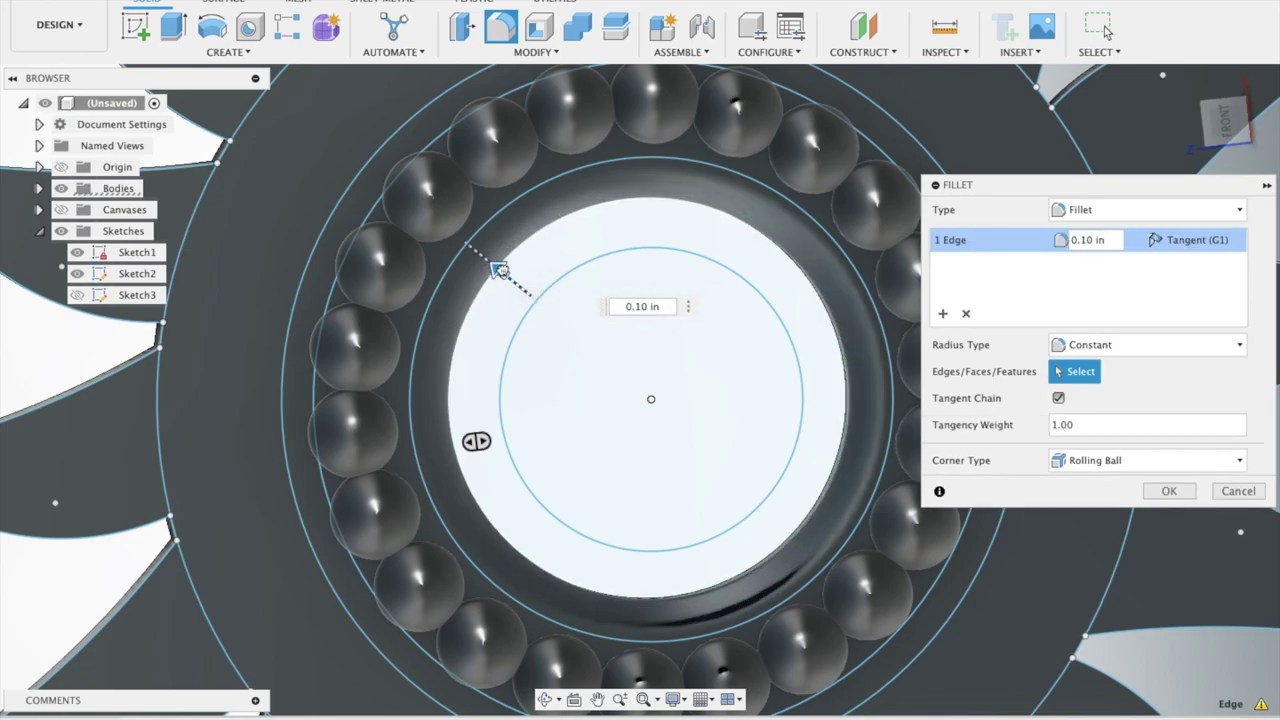
click(1169, 491)
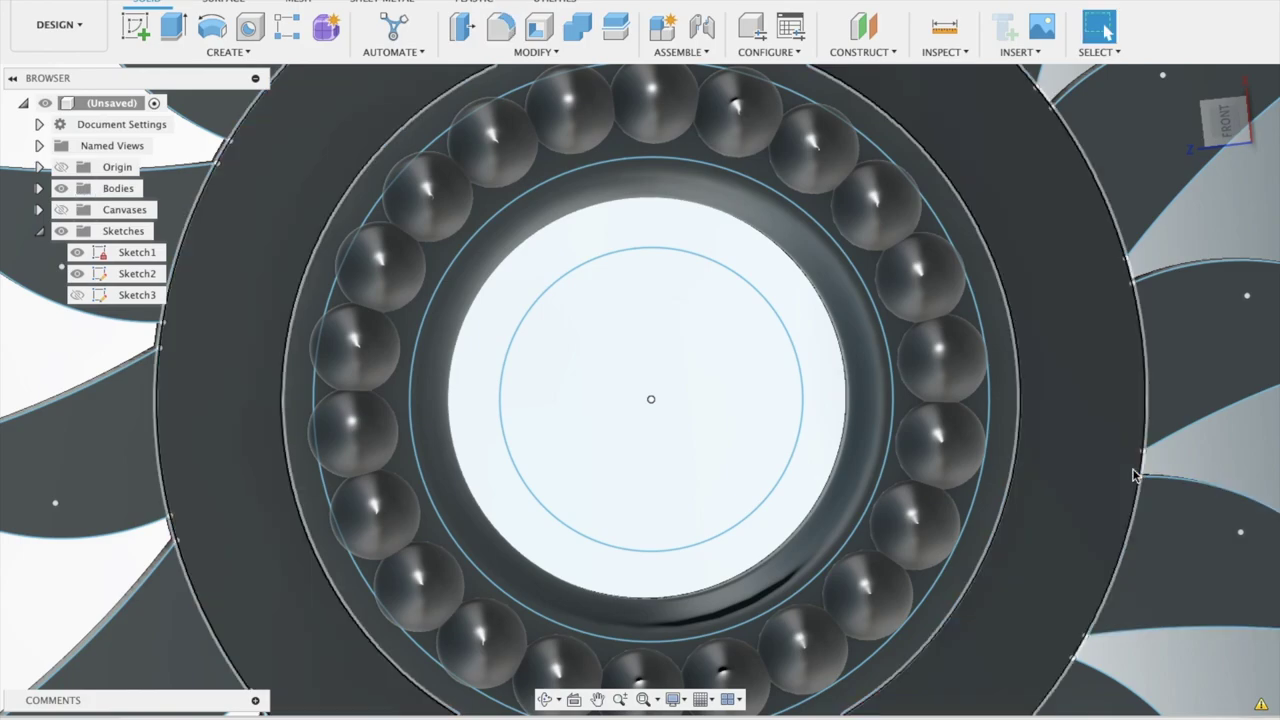
shift+middle_drag(1133, 476, 1133, 476)
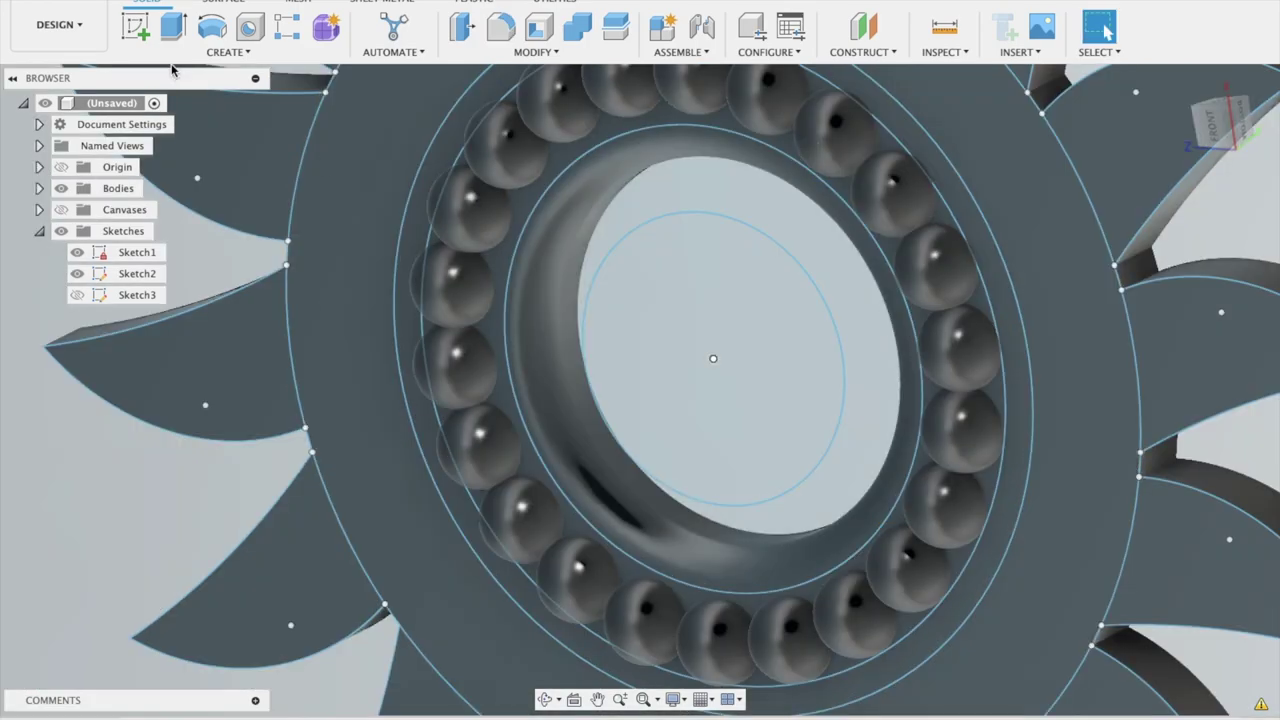
Start a new fillet and pick the first four ray-to-hub base edges
click(490, 30)
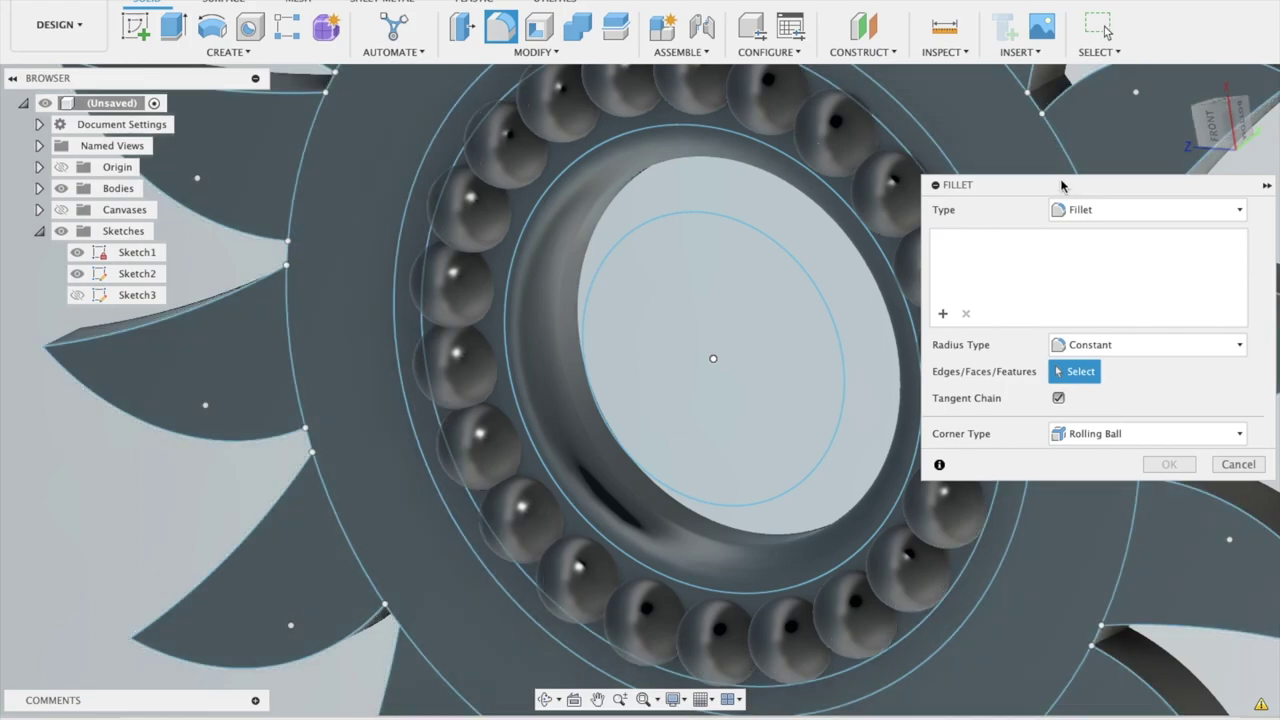
drag(1072, 178, 1102, 263)
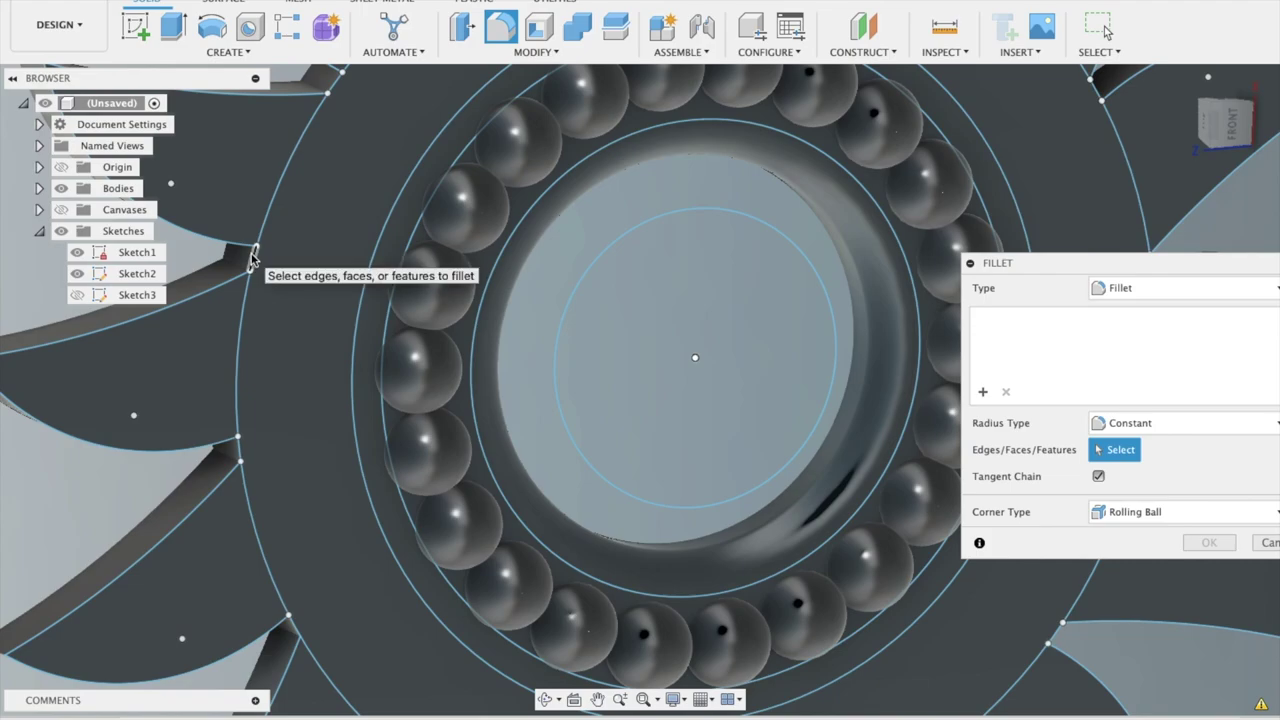
click(252, 258)
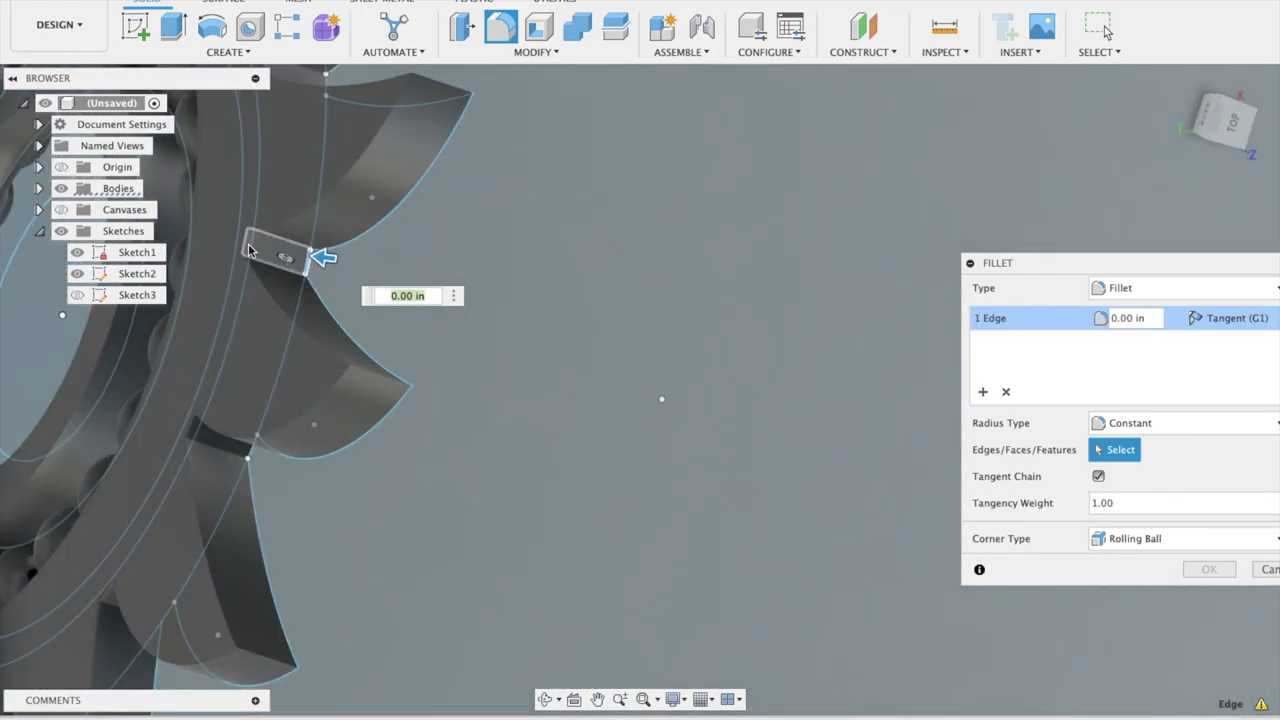
click(244, 248)
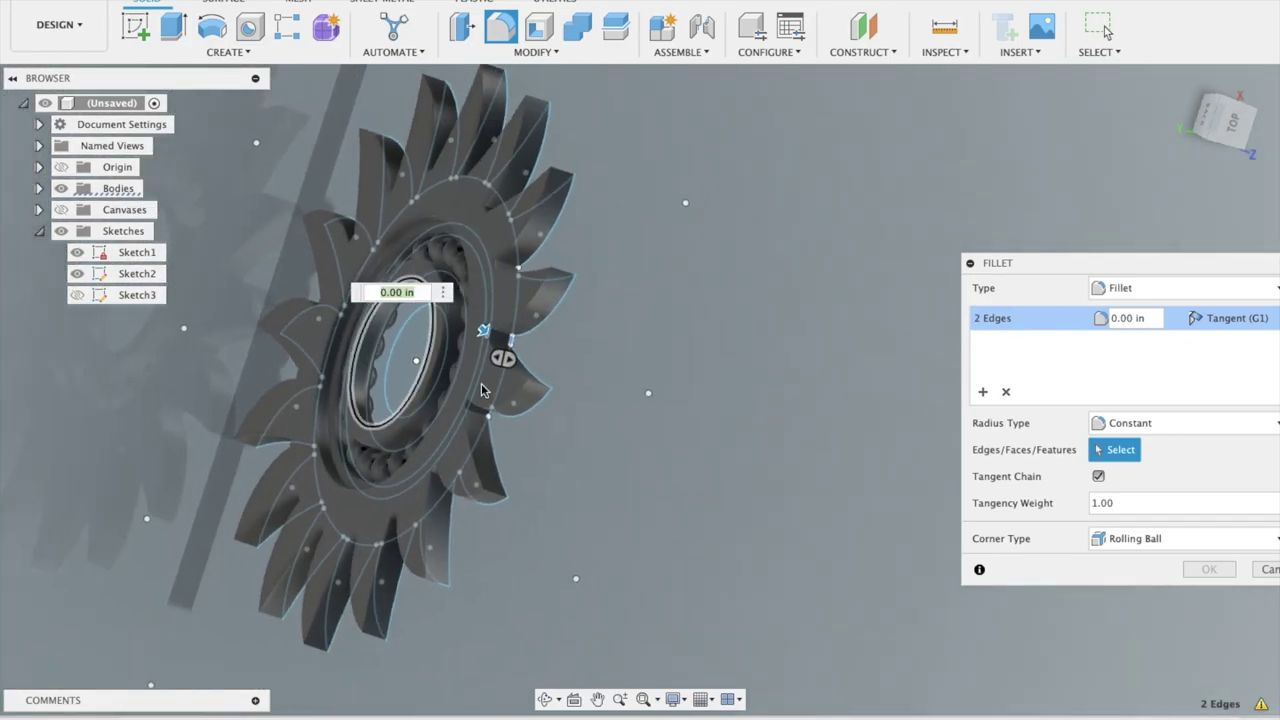
click(466, 410)
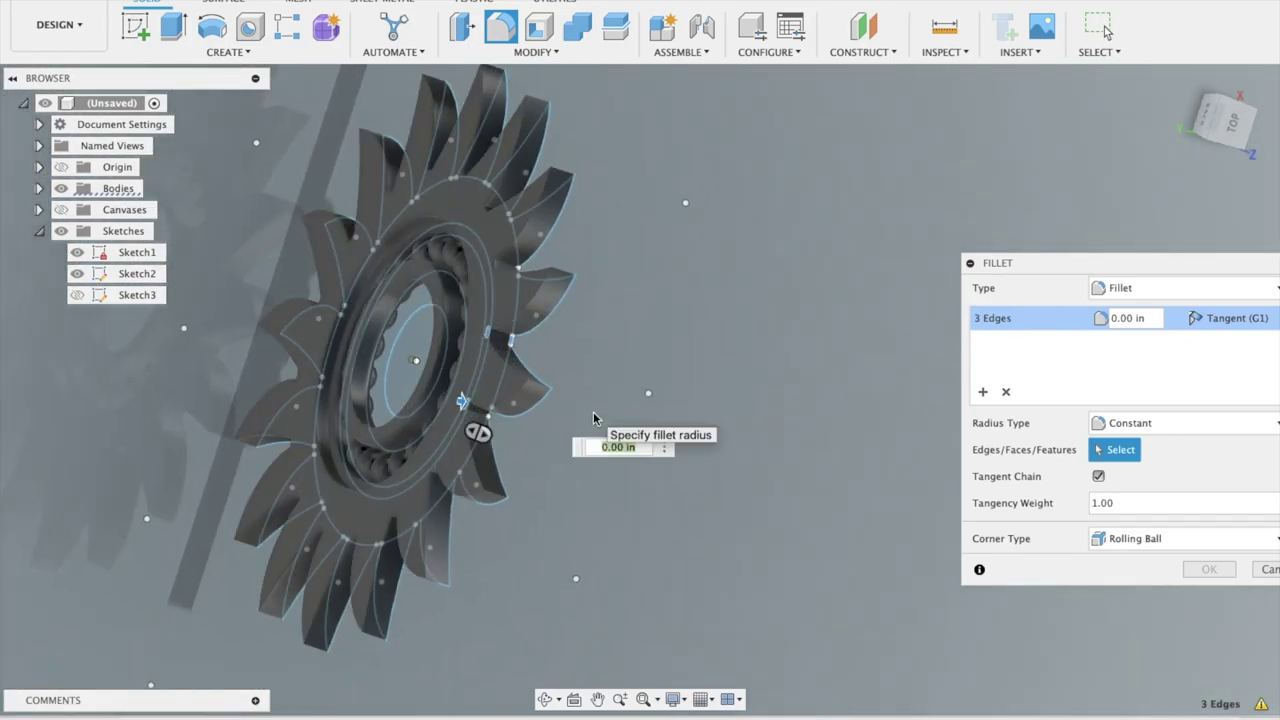
shift+middle_drag(593, 411, 447, 365)
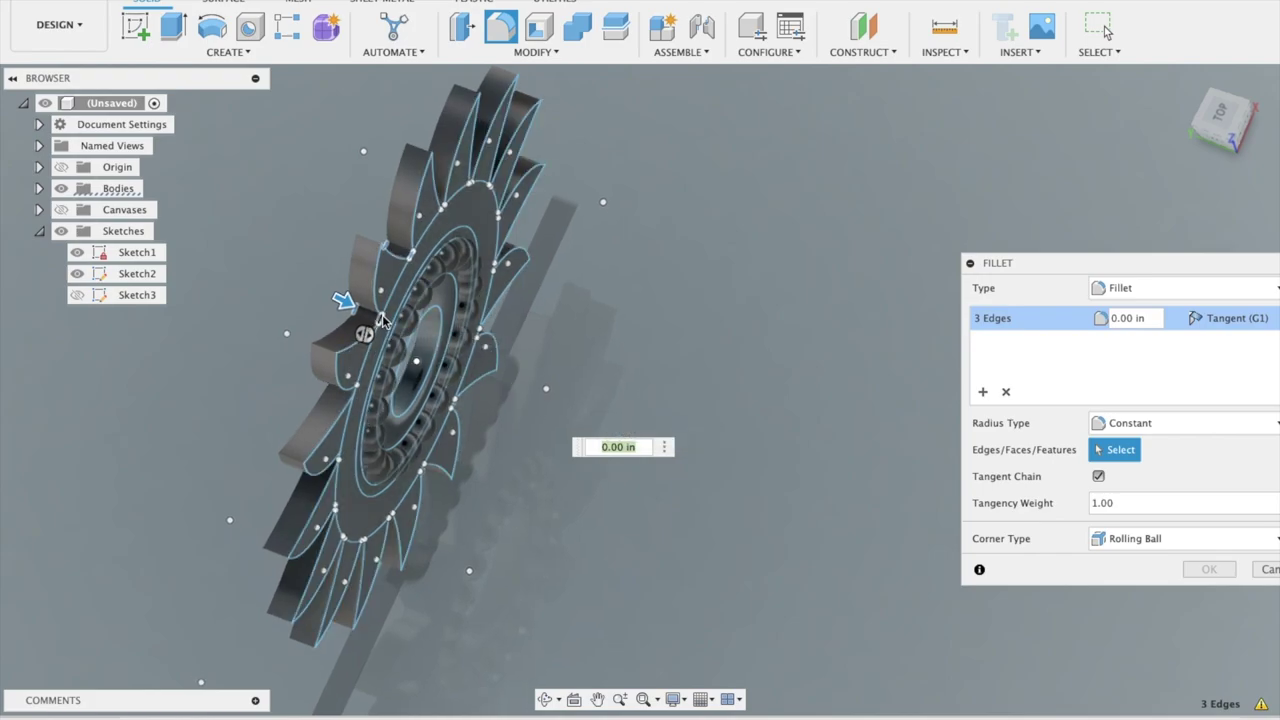
click(381, 319)
Add more ray base edges, correcting one wrong pick, bringing the selection to 11 edges
shift+middle_drag(381, 325, 580, 245)
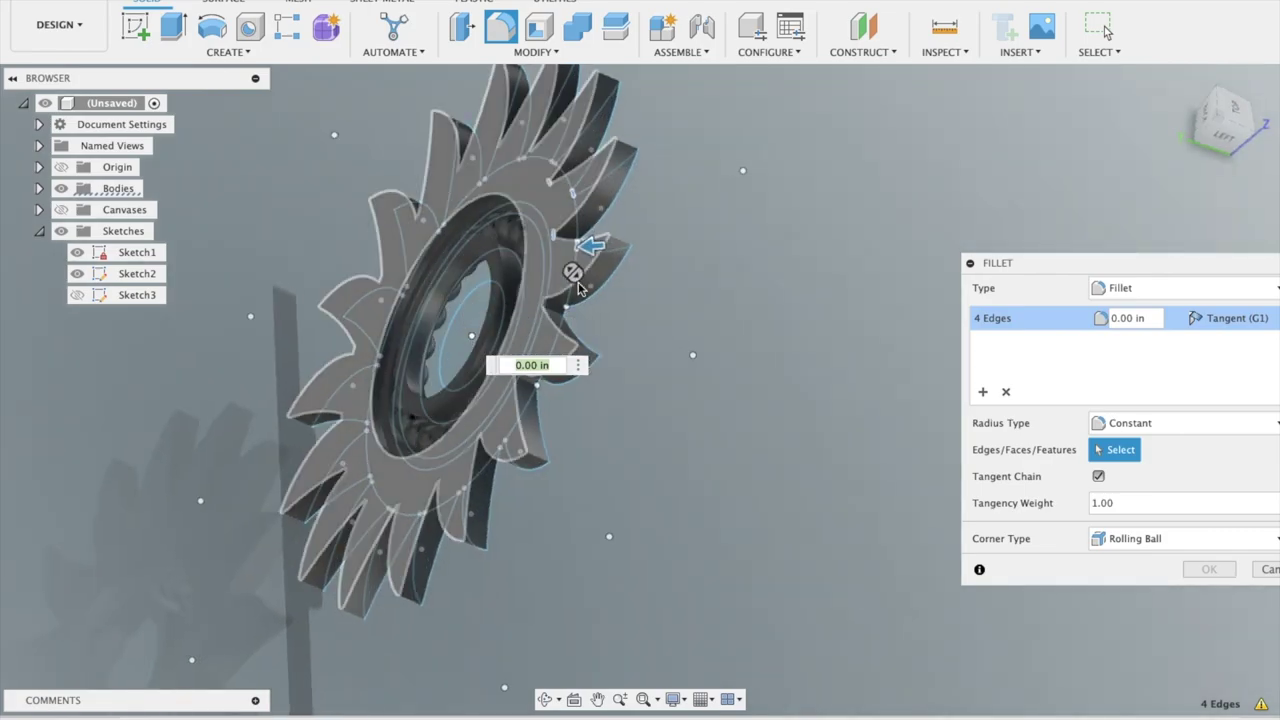
scroll(578, 286, up, 3)
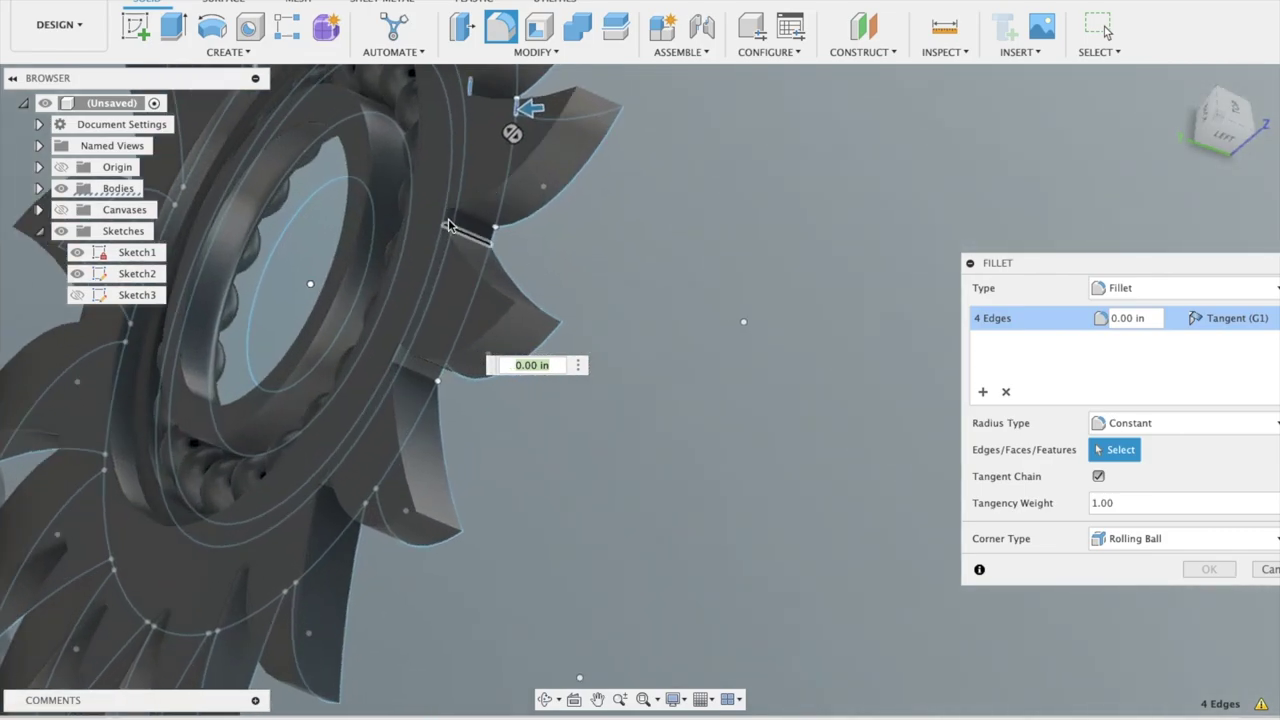
click(448, 220)
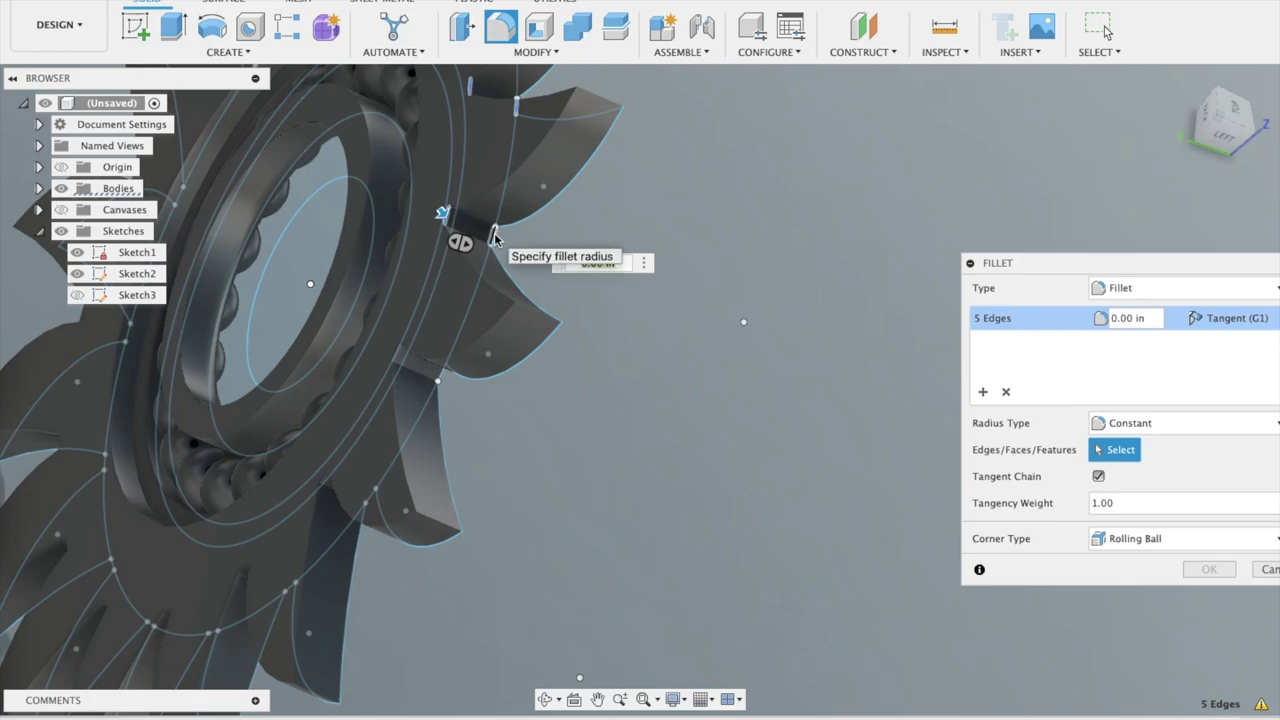
click(493, 236)
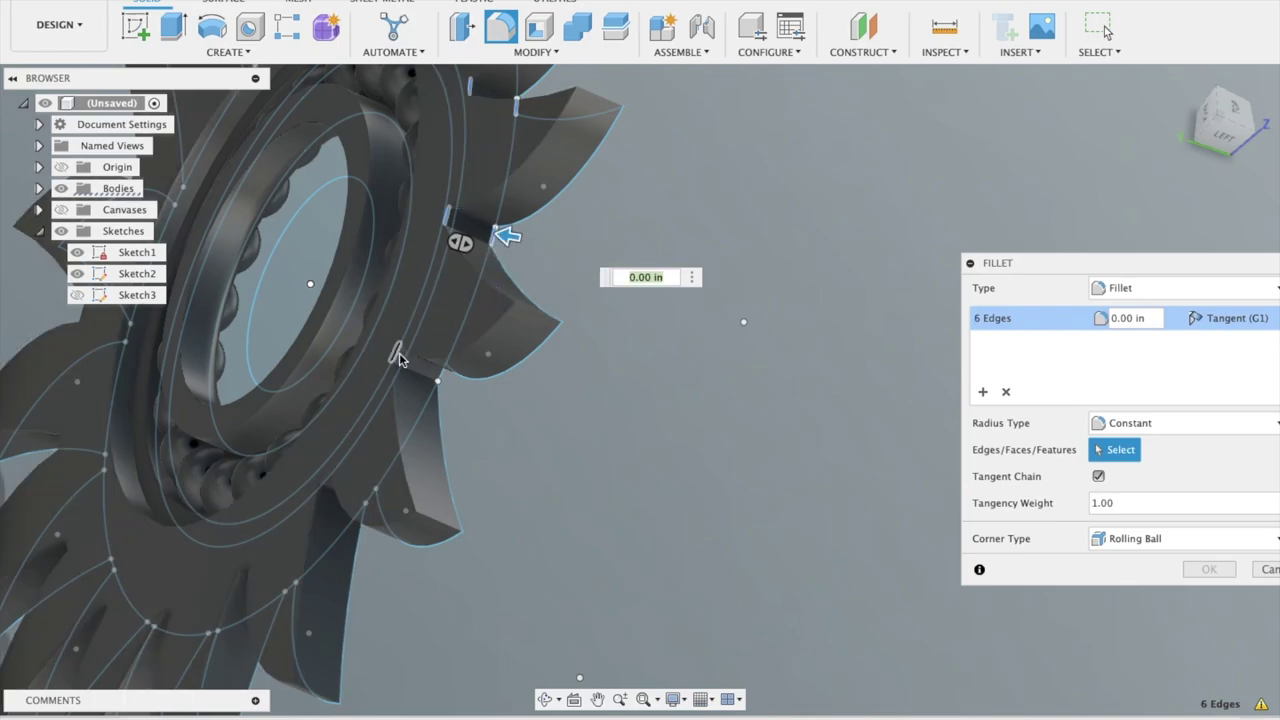
click(398, 358)
click(441, 379)
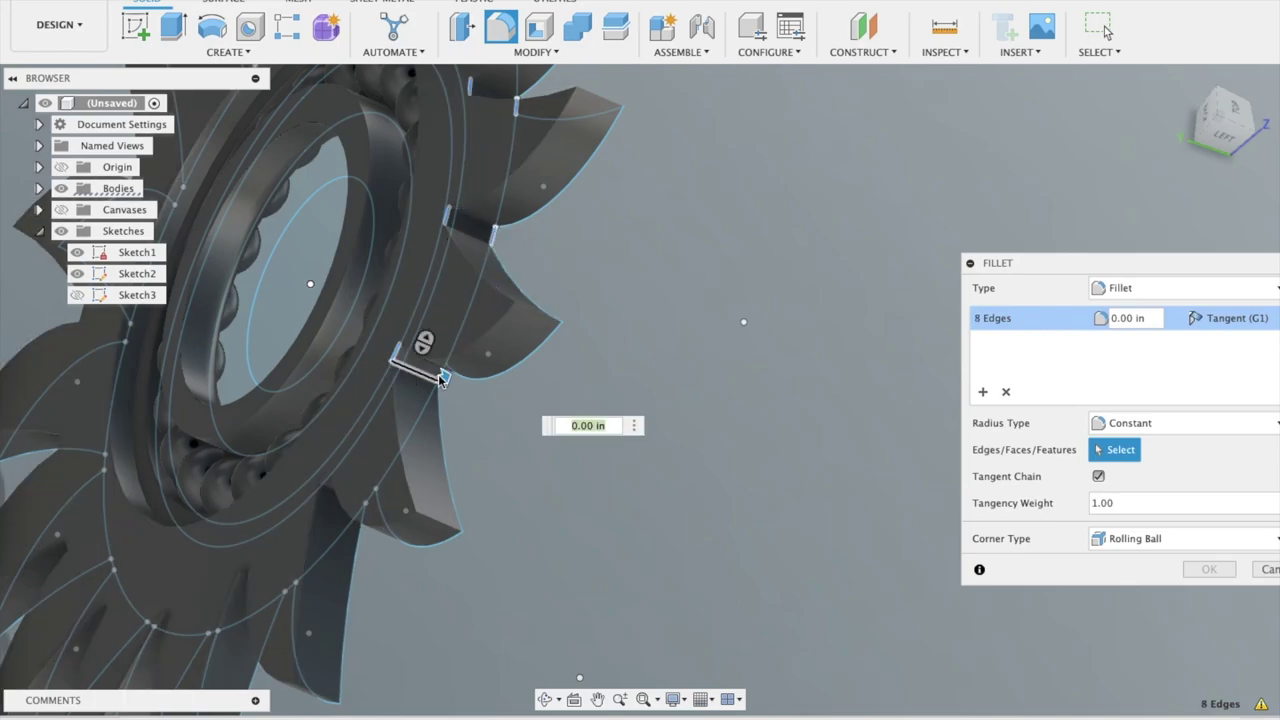
click(425, 383)
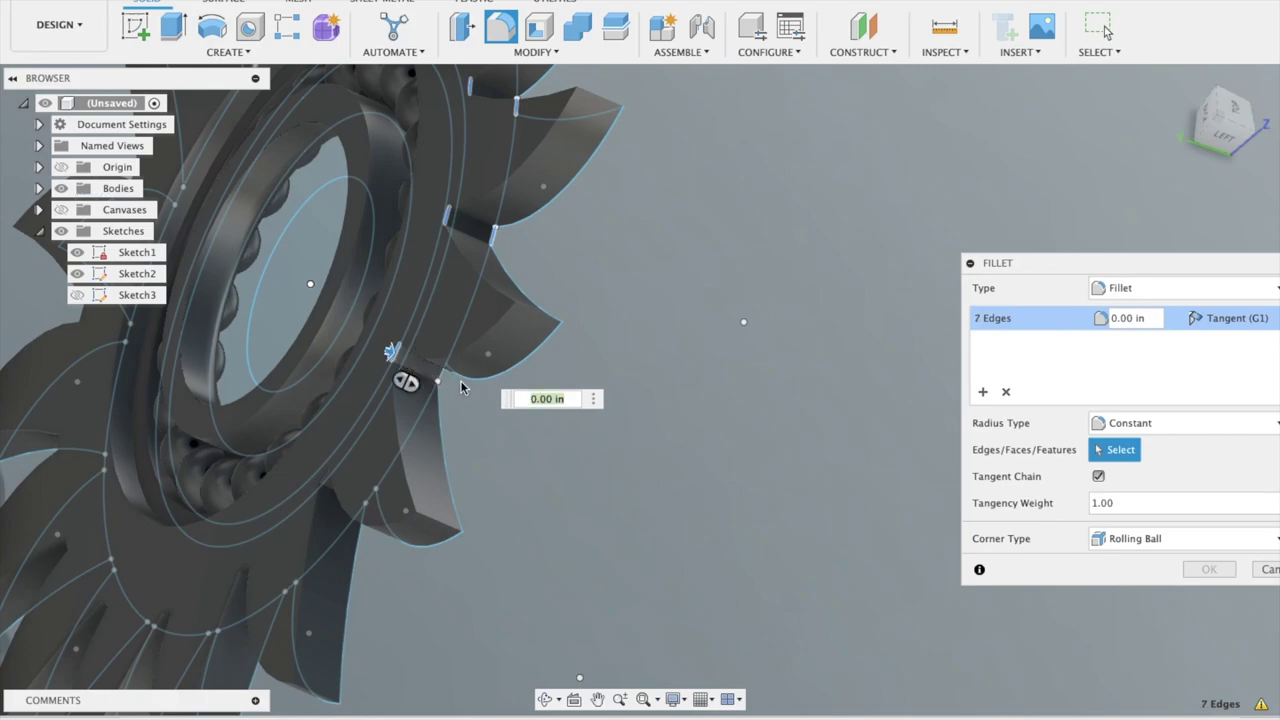
click(441, 379)
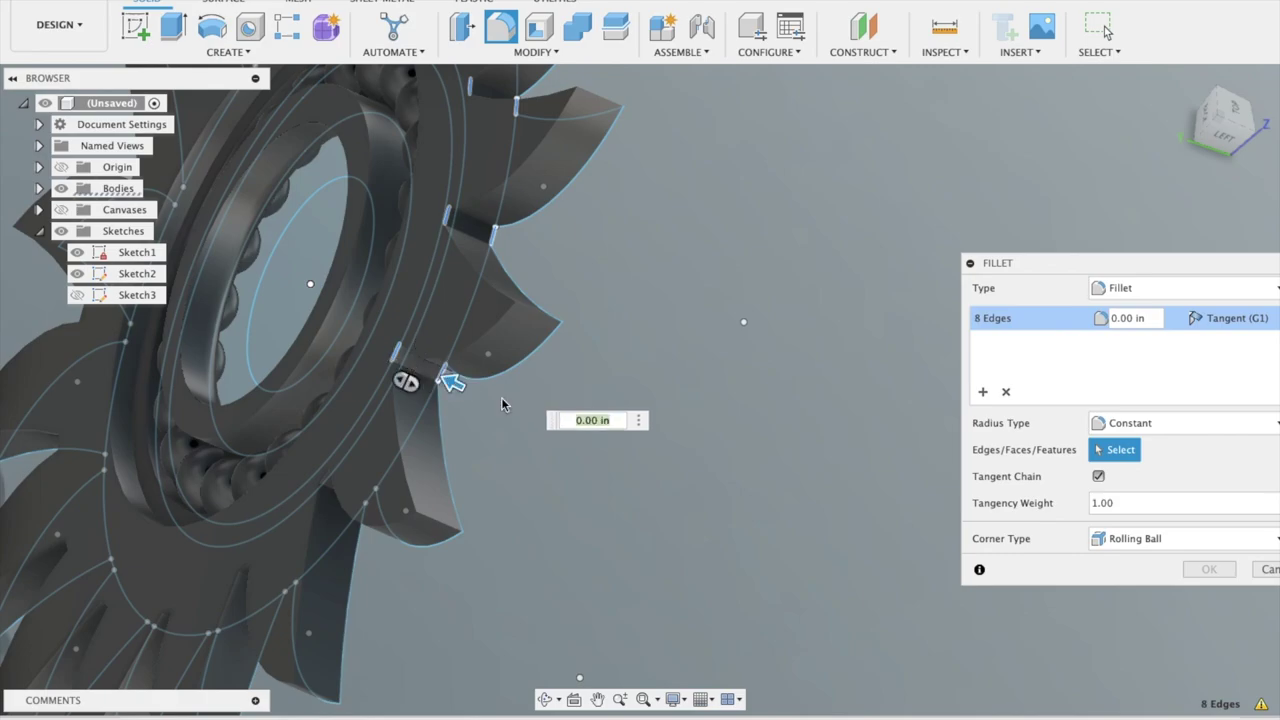
shift+middle_drag(503, 404, 338, 462)
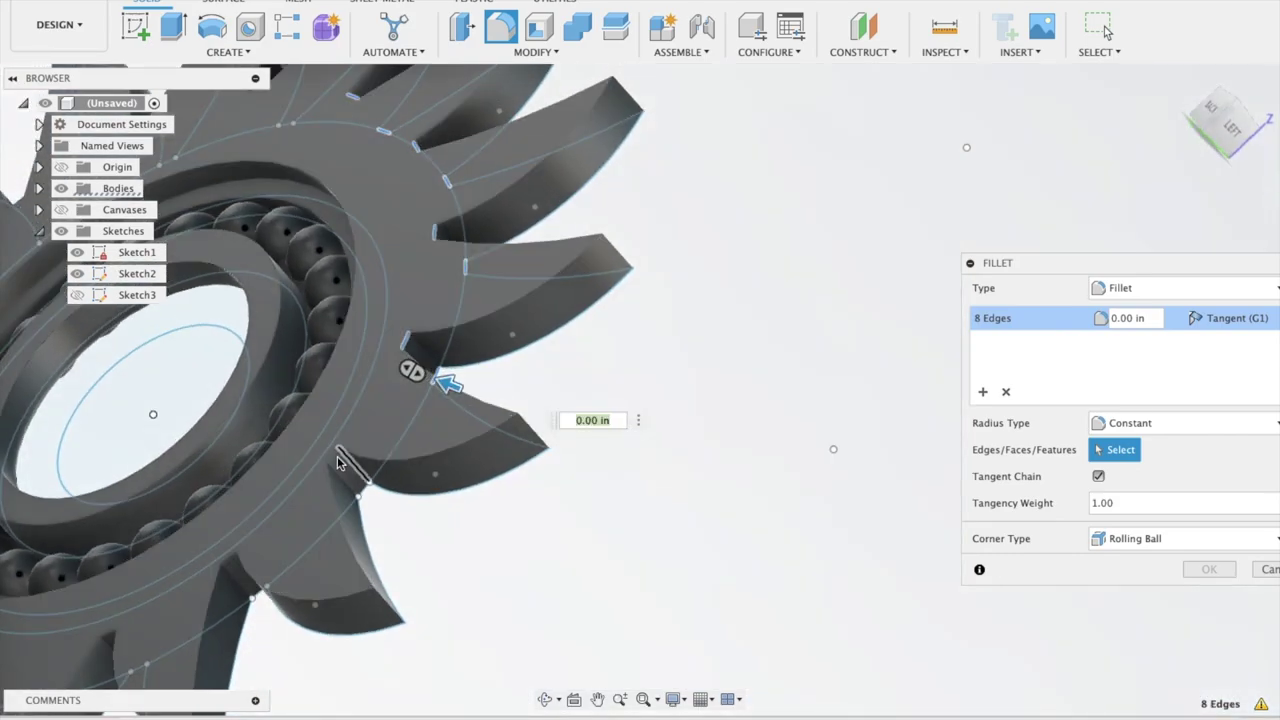
shift+middle_drag(377, 500, 368, 500)
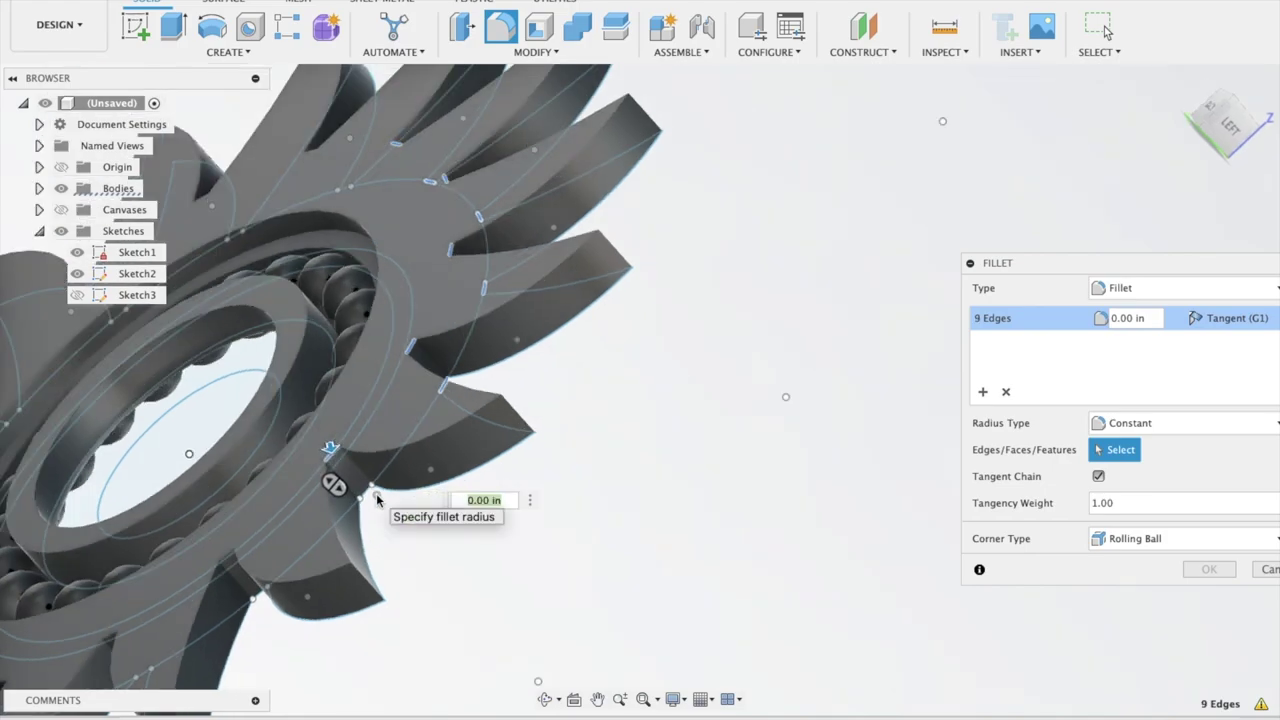
click(369, 500)
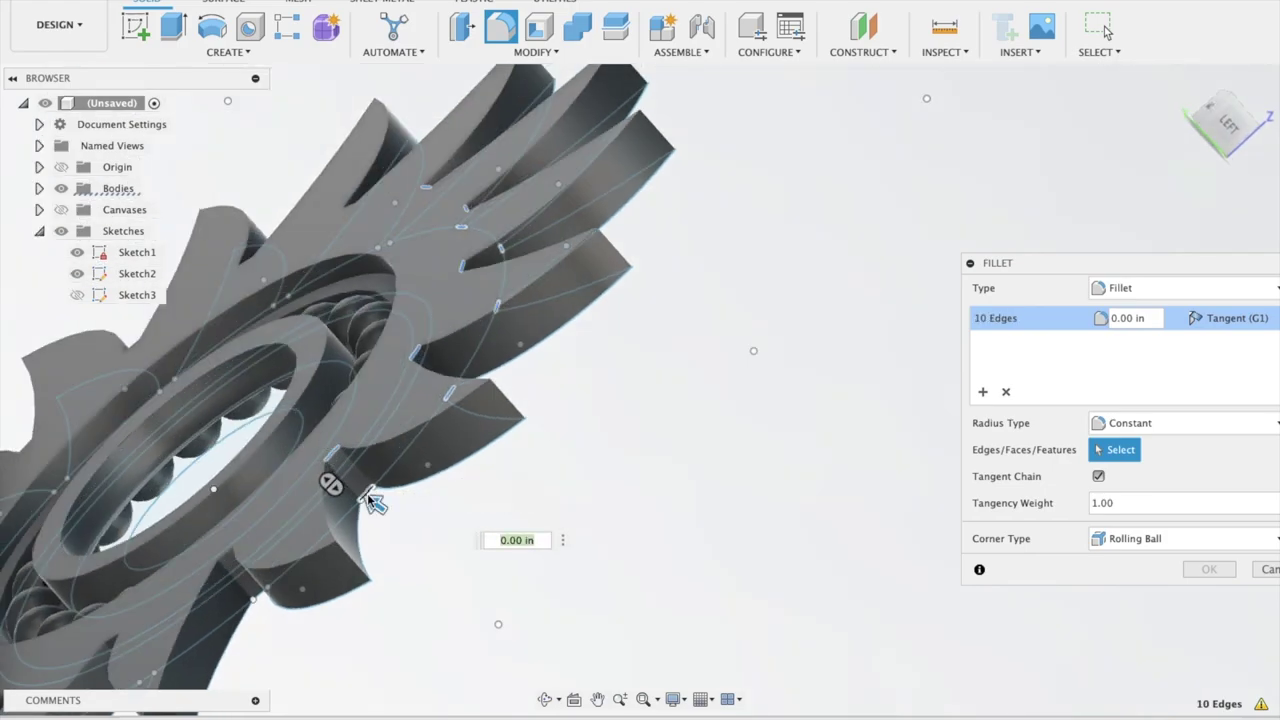
shift+middle_drag(369, 500, 318, 532)
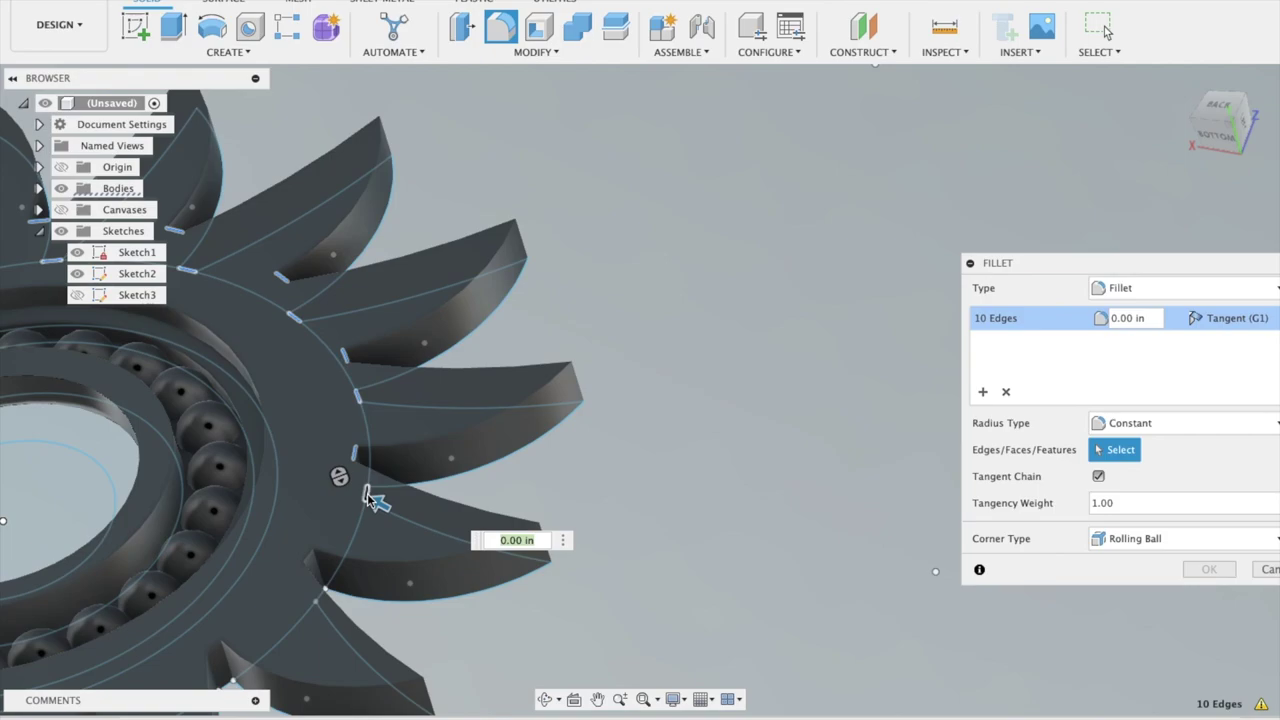
click(310, 575)
Add further ray root edges to the fillet while orbiting around the spinner
shift+middle_drag(310, 575, 365, 545)
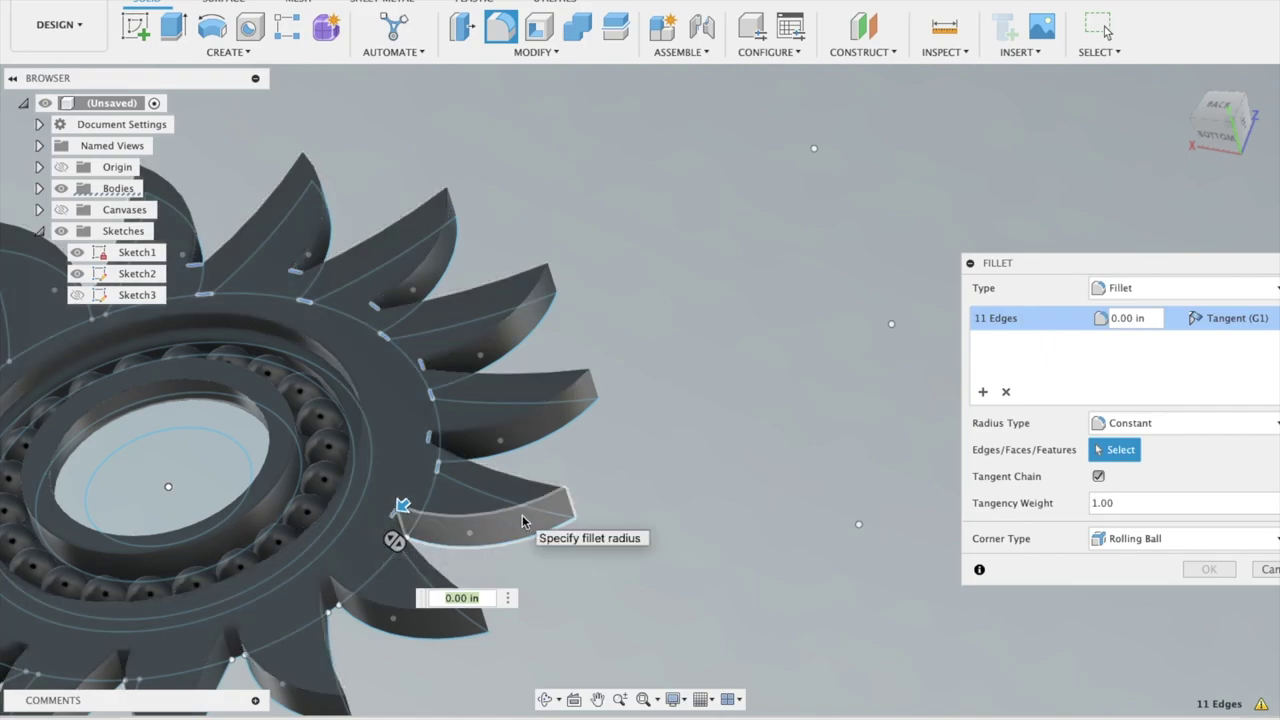
shift+middle_drag(522, 521, 400, 546)
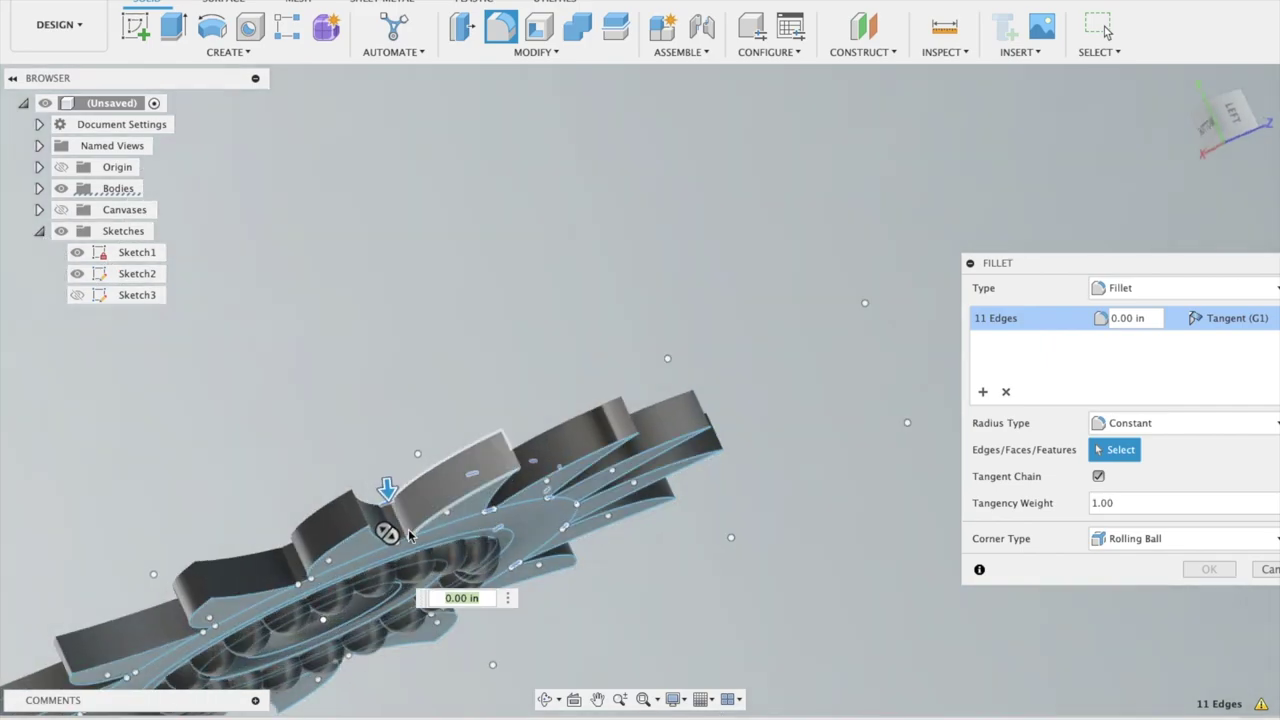
click(402, 540)
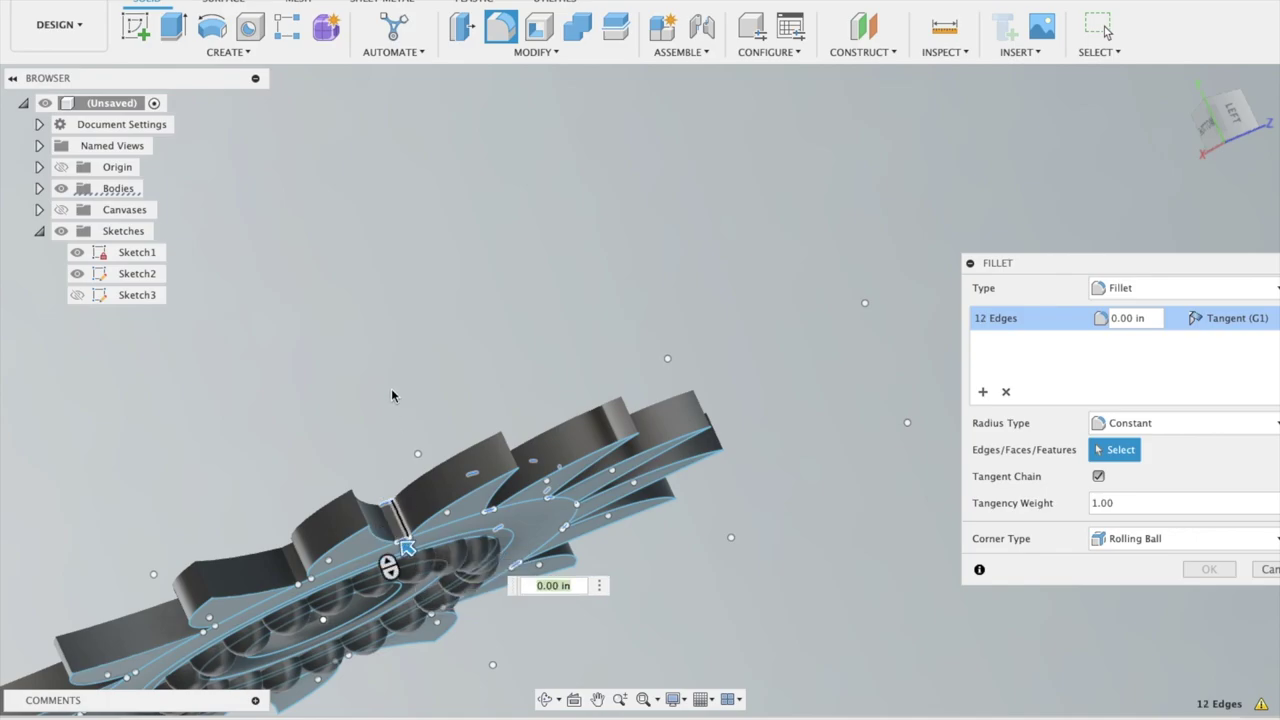
shift+middle_drag(402, 540, 292, 522)
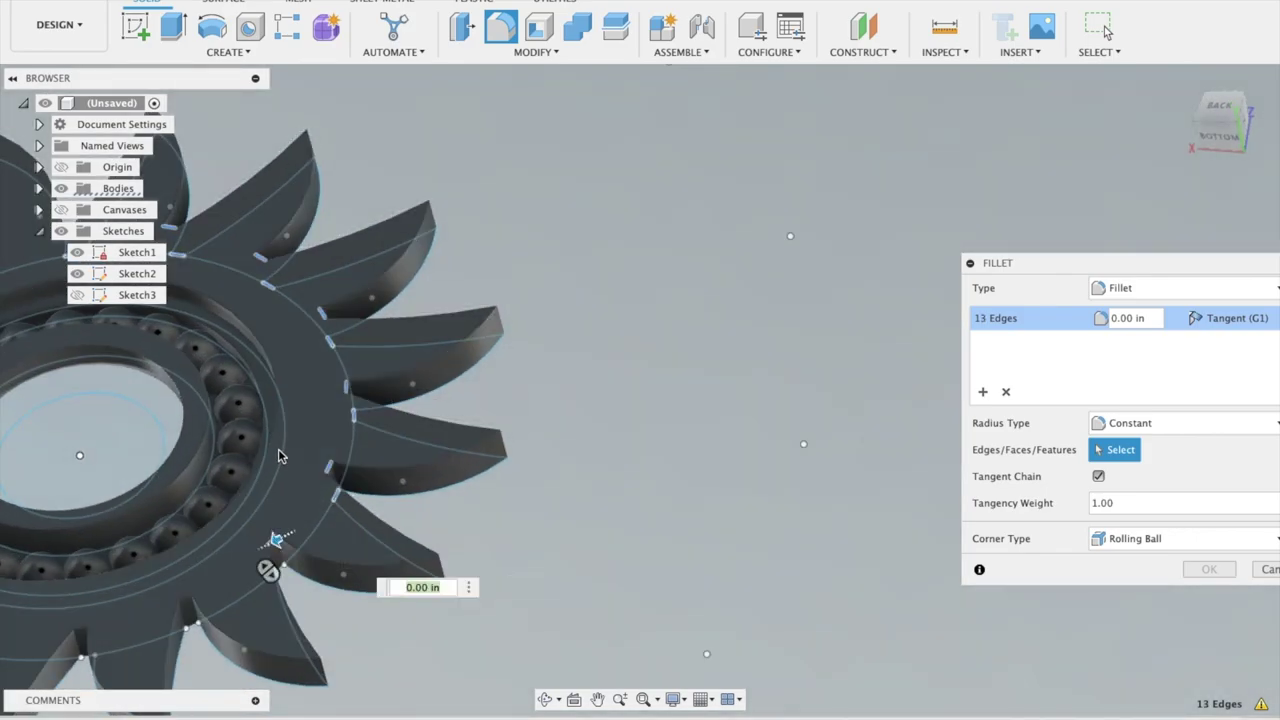
click(272, 565)
shift+middle_drag(272, 565, 222, 503)
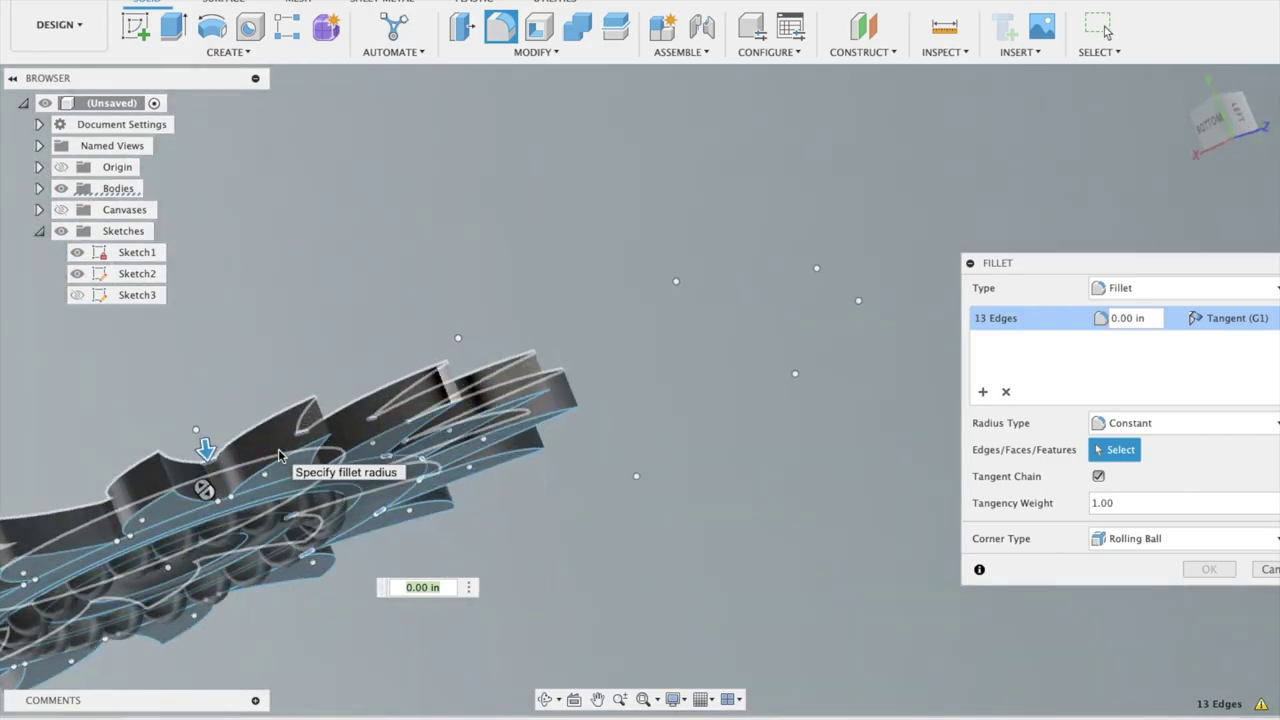
click(224, 502)
mouse_move(221, 379)
shift+middle_down()
mouse_move(212, 403)
mouse_move(291, 327)
shift+middle_up()
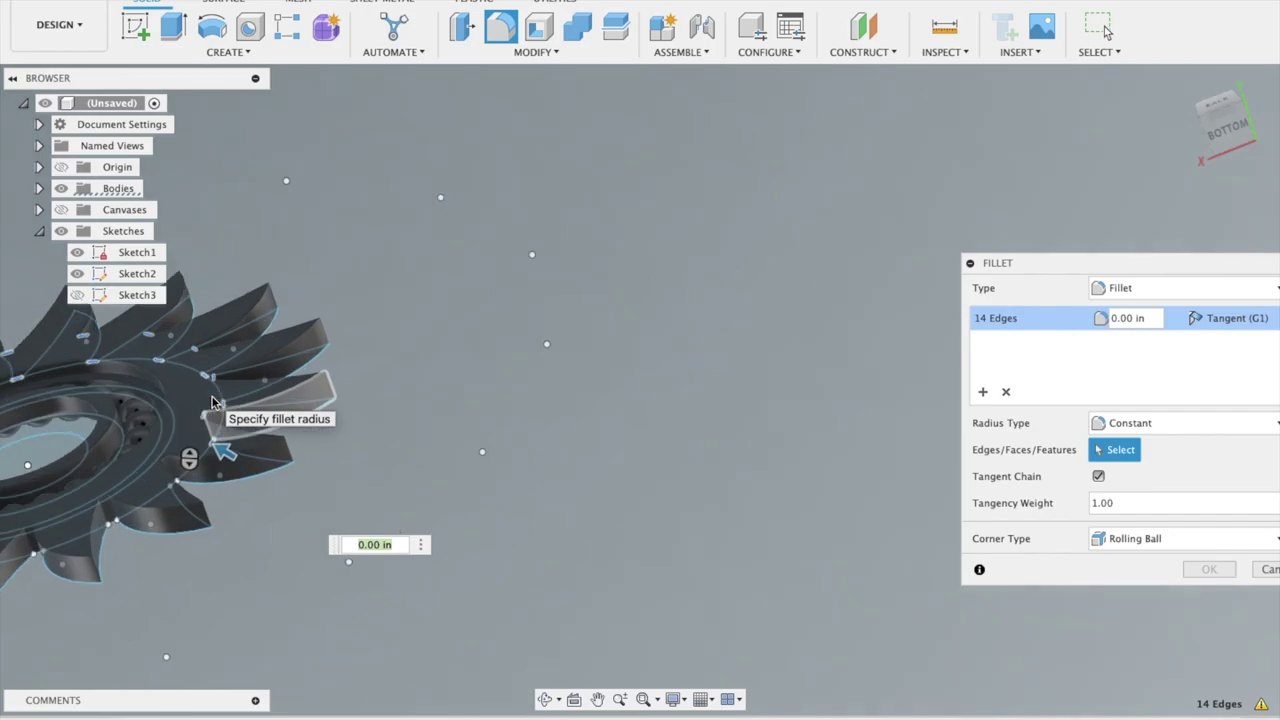
mouse_move(291, 327)
shift+middle_down()
mouse_move(388, 431)
mouse_move(422, 497)
shift+middle_up()
scroll(388, 431, up, 3)
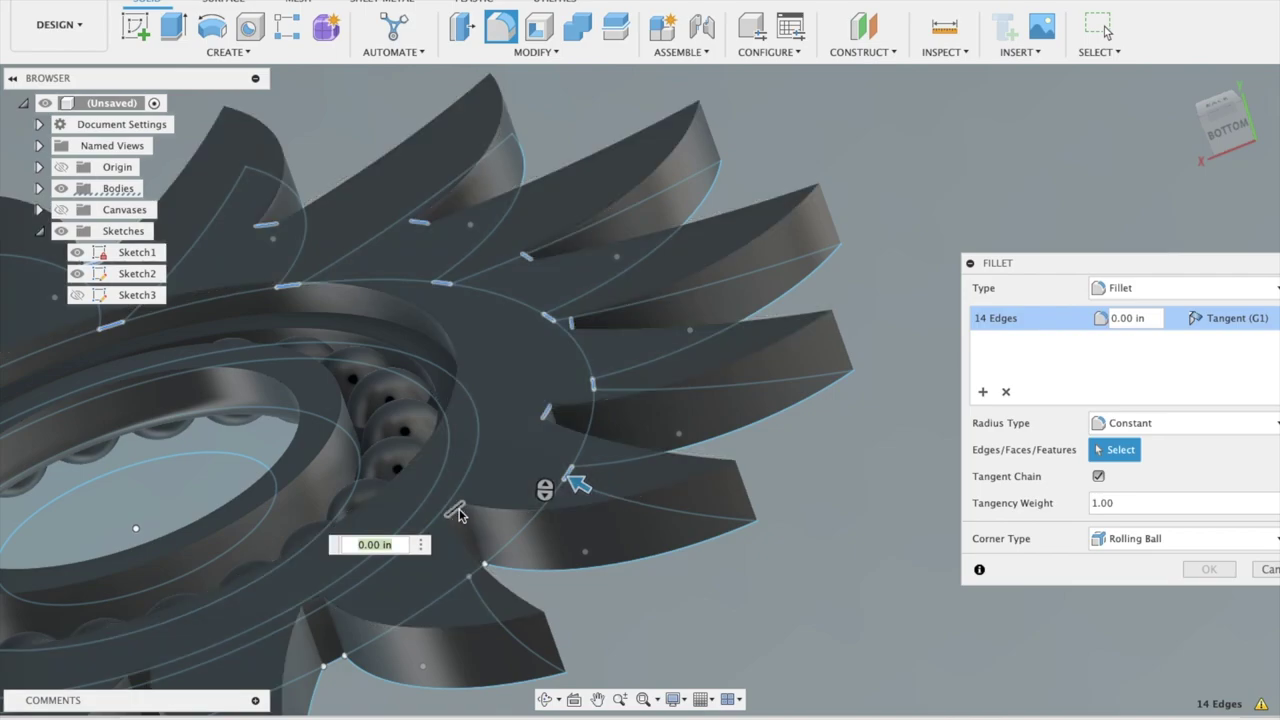
click(462, 515)
mouse_move(462, 515)
shift+middle_down()
mouse_move(503, 430)
mouse_move(371, 476)
shift+middle_up()
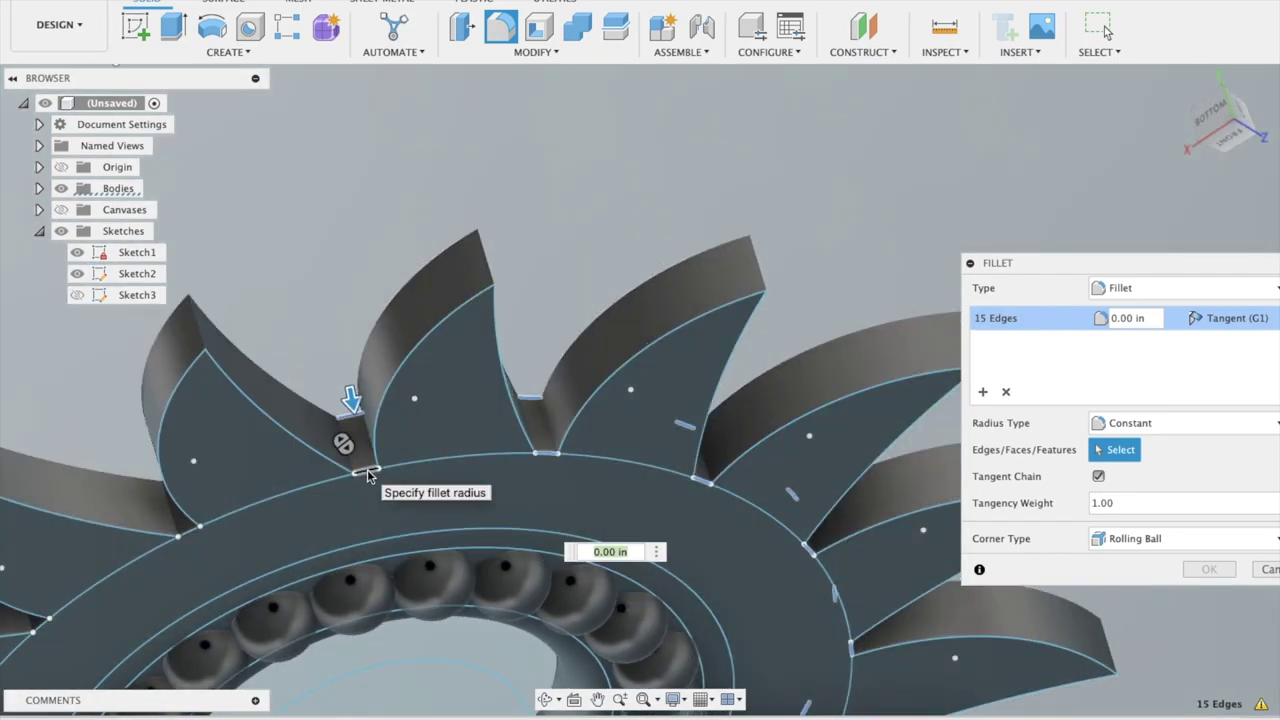
click(366, 472)
shift+middle_drag(366, 472, 323, 346)
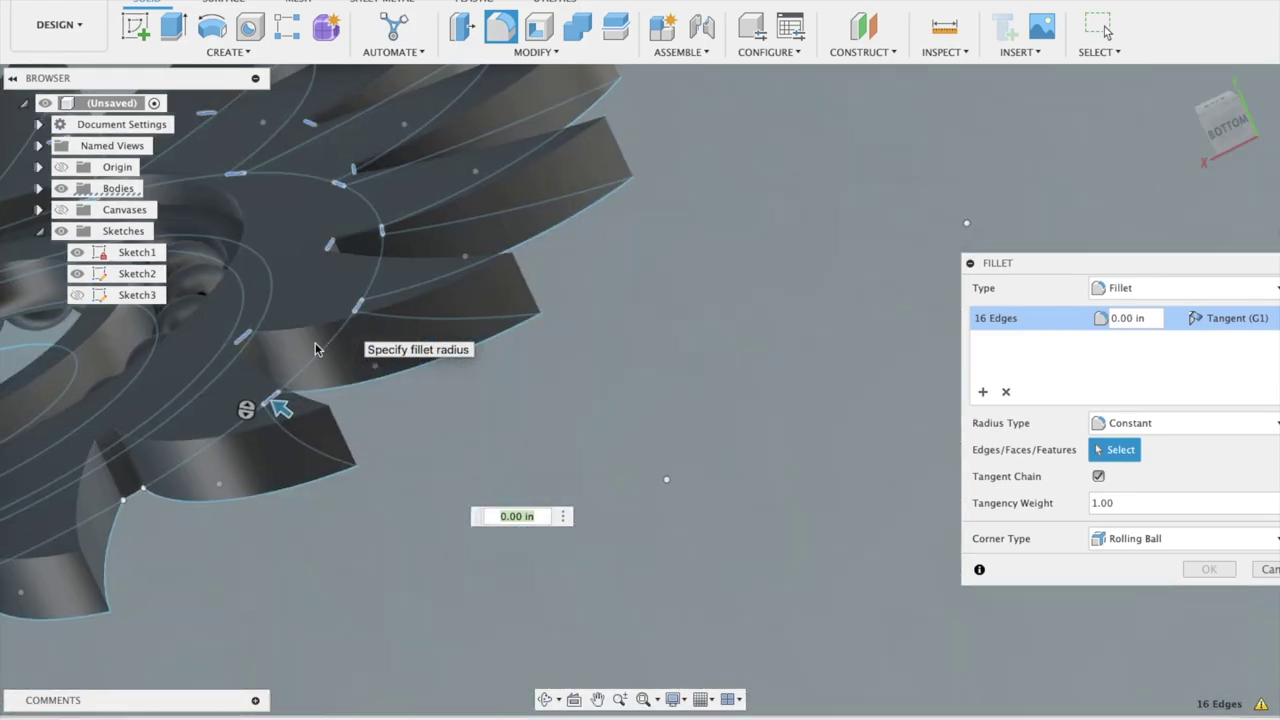
click(101, 441)
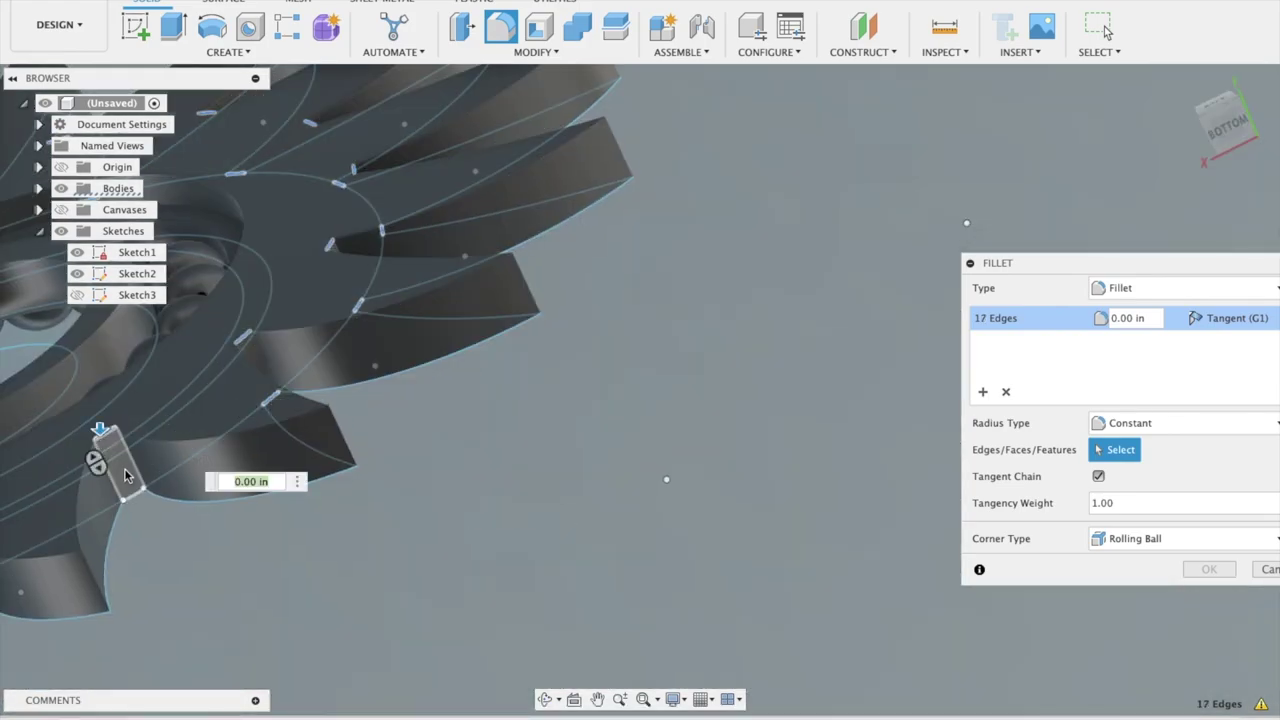
click(136, 497)
mouse_move(136, 497)
shift+middle_down()
mouse_move(131, 444)
mouse_move(268, 456)
shift+middle_up()
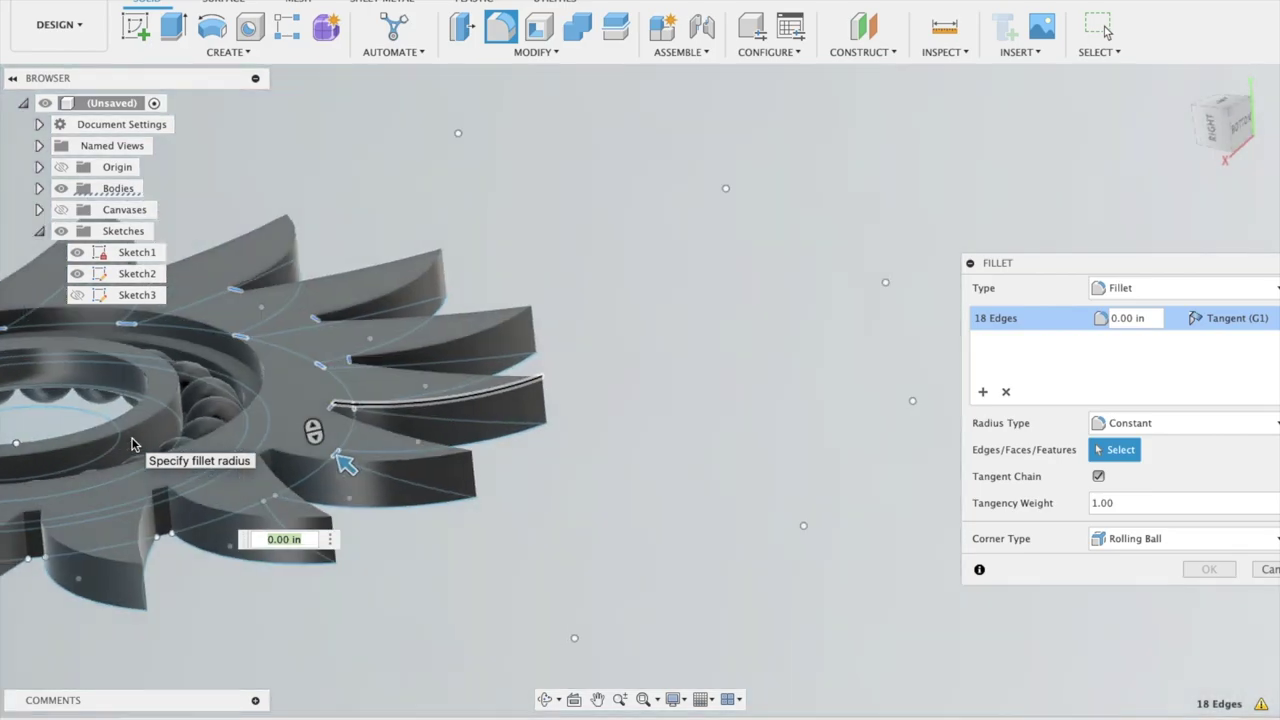
click(268, 456)
shift+middle_drag(268, 456, 280, 495)
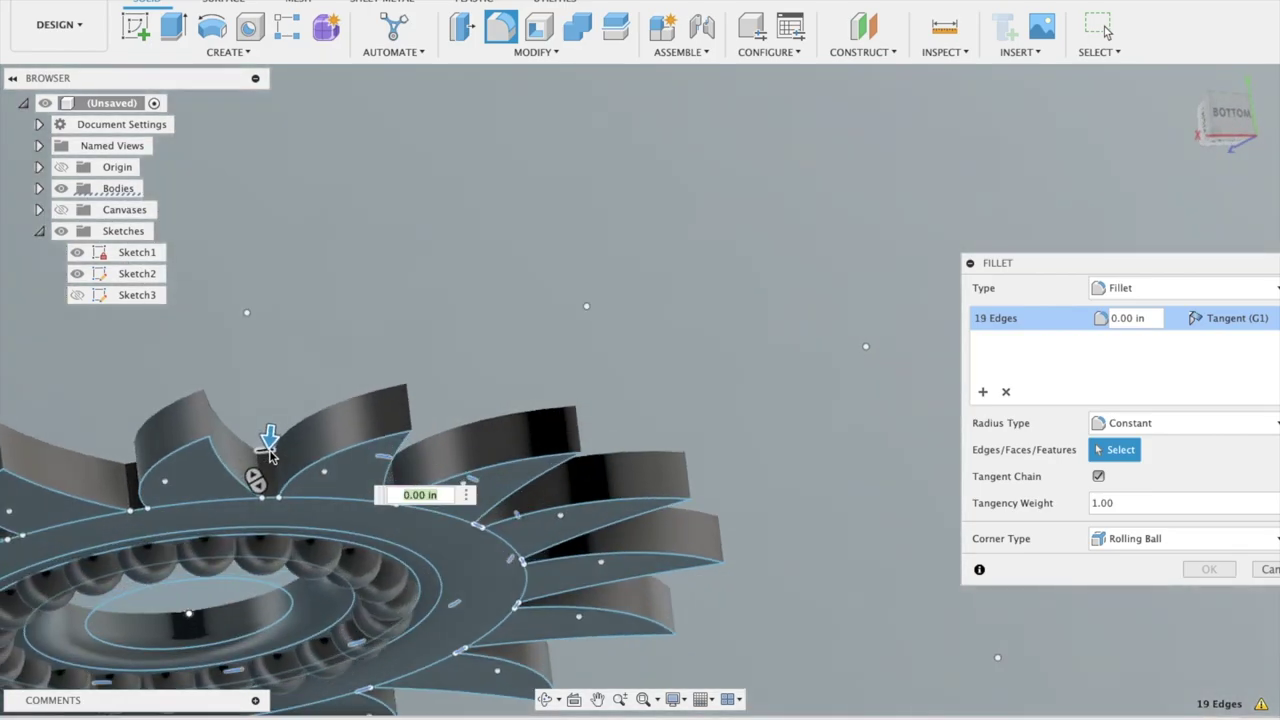
shift+middle_drag(306, 376, 306, 385)
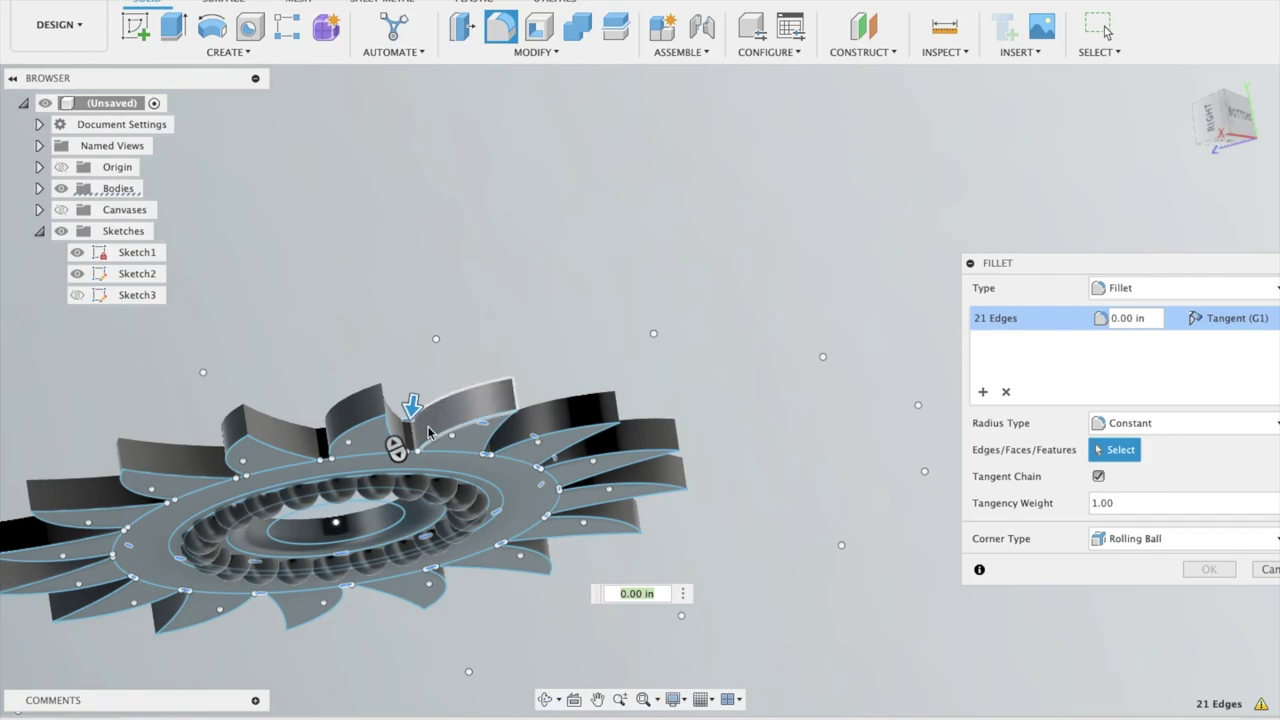
Pick the last ray root edges and apply a 0.05 in fillet to all 32 edges
click(413, 456)
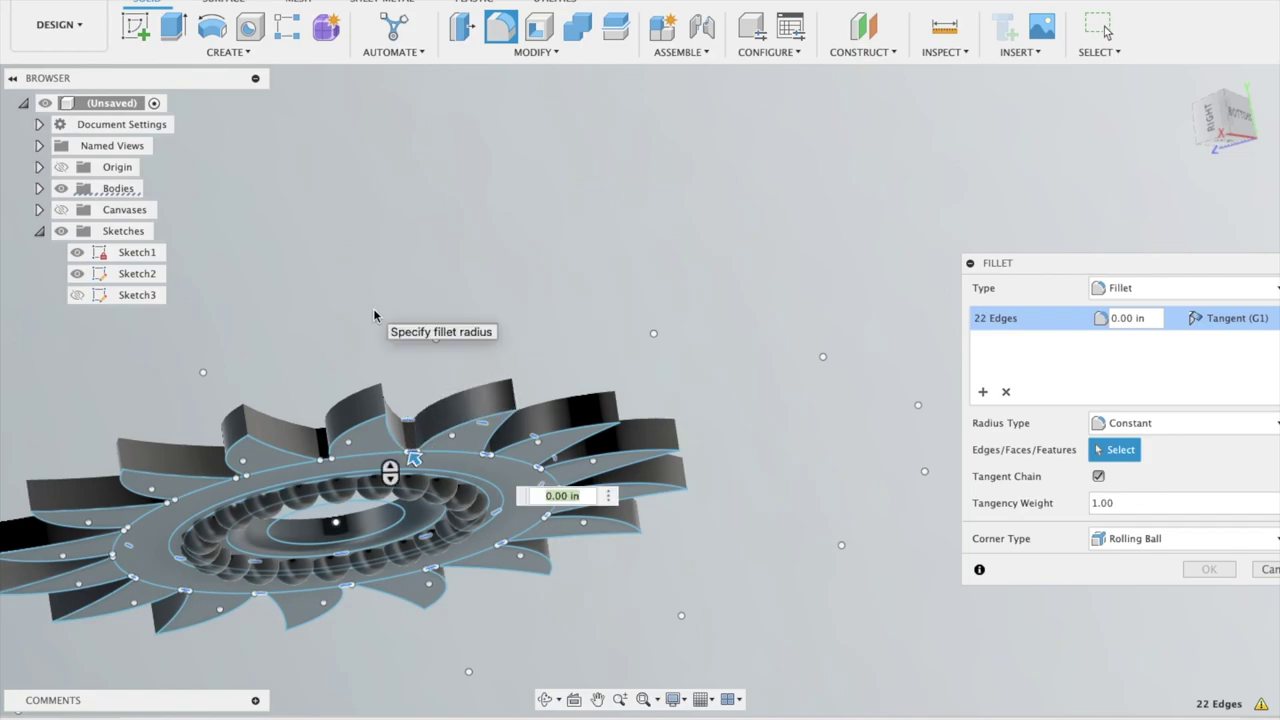
shift+middle_drag(373, 308, 295, 390)
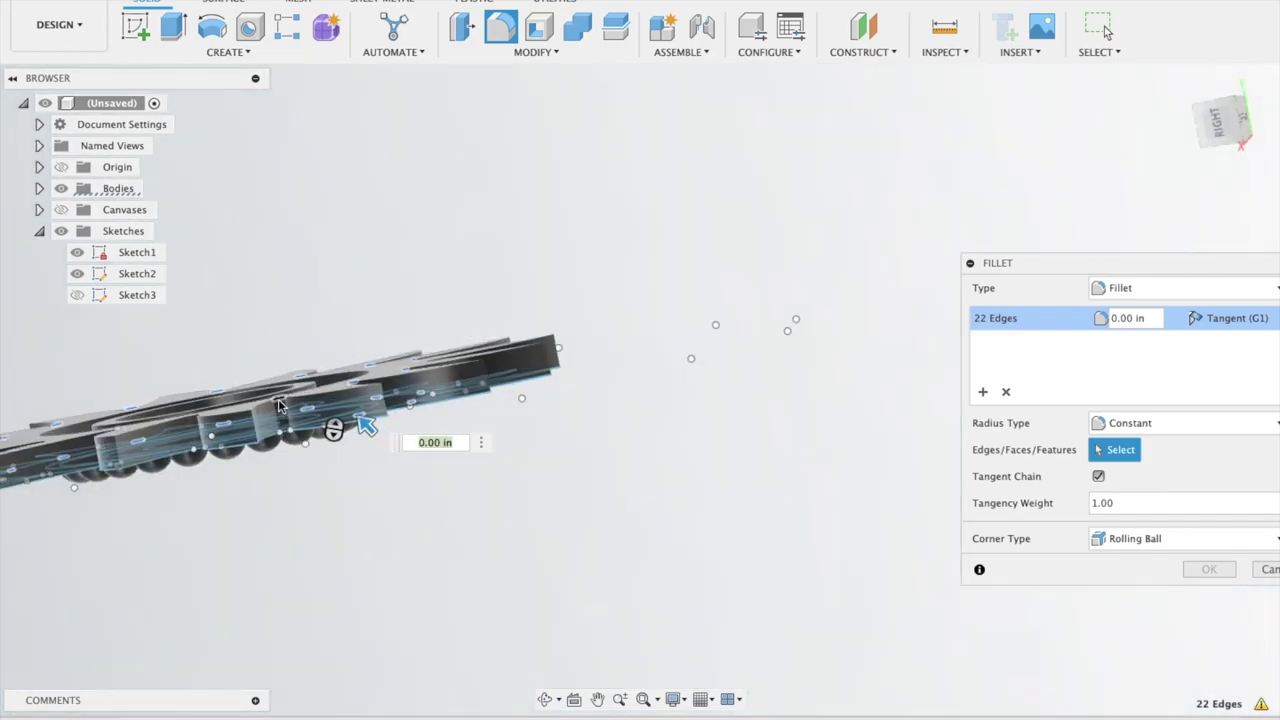
scroll(316, 333, up, 5)
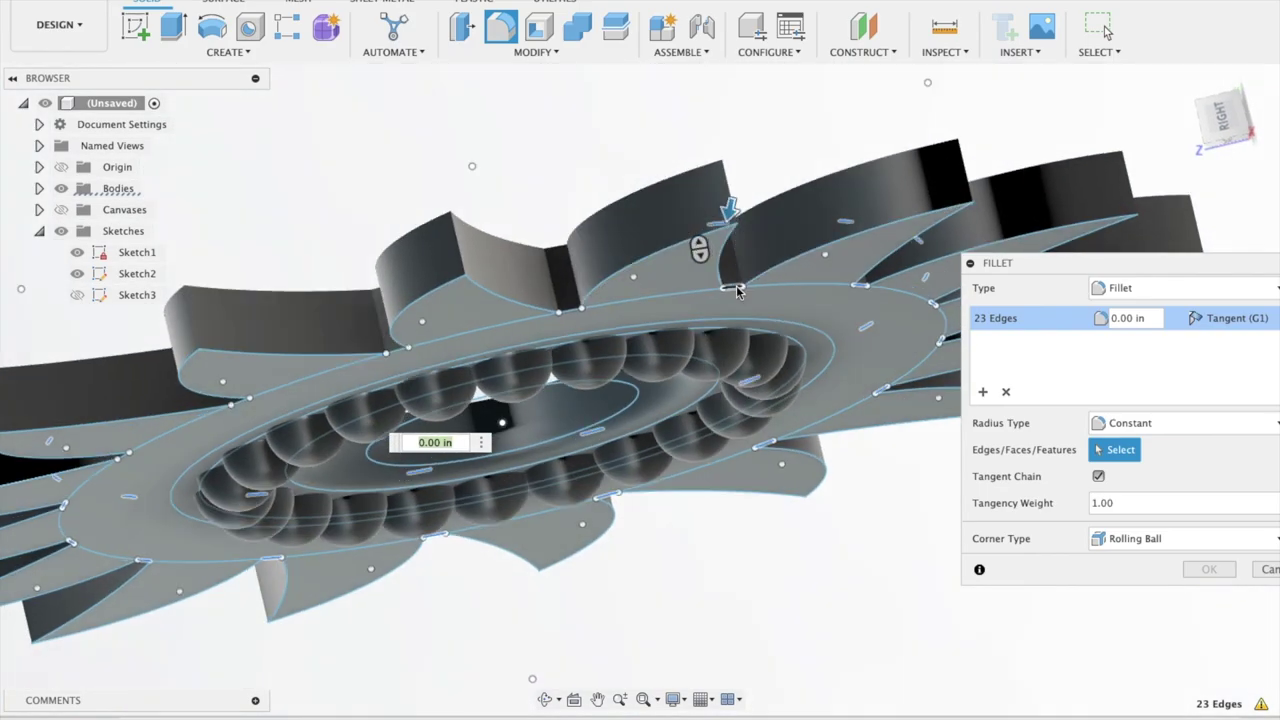
click(735, 290)
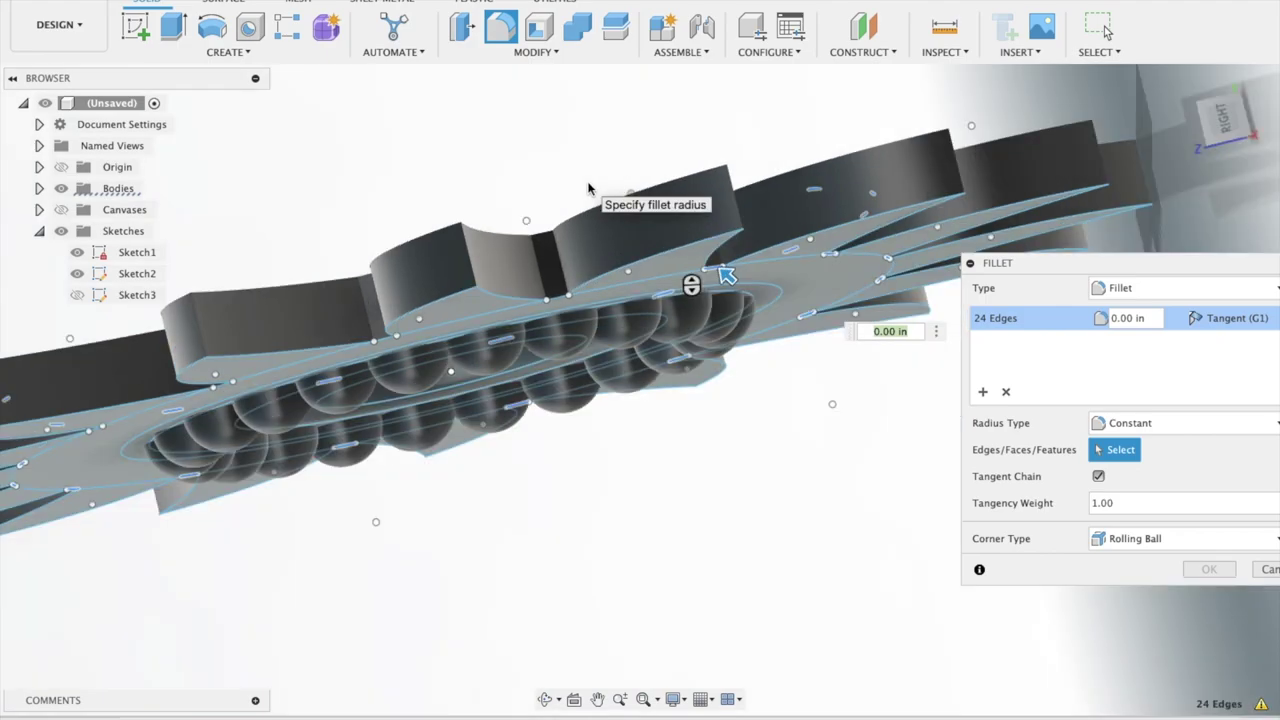
shift+middle_drag(588, 188, 533, 229)
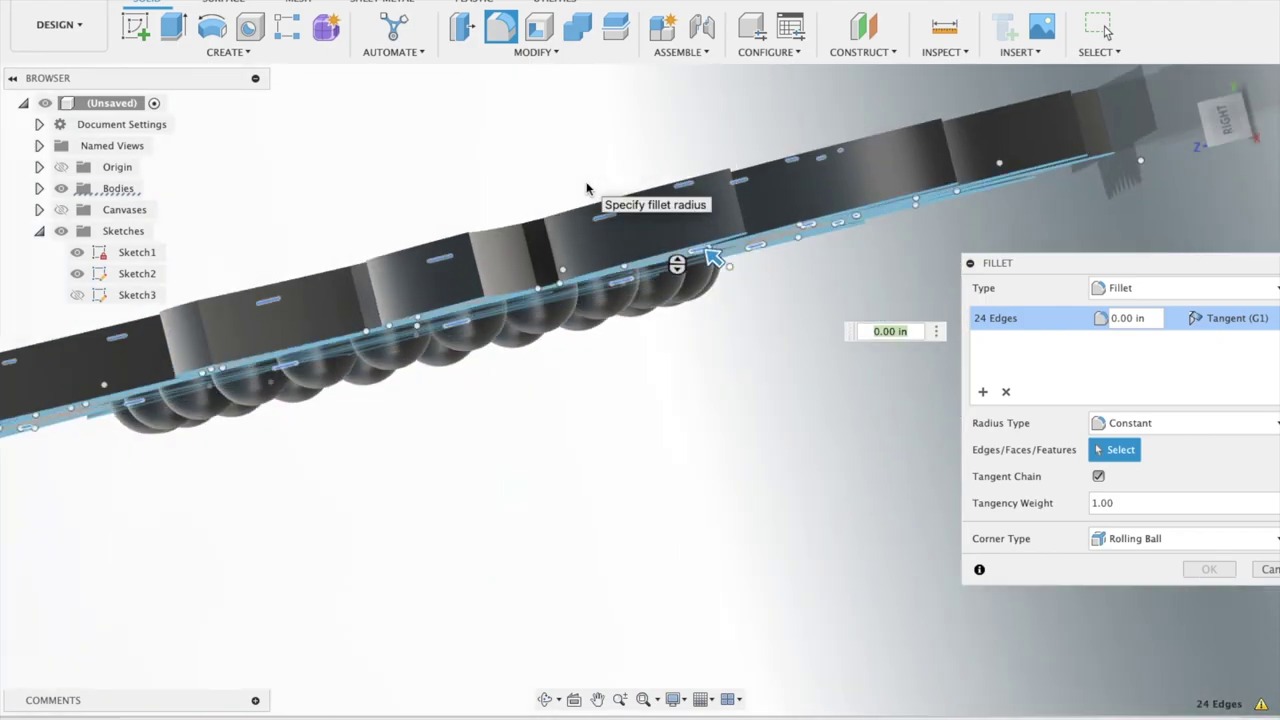
click(533, 229)
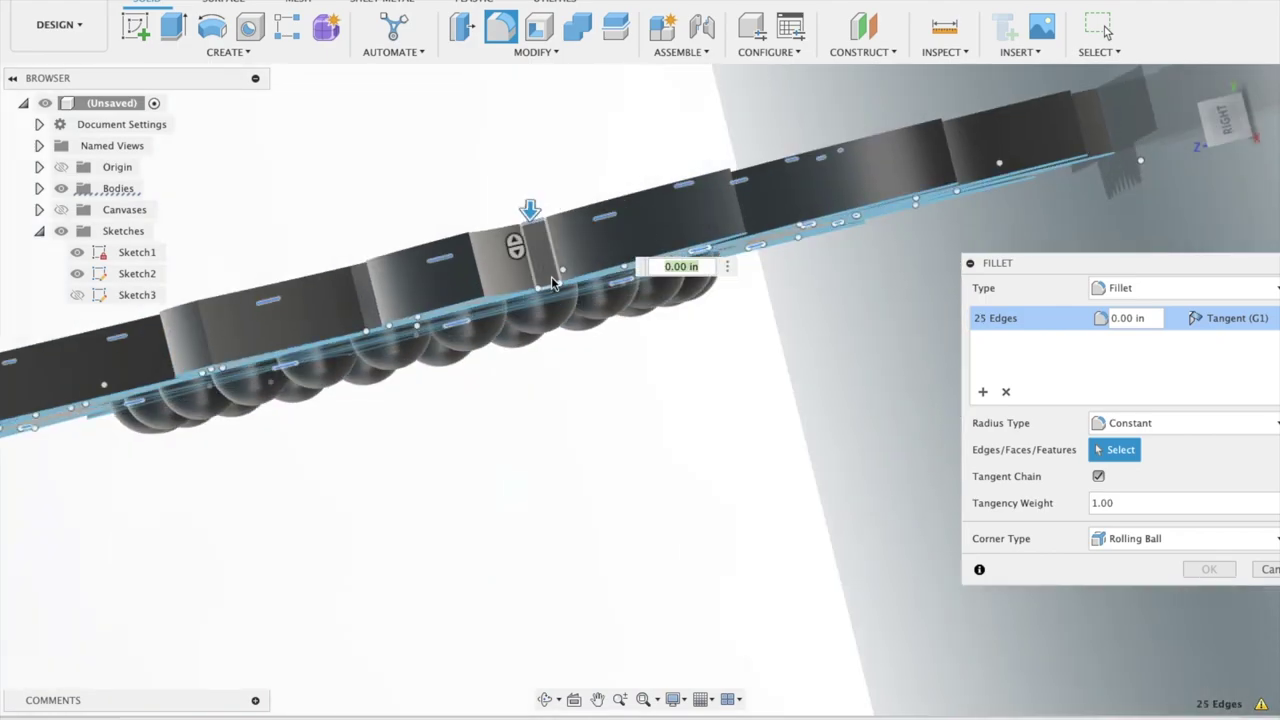
shift+middle_drag(484, 212, 480, 200)
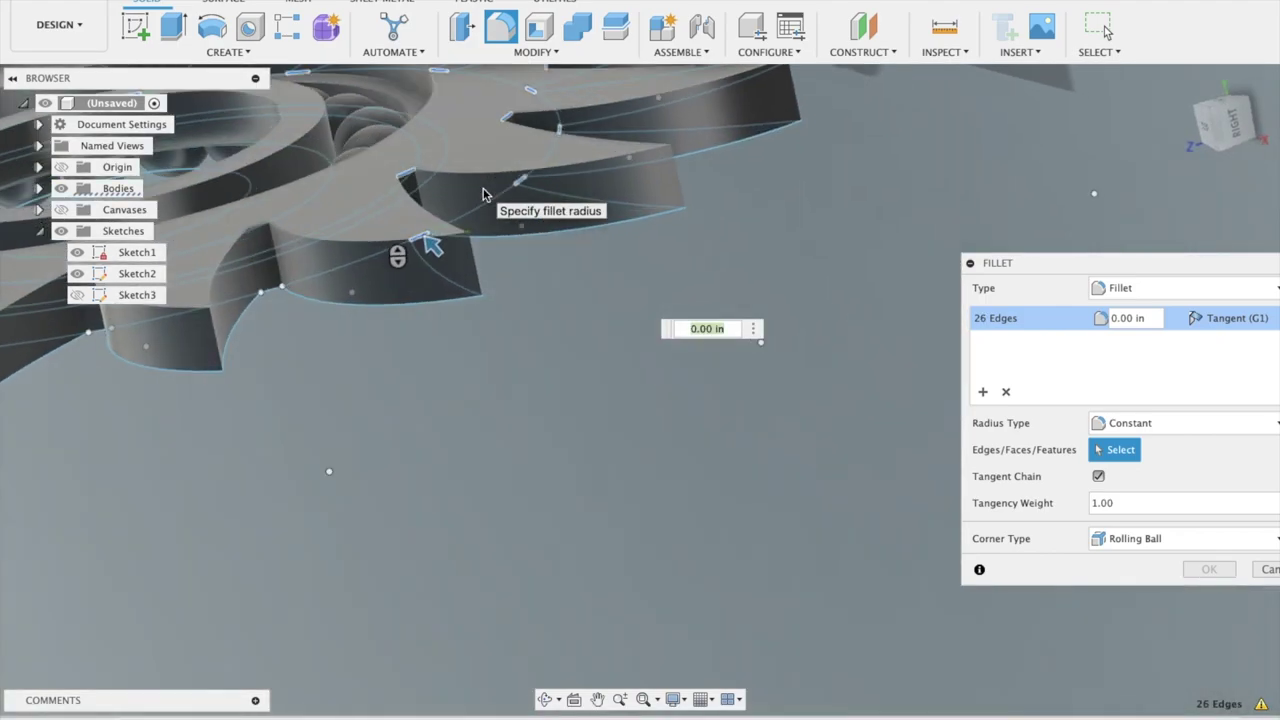
click(260, 225)
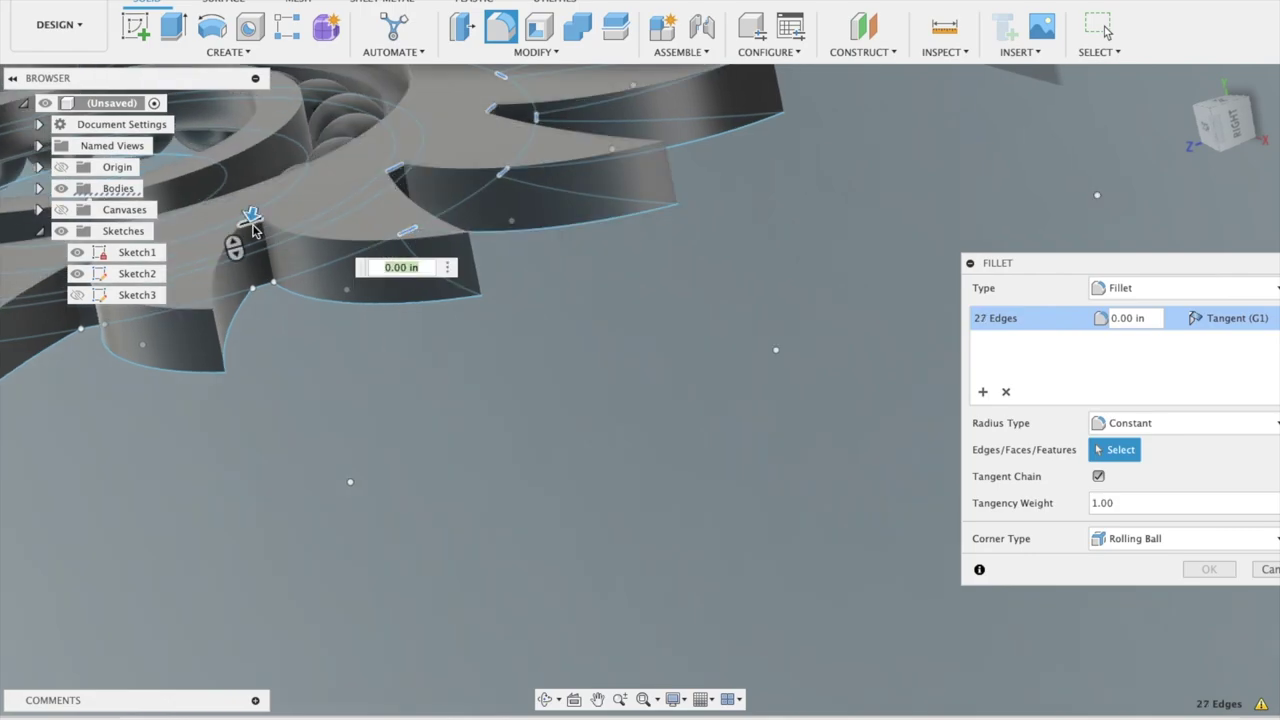
scroll(297, 287, left, 5)
scroll(297, 287, left, 5)
shift+middle_drag(297, 287, 471, 399)
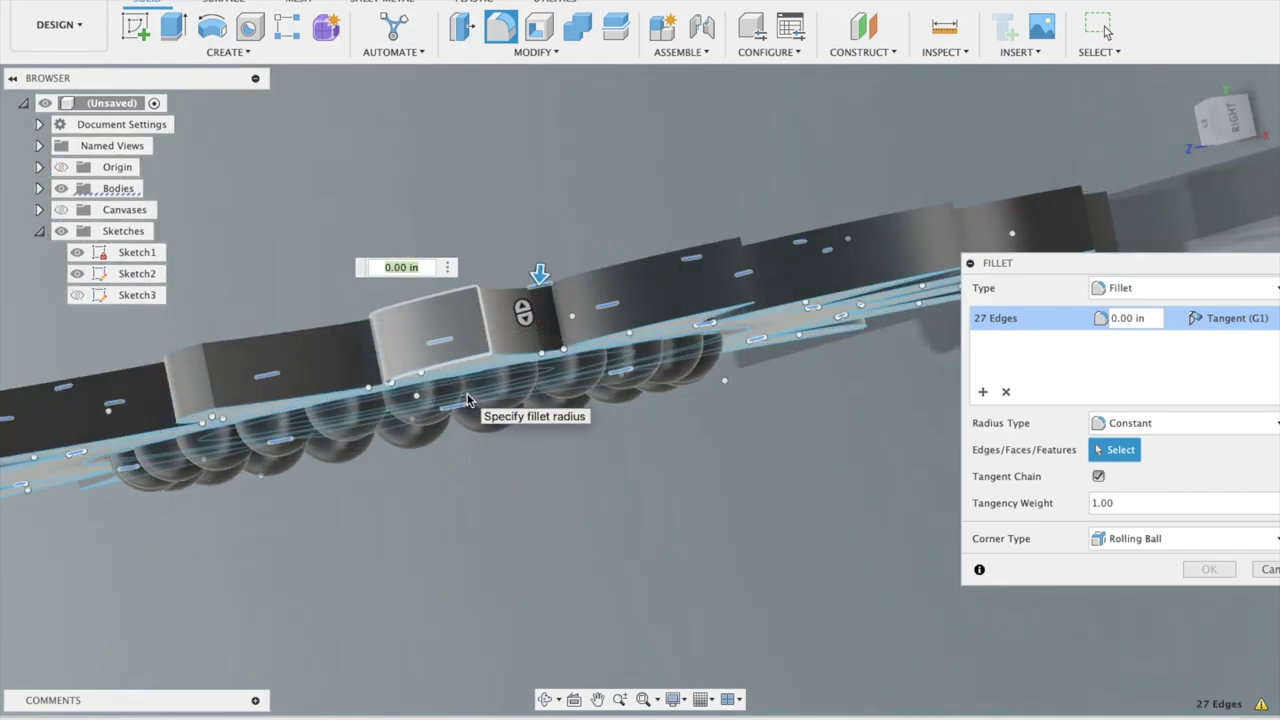
click(555, 355)
shift+middle_drag(435, 203, 435, 206)
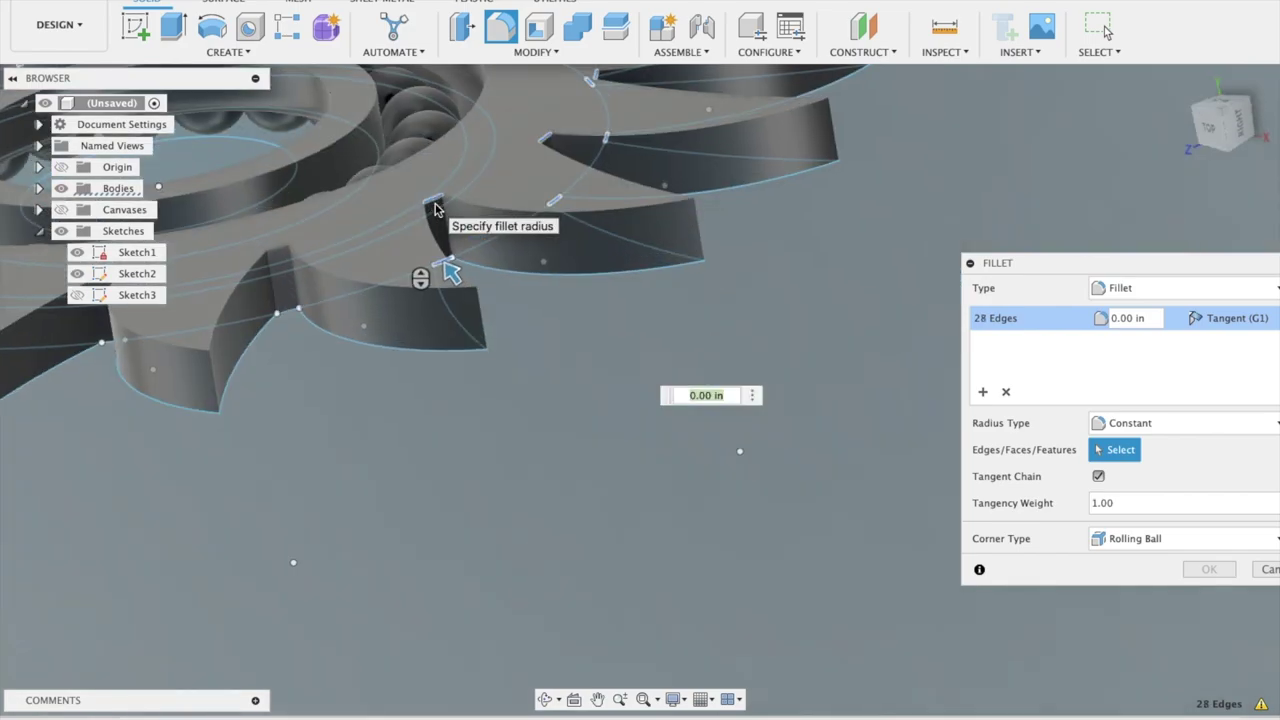
click(280, 248)
mouse_move(280, 248)
shift+middle_down()
mouse_move(285, 291)
mouse_move(287, 213)
mouse_move(249, 235)
shift+middle_up()
click(290, 311)
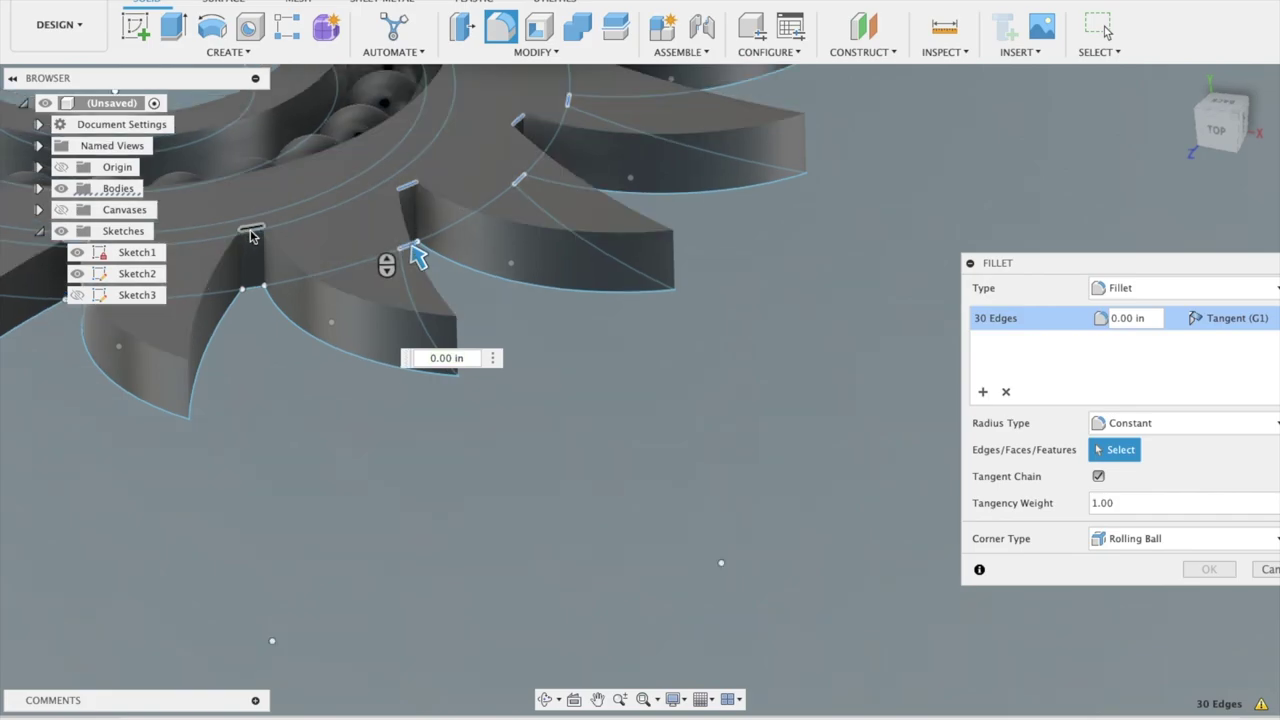
click(251, 235)
shift+middle_drag(251, 235, 265, 290)
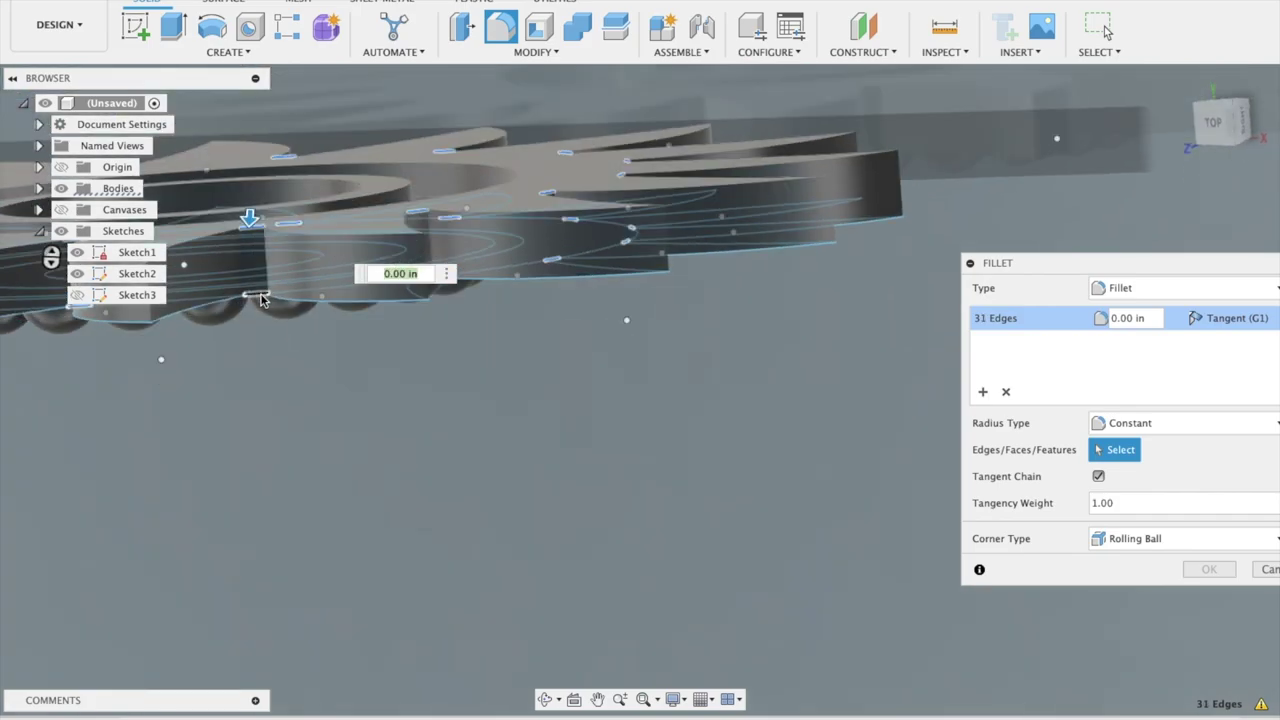
click(260, 300)
shift+middle_drag(260, 300, 262, 298)
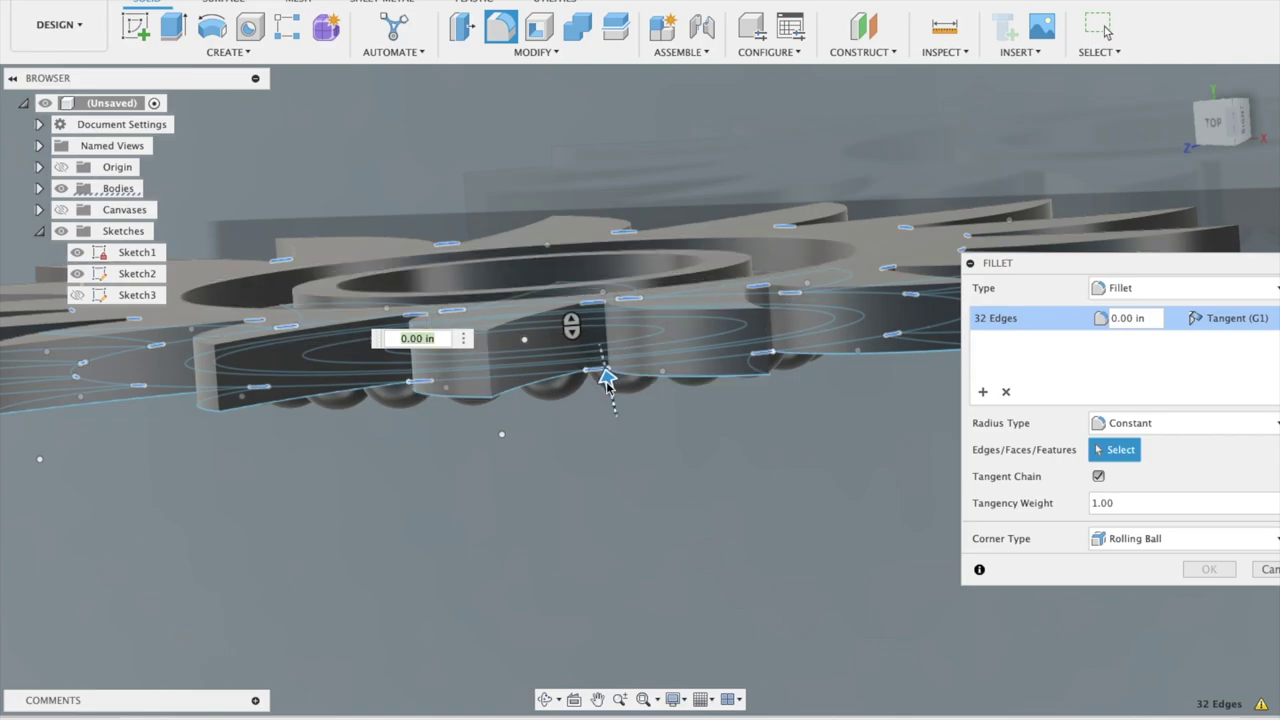
drag(606, 378, 606, 376)
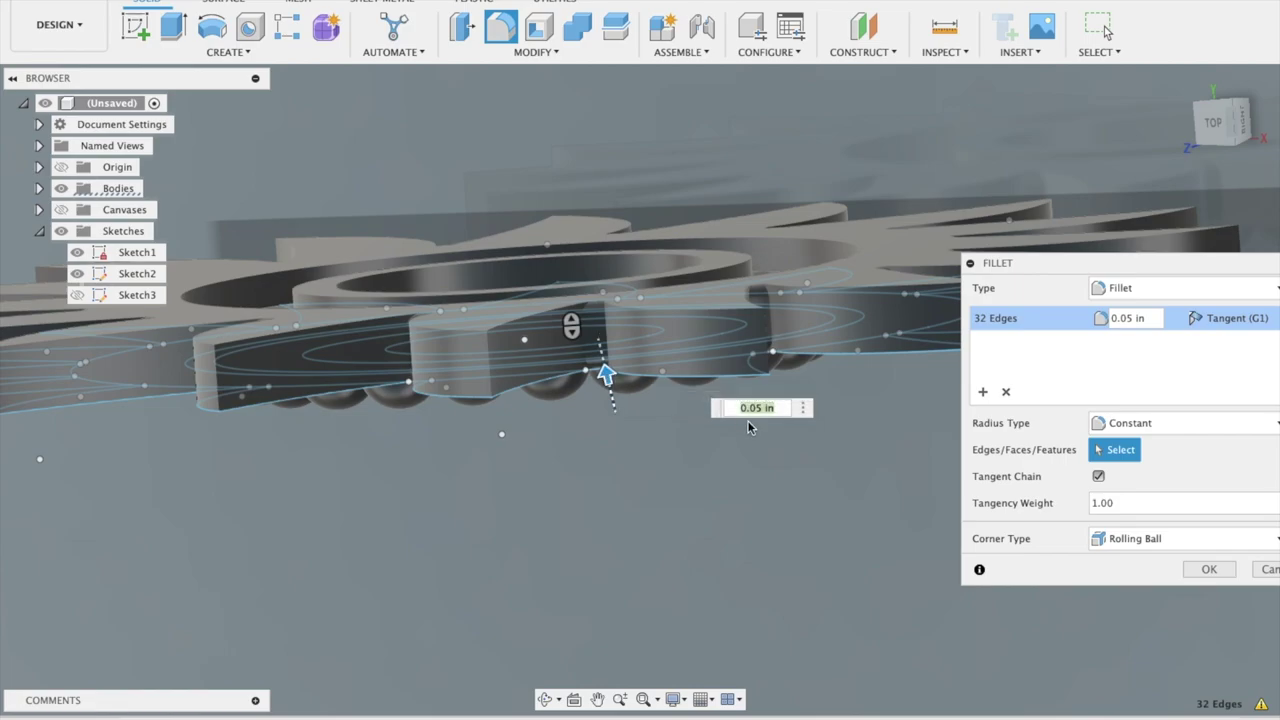
click(1205, 570)
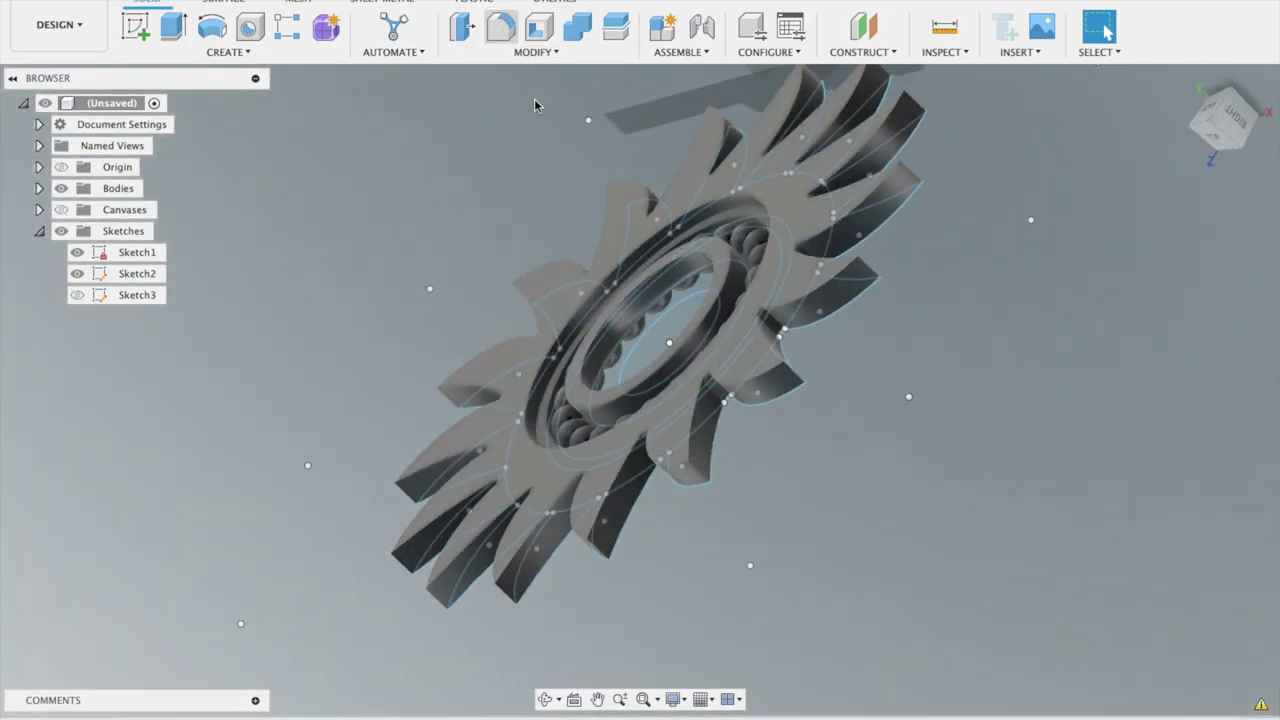
Start a new fillet and select four edges of one ray
key(f)
click(619, 461)
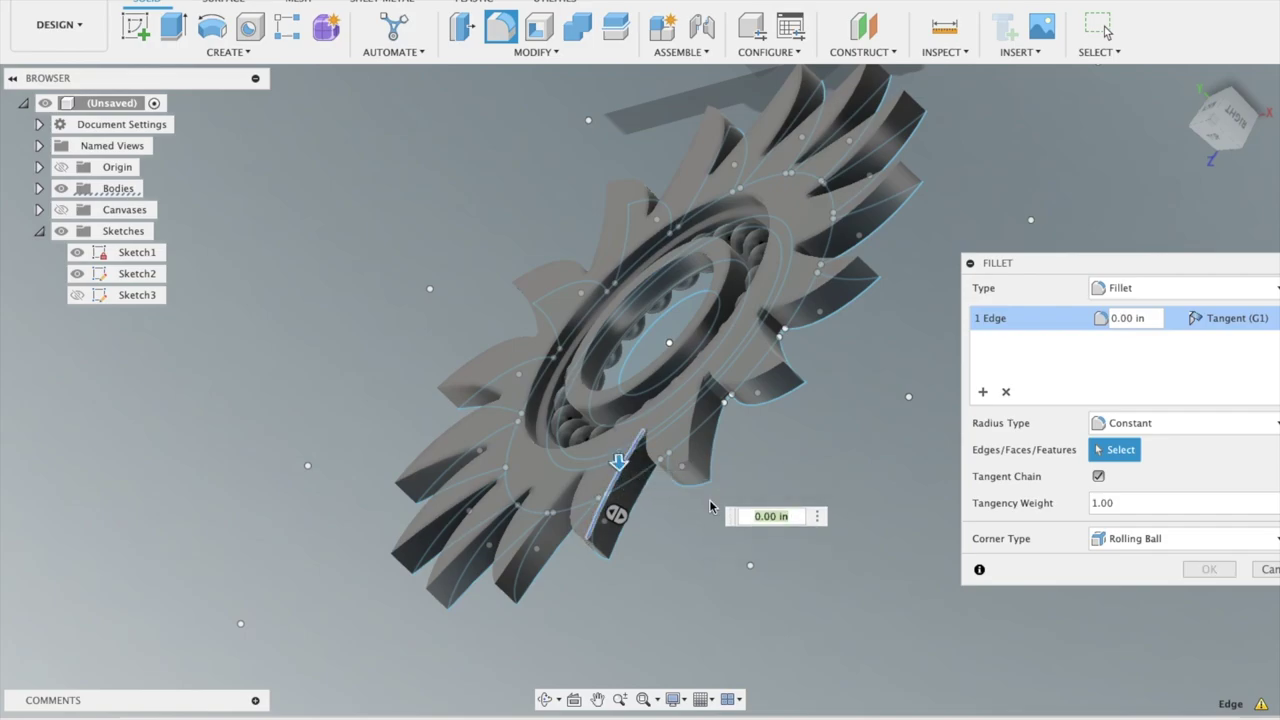
shift+middle_drag(833, 521, 709, 499)
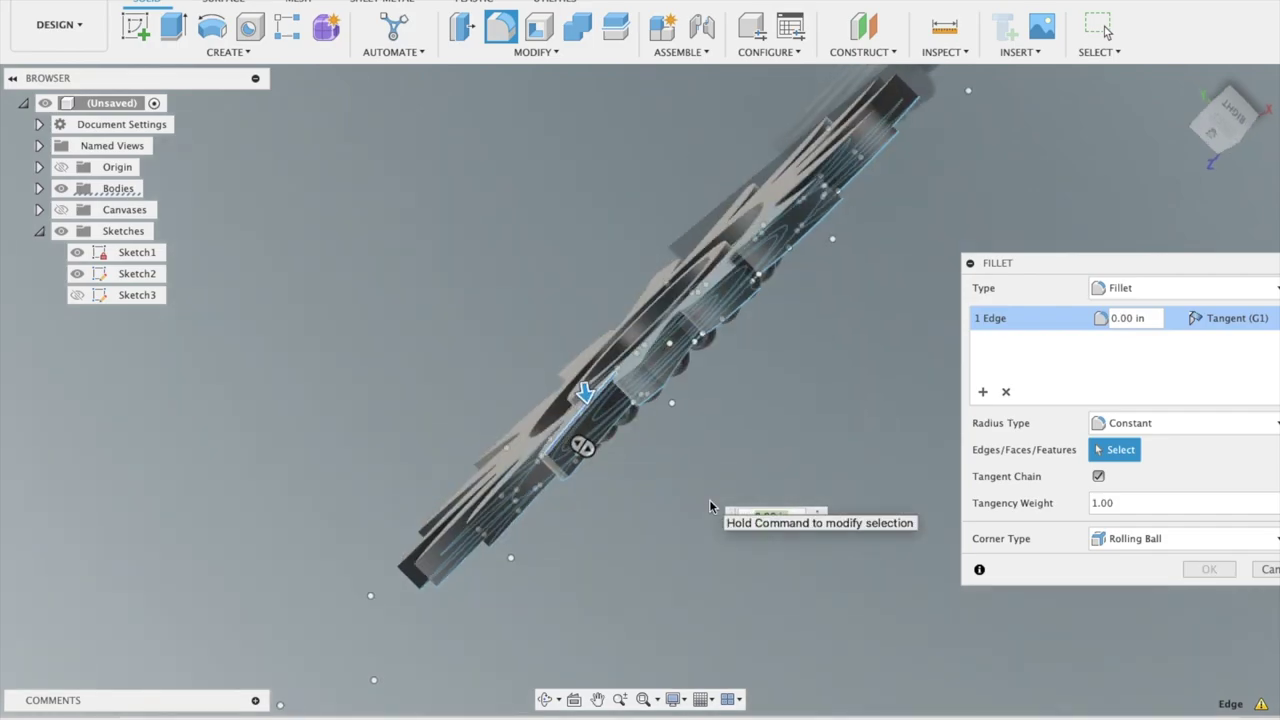
click(595, 420)
shift+middle_drag(625, 447, 783, 406)
click(775, 408)
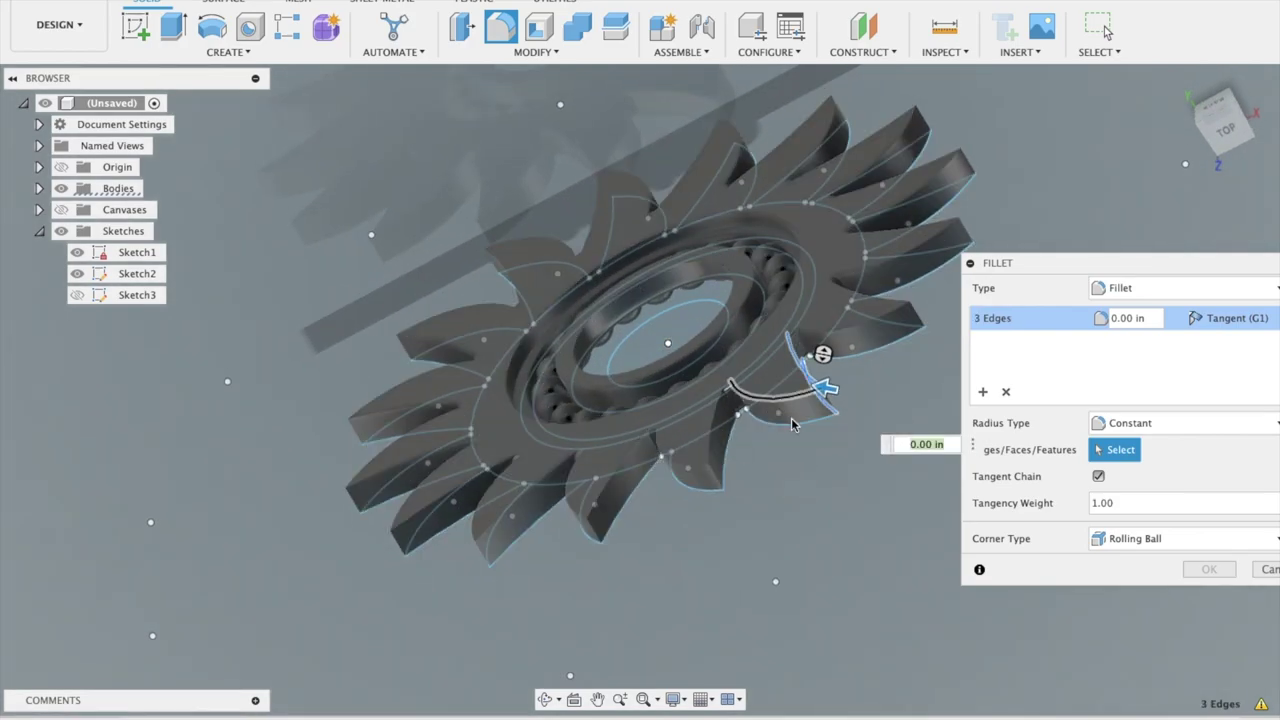
shift+middle_drag(806, 449, 762, 375)
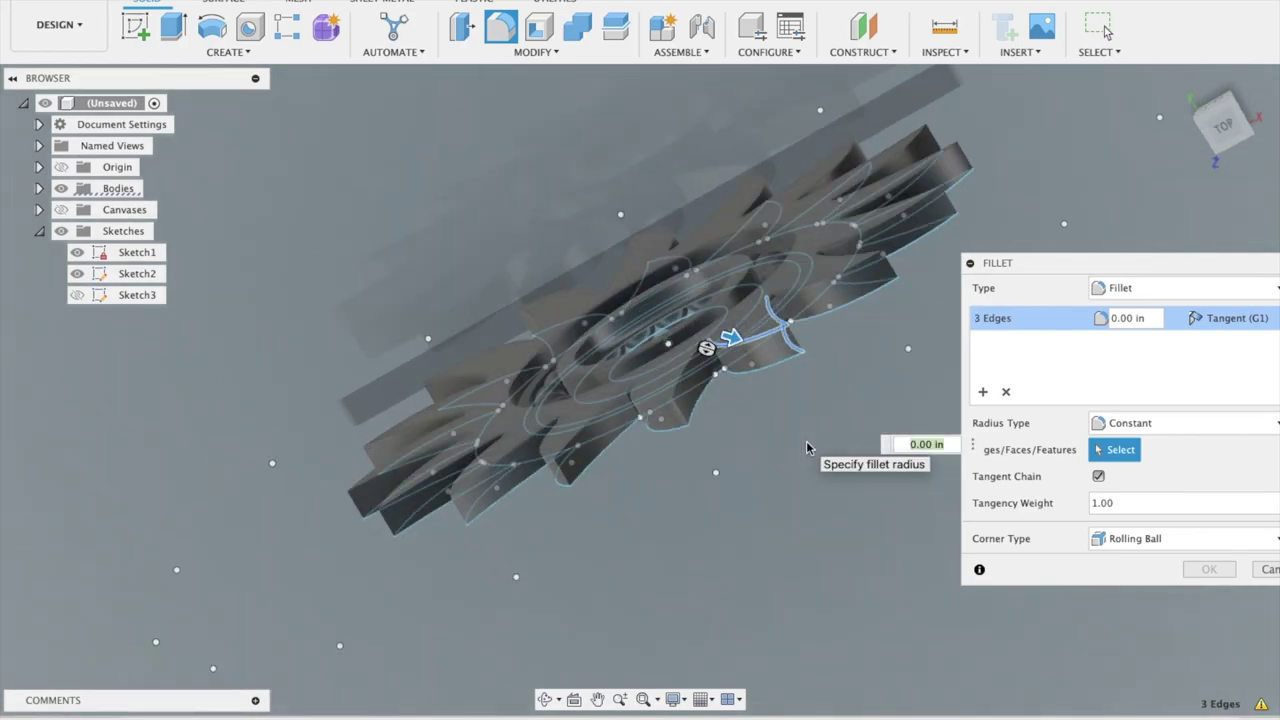
click(761, 378)
Set the ray fillet radius to 0.10 in
text(0.05)
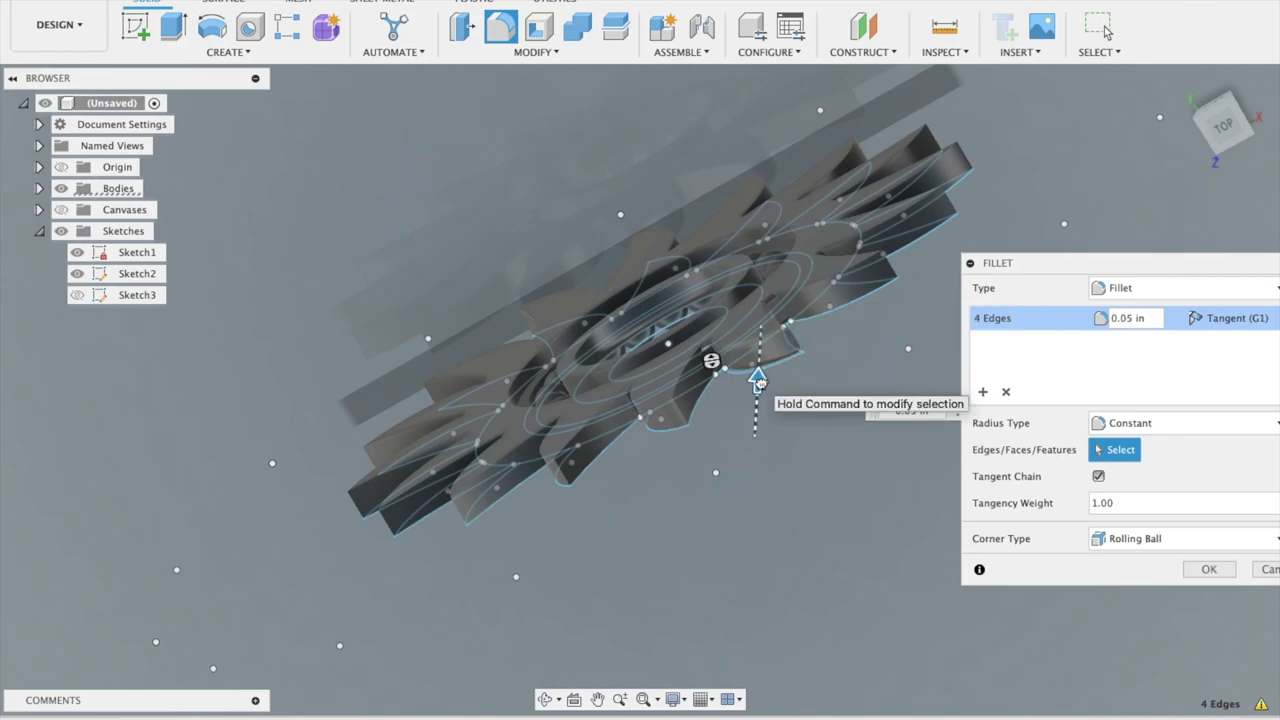
drag(759, 383, 760, 380)
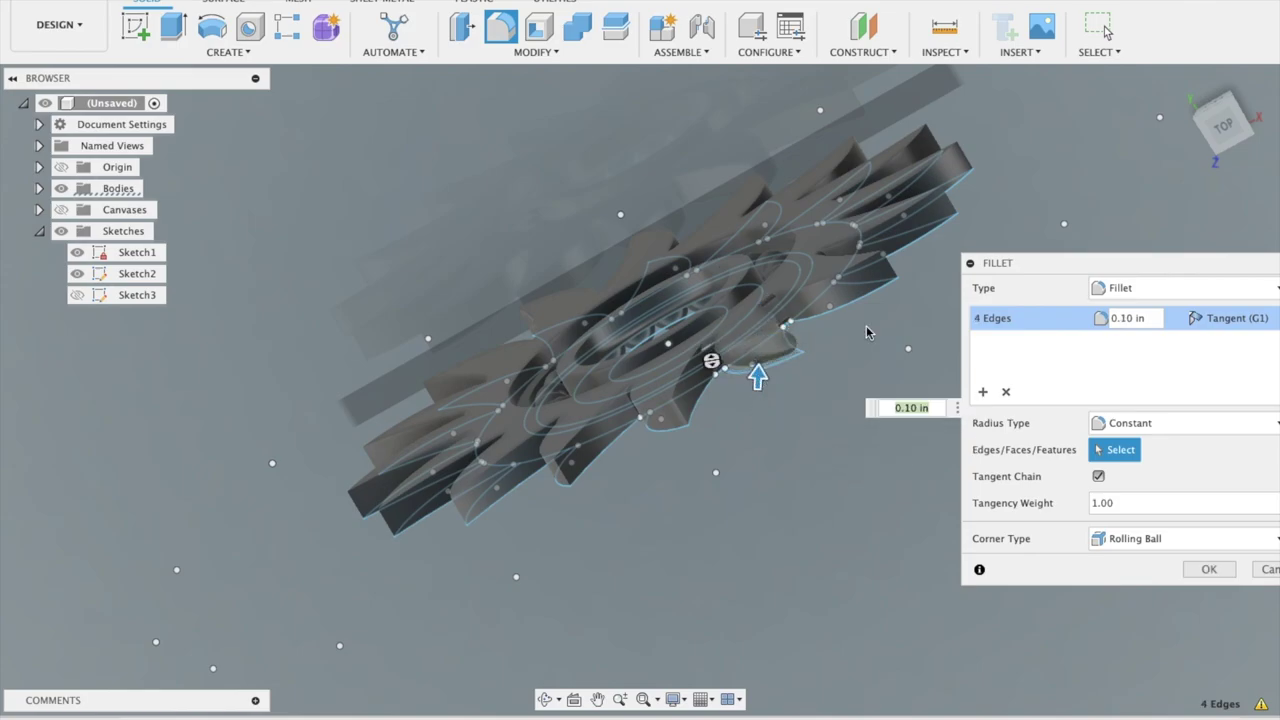
shift+middle_drag(781, 375, 868, 333)
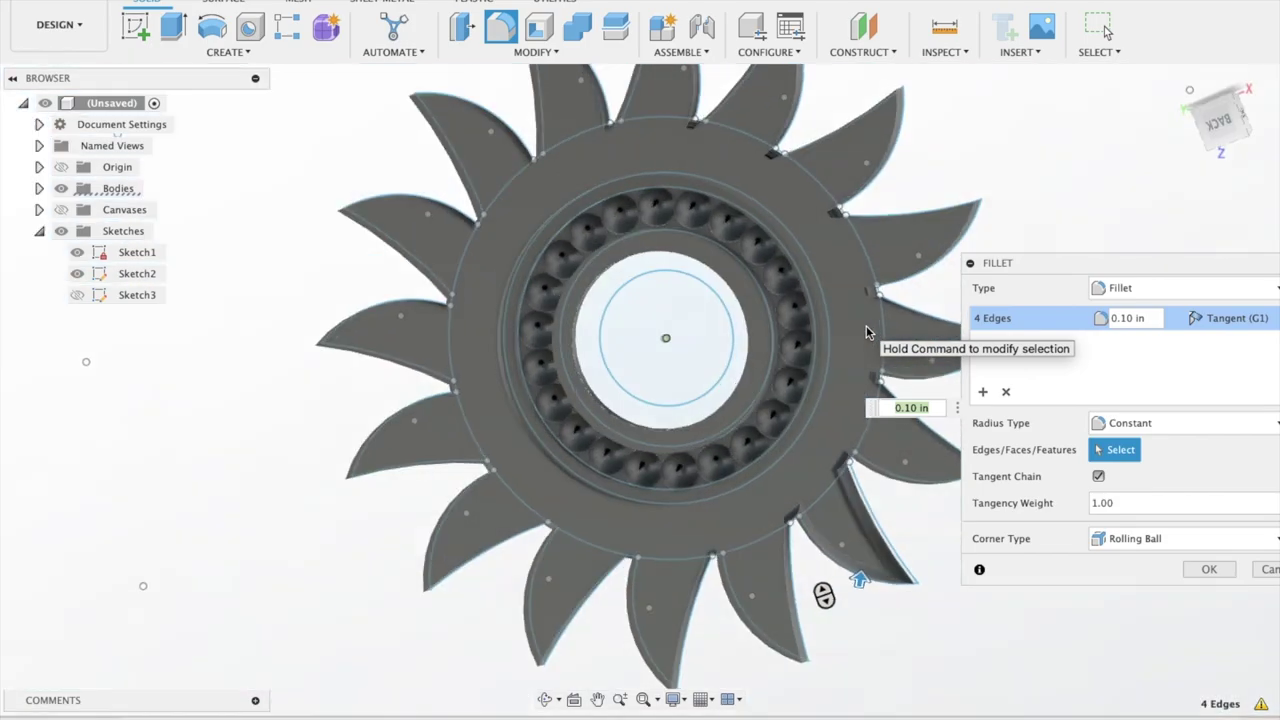
shift+middle_drag(868, 333, 876, 331)
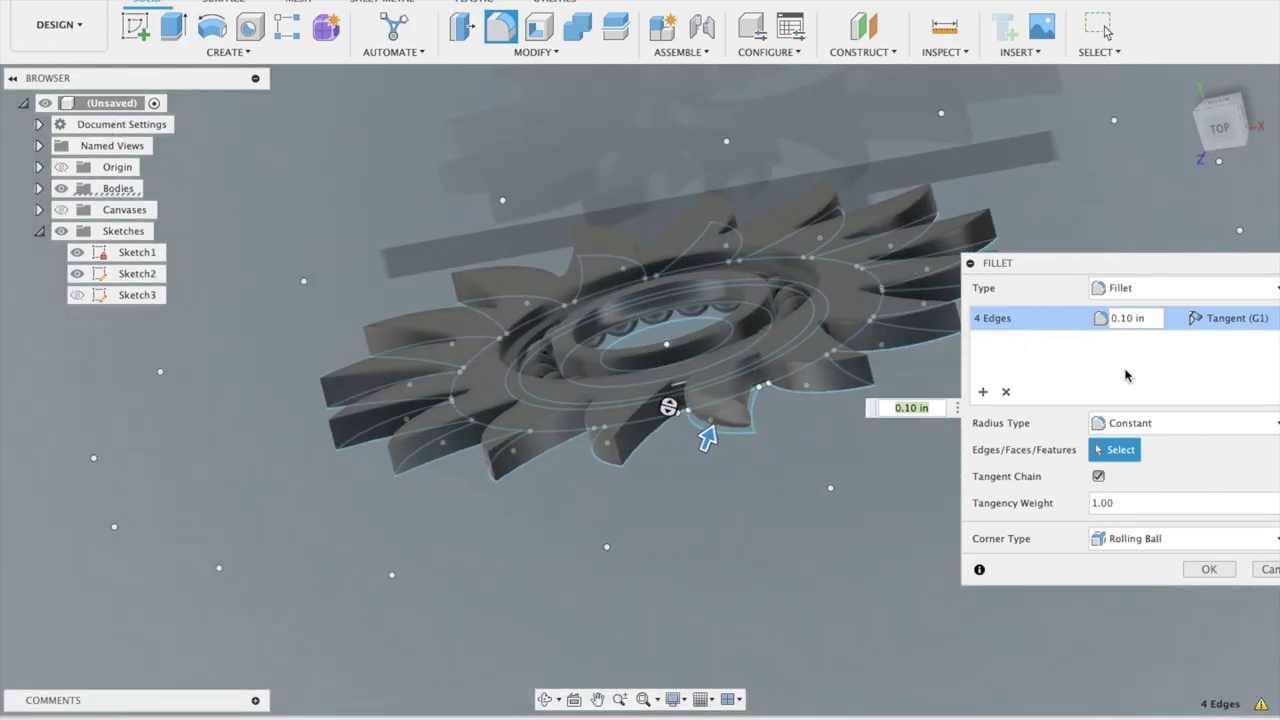
click(1125, 423)
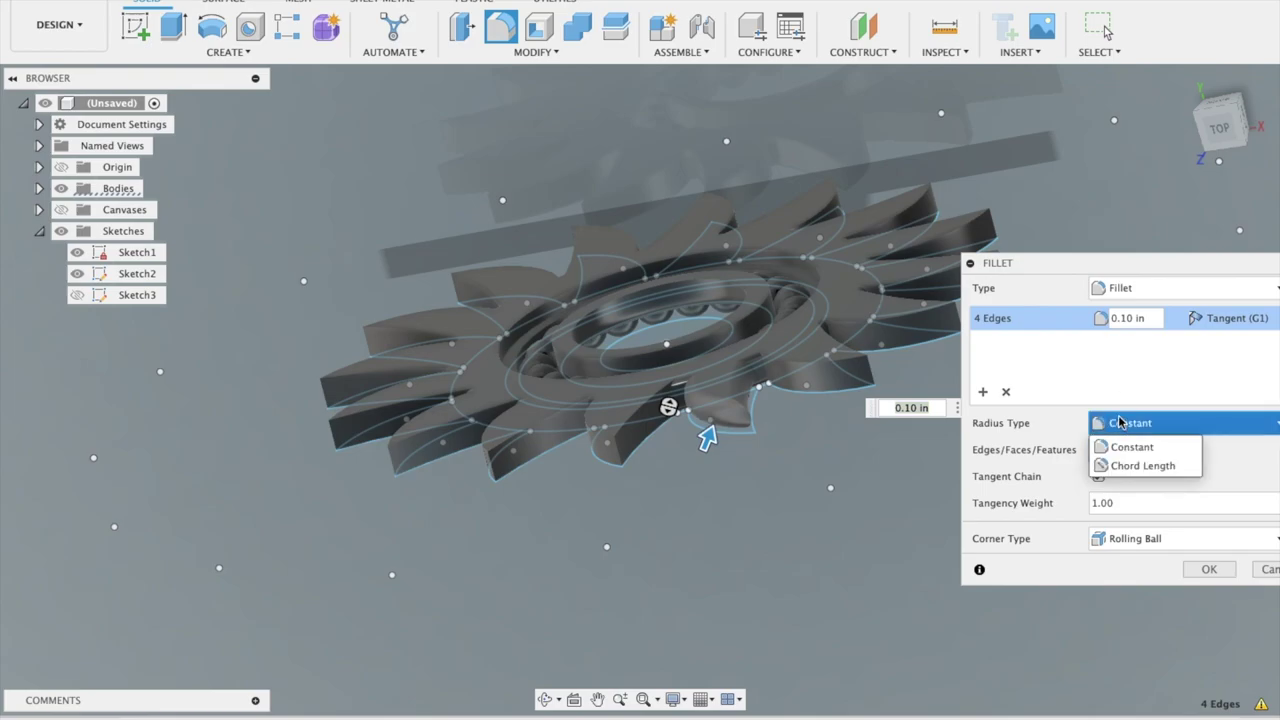
Switch the fillet to Chord Length radius 0.10 in with Setback corners
click(1128, 466)
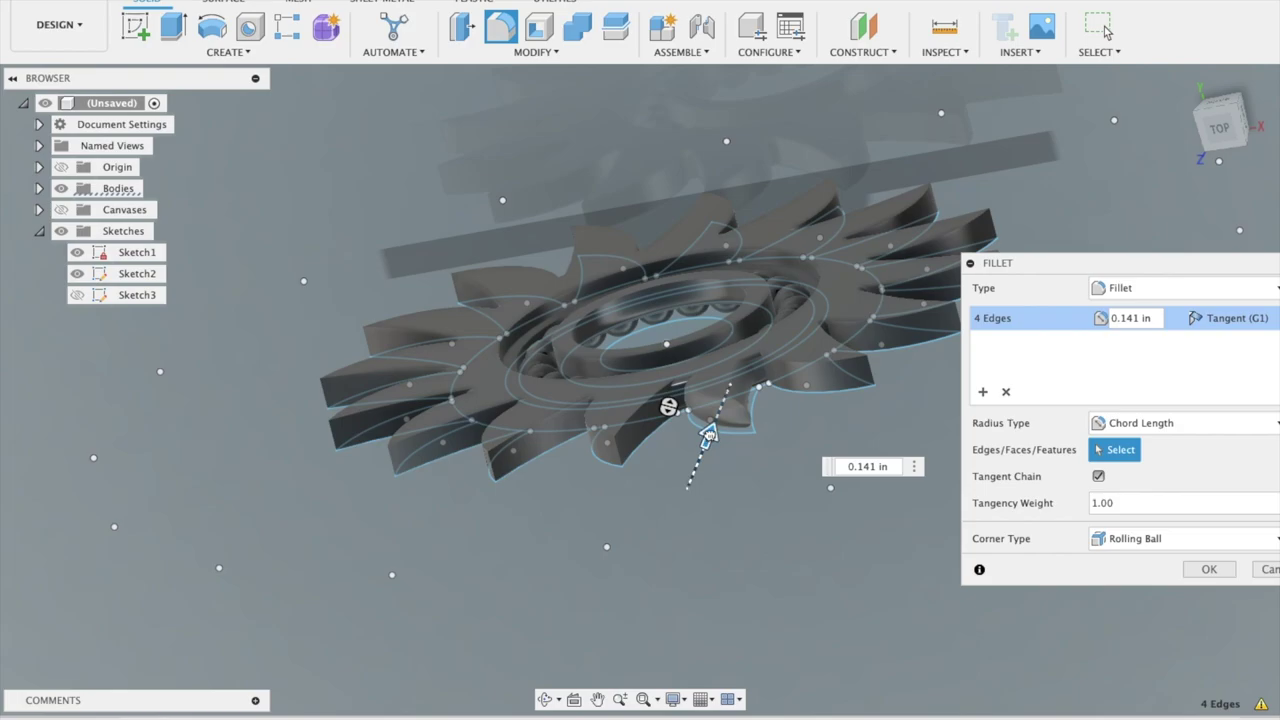
drag(708, 434, 706, 443)
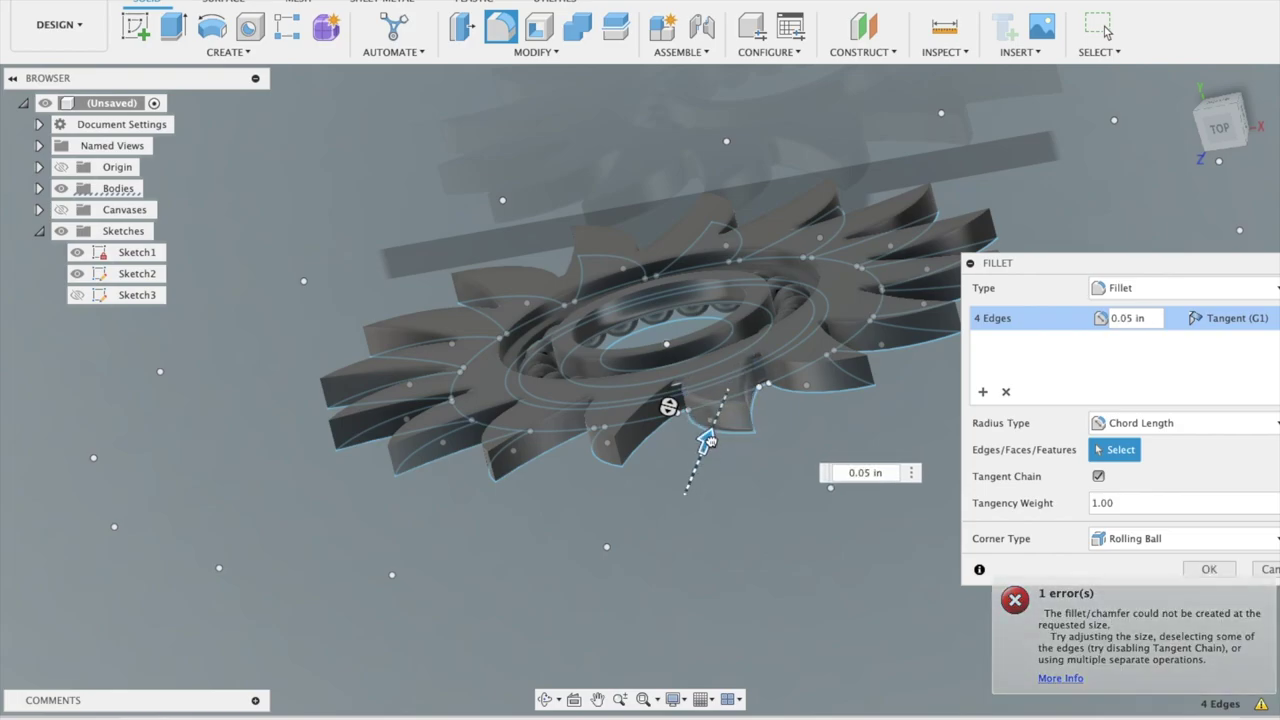
drag(706, 443, 712, 437)
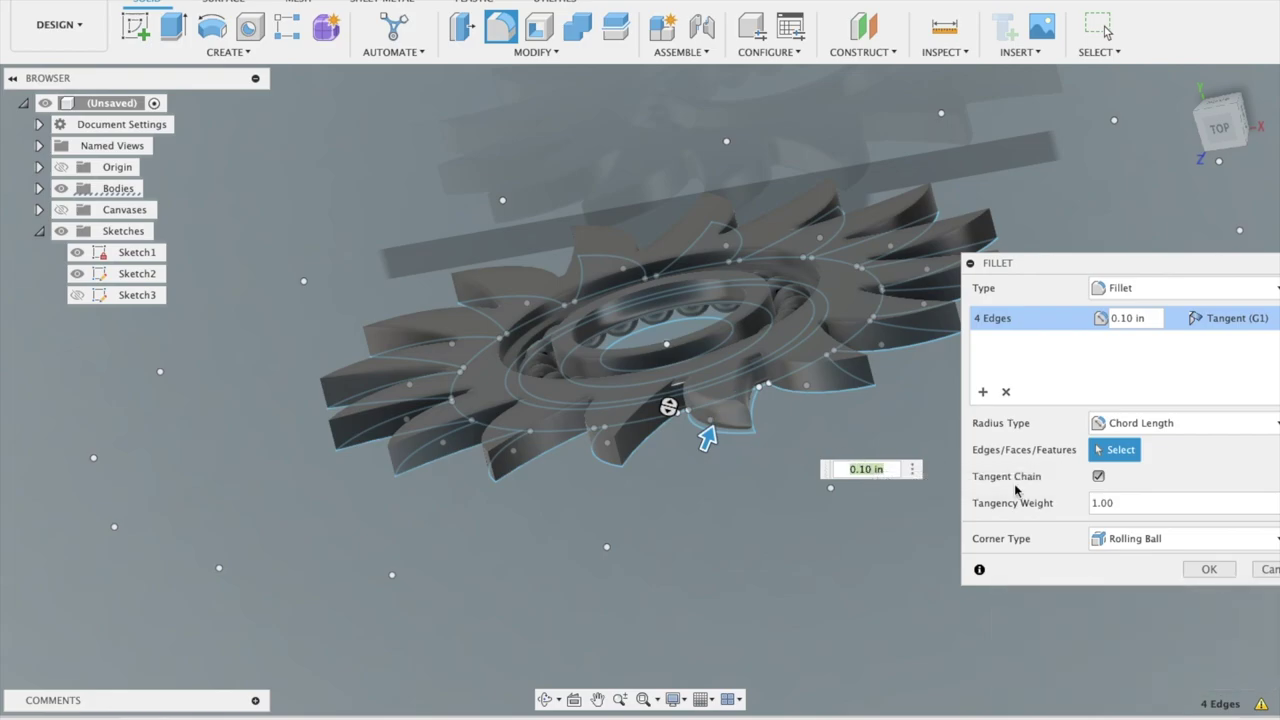
click(1104, 539)
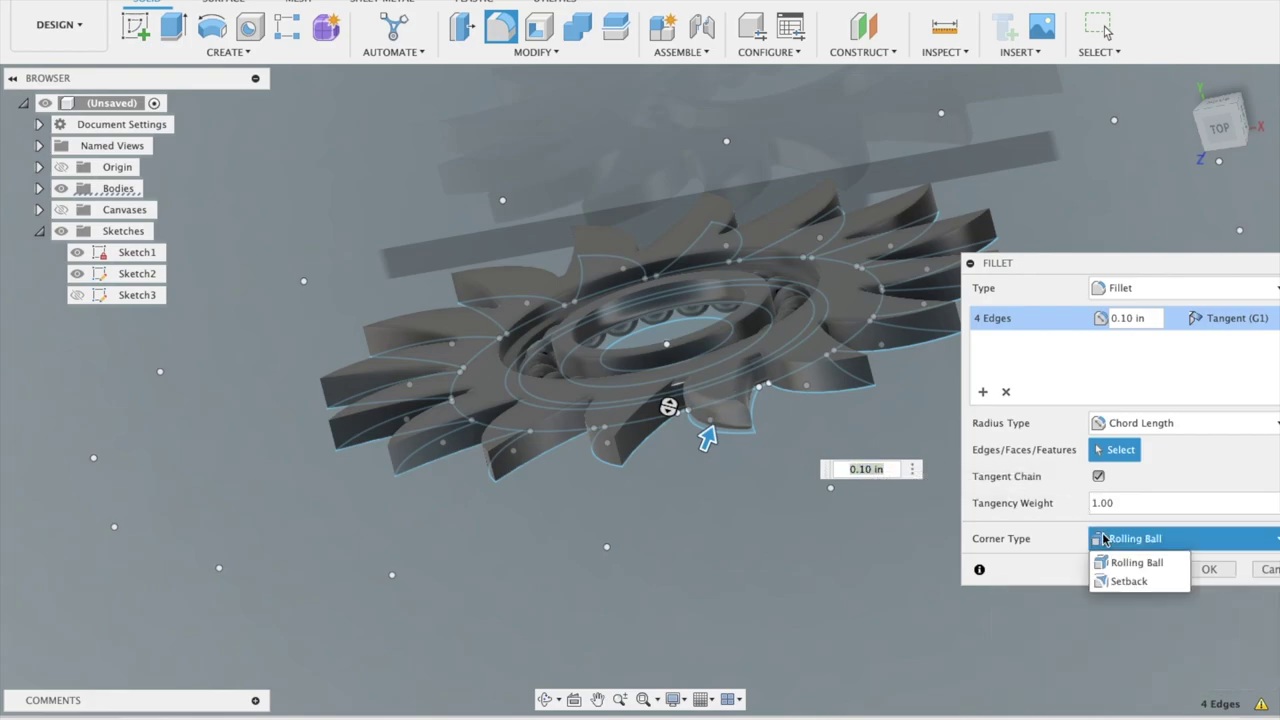
click(1118, 582)
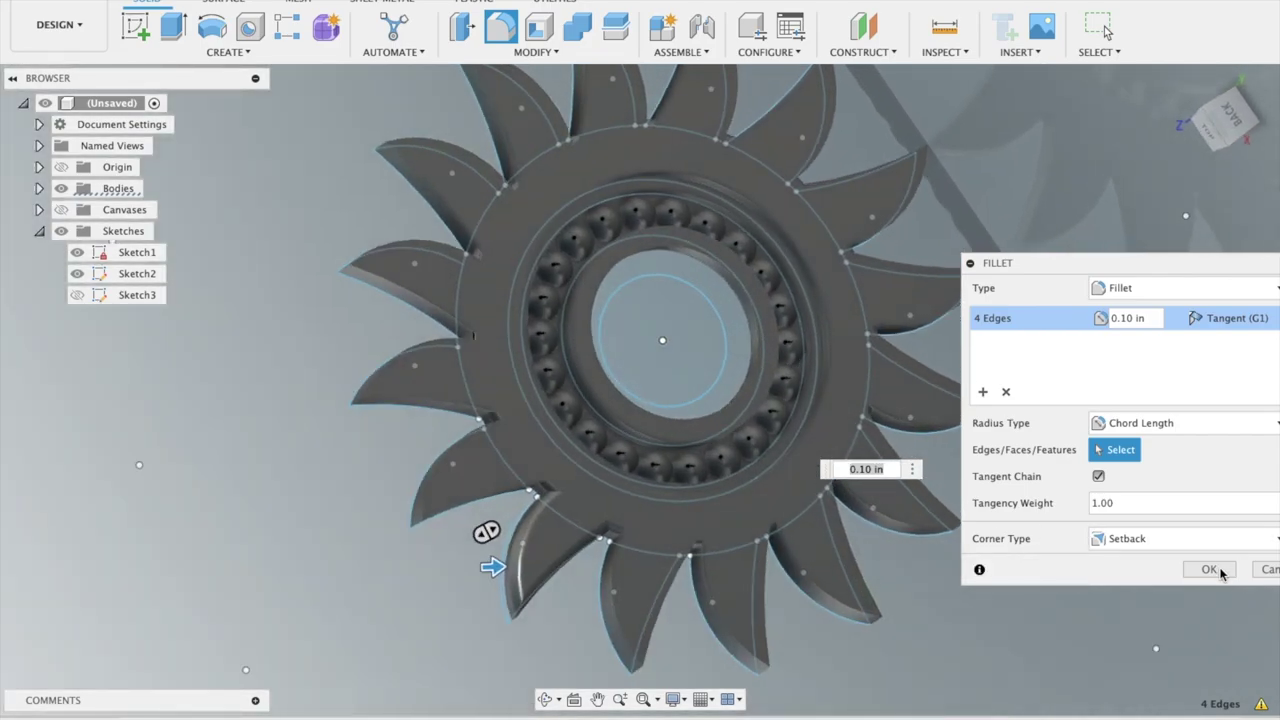
Set continuity to Curvature (G2), keep the radius at 0.10 in, and apply the fillet
mouse_move(1133, 275)
mouse_down()
mouse_move(1075, 190)
mouse_move(1040, 172)
mouse_up()
click(1117, 218)
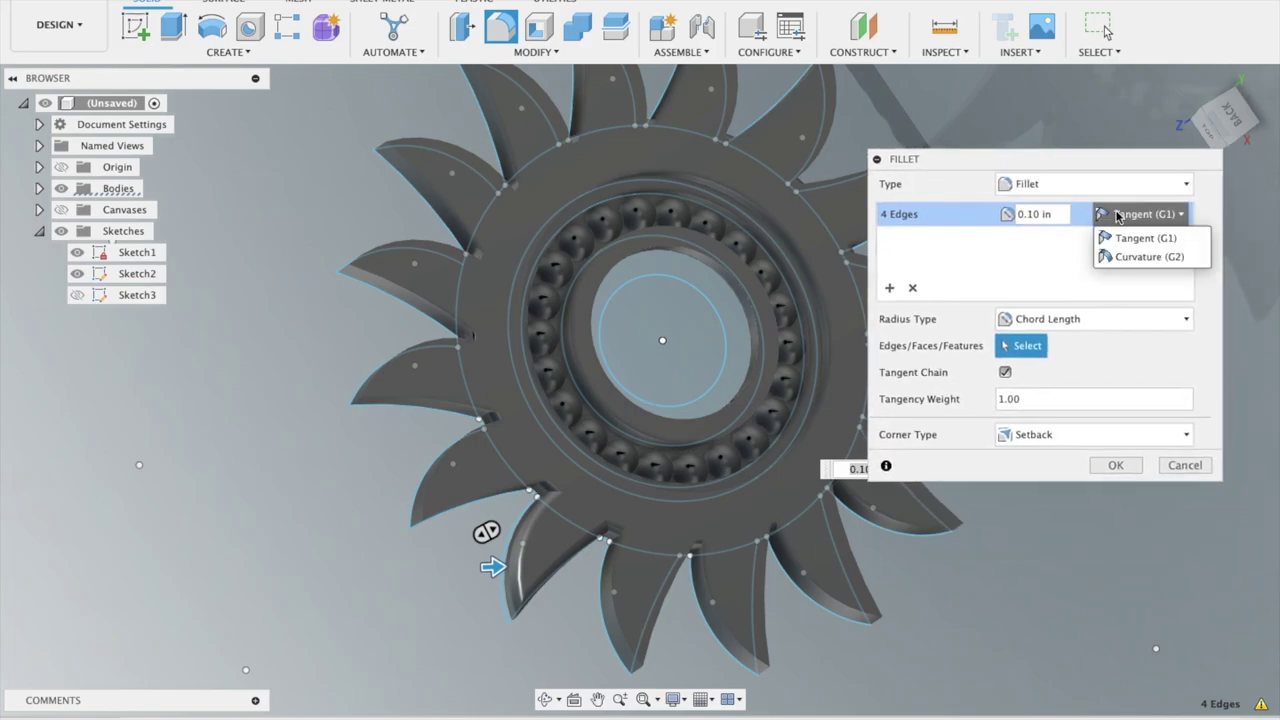
click(1131, 259)
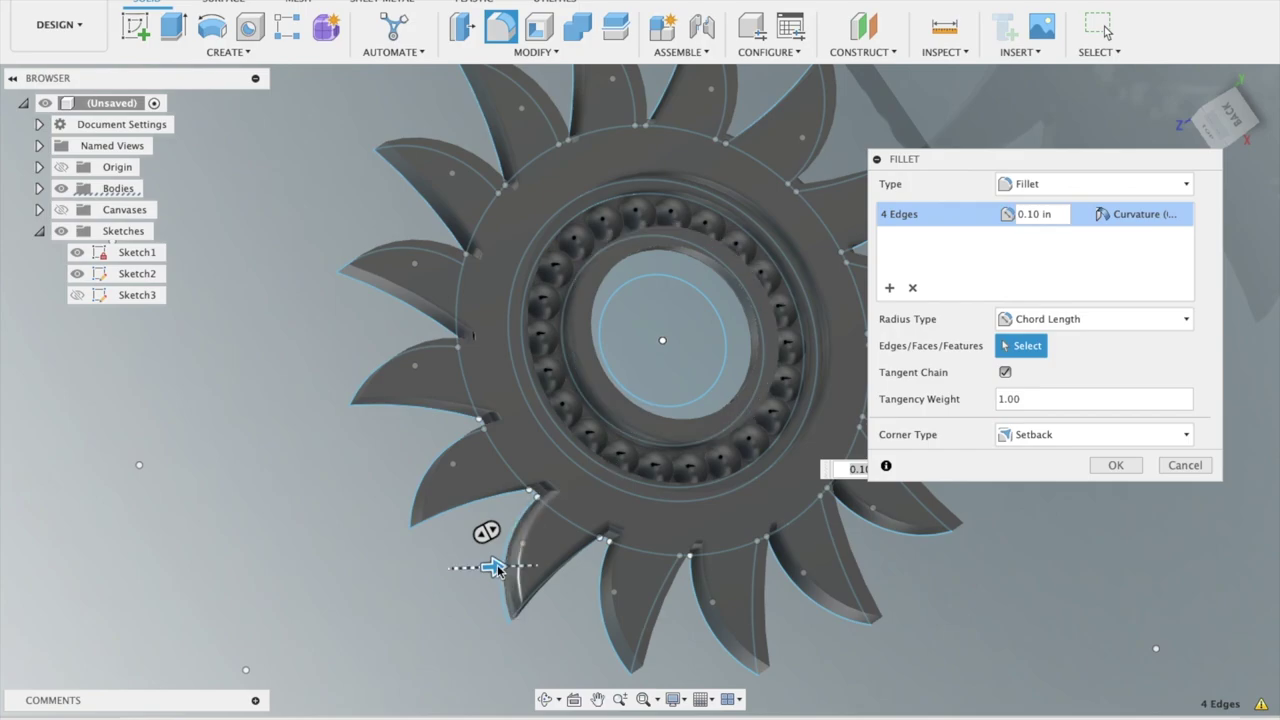
drag(493, 567, 491, 567)
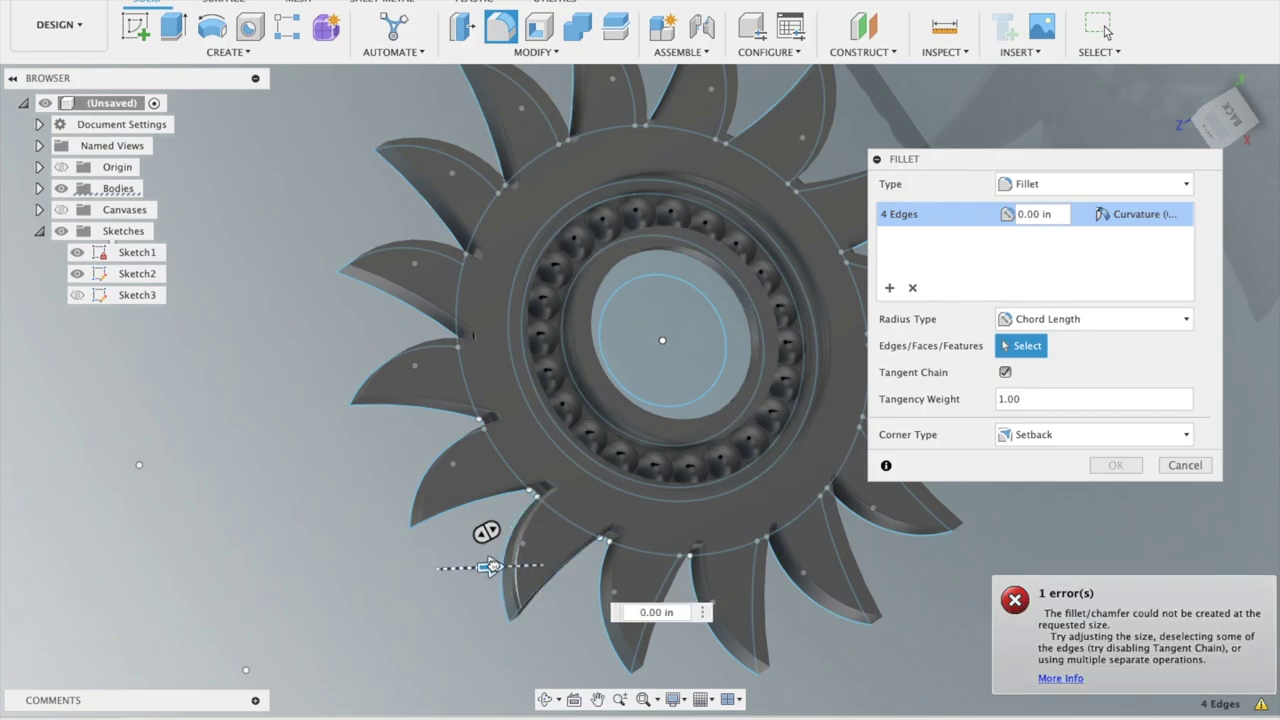
drag(491, 567, 492, 567)
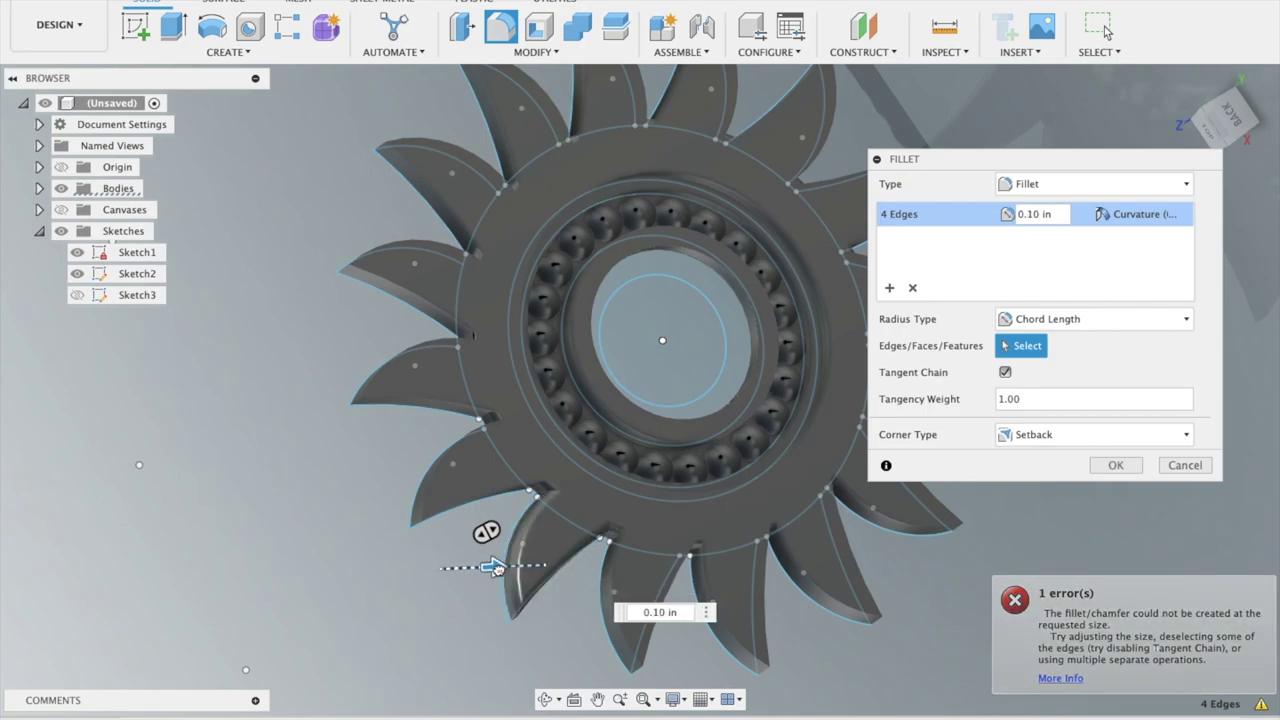
shift+middle_drag(607, 424, 740, 420)
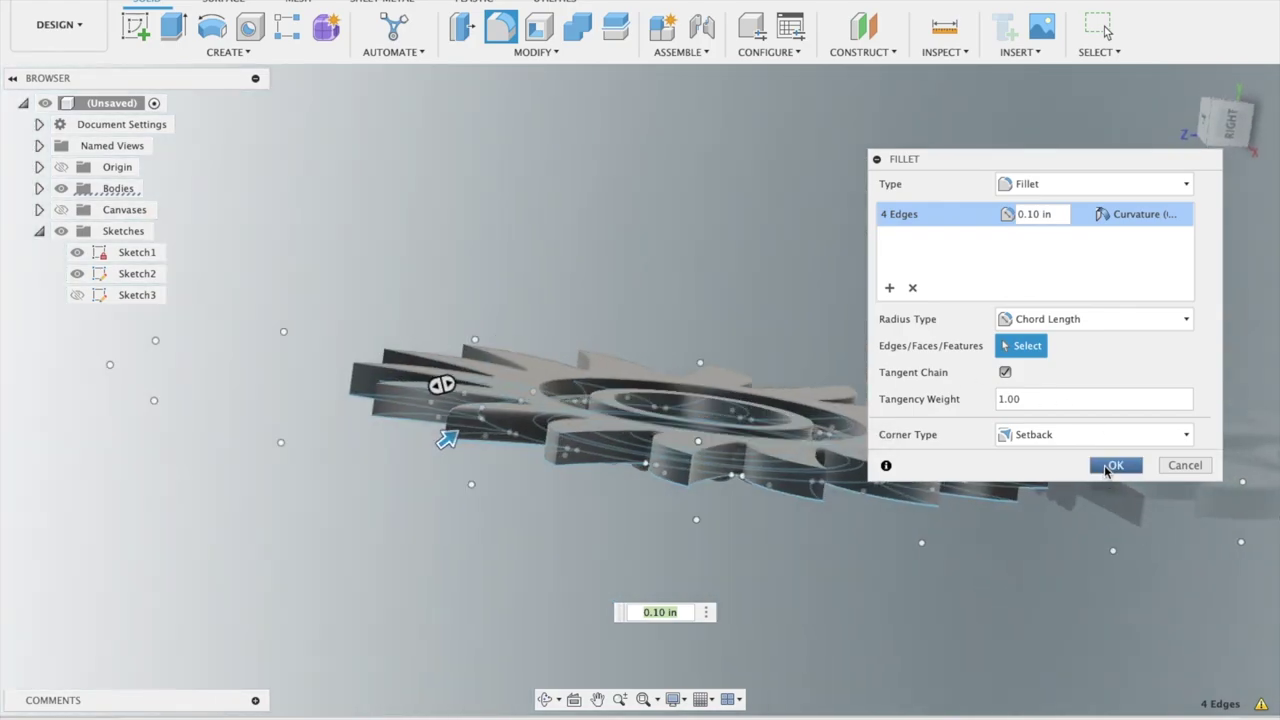
key(Return)
Start a Circular Pattern with the object type set to Faces
shift+middle_drag(891, 295, 893, 302)
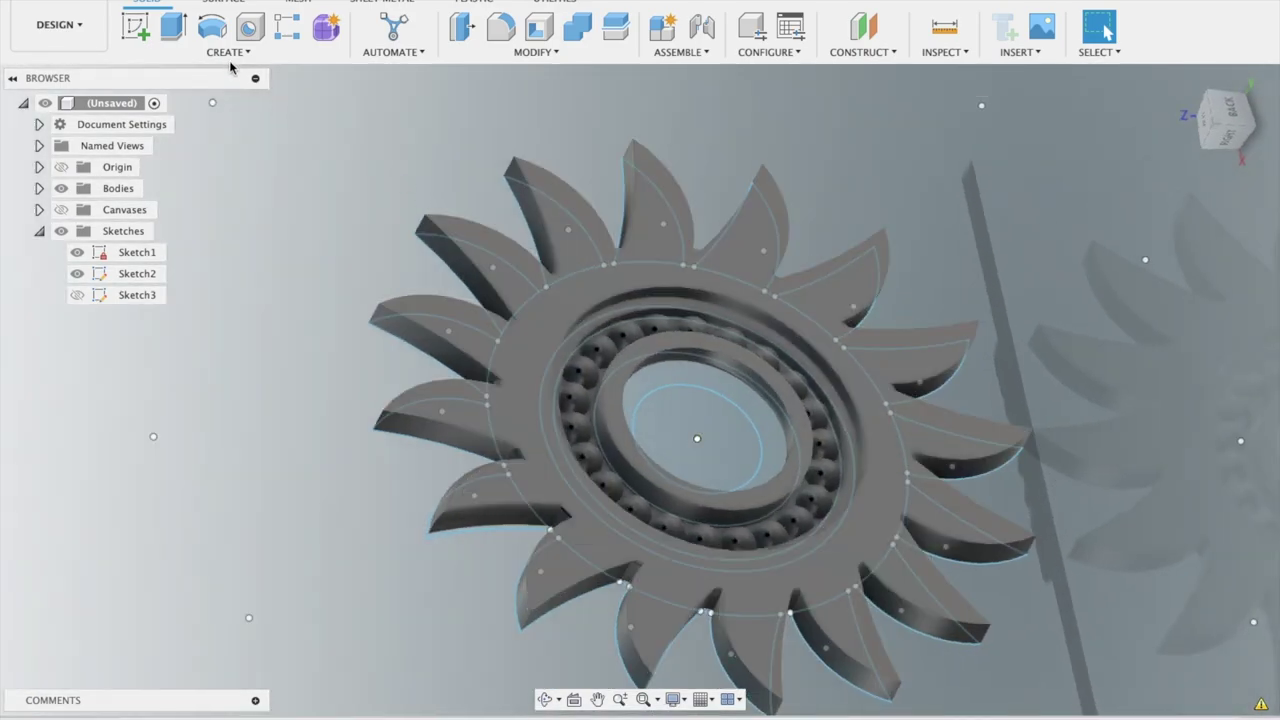
click(229, 52)
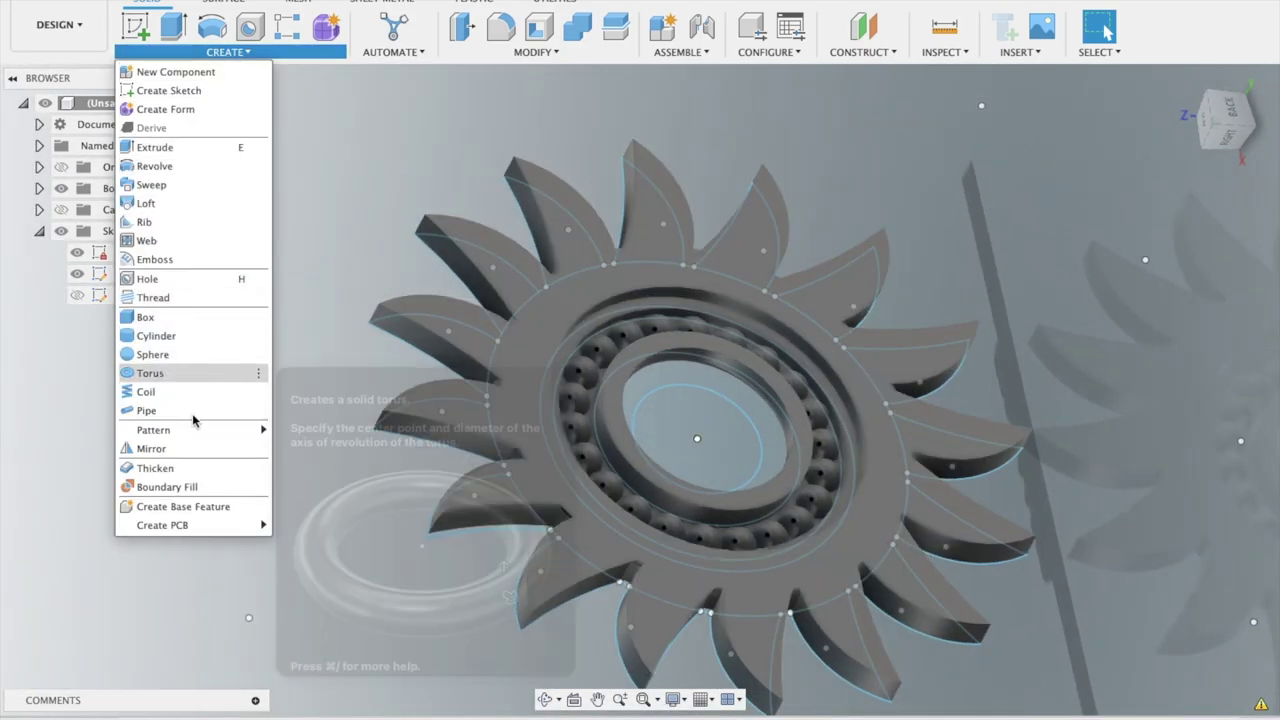
mouse_move(160, 429)
click(300, 447)
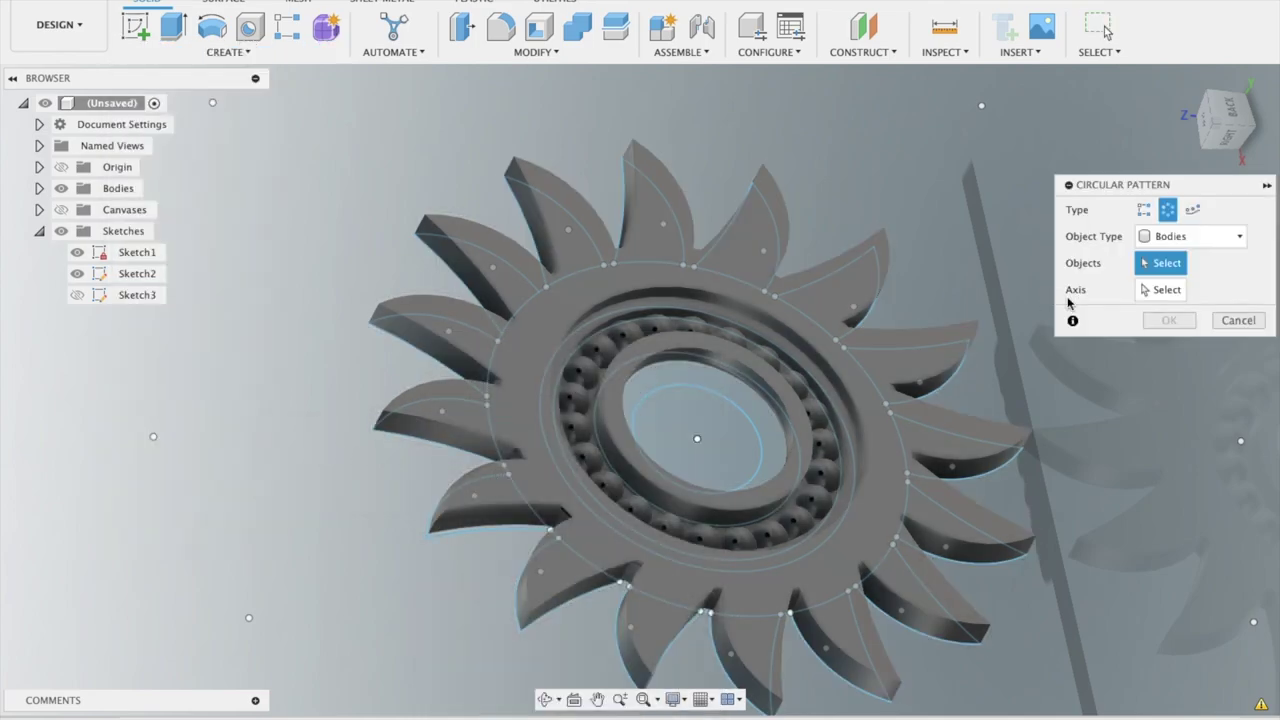
click(1193, 238)
click(1170, 279)
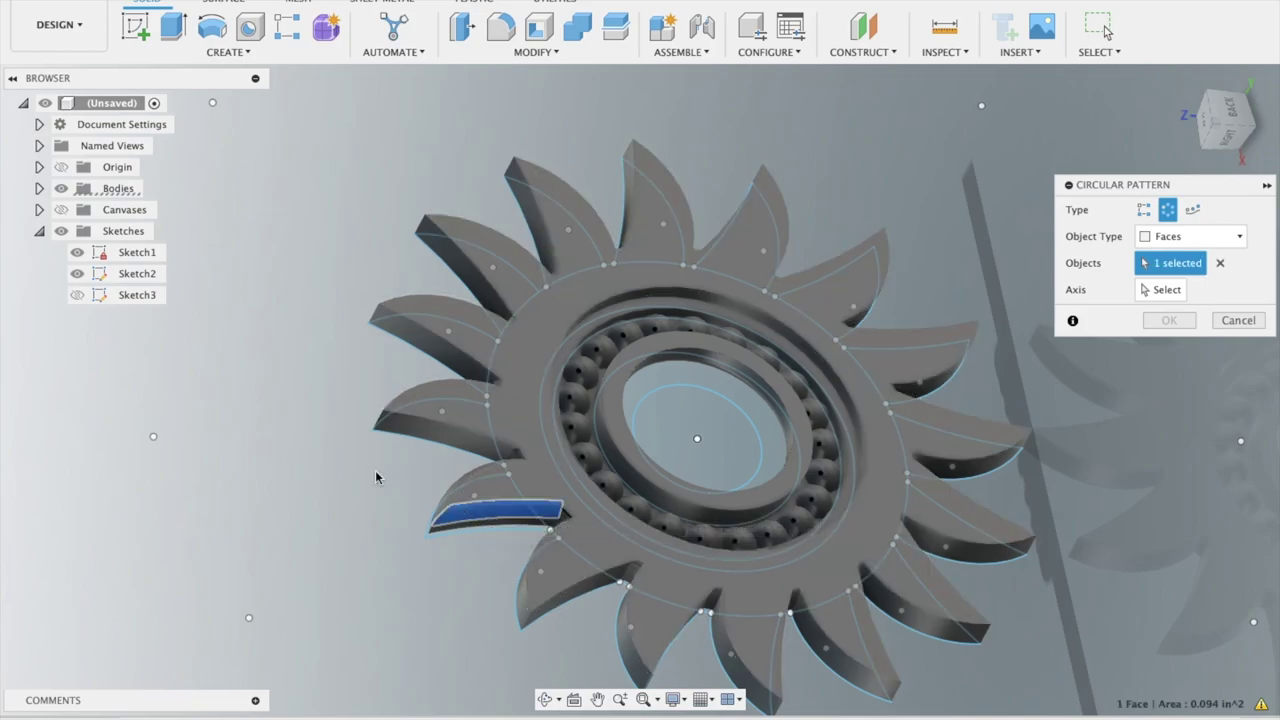
Select the six faces of the filleted ray to repeat
shift+middle_drag(465, 512, 537, 505)
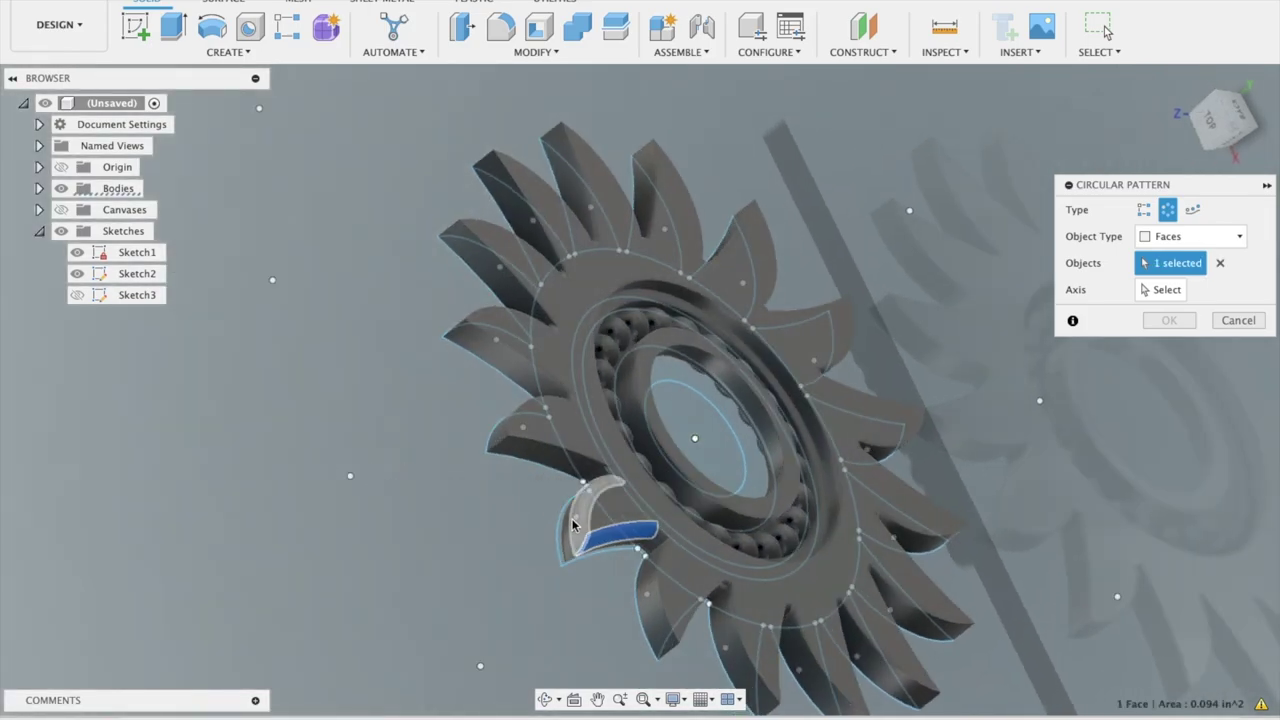
mouse_move(508, 503)
shift+middle_down()
mouse_move(546, 478)
mouse_move(782, 430)
shift+middle_up()
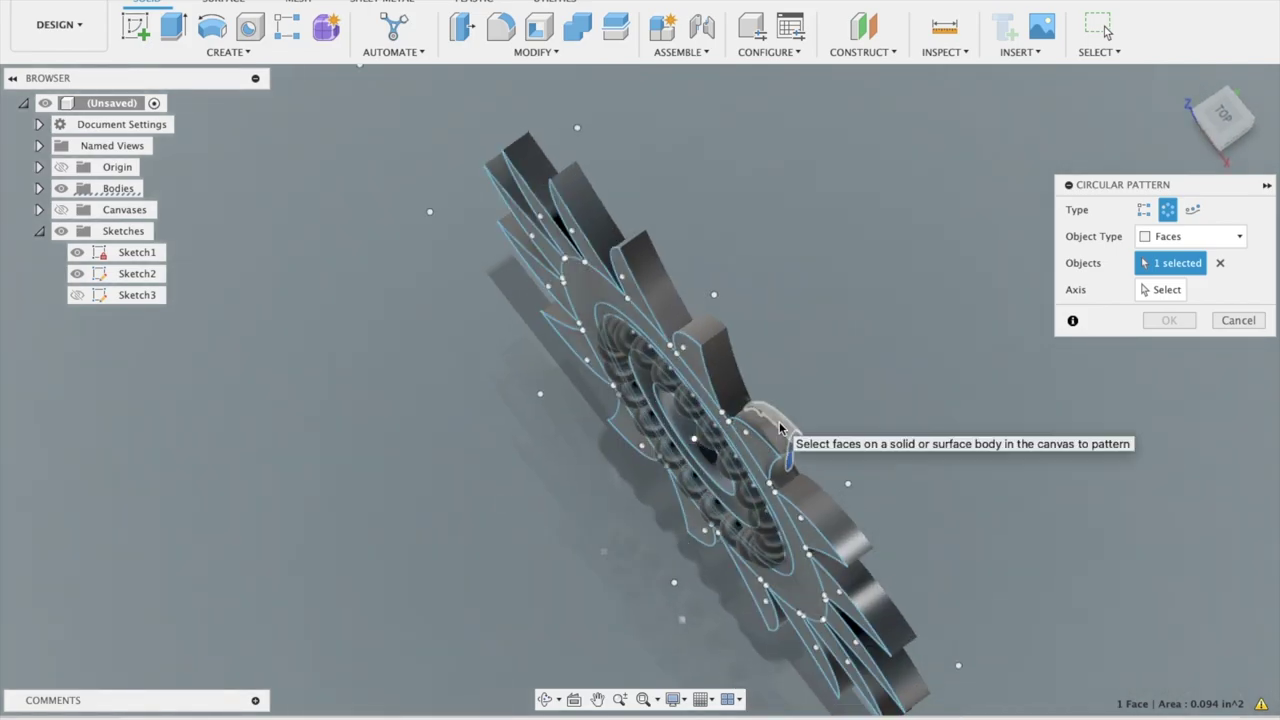
click(761, 436)
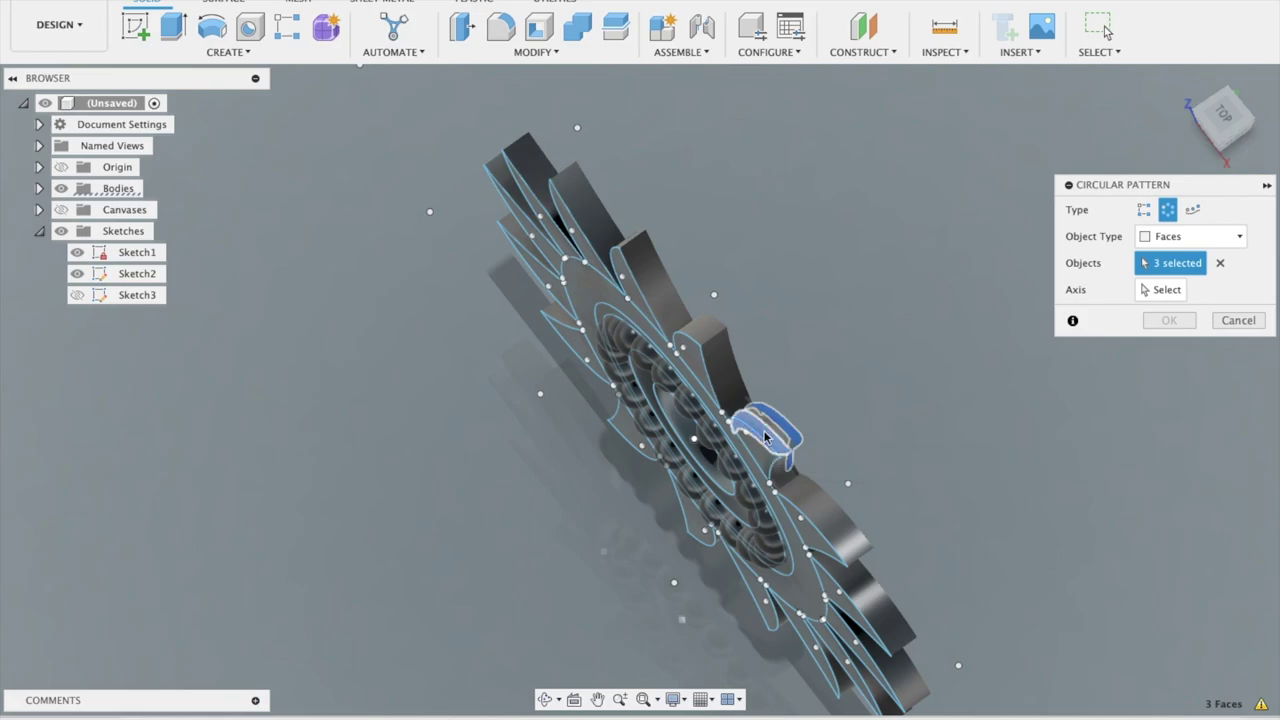
click(770, 433)
shift+middle_drag(822, 353, 812, 357)
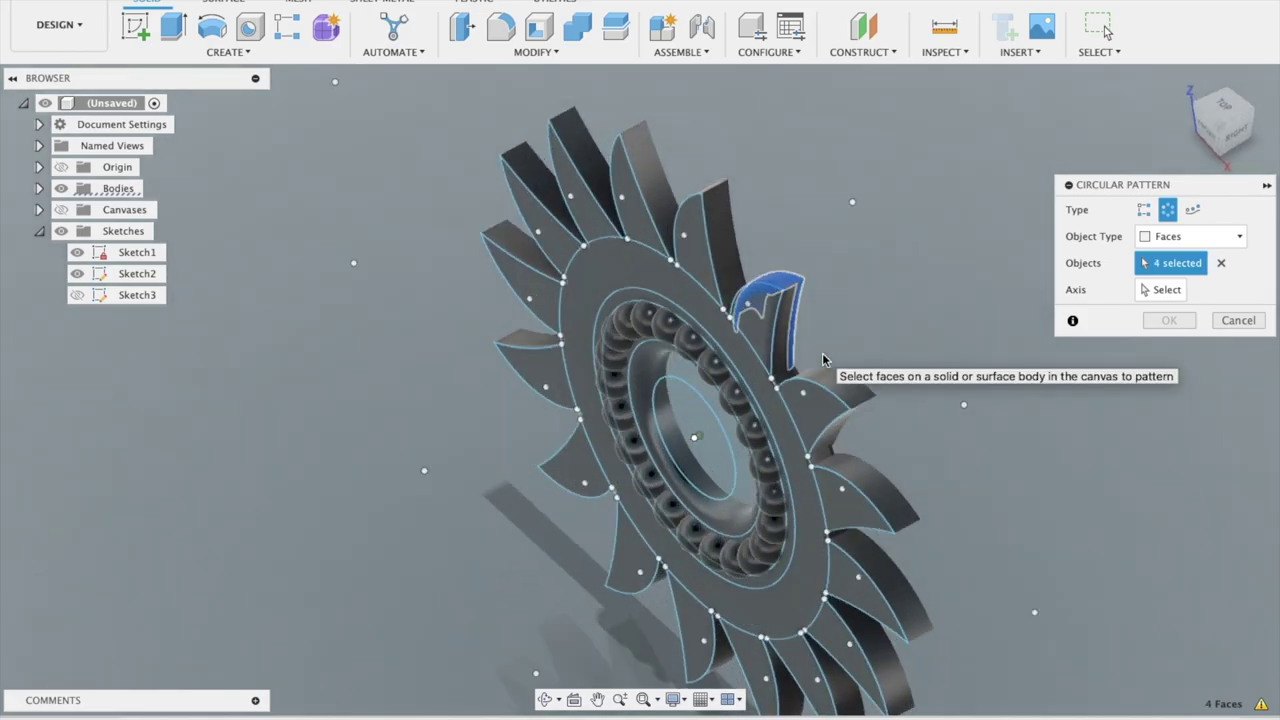
click(788, 305)
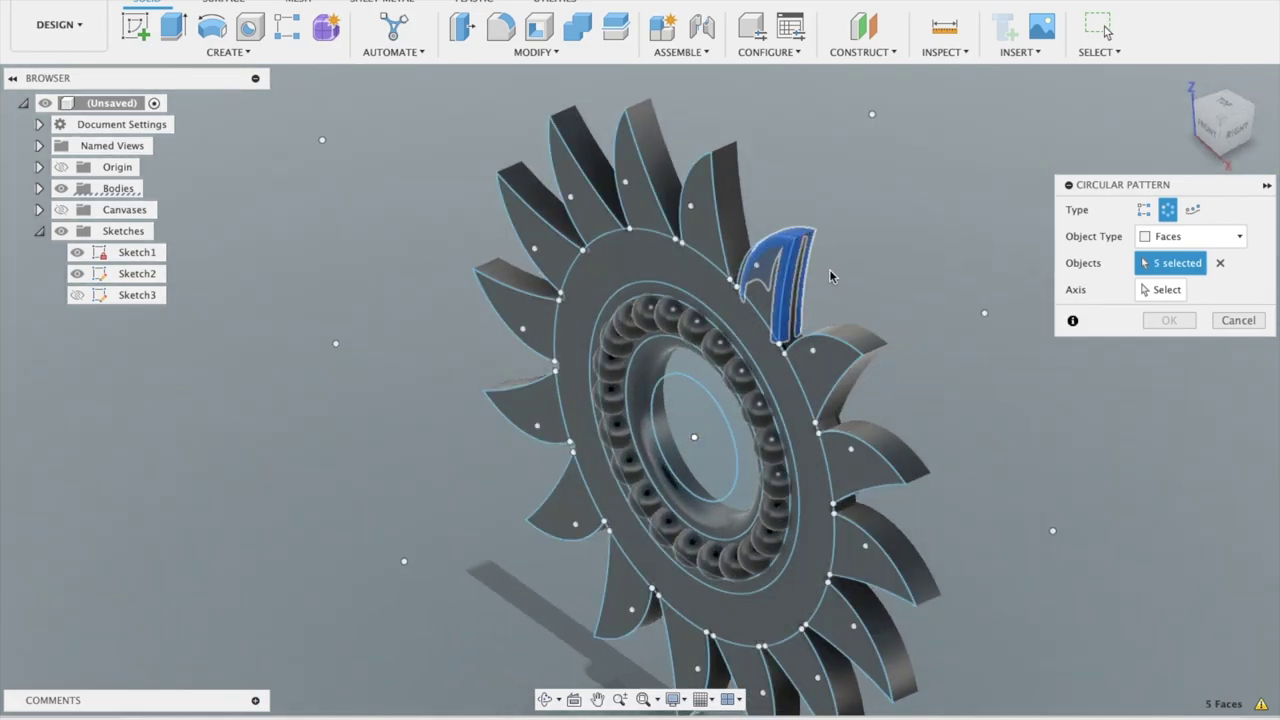
shift+middle_drag(839, 264, 812, 280)
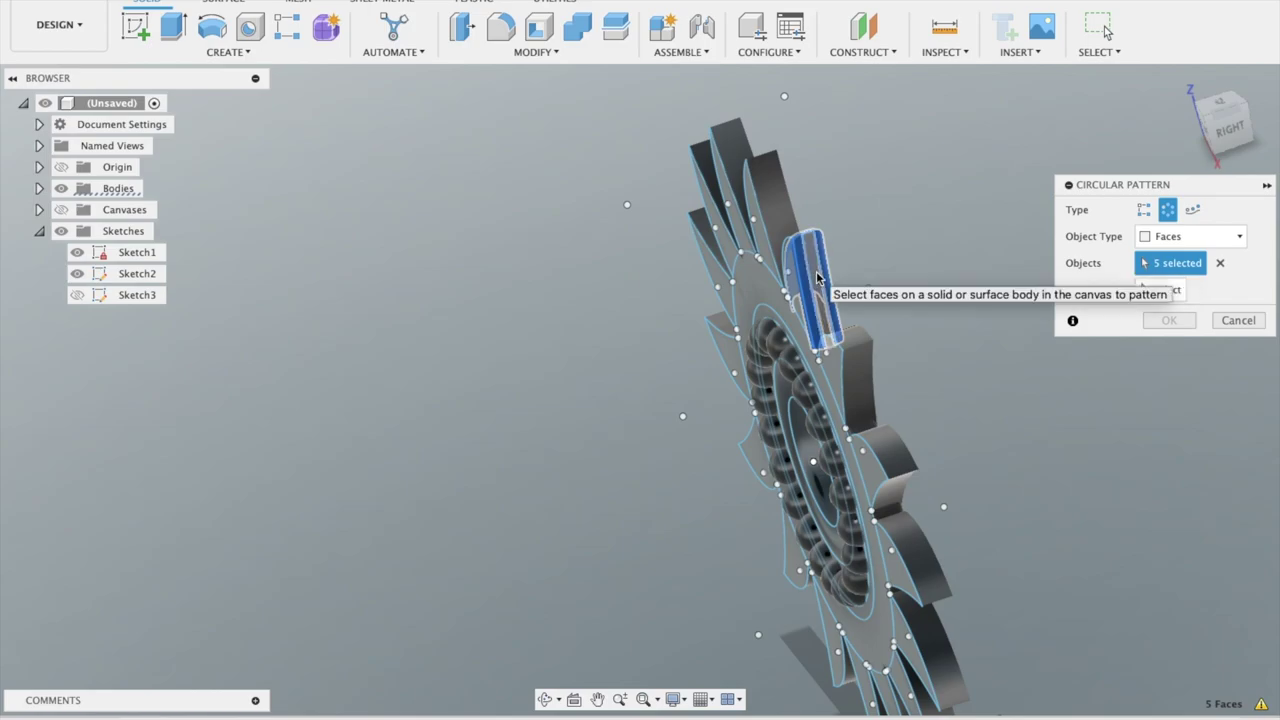
click(861, 248)
shift+middle_drag(866, 244, 872, 238)
scroll(872, 243, down, 3)
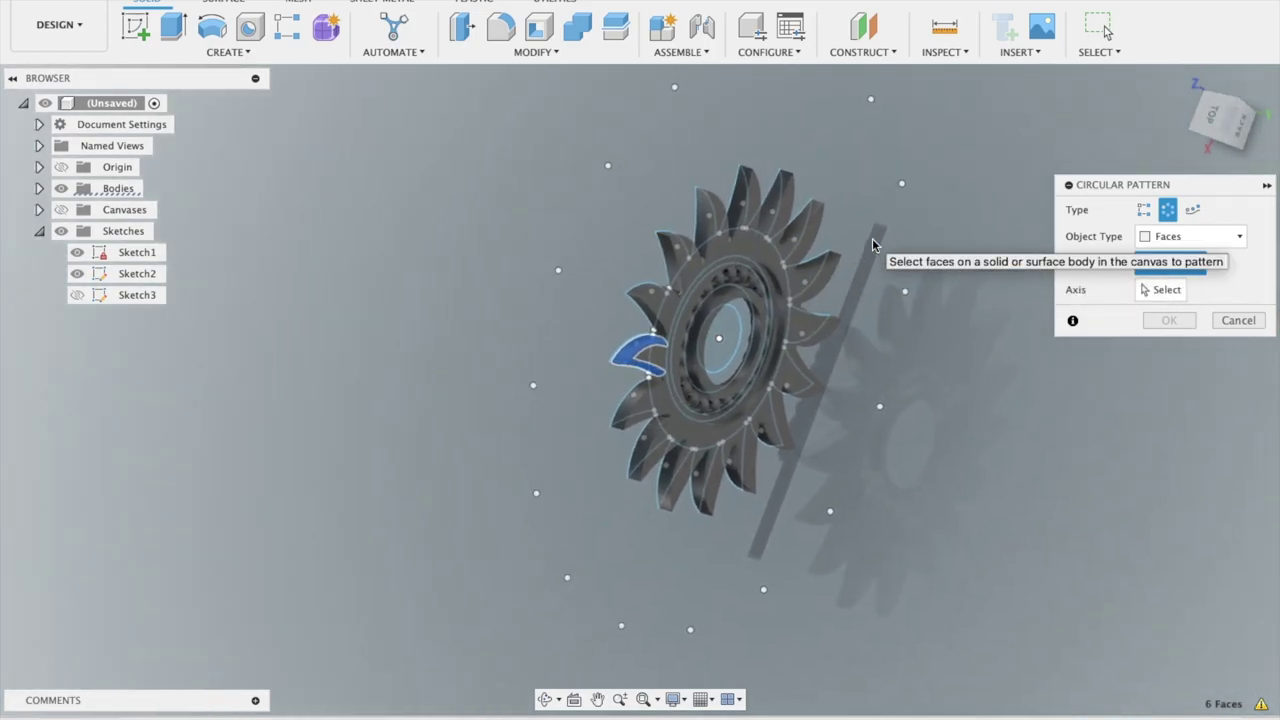
scroll(872, 238, up, 3)
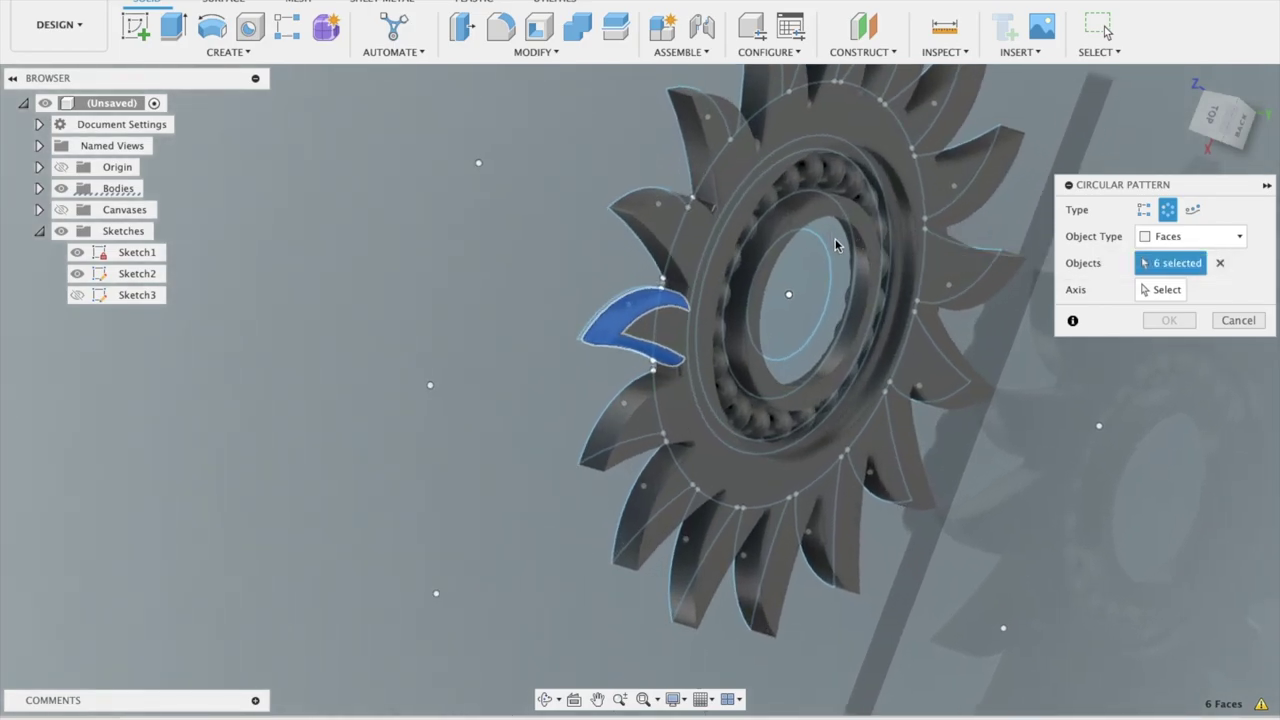
click(1163, 289)
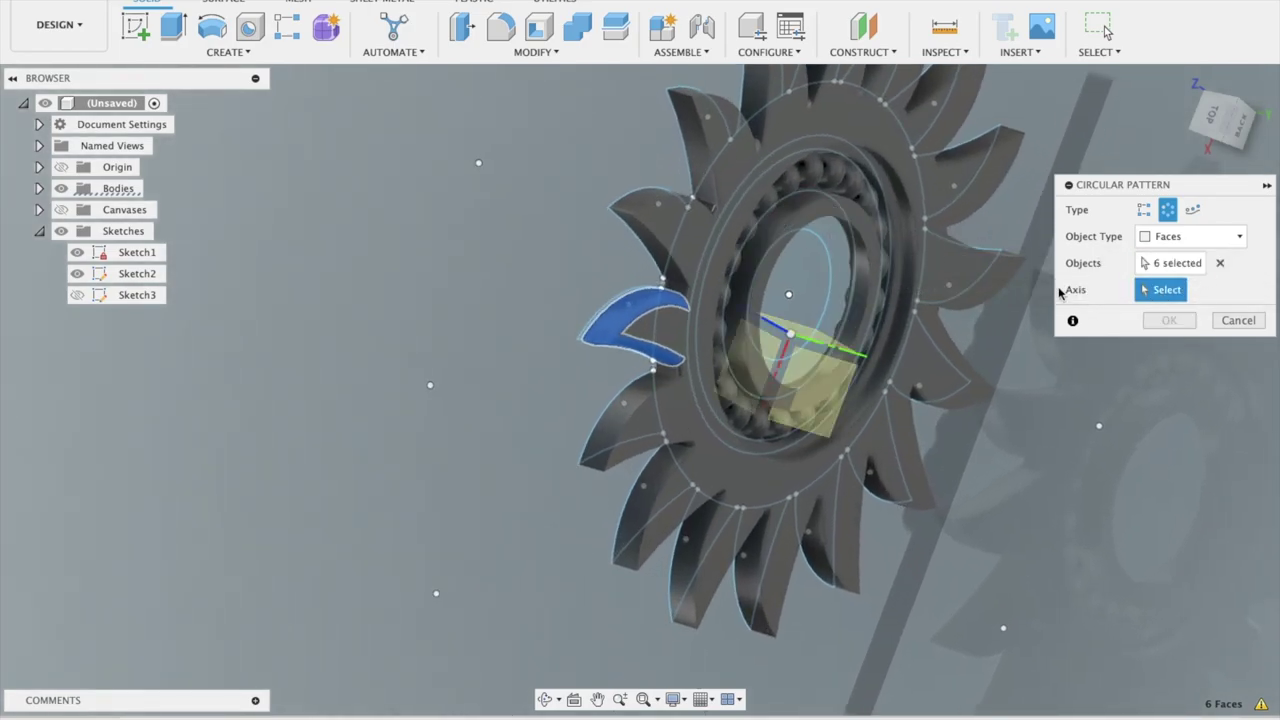
Use the outer circle as the pattern axis and set the quantity to 16 copies
shift+middle_drag(846, 293, 853, 302)
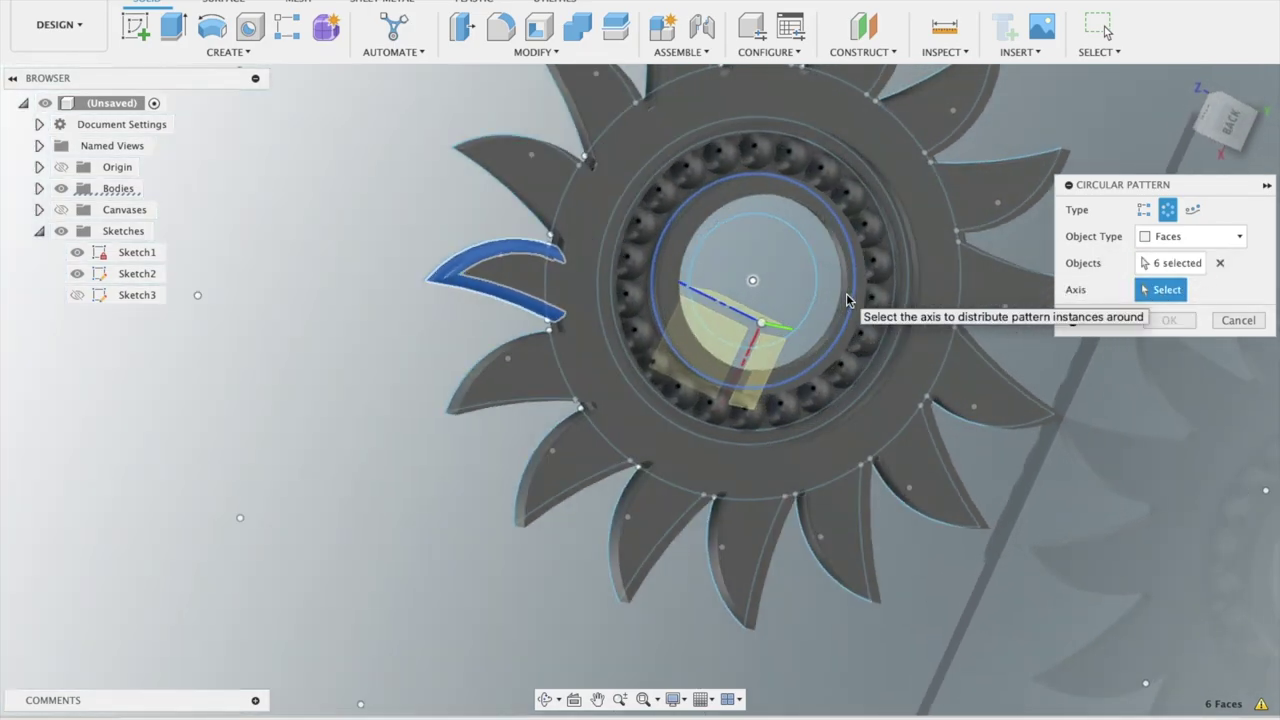
click(958, 291)
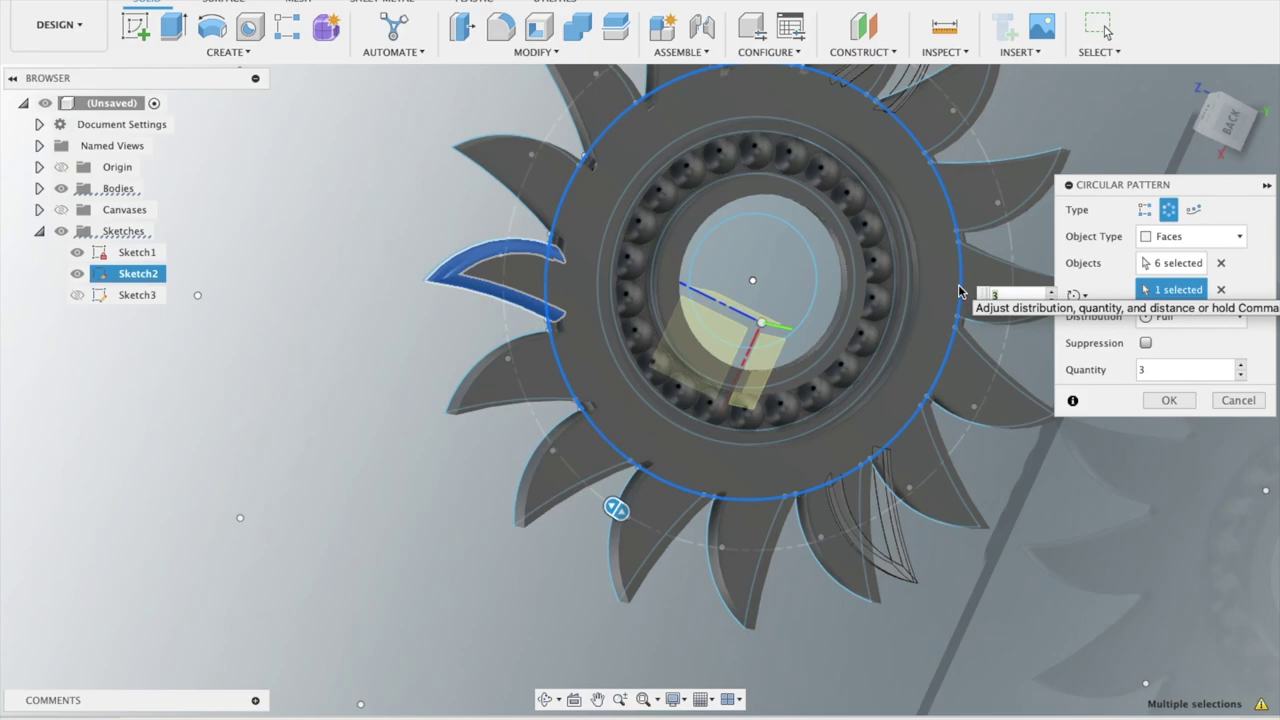
click(1050, 292)
click(1050, 292)
click(1050, 292)
click(1050, 292)
click(1050, 292)
click(1050, 294)
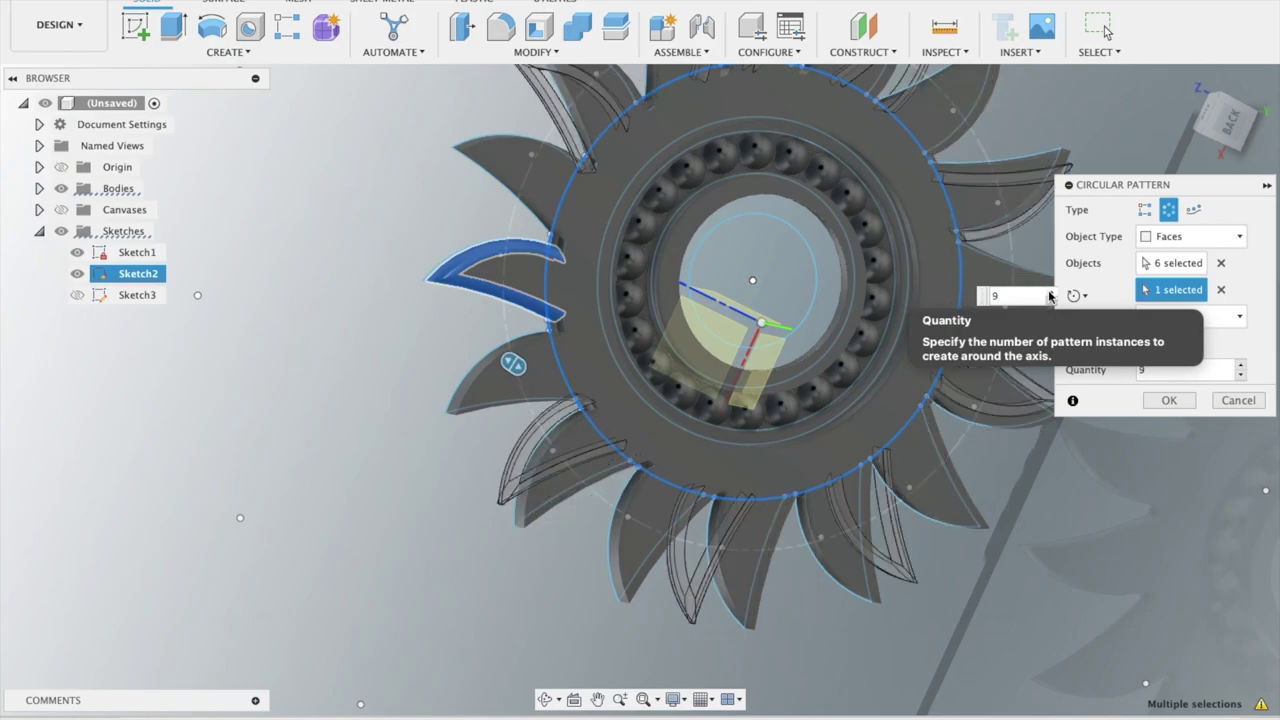
click(1050, 294)
click(1050, 294)
click(1050, 294)
click(1050, 294)
click(1050, 293)
click(1050, 293)
click(1050, 293)
click(1050, 293)
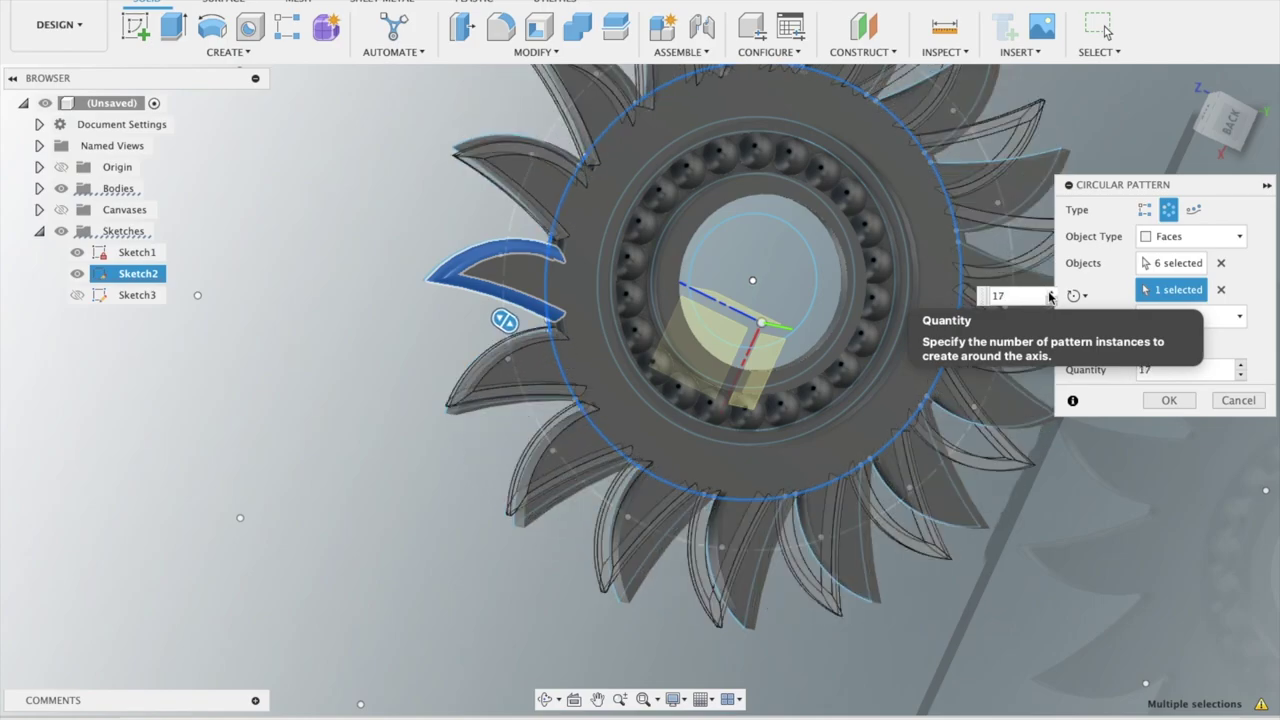
click(1051, 300)
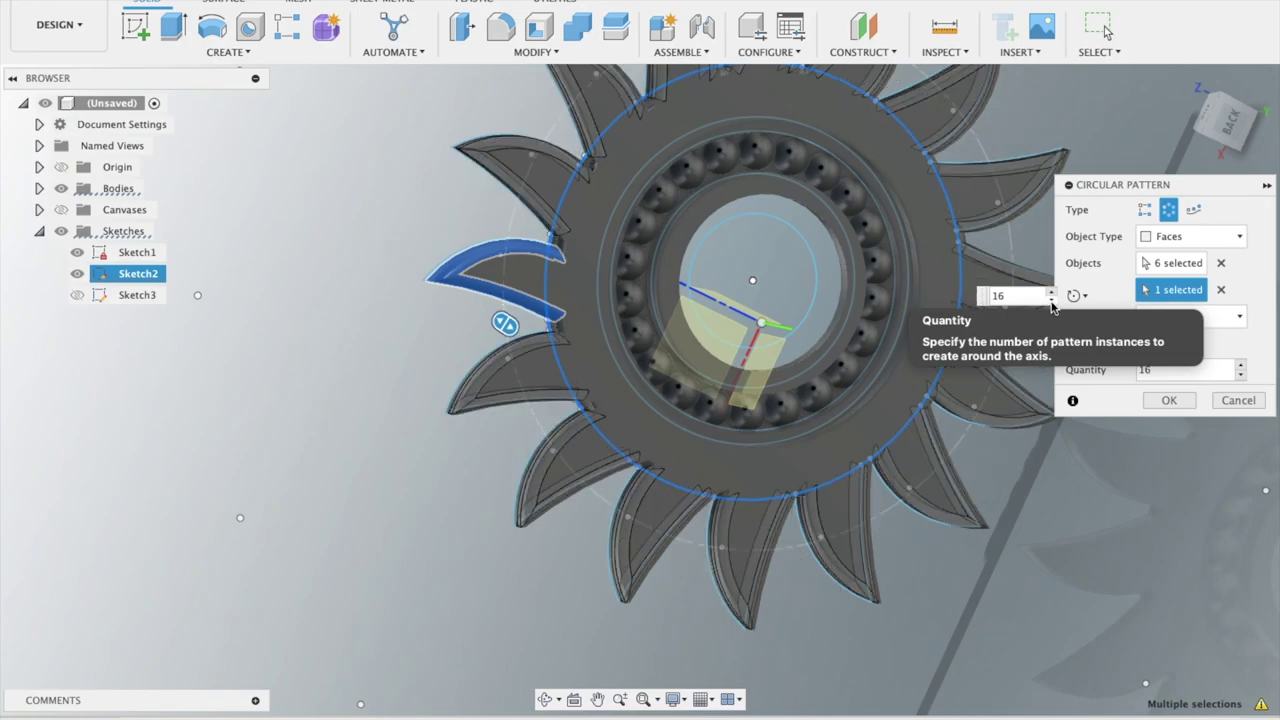
Confirm the 16-copy circular pattern and clear the selection
scroll(718, 322, down, 3)
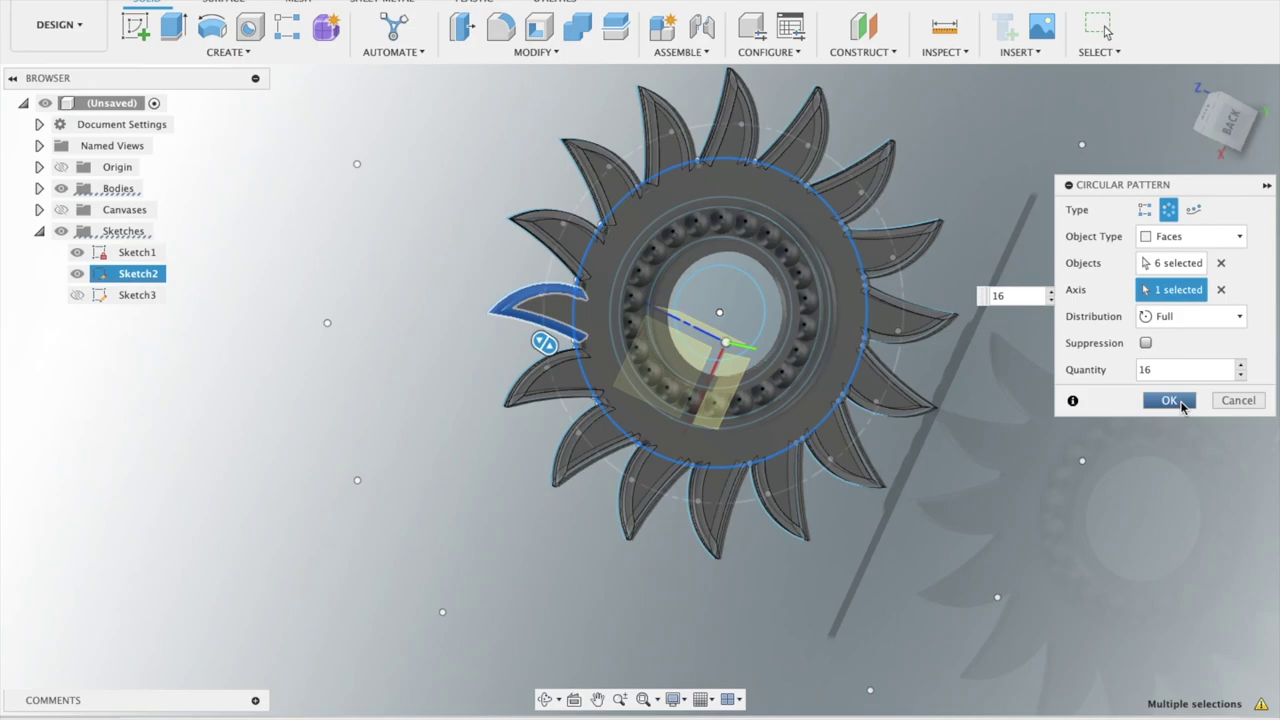
click(1170, 400)
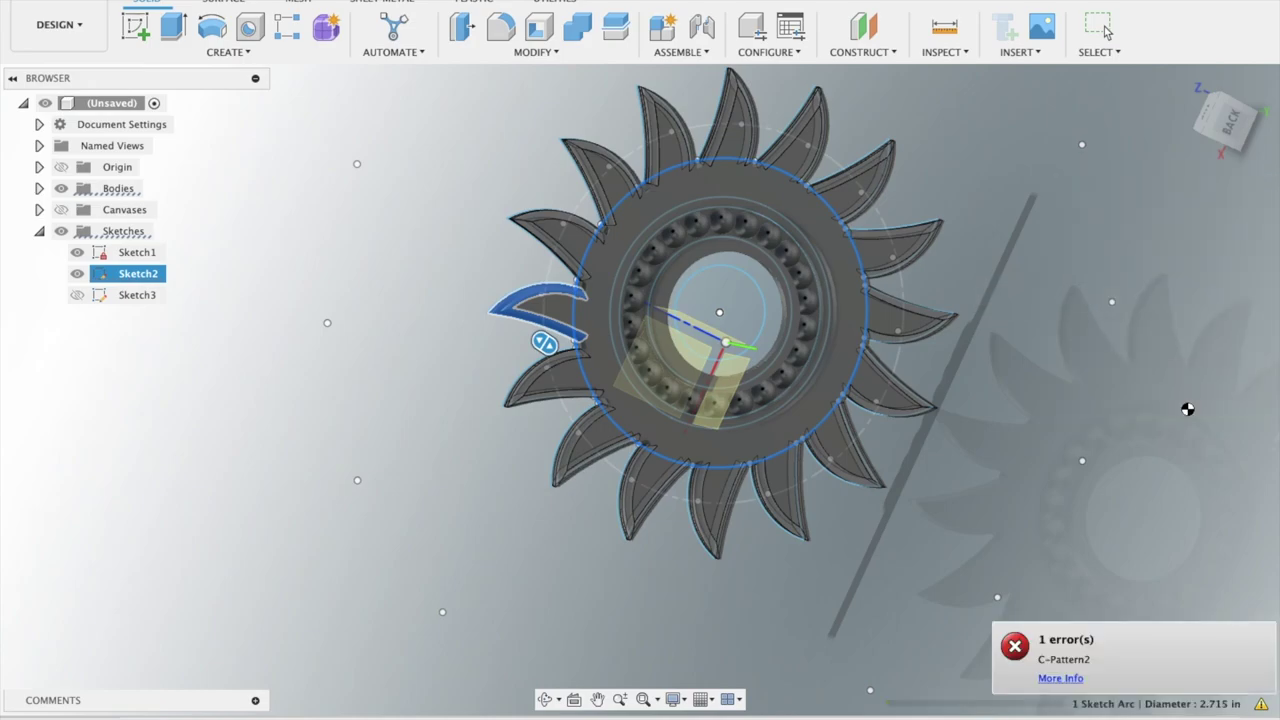
key(Escape)
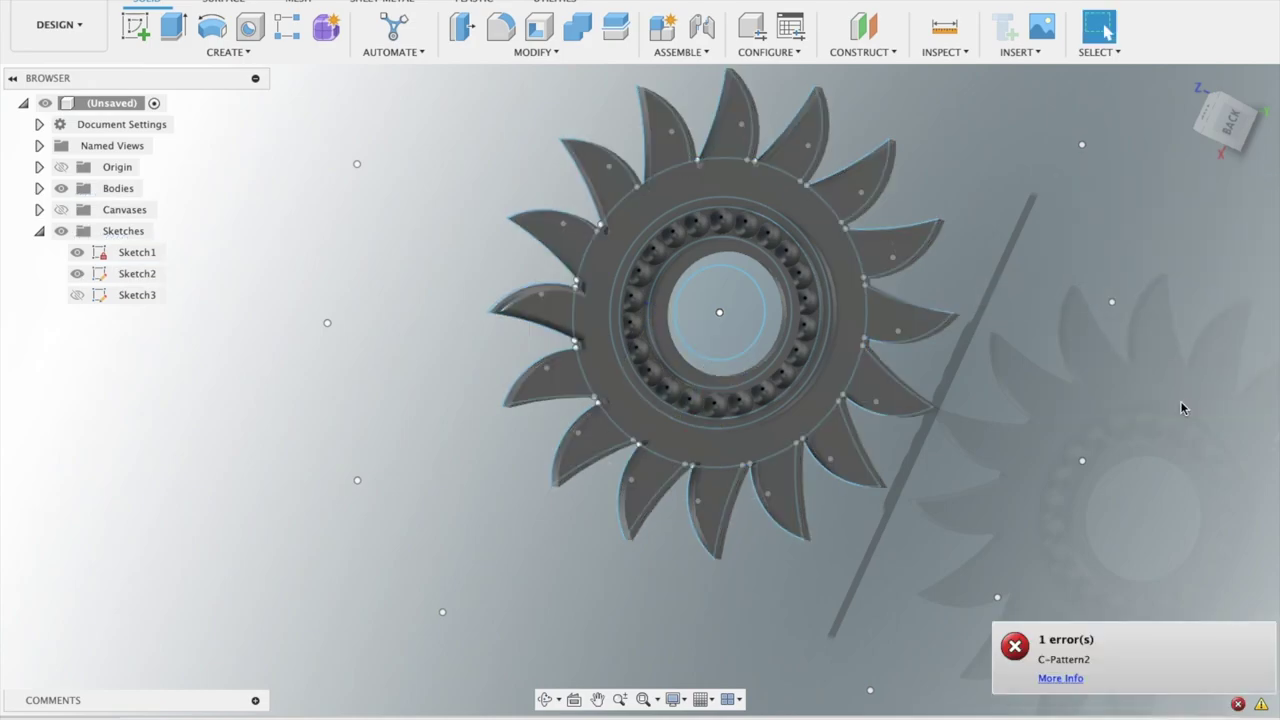
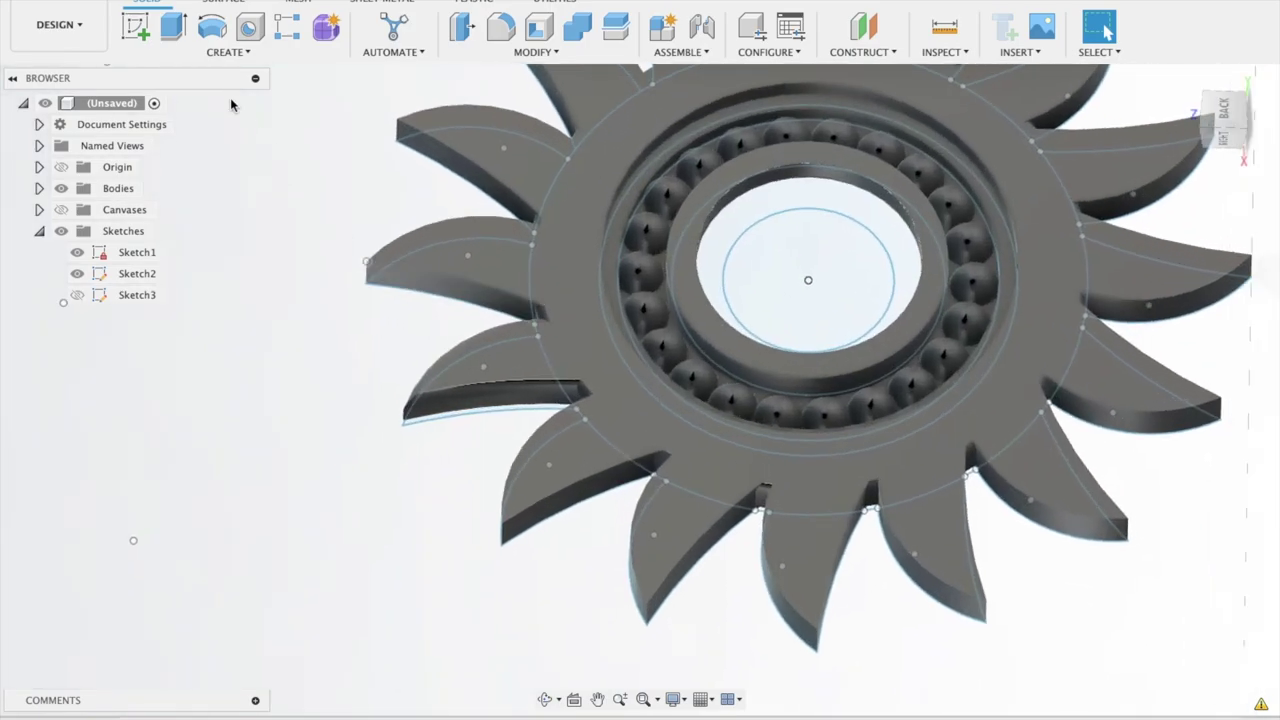
Start a circular pattern of the tooth fillet feature around the wheel's centre axis
click(220, 54)
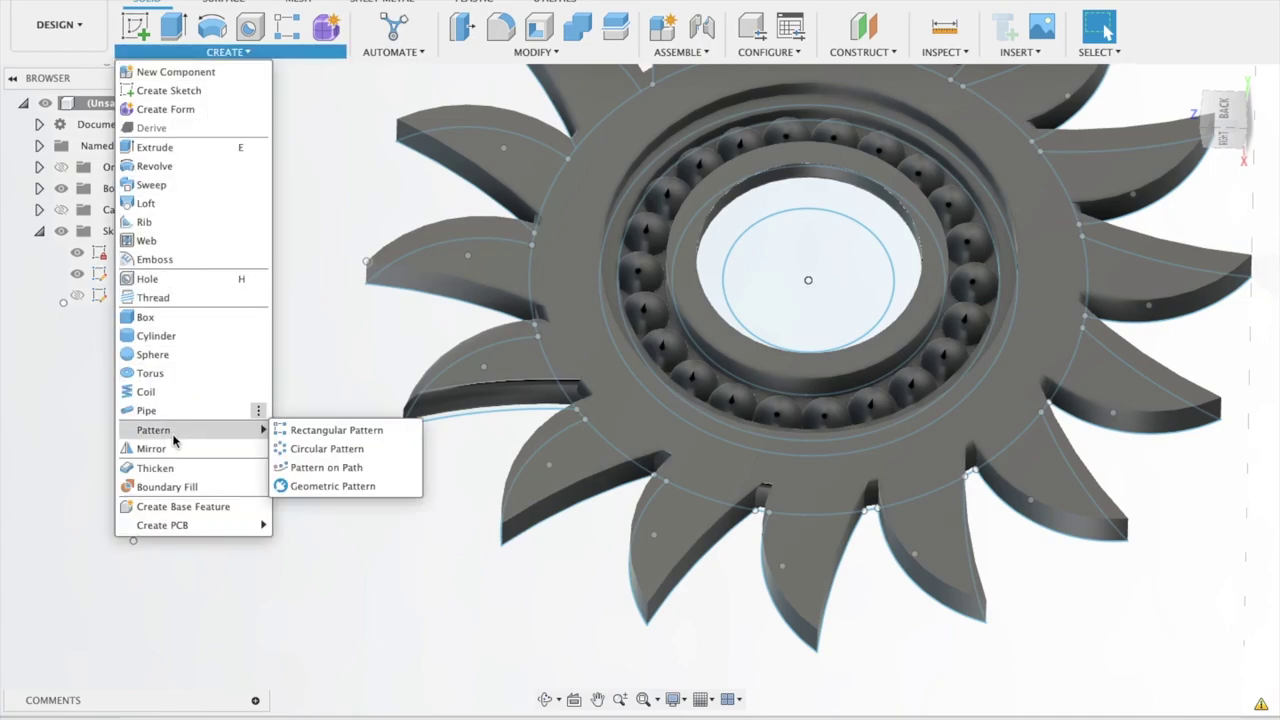
click(329, 452)
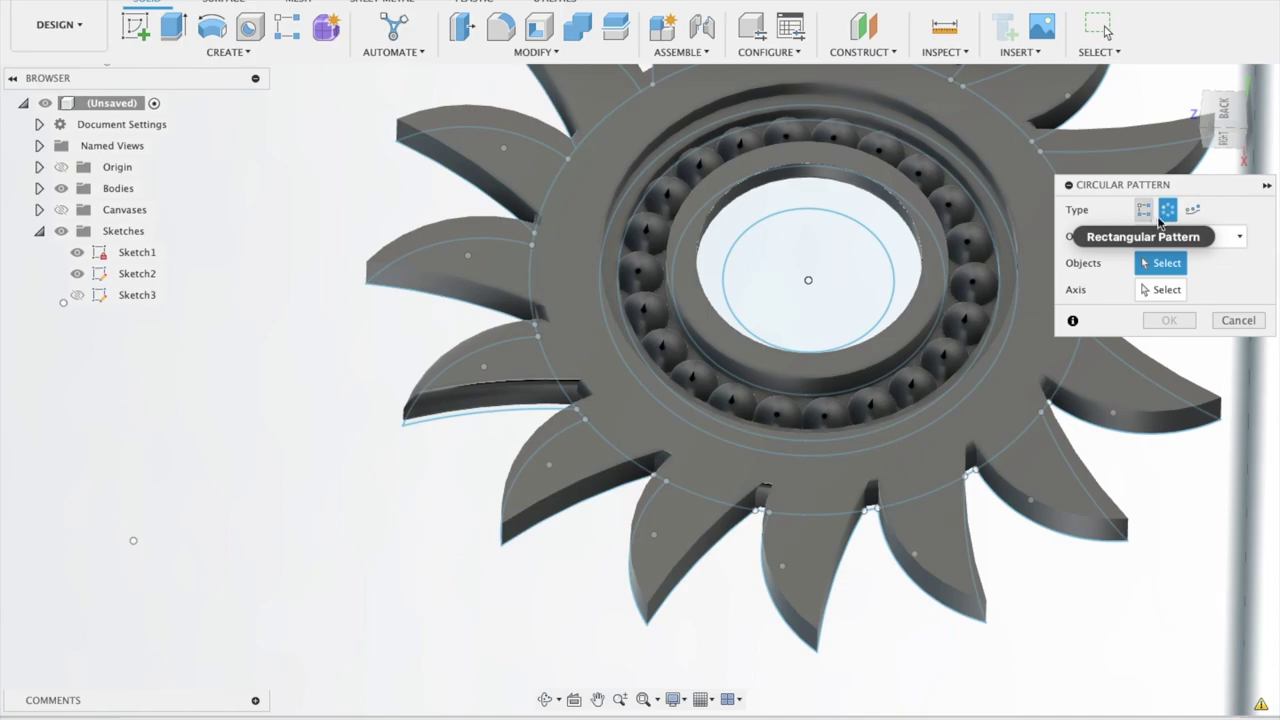
click(1213, 235)
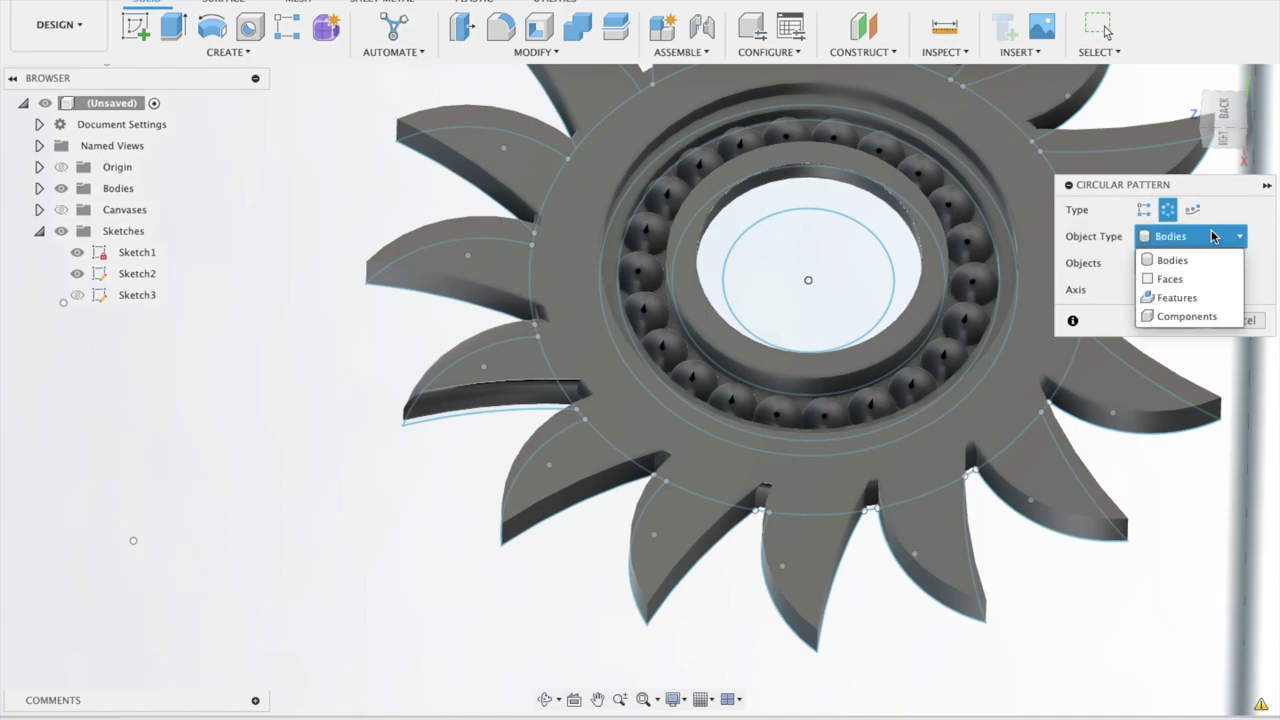
click(1193, 297)
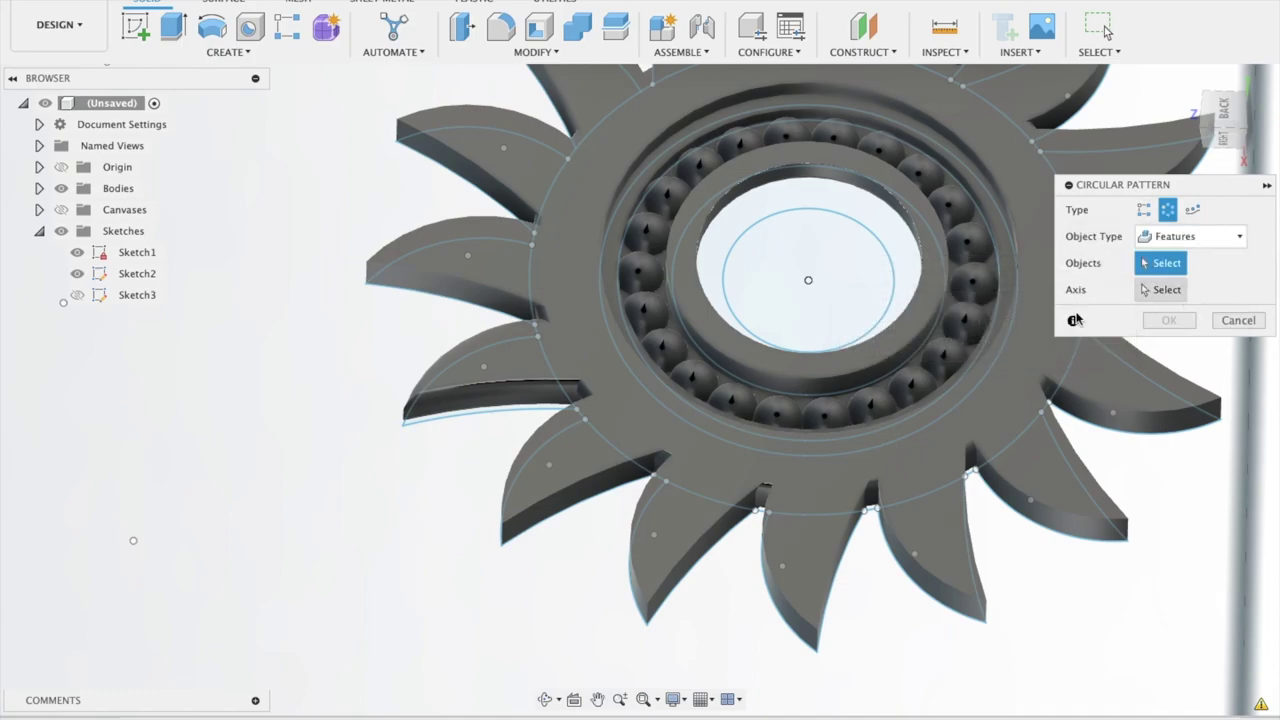
click(472, 380)
shift+middle_drag(381, 343, 418, 411)
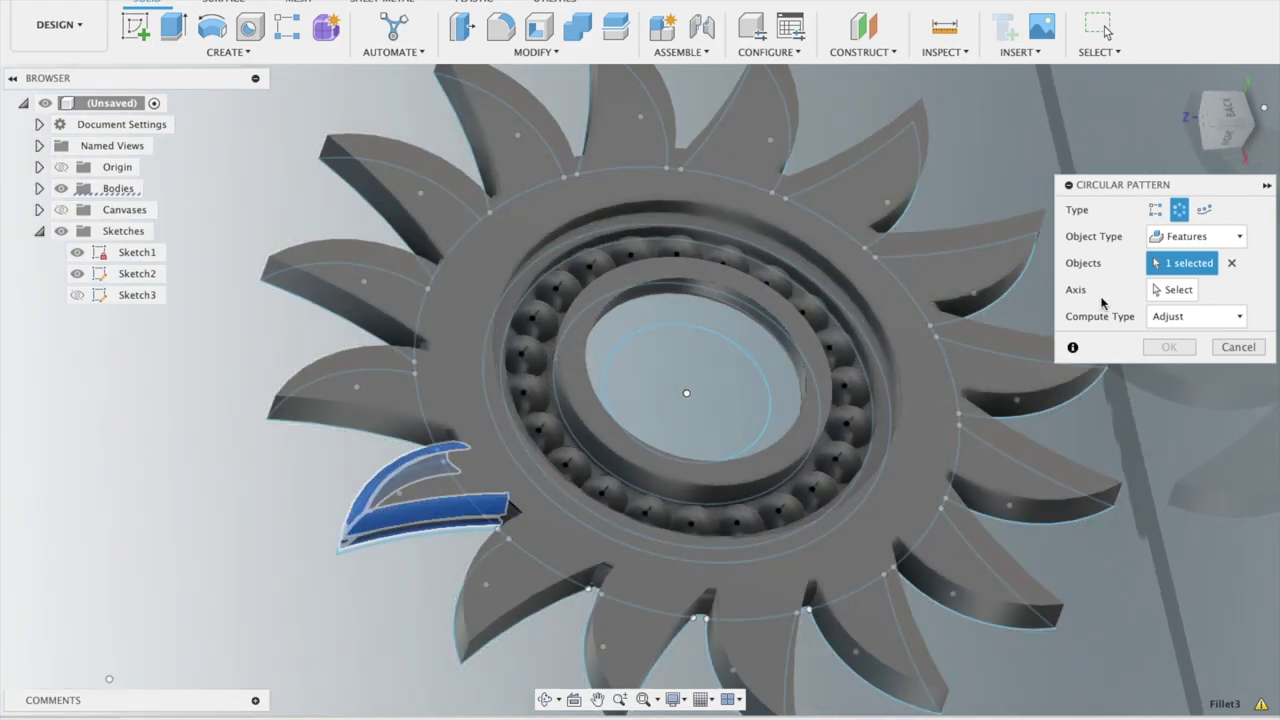
click(1173, 291)
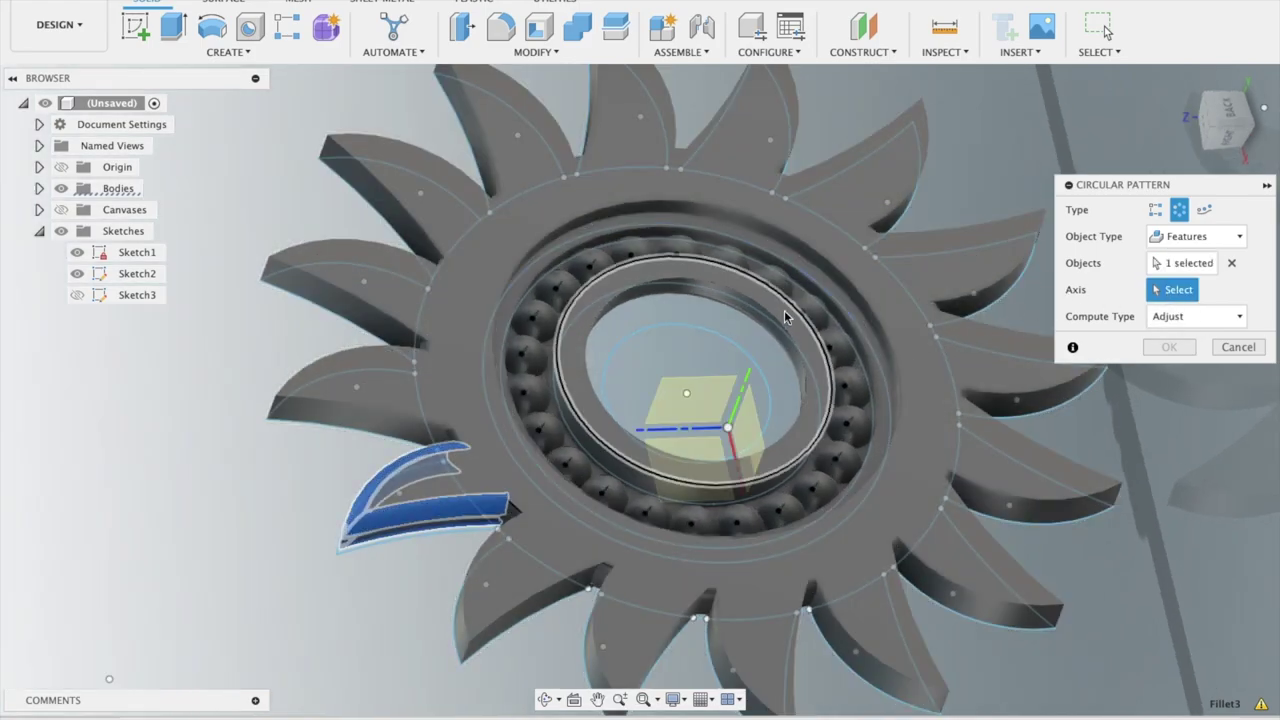
click(877, 258)
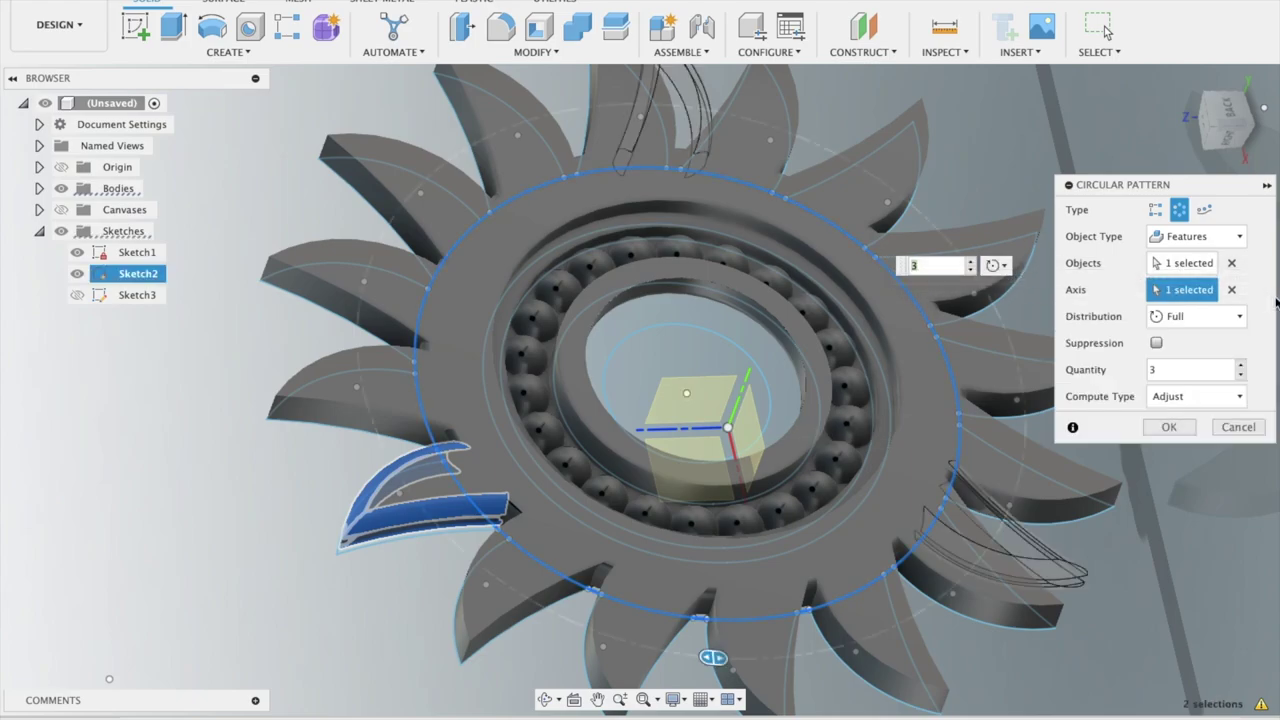
Set the circular pattern quantity to 16 and confirm it
click(1240, 365)
click(1240, 365)
click(1240, 365)
click(1240, 365)
click(1240, 365)
click(1240, 365)
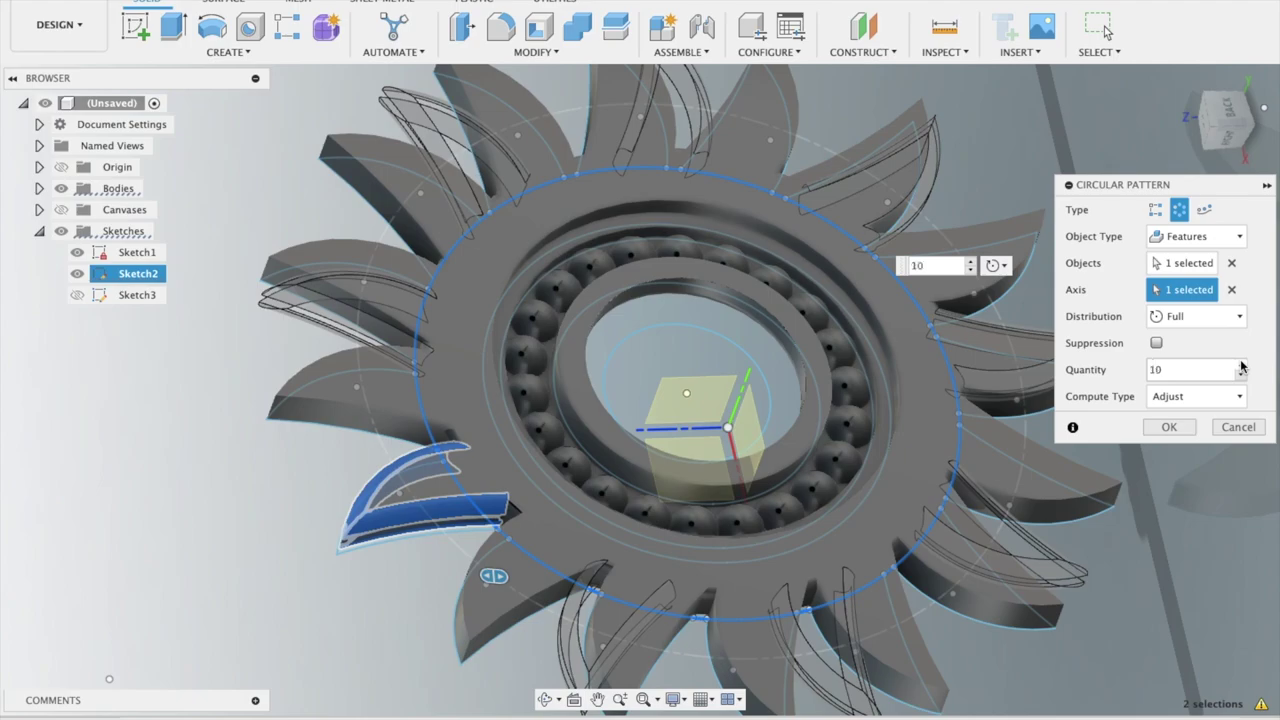
click(1240, 365)
click(1240, 365)
click(1240, 365)
click(1240, 365)
click(1240, 365)
click(1240, 365)
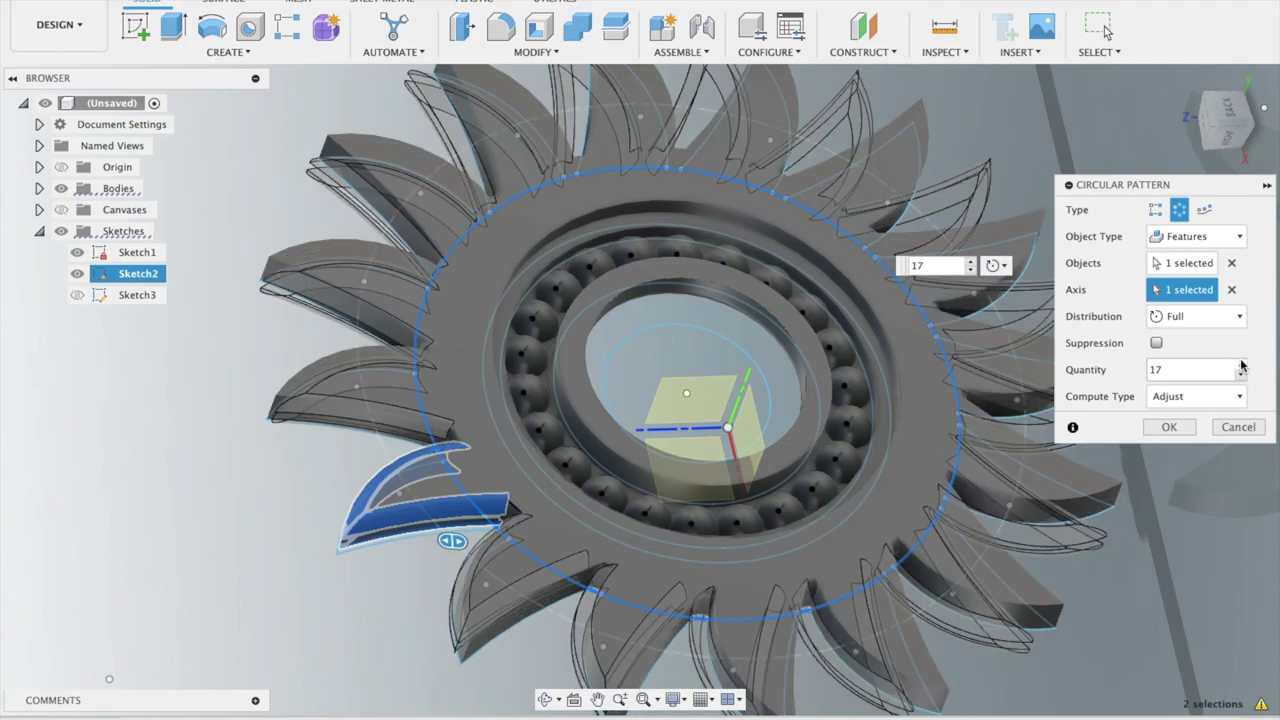
click(1241, 375)
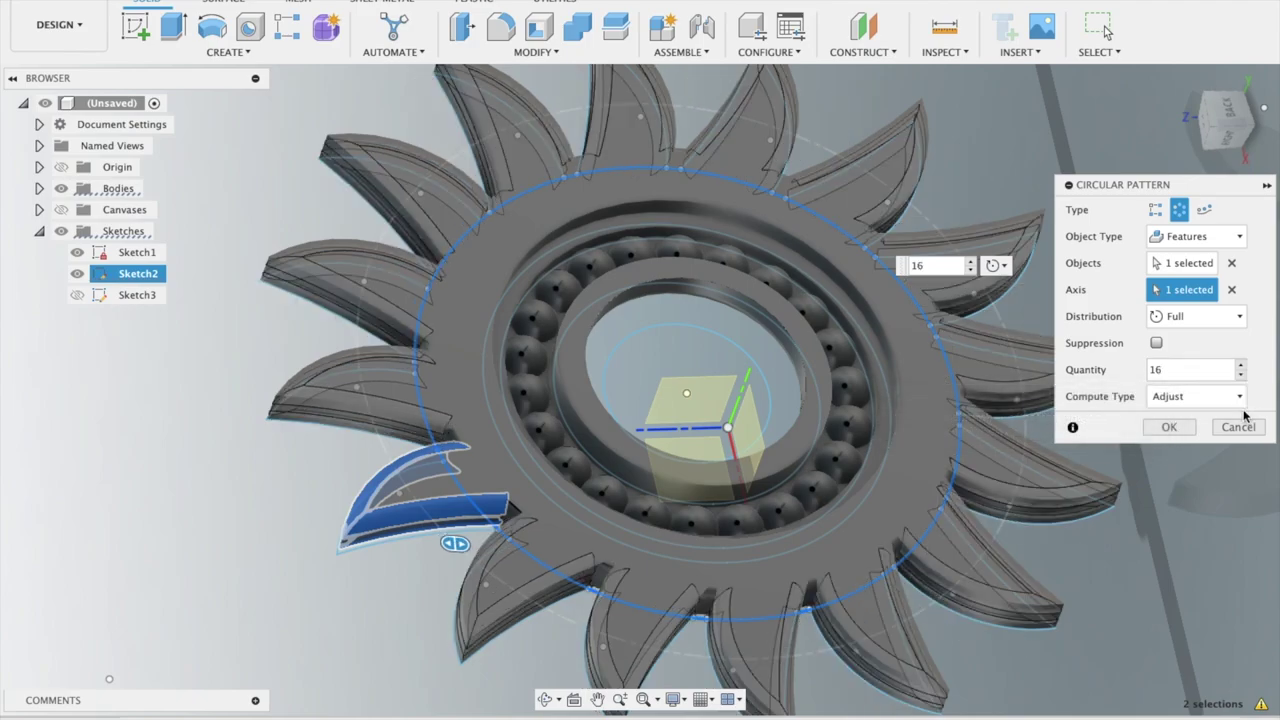
click(1181, 429)
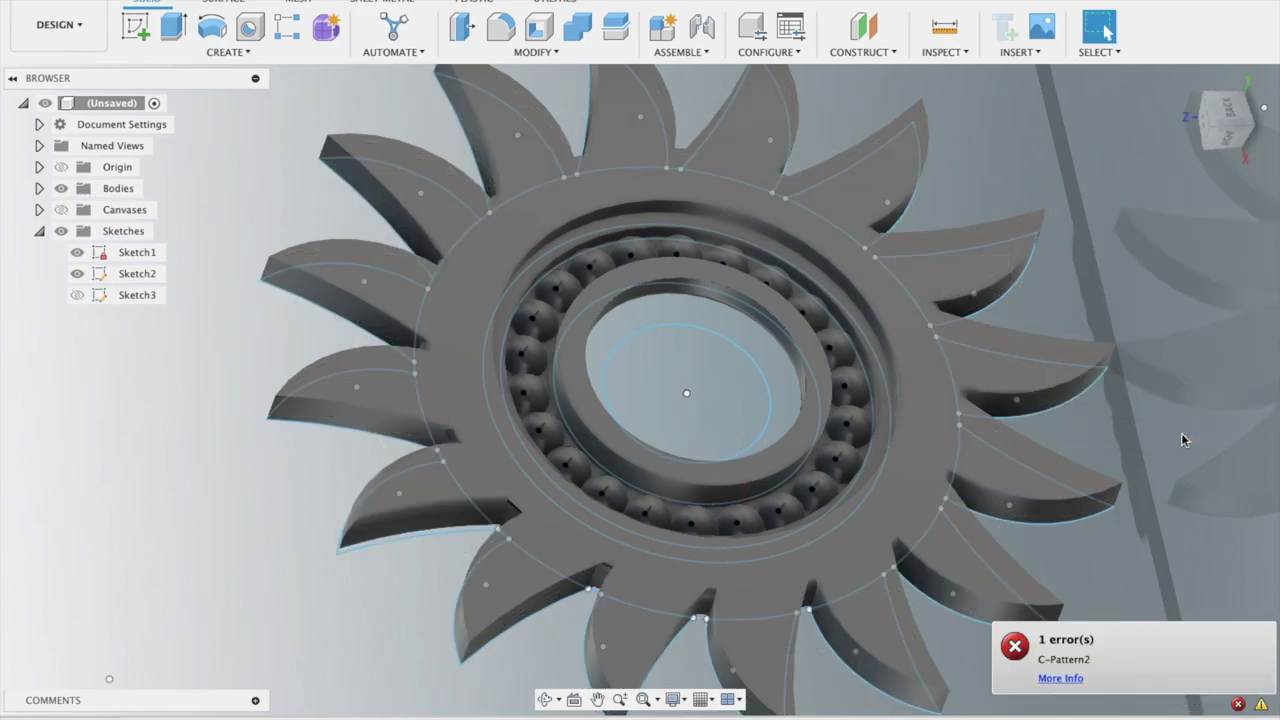
Review and dismiss the C-Pattern2 Compute Failed details, then begin a fillet on the wheel
click(1073, 679)
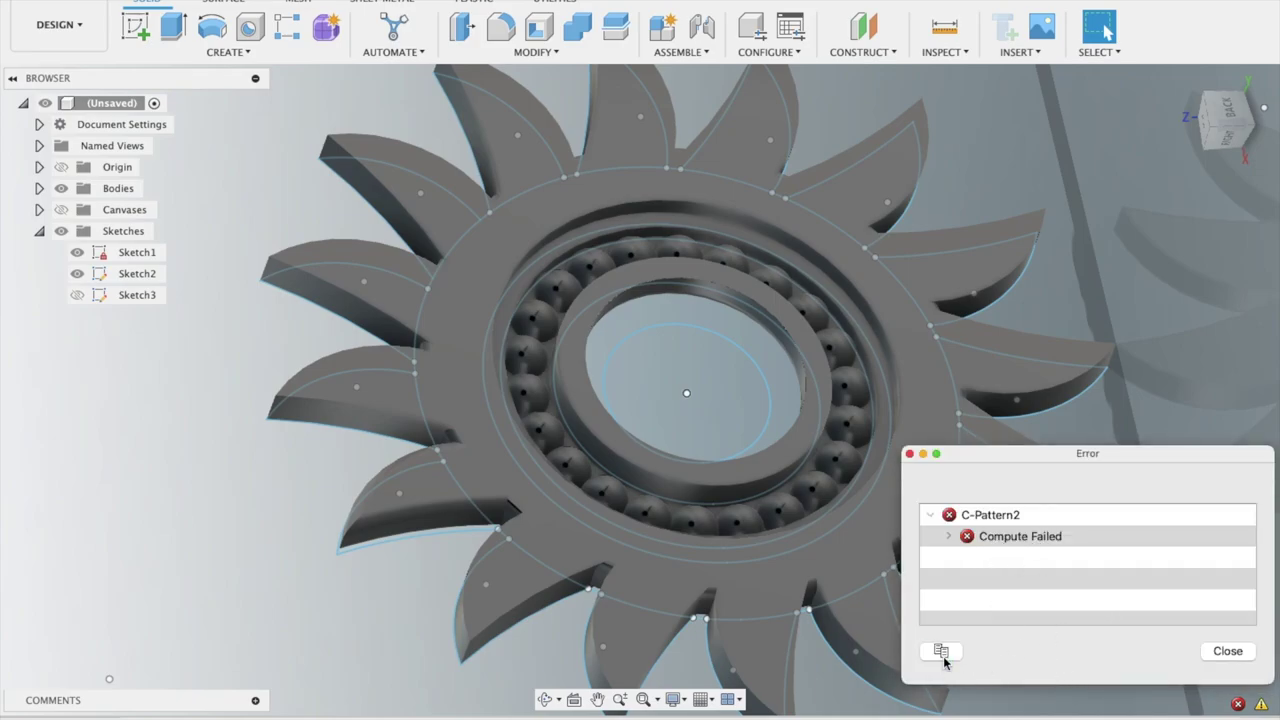
click(1229, 651)
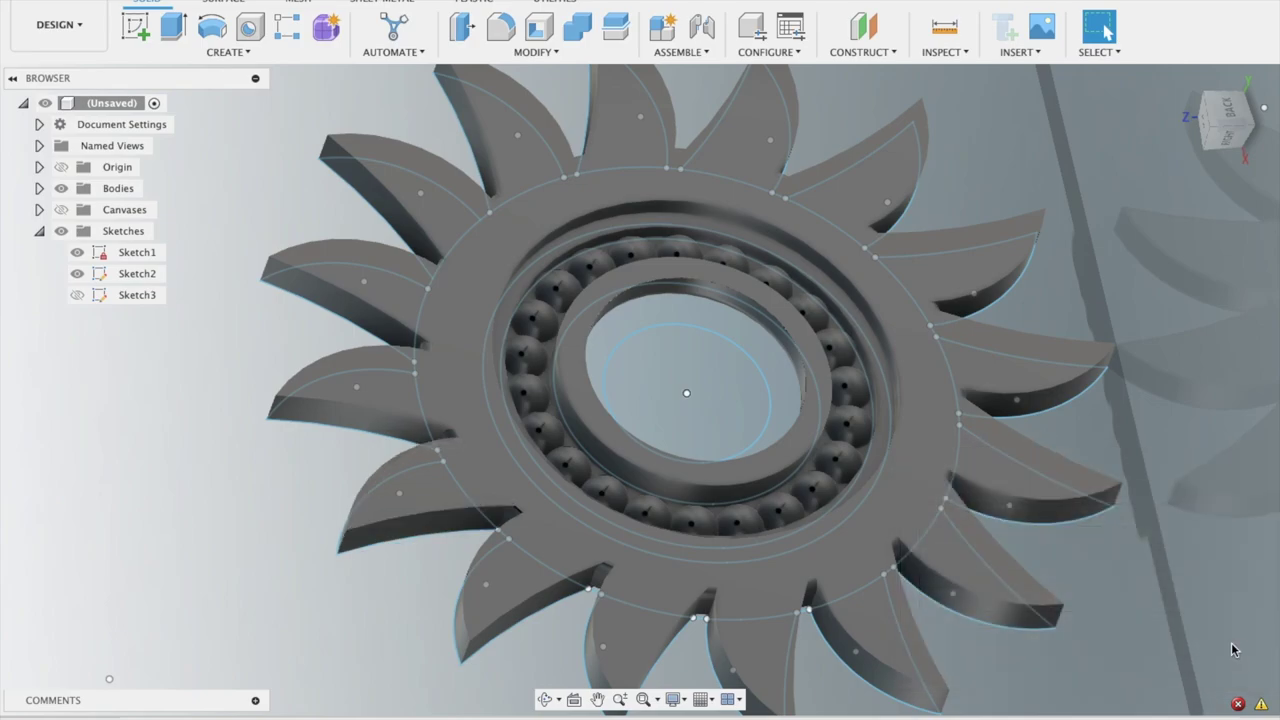
shift+middle_drag(855, 557, 855, 557)
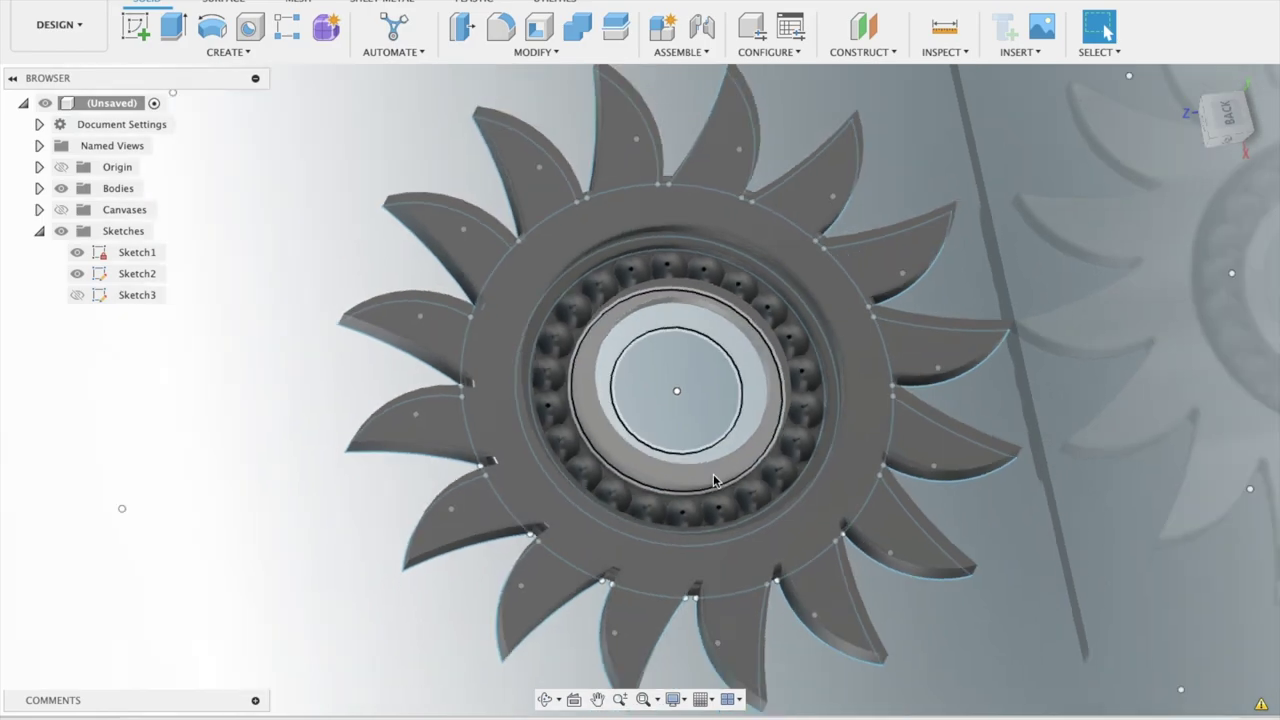
scroll(714, 480, down, 5)
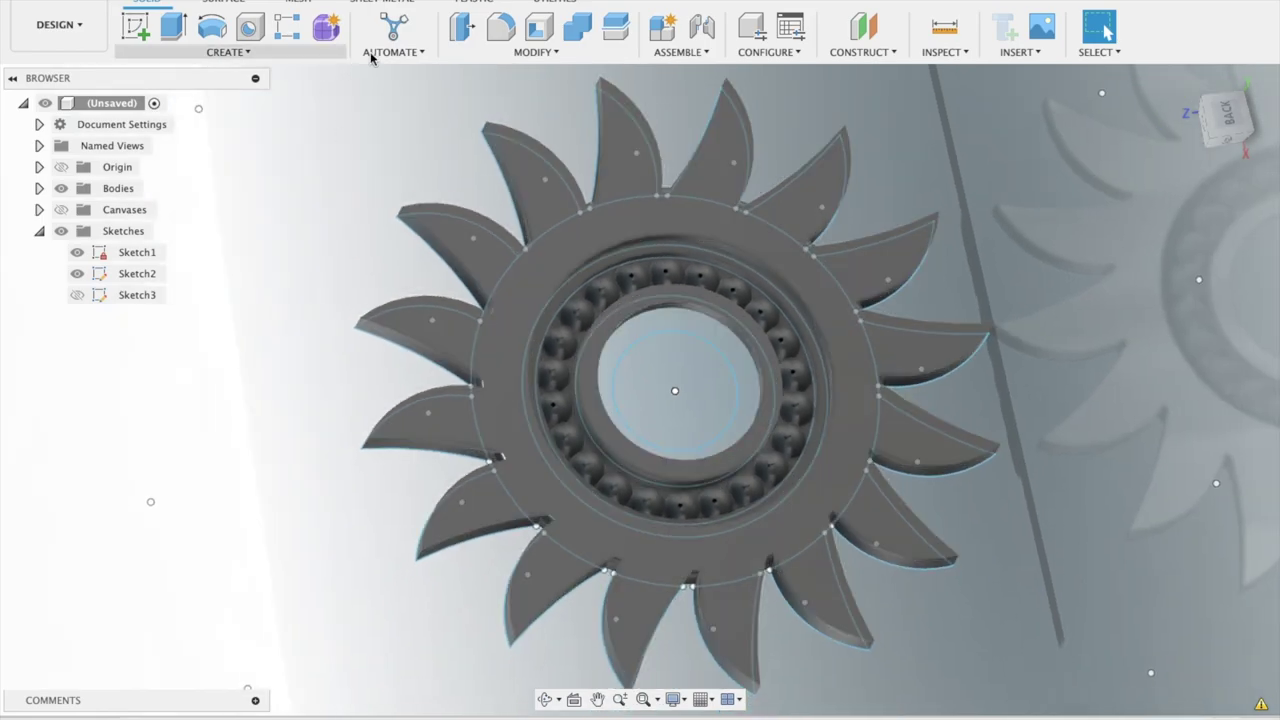
click(503, 37)
Select the first four blade edges for the fillet while orbiting around the wheel
shift+middle_drag(479, 158, 518, 162)
click(518, 162)
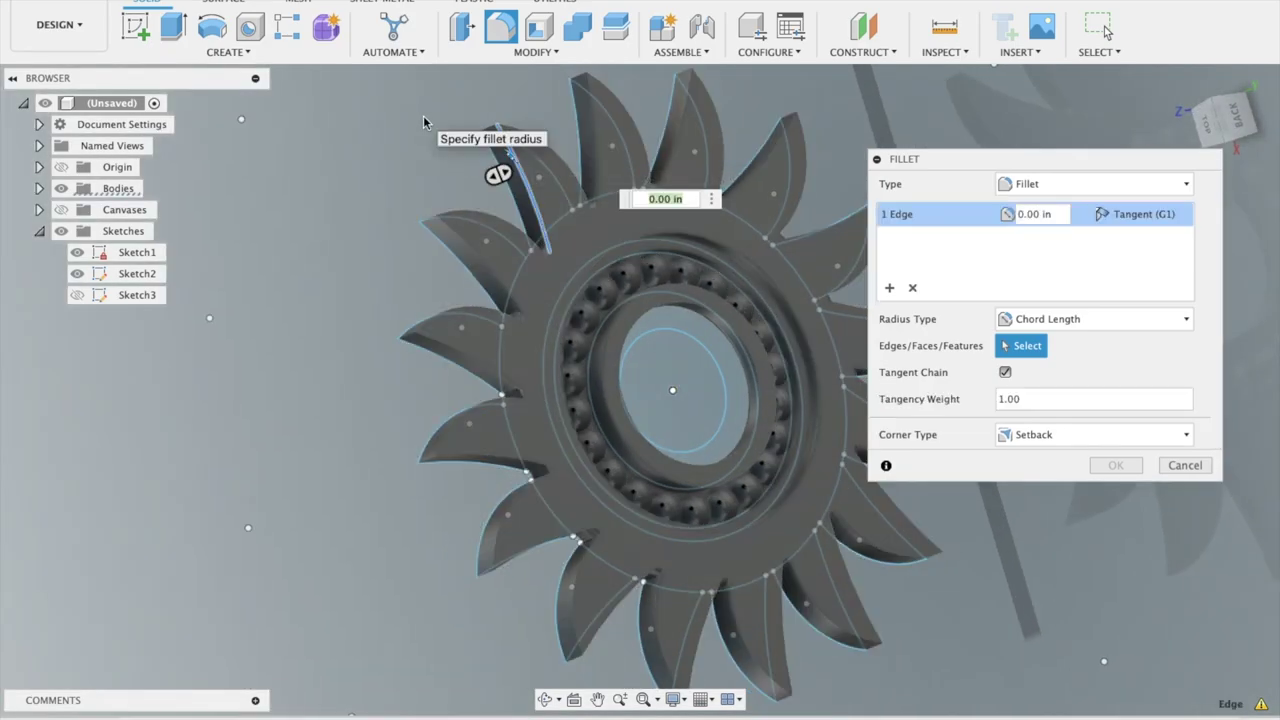
shift+middle_drag(423, 115, 460, 125)
click(556, 125)
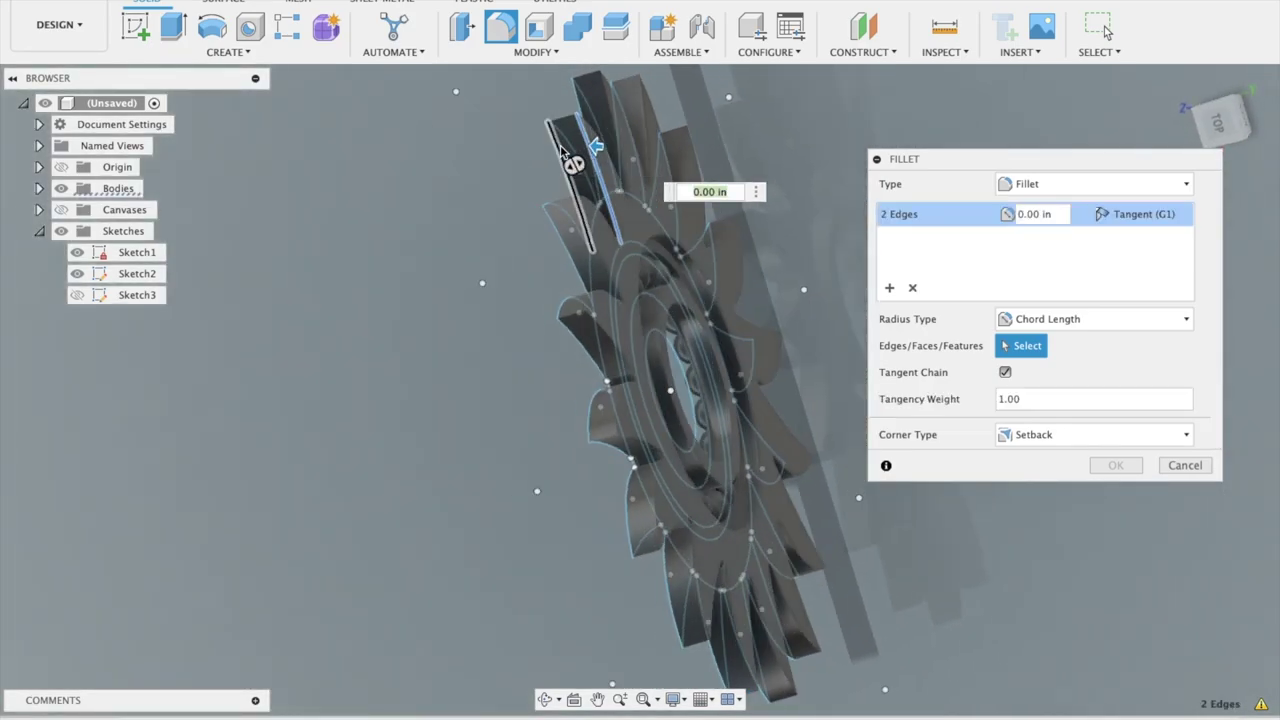
shift+middle_drag(556, 140, 538, 198)
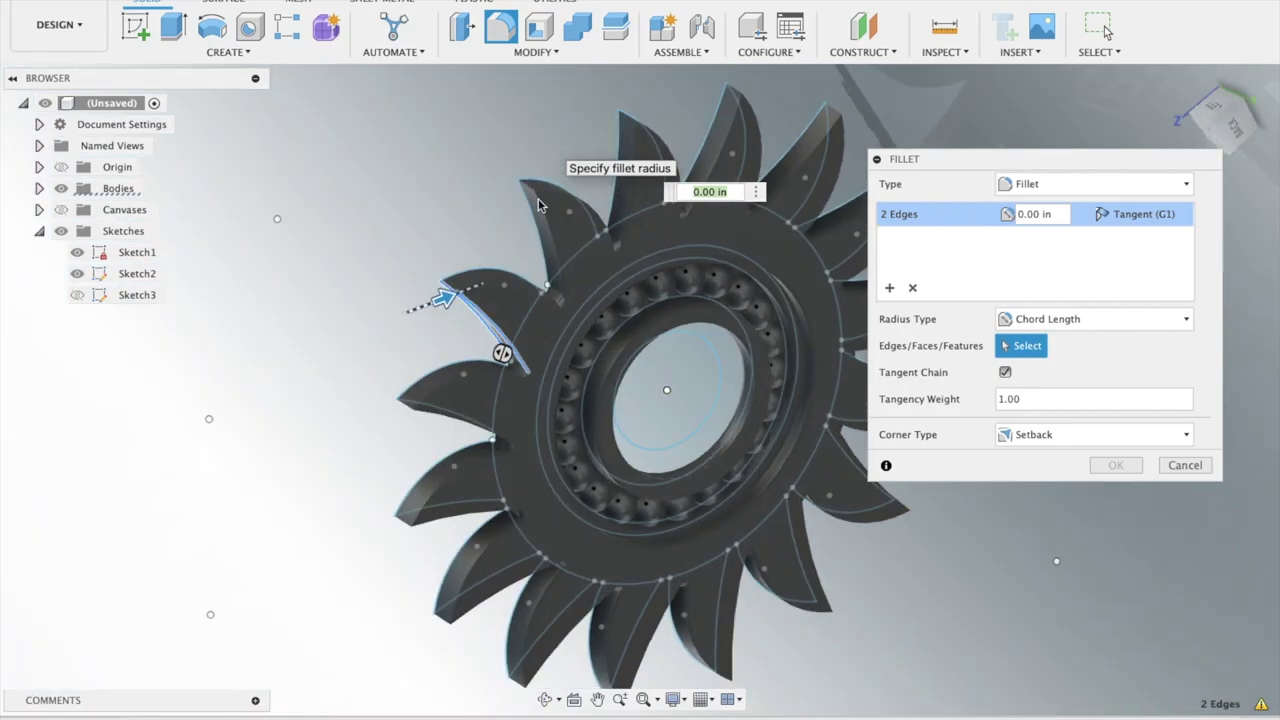
click(517, 284)
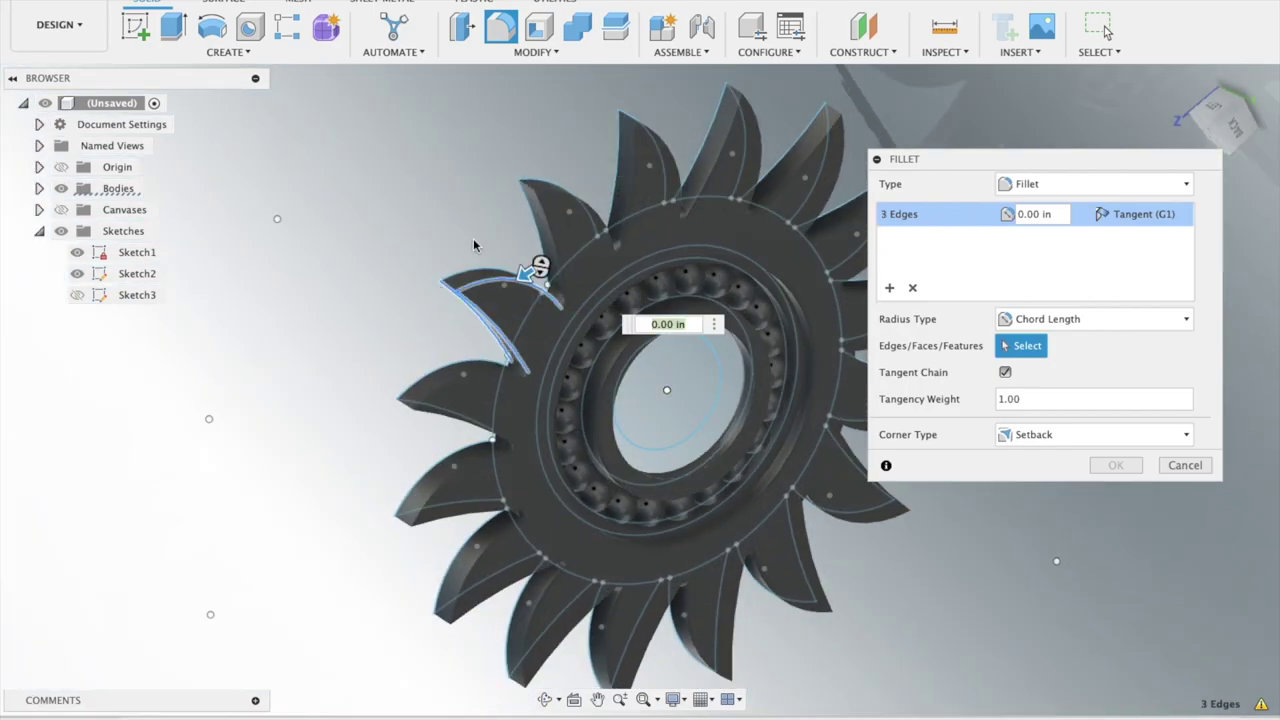
shift+middle_drag(474, 244, 475, 245)
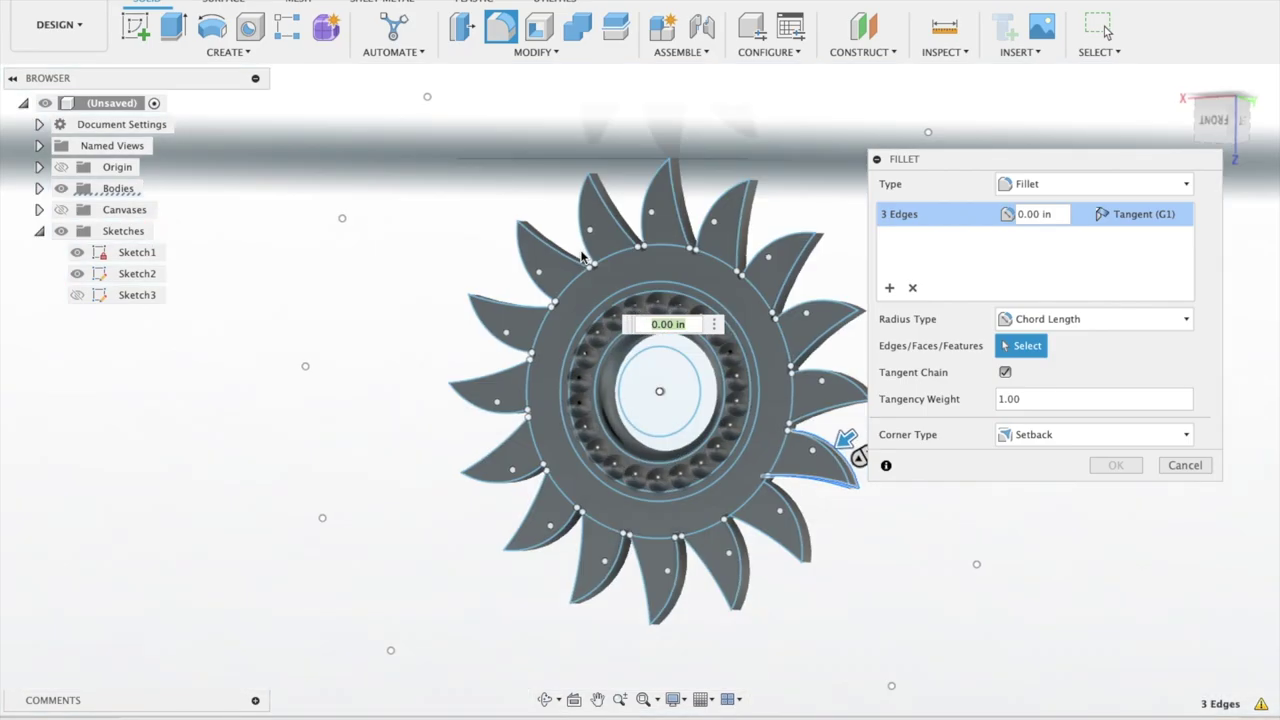
shift+middle_drag(582, 256, 758, 408)
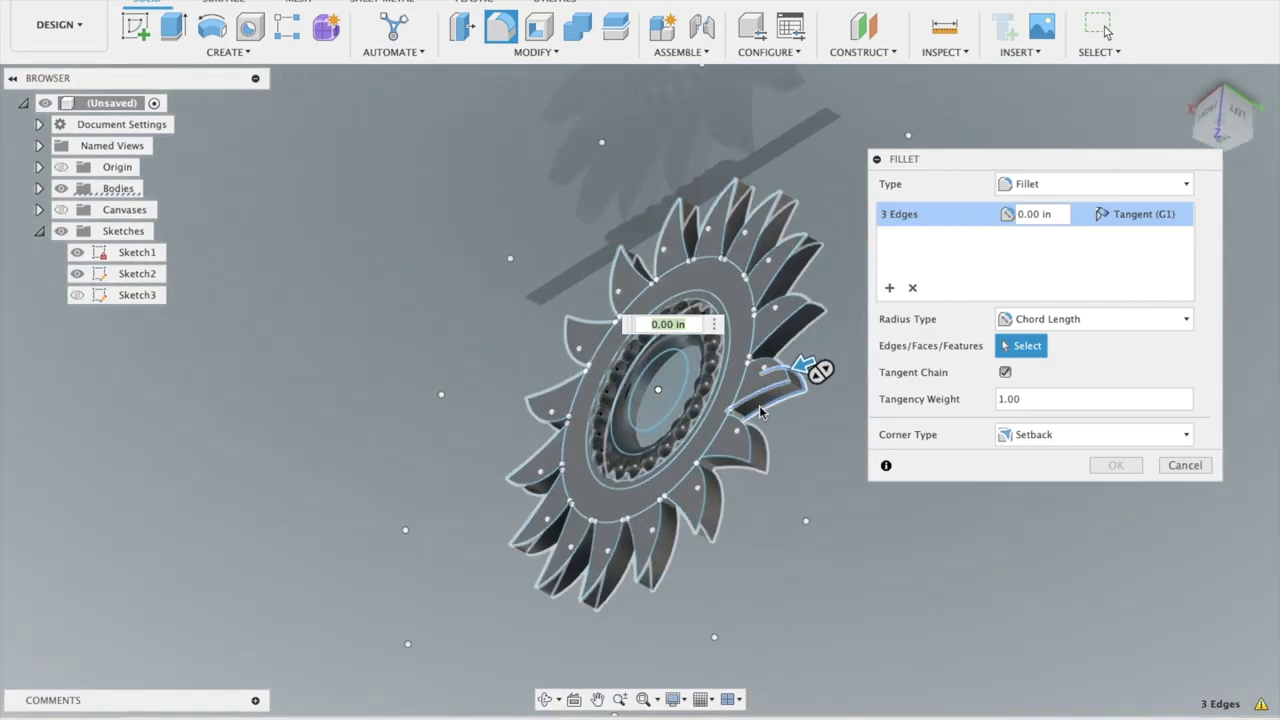
click(767, 445)
shift+middle_drag(703, 360, 628, 325)
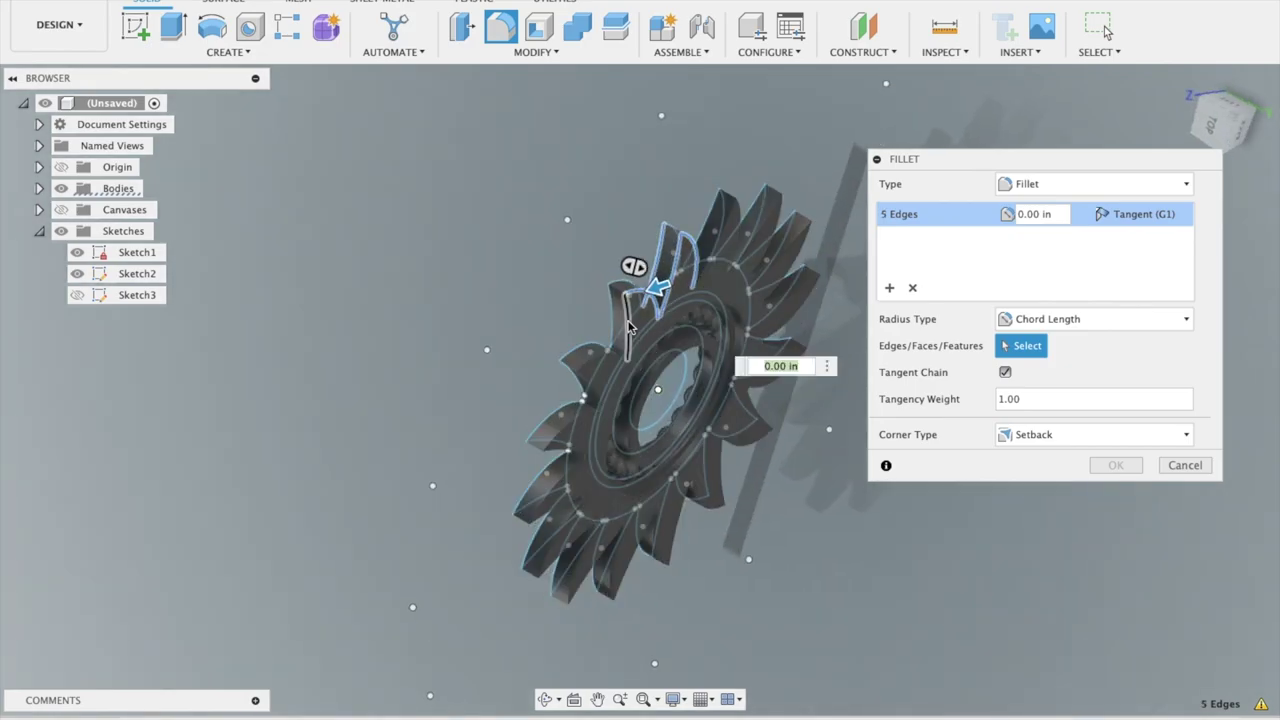
shift+middle_drag(558, 268, 740, 345)
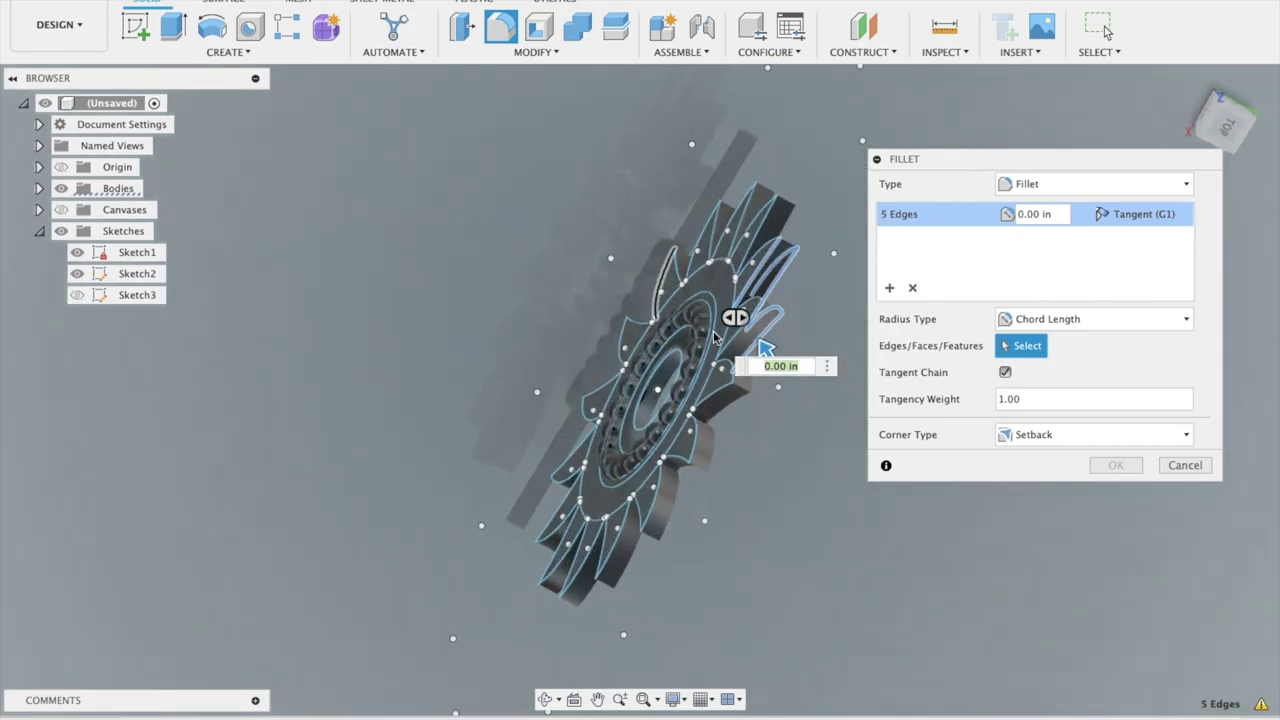
scroll(676, 298, up, 3)
scroll(676, 300, up, 2)
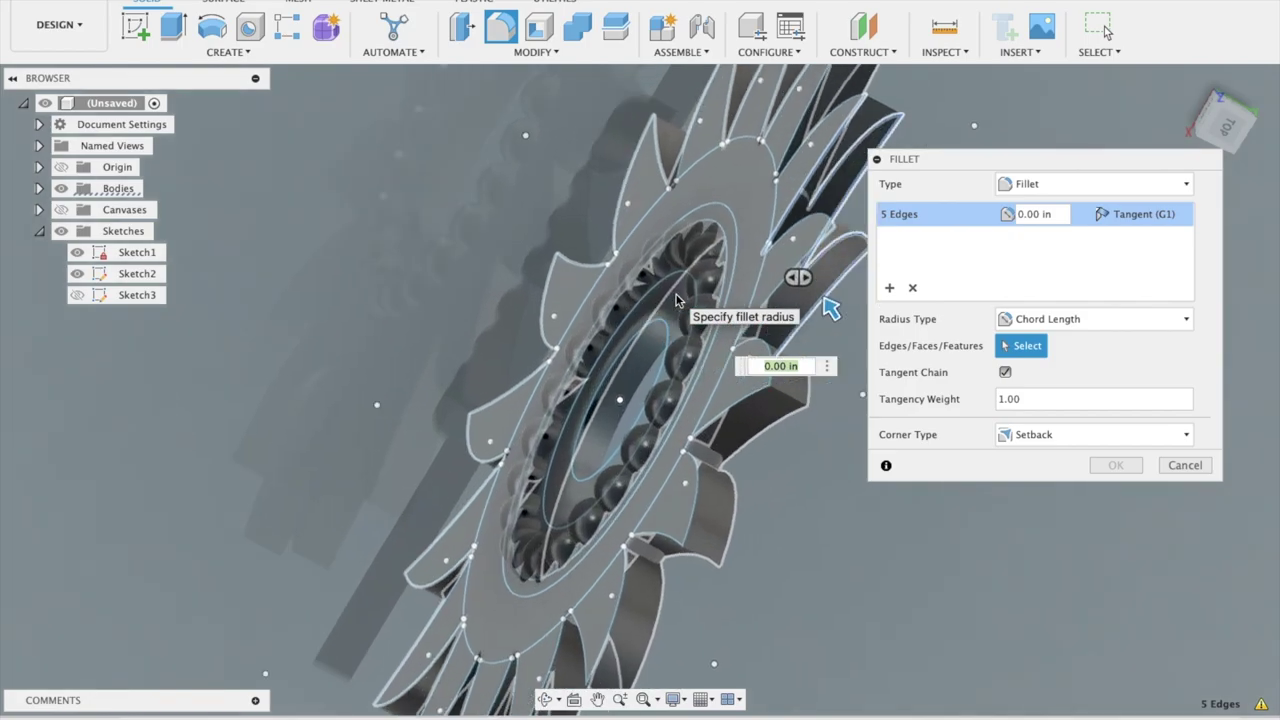
scroll(676, 300, up, 2)
shift+middle_drag(676, 298, 788, 276)
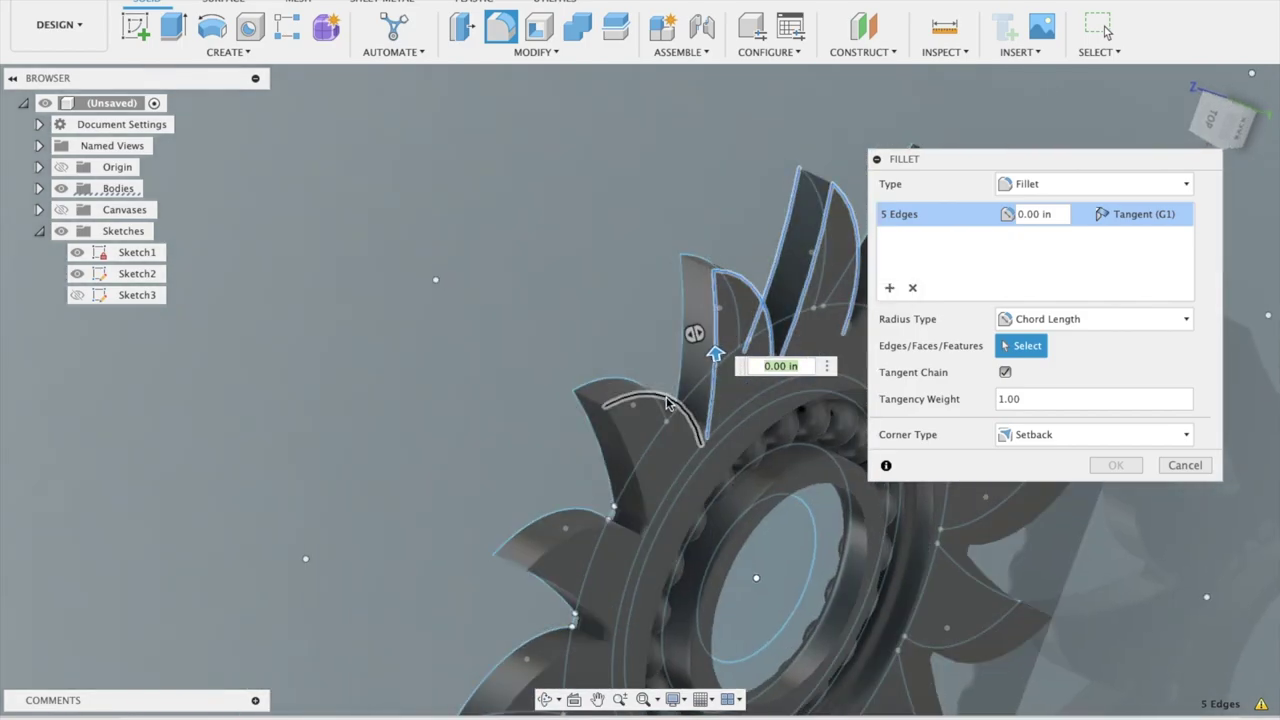
Add tooth top, vertical and curved edges plus more blade edges, reaching 14 edges
click(668, 398)
shift+middle_drag(580, 322, 581, 324)
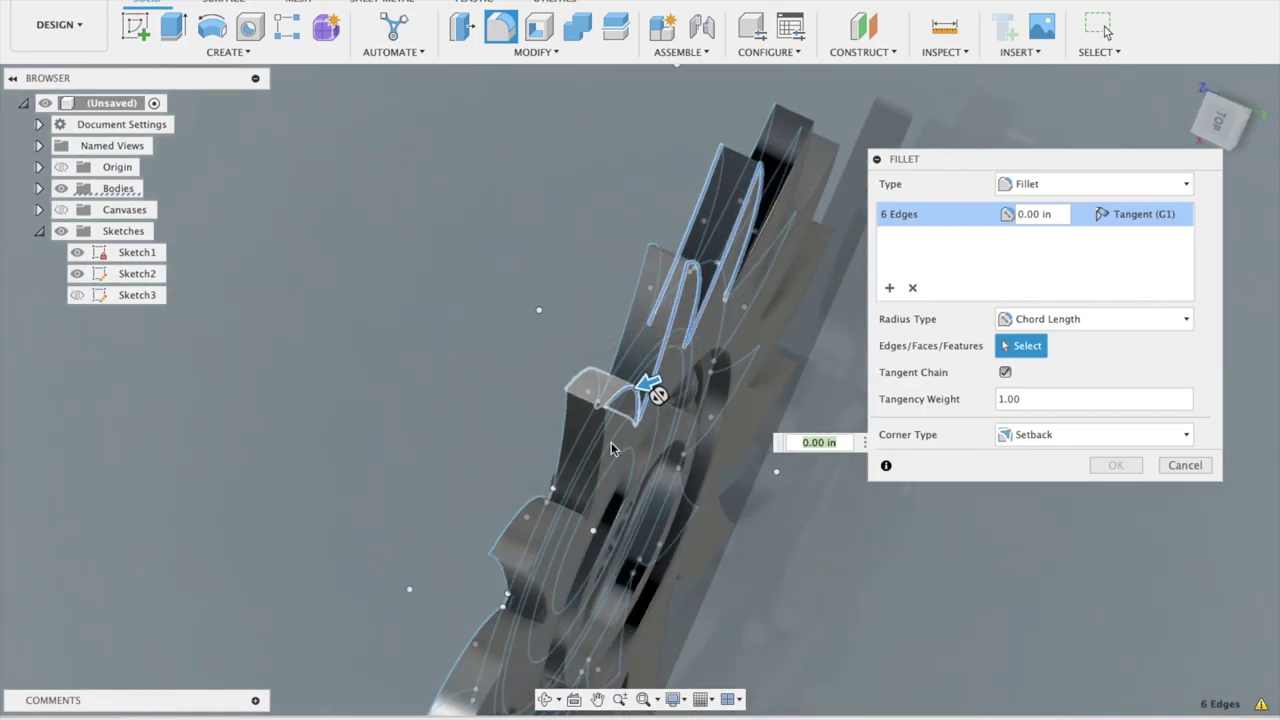
click(605, 446)
click(565, 425)
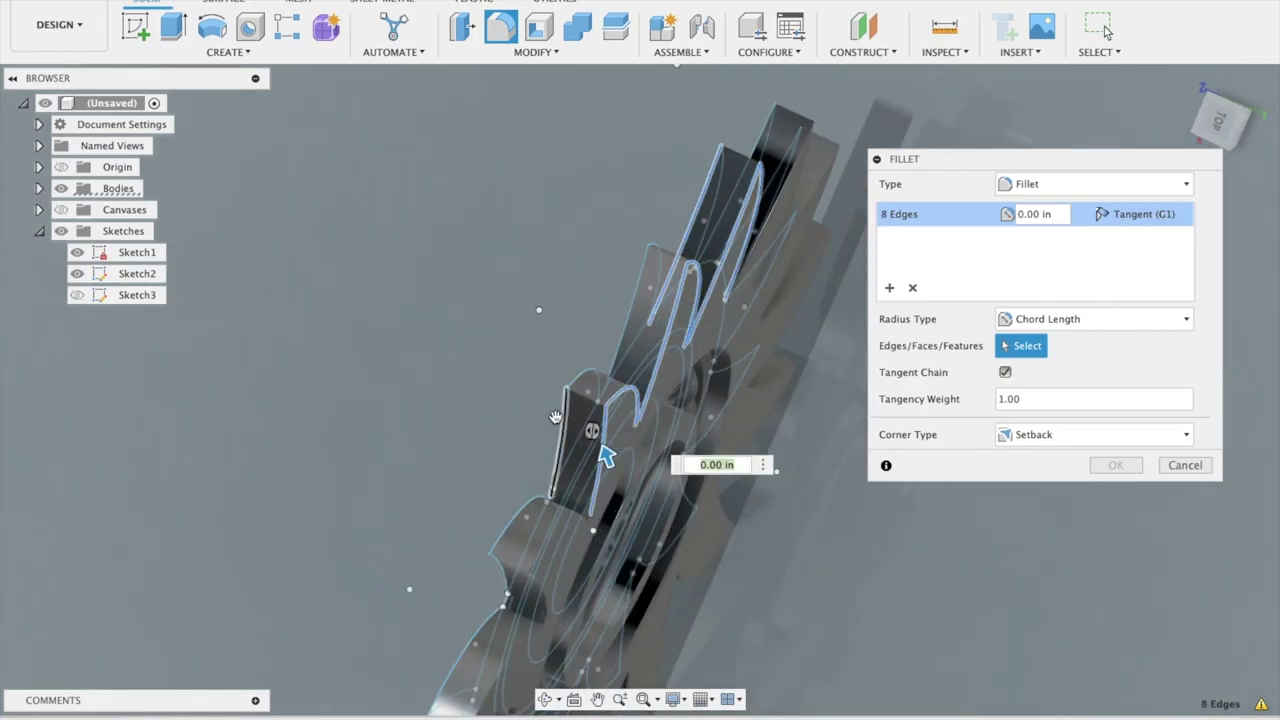
shift+middle_drag(508, 400, 510, 402)
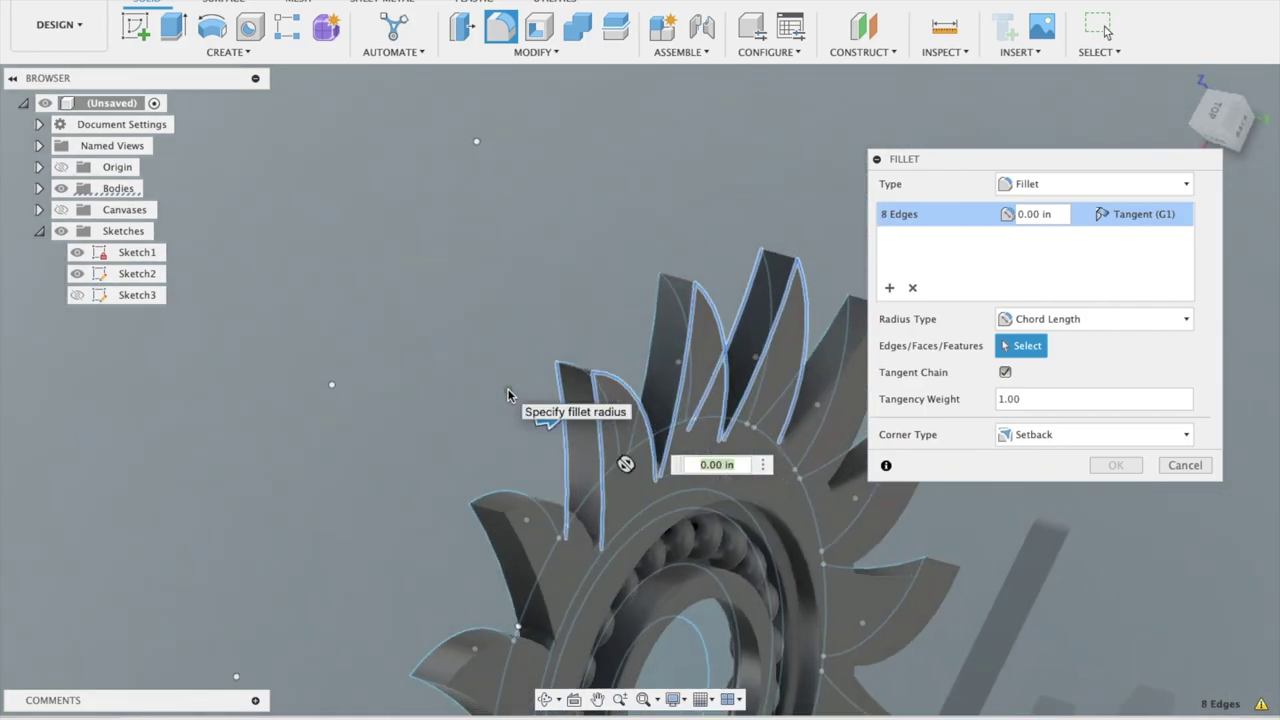
click(562, 511)
shift+middle_drag(562, 512, 548, 562)
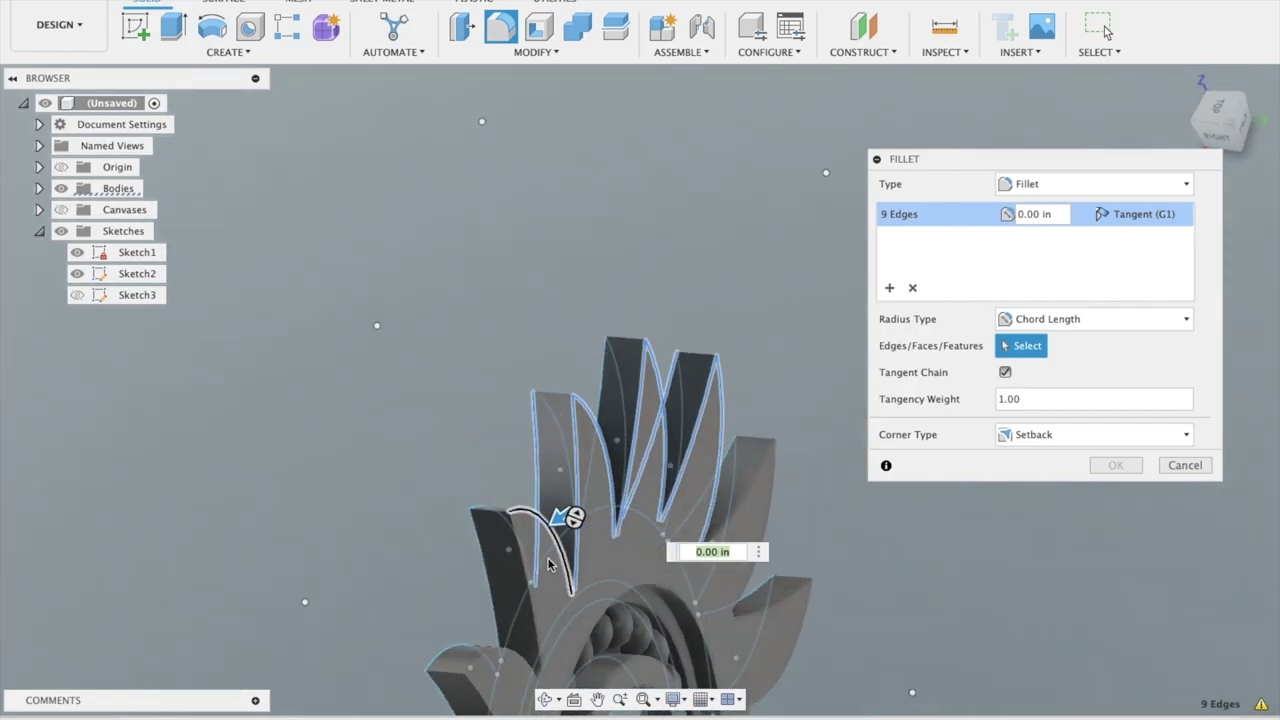
click(522, 575)
shift+middle_drag(386, 420, 458, 382)
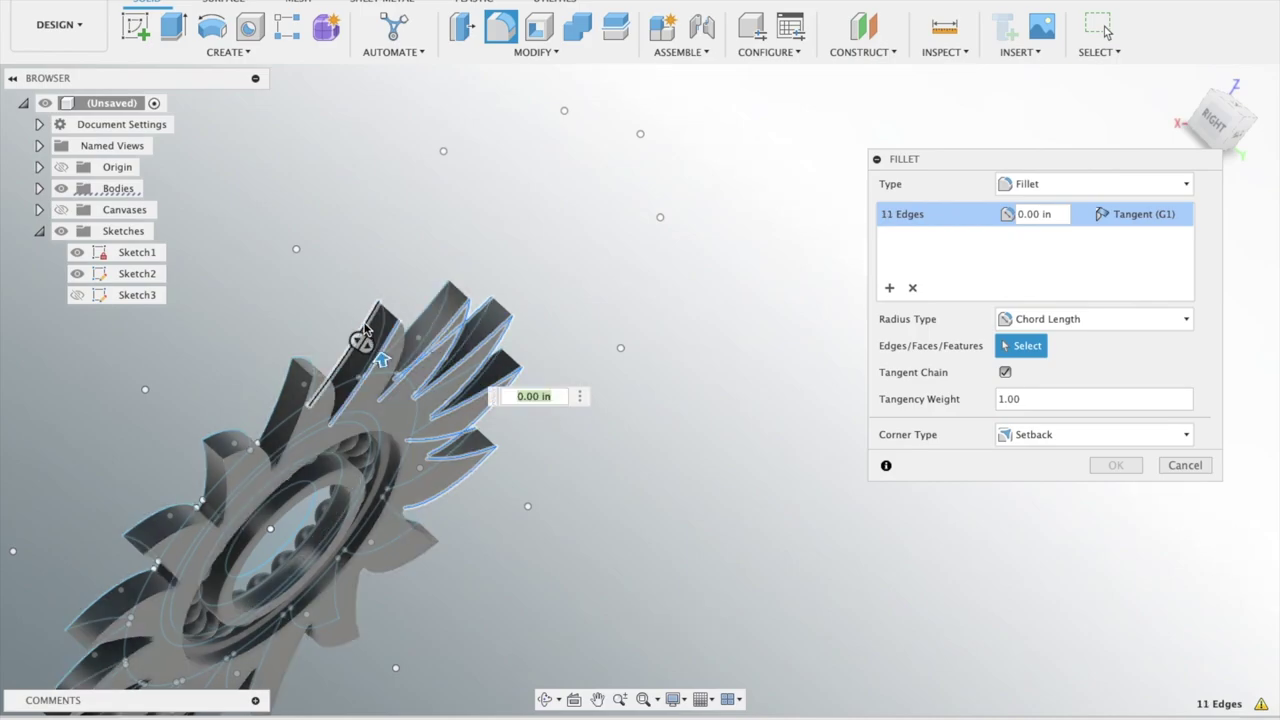
click(365, 330)
shift+middle_drag(400, 233, 400, 233)
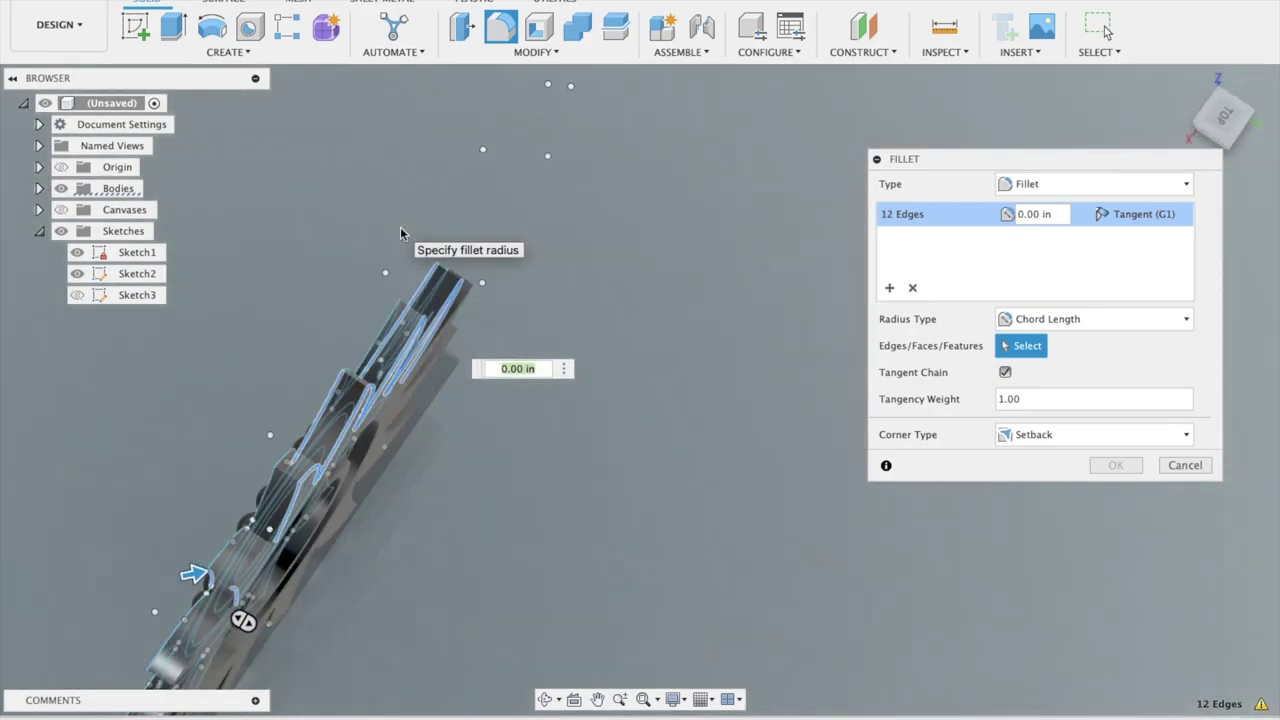
click(260, 563)
shift+middle_drag(212, 482, 212, 488)
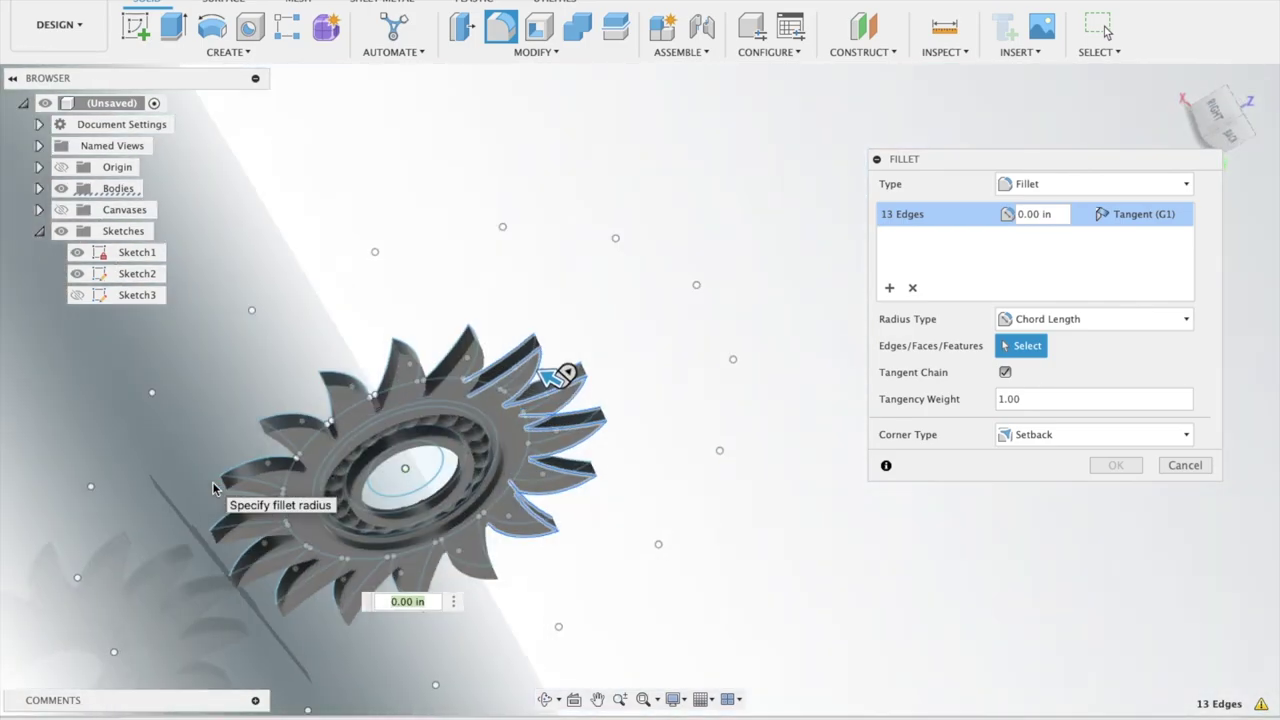
click(448, 374)
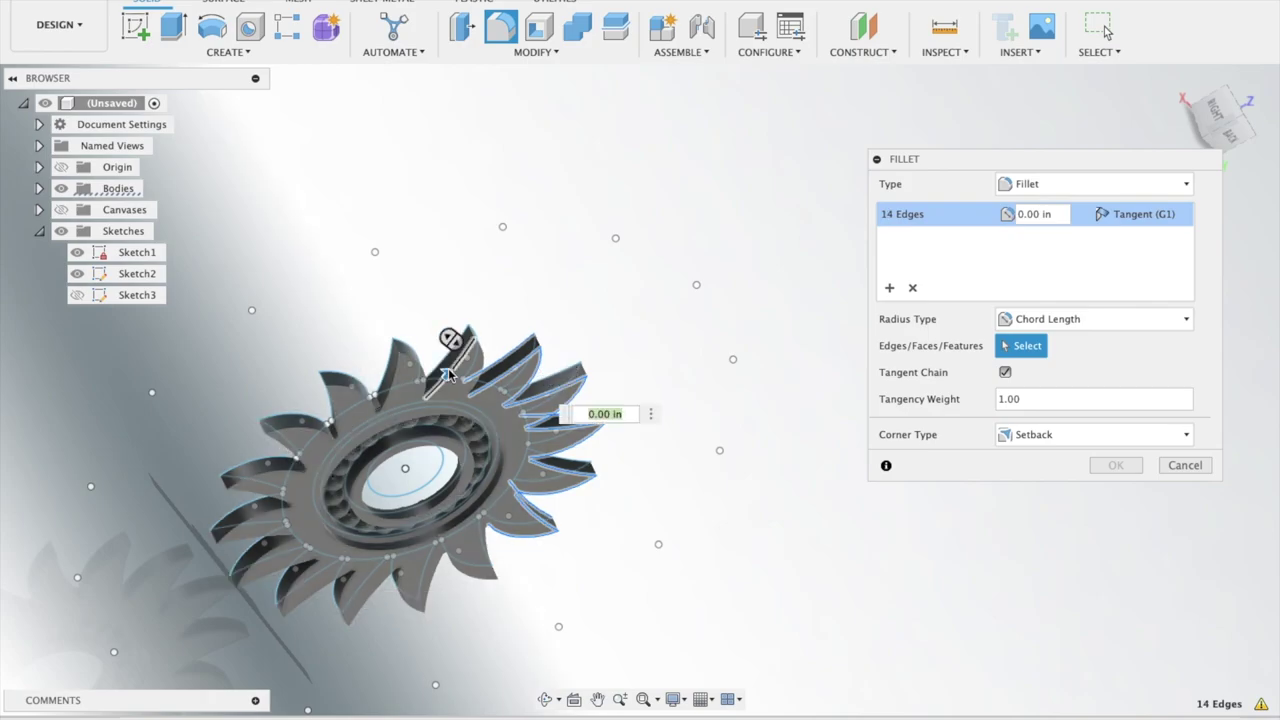
shift+middle_drag(414, 320, 455, 352)
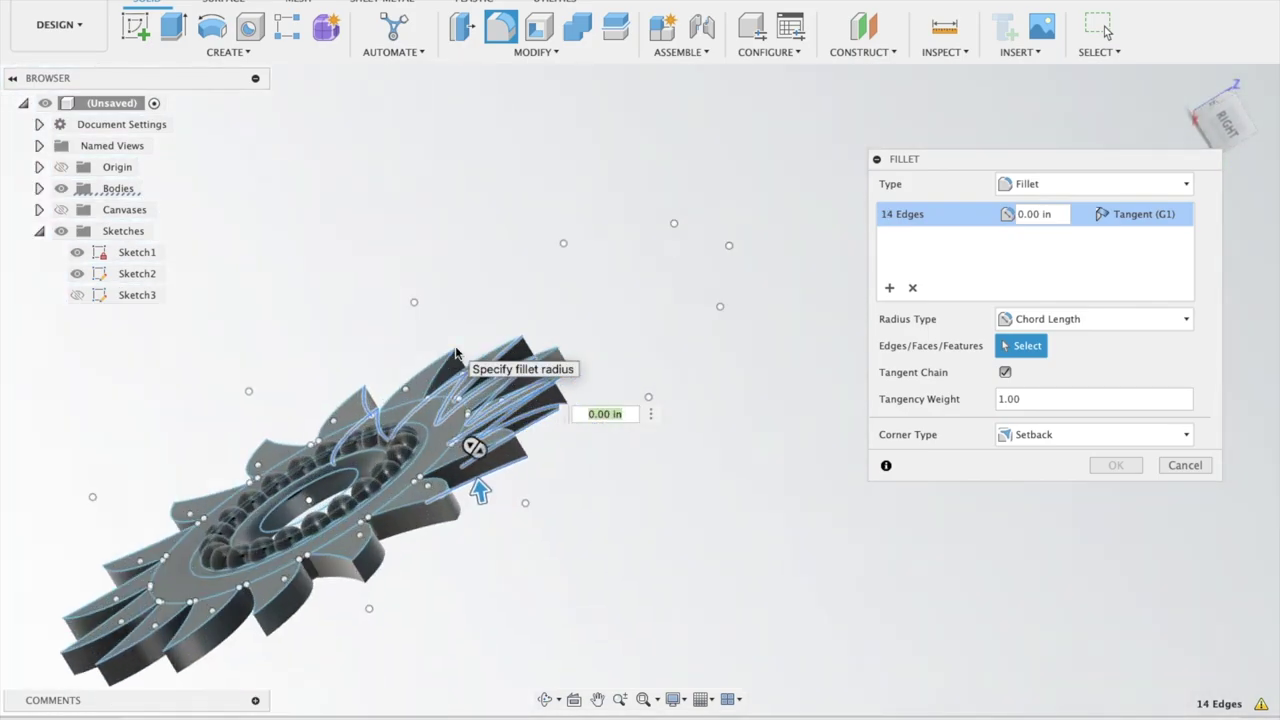
Add more blade edges and a lower body edge to the fillet selection
scroll(455, 352, up, 3)
shift+middle_drag(455, 352, 542, 582)
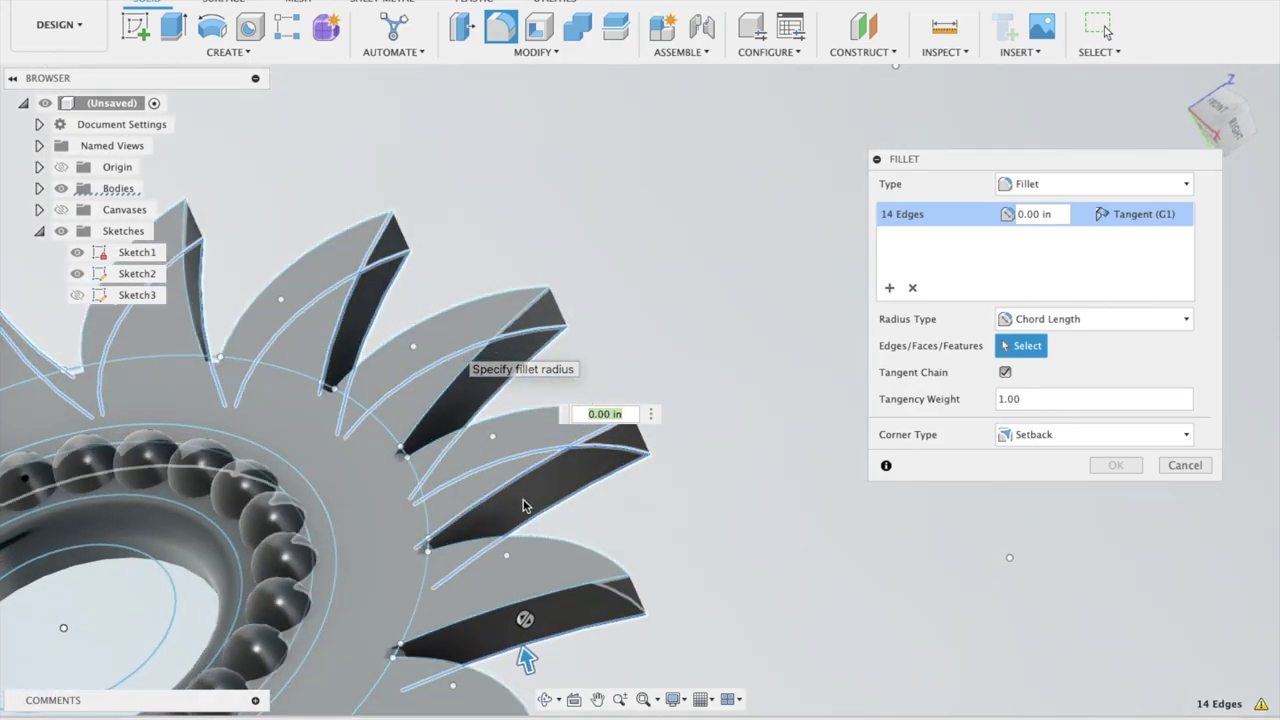
click(548, 598)
shift+middle_drag(693, 518, 609, 461)
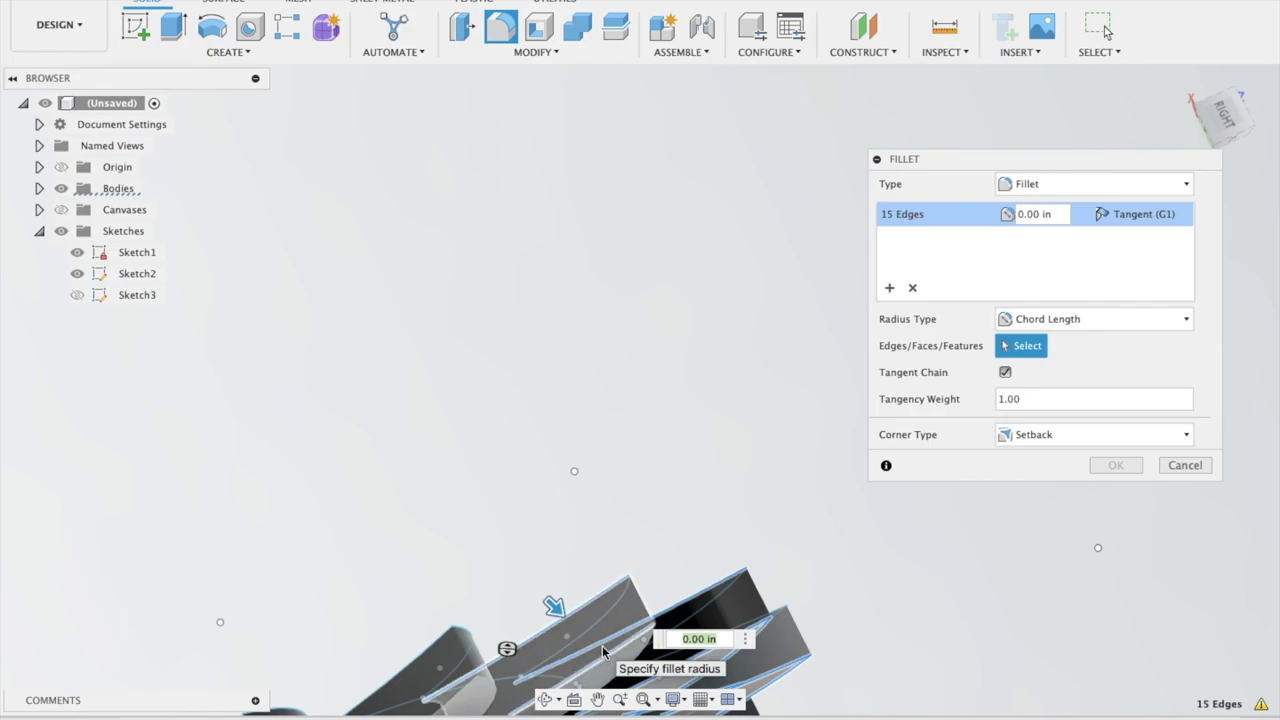
shift+middle_drag(609, 461, 666, 444)
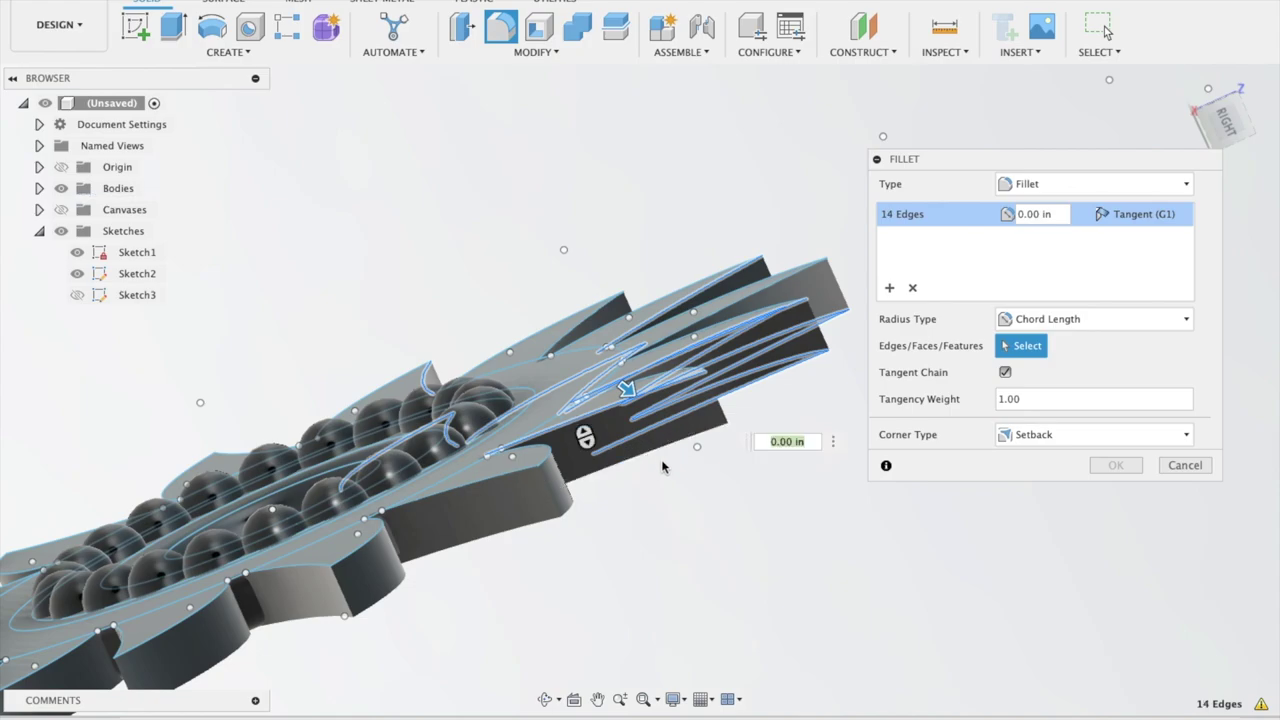
click(668, 452)
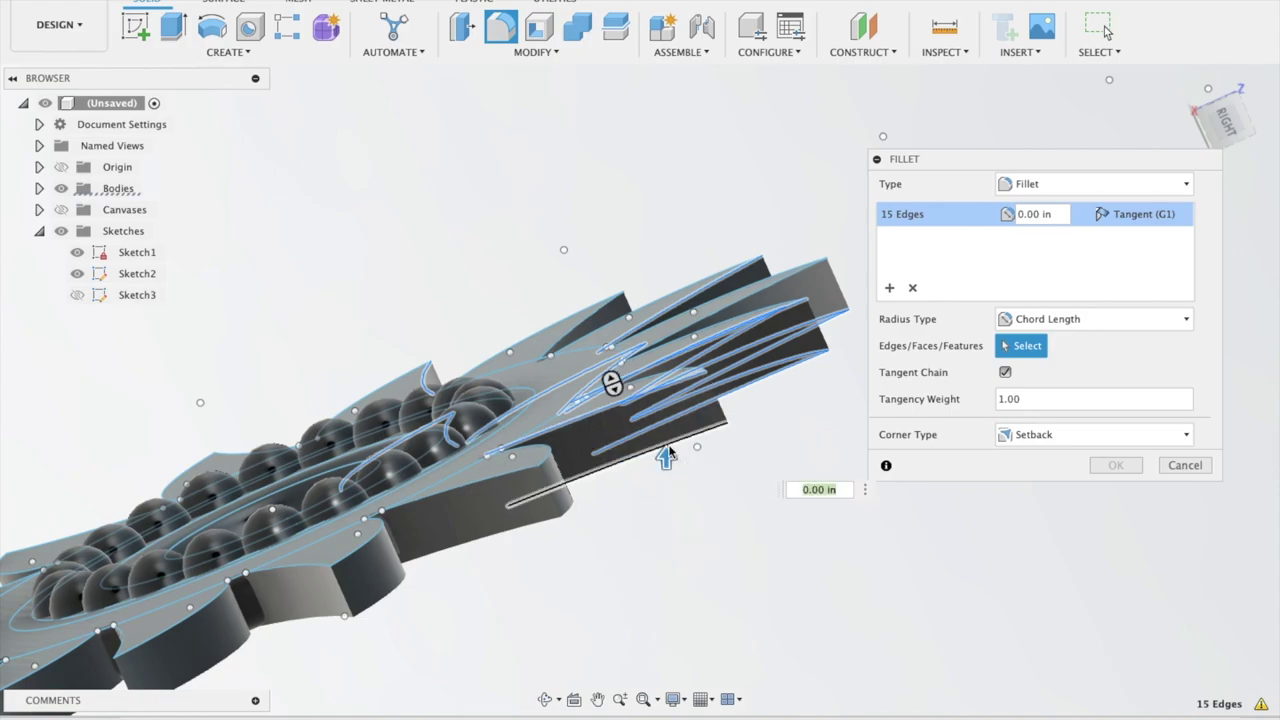
shift+middle_drag(630, 501, 632, 496)
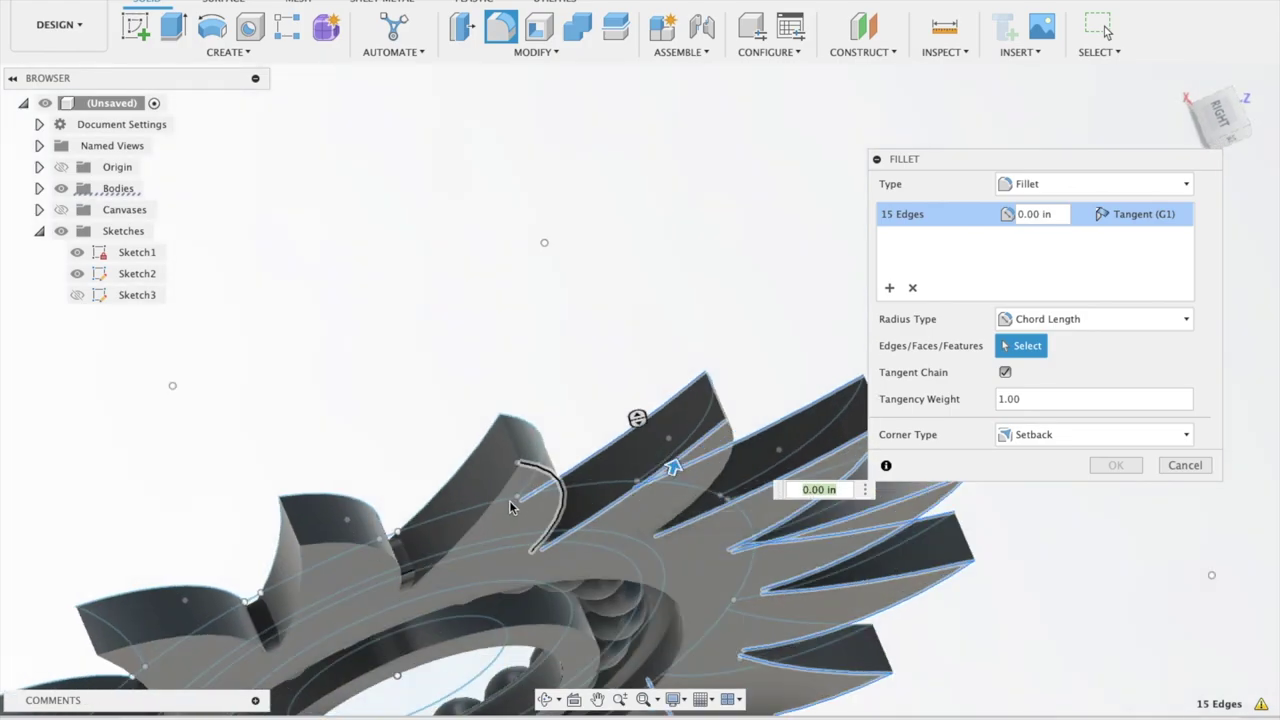
click(488, 511)
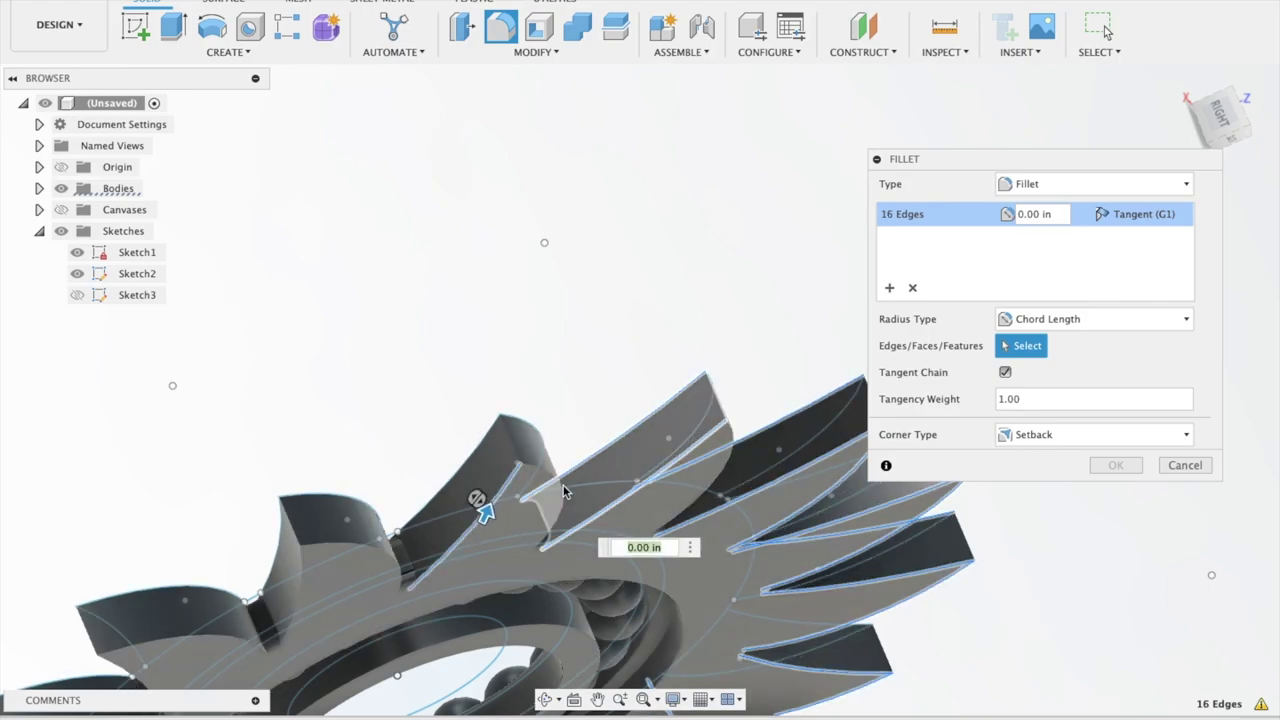
mouse_move(517, 372)
shift+middle_down()
mouse_move(517, 289)
mouse_move(517, 366)
shift+middle_up()
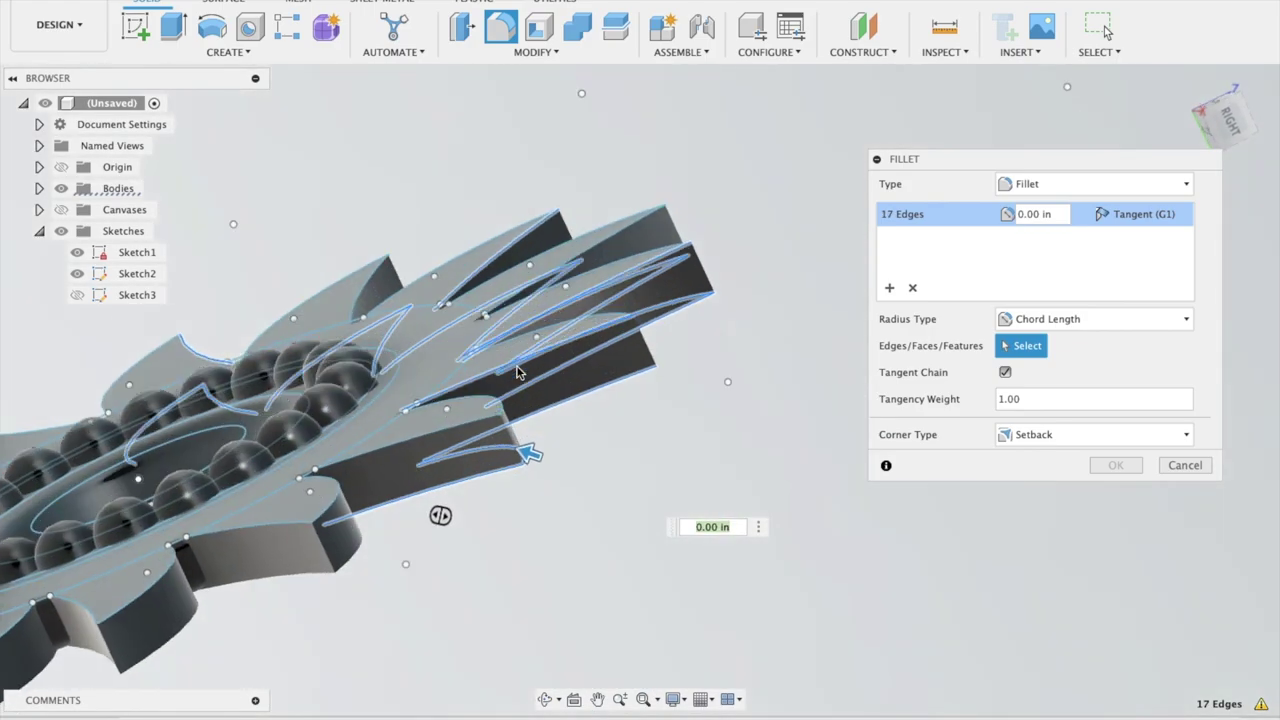
click(465, 424)
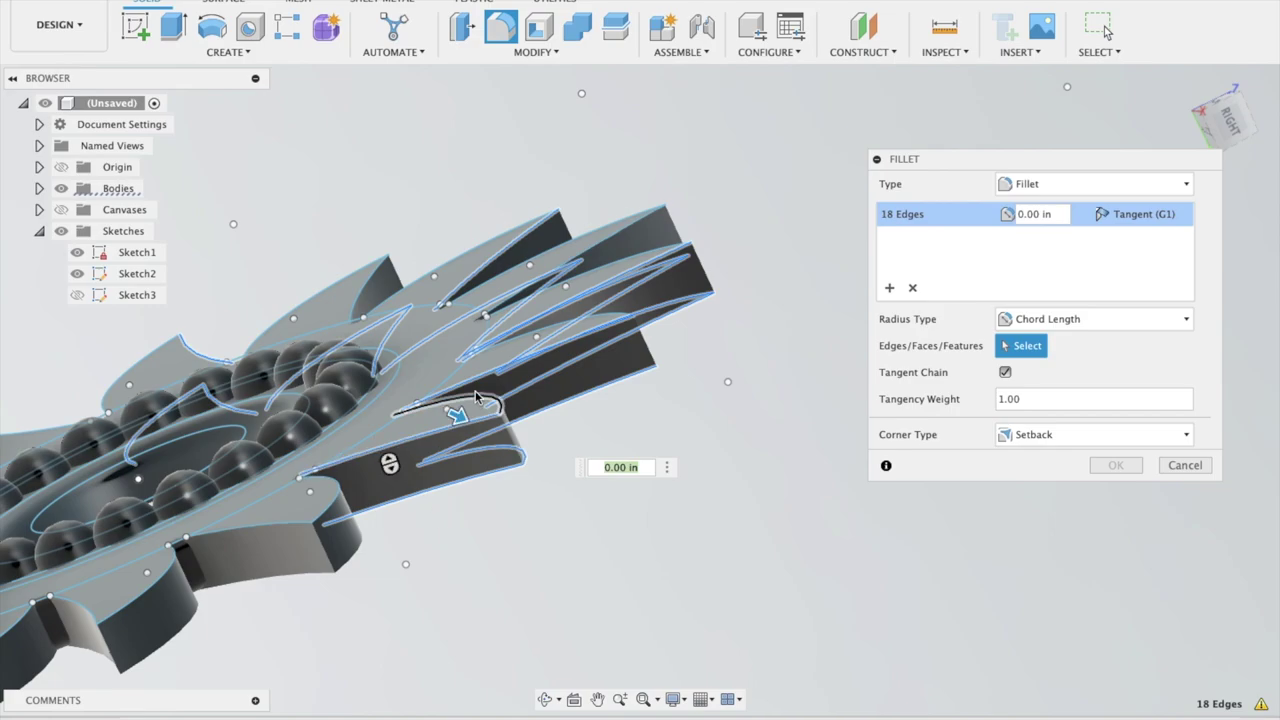
click(478, 398)
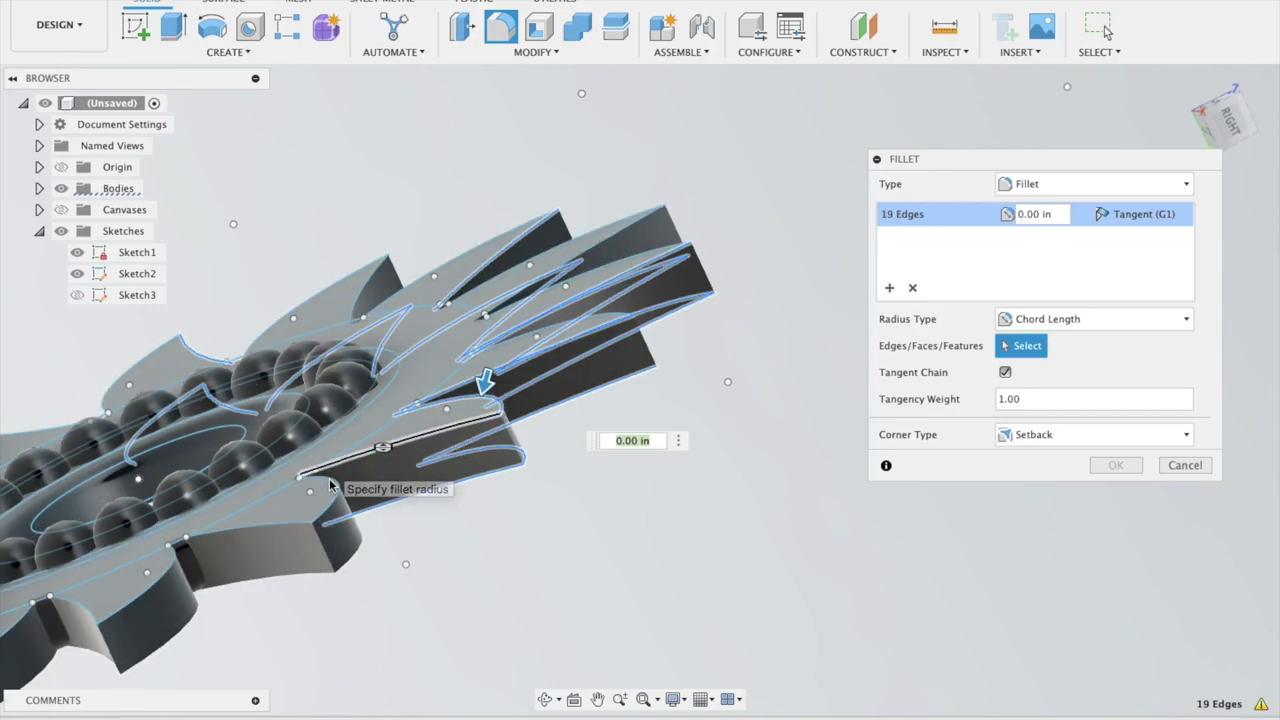
click(330, 484)
mouse_move(330, 484)
shift+middle_down()
mouse_move(384, 506)
mouse_move(350, 502)
shift+middle_up()
click(322, 502)
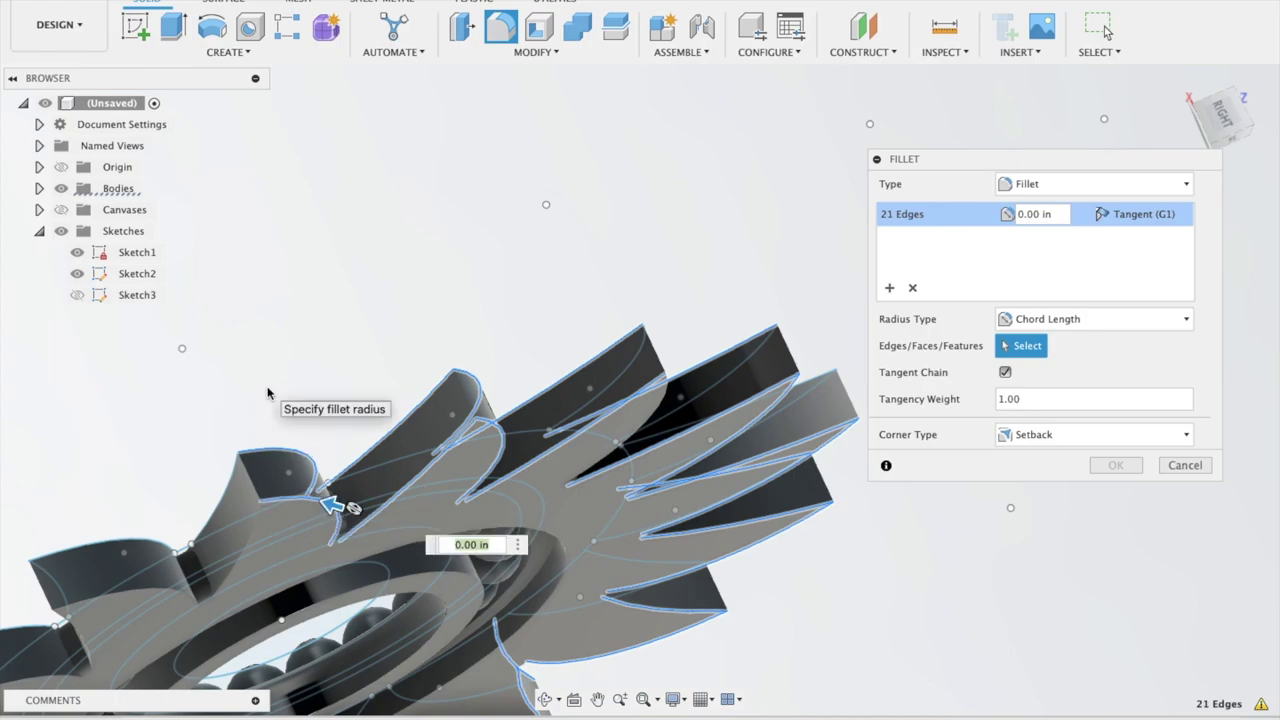
shift+middle_drag(267, 392, 270, 393)
click(186, 468)
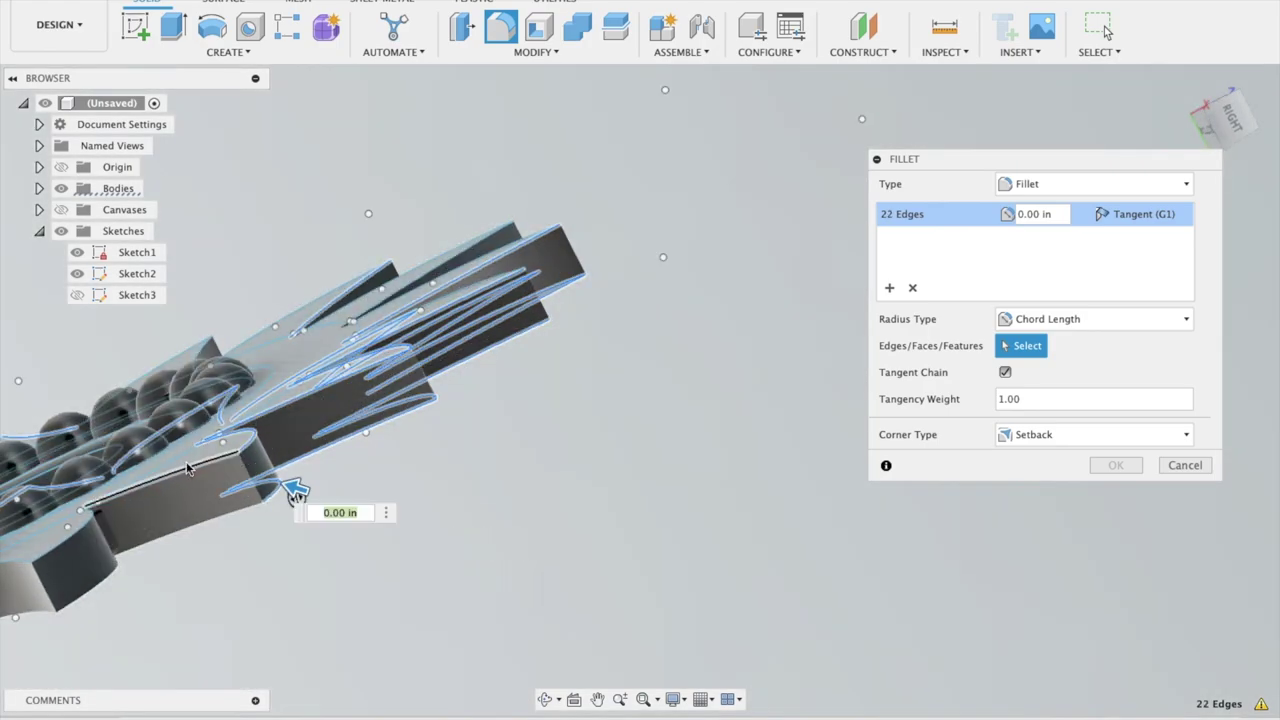
mouse_move(278, 249)
shift+middle_down()
mouse_move(267, 190)
mouse_move(380, 337)
mouse_move(292, 209)
mouse_move(312, 259)
shift+middle_up()
Add ring-side, body and further blade edges to the fillet
click(380, 337)
click(275, 260)
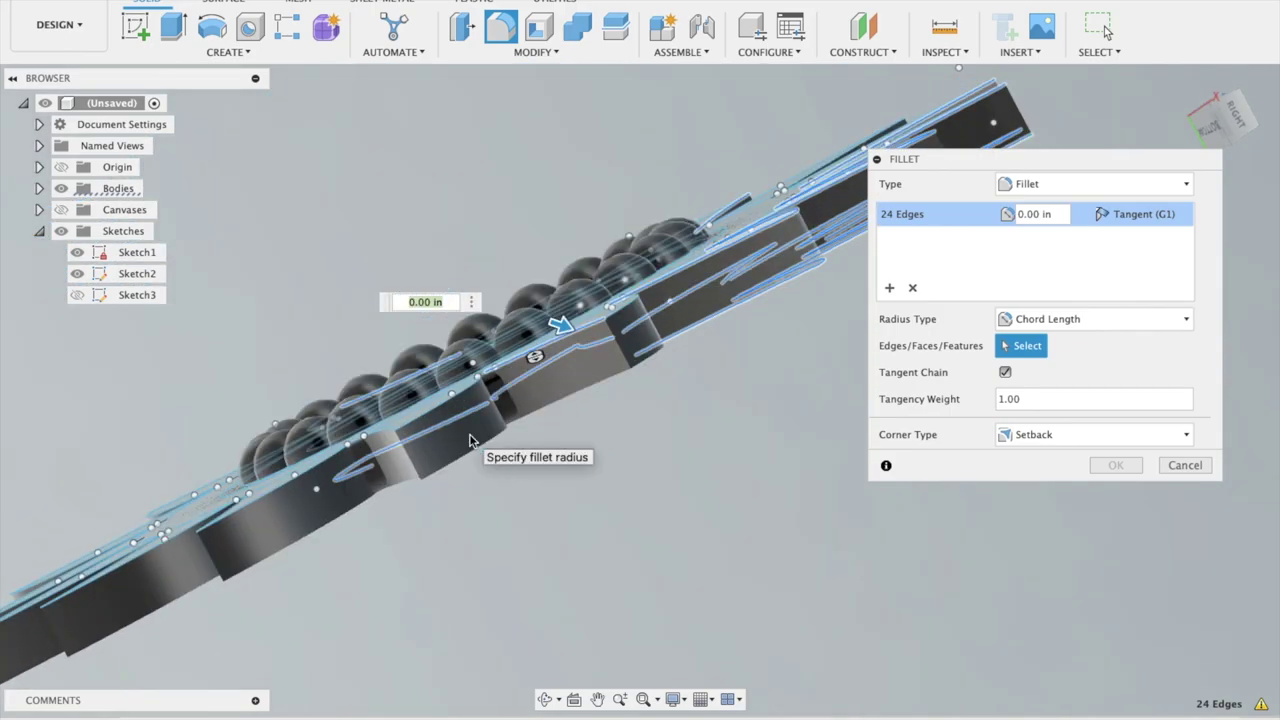
click(520, 295)
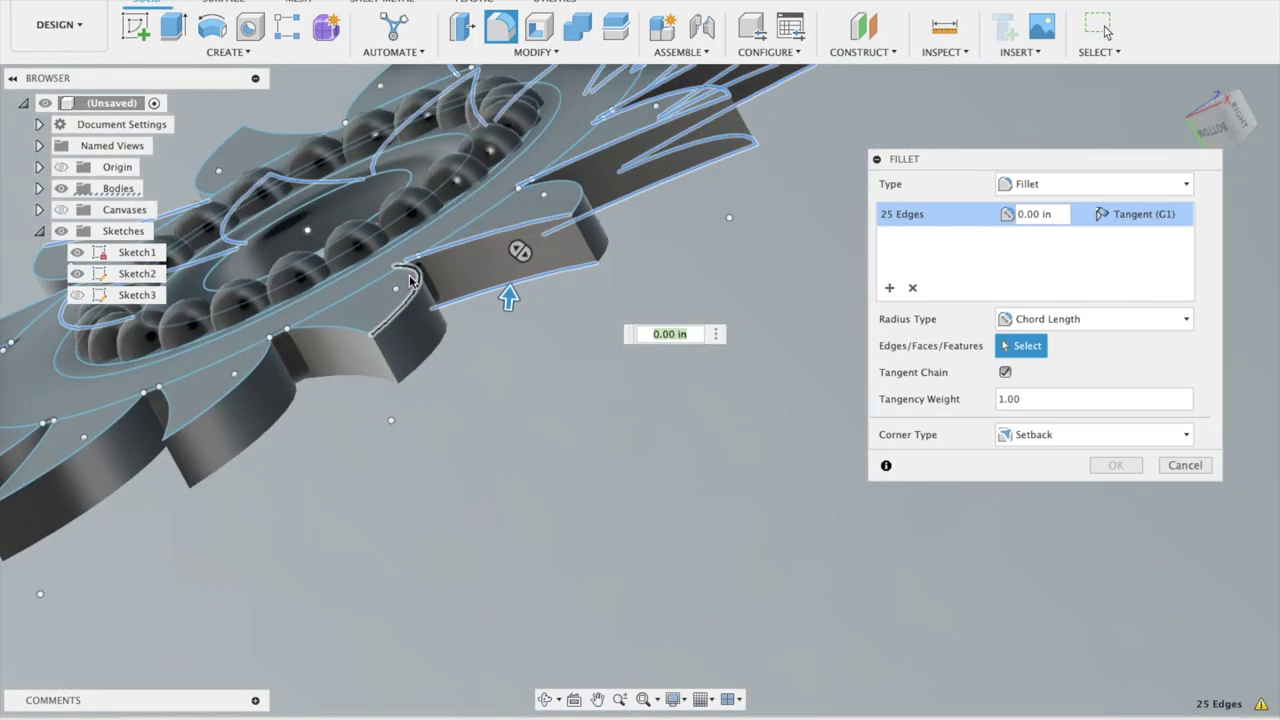
click(414, 285)
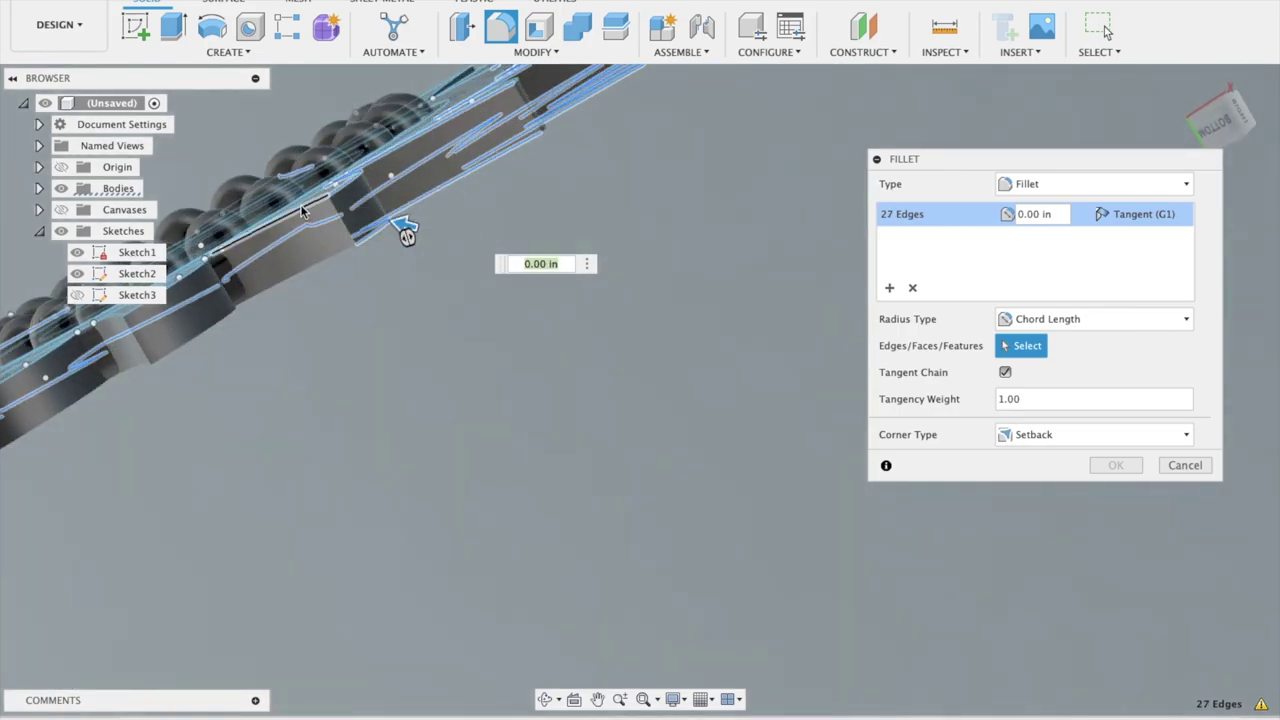
click(300, 205)
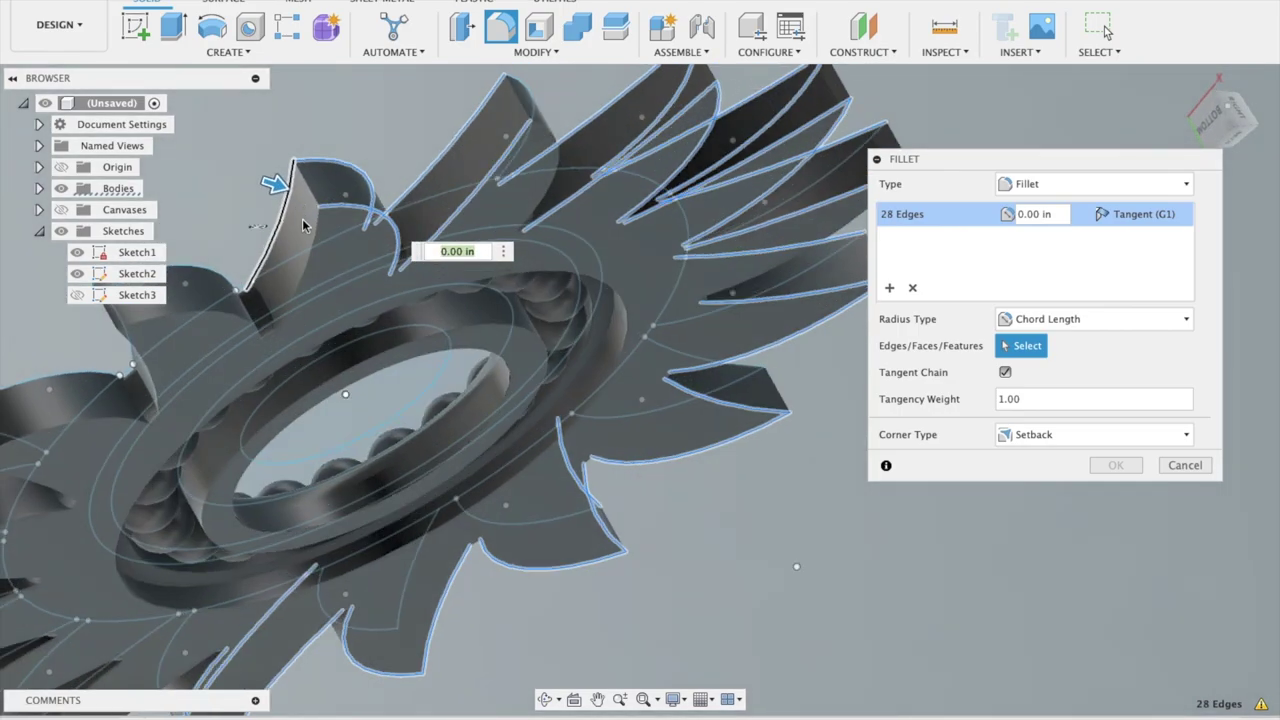
click(314, 240)
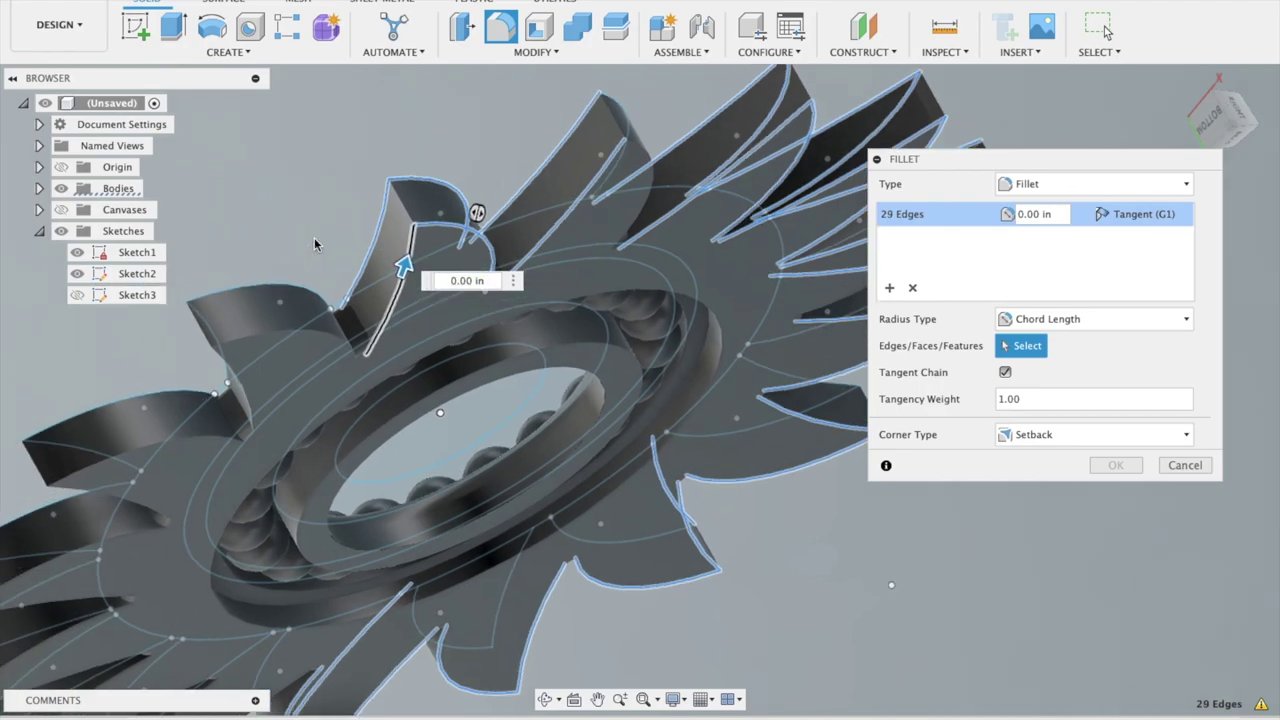
click(335, 337)
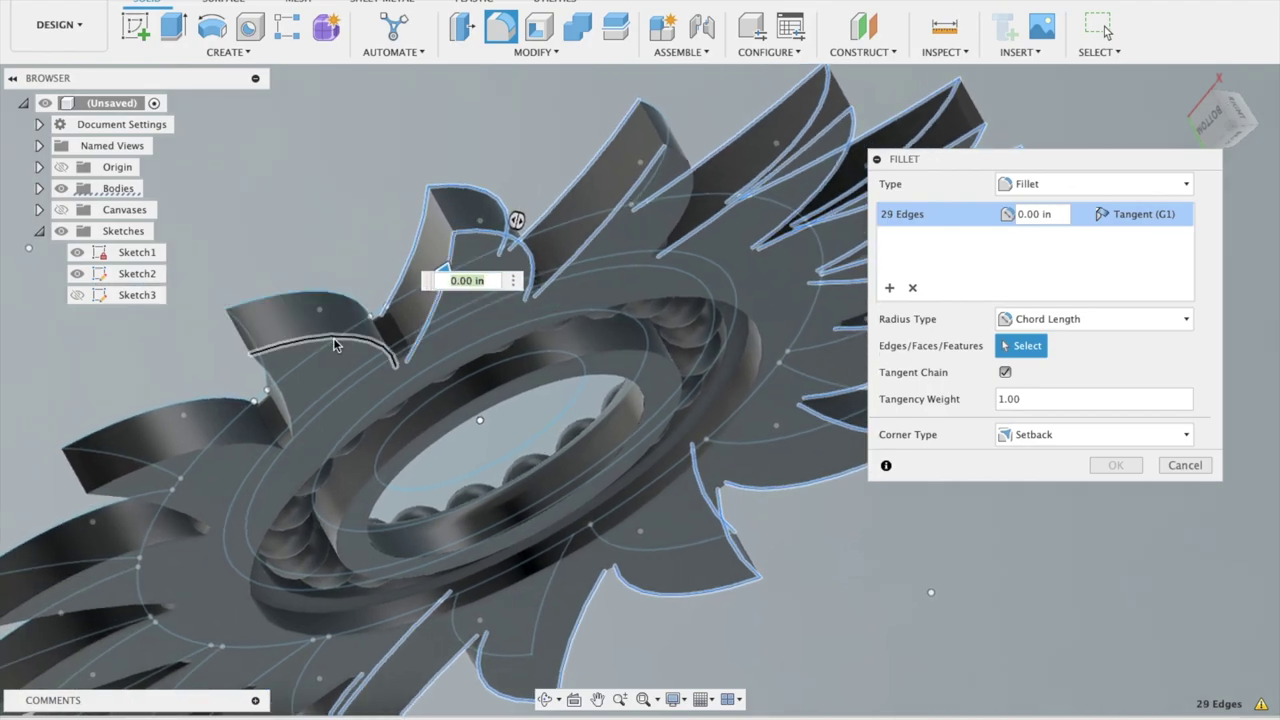
click(312, 296)
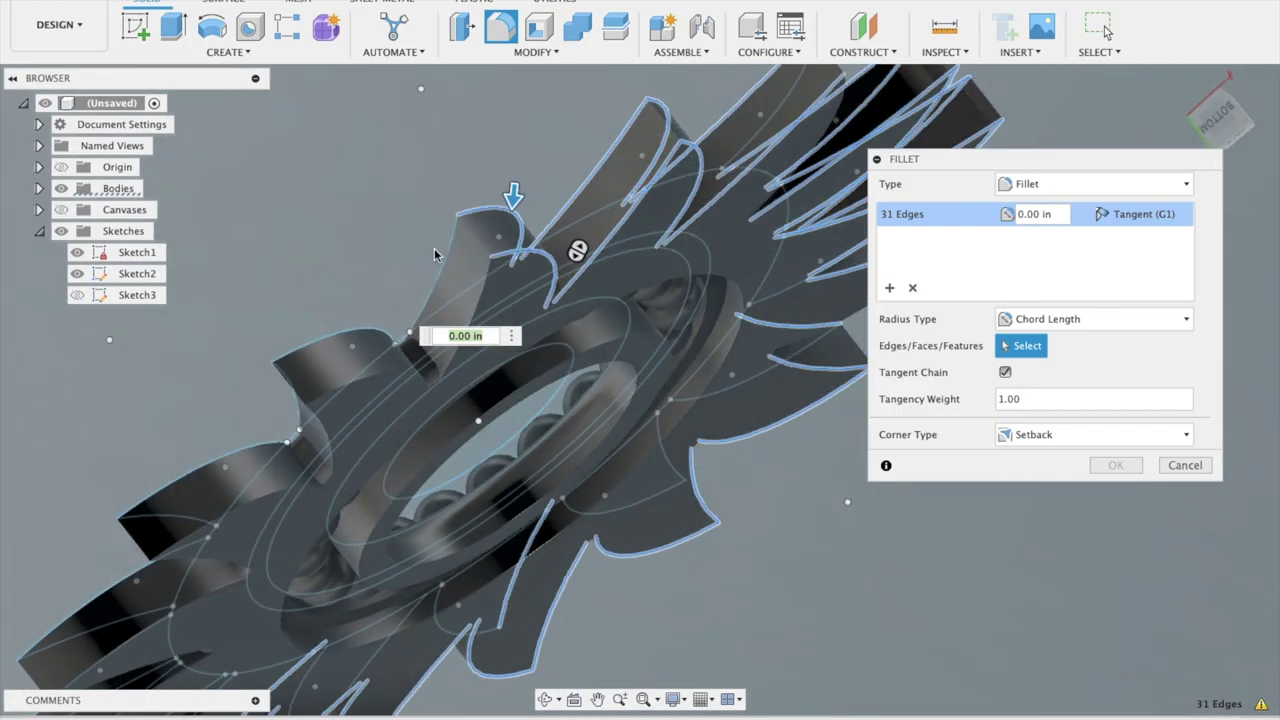
click(478, 312)
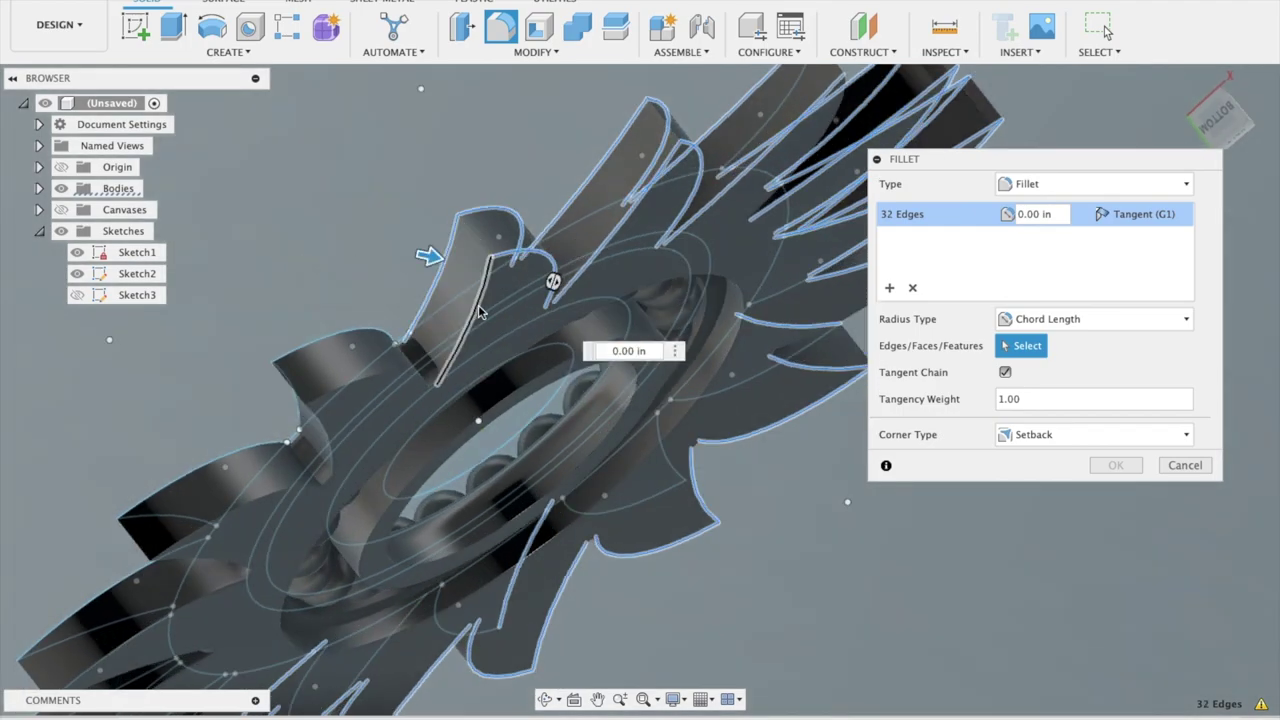
click(392, 378)
click(392, 378)
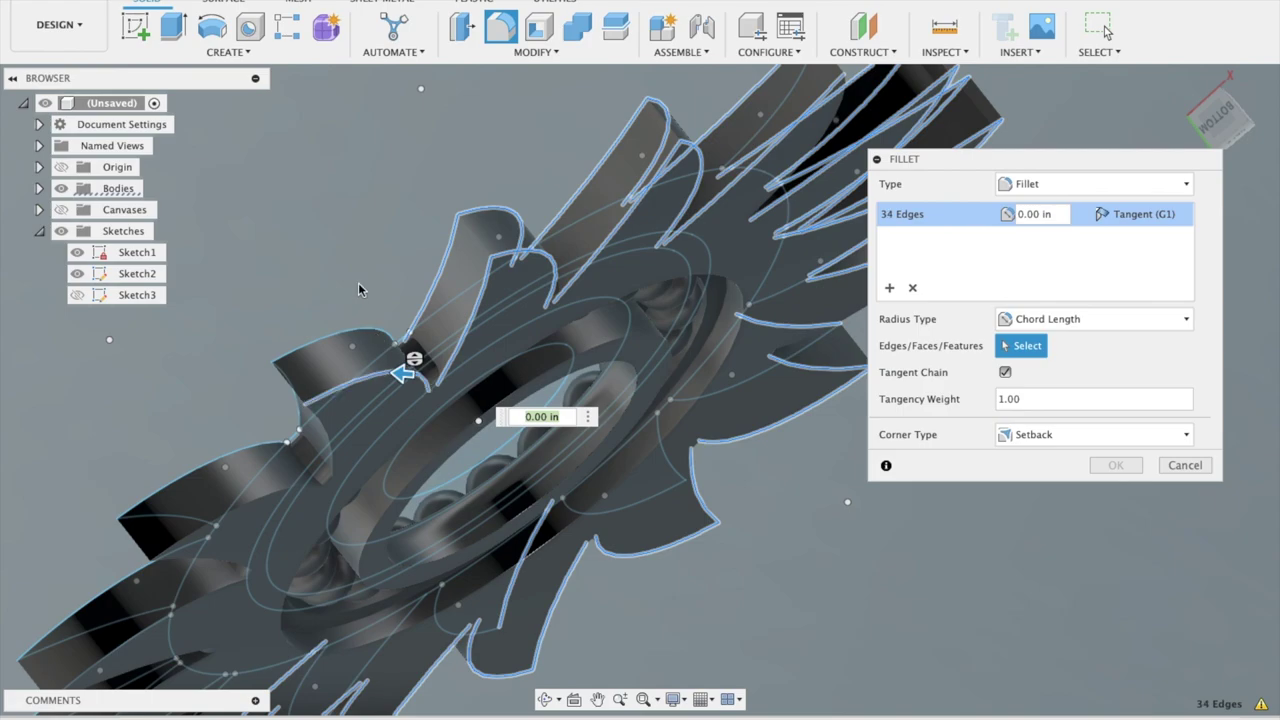
shift+middle_drag(358, 289, 358, 289)
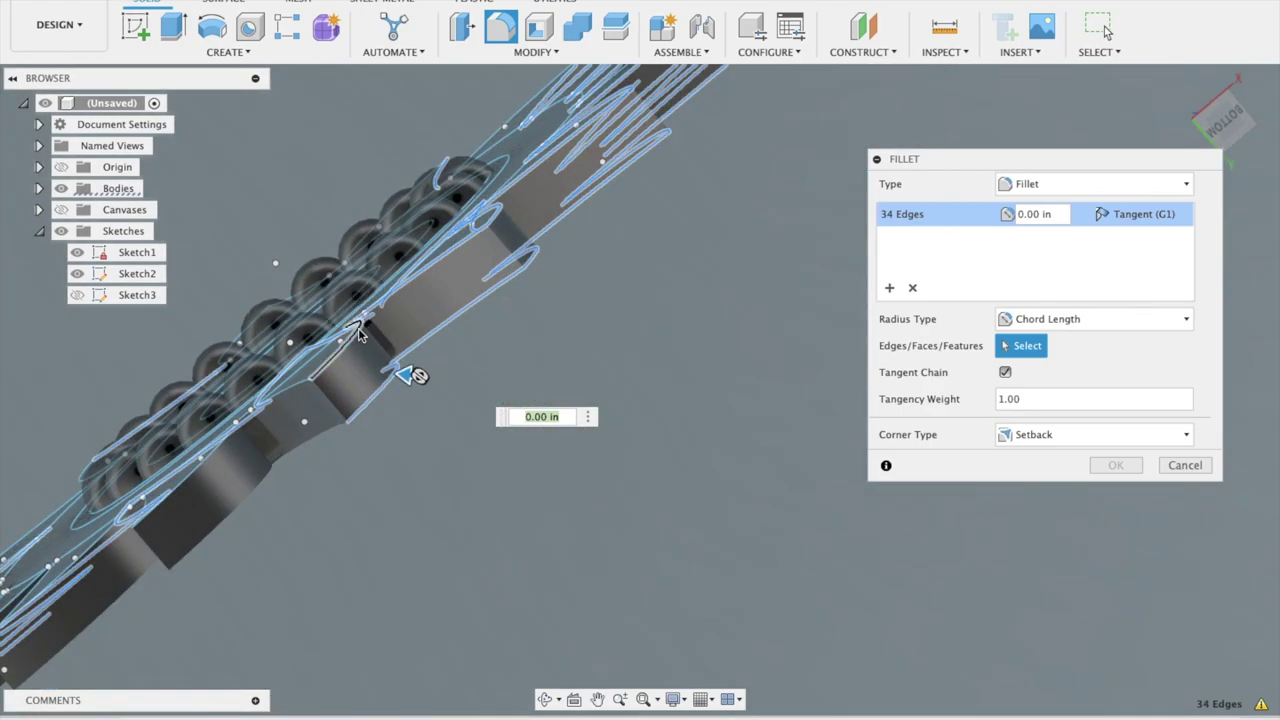
Add the remaining blade edges on this side, bringing the fillet to 43 edges
click(356, 336)
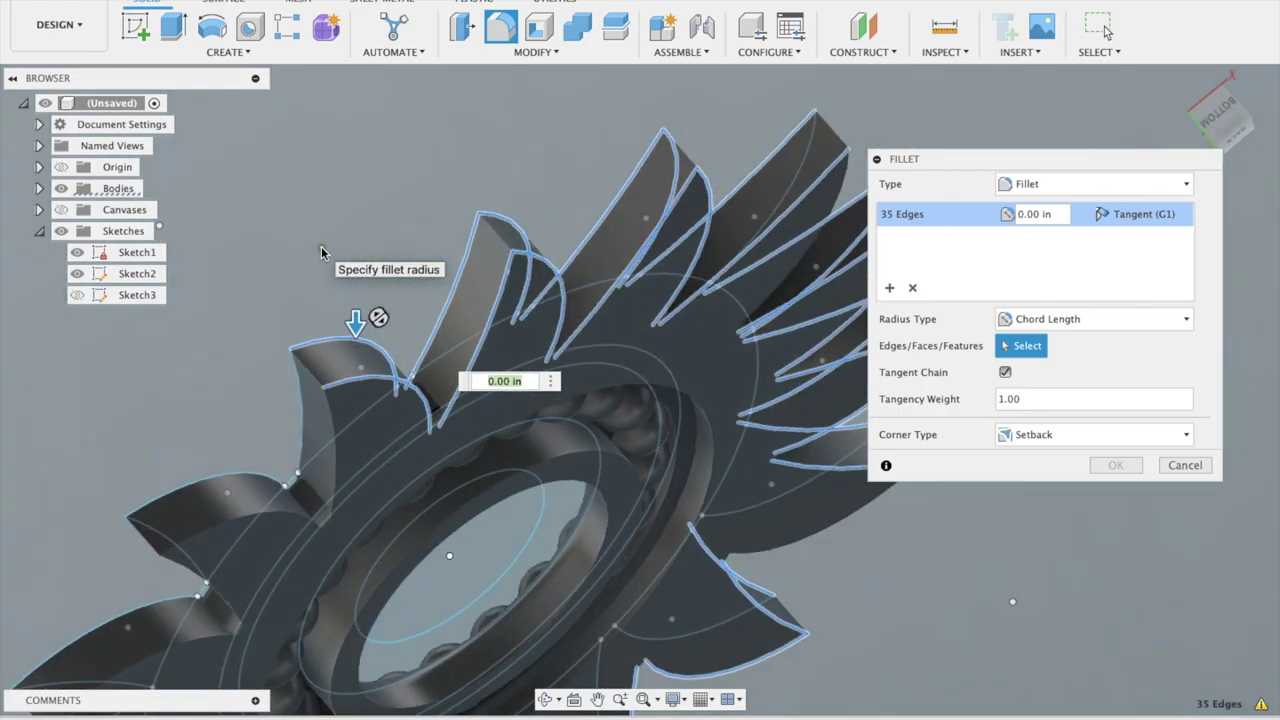
click(333, 428)
click(302, 421)
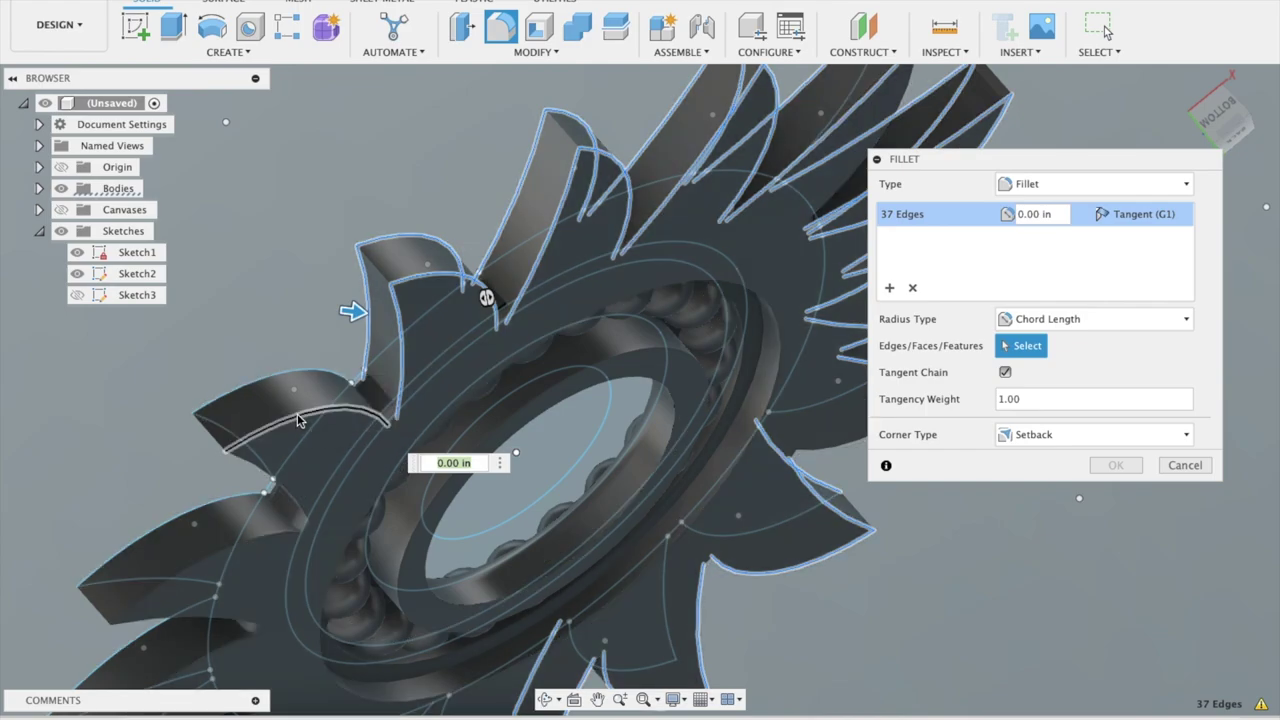
click(302, 421)
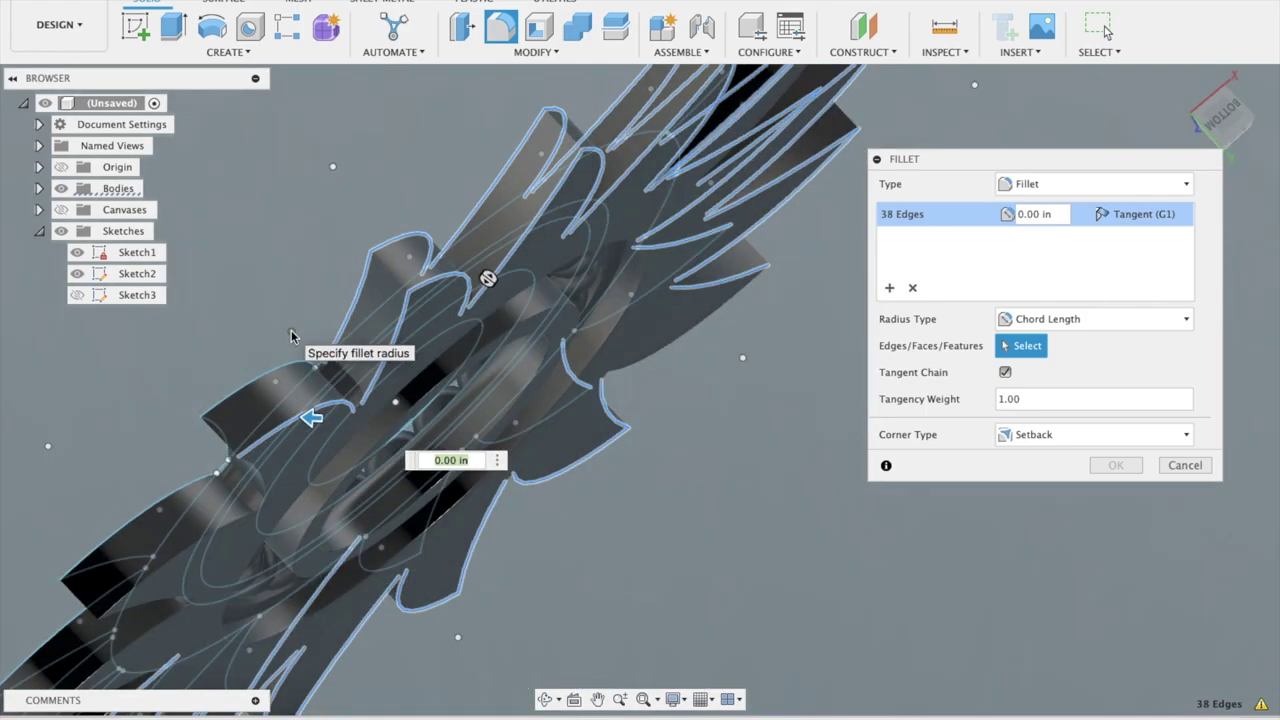
click(243, 392)
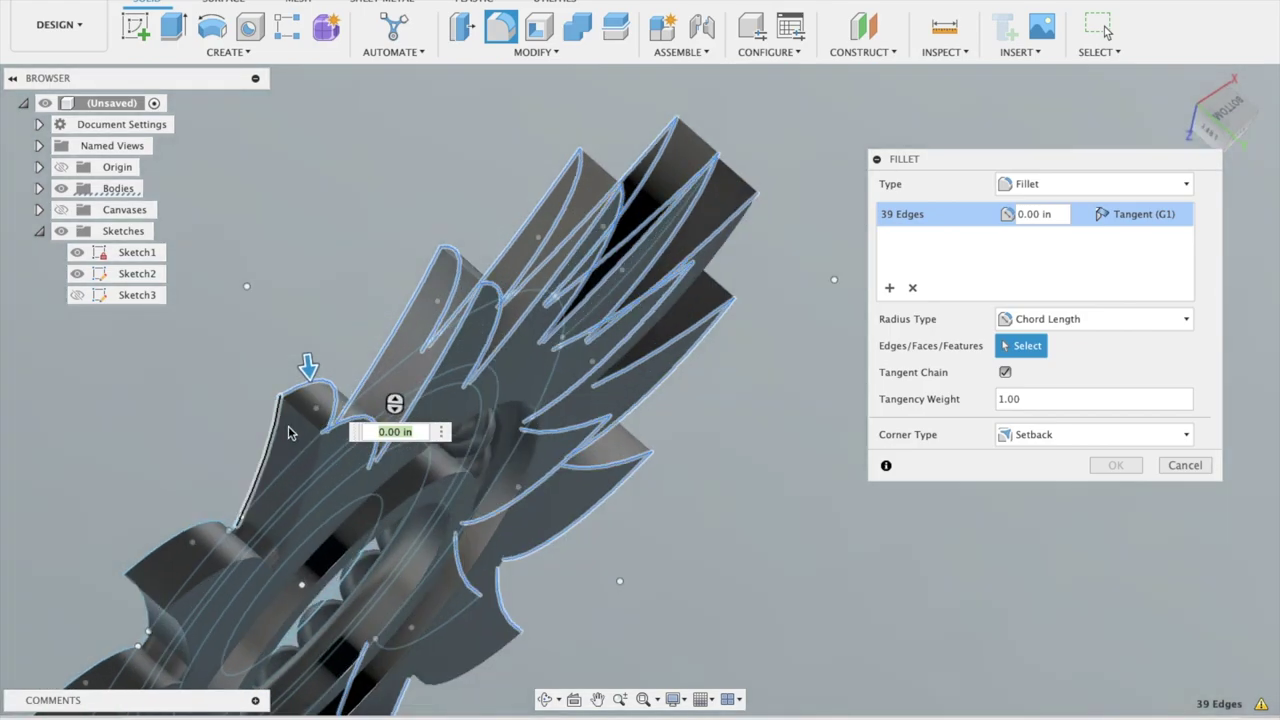
click(310, 462)
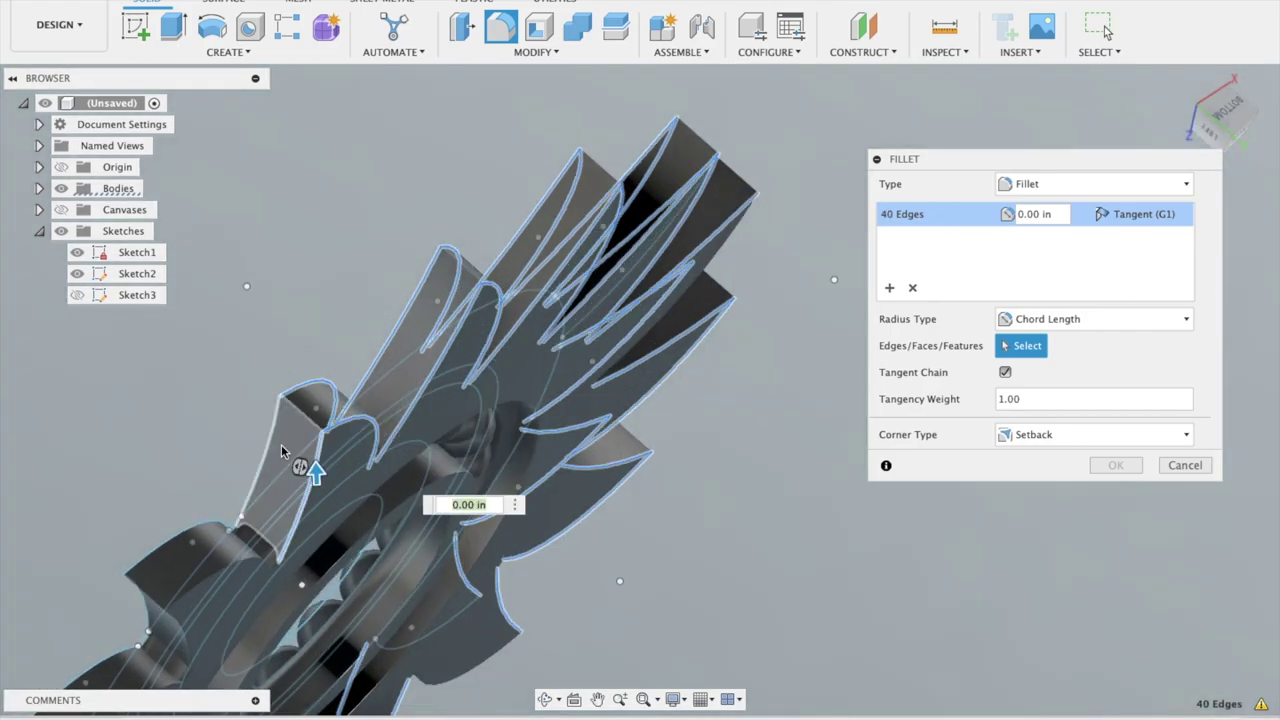
click(296, 460)
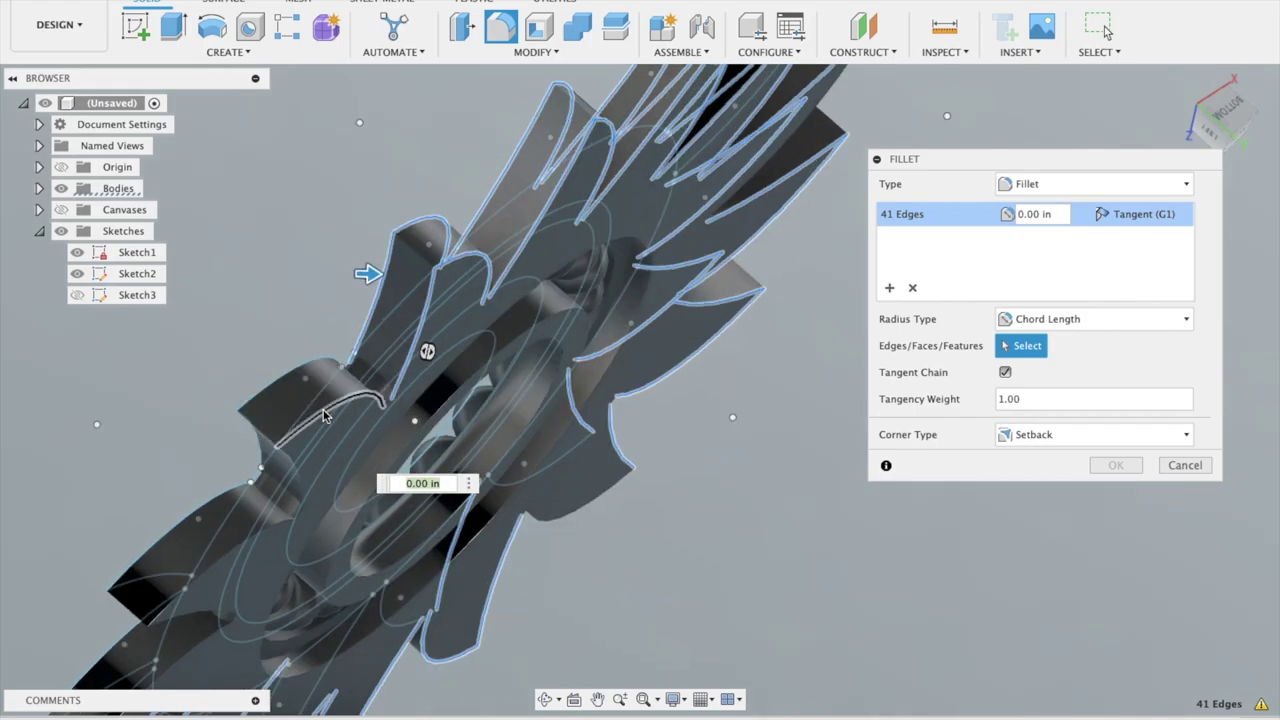
click(326, 414)
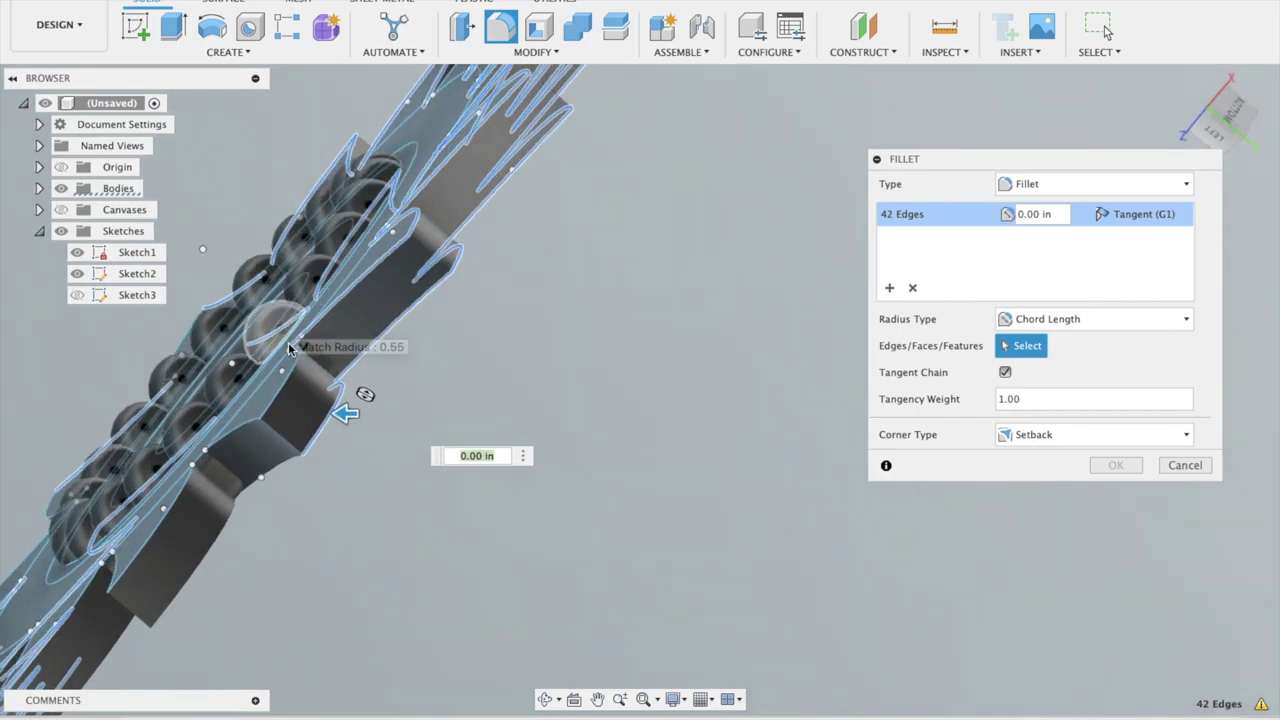
click(294, 340)
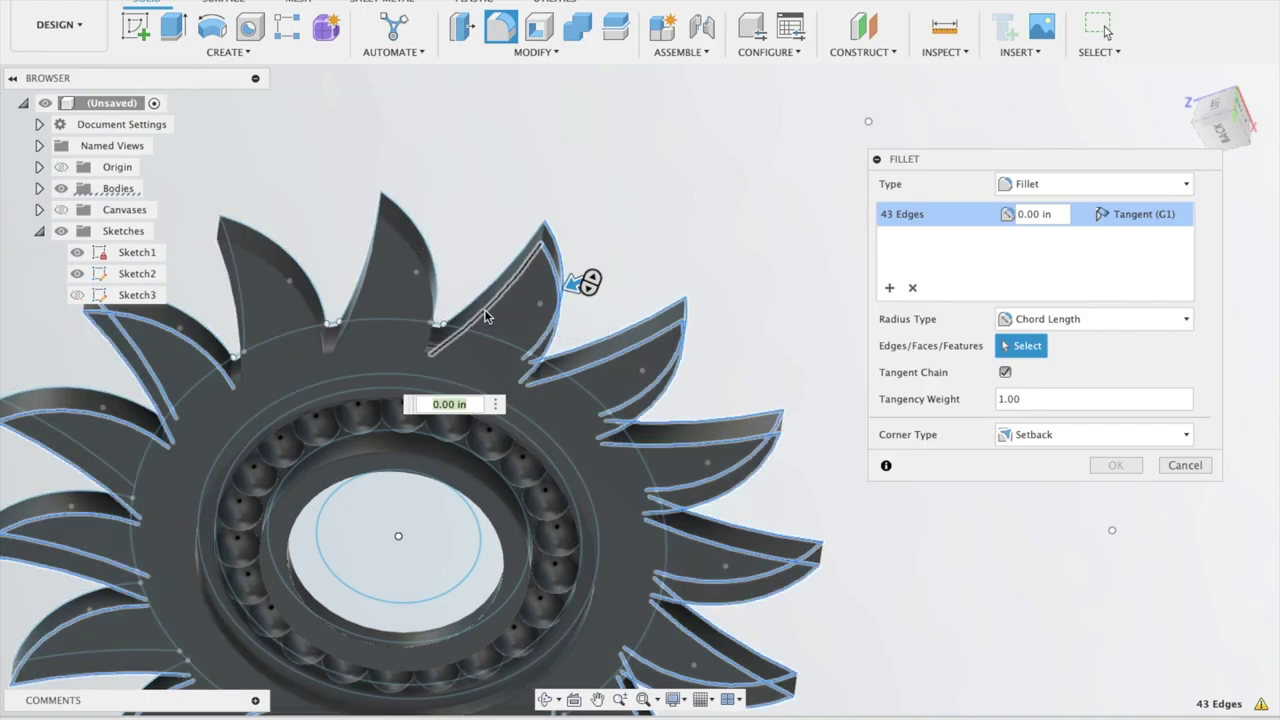
Pick the last upper and top-left blade edges, bringing the fillet selection to 54 edges
click(485, 312)
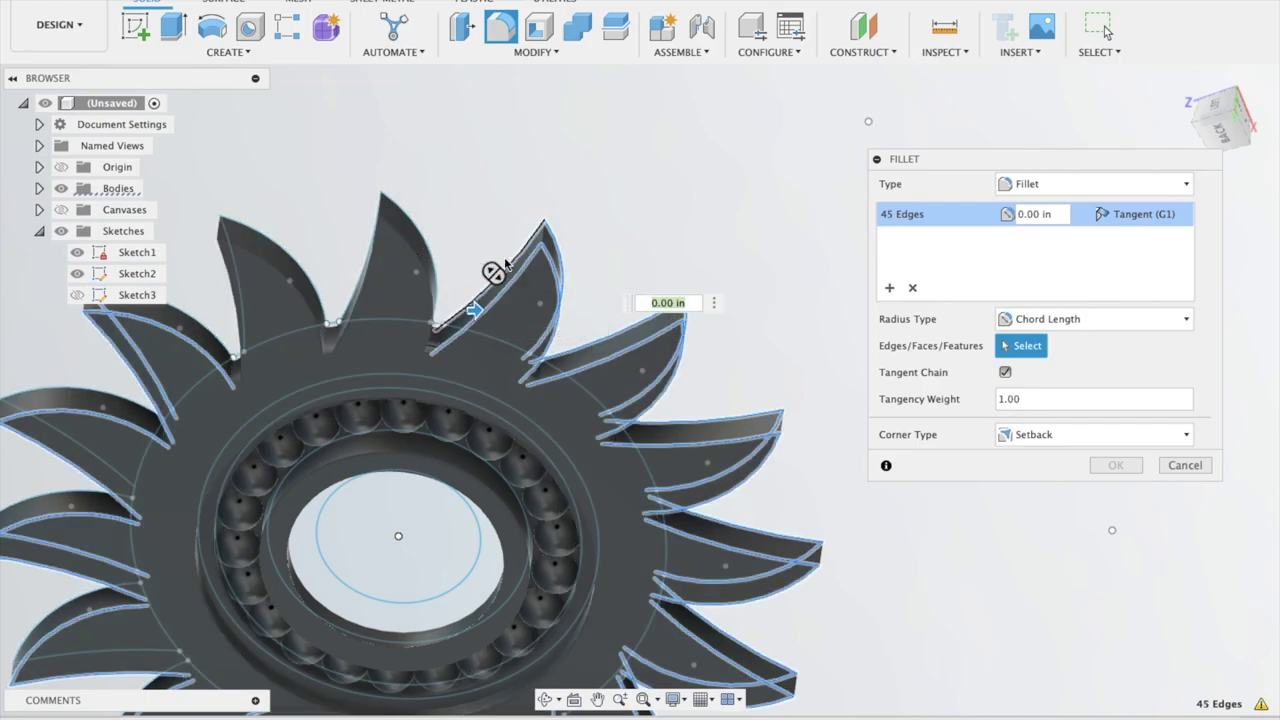
click(425, 283)
click(425, 283)
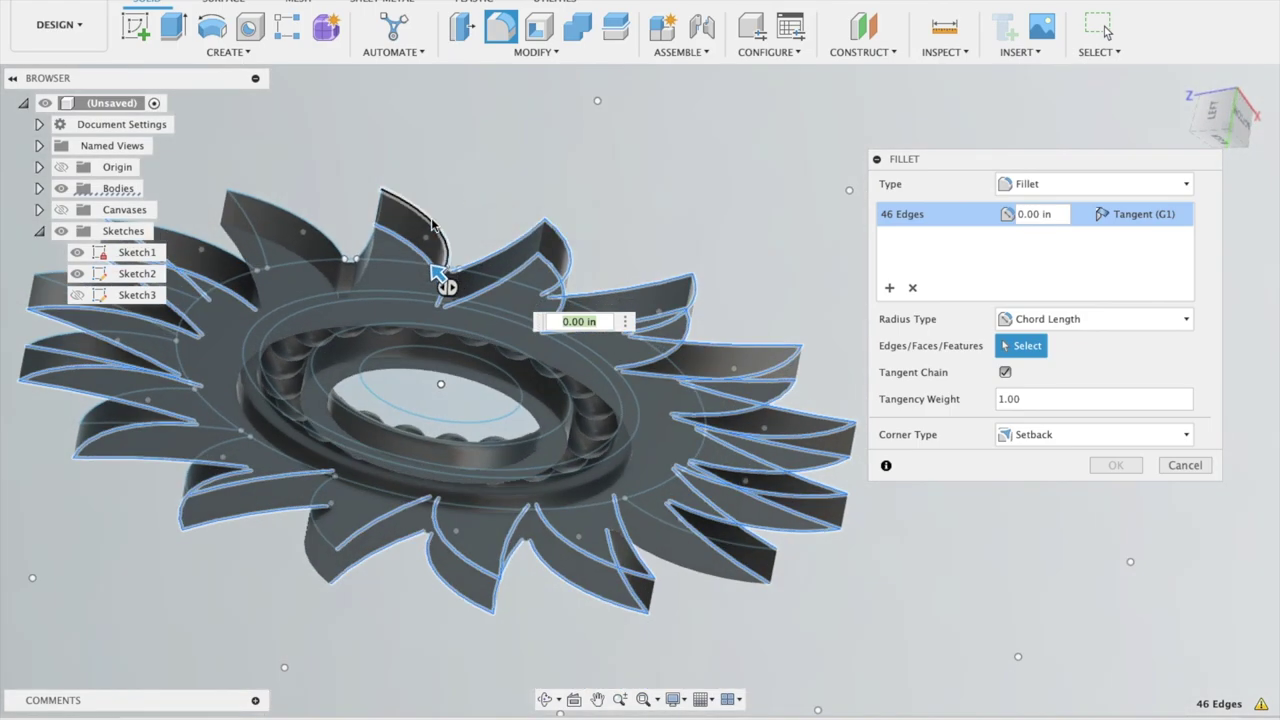
click(386, 189)
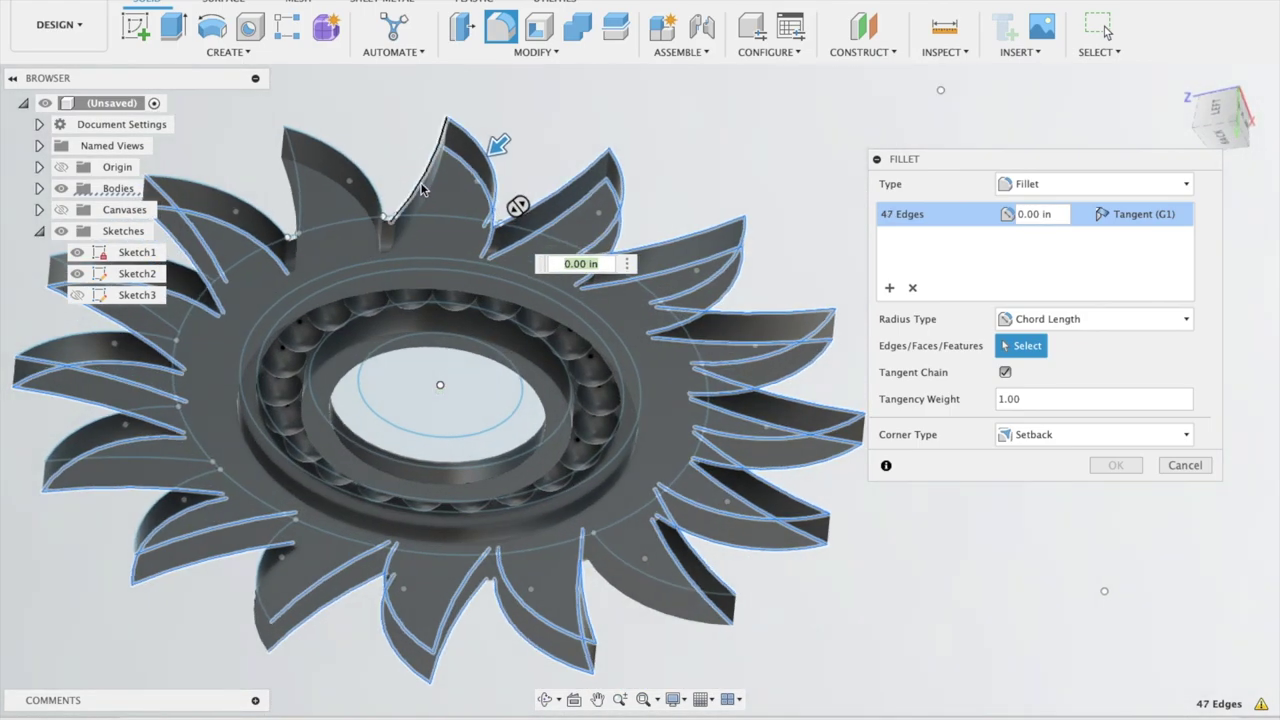
click(421, 183)
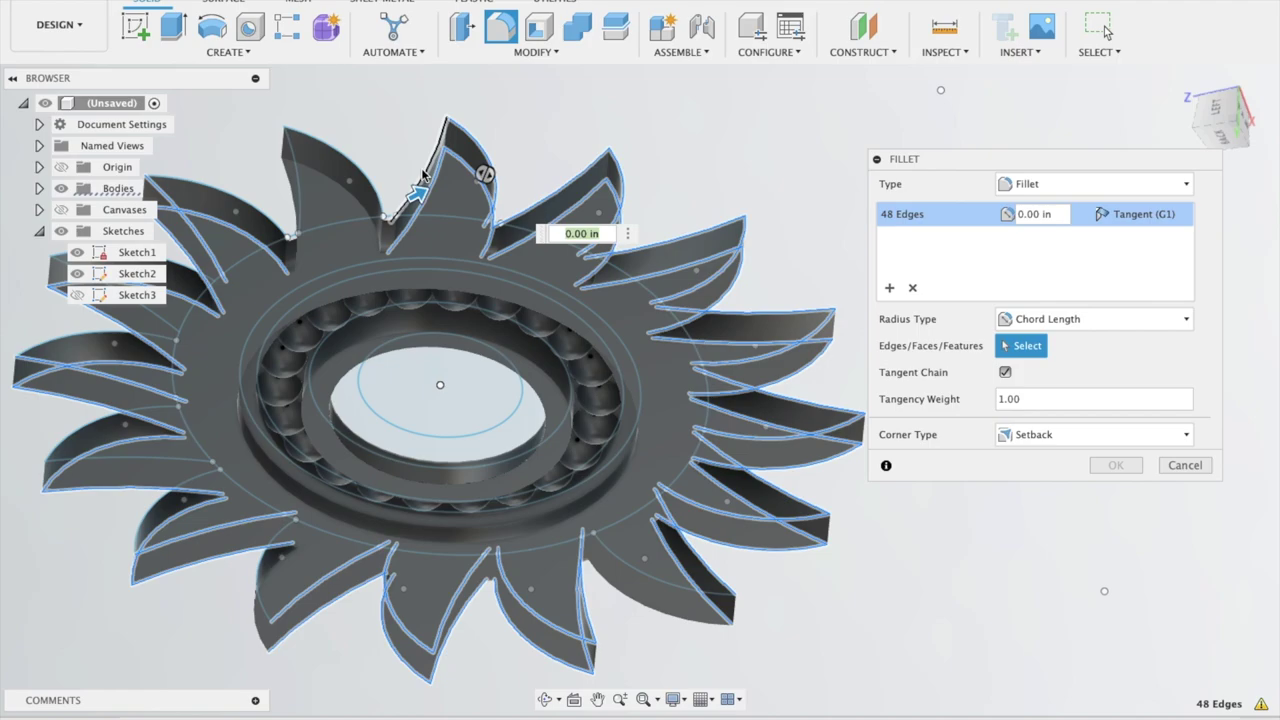
click(421, 176)
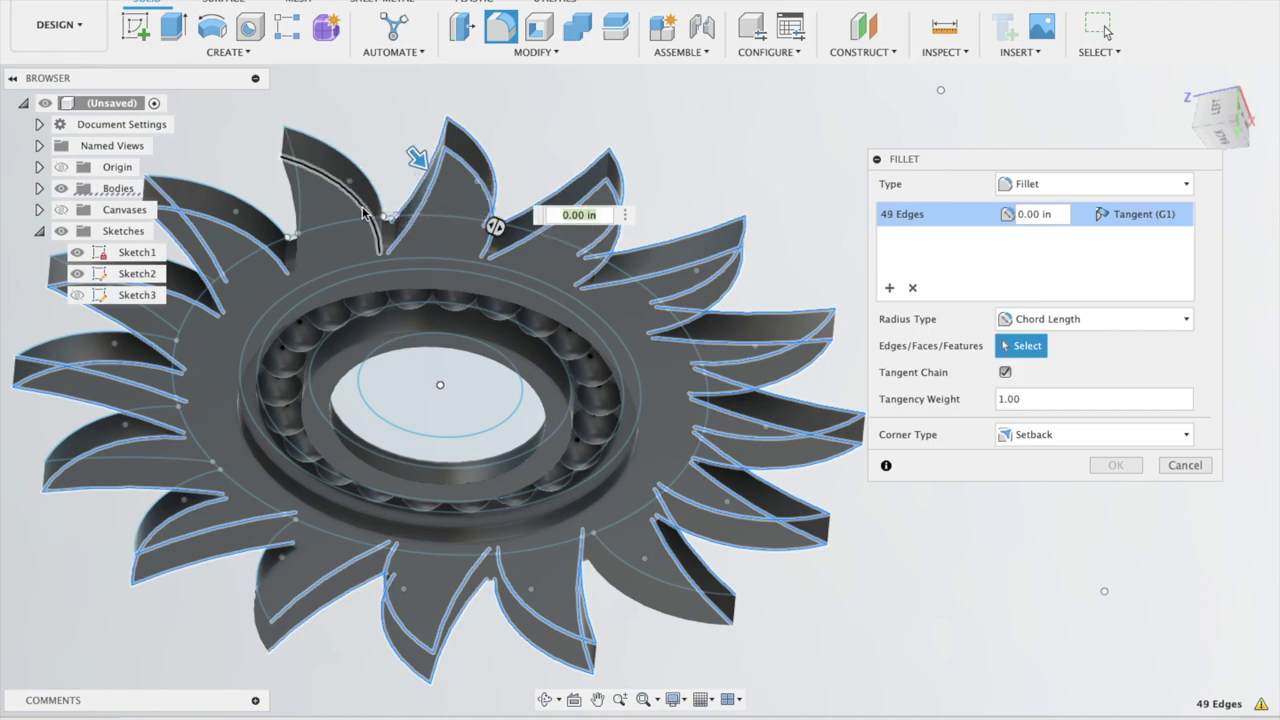
click(368, 182)
click(366, 150)
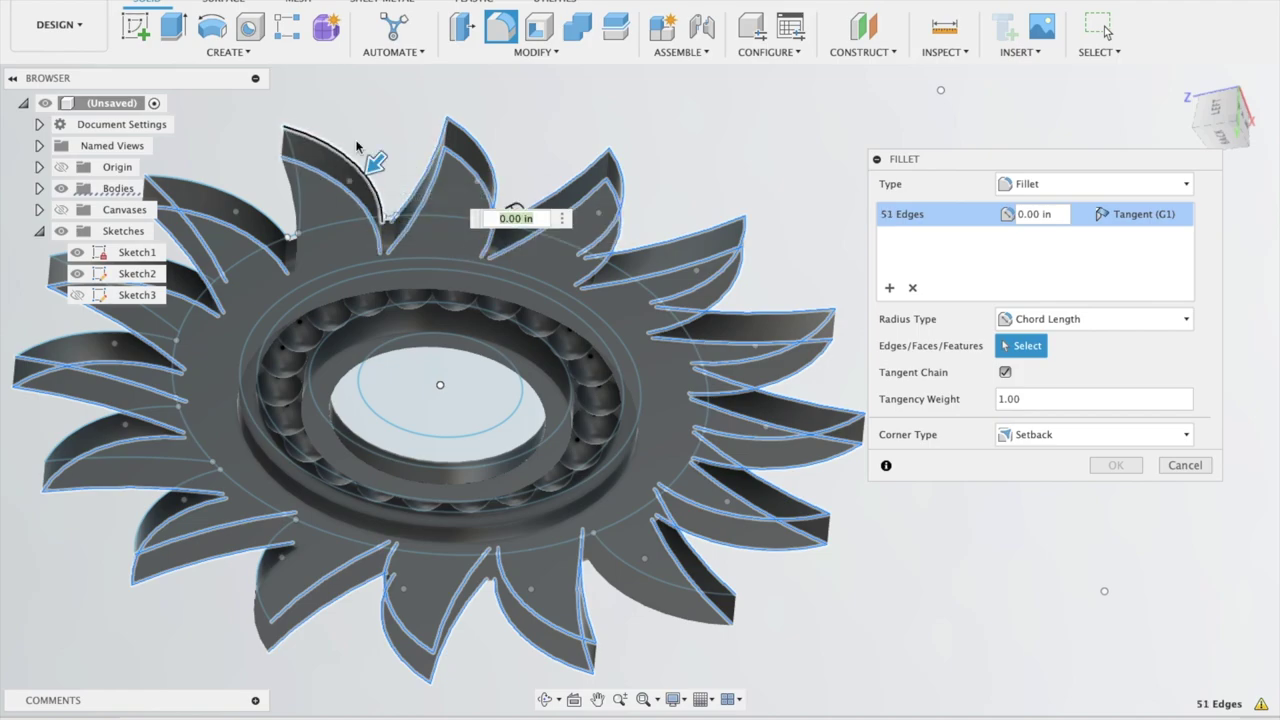
shift+middle_drag(366, 143, 357, 120)
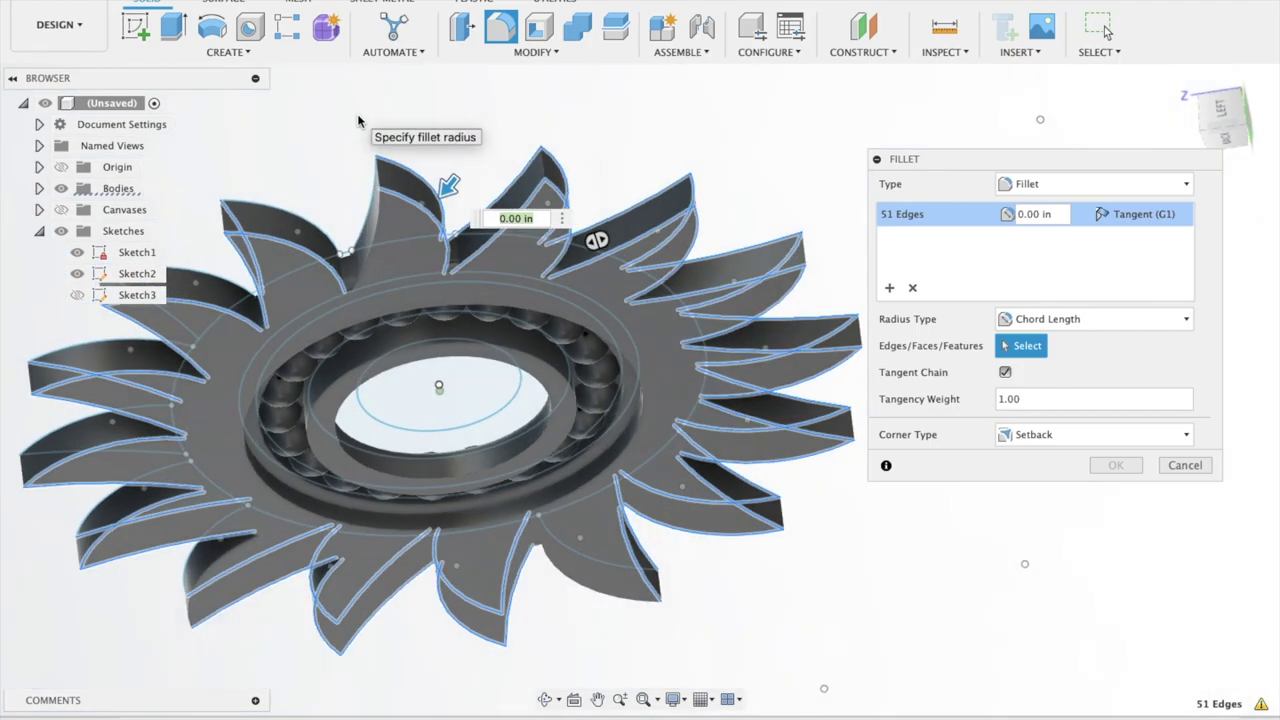
click(379, 214)
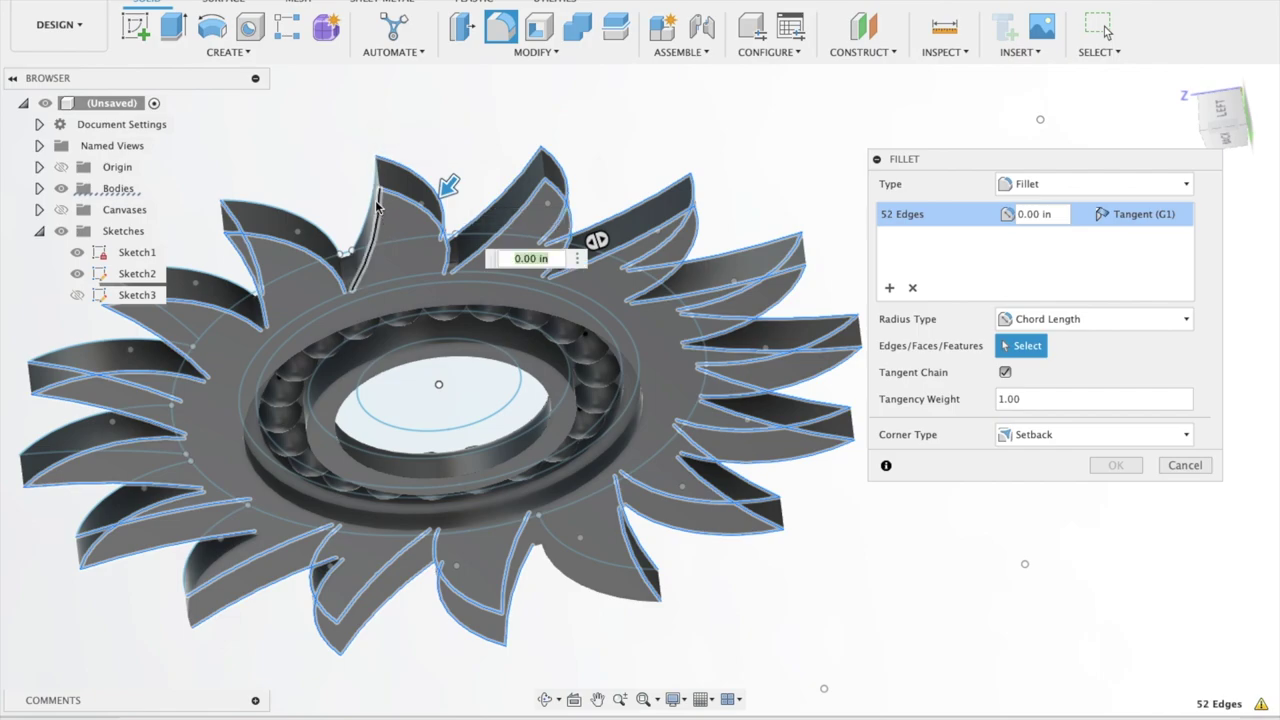
click(318, 226)
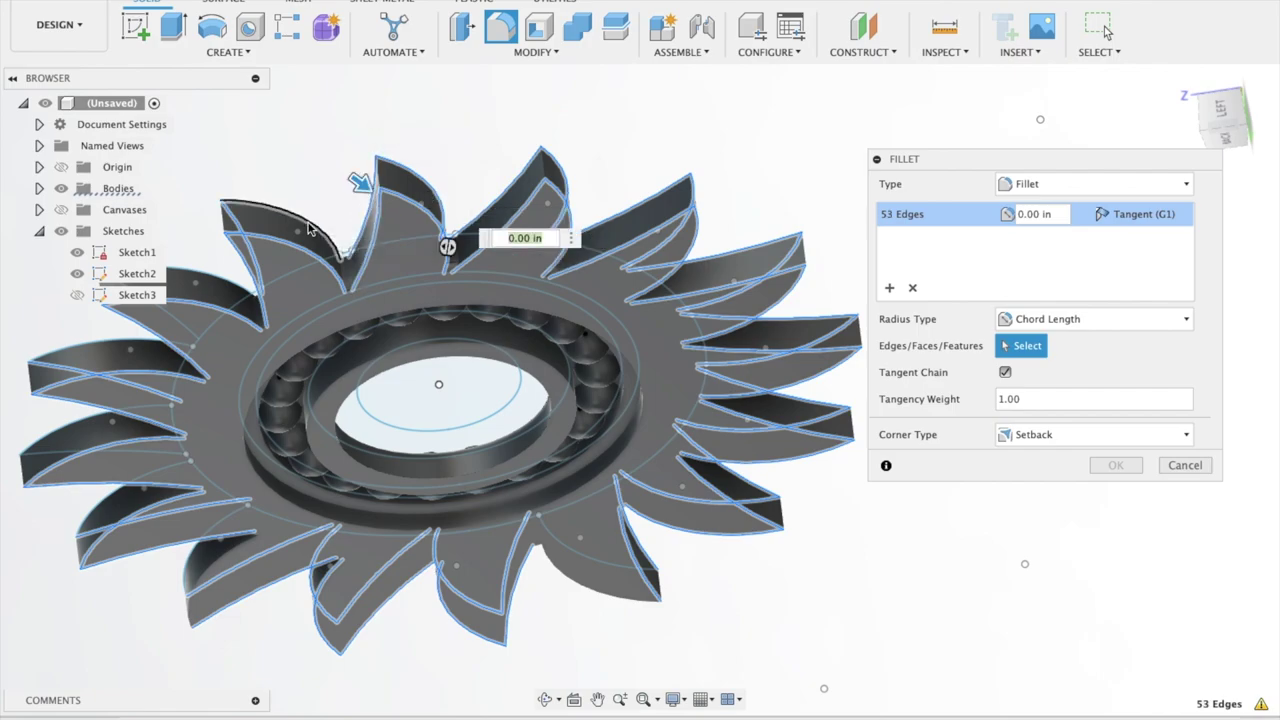
click(310, 225)
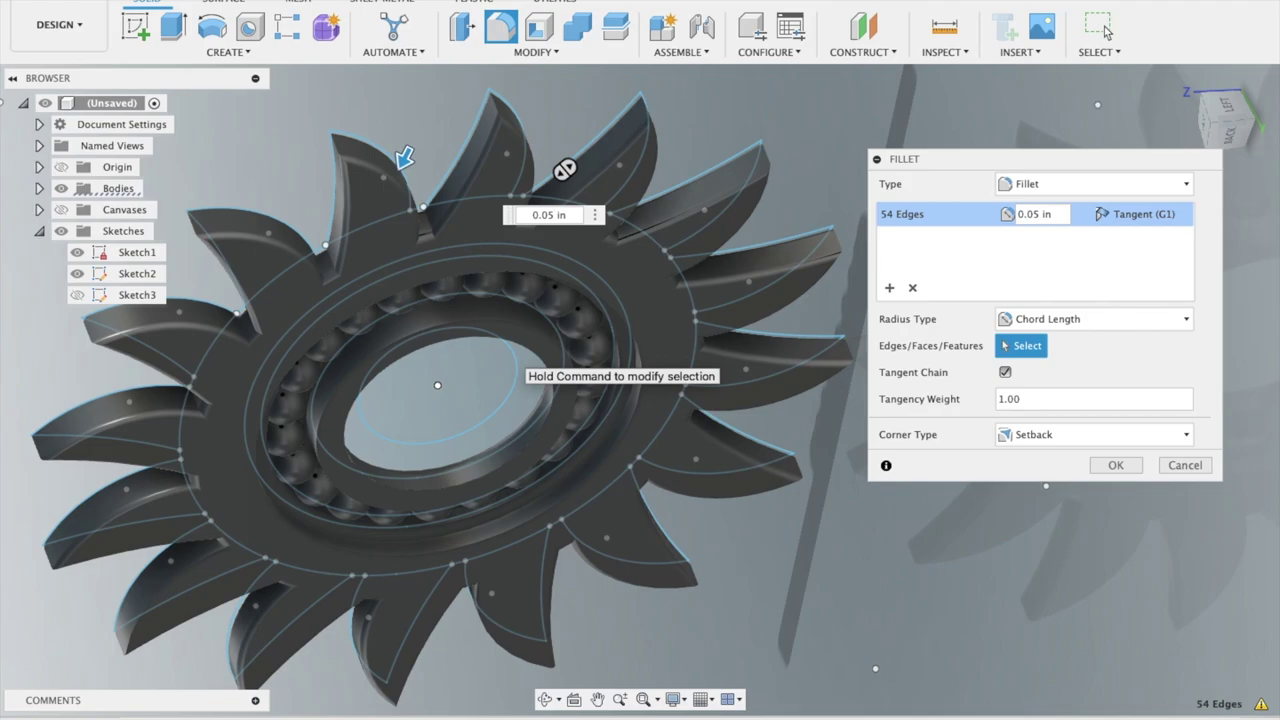
Try fillet radii 0.010, 0.05, 0.15 and 0.1 in, then enter 0.5 in
text(0)
key(Return)
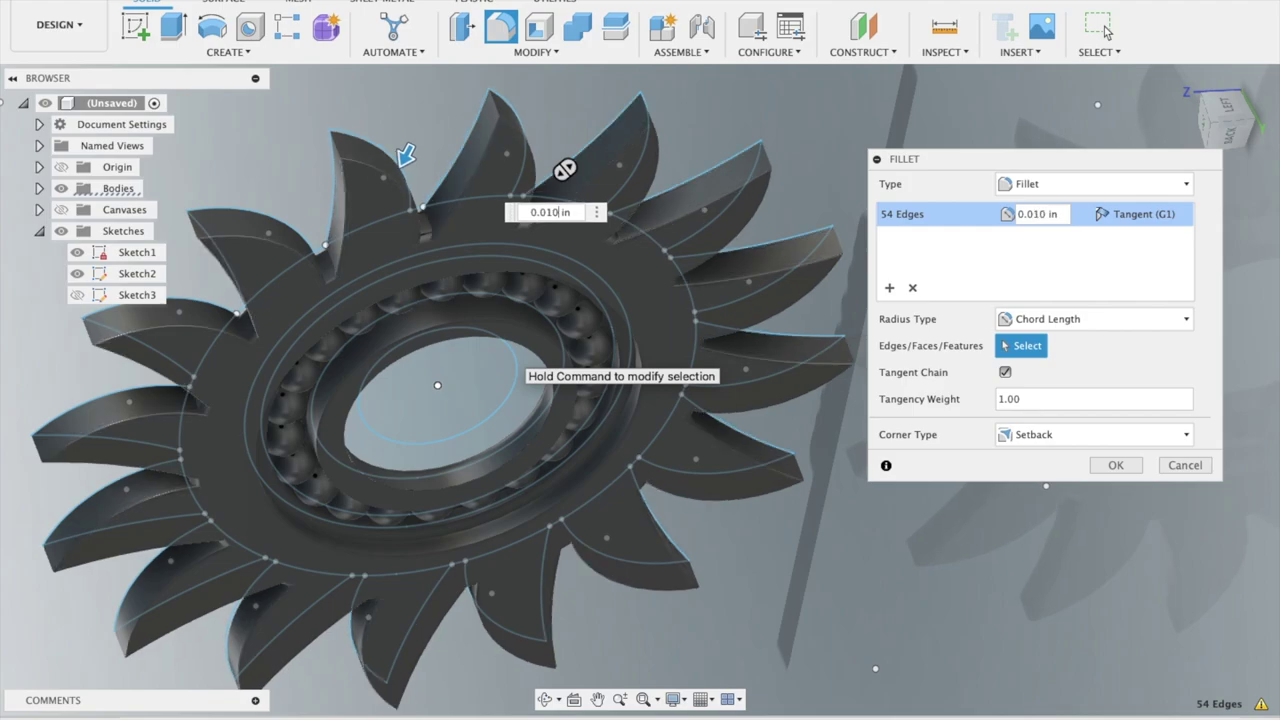
mouse_move(565, 170)
shift+middle_down()
mouse_move(500, 80)
mouse_move(497, 171)
mouse_move(425, 349)
shift+middle_up()
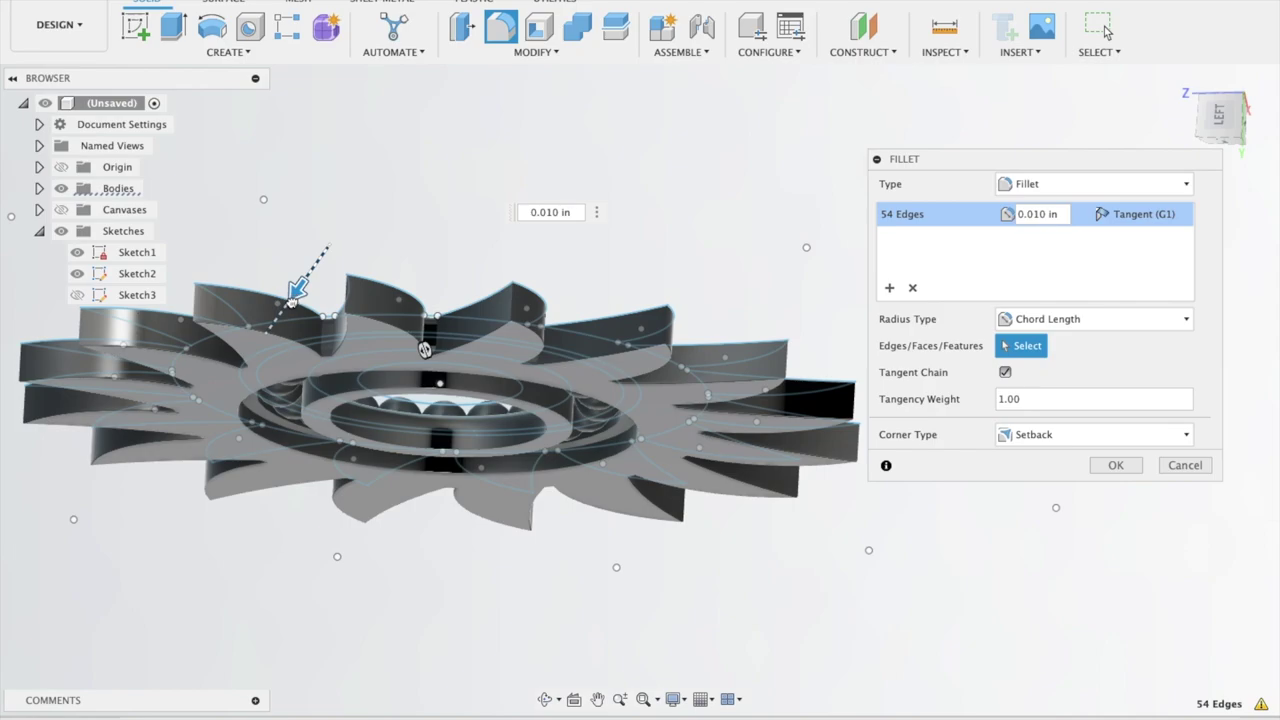
drag(296, 289, 295, 292)
text(0.05)
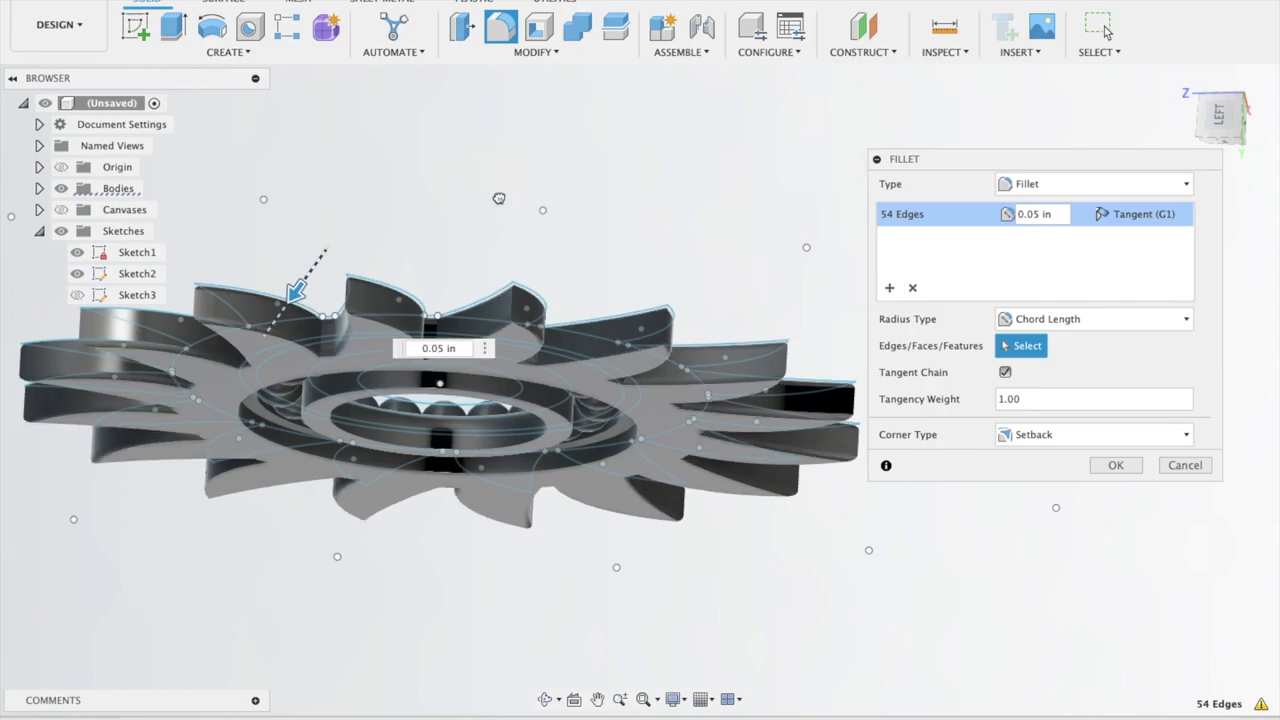
text(0.15)
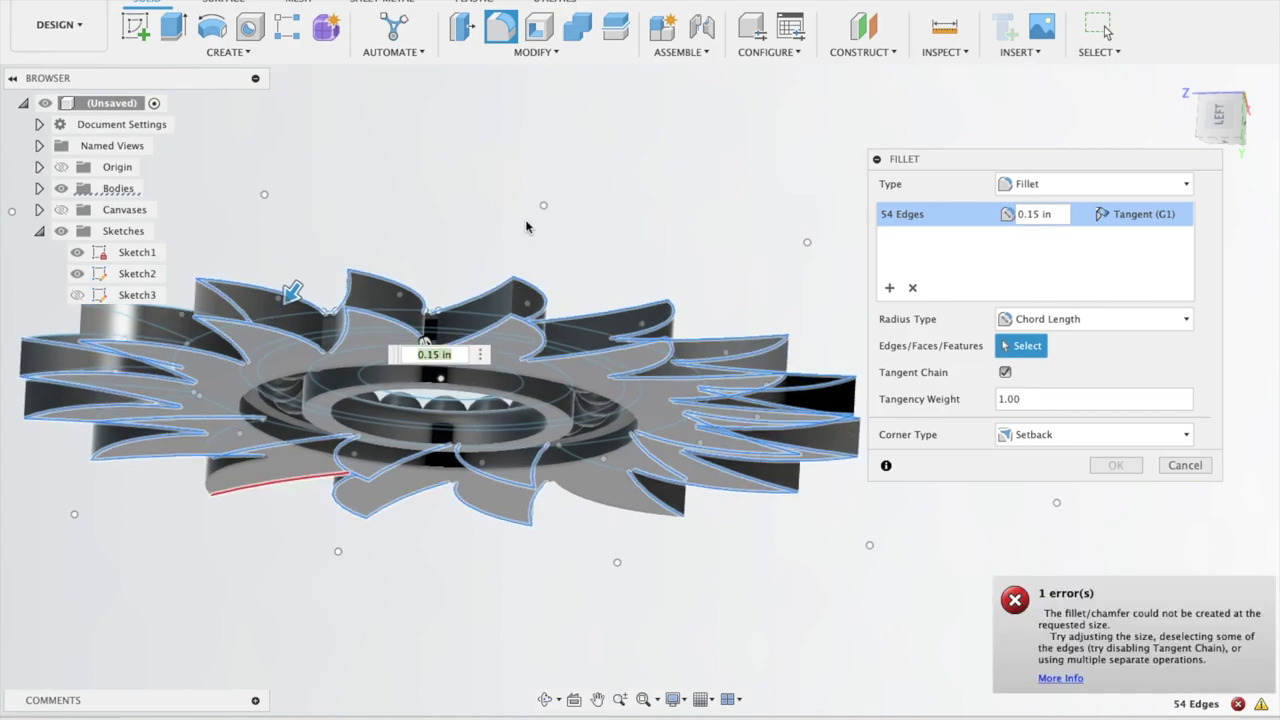
key(Right)
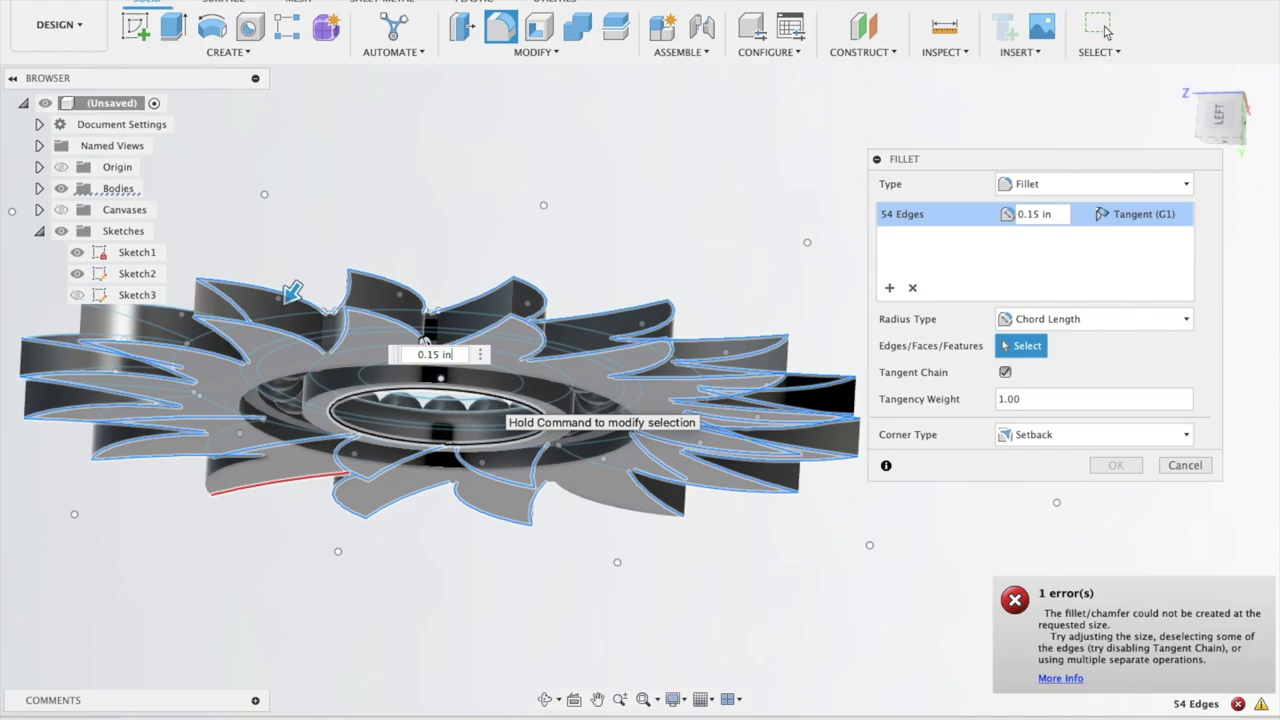
key(BackSpace)
key(Return)
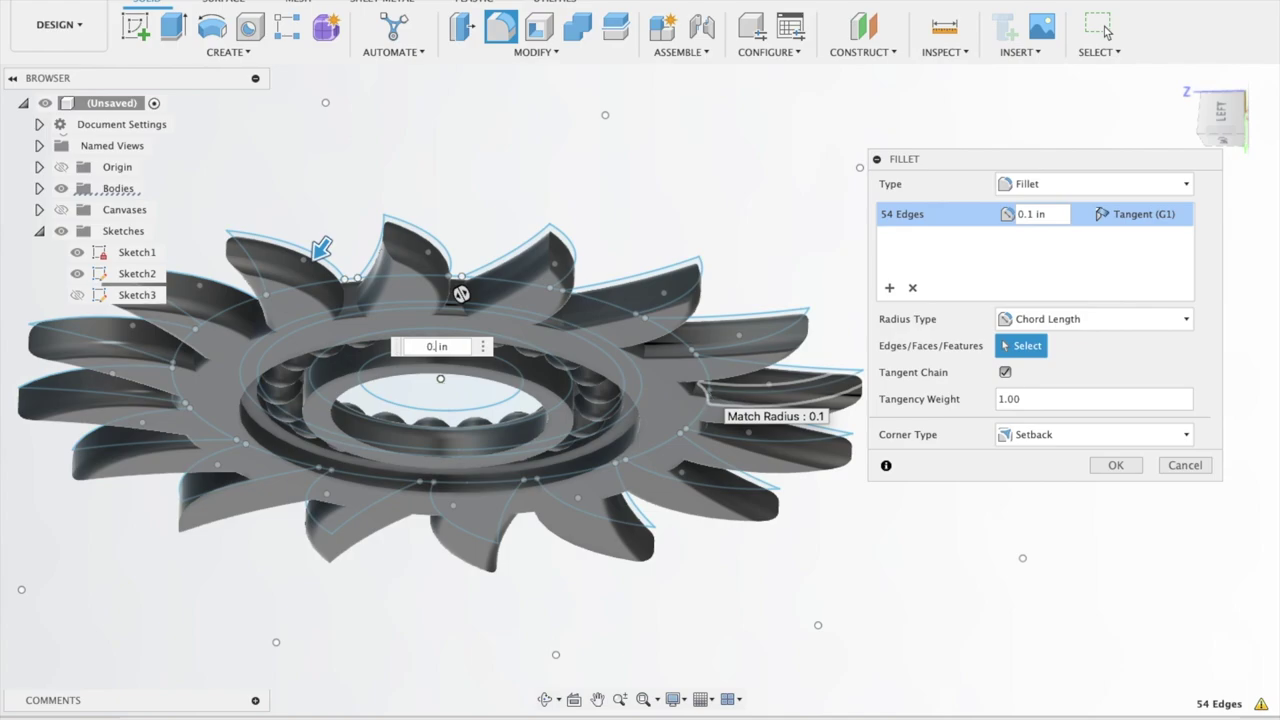
text(0.5)
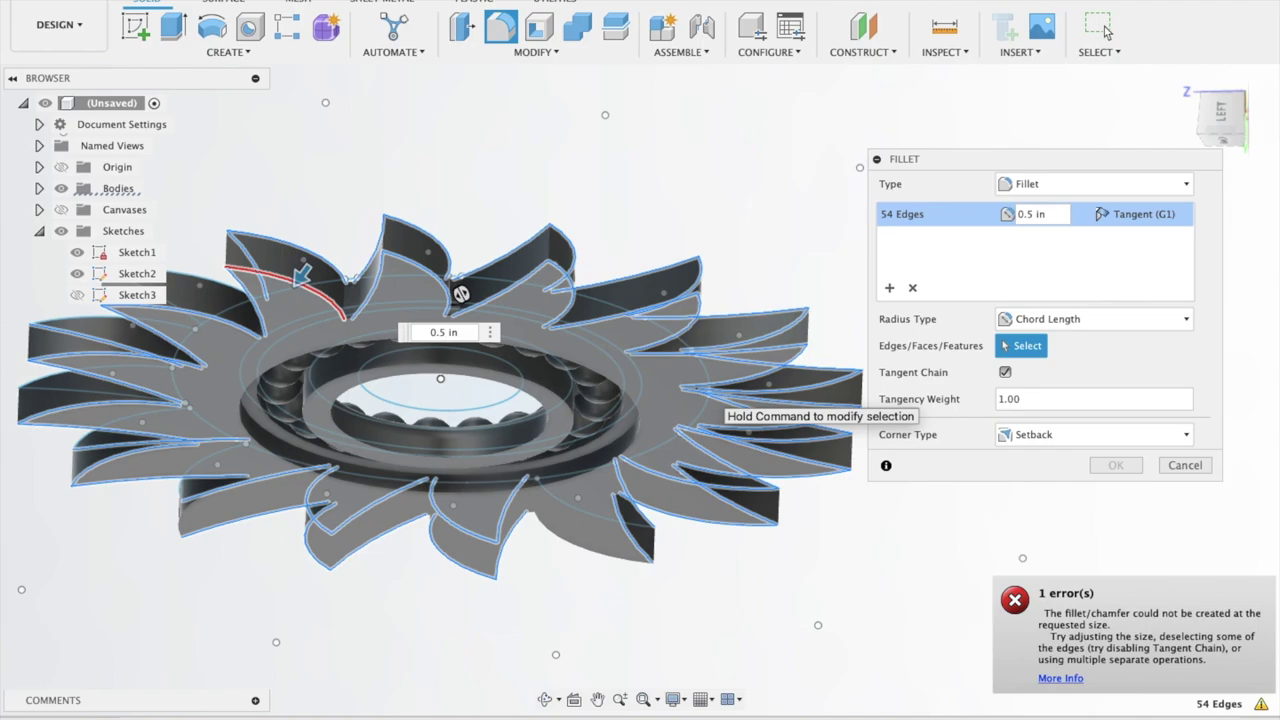
Remove and re-add failing blade edges, trimming the 0.5 in fillet to 52 edges
mouse_move(461, 293)
shift+middle_down()
mouse_move(375, 579)
mouse_move(440, 430)
mouse_move(370, 245)
shift+middle_up()
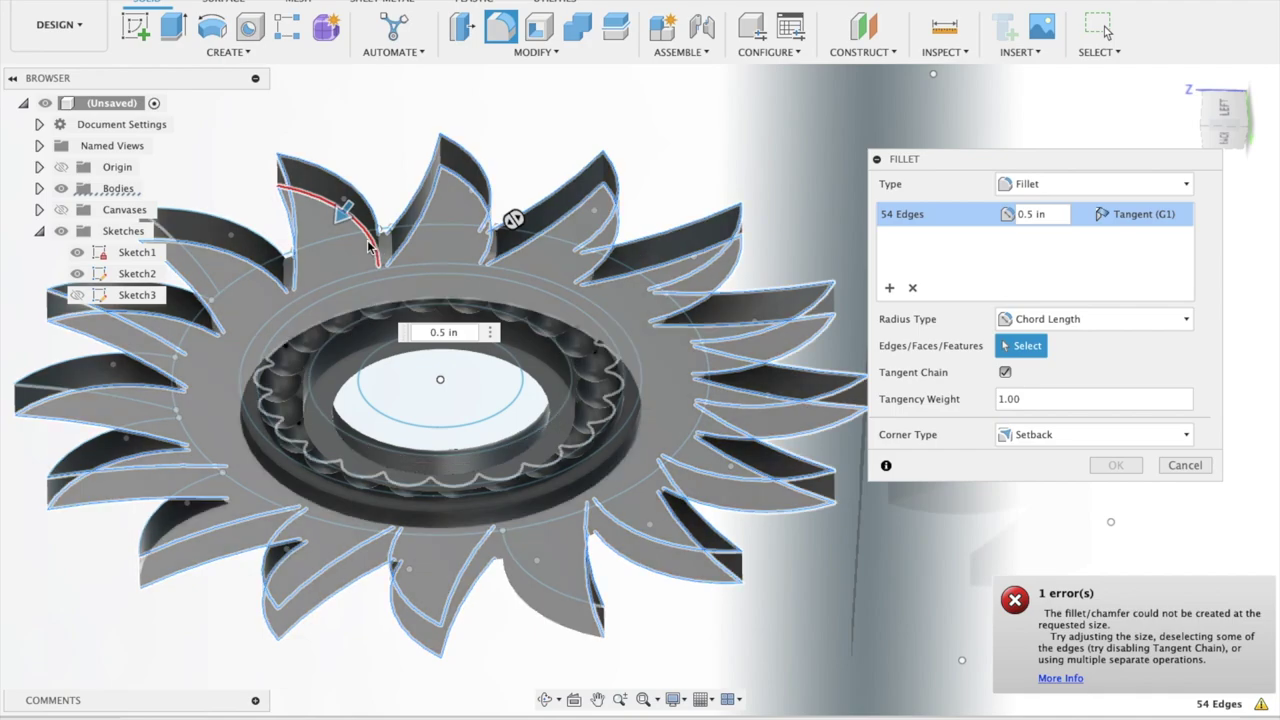
click(369, 243)
click(298, 247)
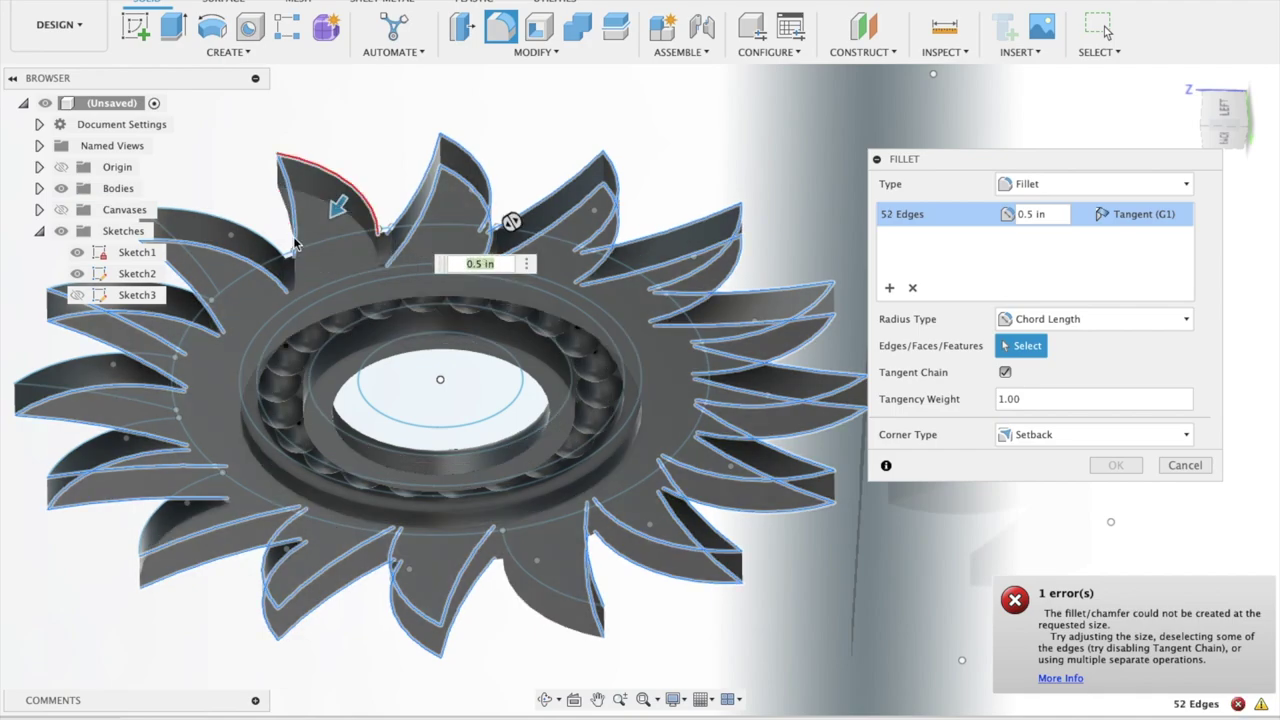
click(352, 188)
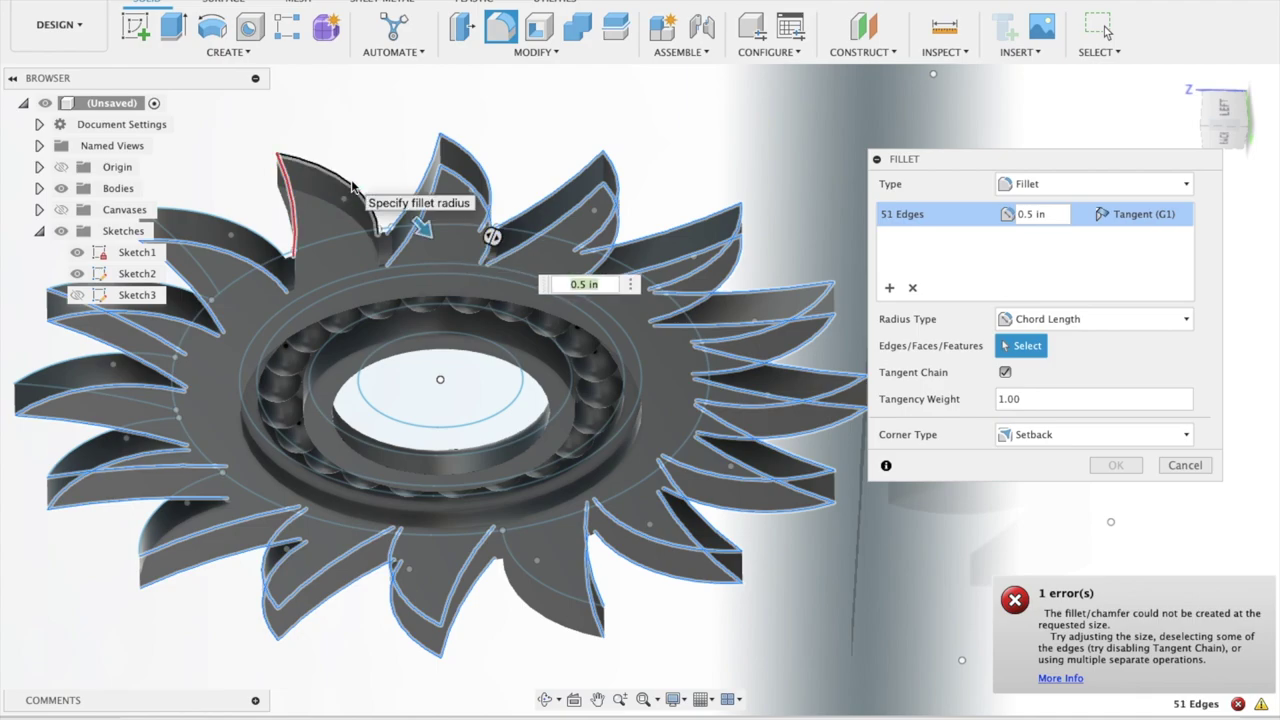
shift+middle_drag(308, 117, 308, 117)
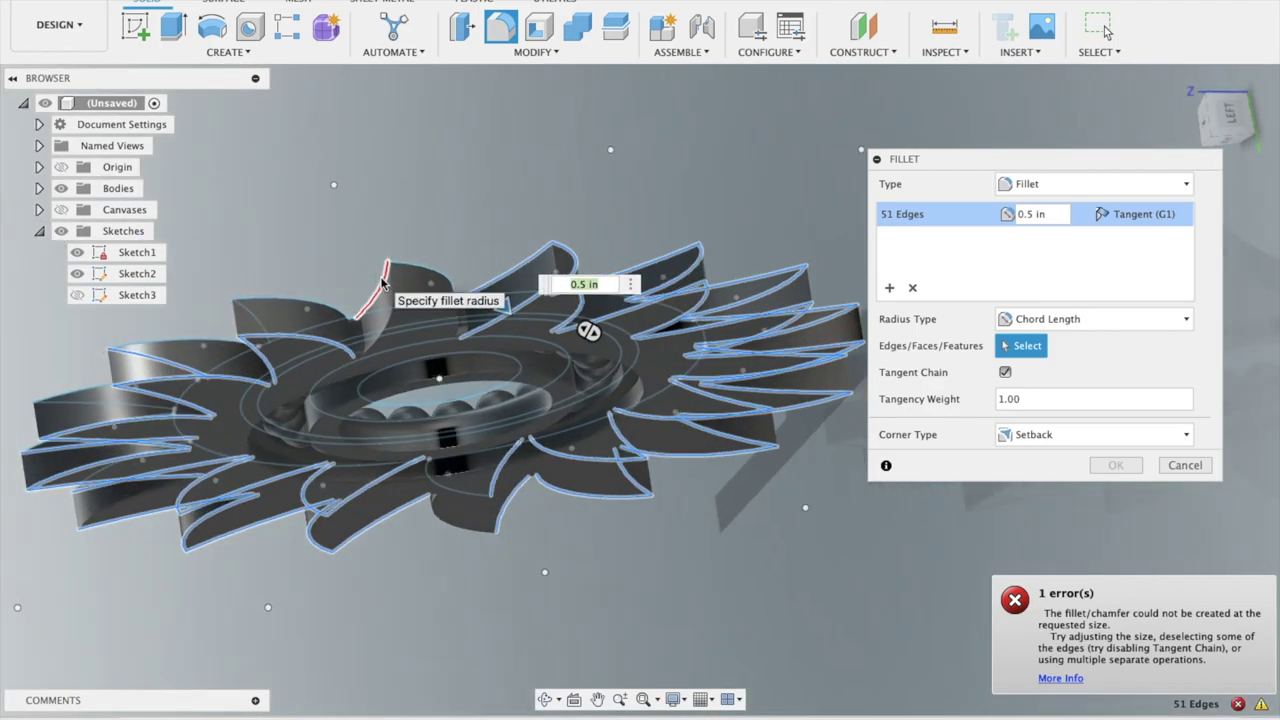
click(392, 327)
click(432, 272)
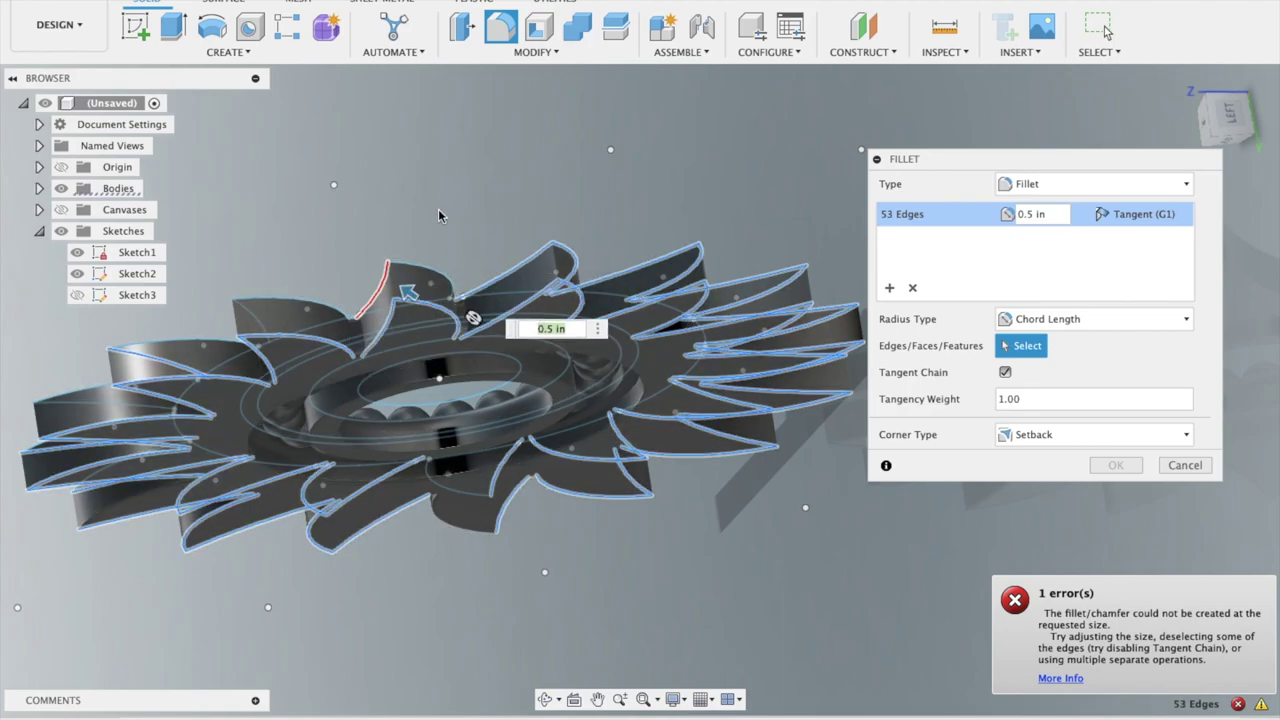
shift+middle_drag(438, 209, 405, 266)
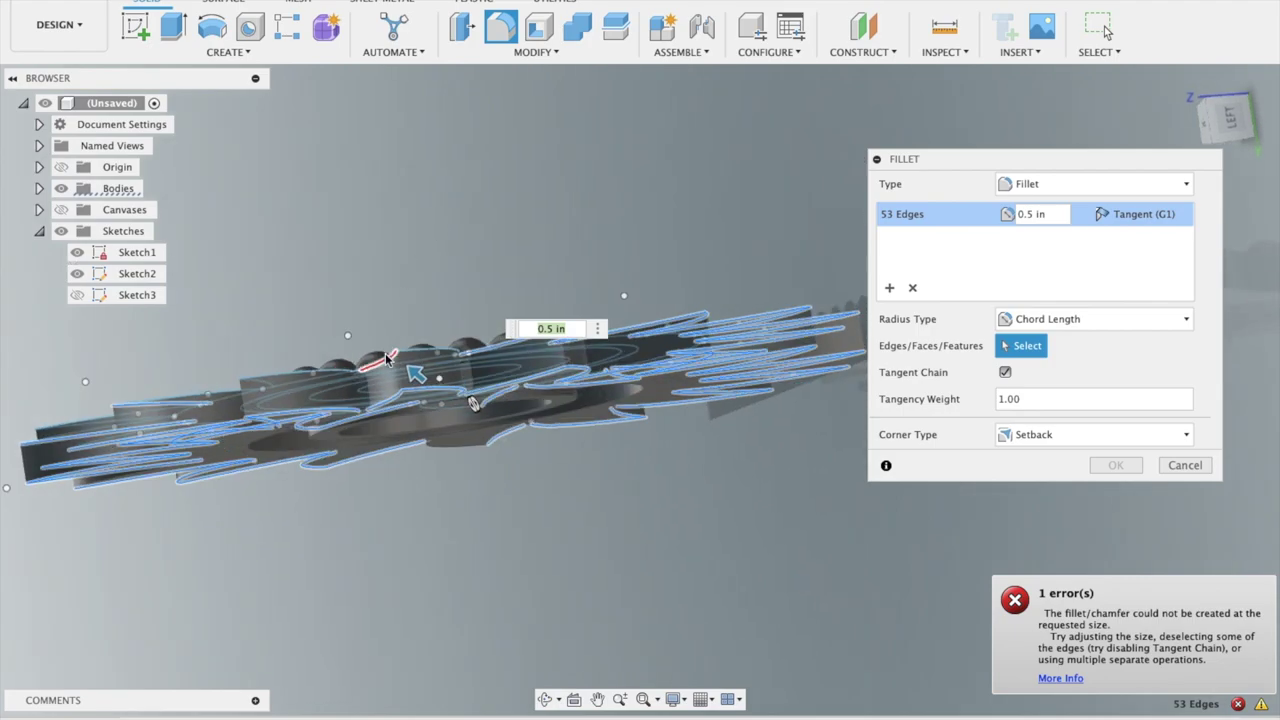
key(F5)
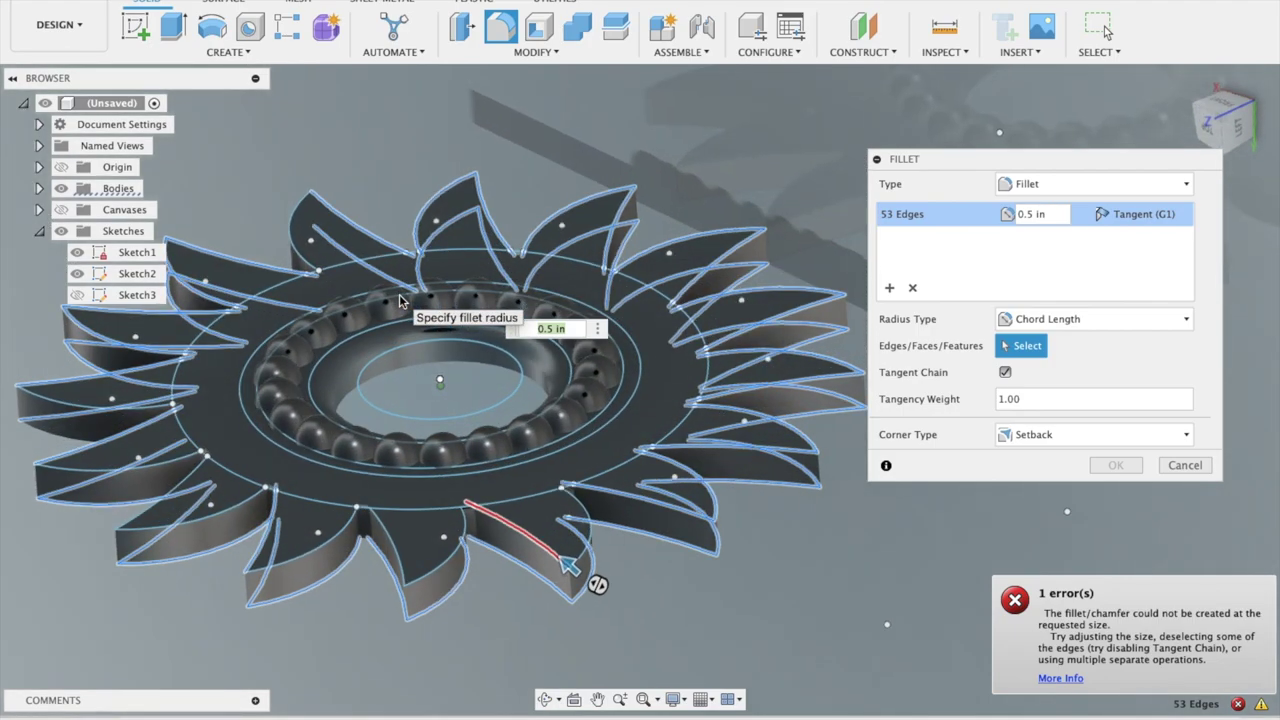
click(519, 530)
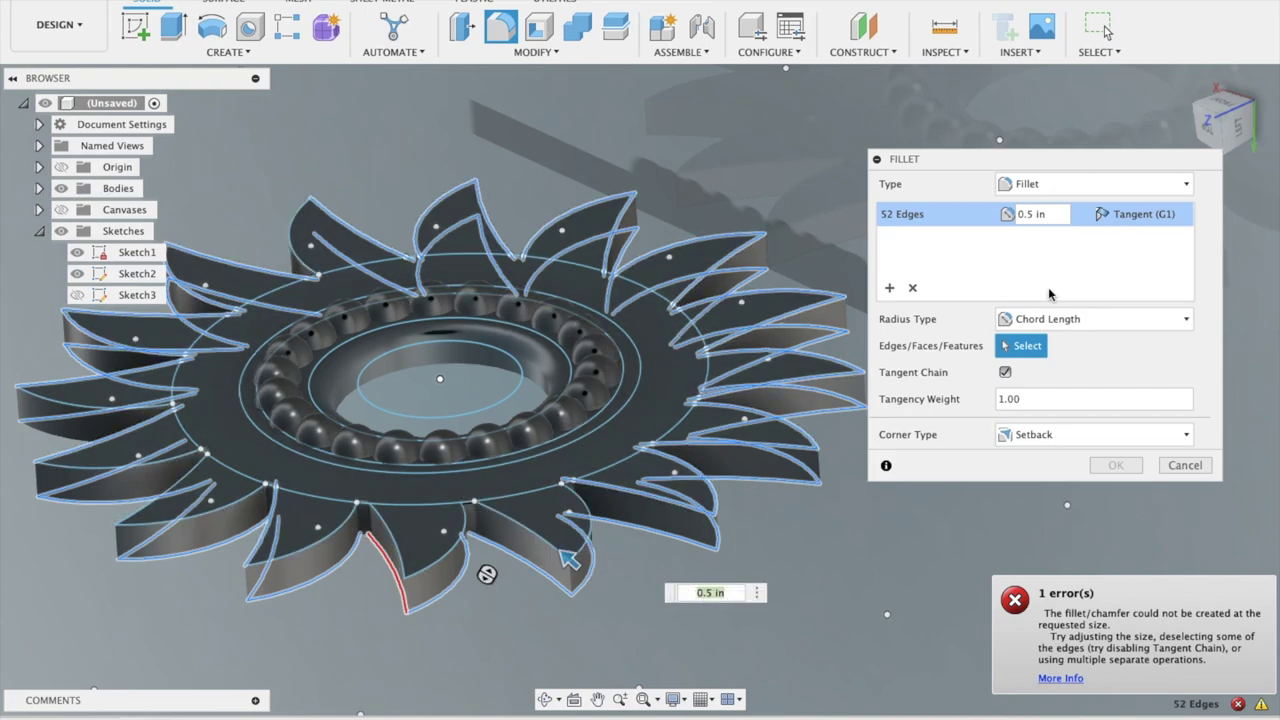
click(1050, 185)
mouse_move(1041, 226)
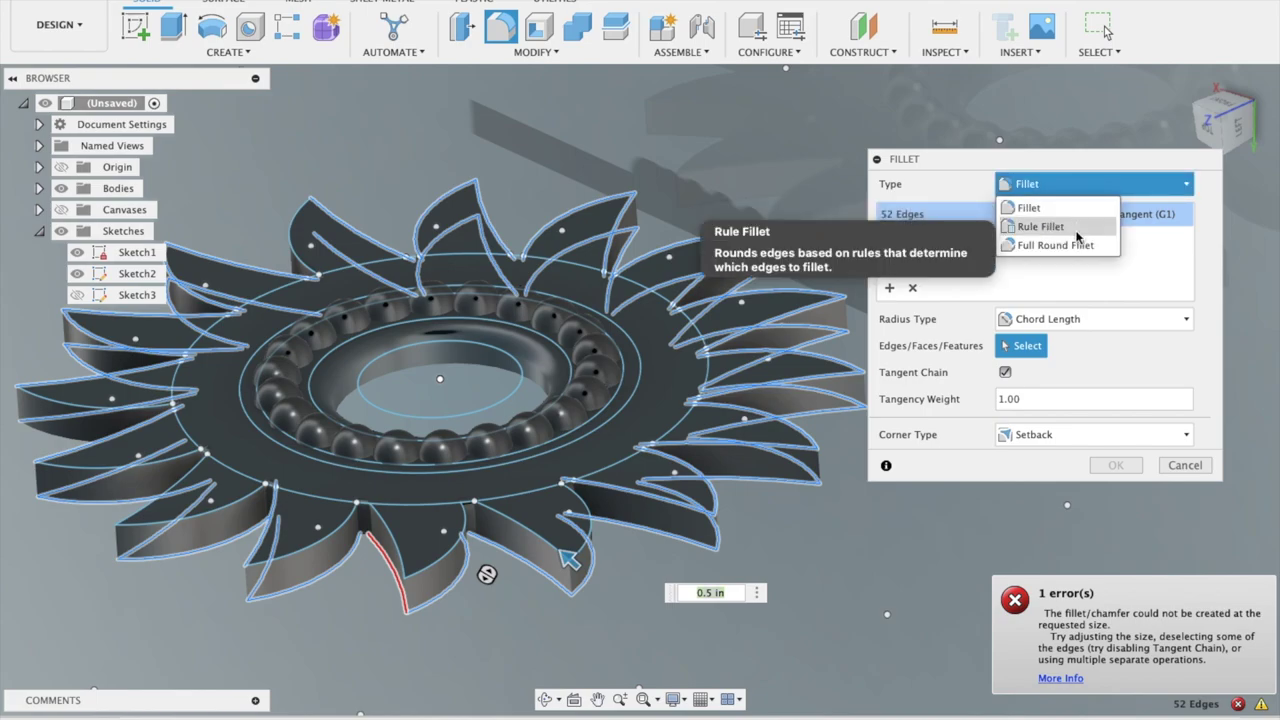
Switch the fillet type to Full Round Fillet, then cancel the fillet unapplied
click(1080, 245)
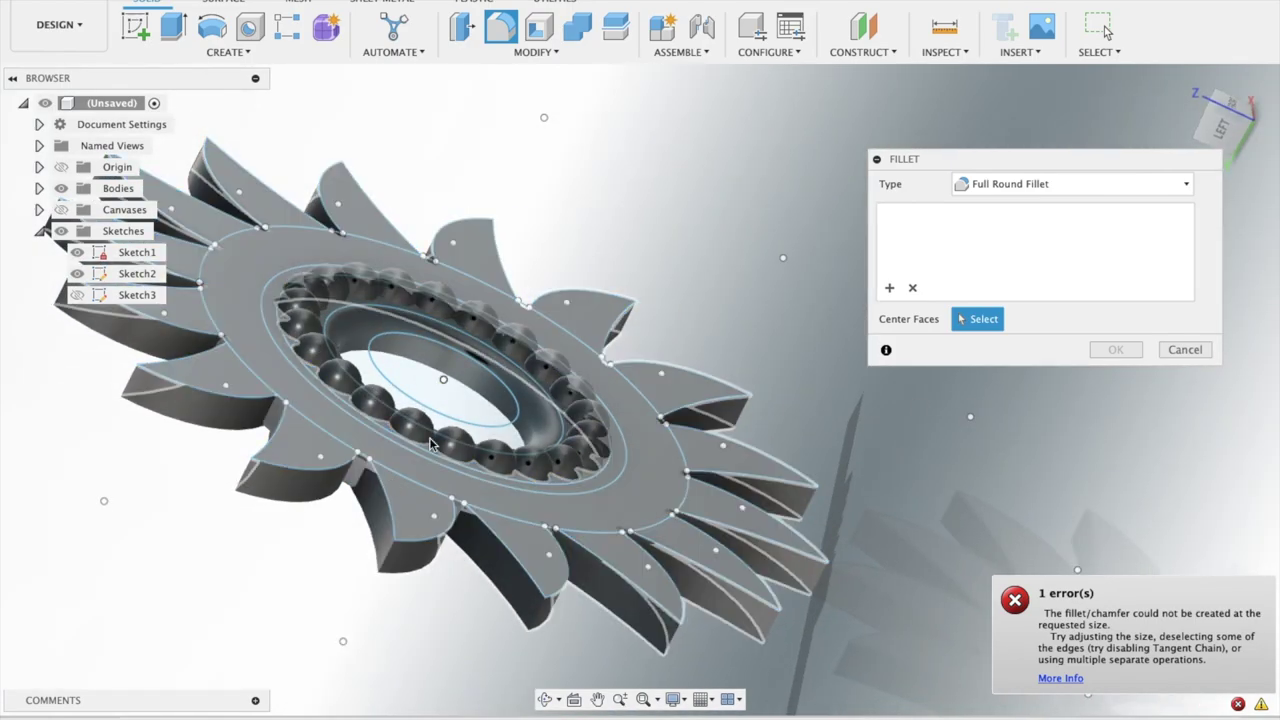
shift+middle_drag(500, 420, 586, 400)
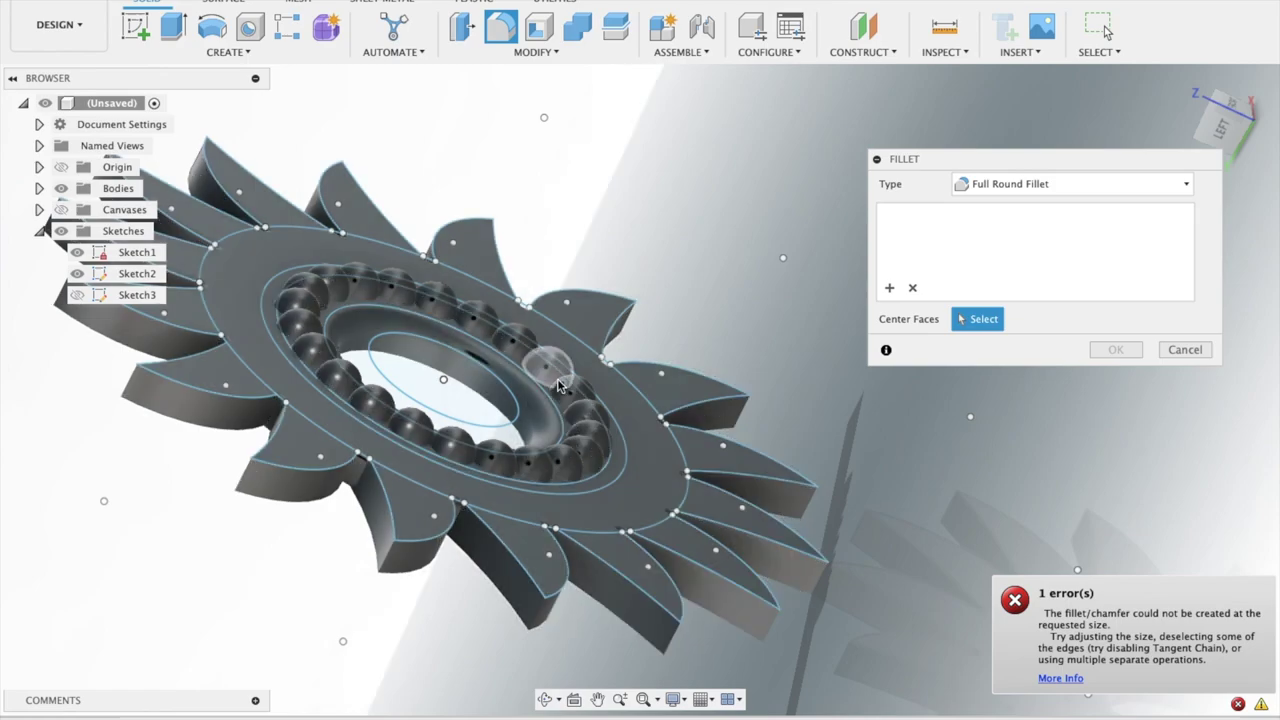
click(1186, 349)
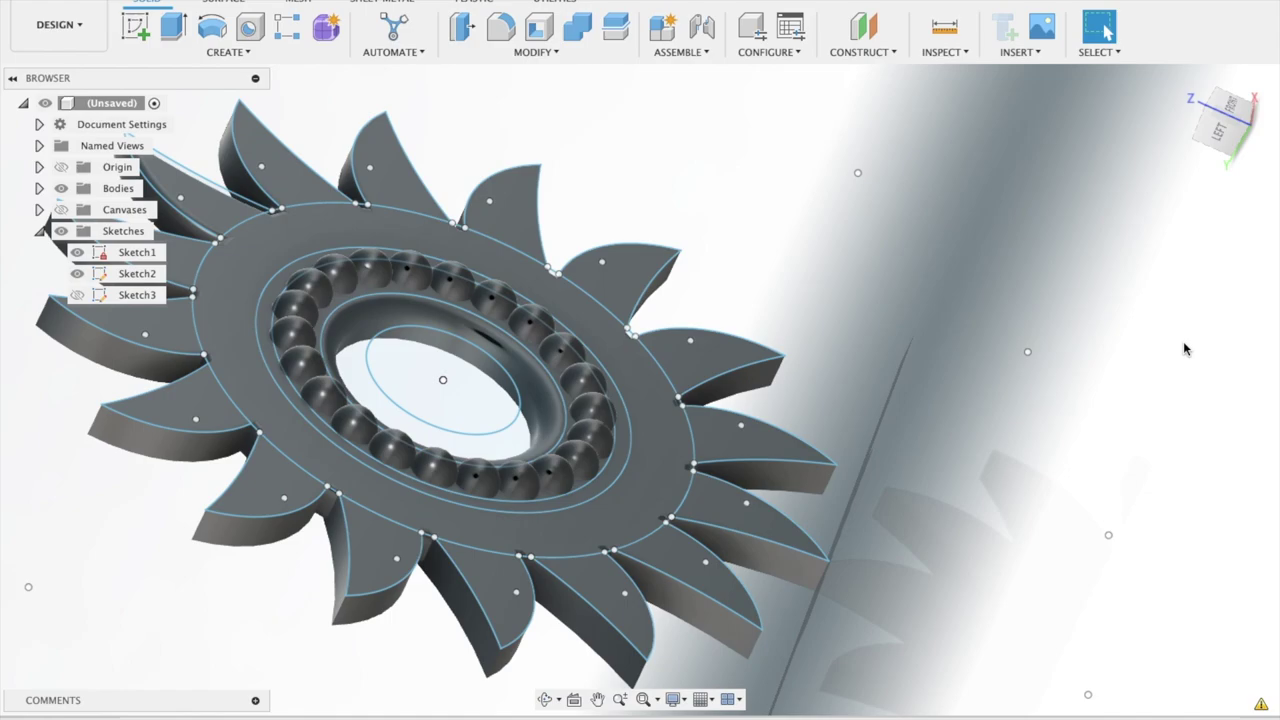
Start a fillet on one blade edge and hide Sketch1's curves
scroll(1028, 350, down, 3)
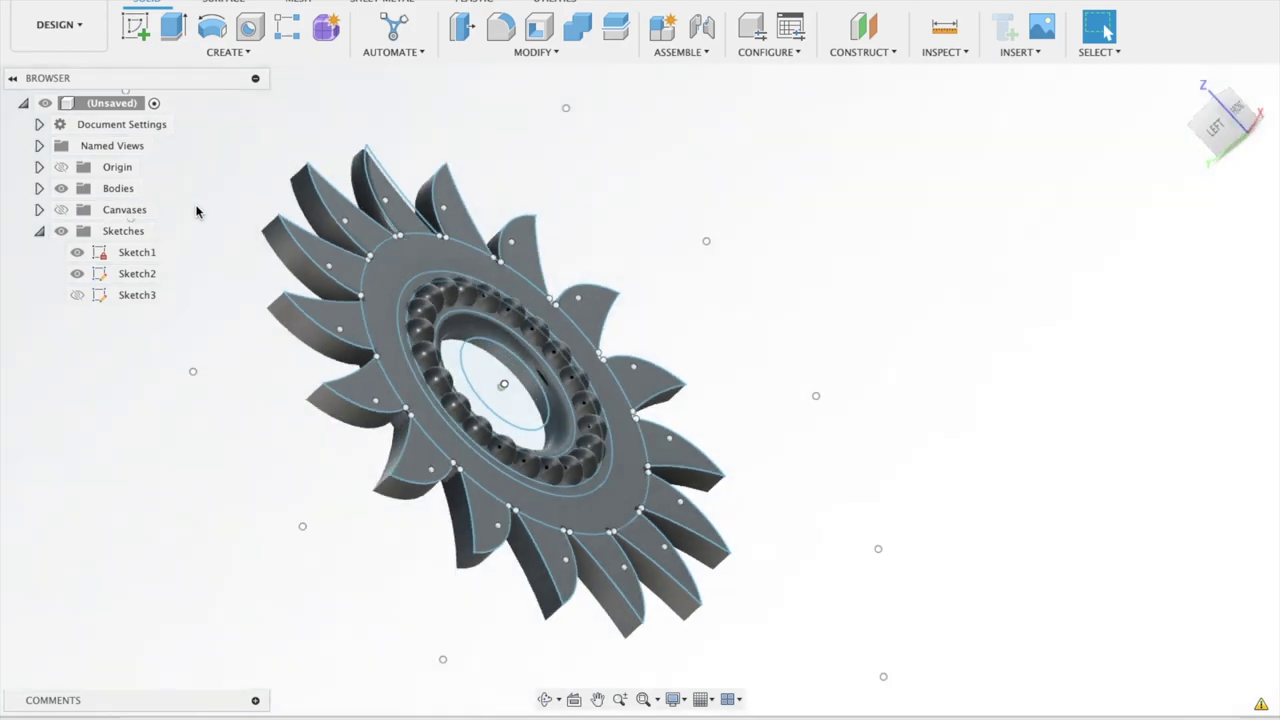
shift+middle_drag(197, 208, 352, 175)
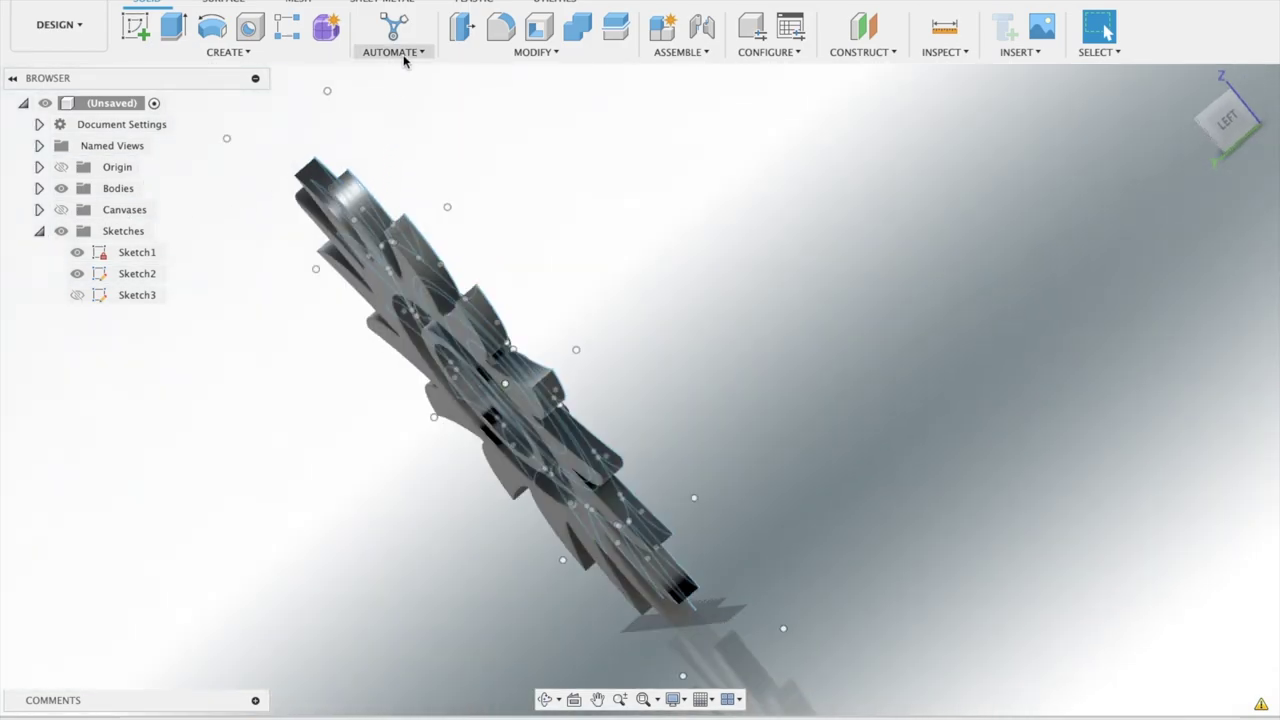
click(501, 28)
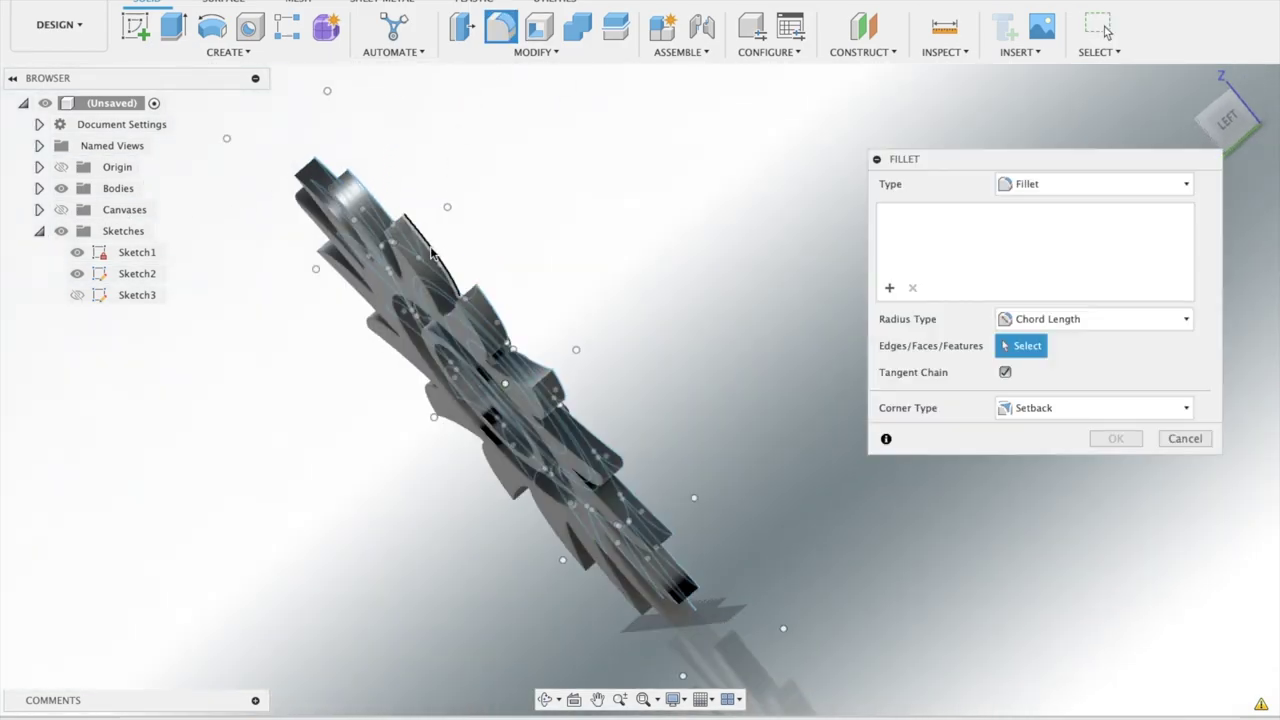
click(432, 254)
scroll(508, 200, up, 3)
scroll(508, 202, up, 2)
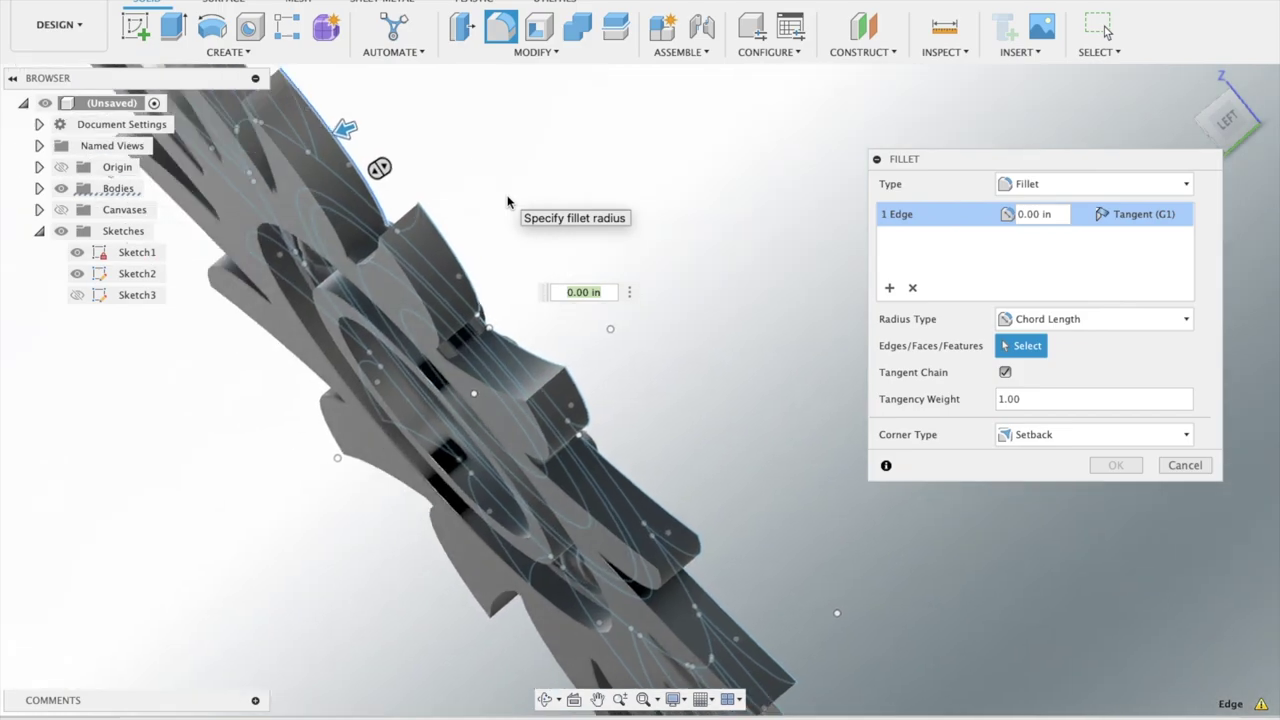
middle_drag(508, 200, 548, 211)
click(77, 253)
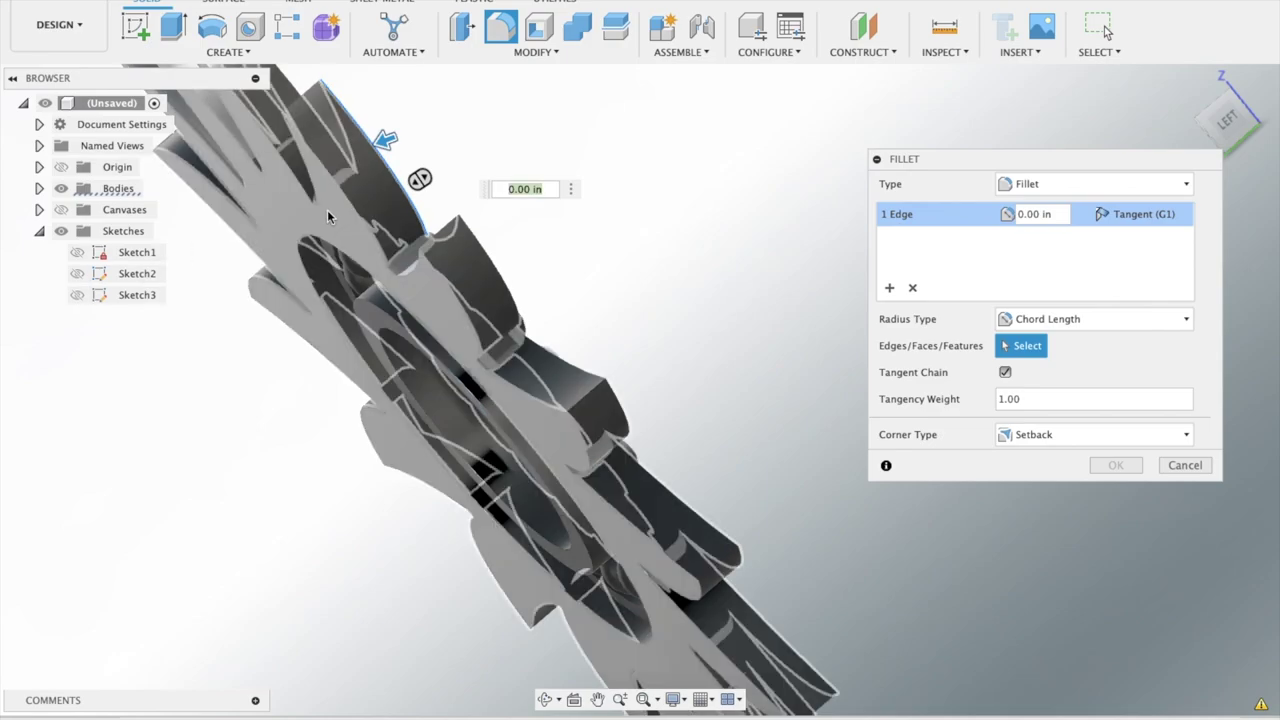
Add three more edges of the same tooth and apply a 0.10 in fillet
click(355, 217)
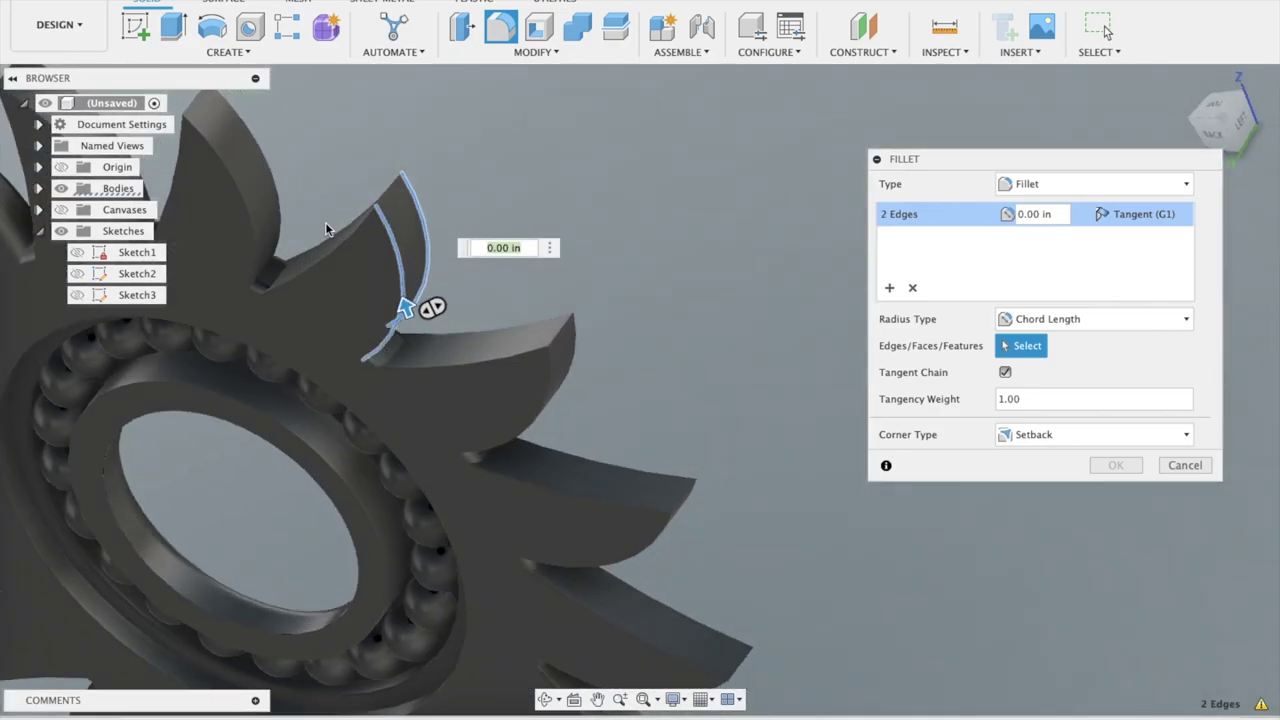
click(340, 241)
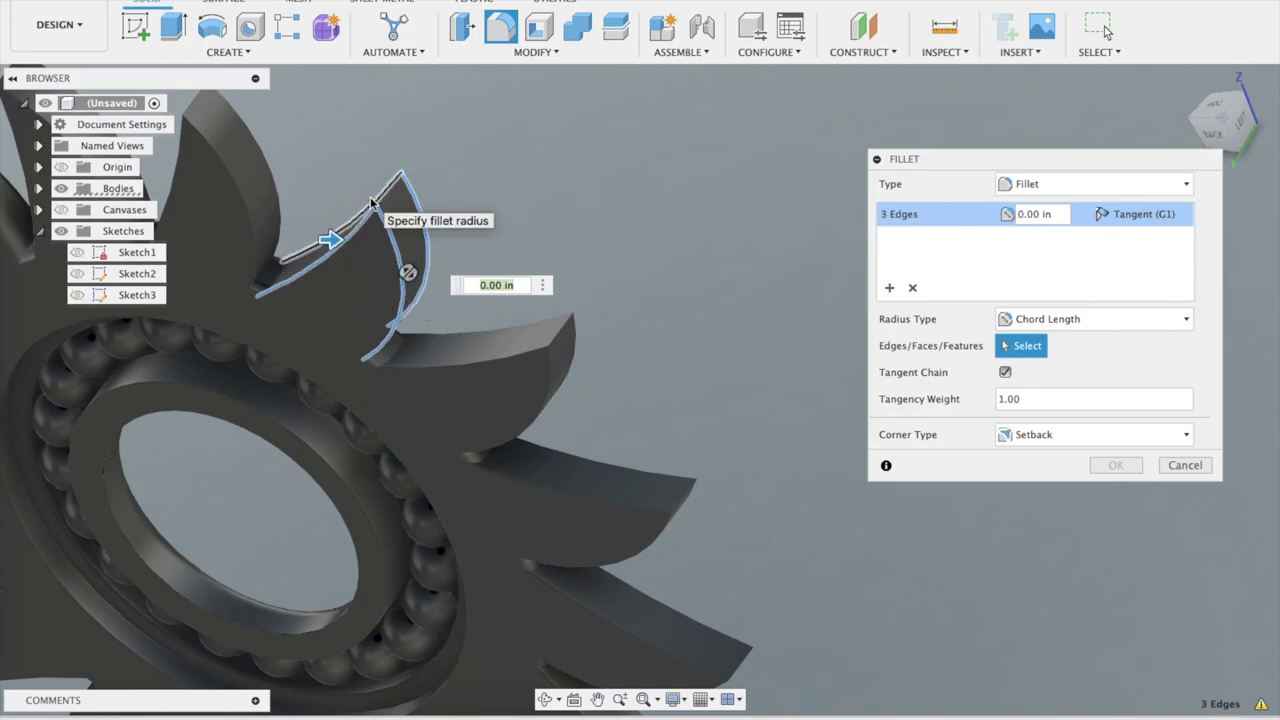
click(369, 205)
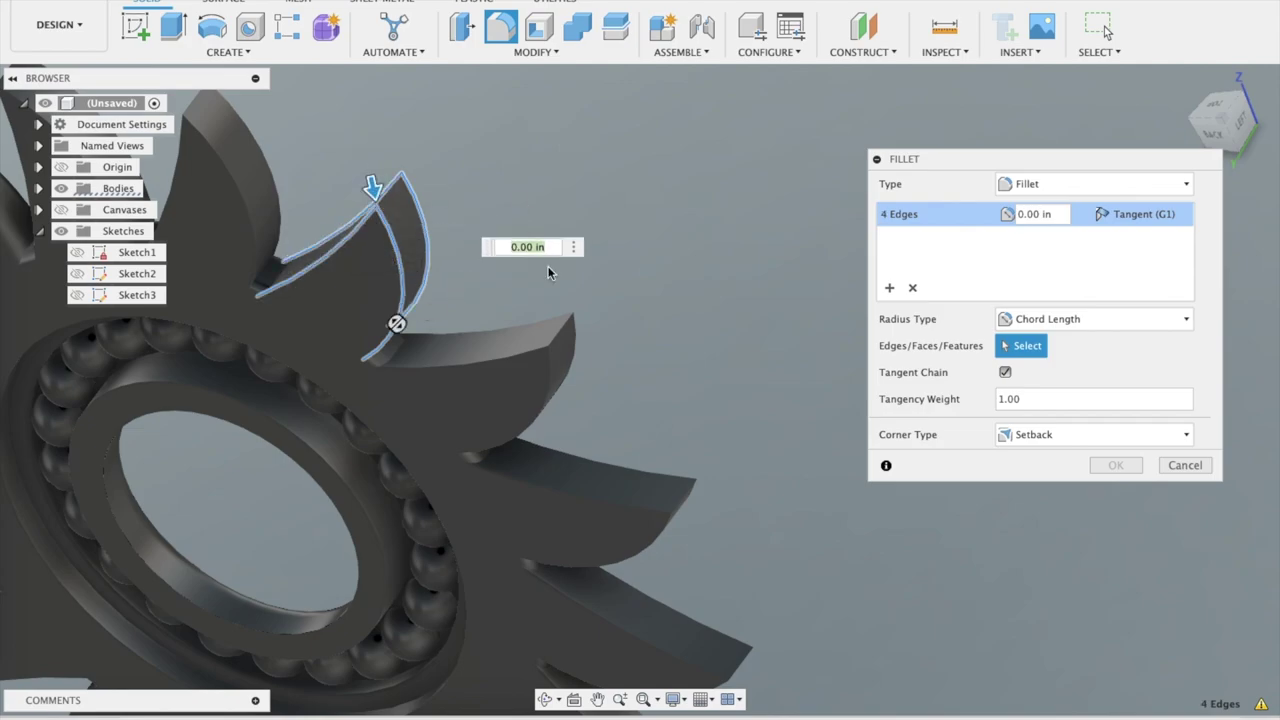
key(Right)
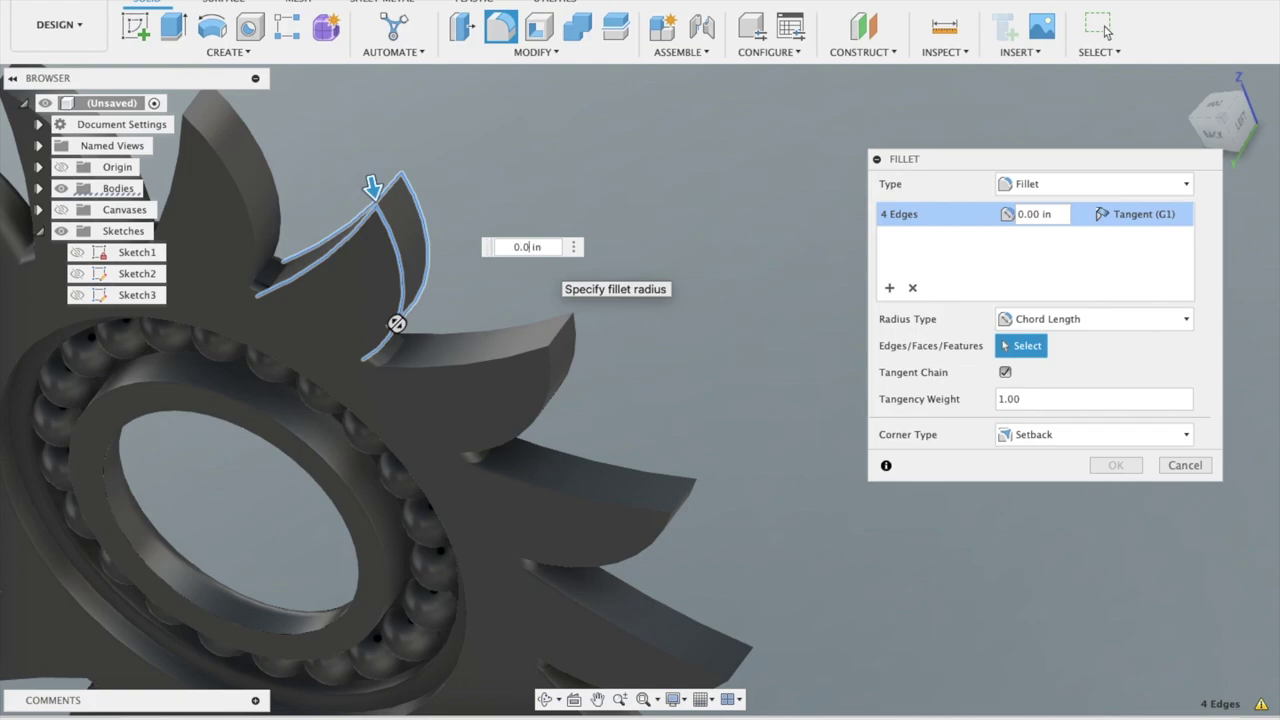
key(Return)
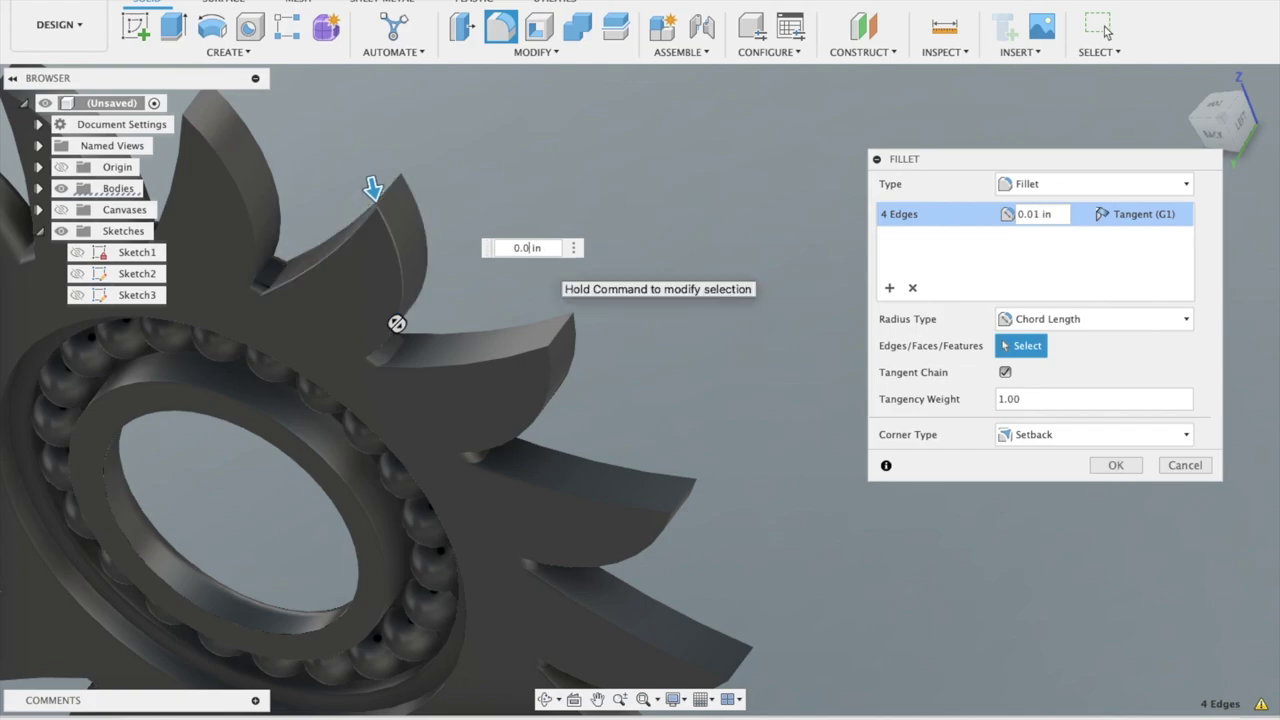
key(BackSpace)
key(Return)
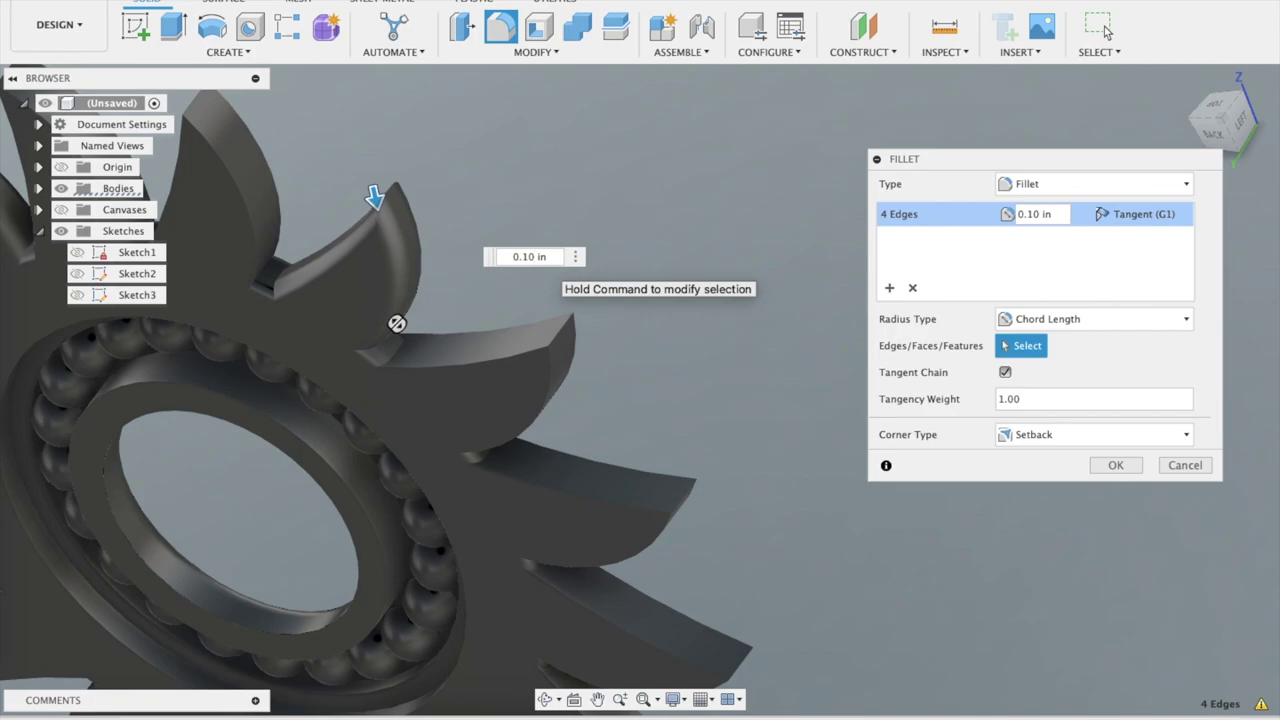
click(1117, 465)
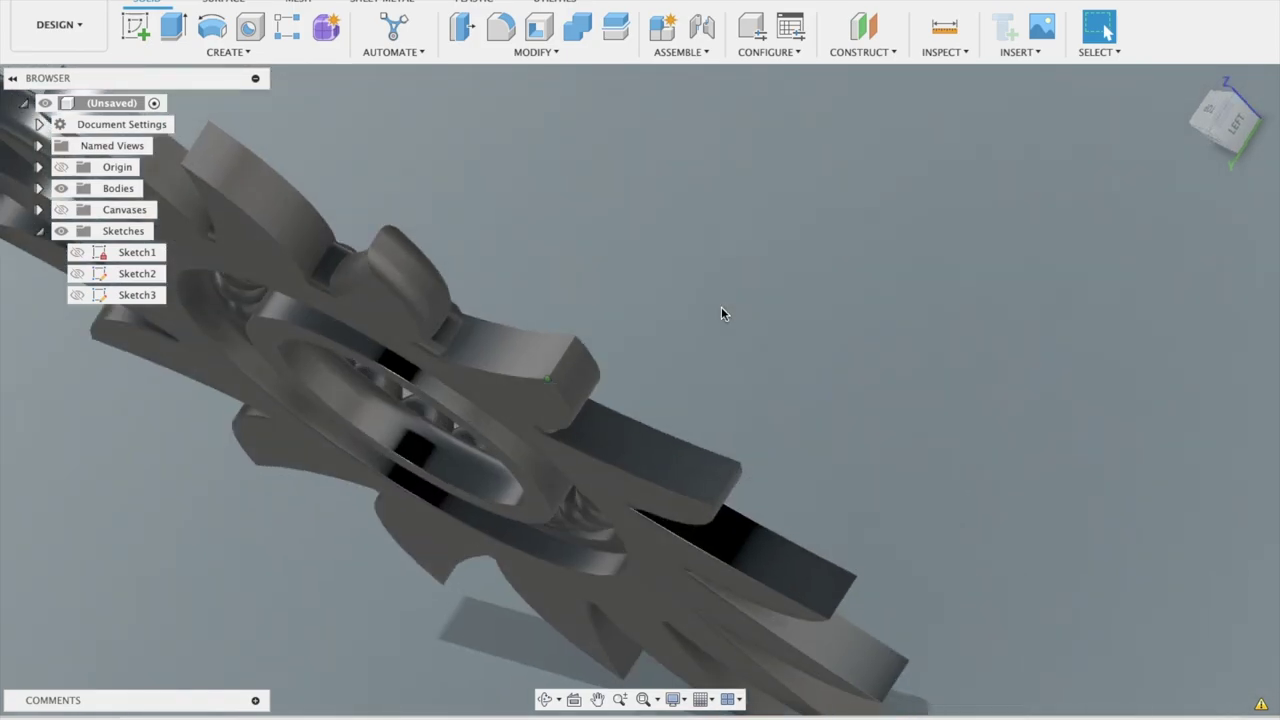
Launch another fillet on the gear from the Modify menu
click(500, 30)
Pick the edges of the nearest teeth for the new fillet
click(530, 331)
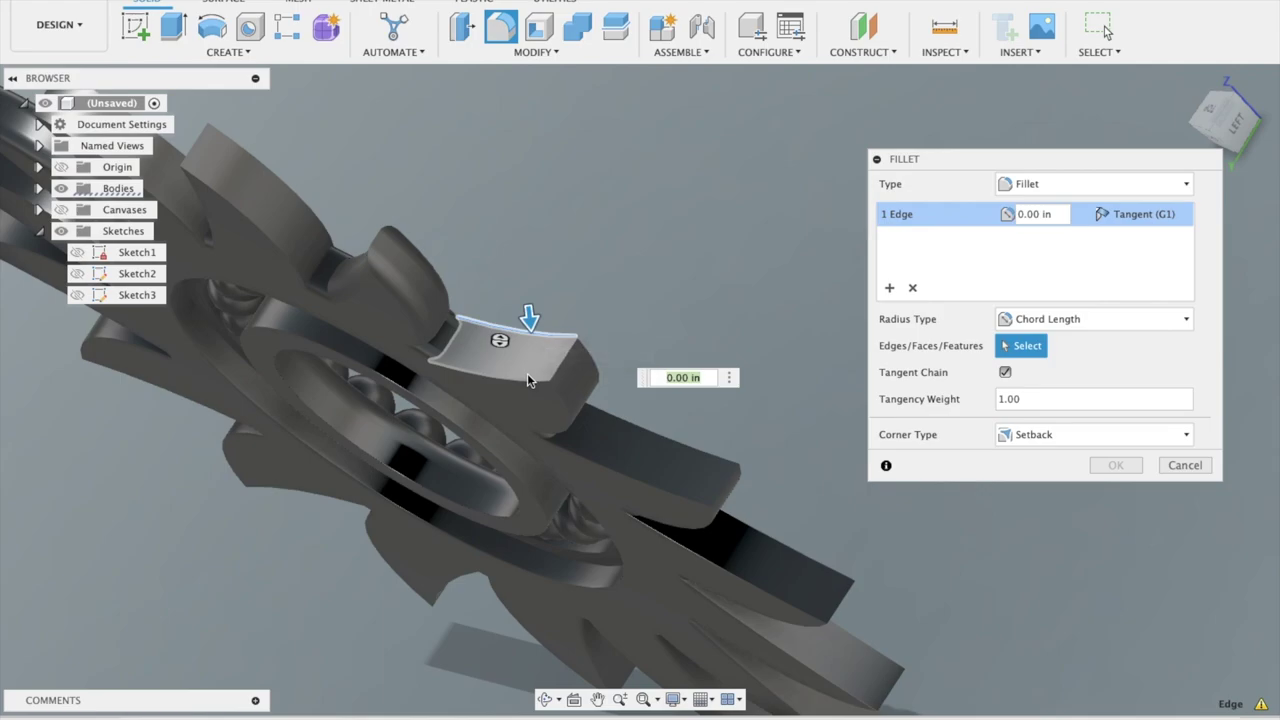
click(527, 375)
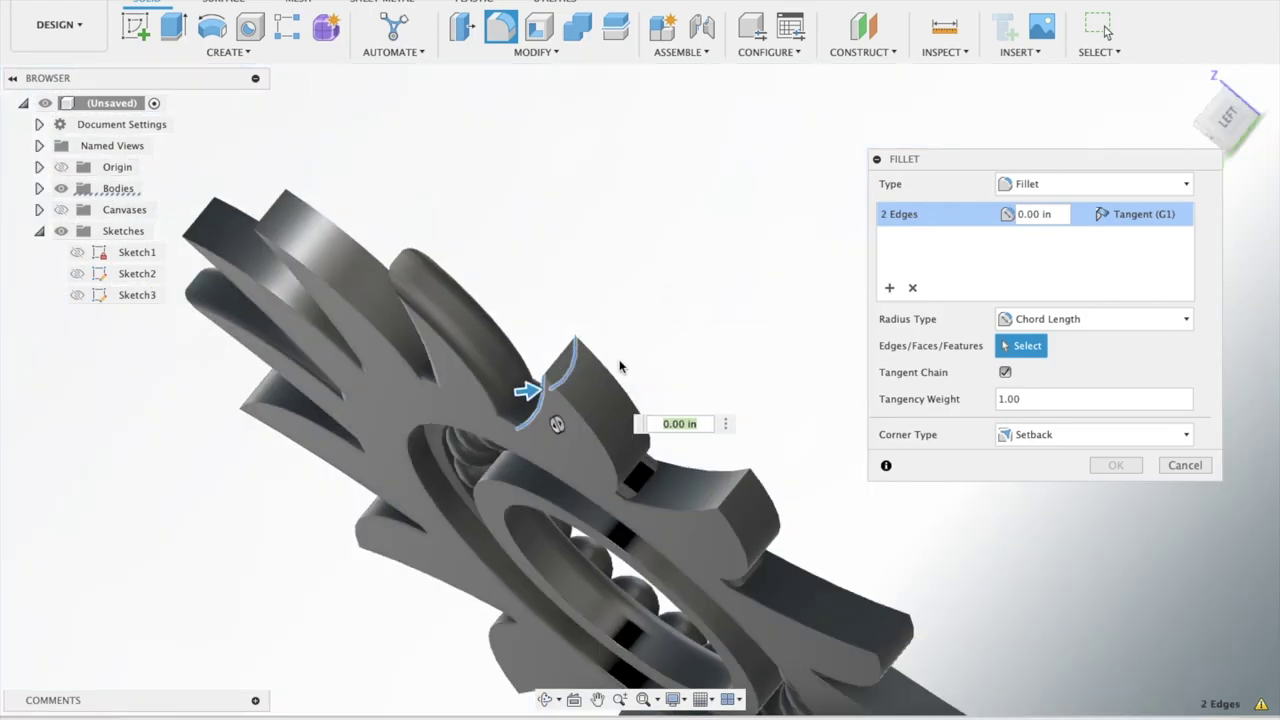
click(605, 413)
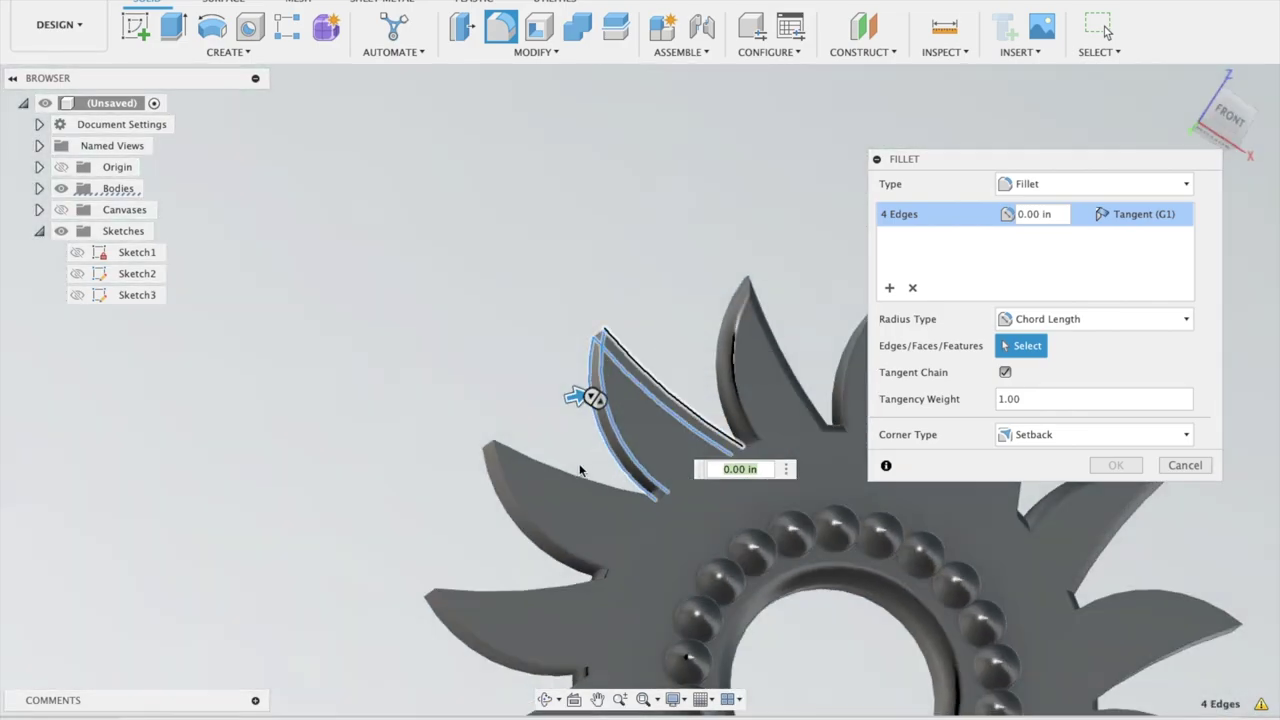
click(569, 472)
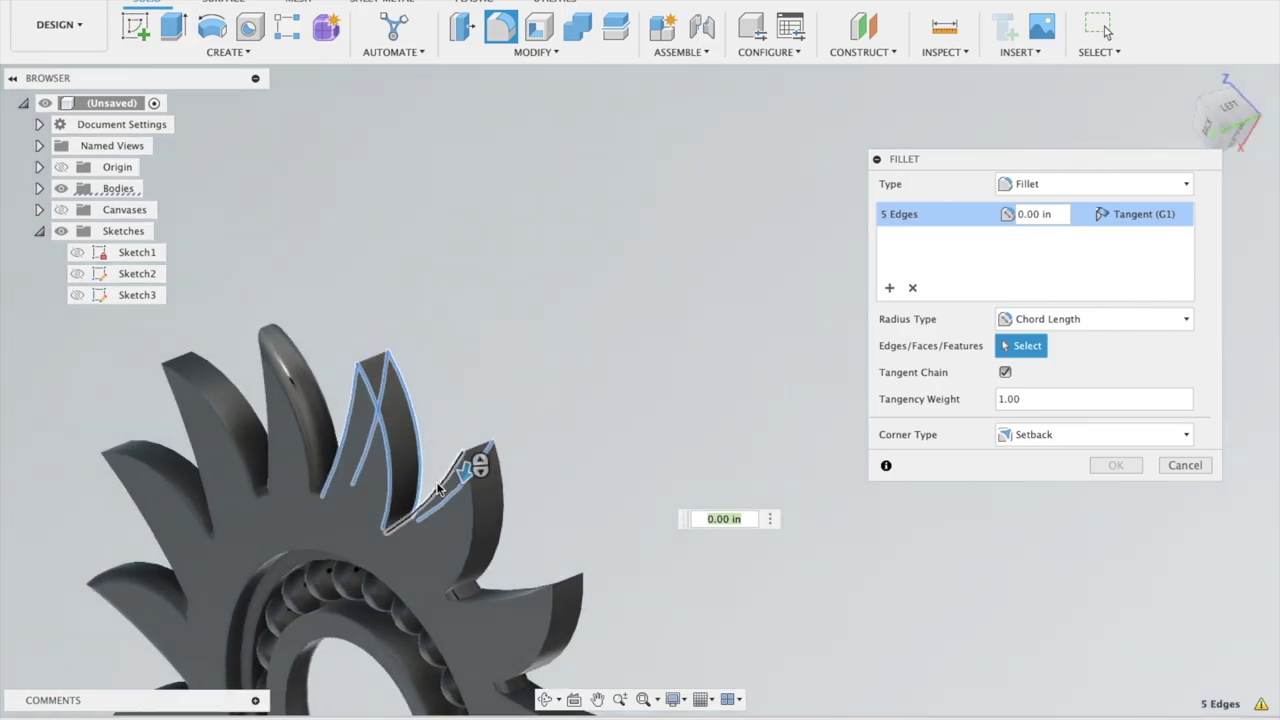
click(462, 468)
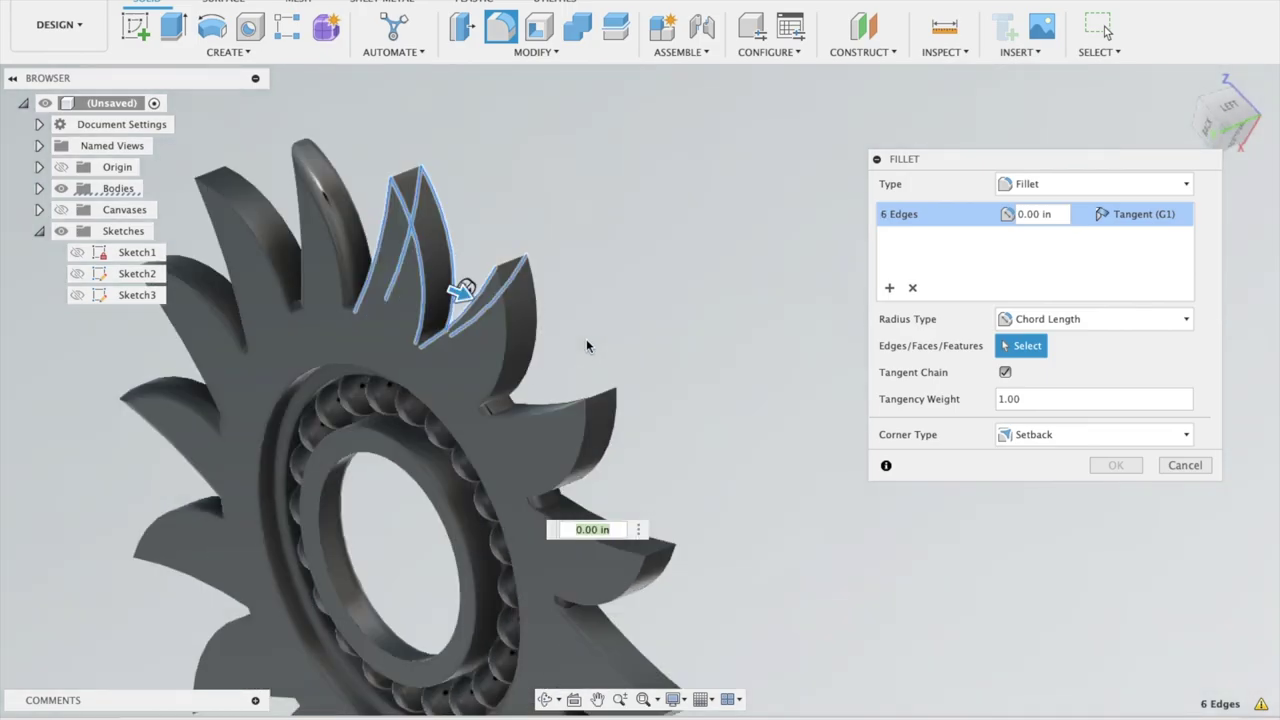
click(537, 331)
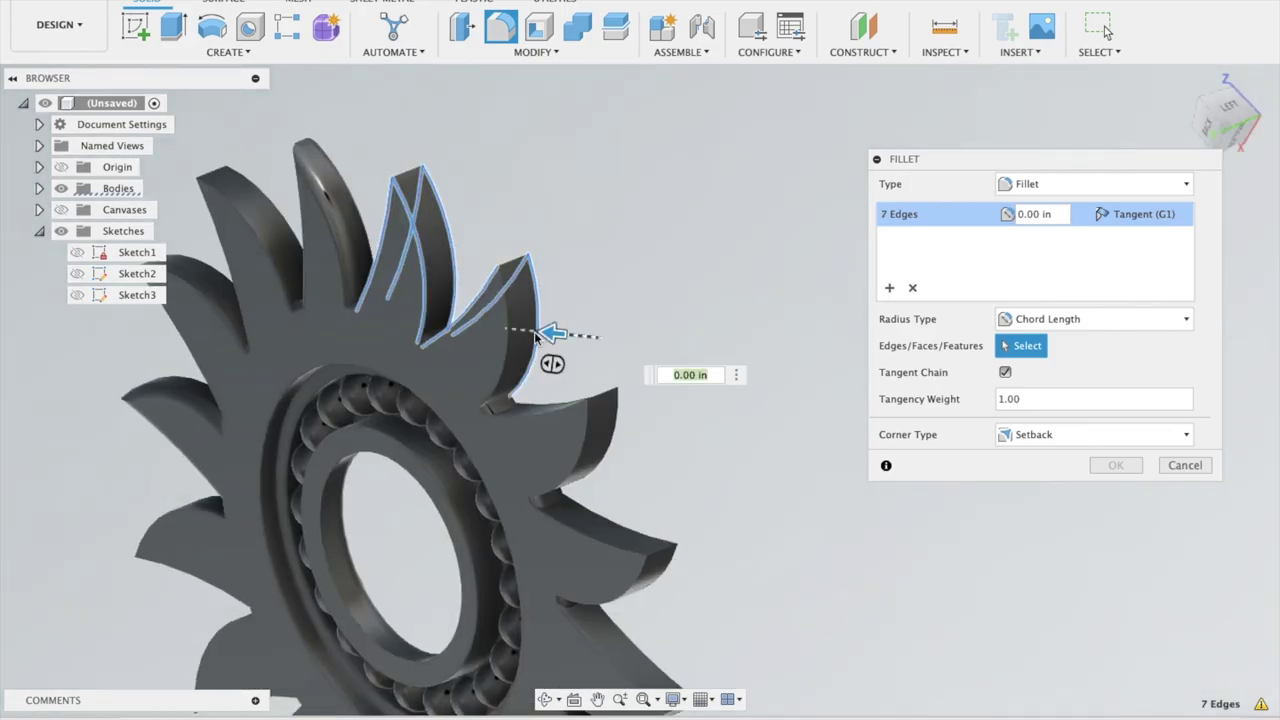
click(504, 322)
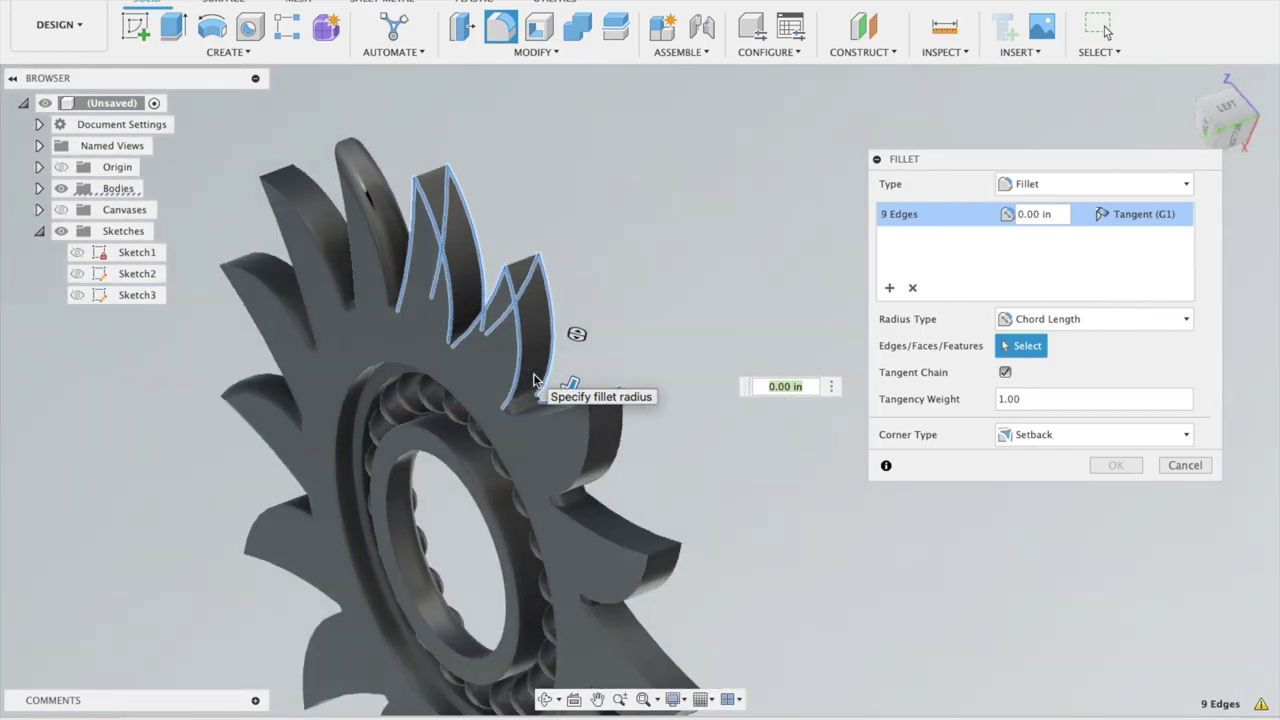
click(546, 408)
click(548, 404)
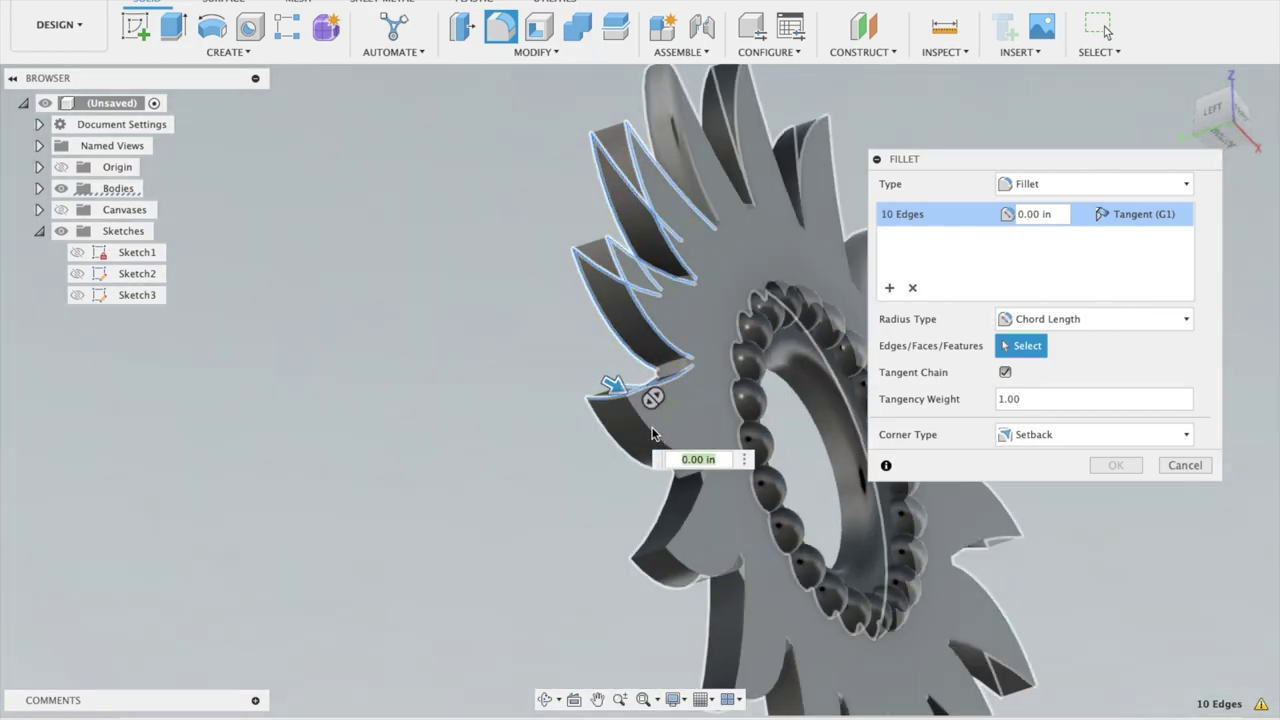
click(656, 434)
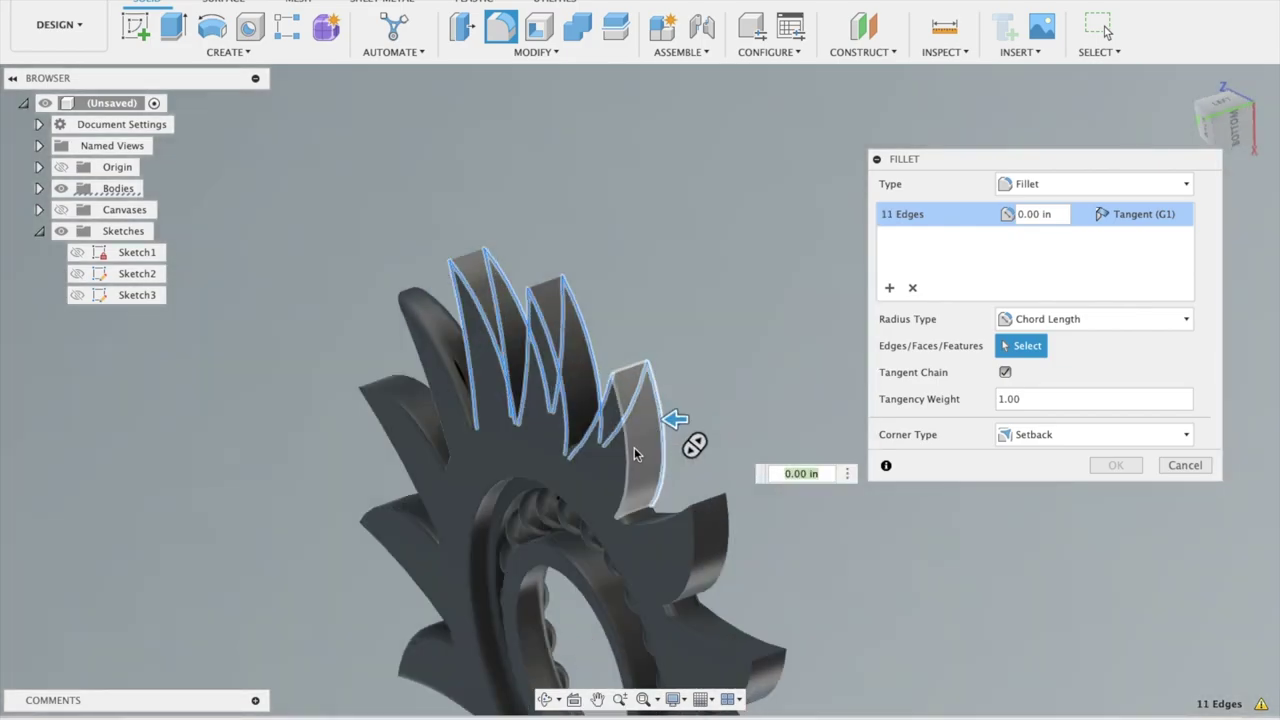
click(624, 440)
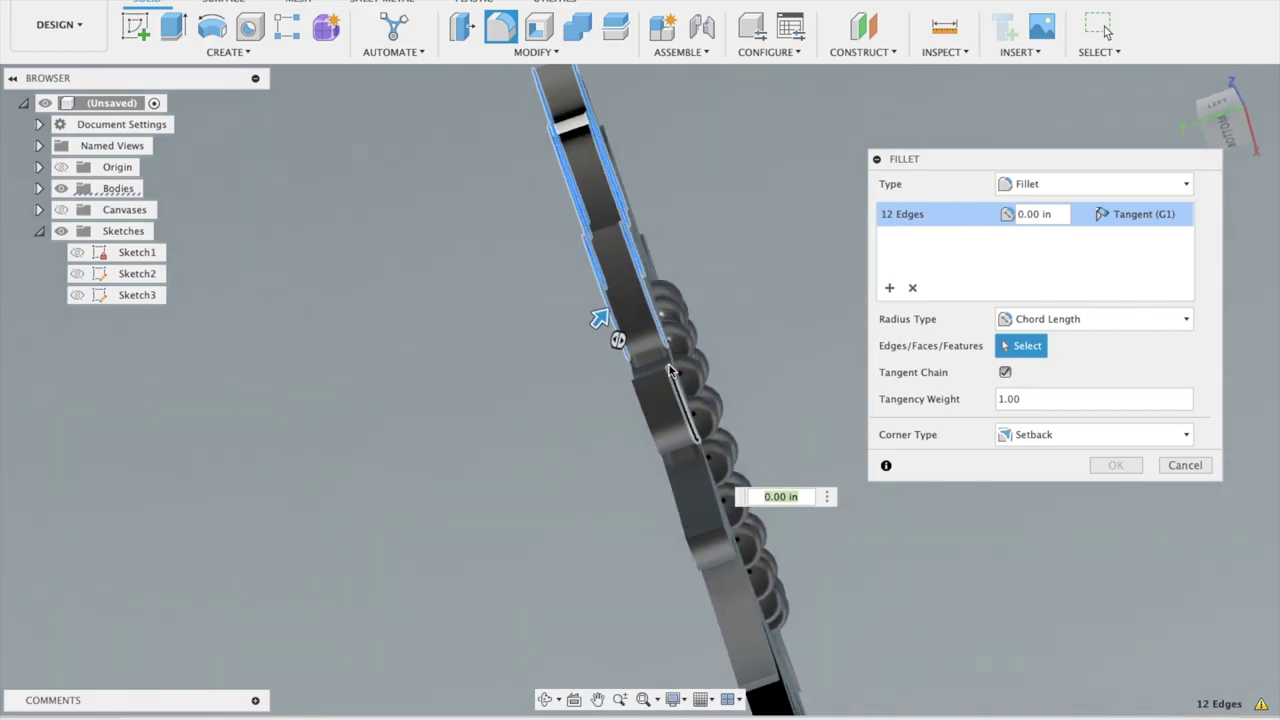
click(671, 360)
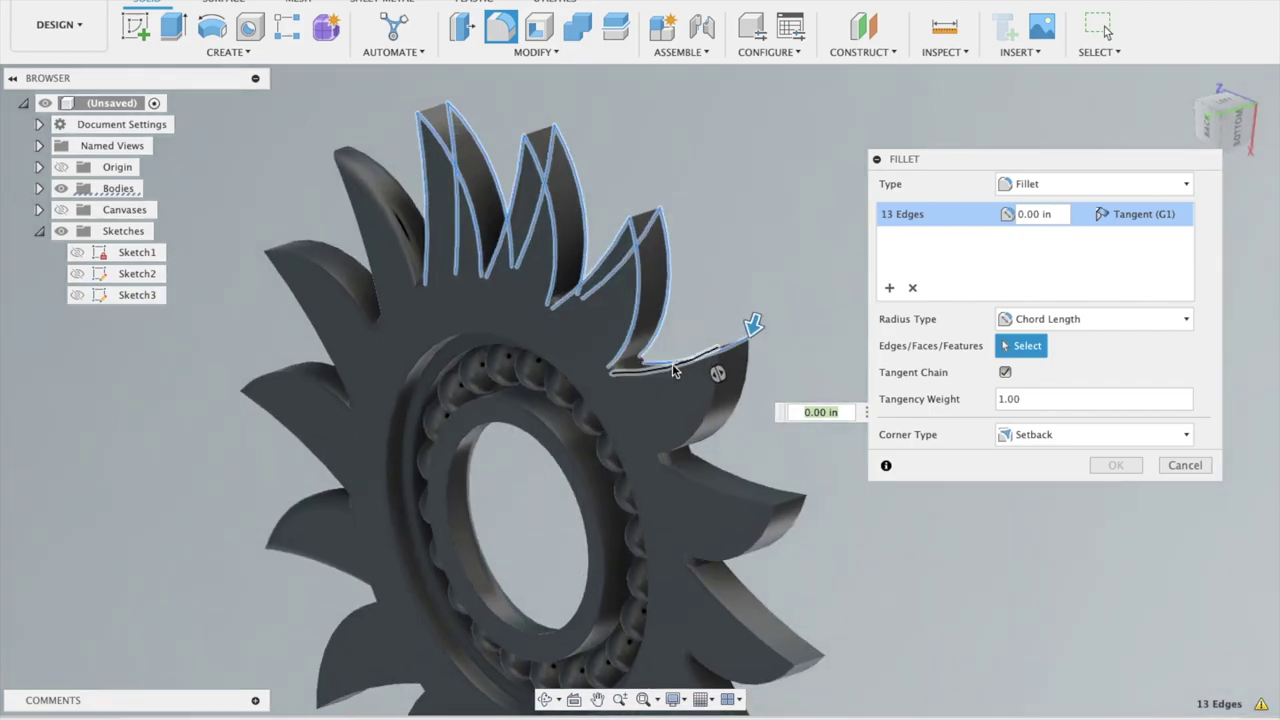
click(672, 365)
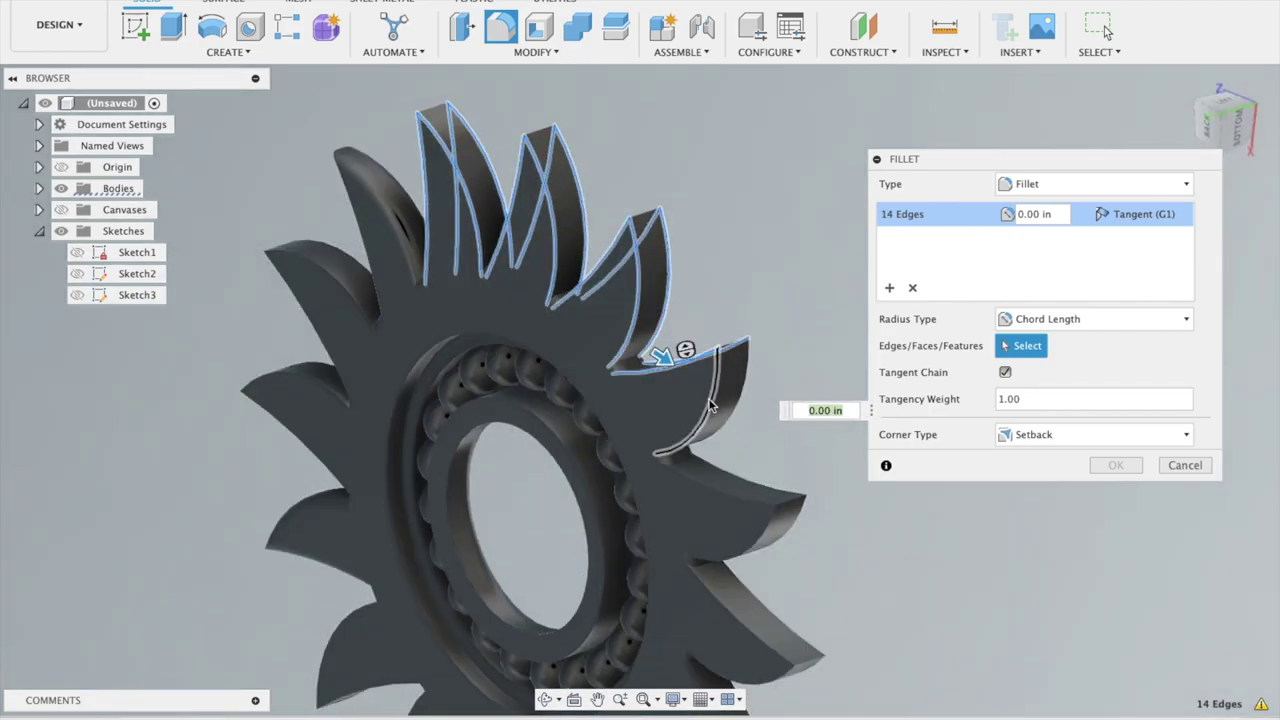
click(711, 397)
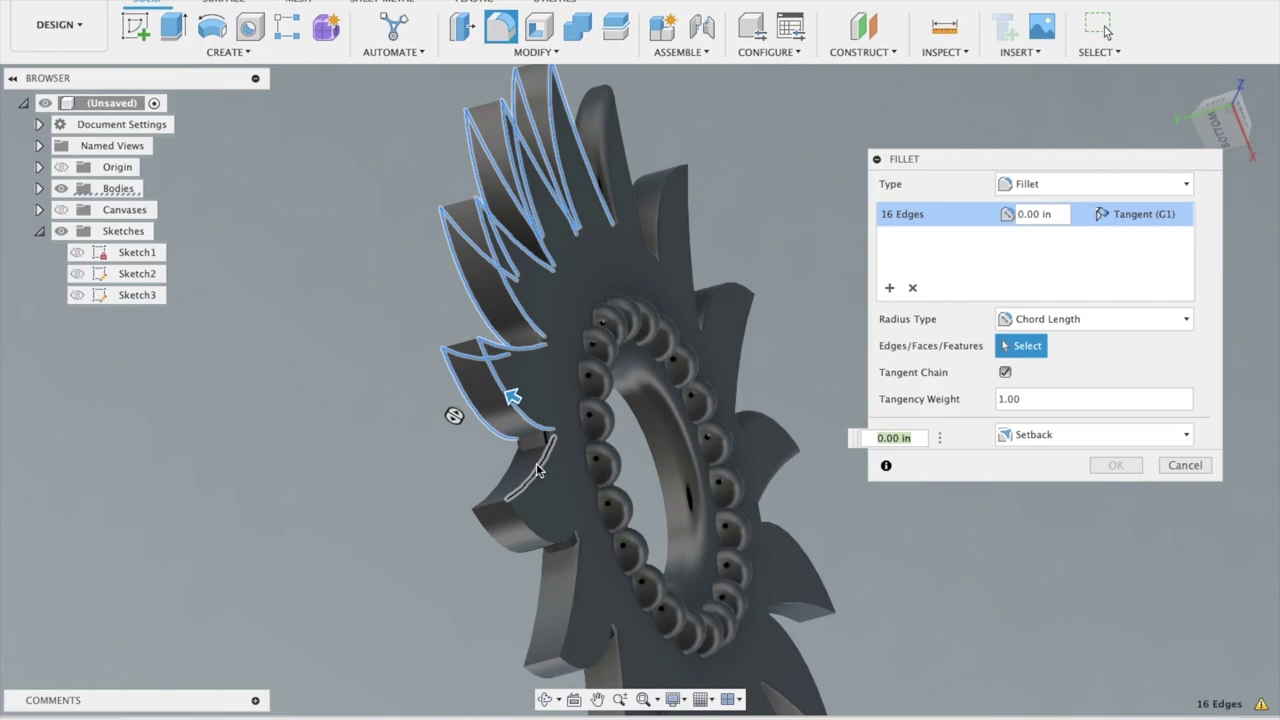
click(537, 466)
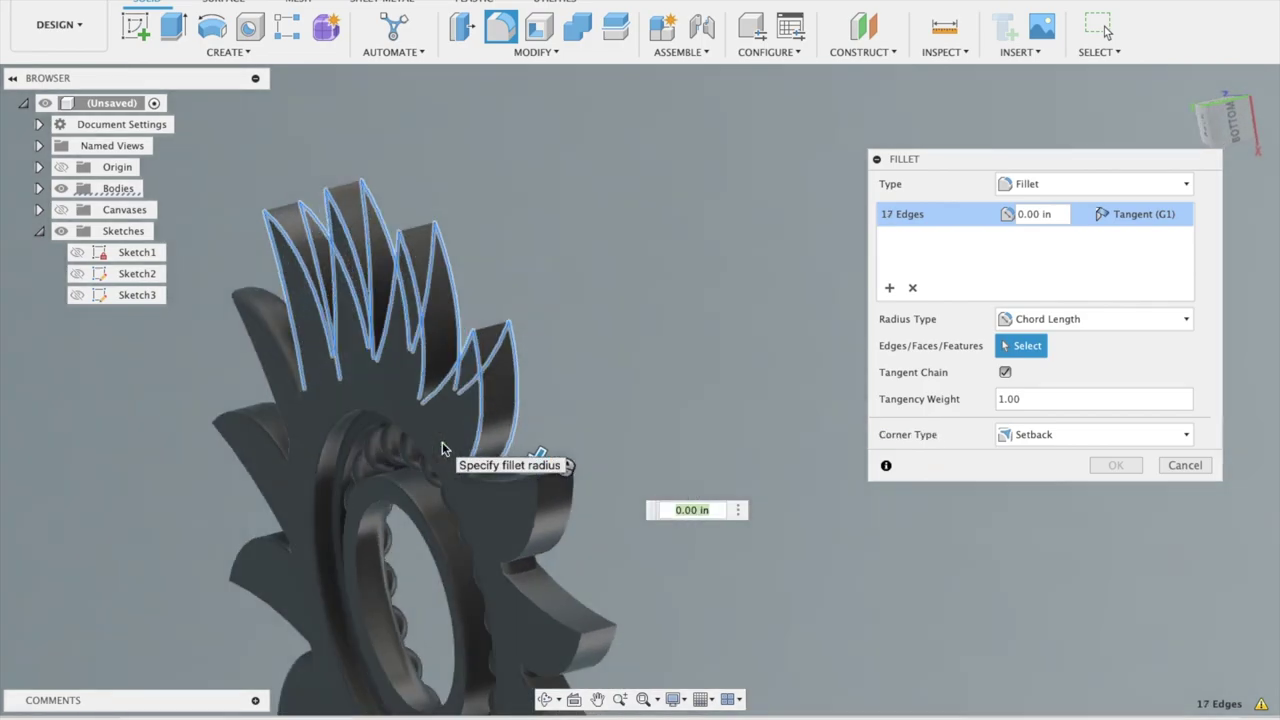
click(505, 486)
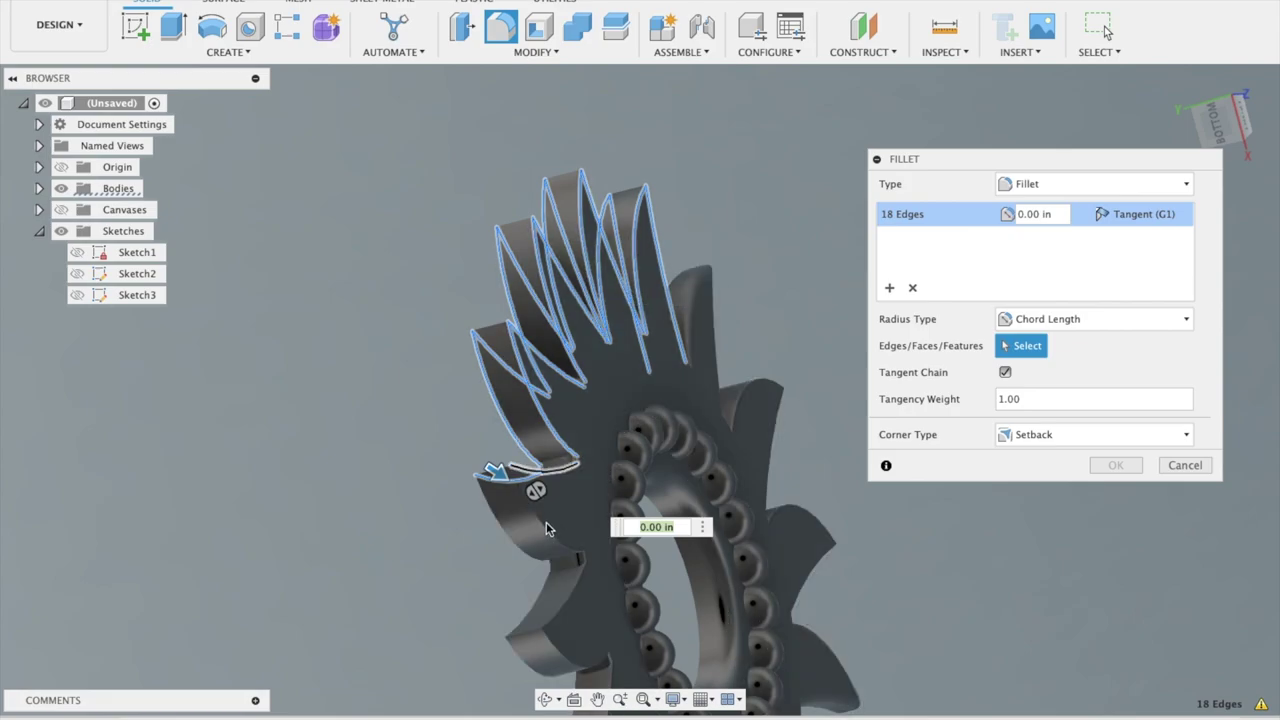
click(529, 490)
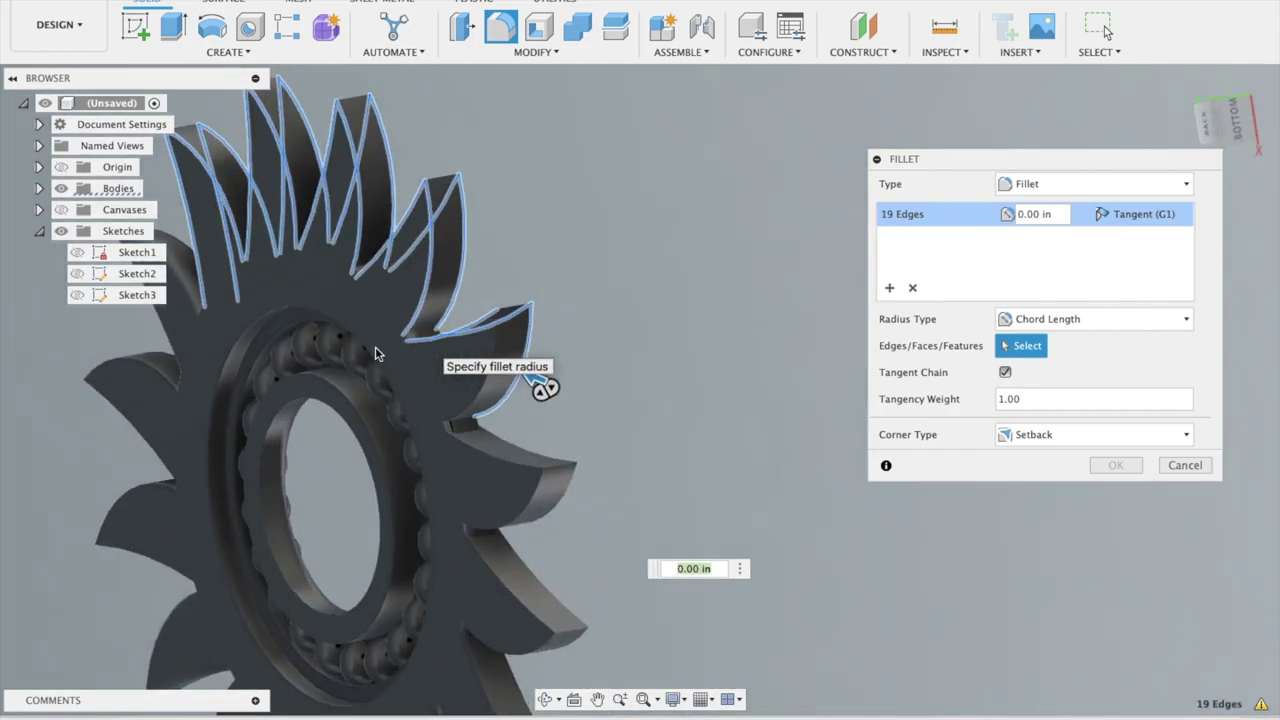
Keep adding blade edges until the selection shows 30 edges
click(484, 375)
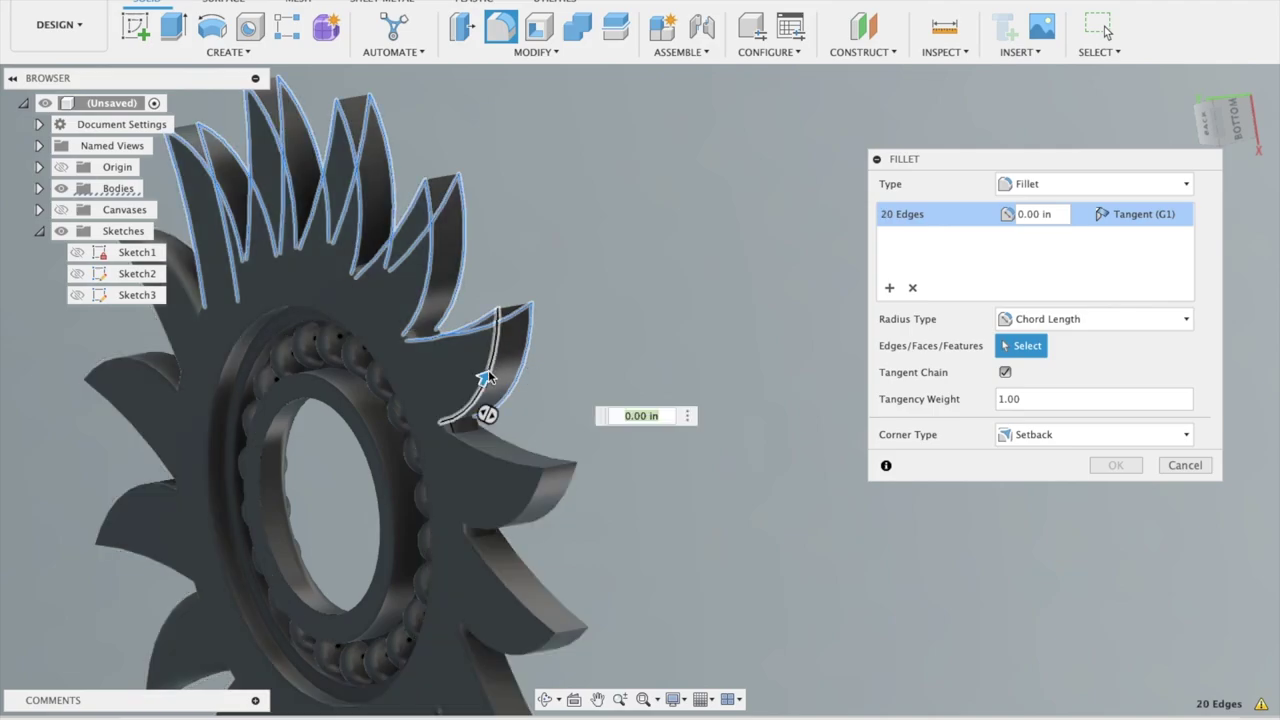
click(501, 460)
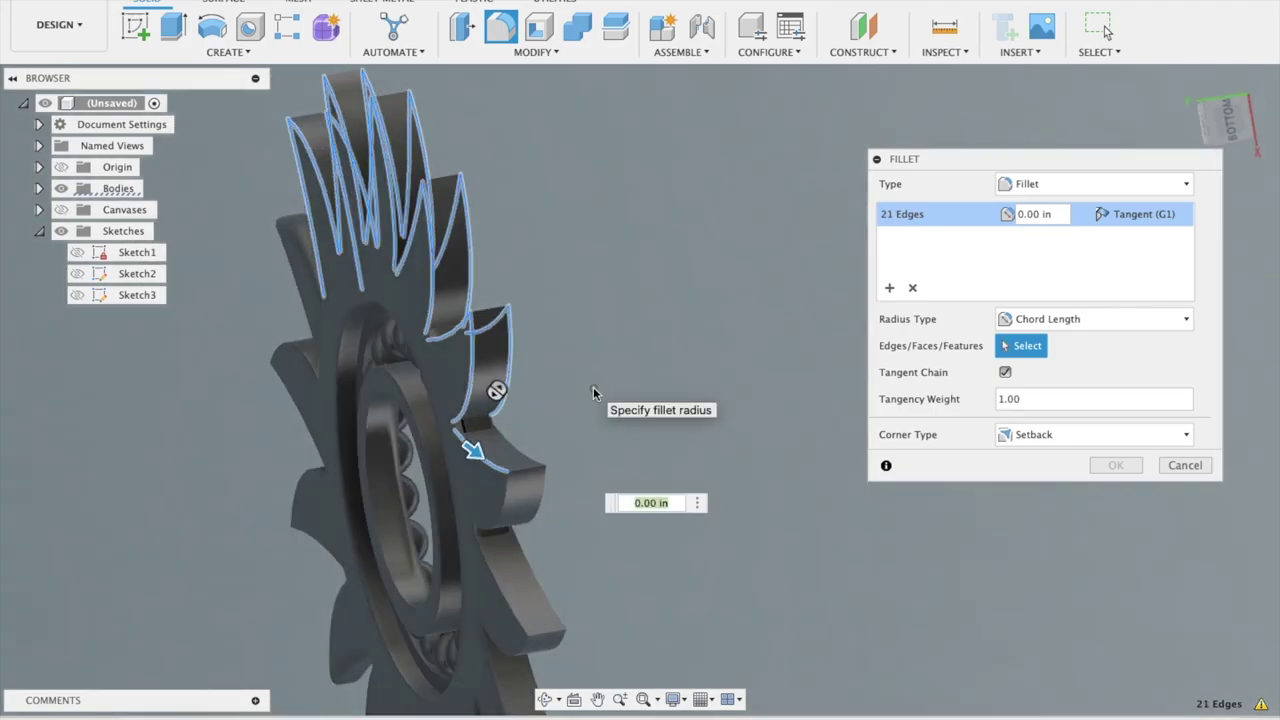
click(517, 455)
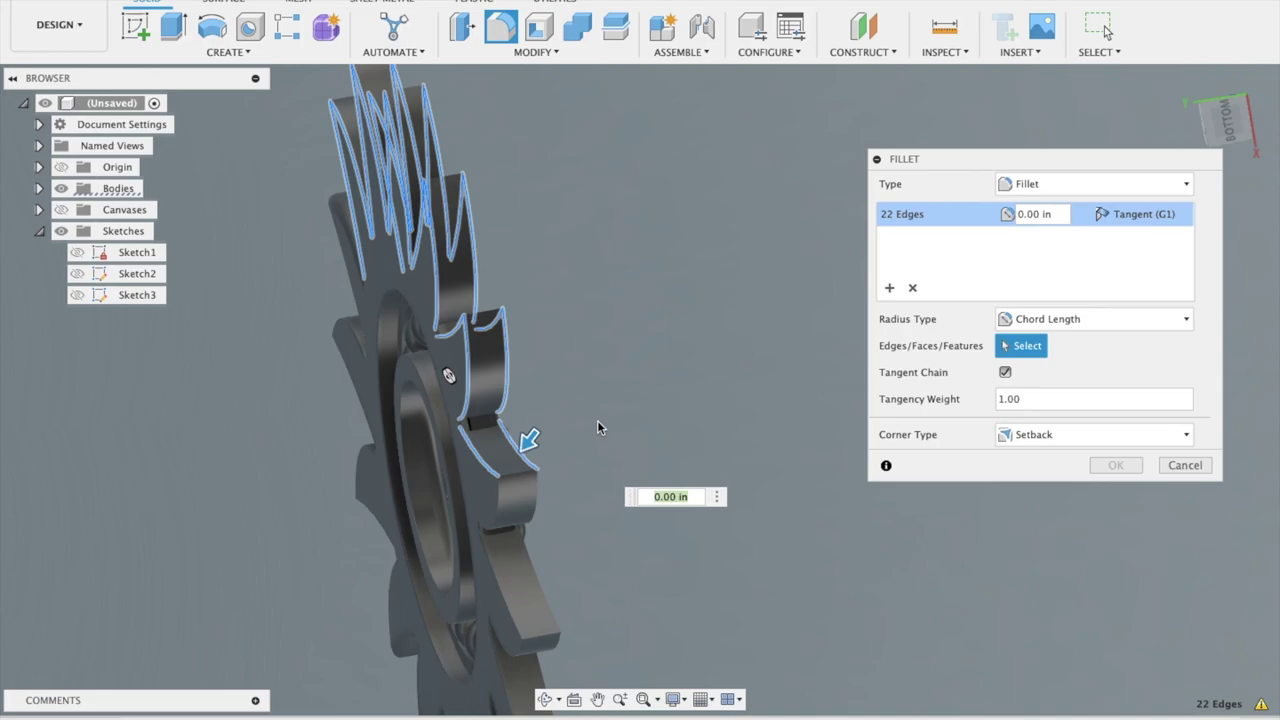
click(534, 486)
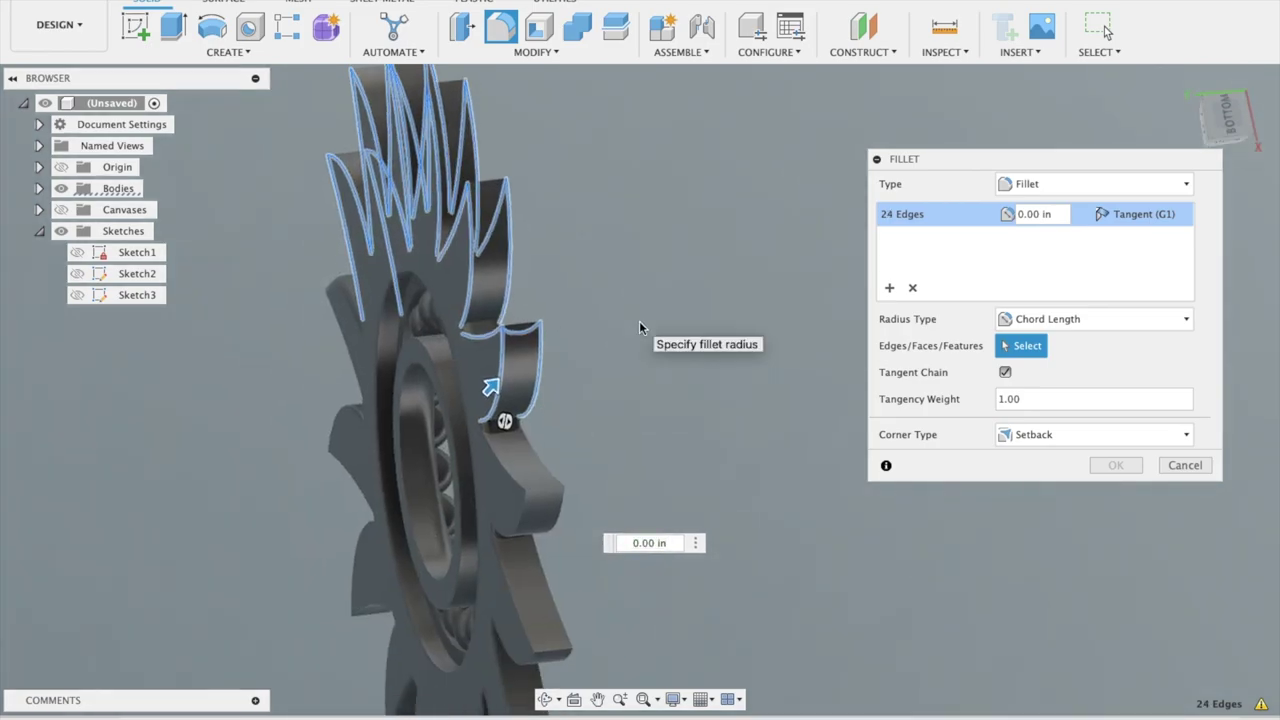
click(502, 469)
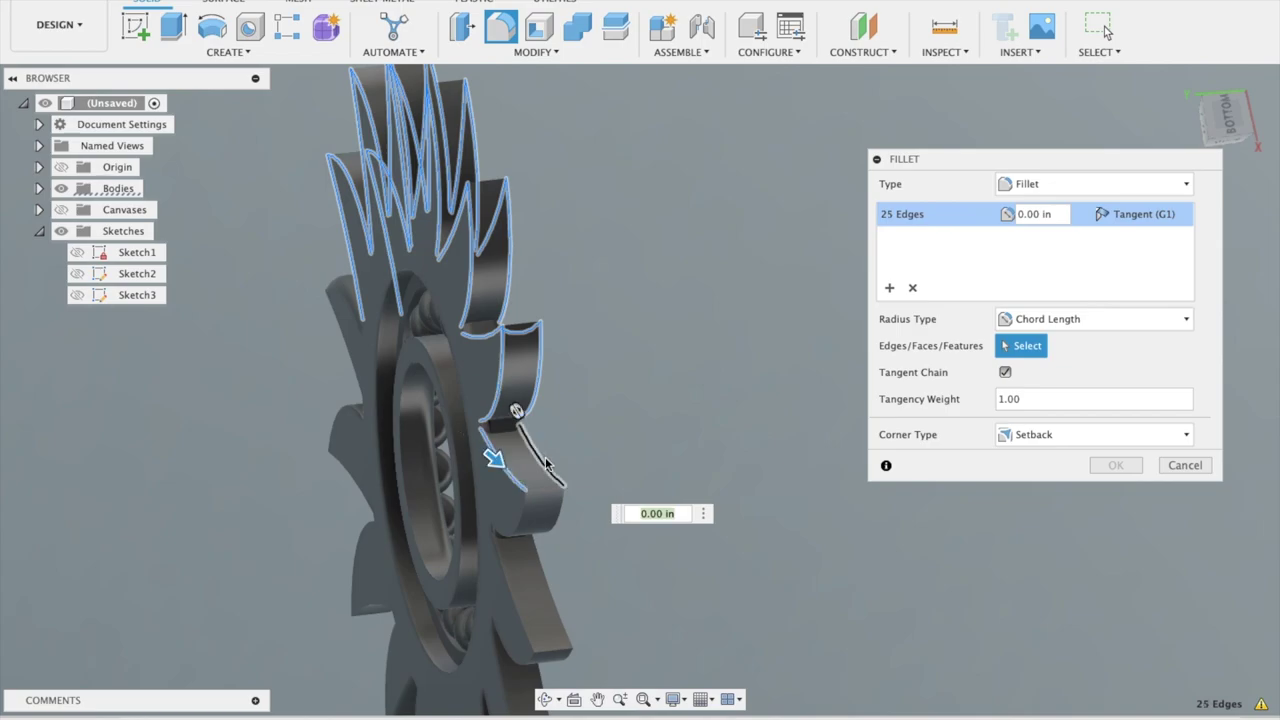
click(548, 466)
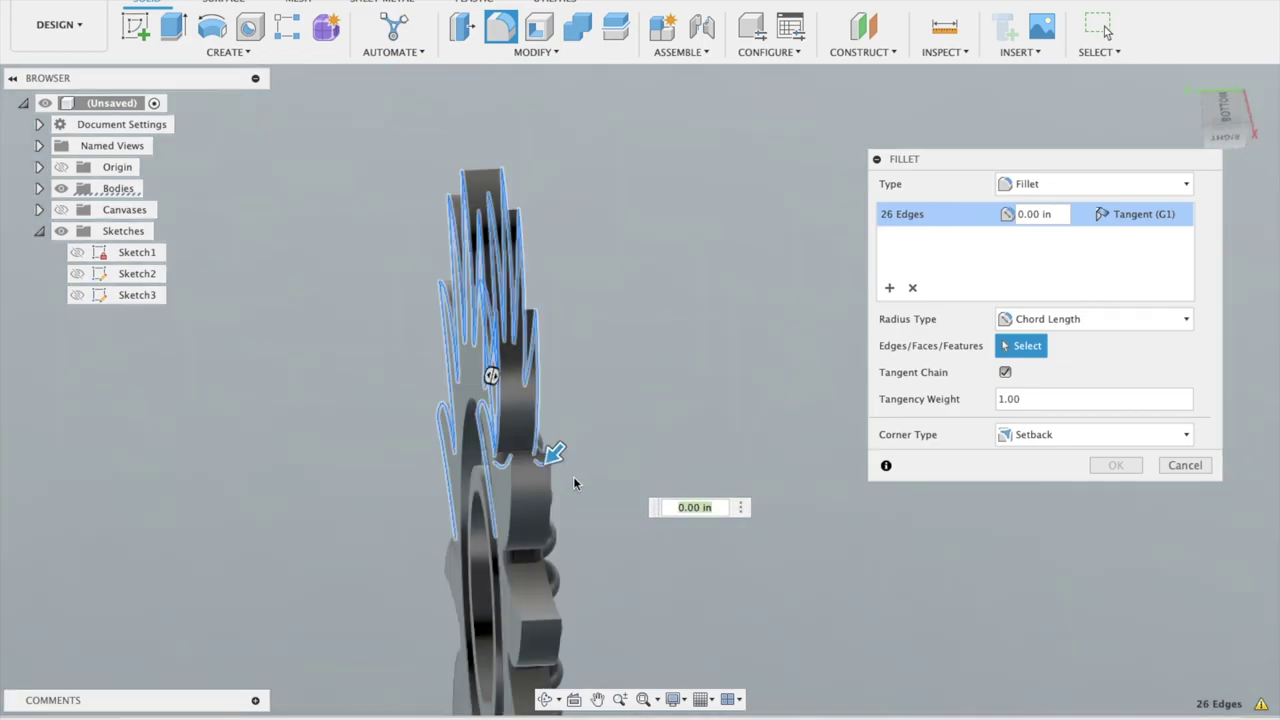
click(551, 495)
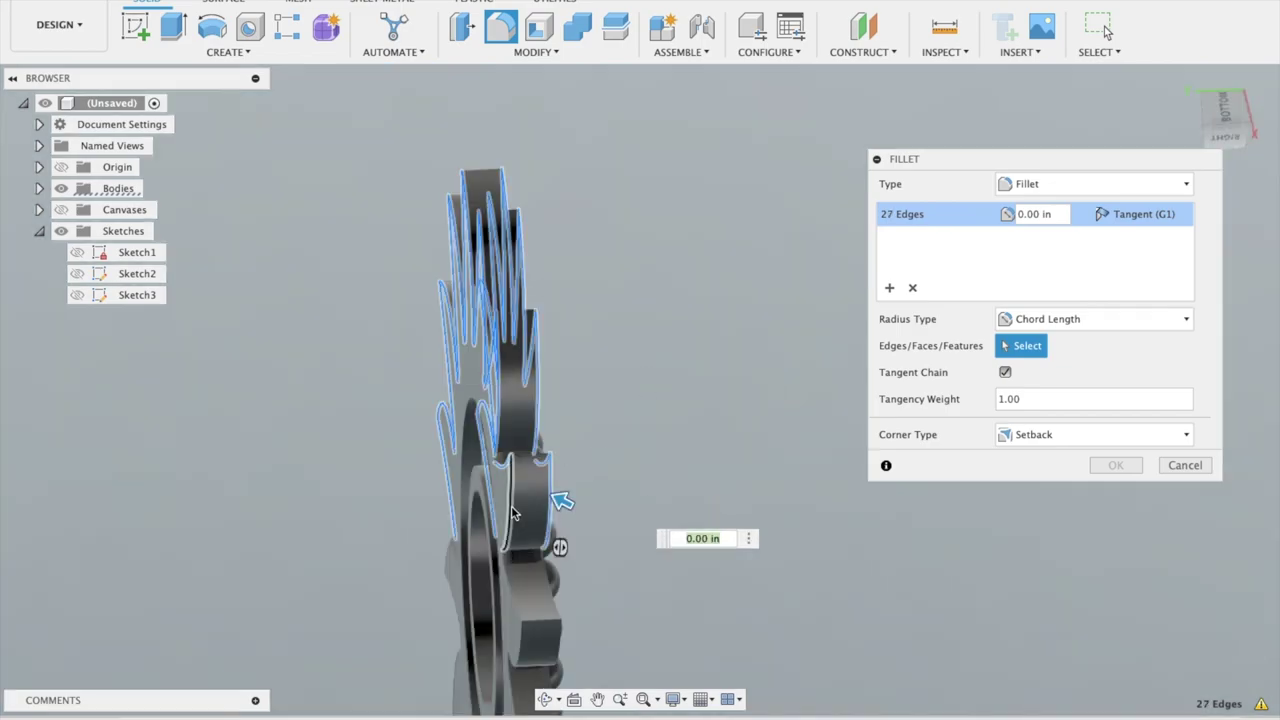
click(543, 530)
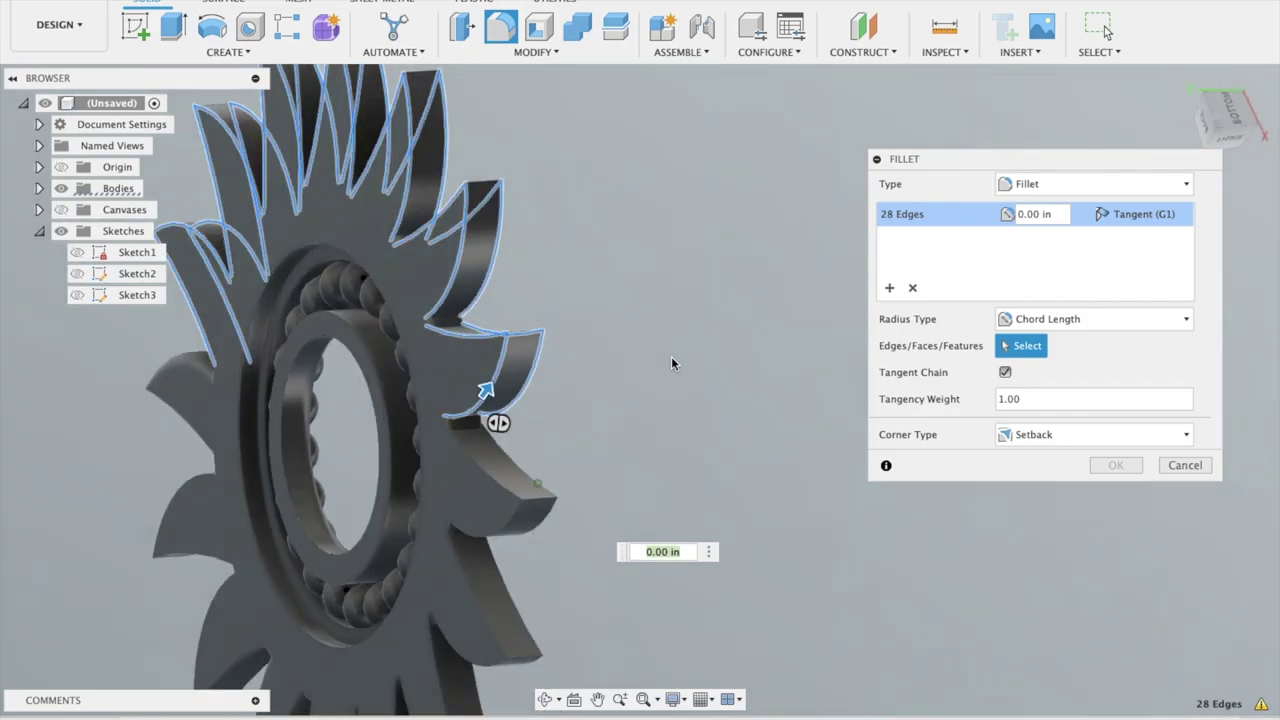
click(489, 481)
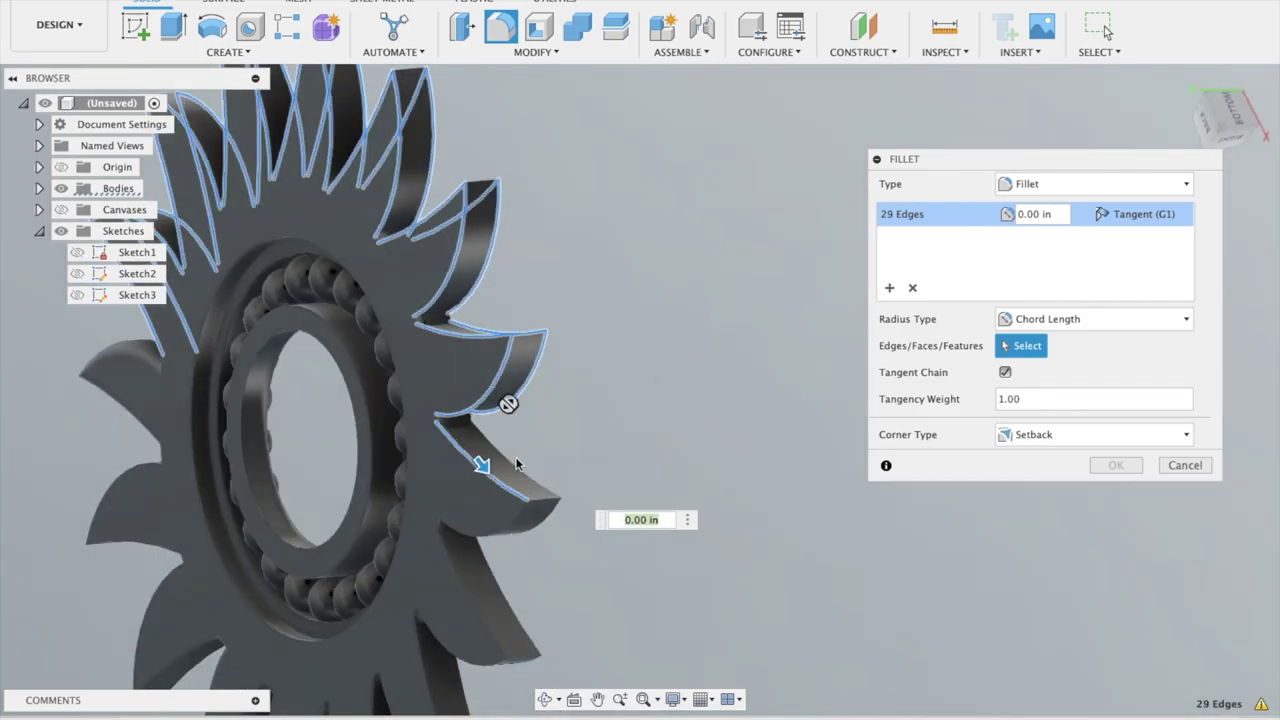
click(516, 469)
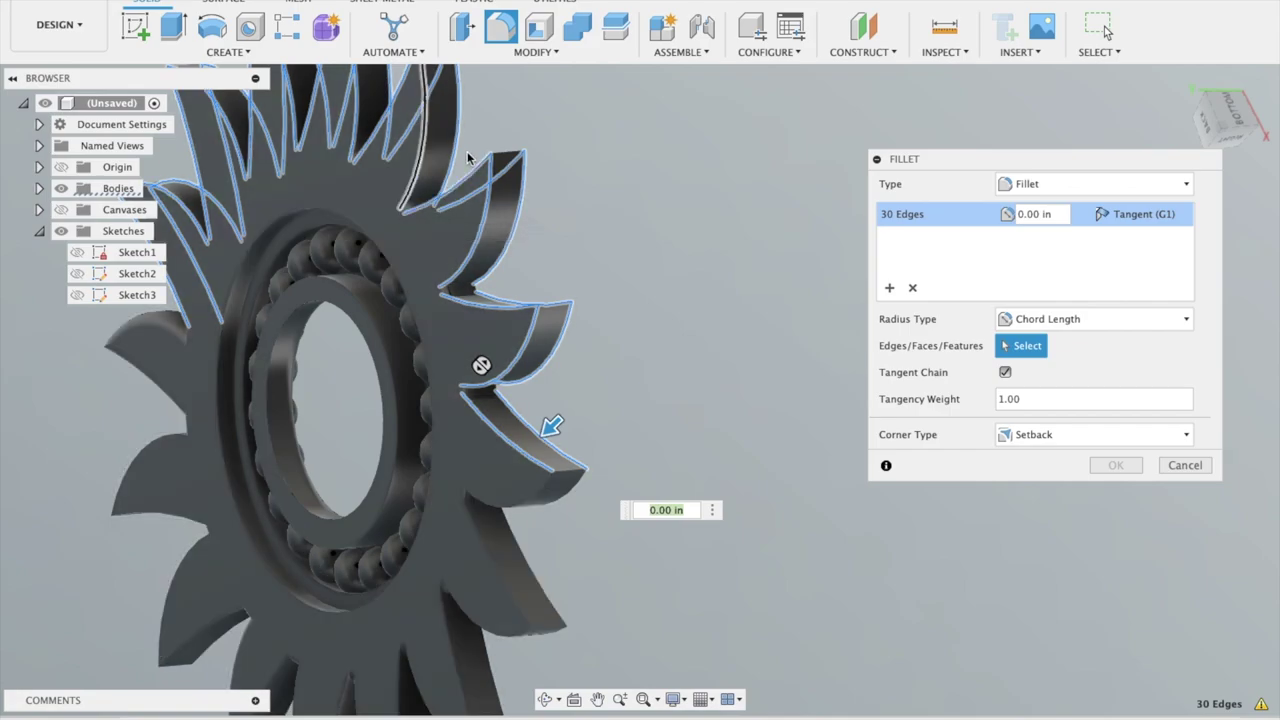
Orbit around the wheel and add lower curved and side tooth edges to the fillet
scroll(465, 160, up, 2)
scroll(465, 160, up, 2)
scroll(462, 170, up, 2)
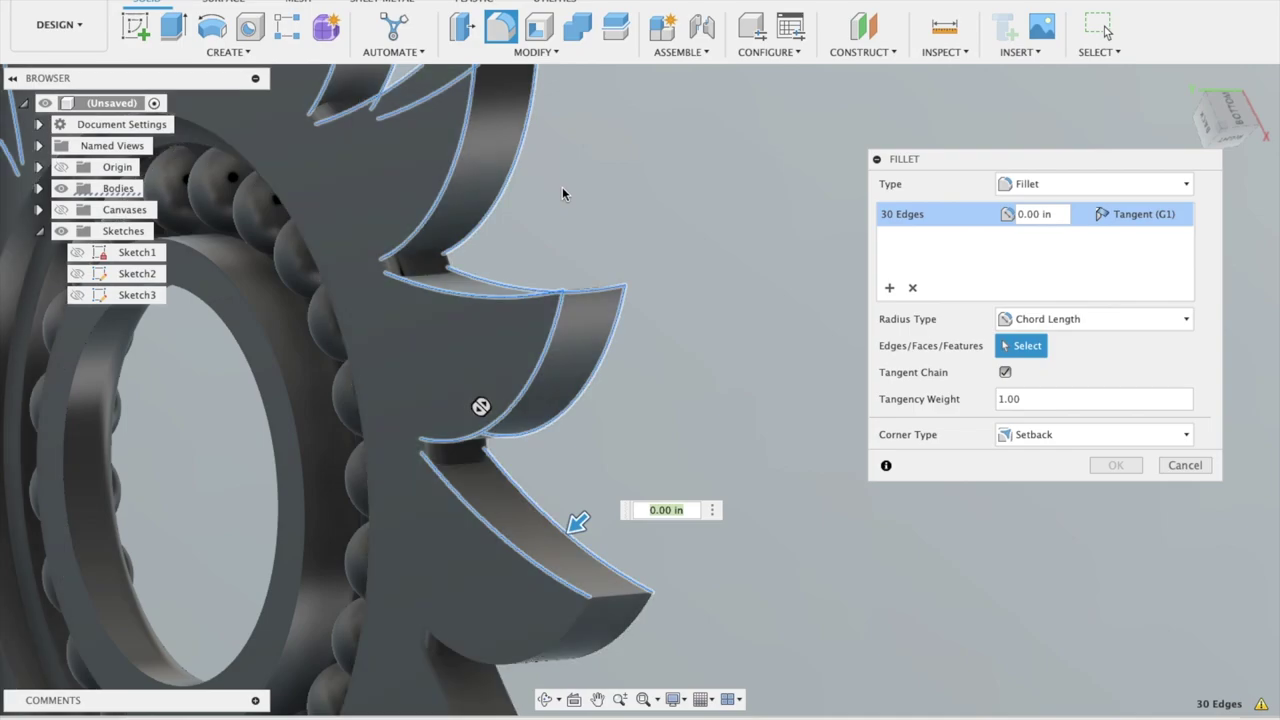
scroll(562, 188, down, 2)
scroll(562, 188, down, 2)
shift+scroll(562, 190, down, 2)
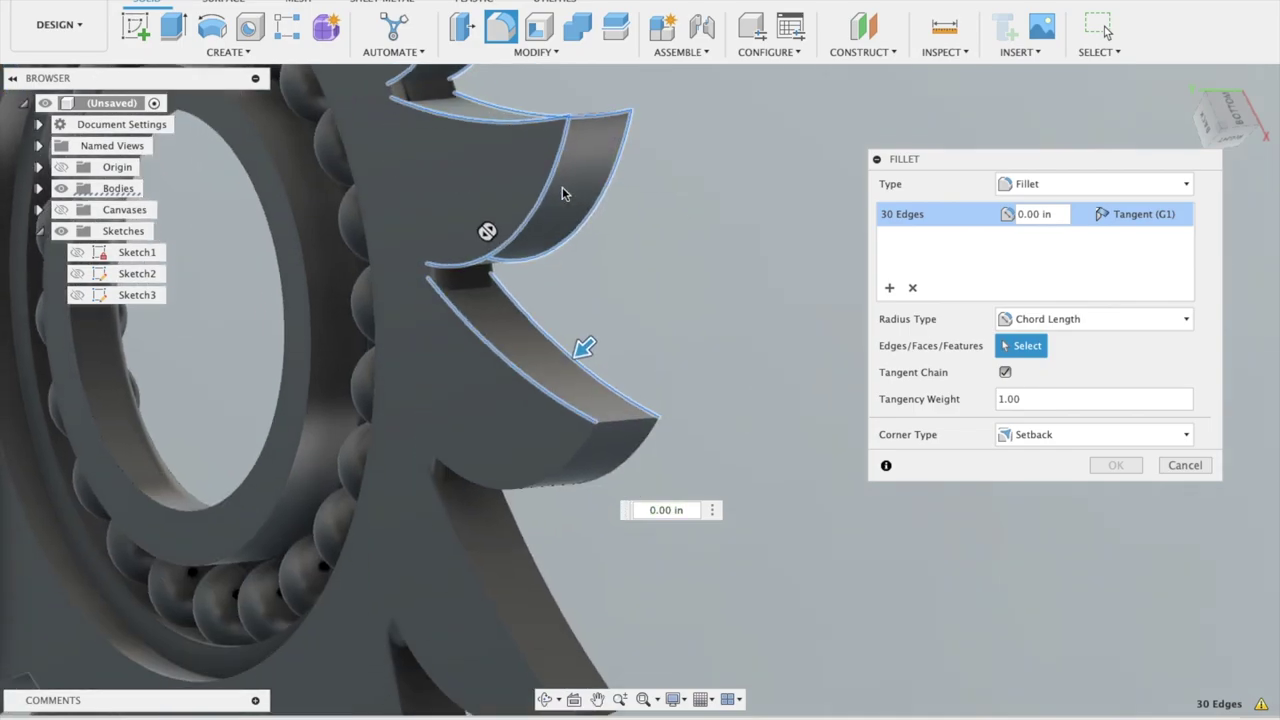
shift+scroll(562, 190, down, 3)
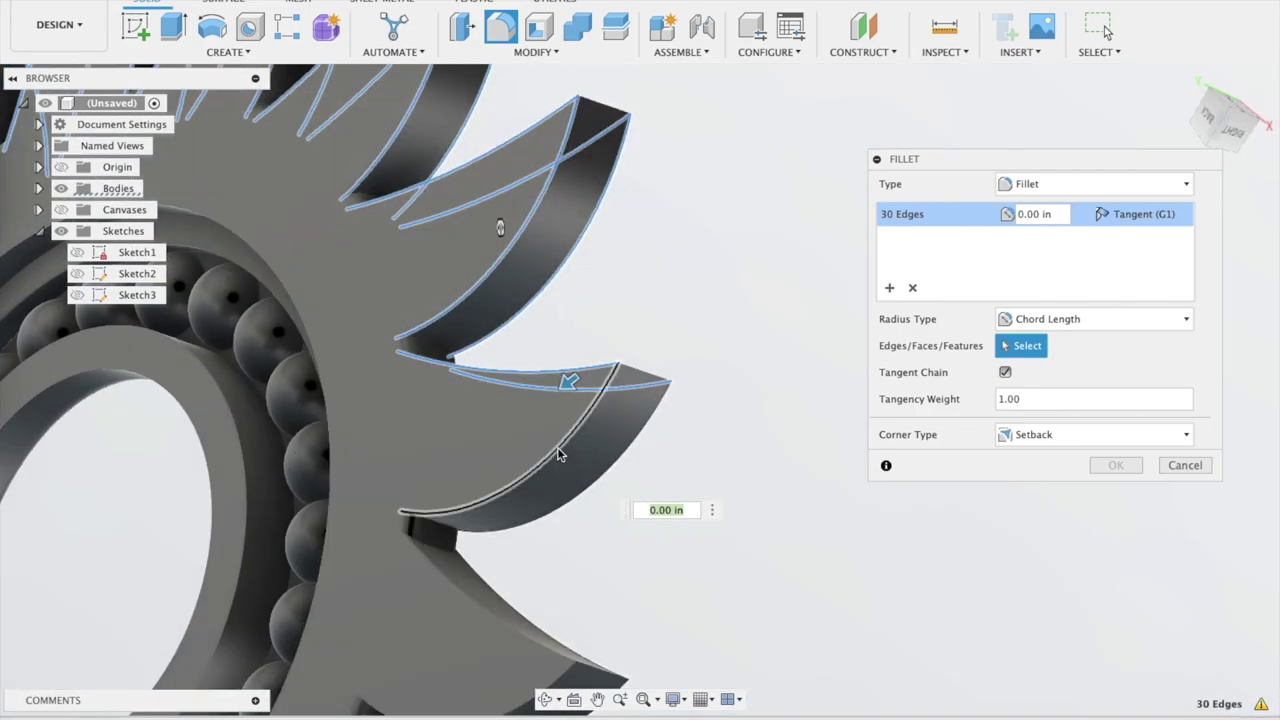
click(558, 452)
click(609, 468)
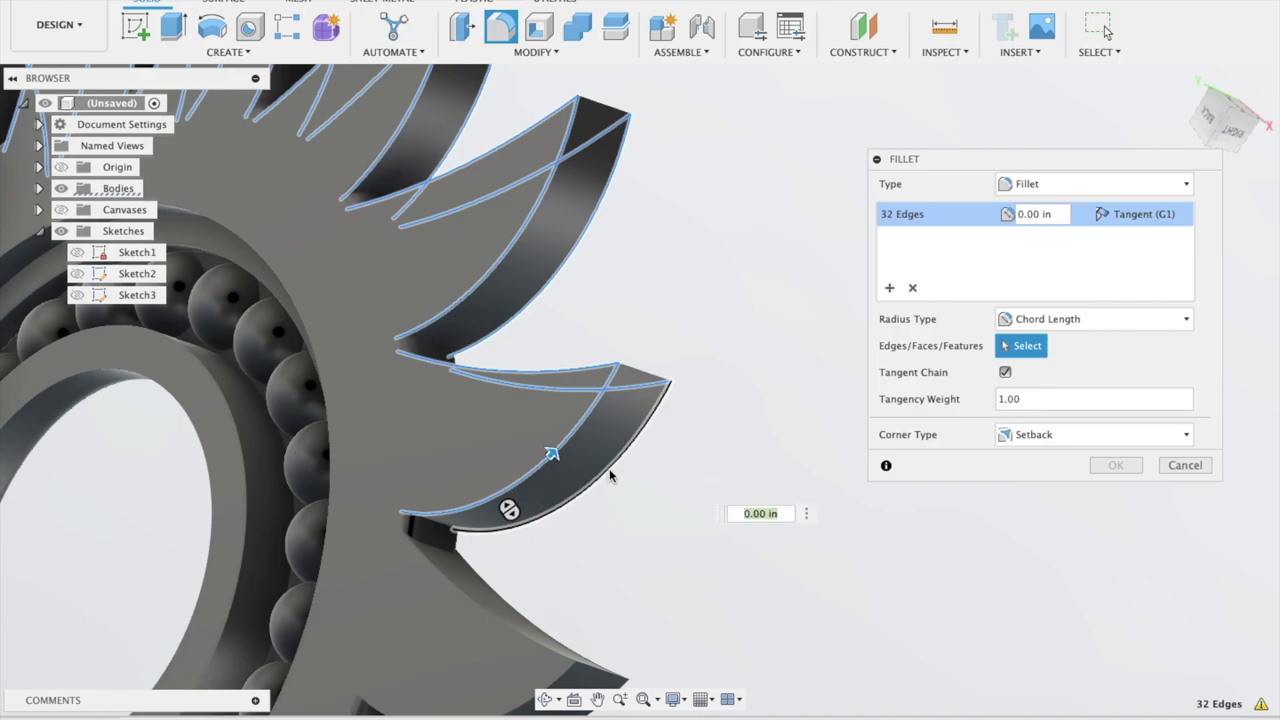
scroll(609, 468, down, 2)
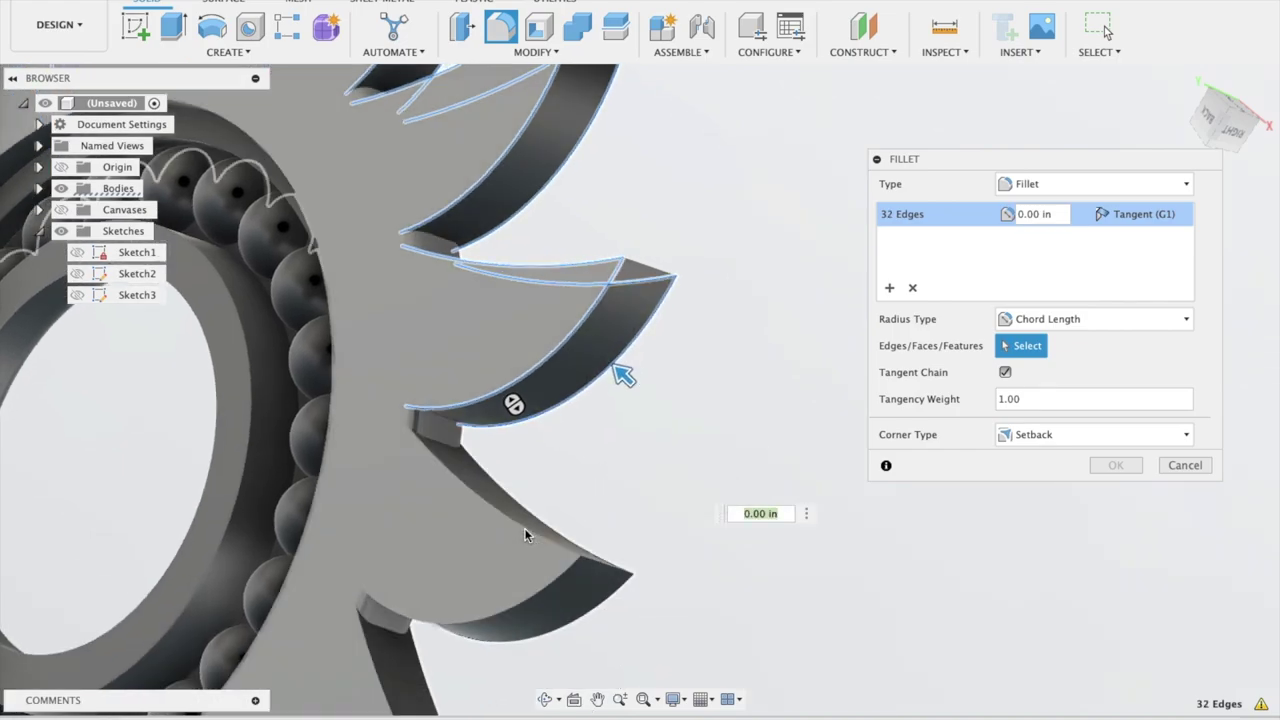
click(523, 530)
shift+middle_drag(610, 487, 628, 533)
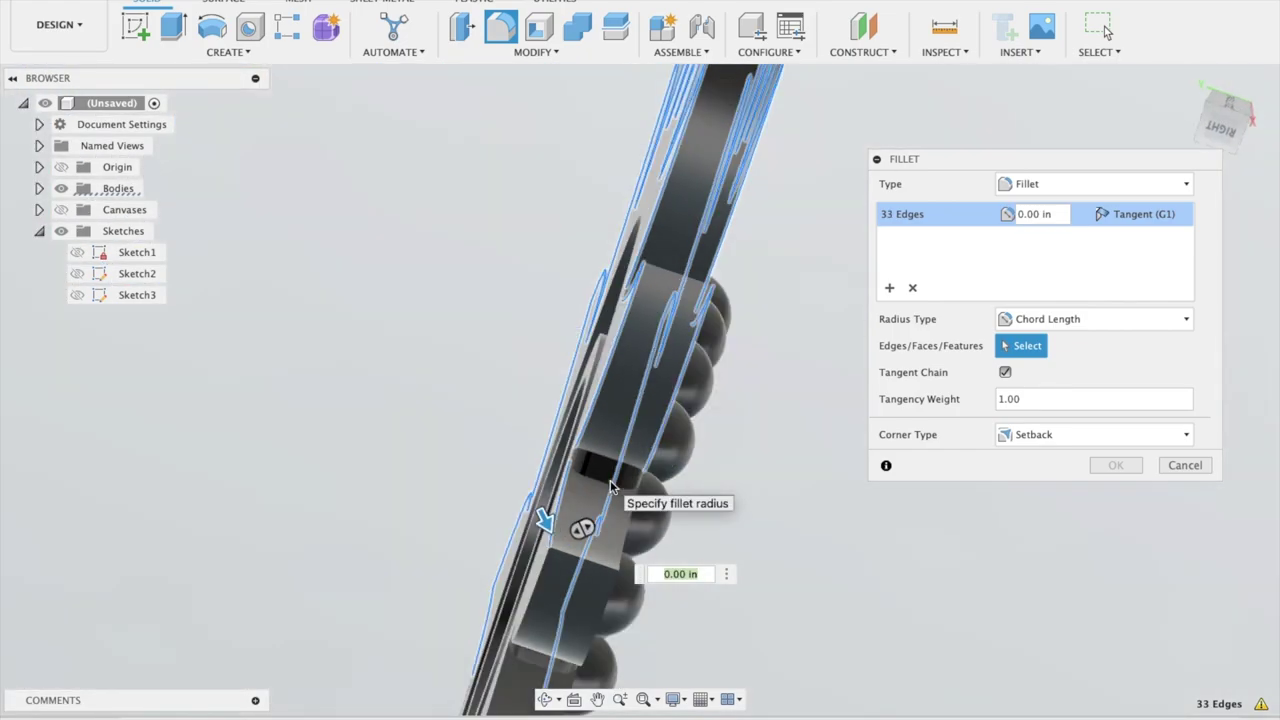
click(627, 533)
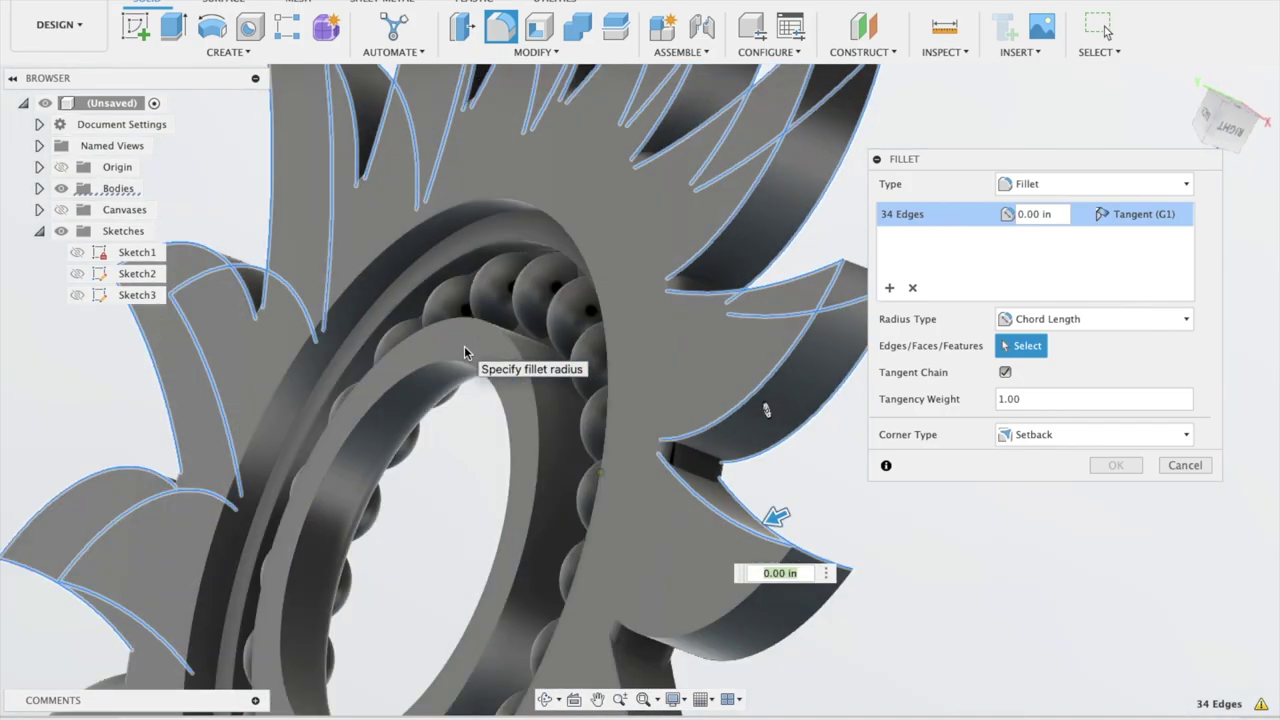
shift+middle_drag(464, 346, 578, 453)
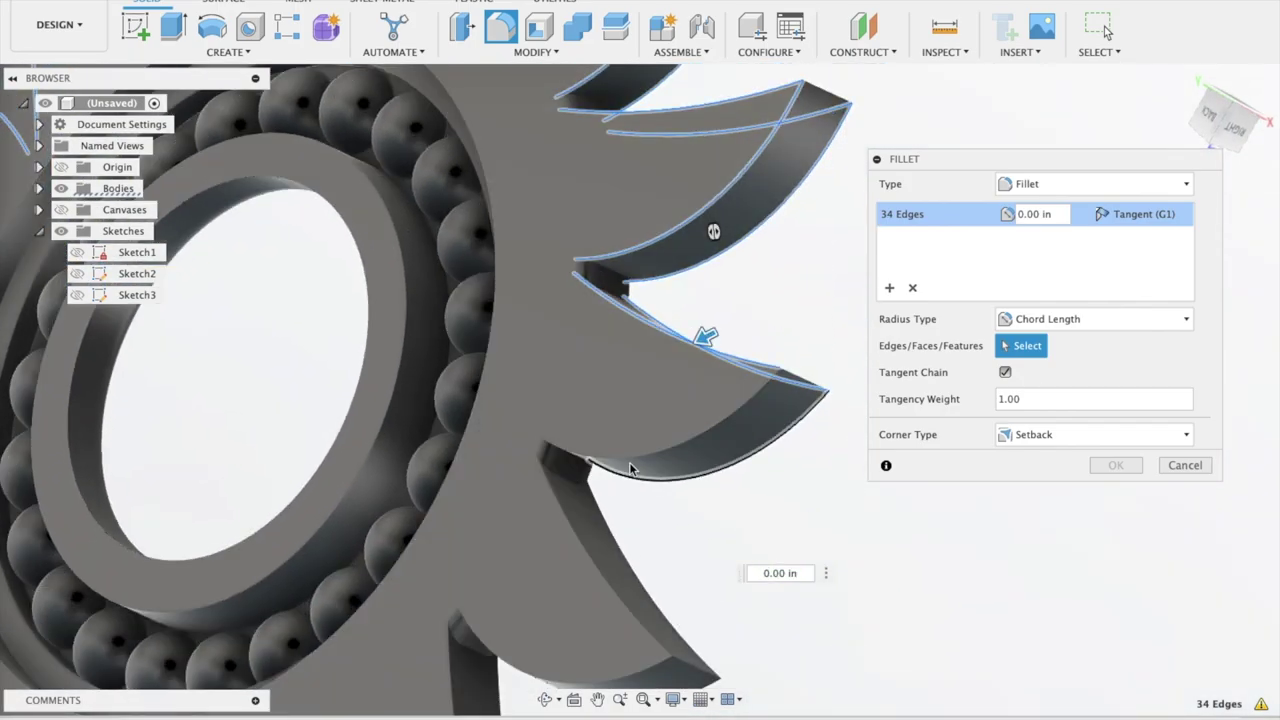
click(634, 465)
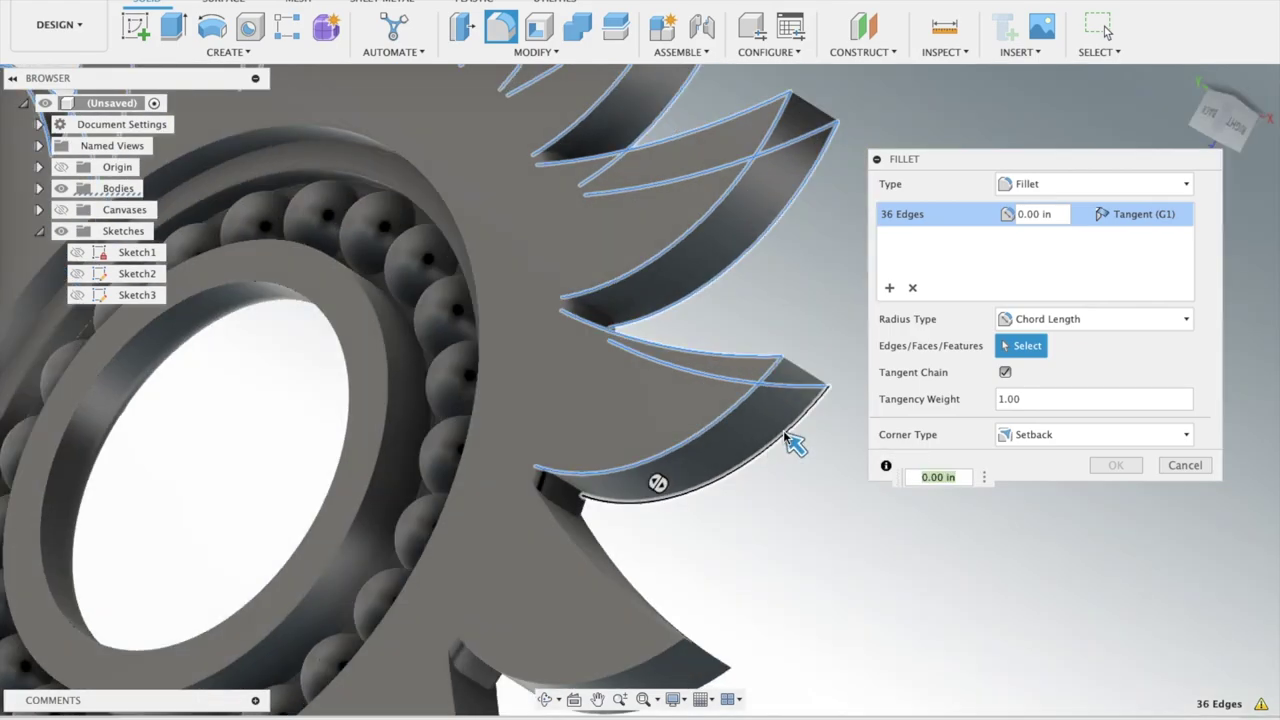
shift+middle_drag(786, 437, 614, 589)
click(614, 589)
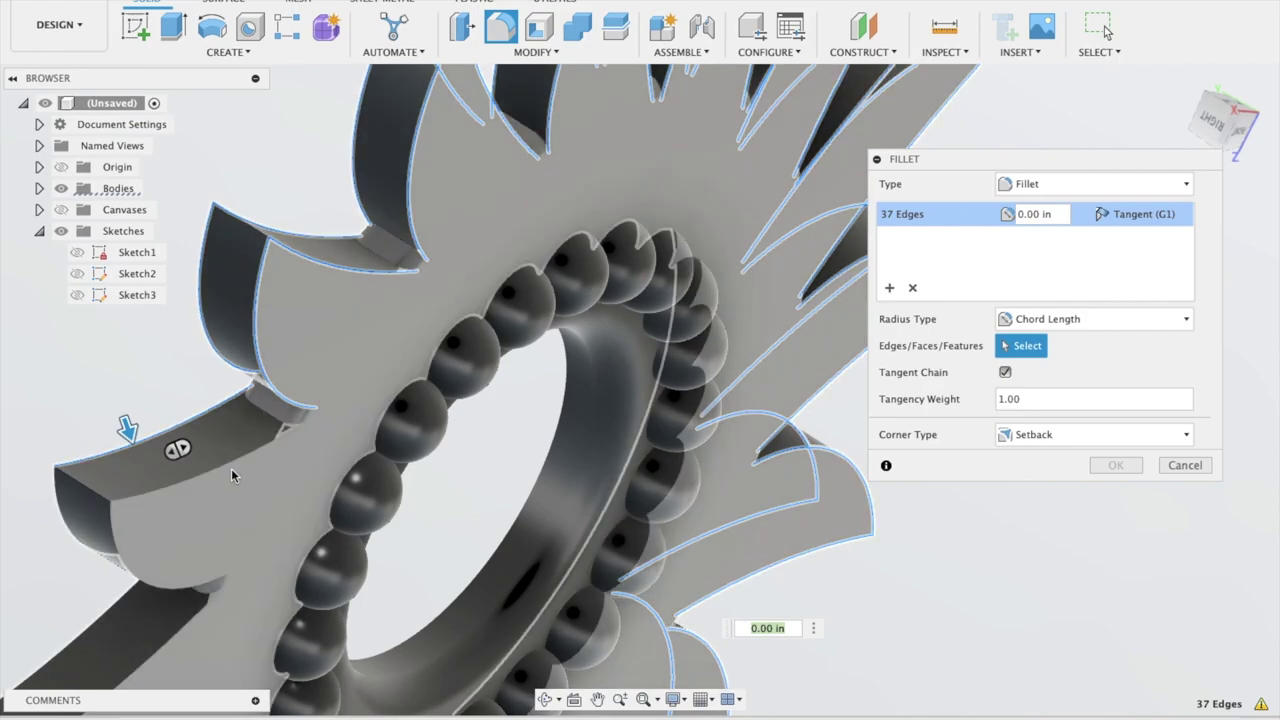
Add the remaining blade and side edges to reach 56 edges, then start editing the radius
click(231, 470)
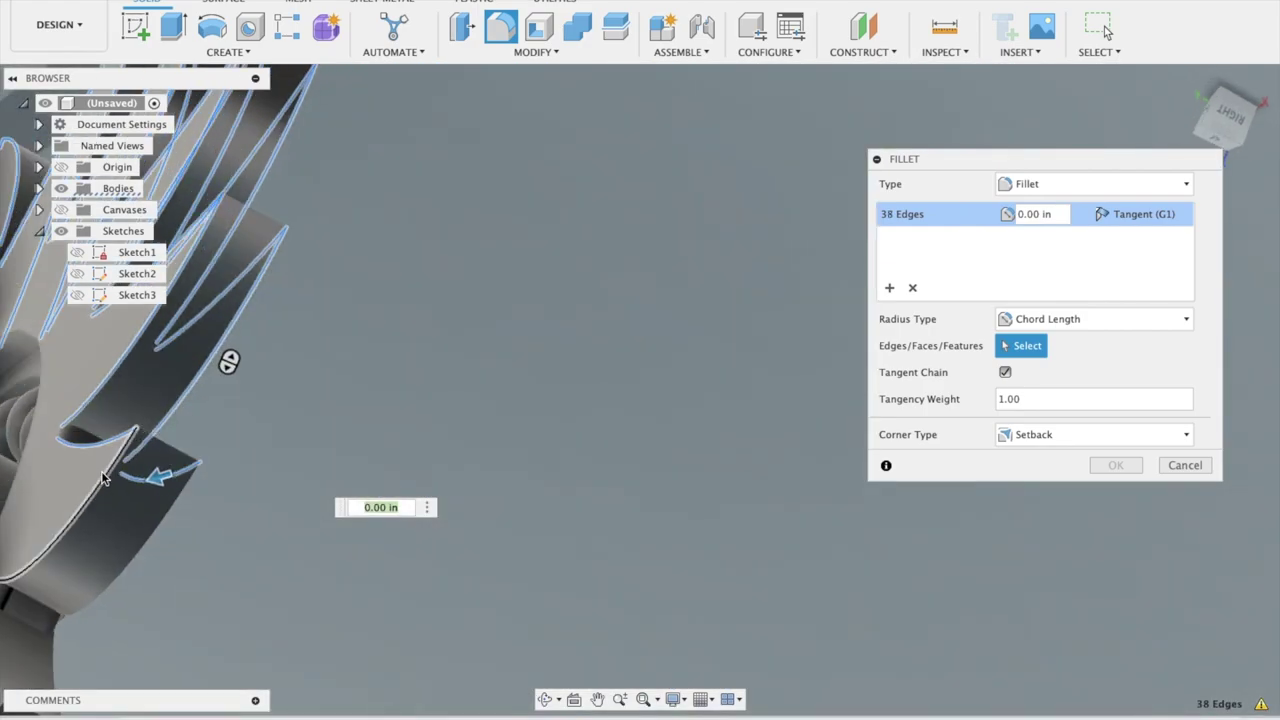
click(103, 478)
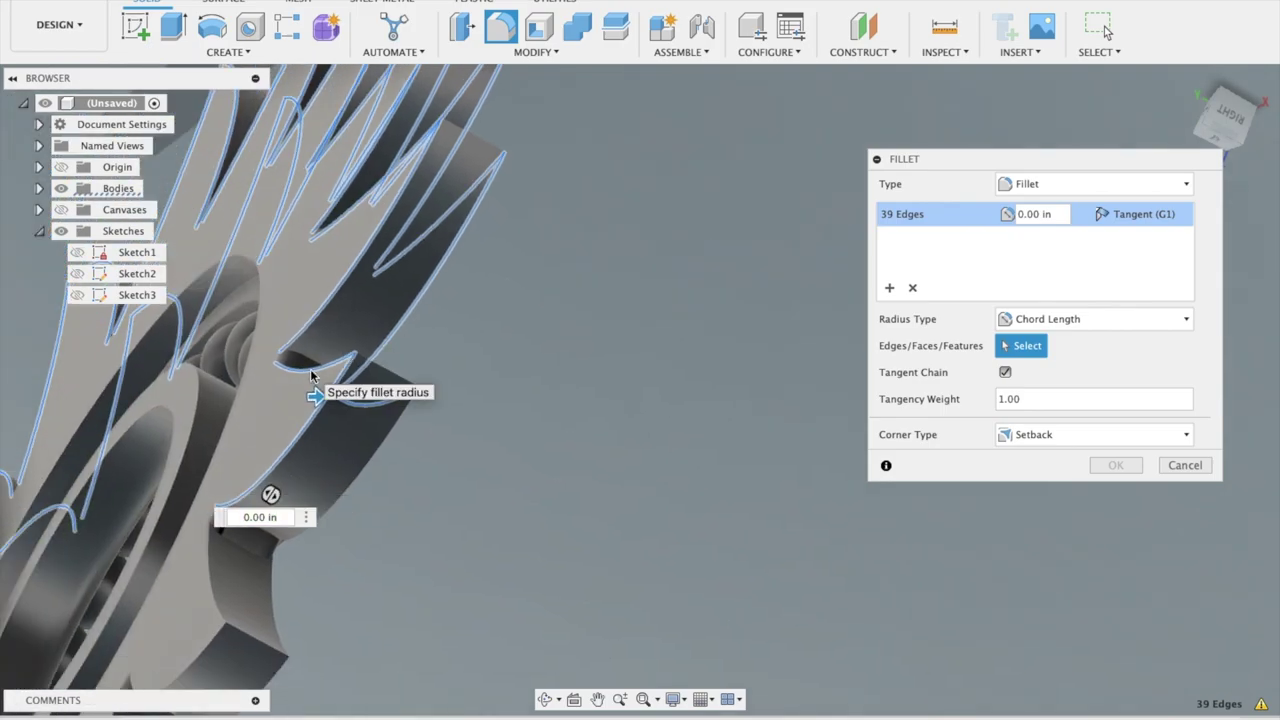
click(394, 427)
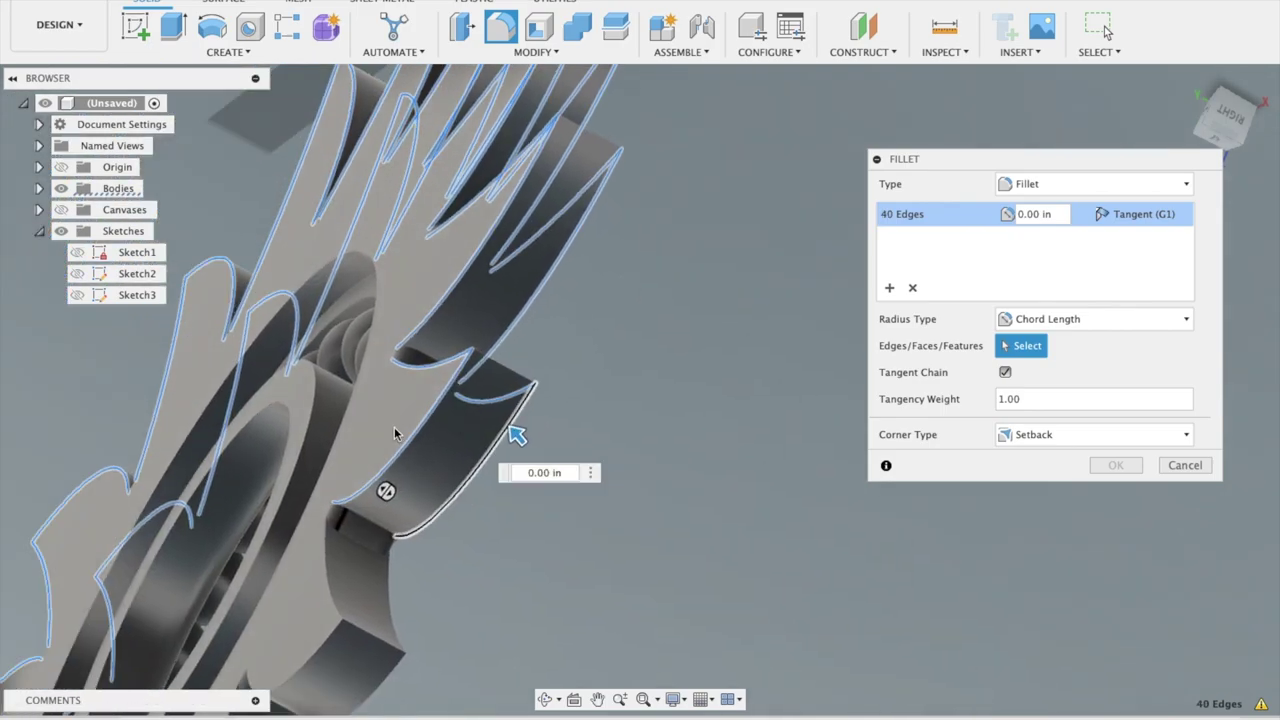
click(336, 560)
click(397, 578)
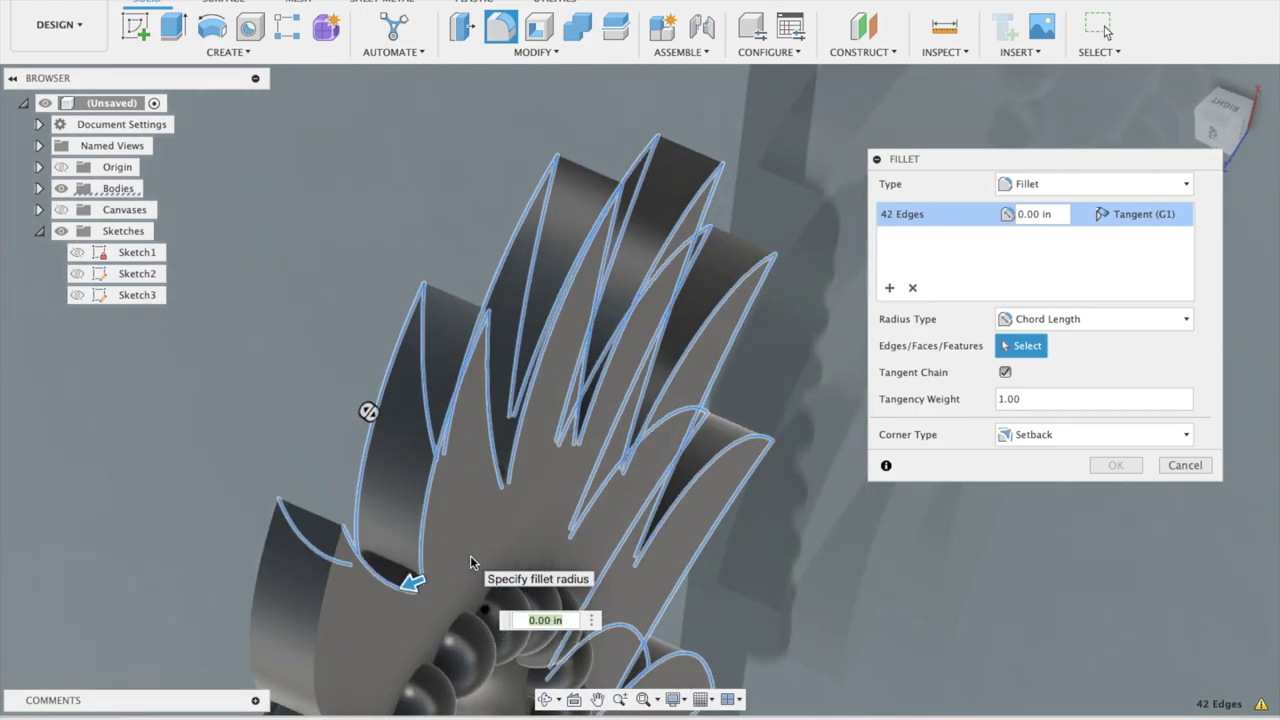
click(324, 565)
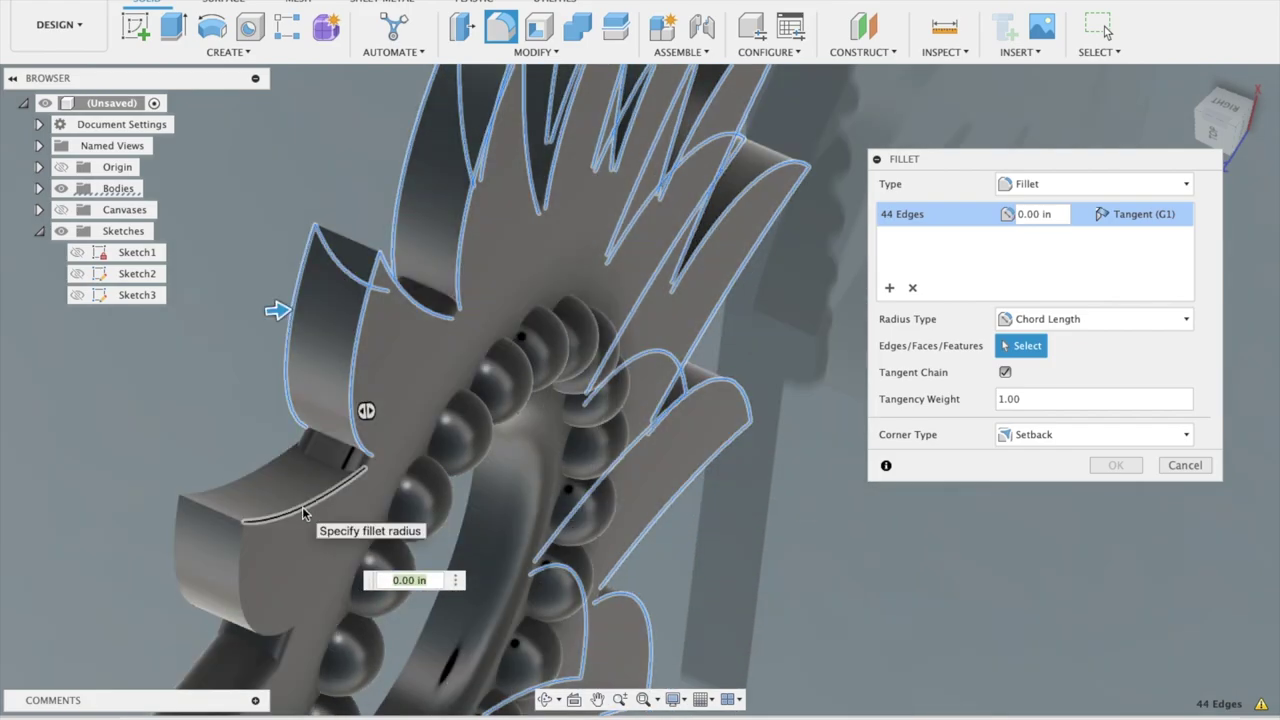
click(305, 508)
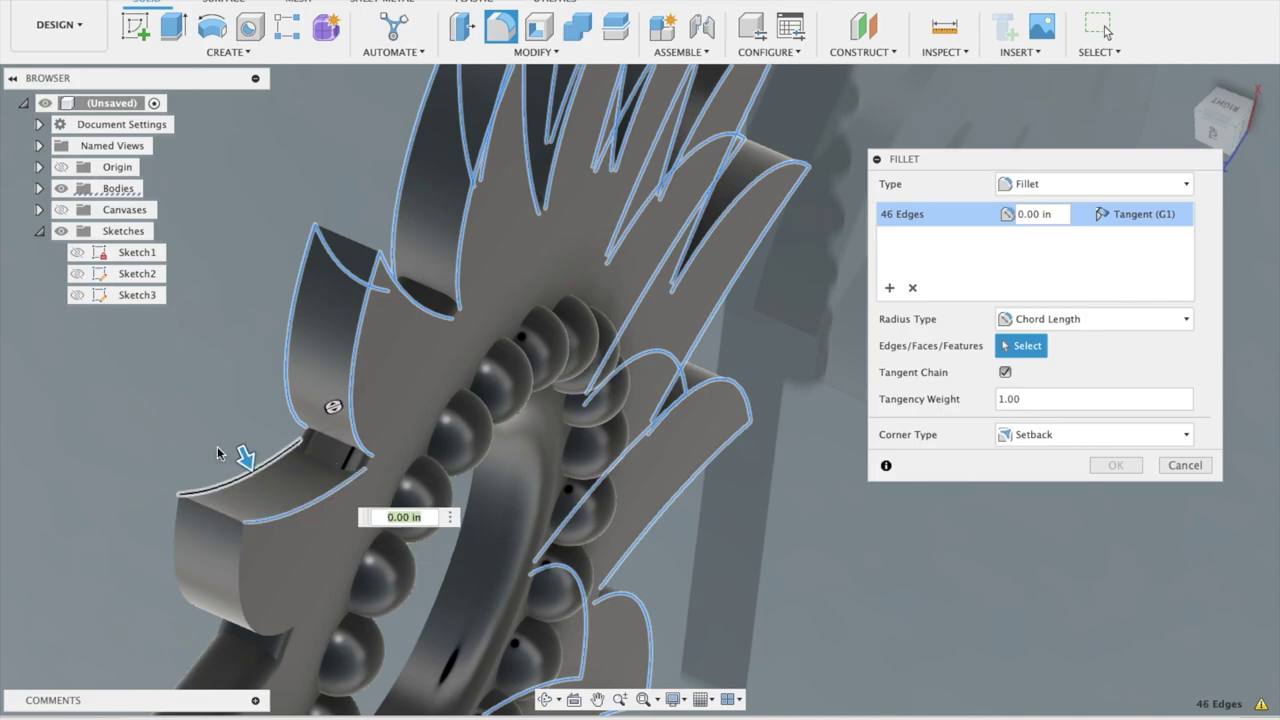
click(245, 458)
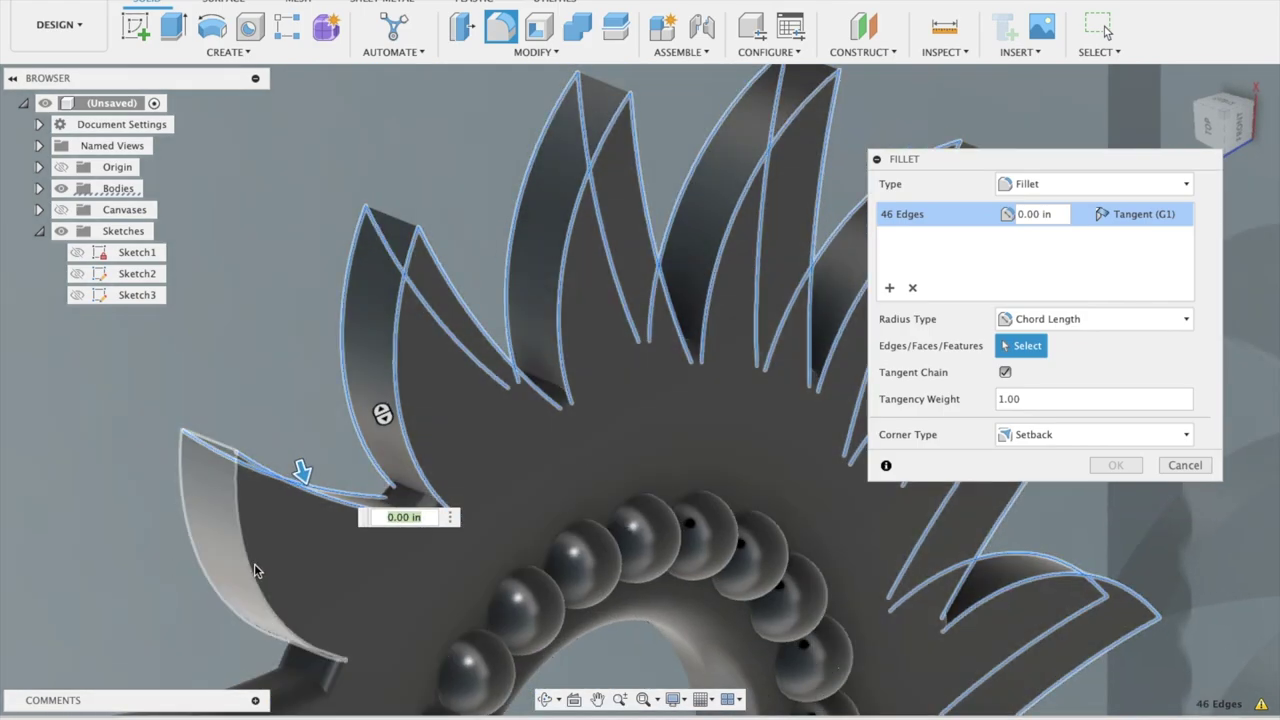
click(252, 563)
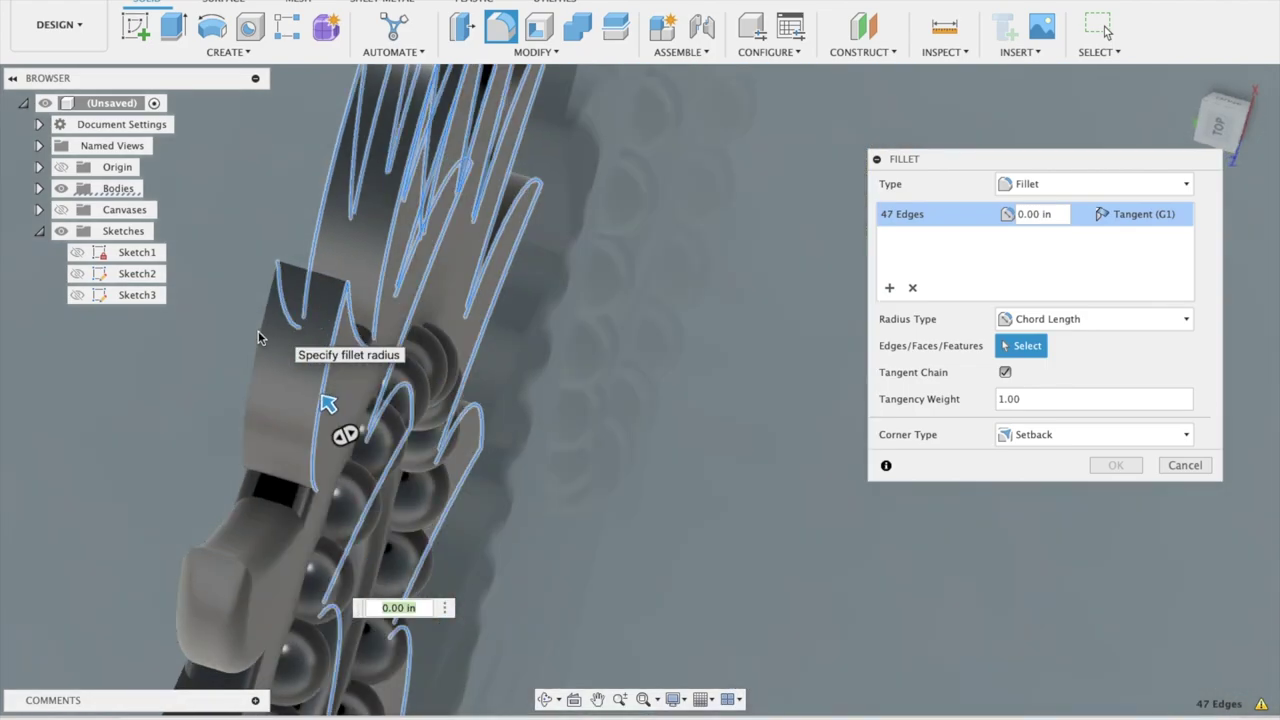
click(255, 331)
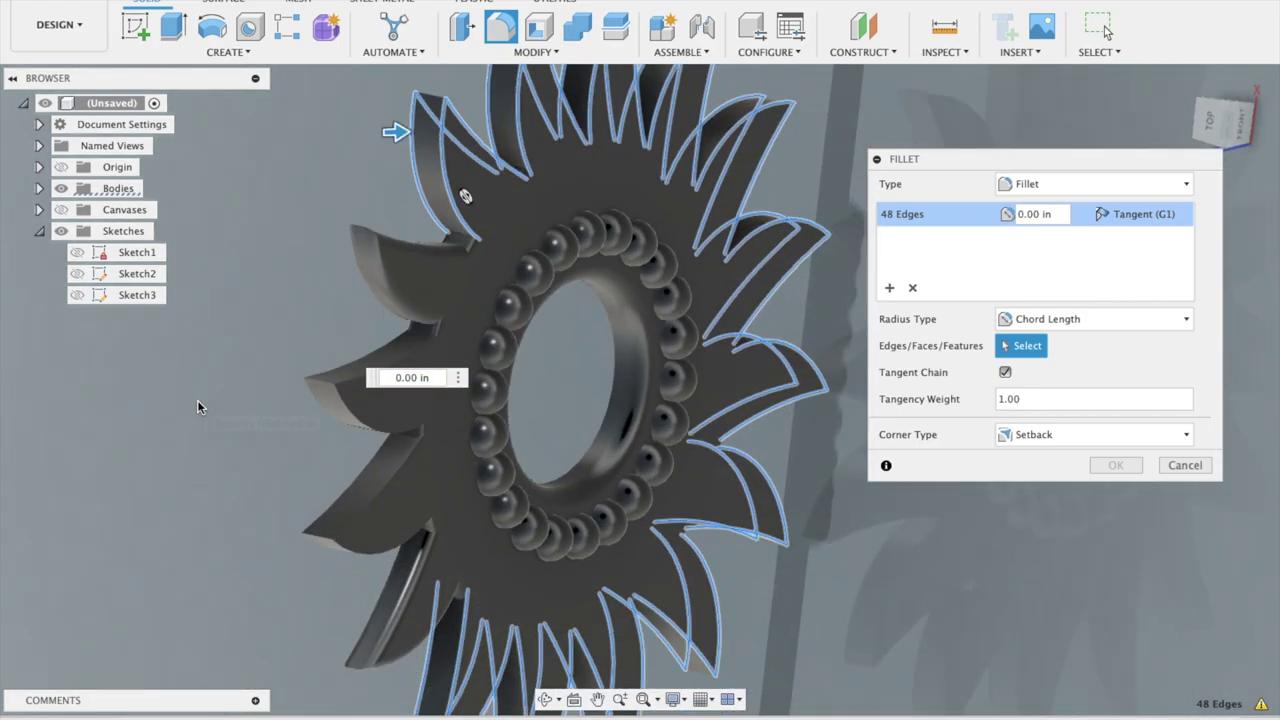
click(388, 346)
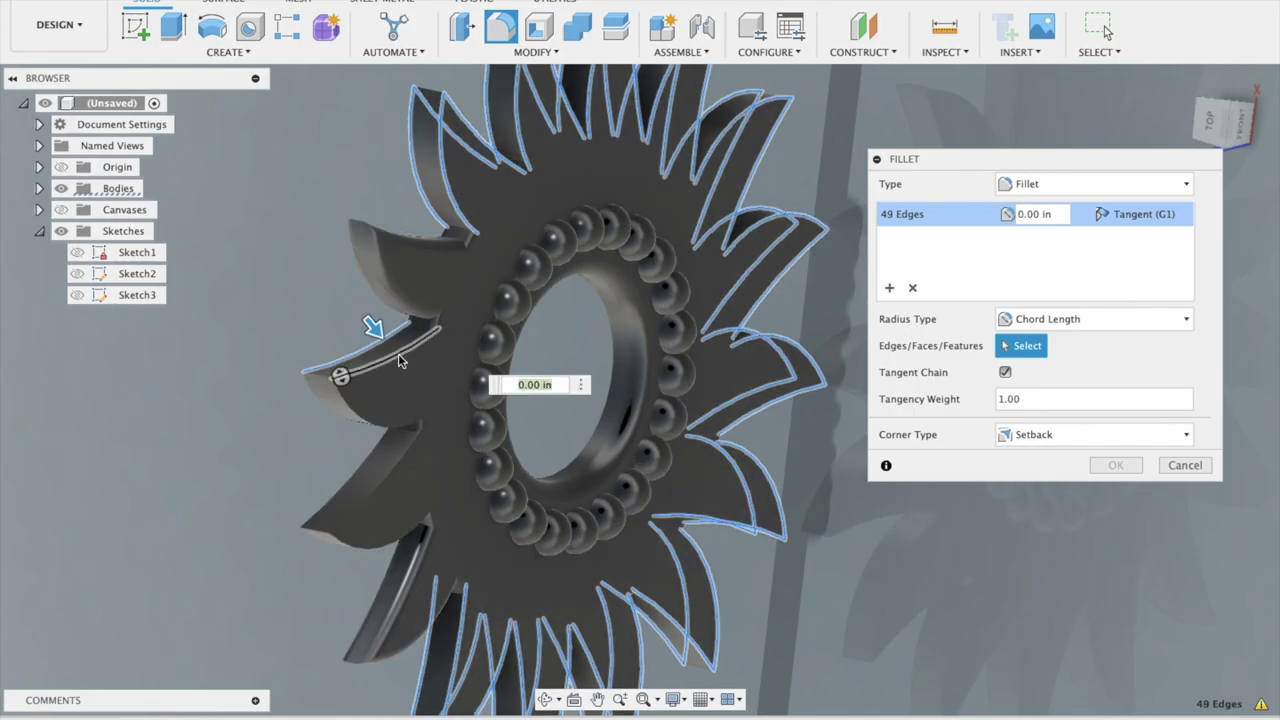
click(398, 361)
shift+middle_drag(398, 361, 400, 363)
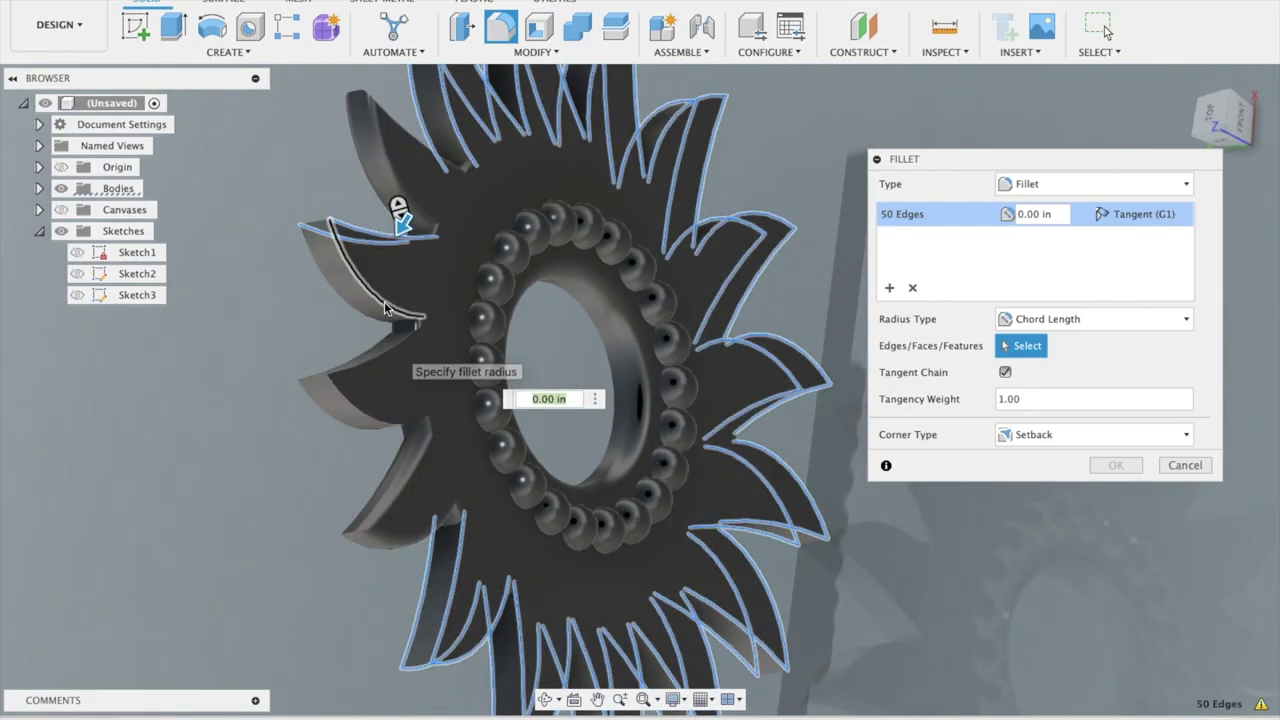
click(386, 307)
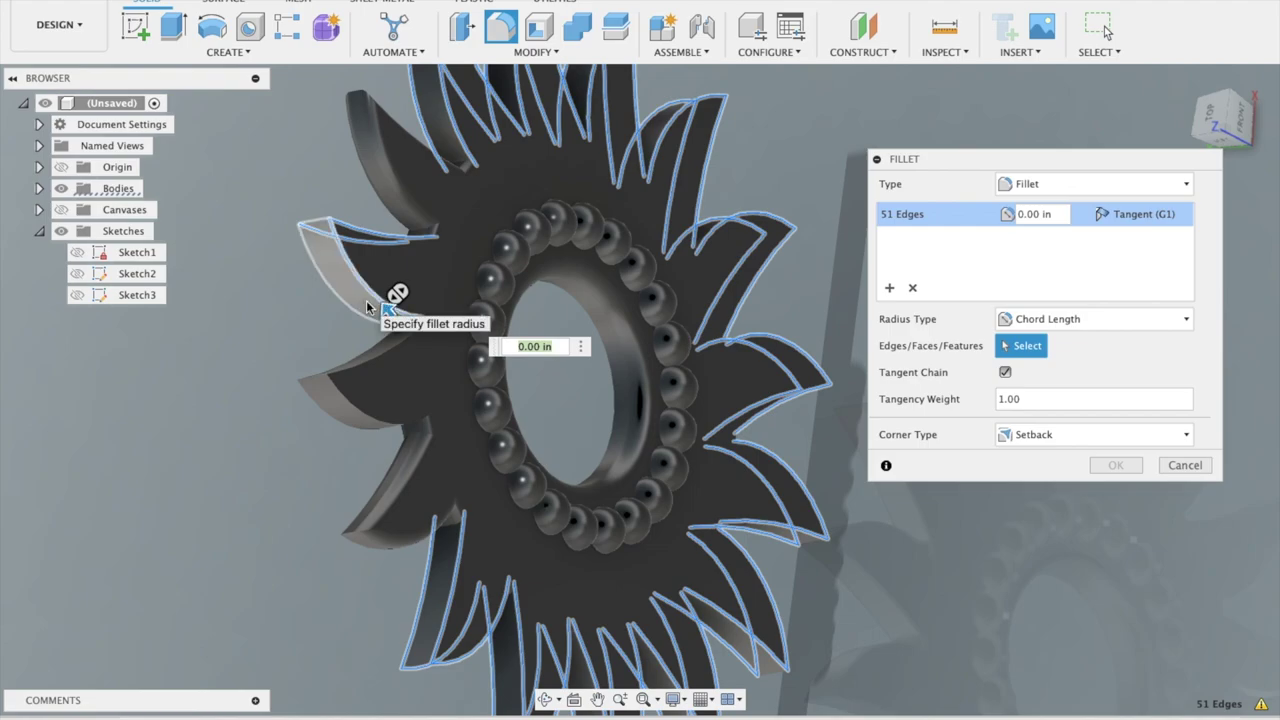
shift+middle_drag(366, 300, 353, 304)
click(340, 308)
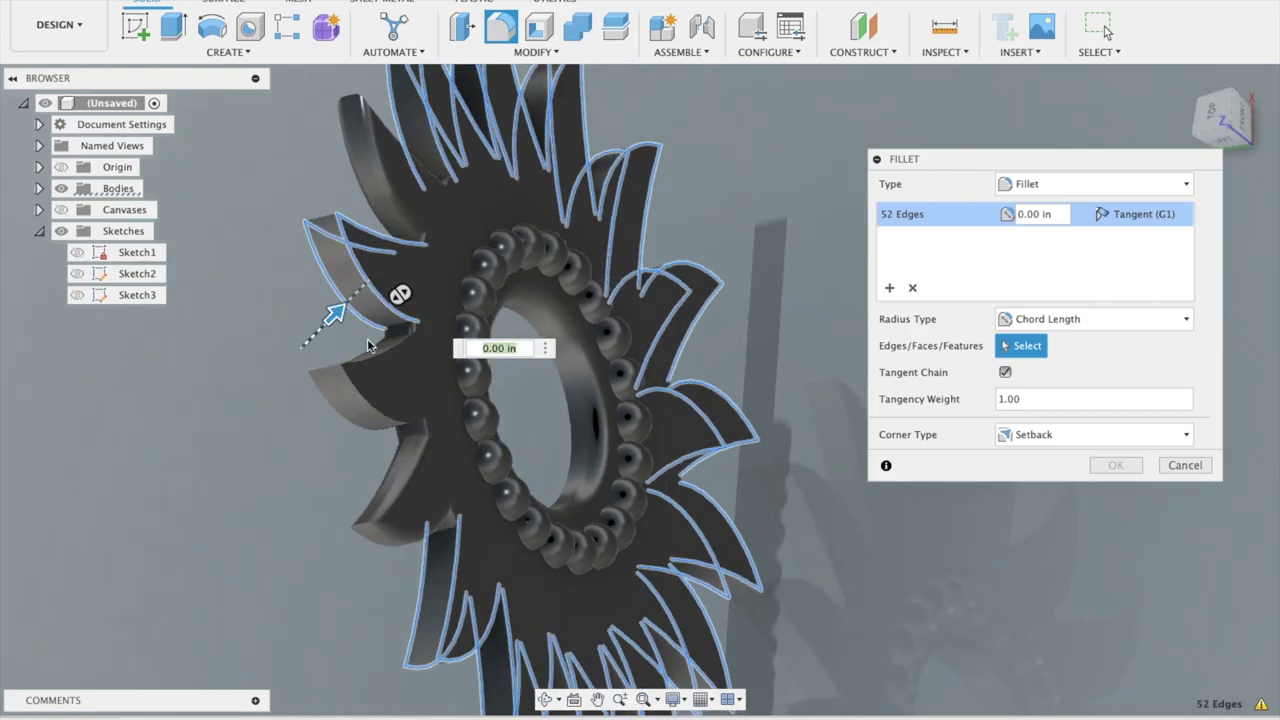
shift+middle_drag(283, 317, 326, 358)
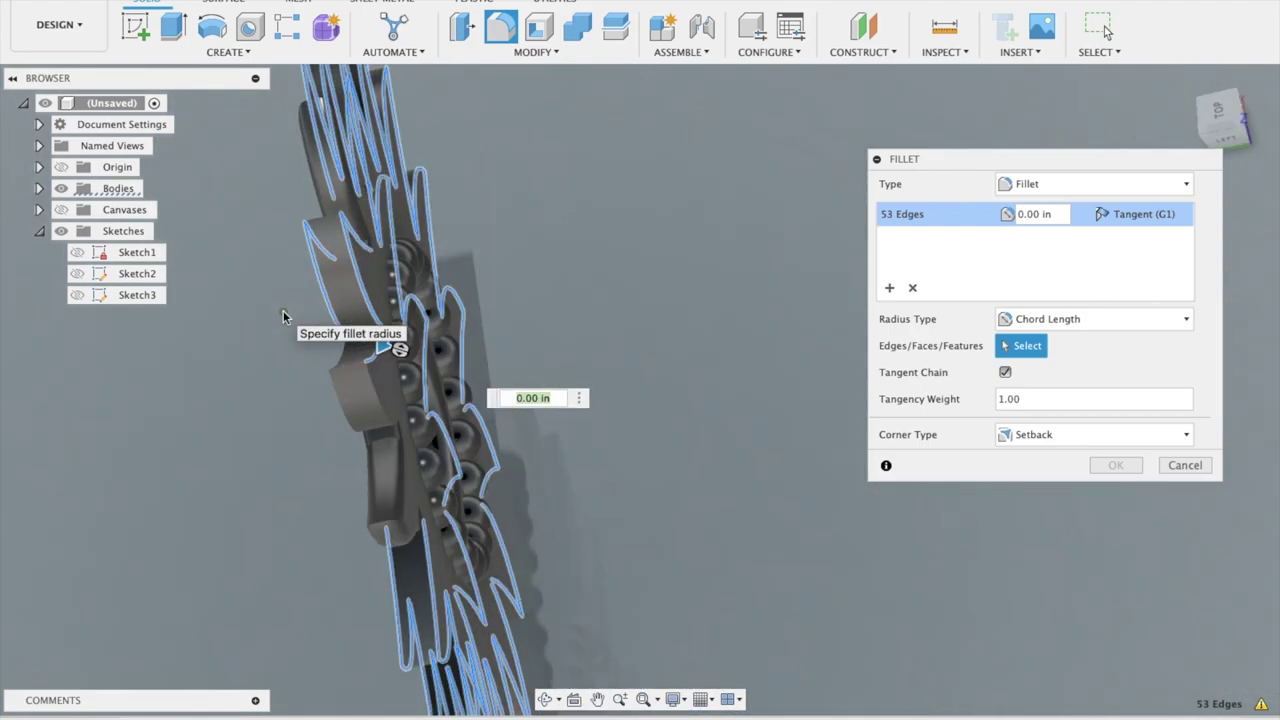
click(337, 396)
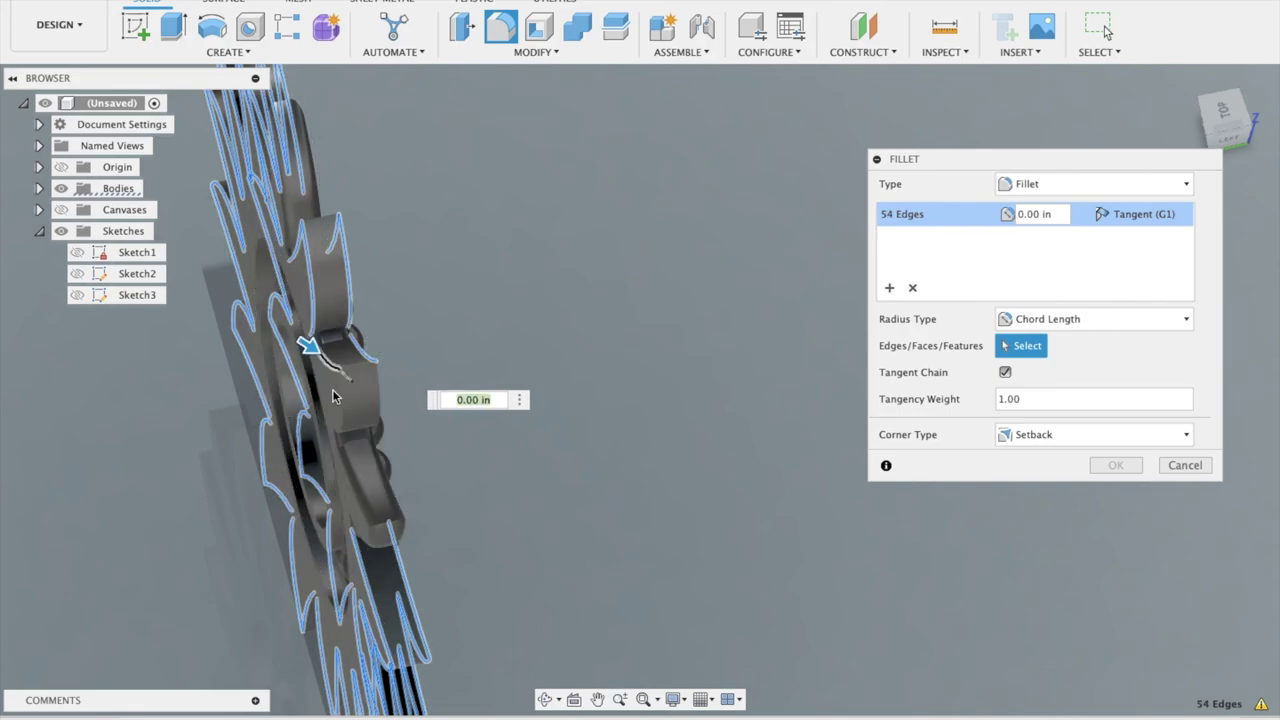
click(342, 400)
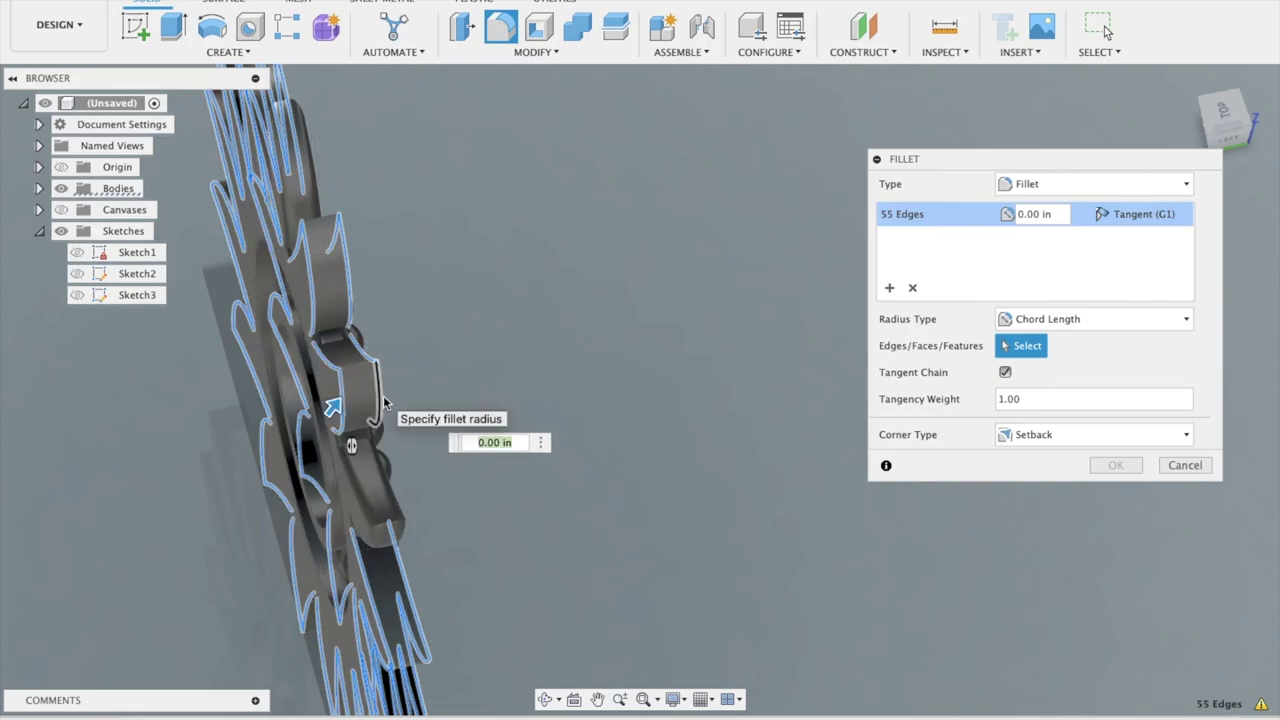
click(378, 400)
shift+middle_drag(449, 380, 449, 380)
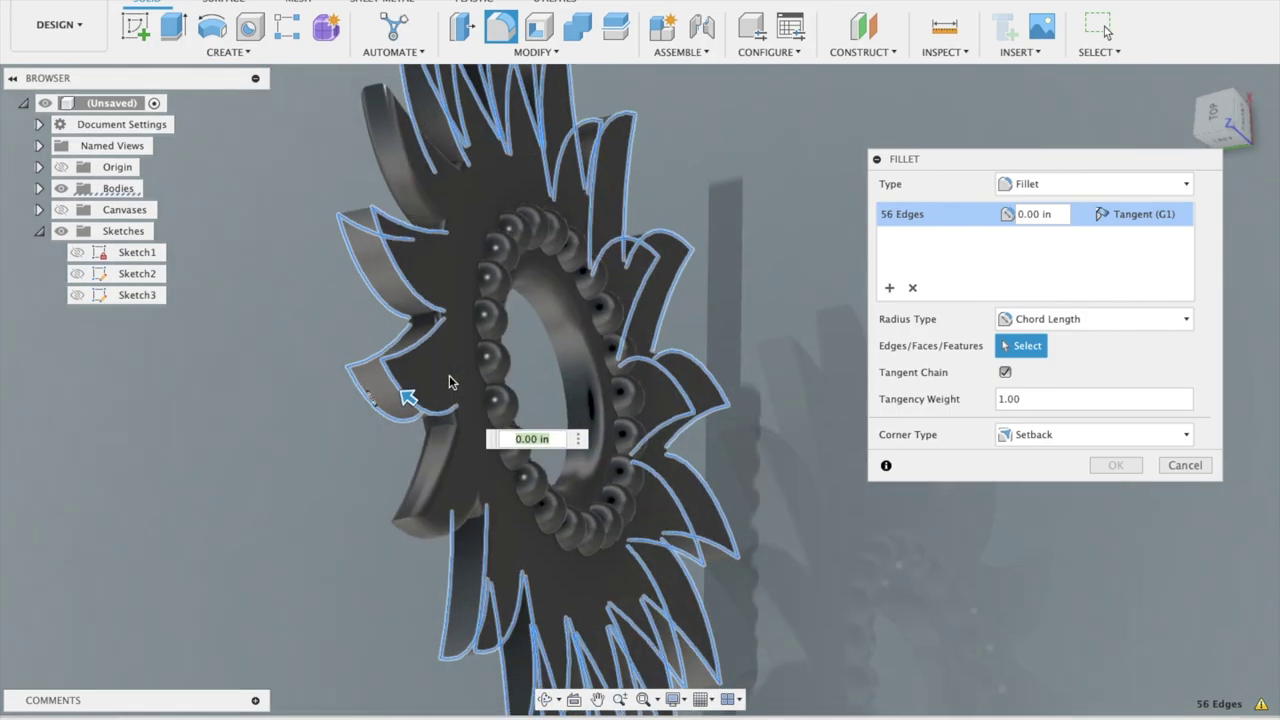
click(546, 438)
key(BackSpace)
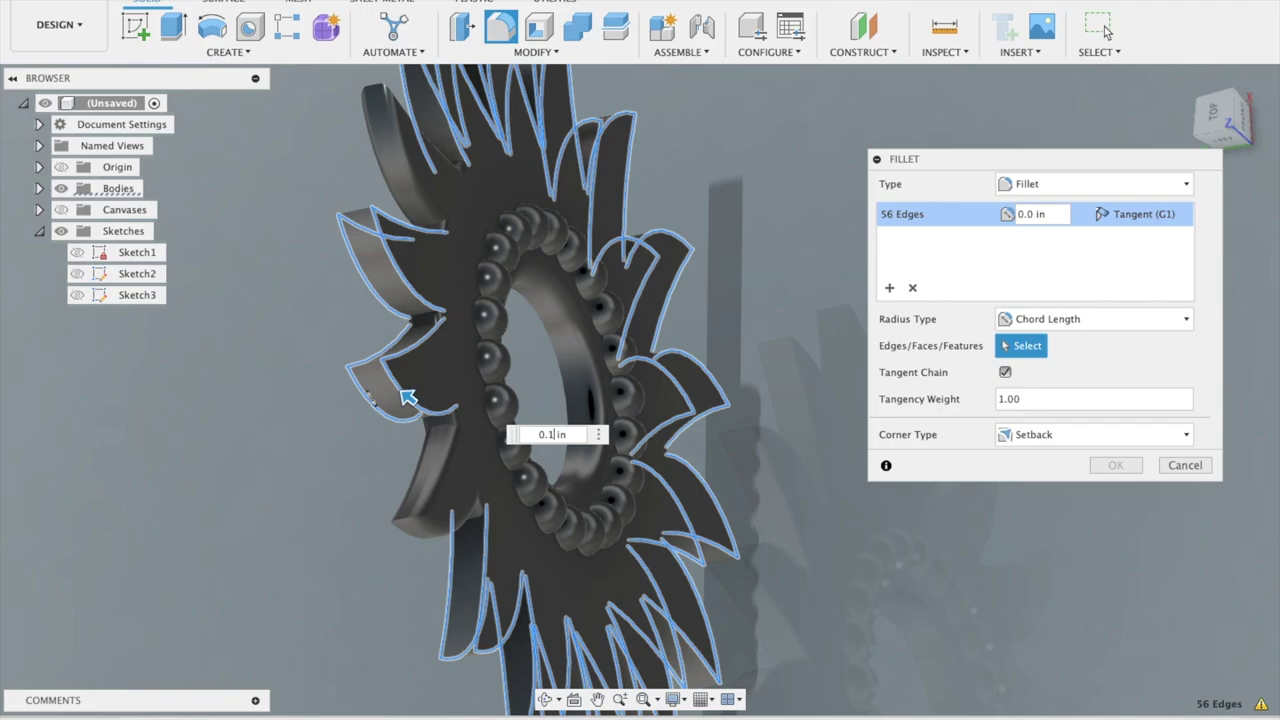
Set a 0.1 in radius, inspect the rounded blades, and confirm the 56-edge fillet
key(Return)
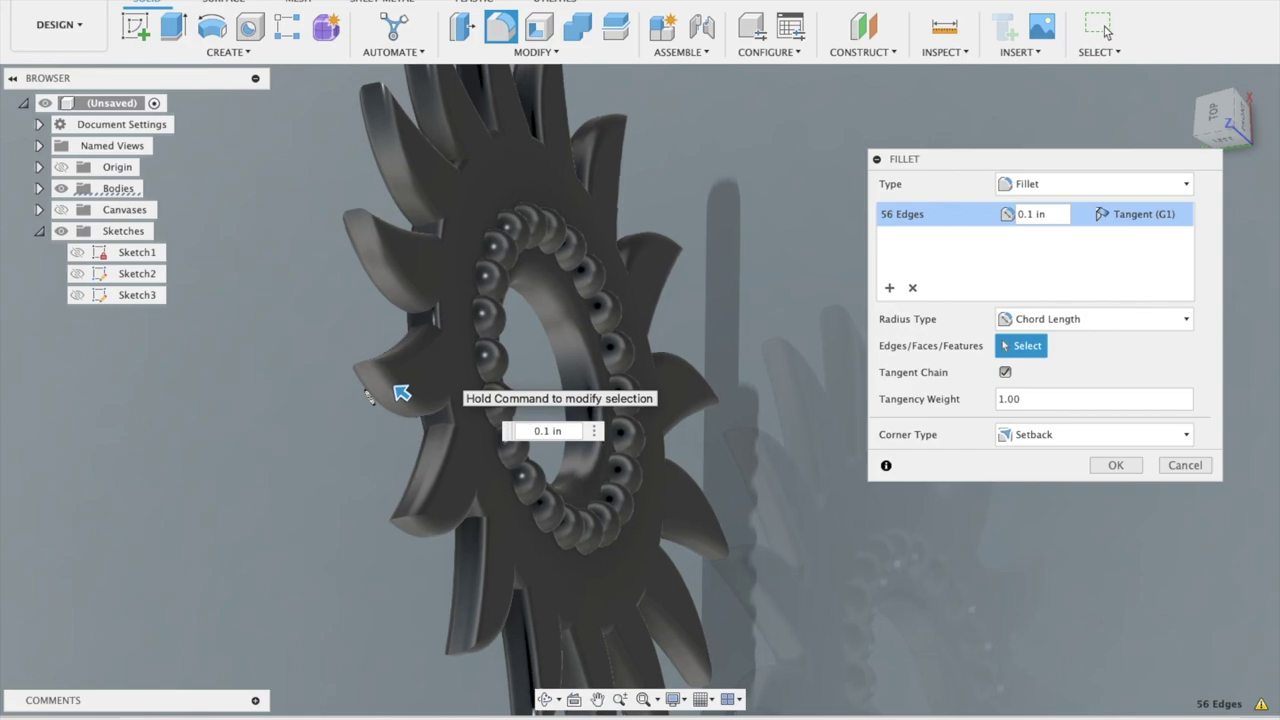
shift+middle_drag(492, 358, 492, 358)
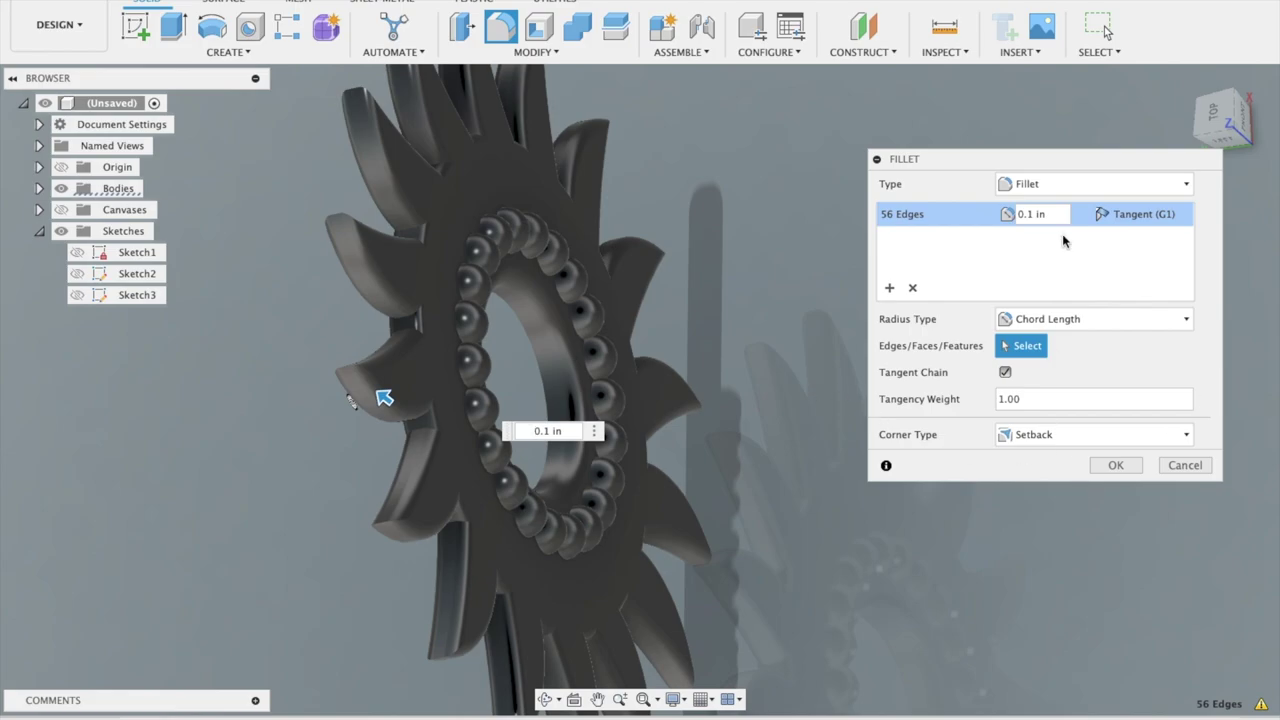
drag(1208, 128, 1225, 128)
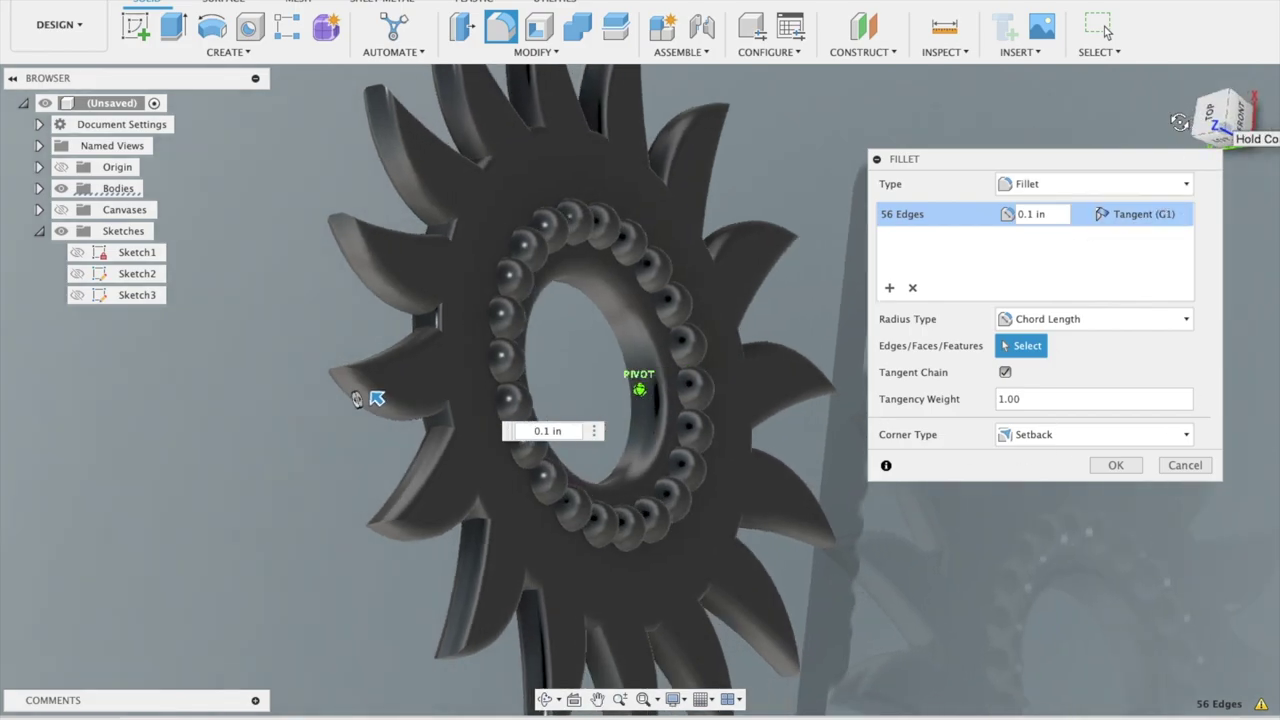
mouse_move(383, 392)
shift+middle_down()
mouse_move(391, 366)
mouse_move(366, 320)
mouse_move(343, 323)
mouse_move(376, 340)
shift+middle_up()
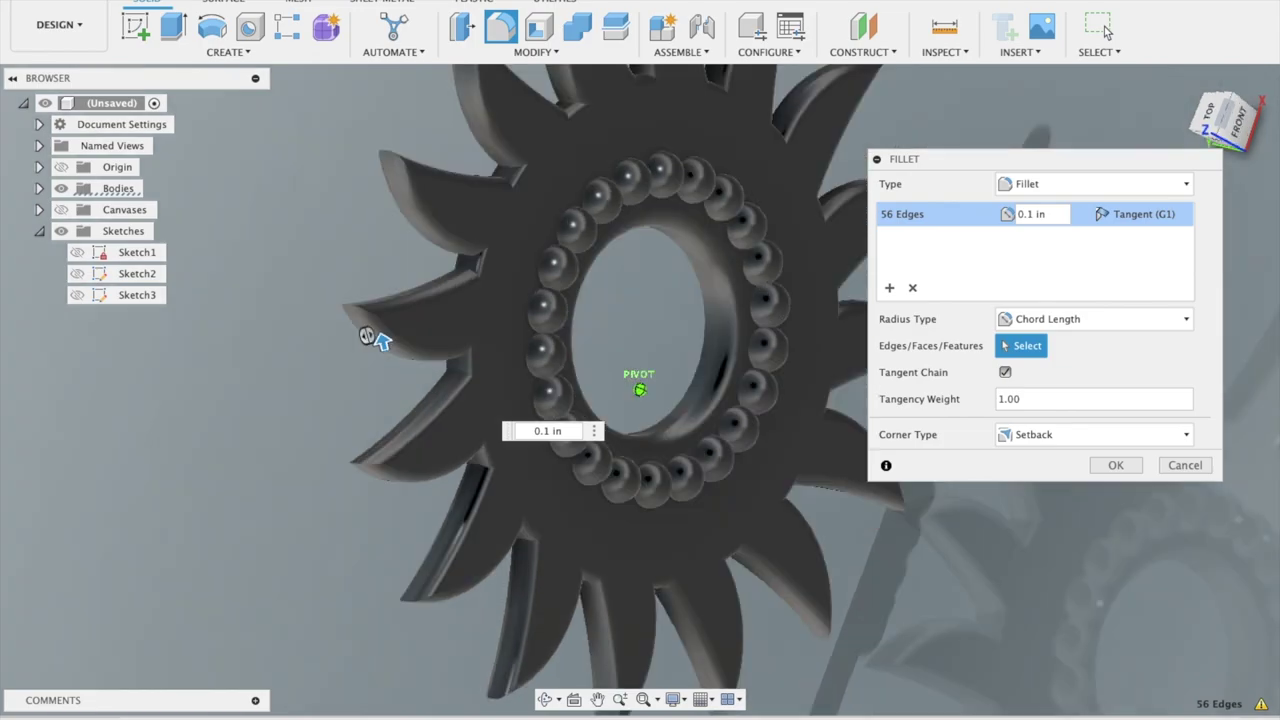
click(1103, 466)
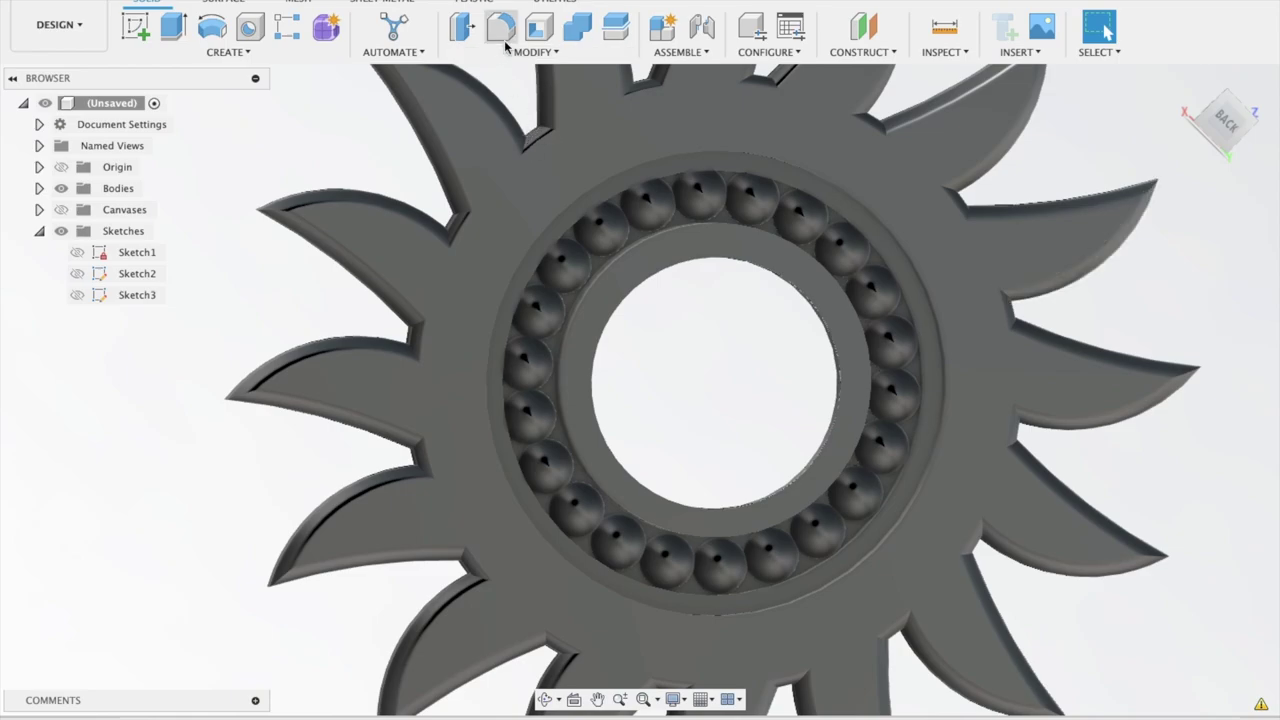
Launch the Fillet tool again for the gear's remaining edges
click(501, 28)
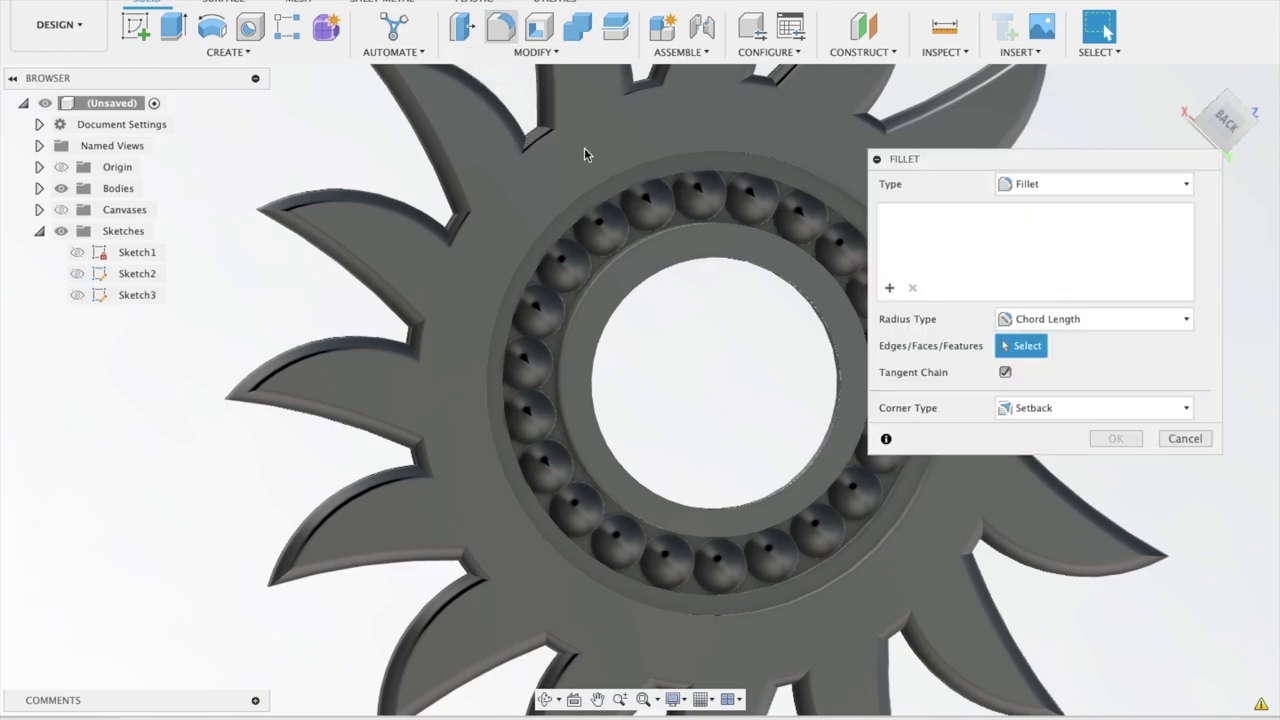
Round the inner bore's circular edge with a 0.10 in fillet
click(621, 312)
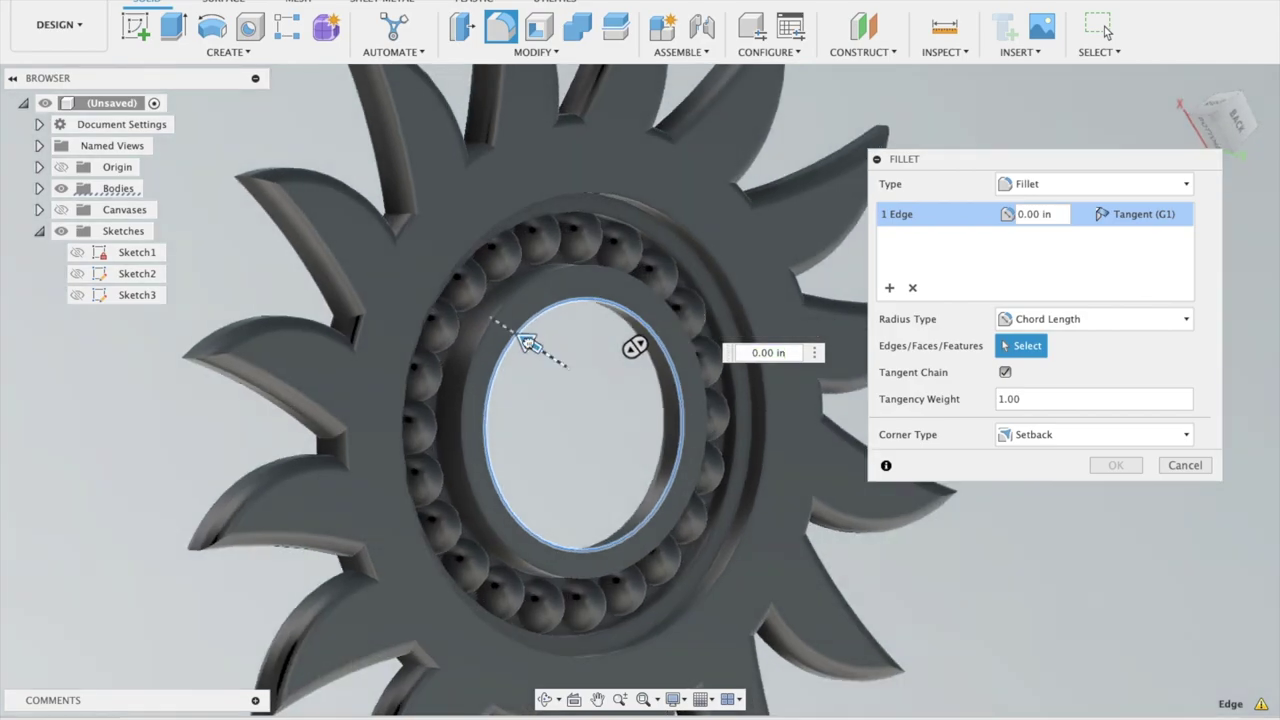
drag(528, 343, 521, 337)
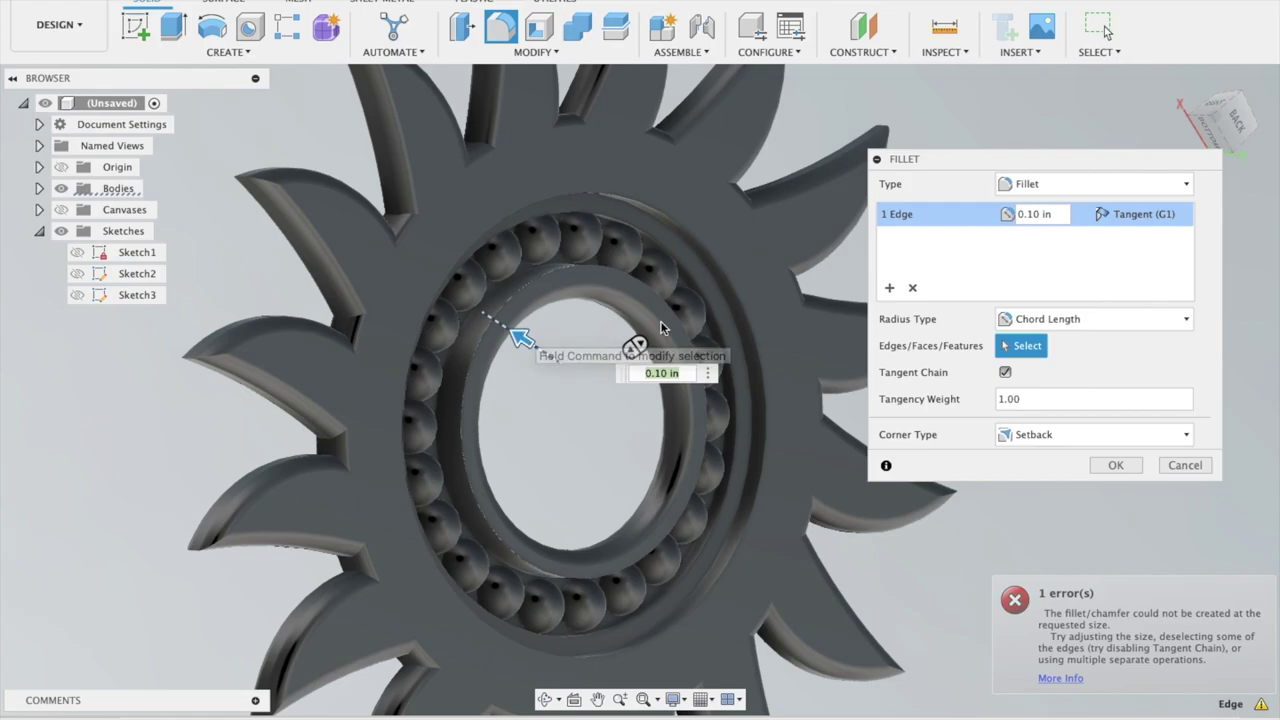
click(1115, 465)
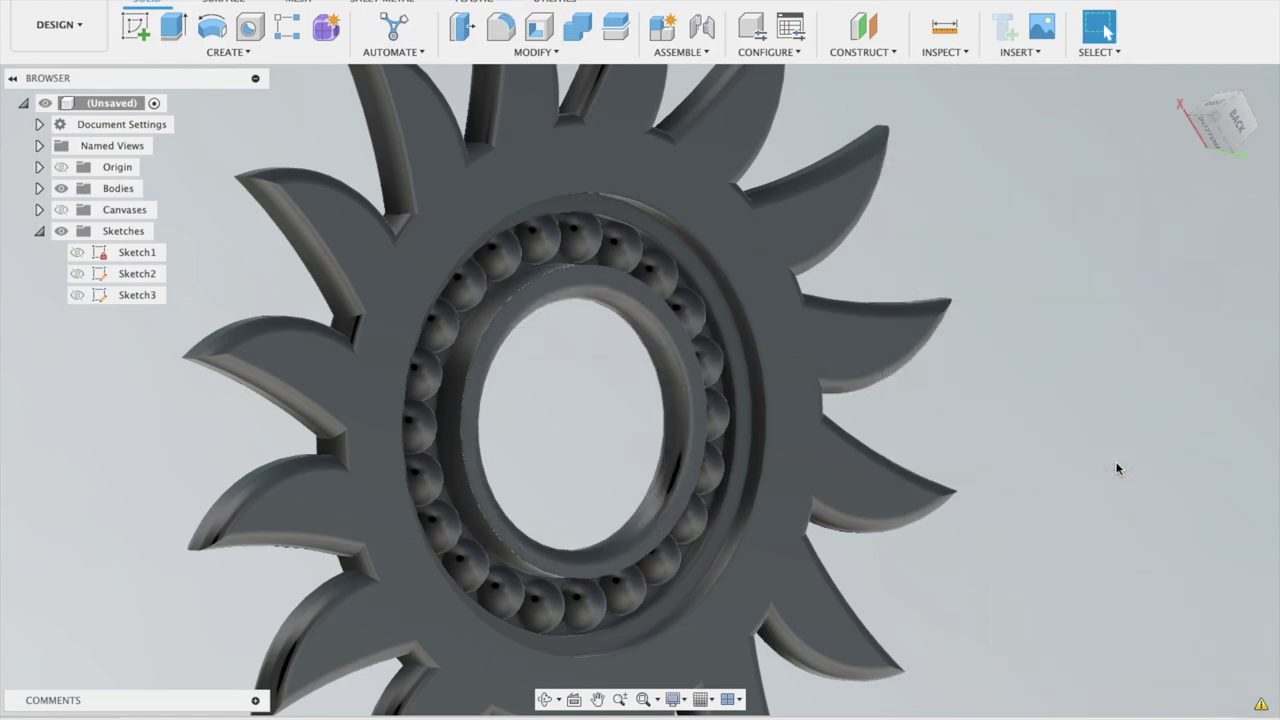
Fillet the outer circular edge around the ball ring at 0.10 in
click(502, 28)
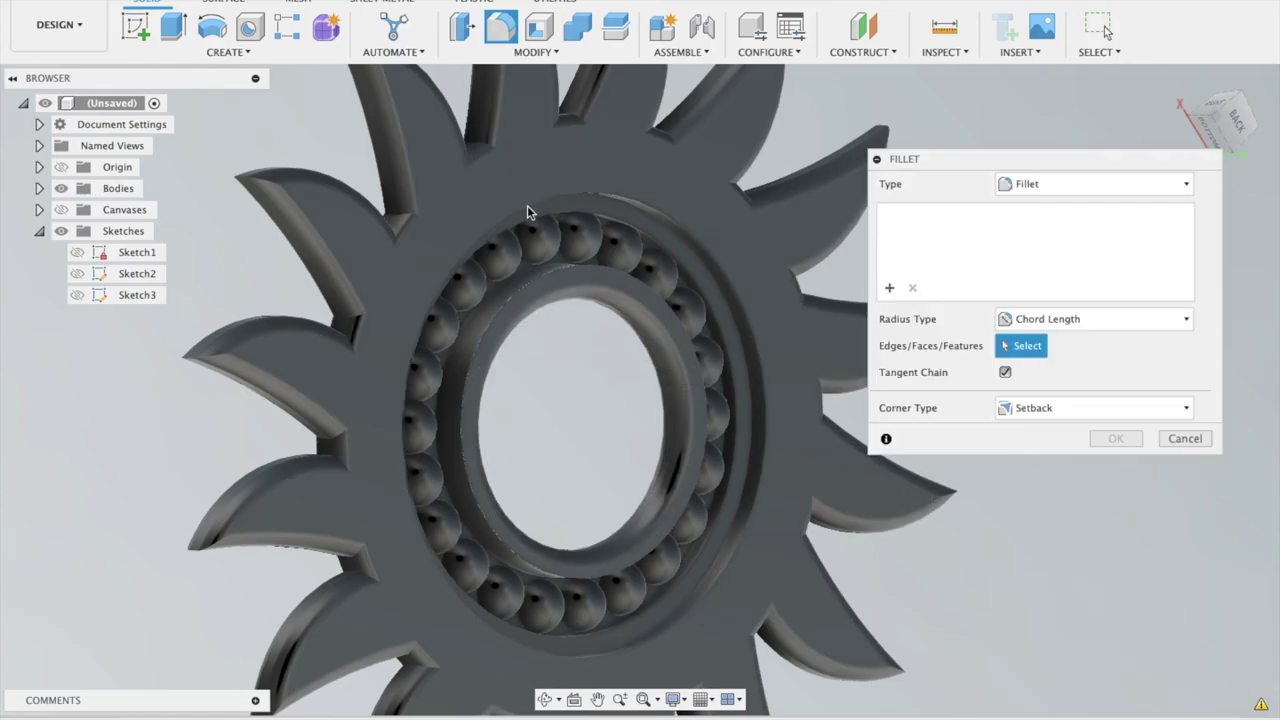
click(527, 212)
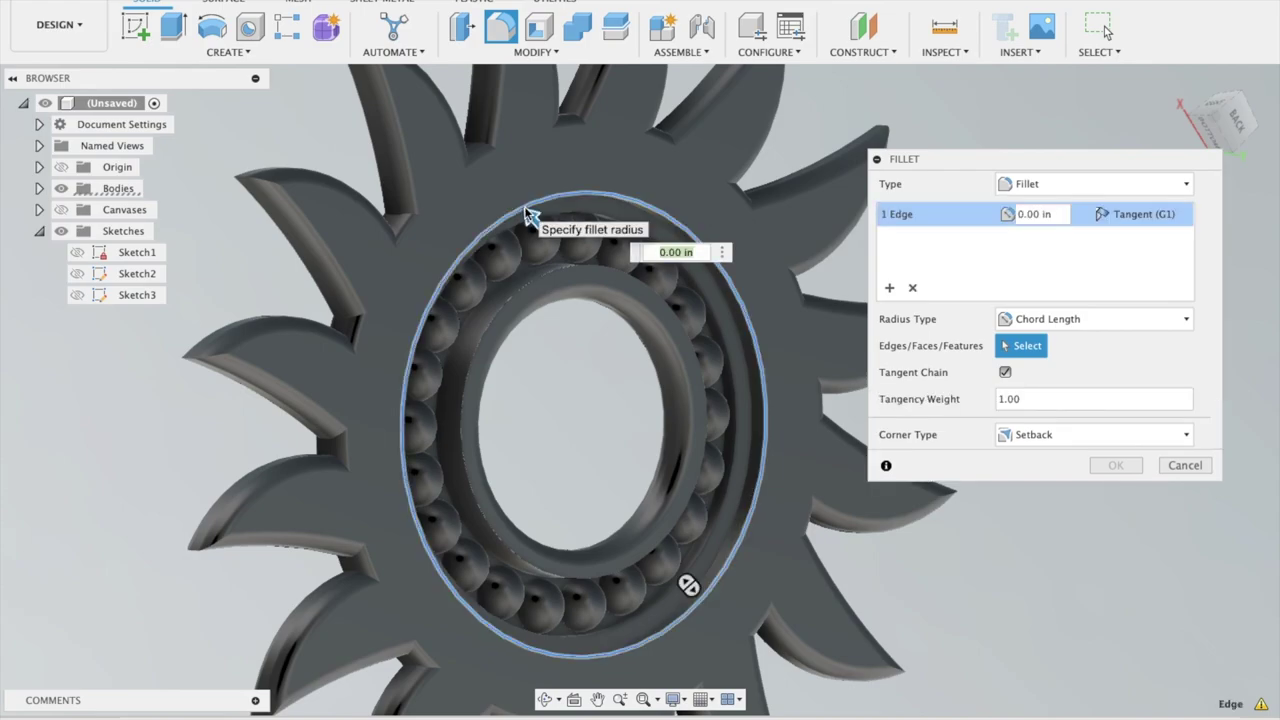
drag(527, 215, 527, 212)
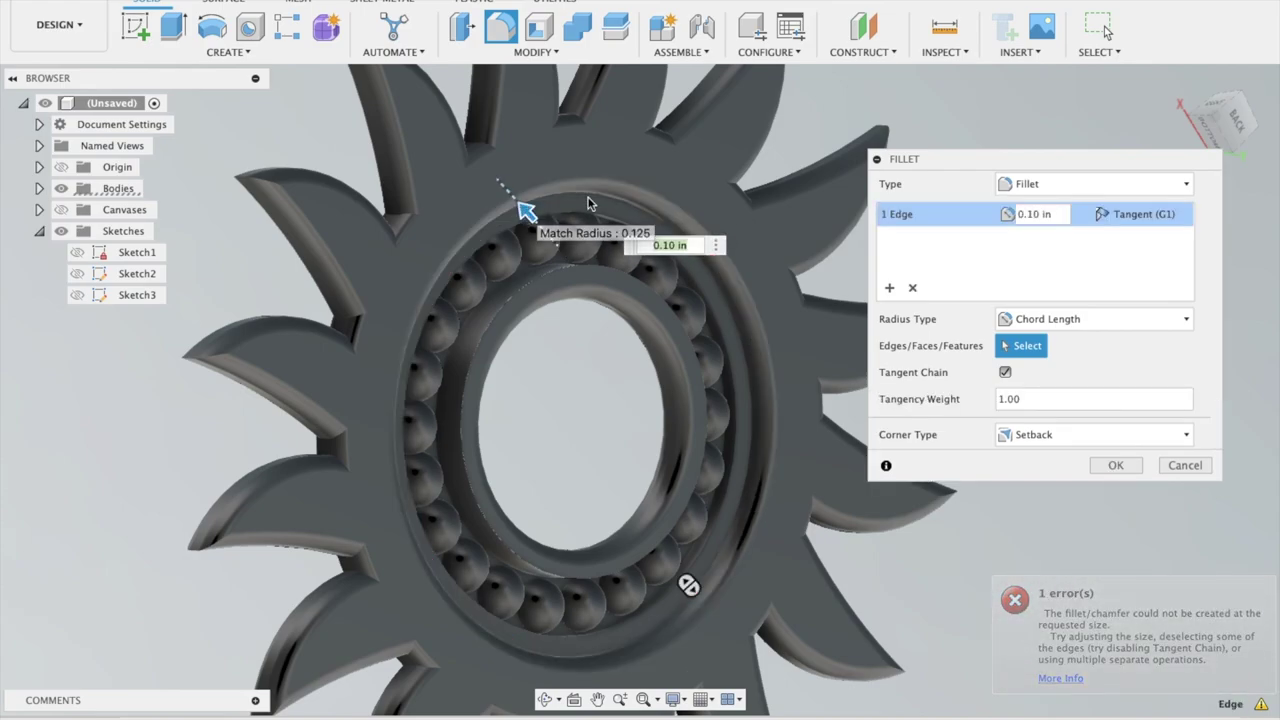
click(1115, 465)
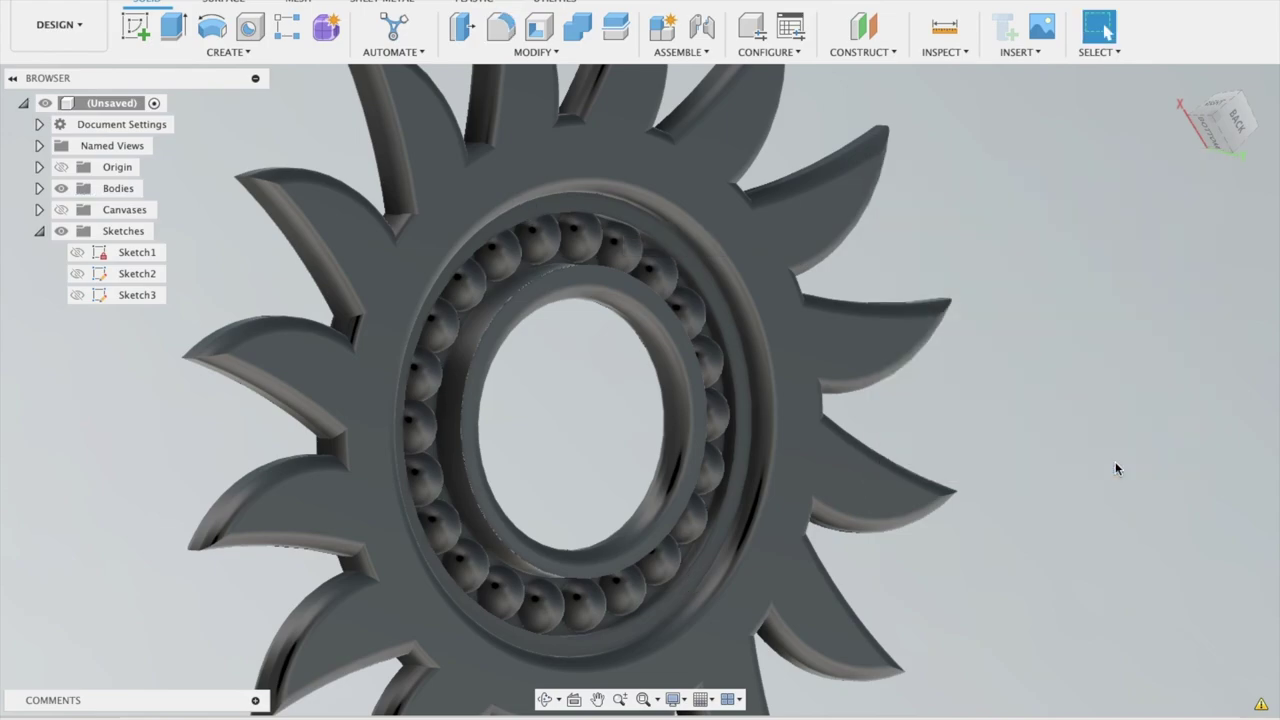
Zoom out to review the filleted wheel and open the Modify menu
shift+scroll(1117, 468, down, 10)
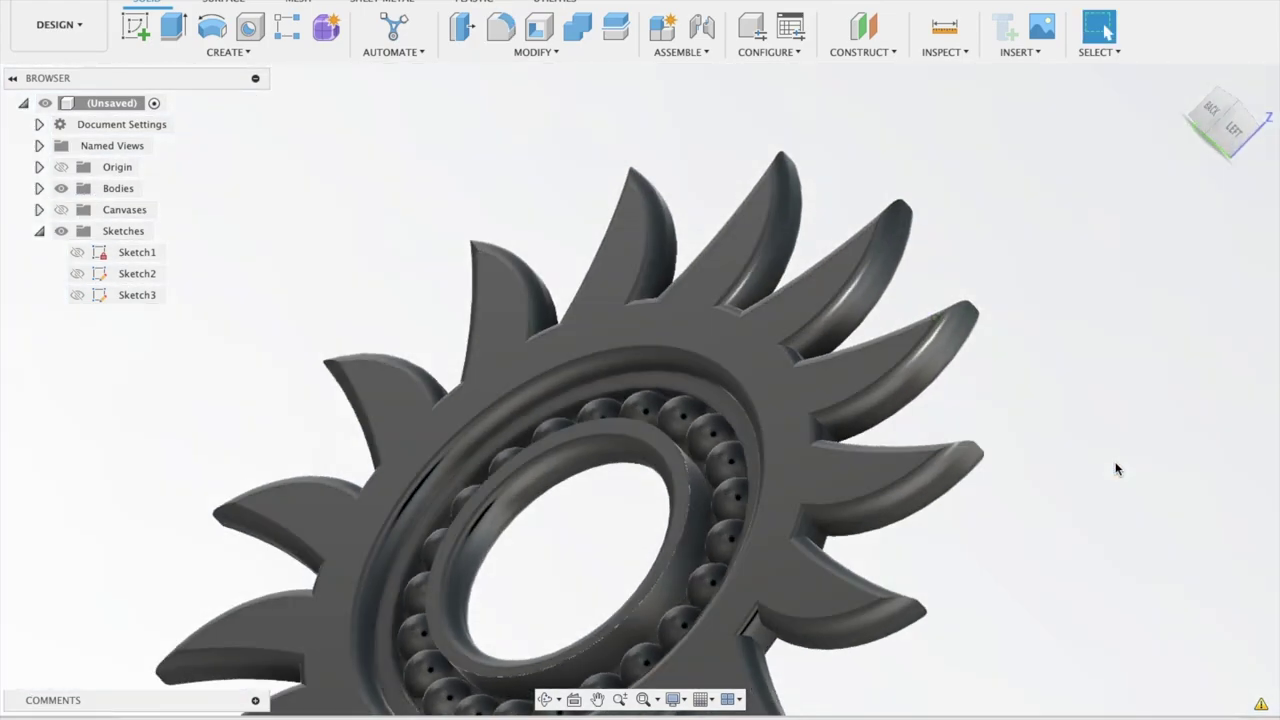
scroll(1100, 491, down, 10)
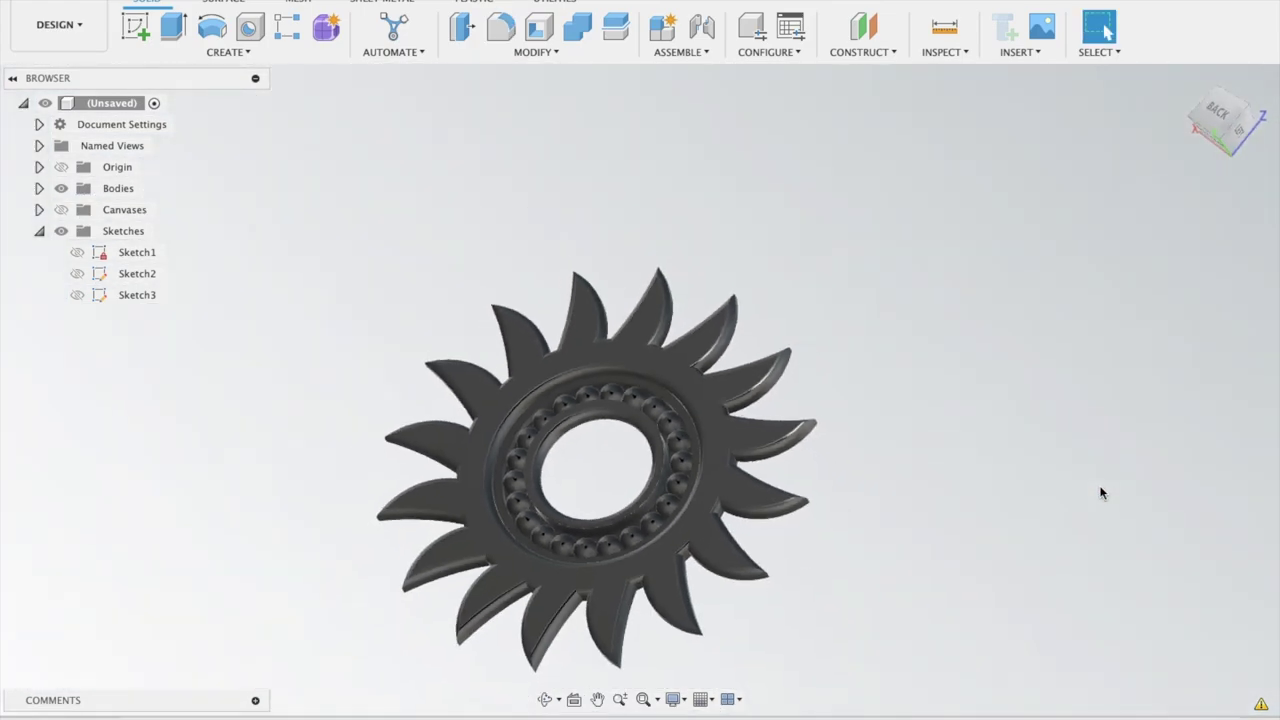
shift+scroll(1100, 491, down, 10)
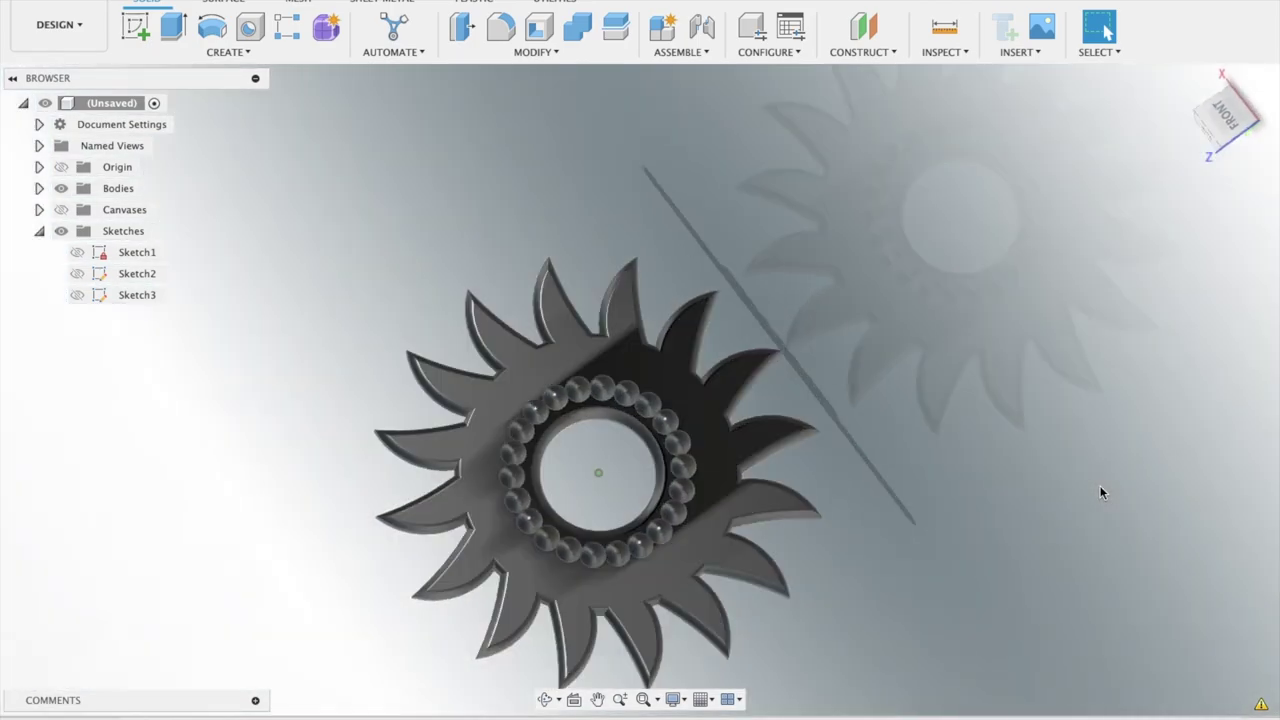
shift+scroll(1100, 492, down, 3)
shift+scroll(1100, 492, down, 2)
shift+scroll(1100, 492, down, 2)
shift+scroll(1100, 492, down, 3)
shift+scroll(1099, 485, down, 2)
shift+scroll(1099, 485, down, 3)
shift+scroll(1108, 479, down, 3)
shift+scroll(1108, 486, down, 3)
shift+scroll(1108, 486, down, 3)
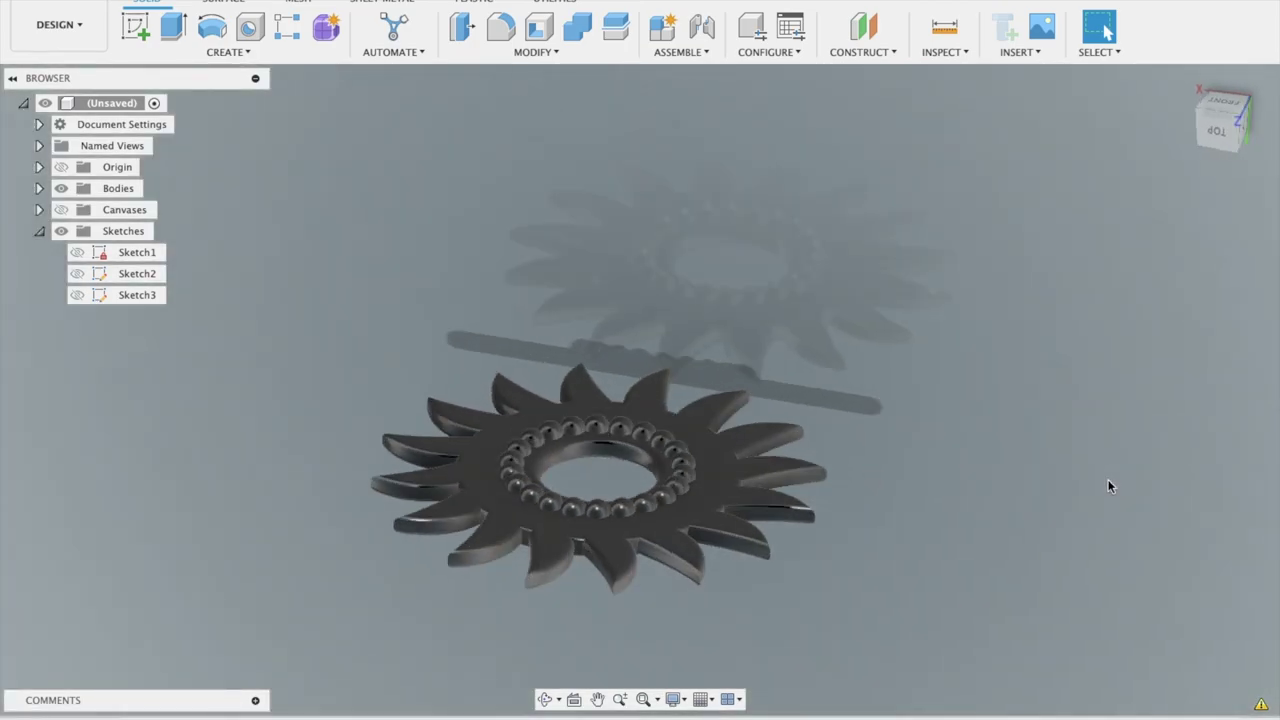
click(532, 52)
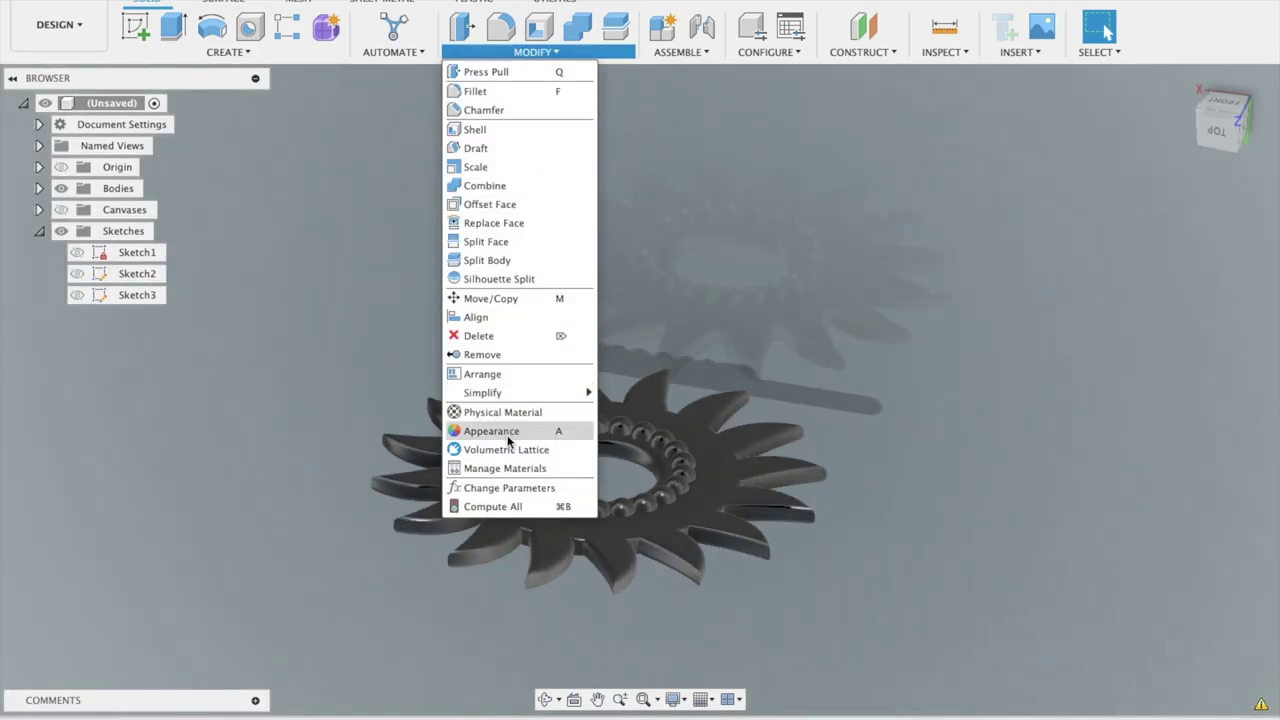
Apply Nickel – Polished from the Metal appearances to the gear body
click(553, 428)
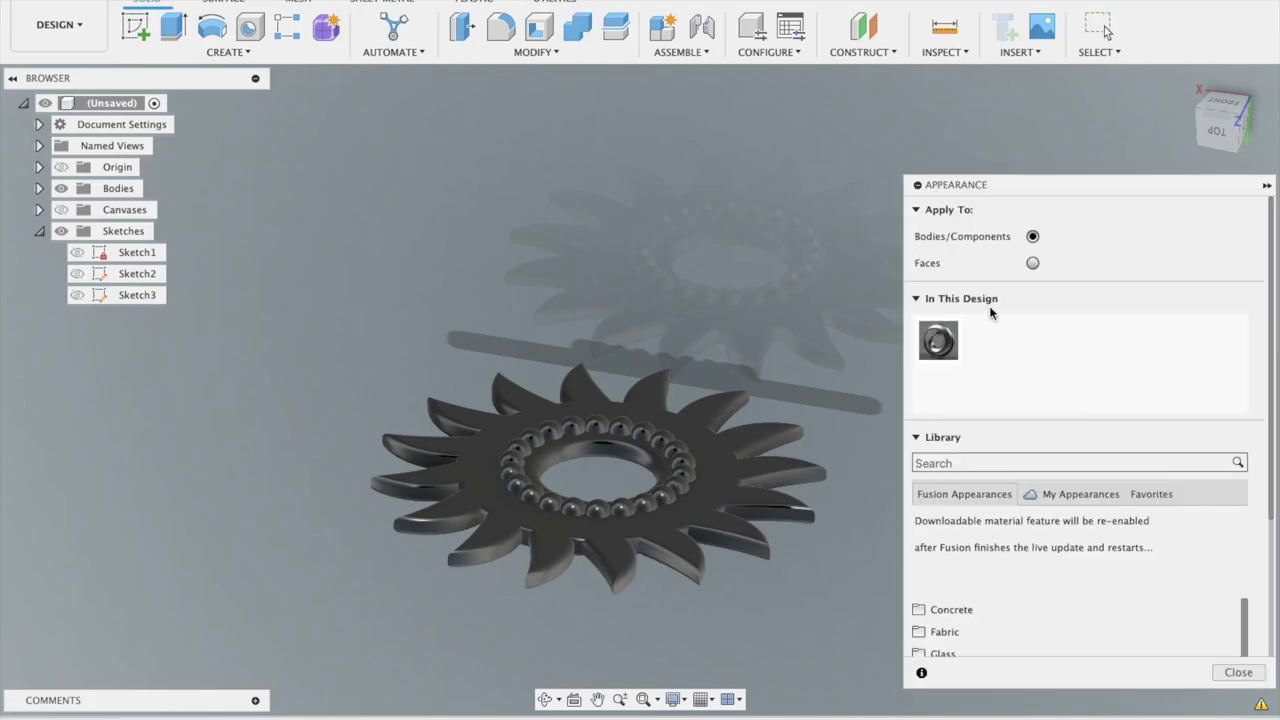
scroll(997, 641, down, 3)
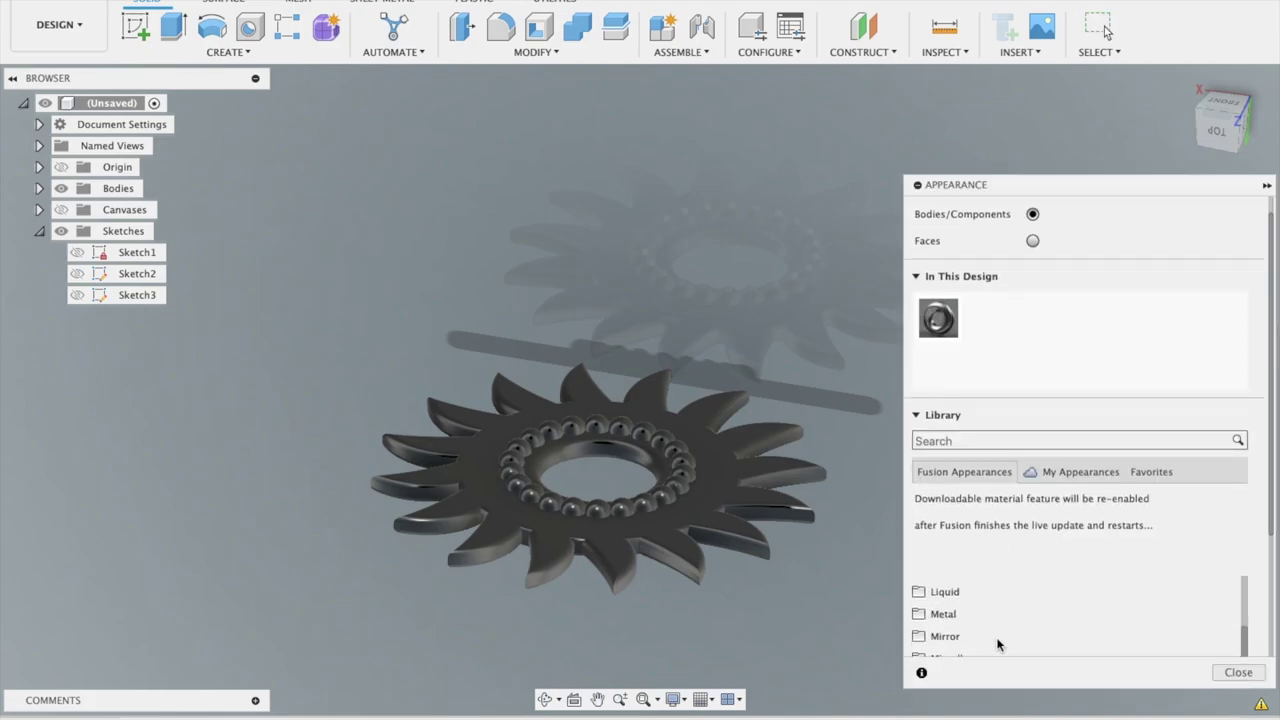
scroll(997, 644, down, 1)
scroll(997, 644, down, 2)
scroll(997, 644, down, 1)
scroll(997, 644, down, 1)
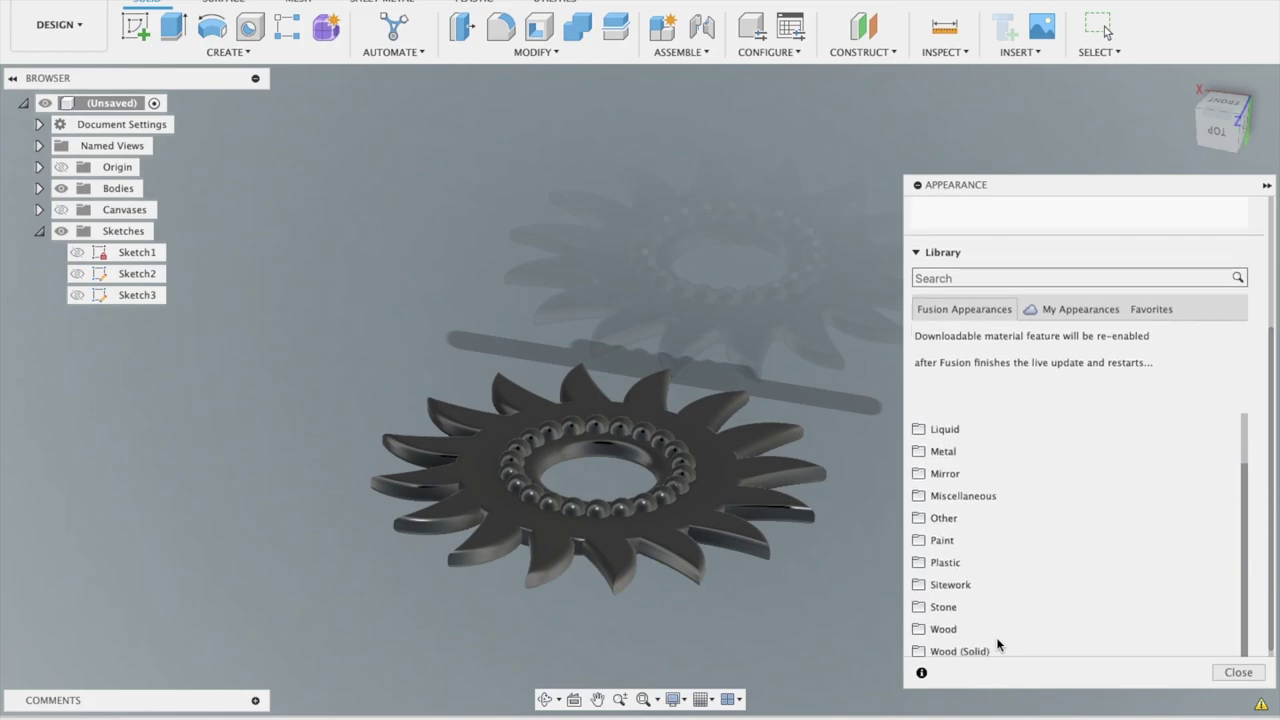
scroll(997, 644, down, 1)
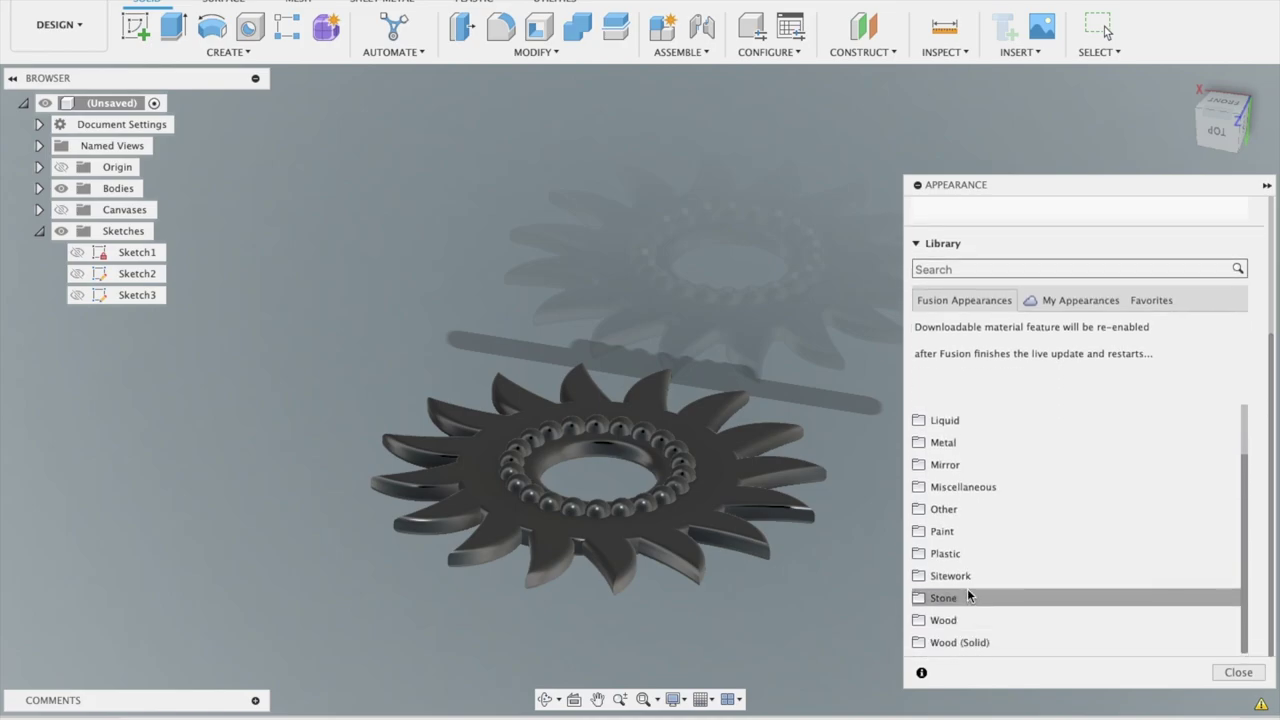
scroll(997, 557, up, 3)
scroll(997, 558, up, 1)
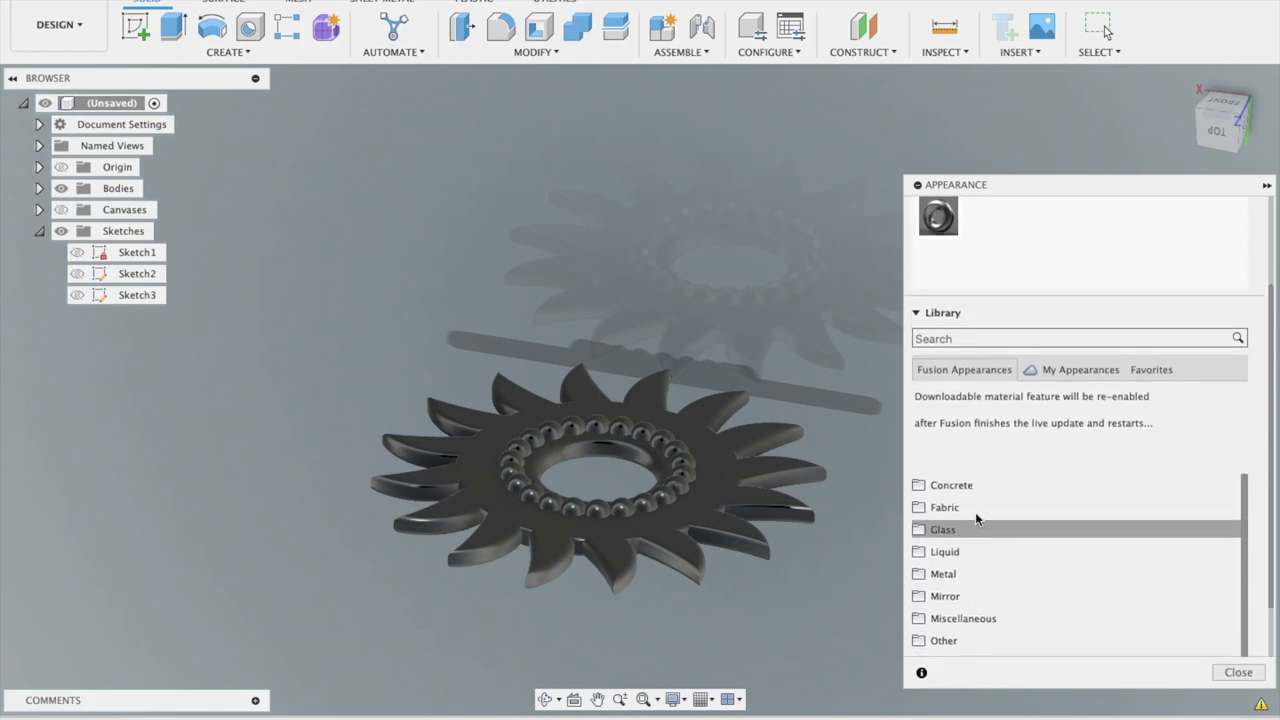
click(985, 574)
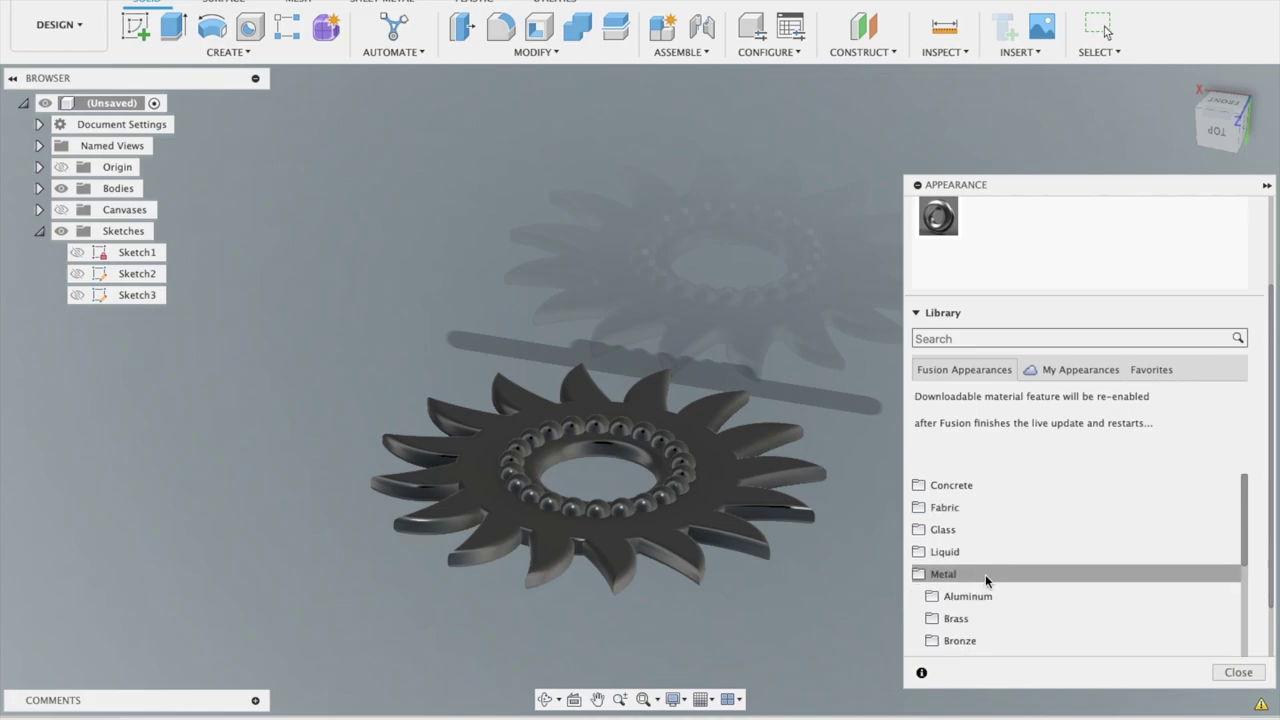
scroll(985, 574, down, 2)
scroll(985, 574, down, 2)
scroll(985, 576, down, 1)
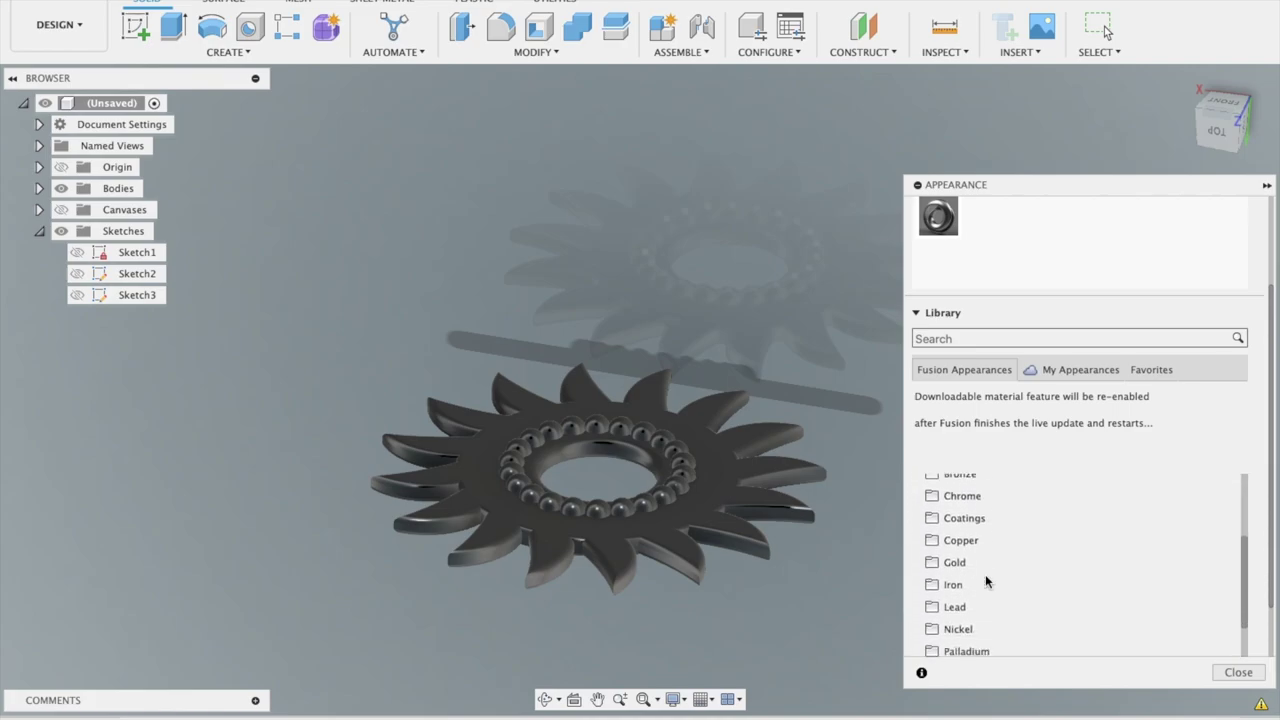
scroll(972, 558, down, 3)
scroll(974, 556, down, 1)
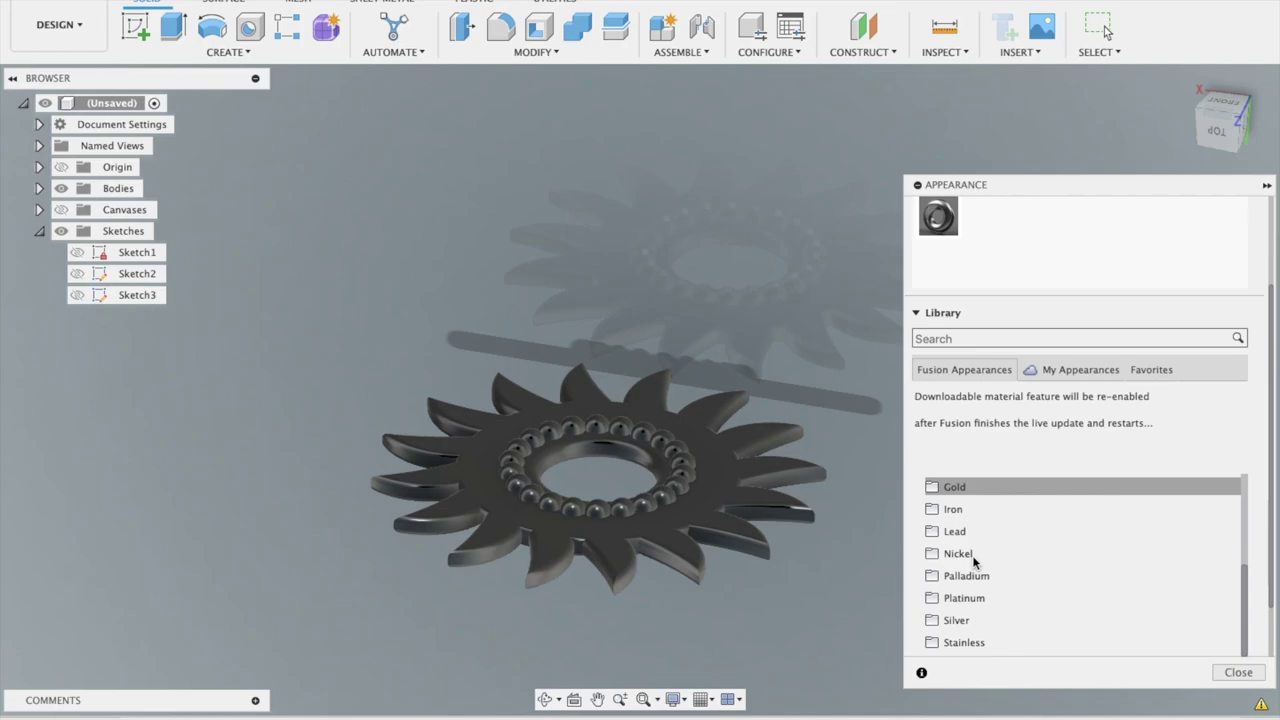
click(988, 554)
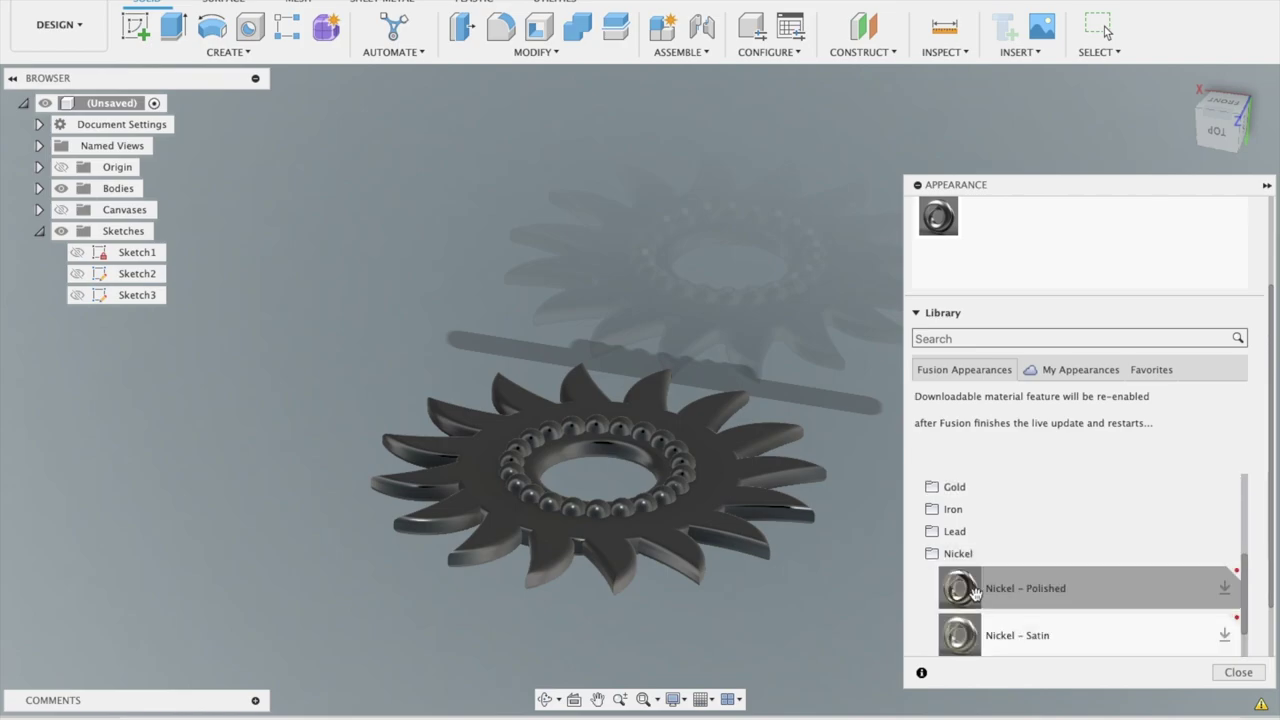
drag(967, 597, 717, 521)
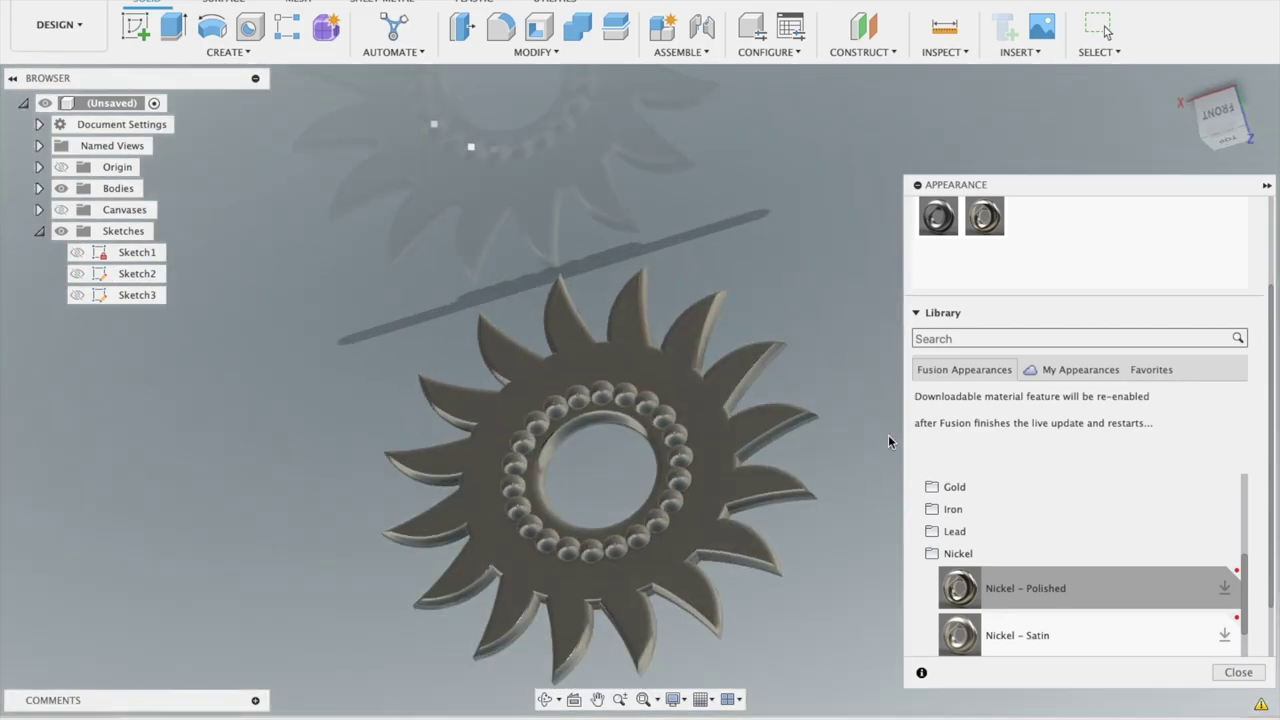
Replace it with Gold – Polished across the whole gear
click(944, 489)
drag(959, 521, 679, 455)
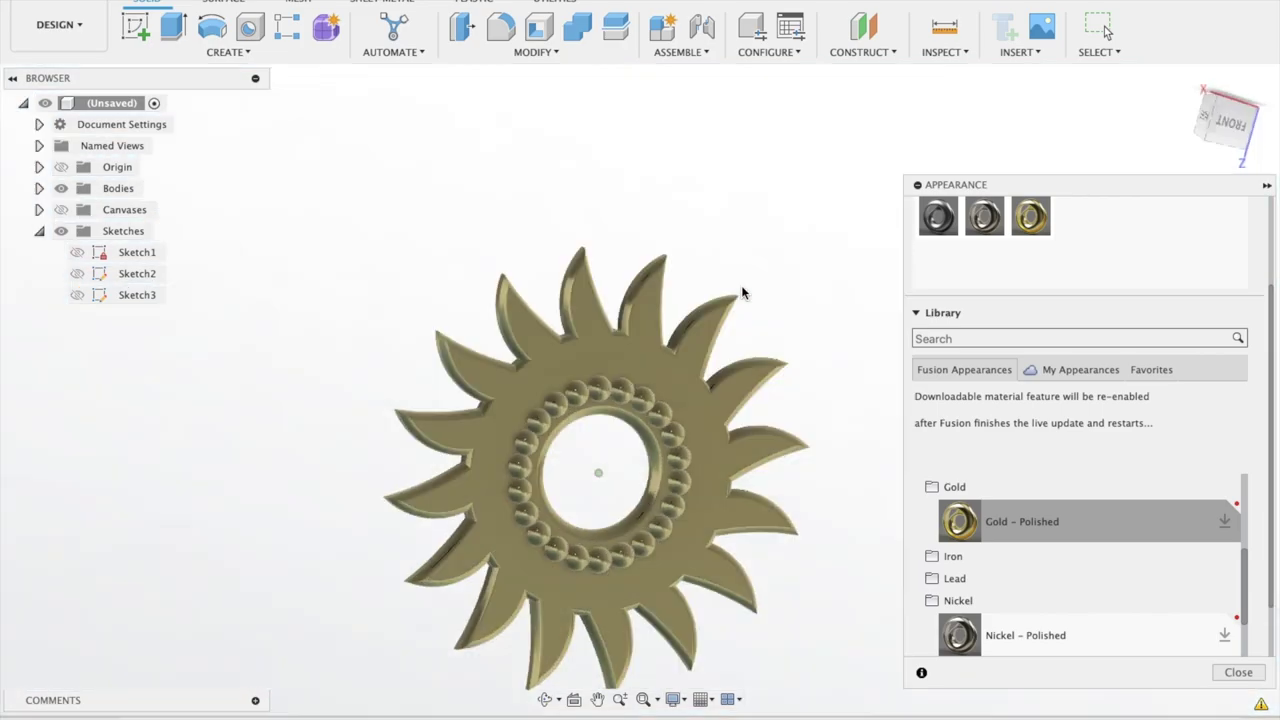
scroll(1073, 276, up, 3)
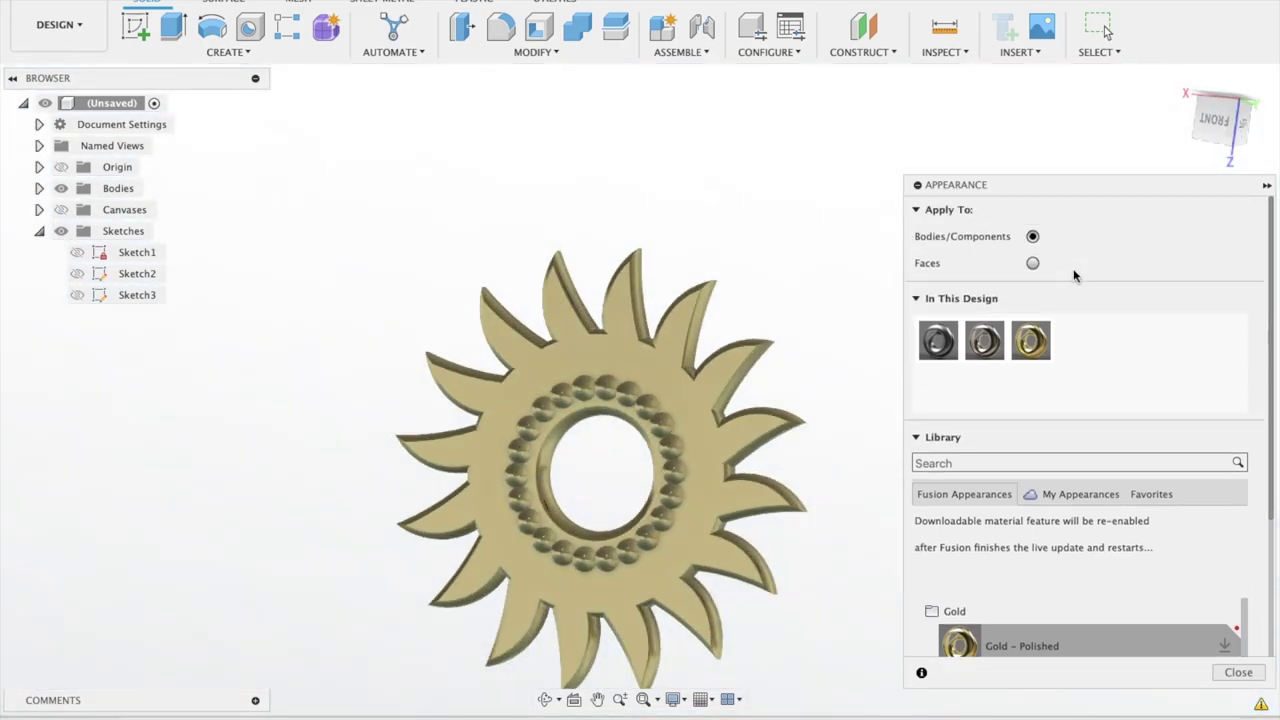
Apply Steel – Satin to three top bearing balls and Nickel – Polished to the gear
scroll(1047, 340, down, 4)
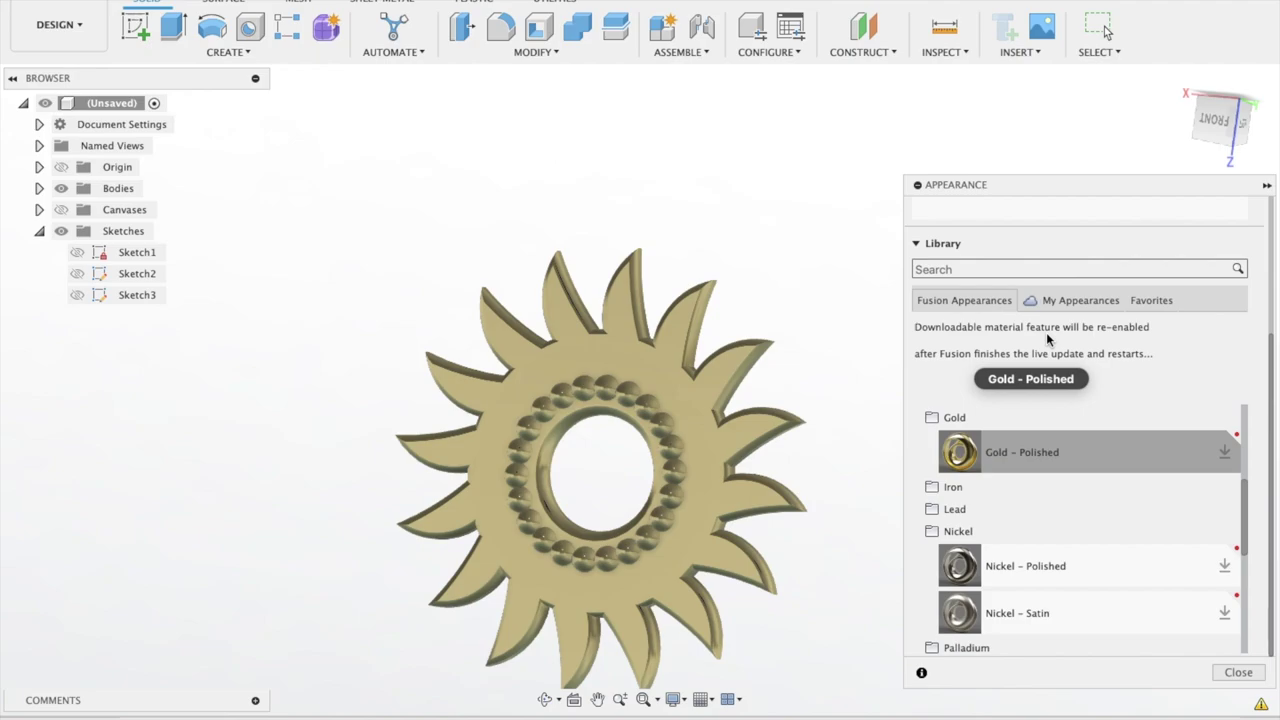
scroll(1014, 490, up, 5)
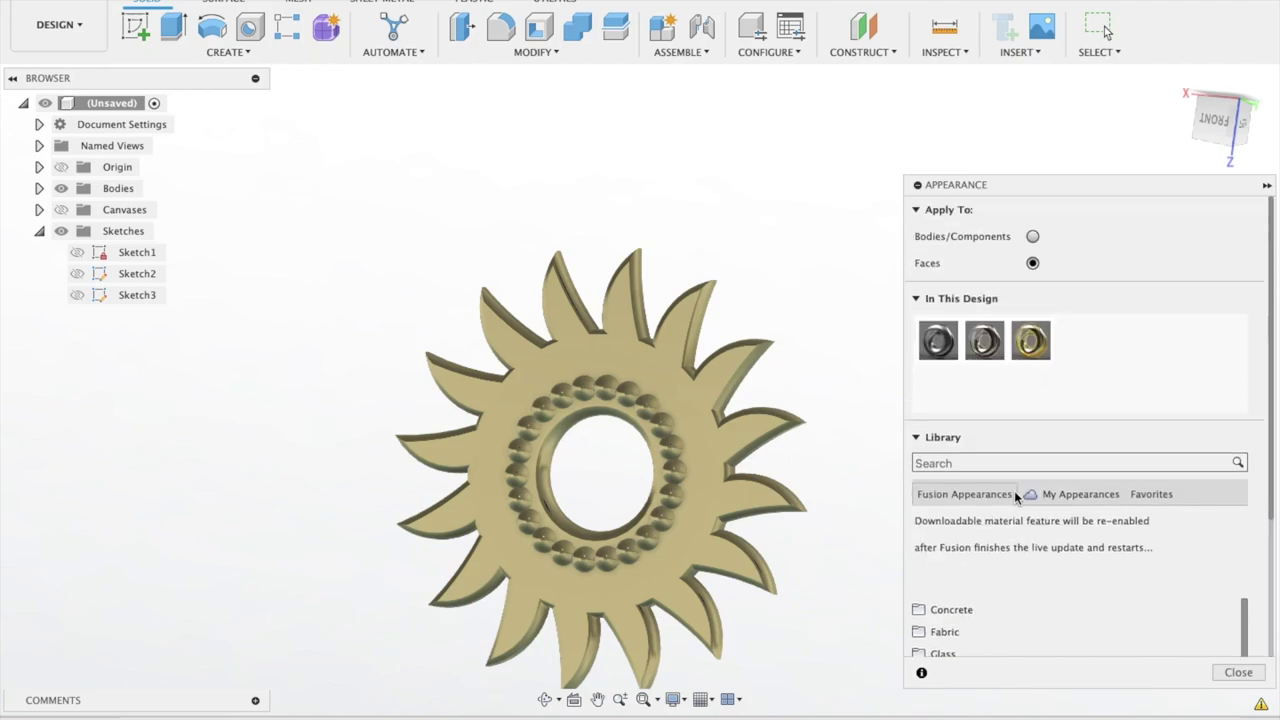
scroll(1014, 490, down, 3)
scroll(1014, 490, up, 1)
scroll(1000, 460, up, 2)
drag(940, 350, 665, 427)
scroll(736, 338, up, 2)
scroll(734, 340, up, 1)
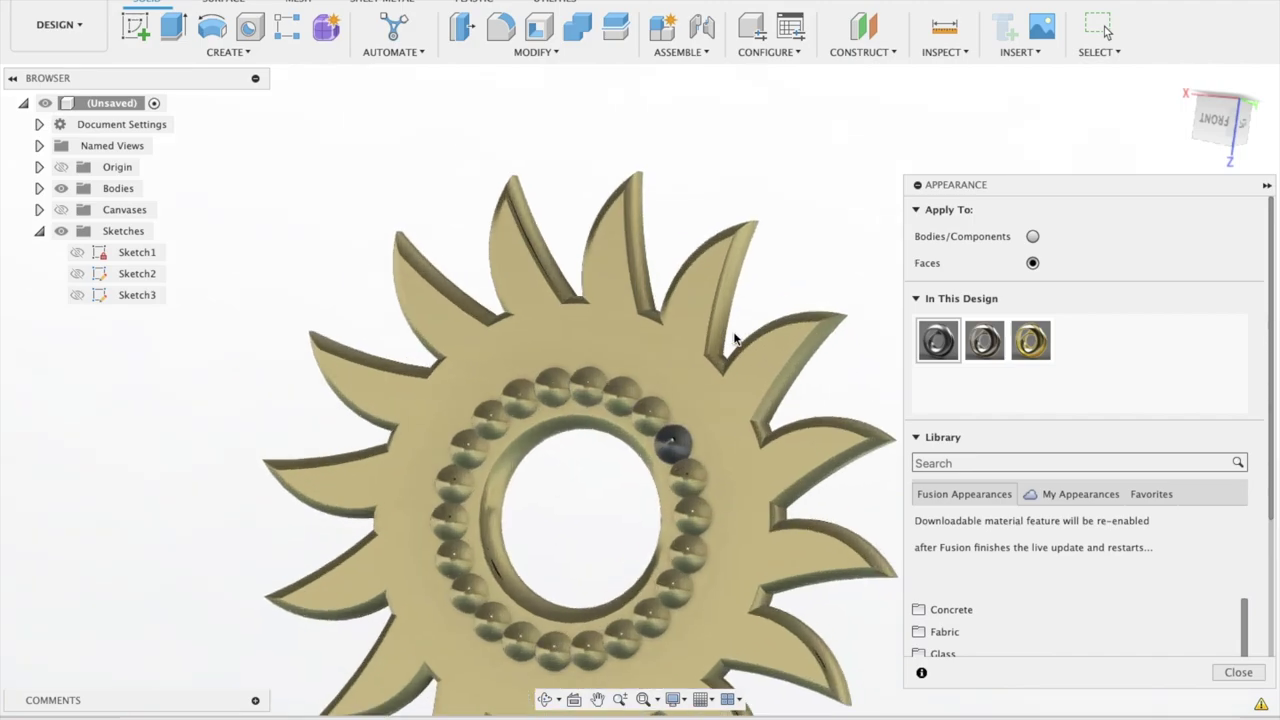
drag(980, 332, 648, 411)
drag(940, 340, 626, 392)
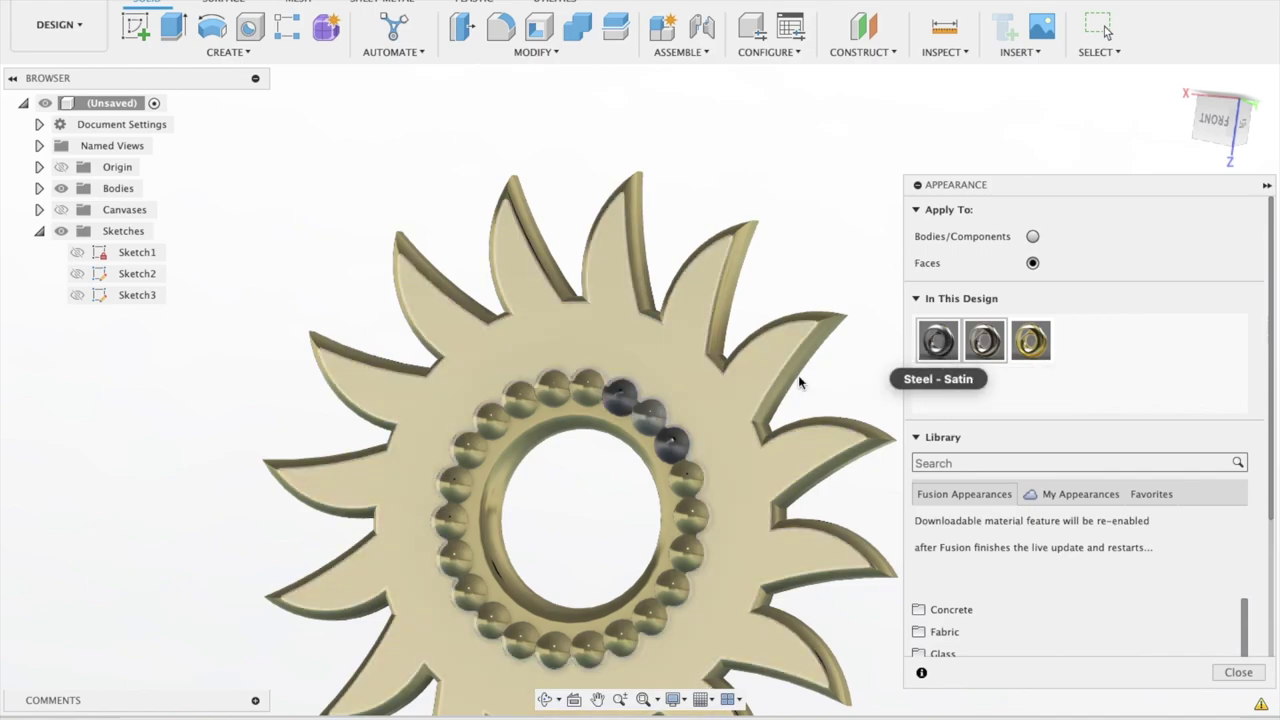
mouse_move(938, 342)
mouse_down()
mouse_move(586, 361)
mouse_move(590, 384)
mouse_up()
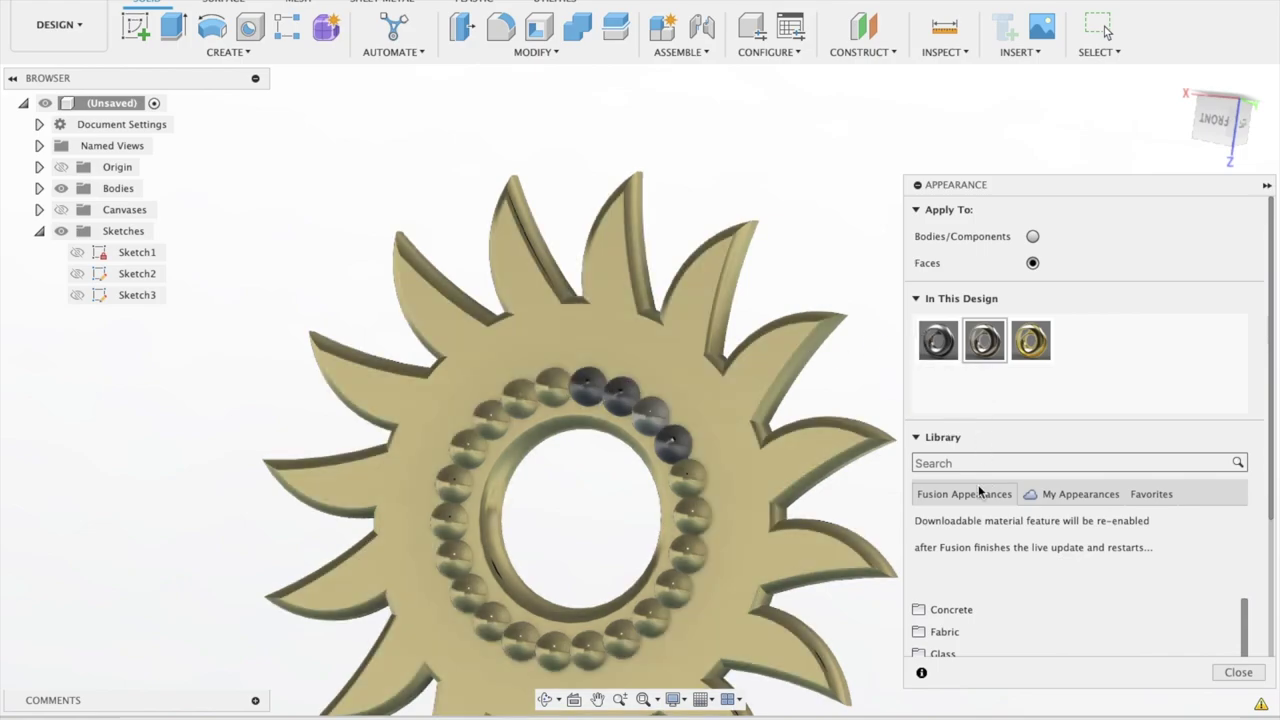
From Paint > Enamel Glossy, paint a ball red, then repaint it glossy white
scroll(1066, 445, down, 3)
scroll(1066, 480, down, 3)
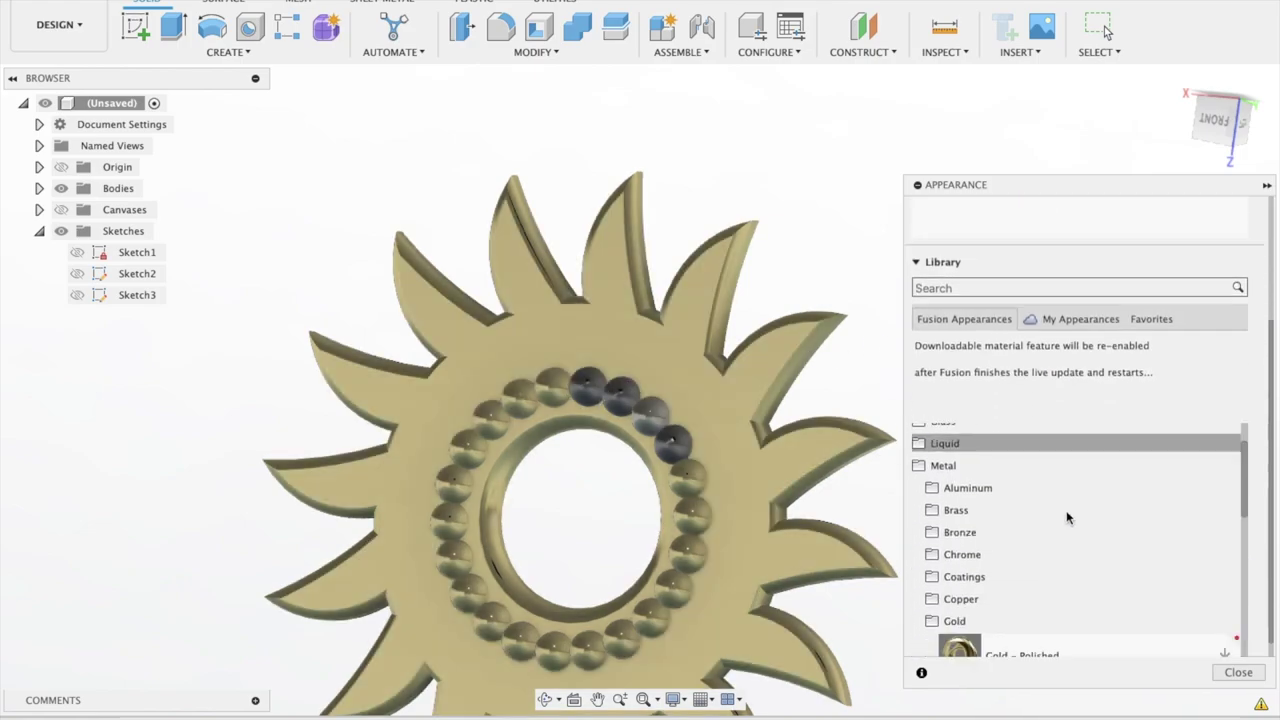
scroll(1066, 510, down, 2)
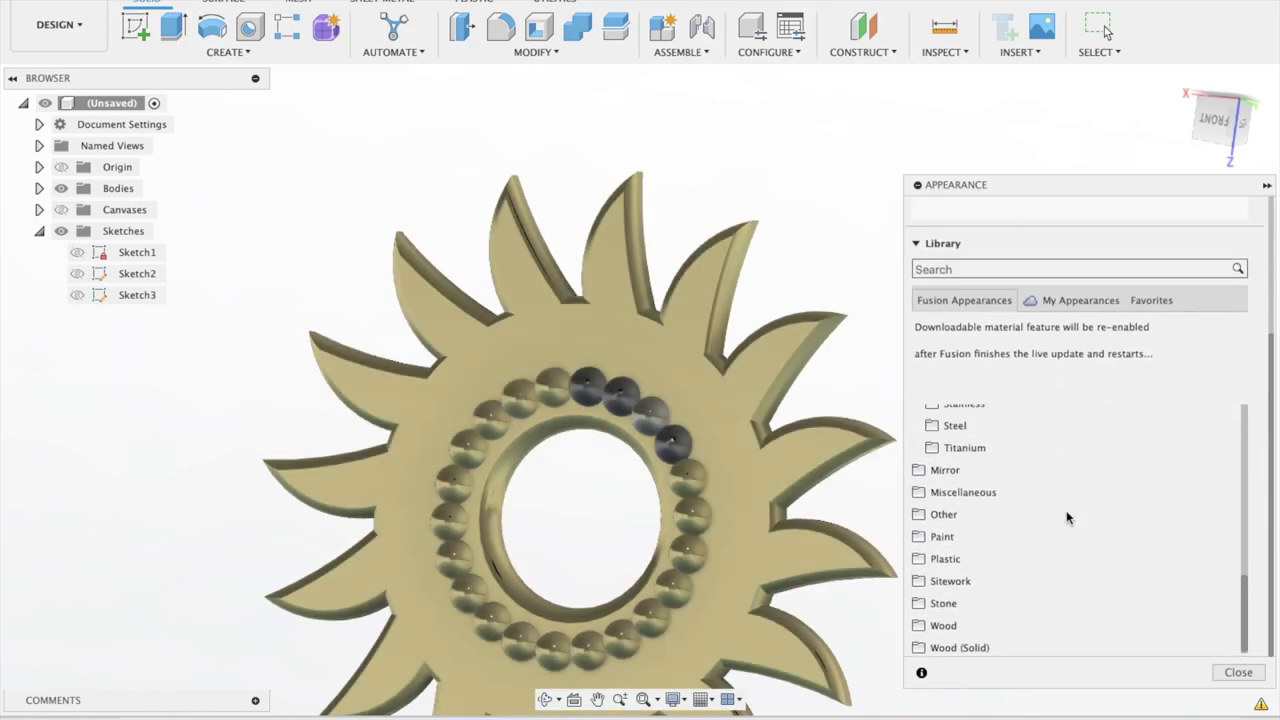
click(990, 532)
scroll(995, 555, down, 2)
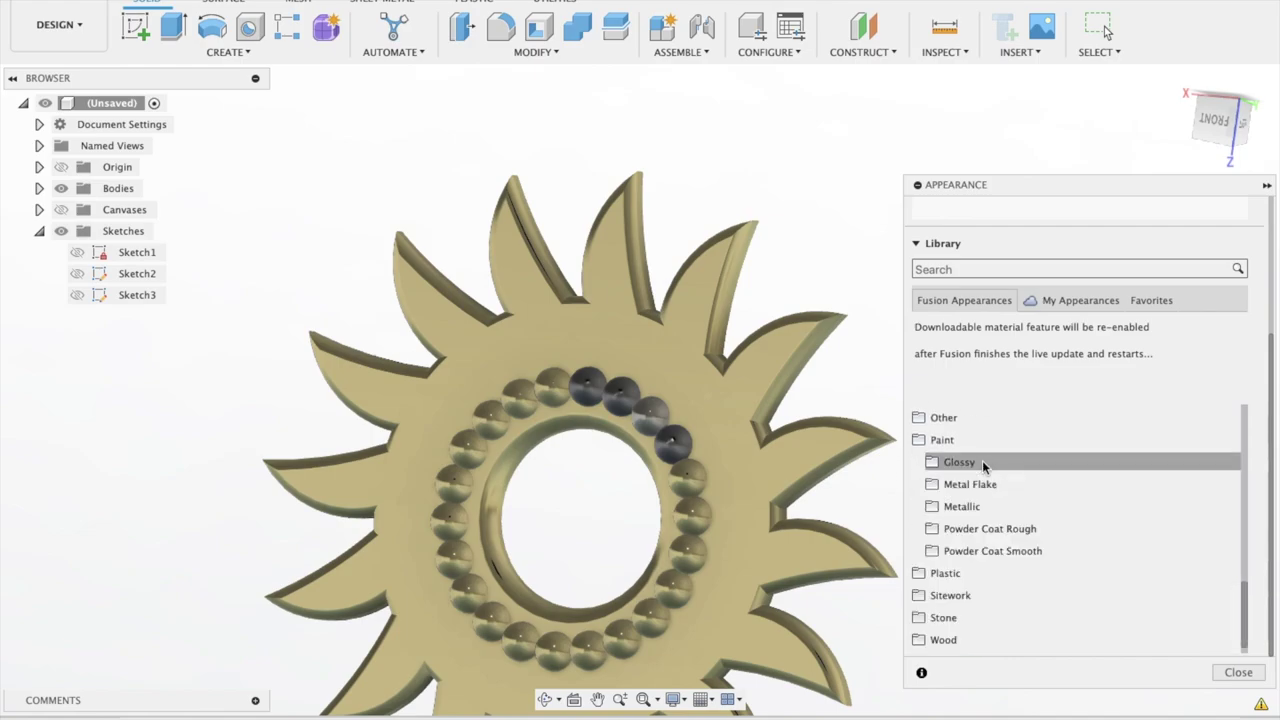
click(982, 462)
scroll(963, 560, down, 3)
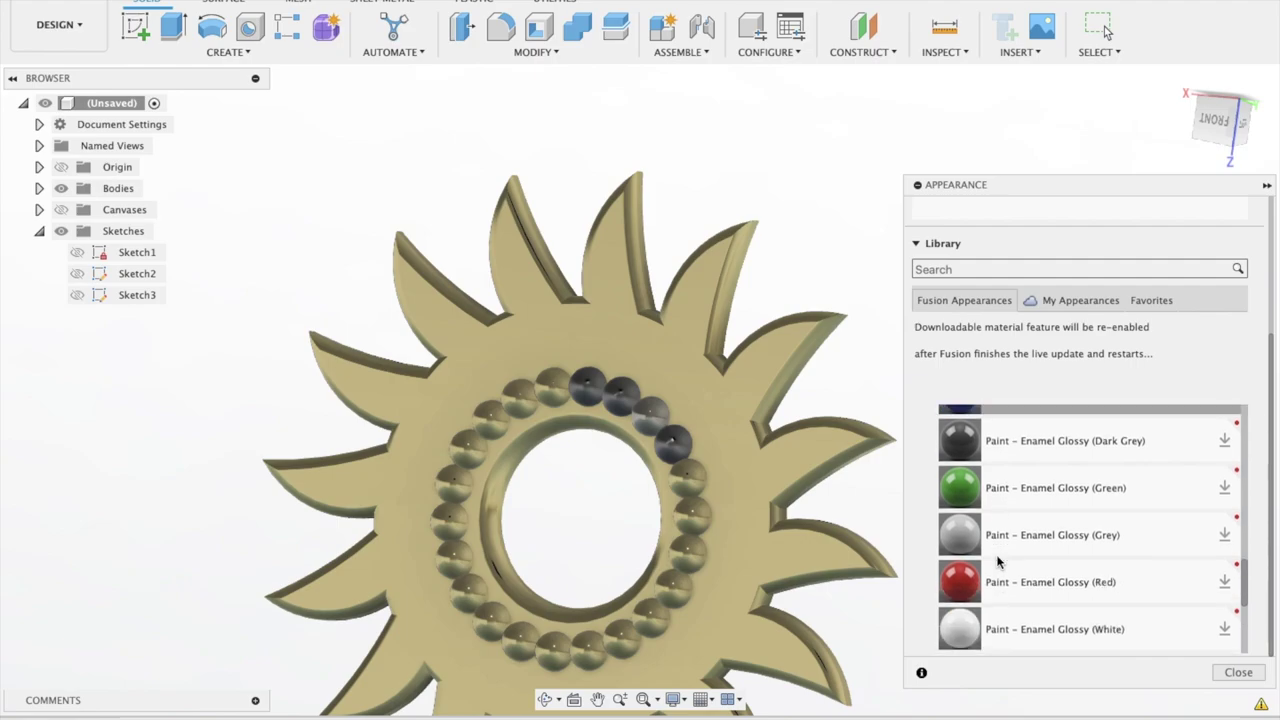
drag(955, 575, 758, 462)
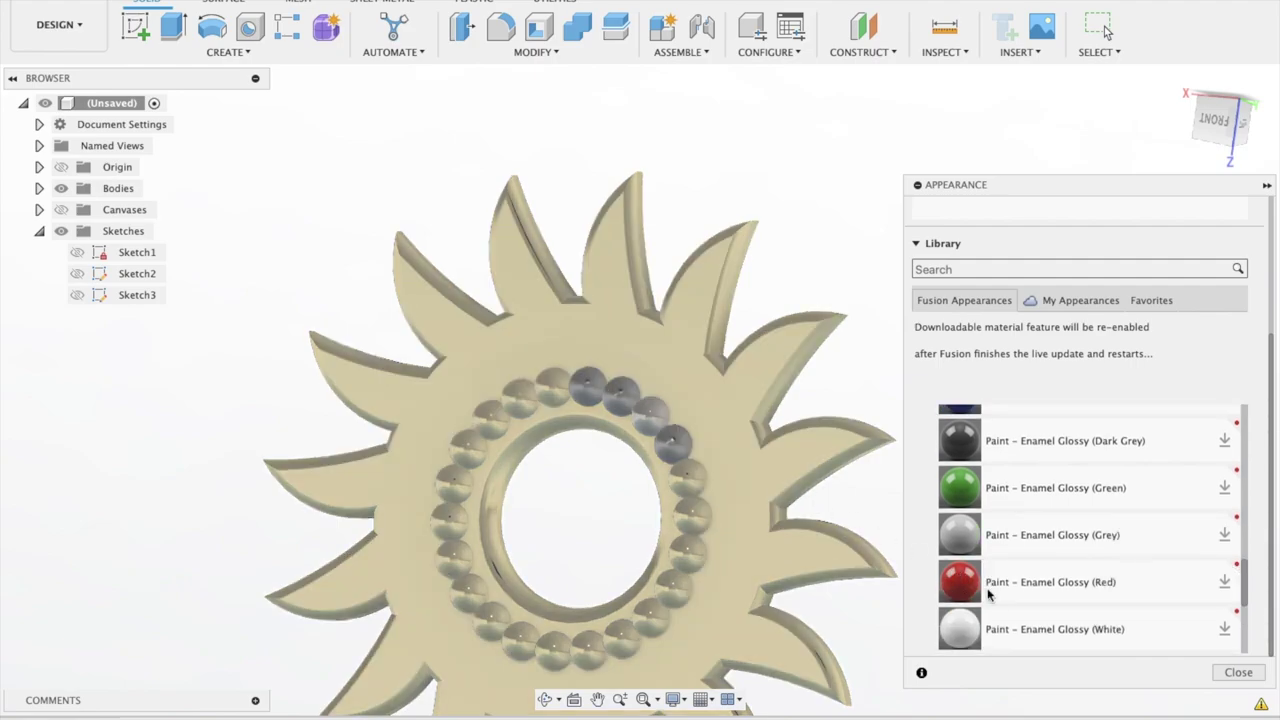
mouse_move(960, 582)
mouse_down()
mouse_move(822, 525)
mouse_move(649, 416)
mouse_up()
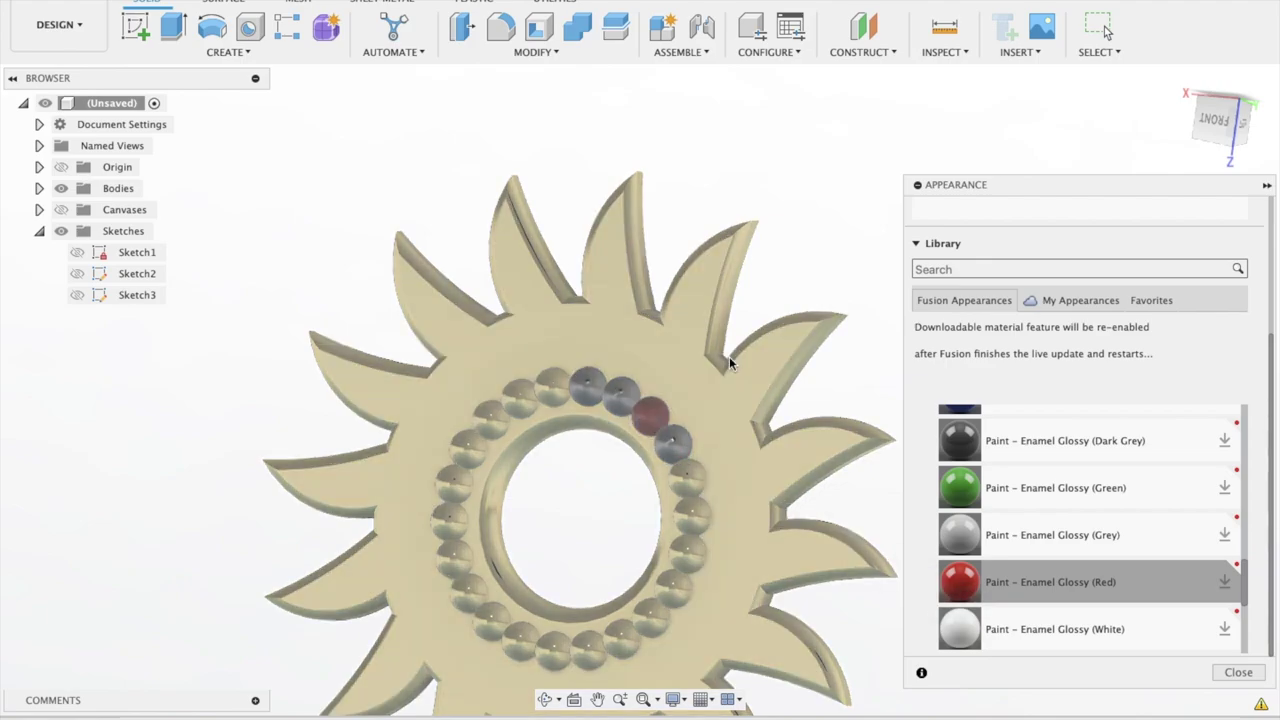
scroll(1040, 594, down, 1)
scroll(1040, 594, down, 2)
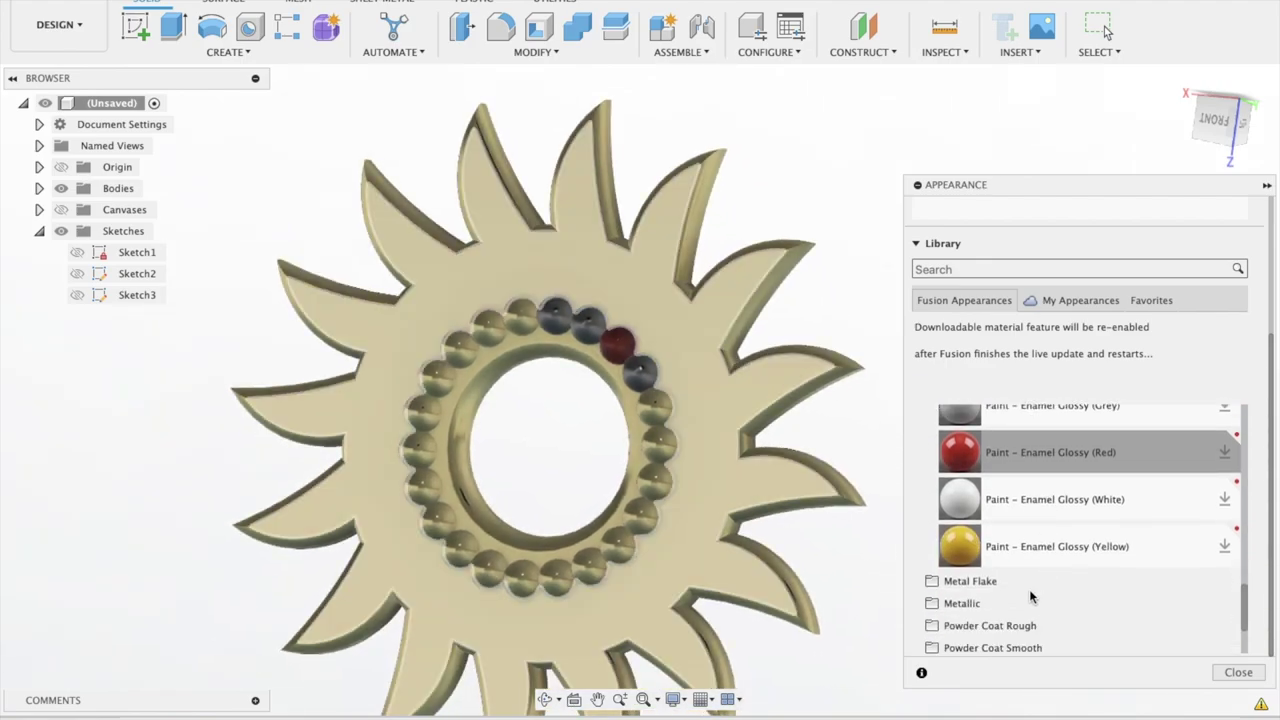
drag(933, 503, 635, 350)
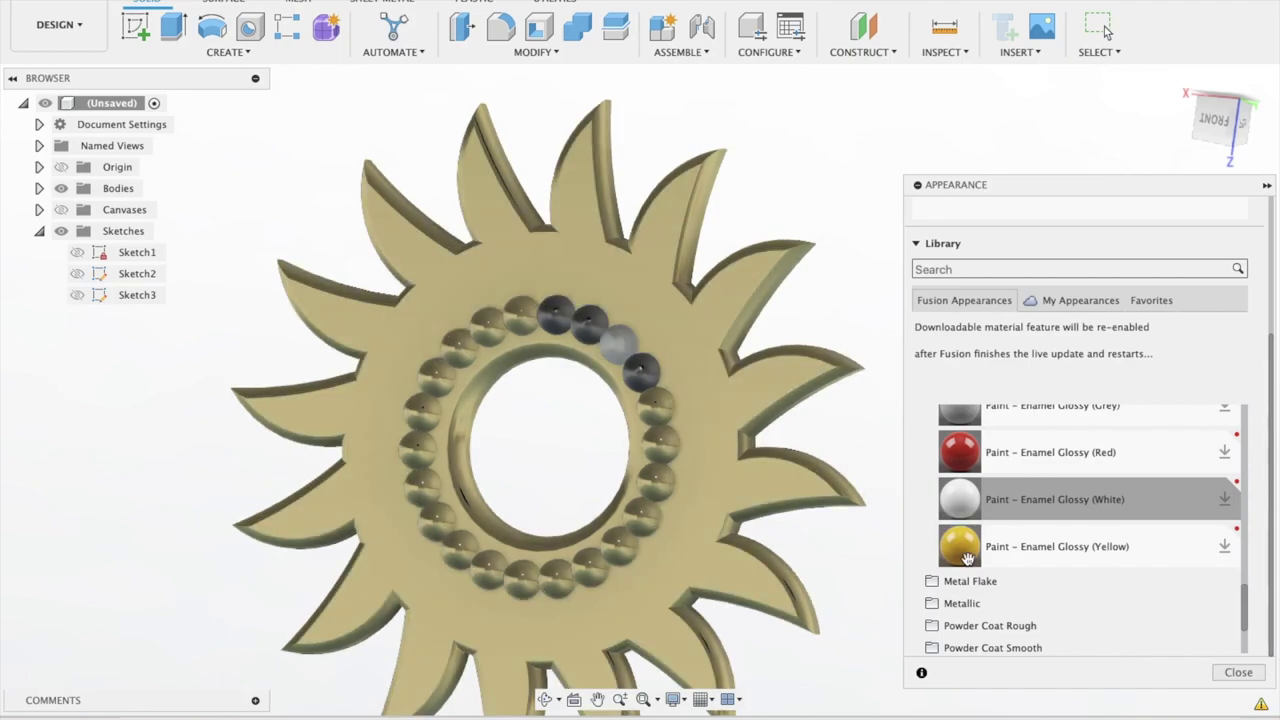
Expand the Paint – Metallic swatches in the Appearance library
scroll(955, 580, down, 2)
click(962, 516)
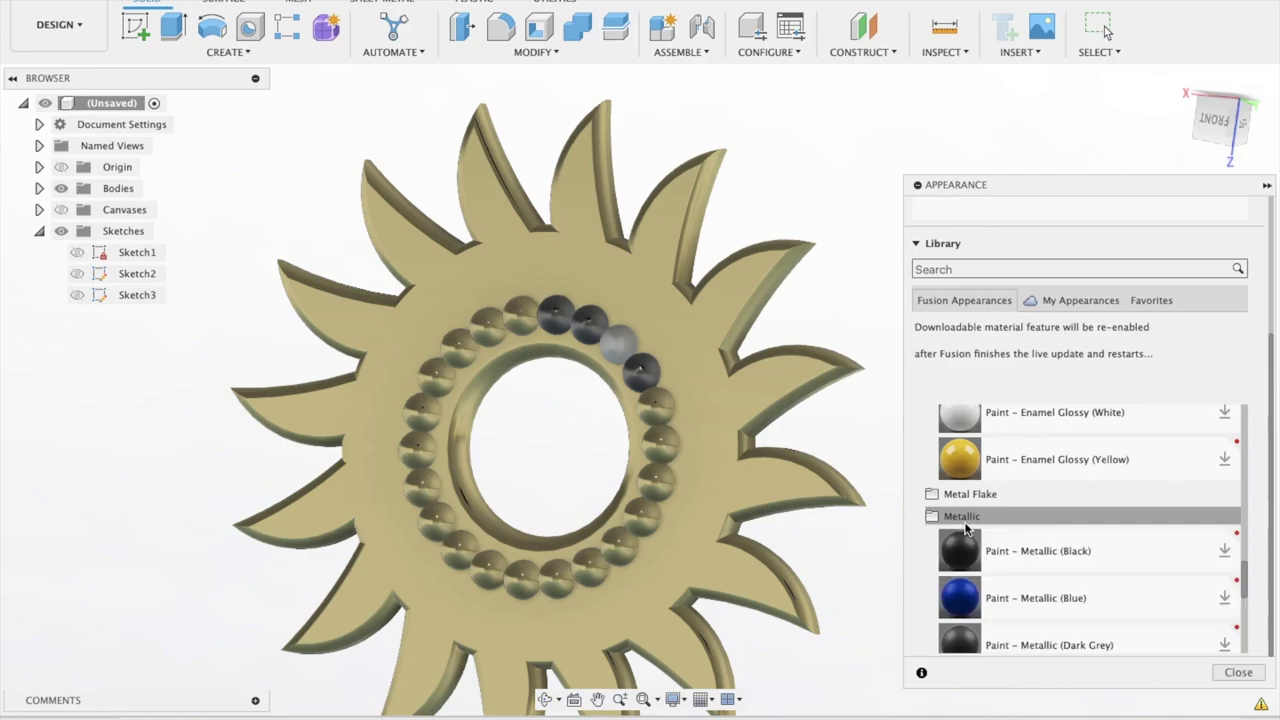
scroll(991, 590, down, 4)
Paint the top and upper-right bearing balls, including the white one, Paint – Metallic (Red)
drag(966, 563, 643, 378)
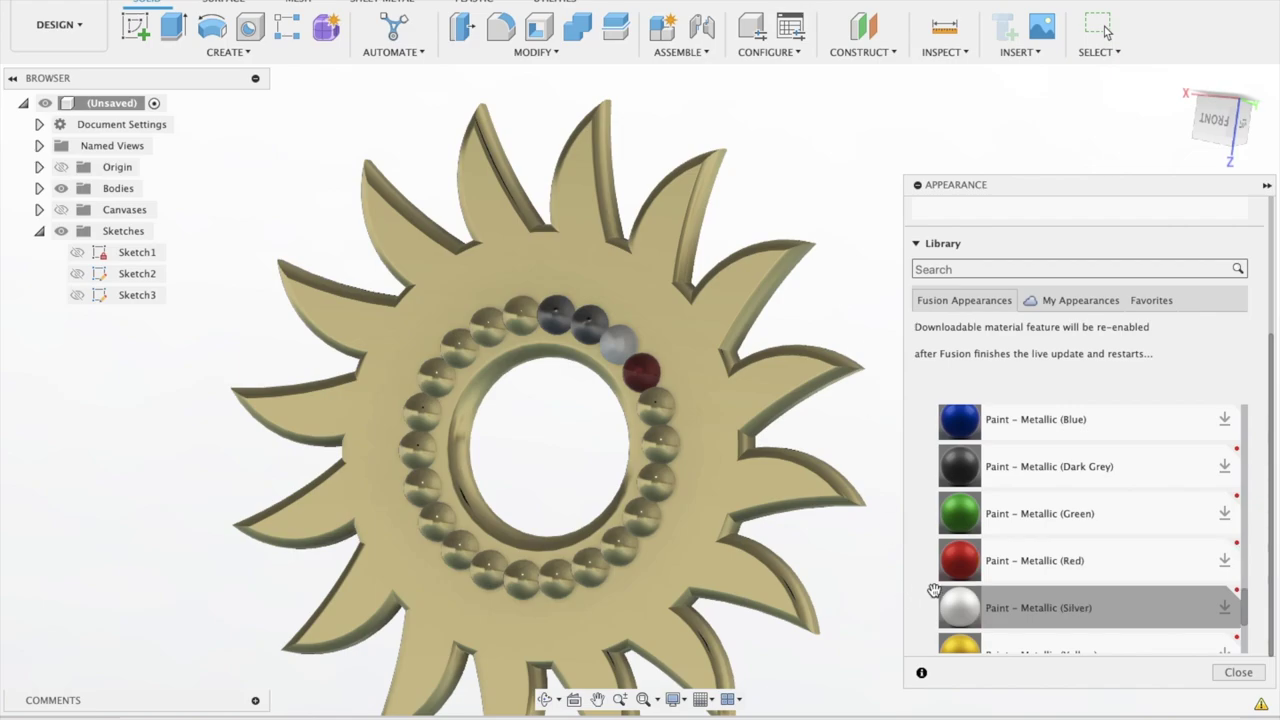
drag(960, 562, 790, 453)
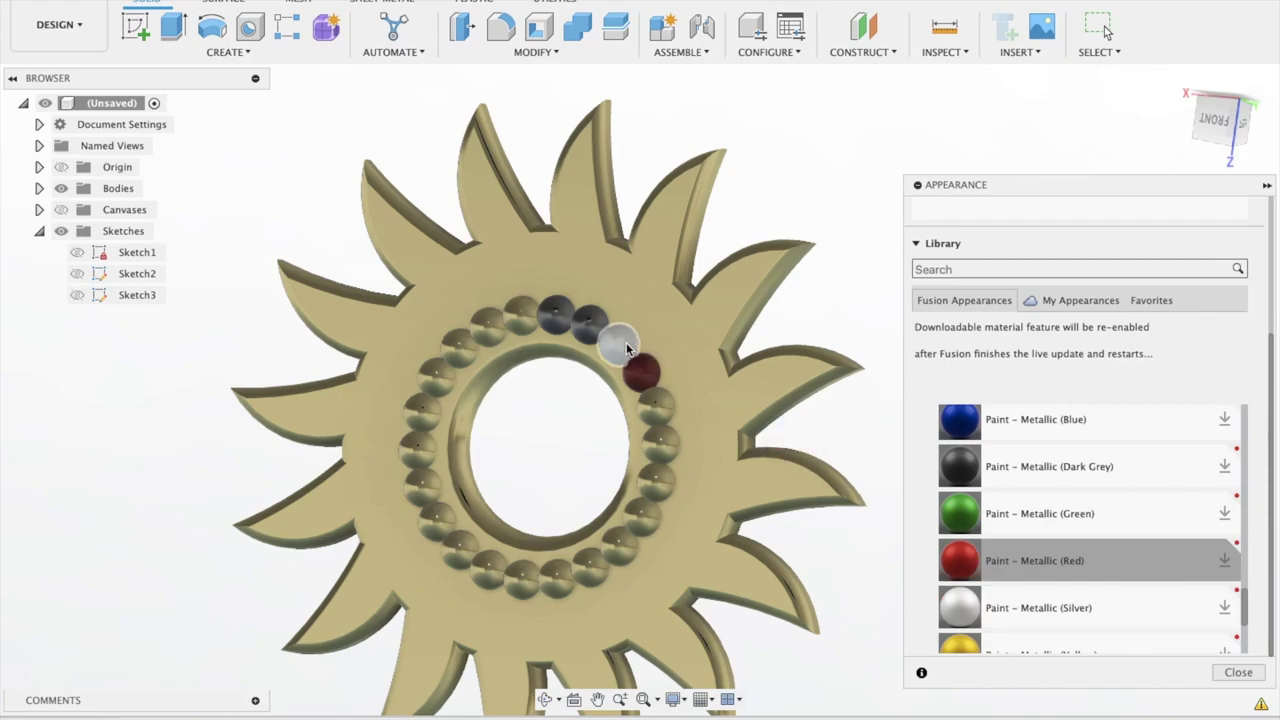
drag(630, 348, 624, 344)
drag(968, 566, 589, 326)
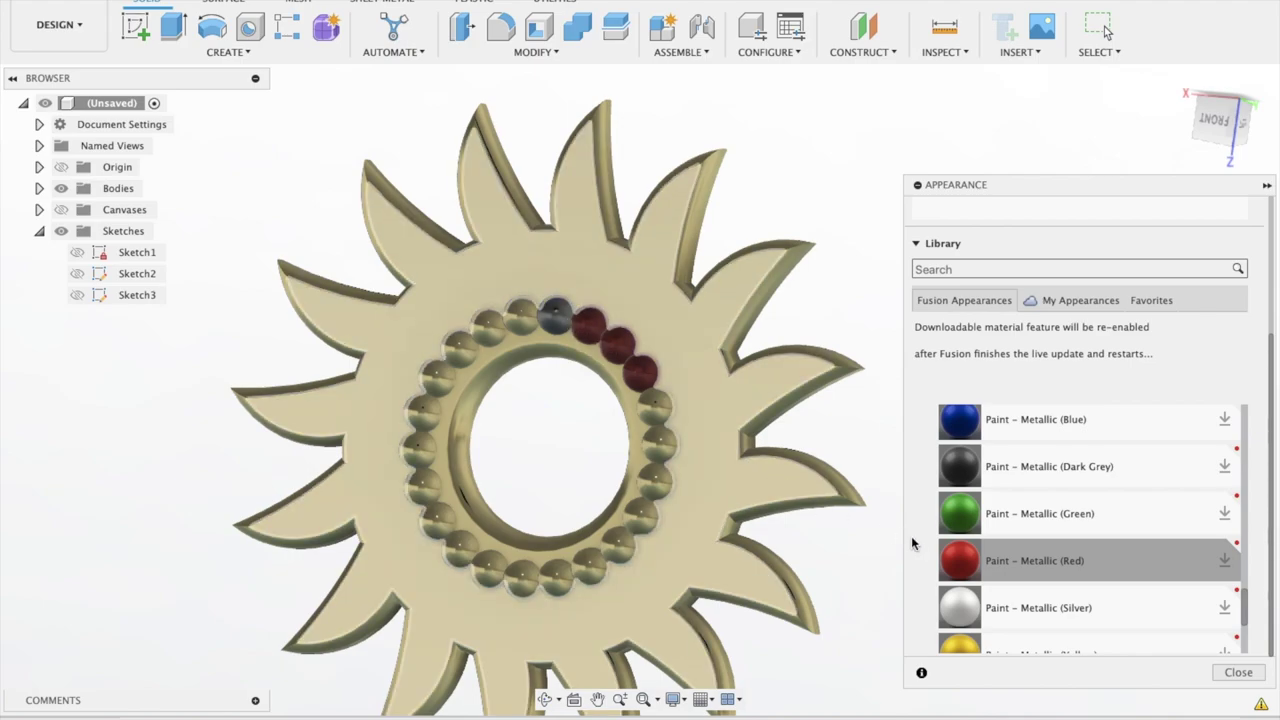
drag(970, 565, 655, 405)
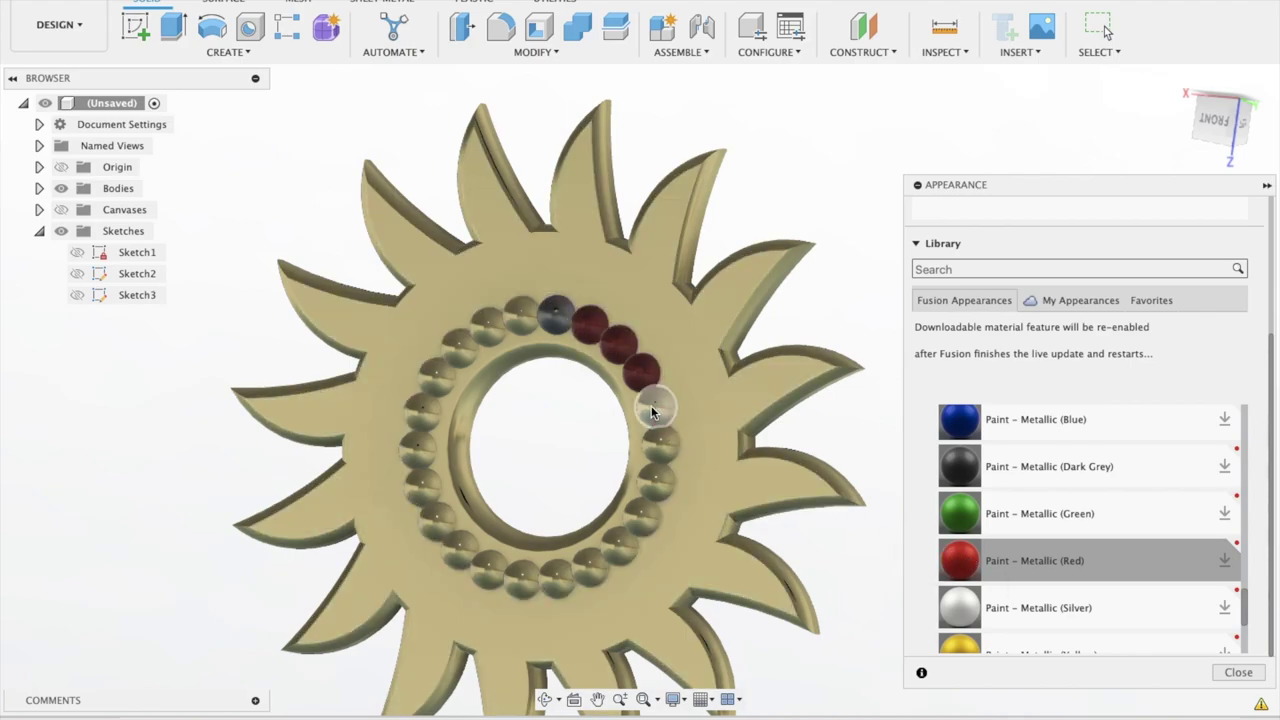
drag(963, 580, 666, 440)
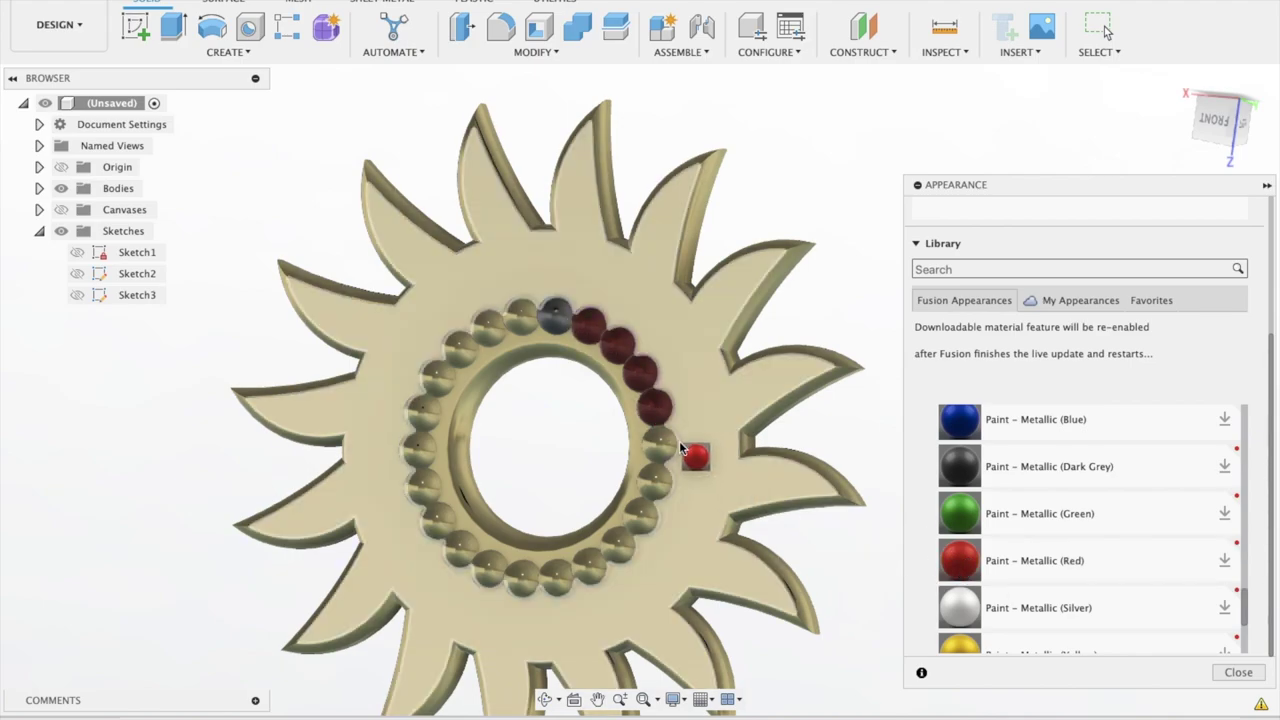
drag(965, 562, 667, 481)
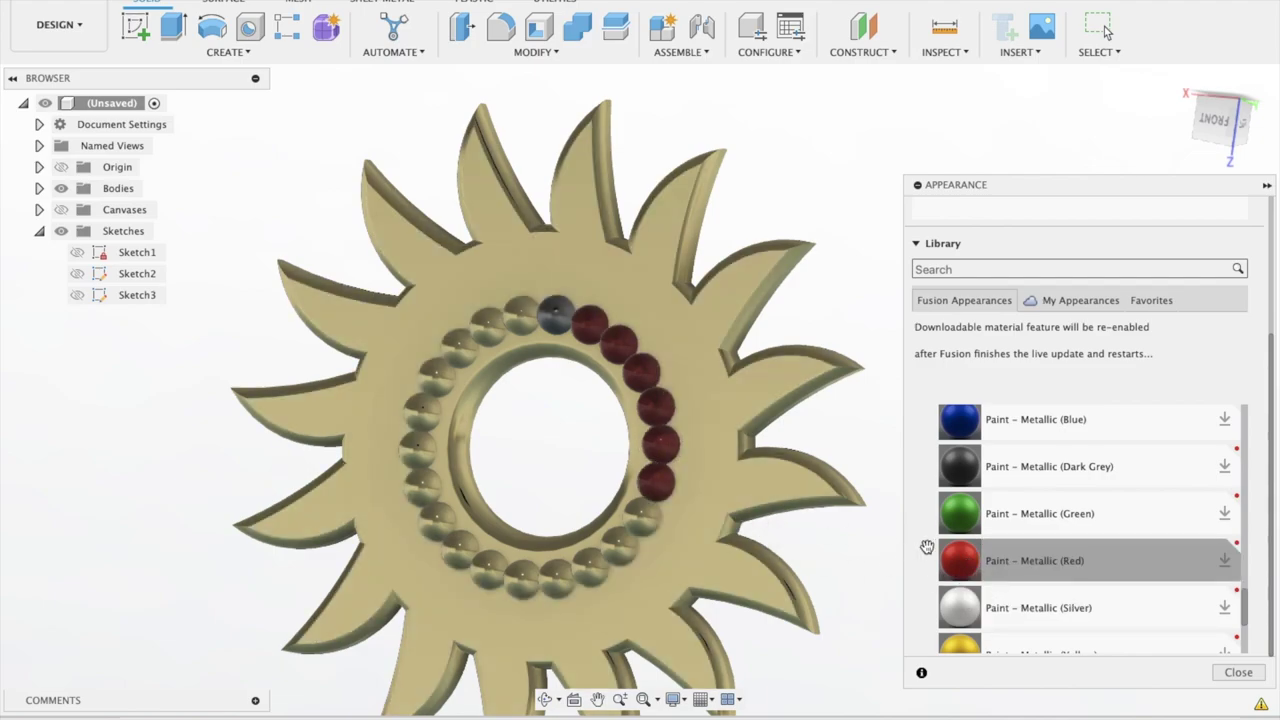
Continue Metallic (Red) on the lower-right, bottom and several top-left balls
drag(960, 566, 643, 522)
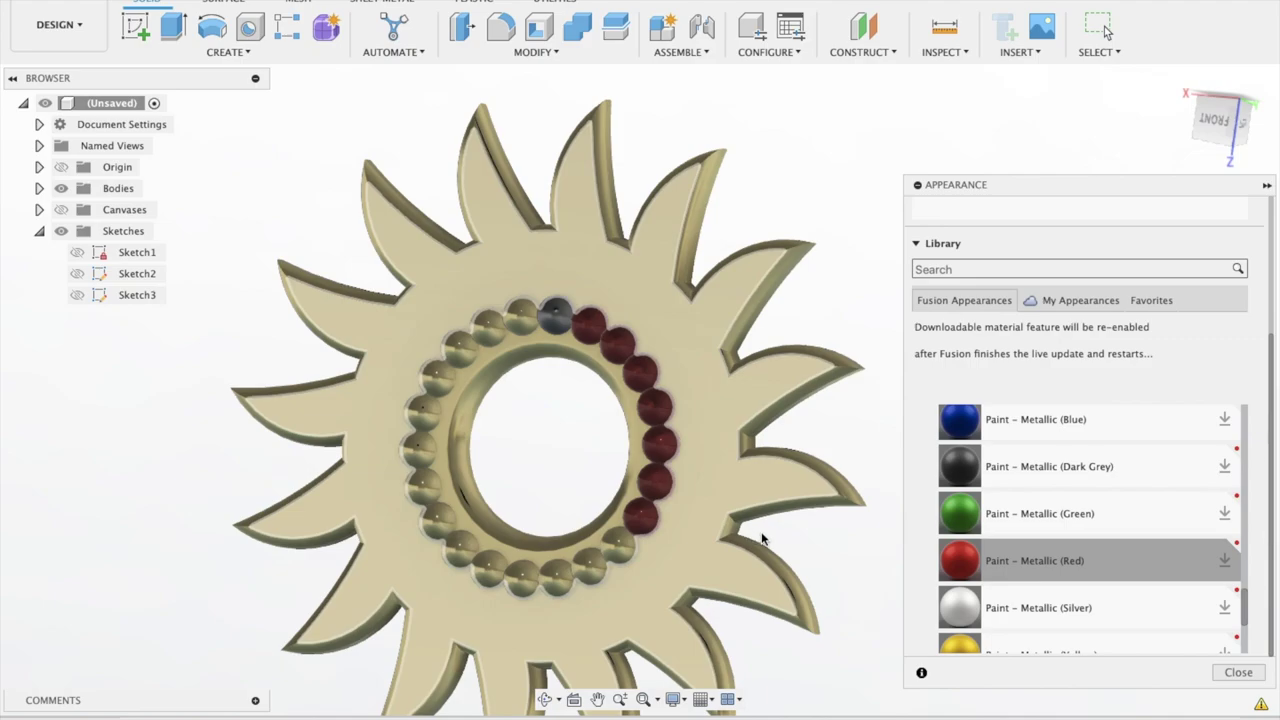
drag(958, 556, 611, 539)
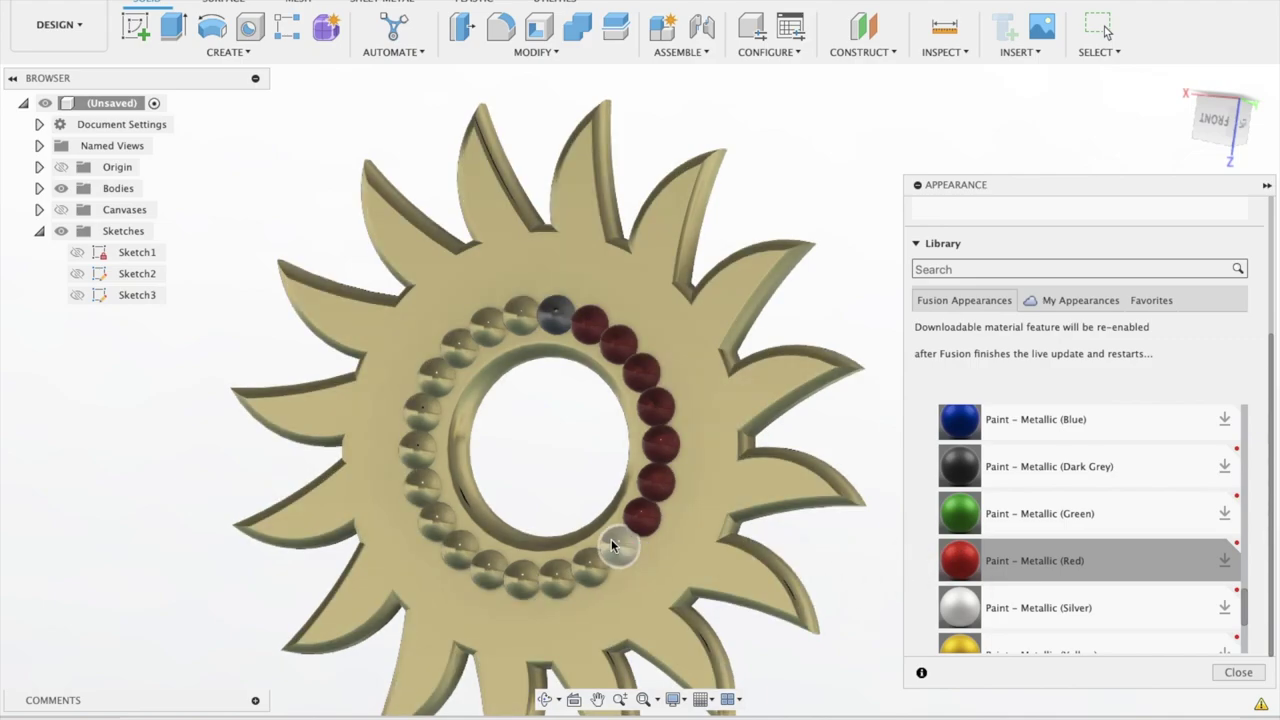
drag(950, 562, 586, 561)
drag(969, 556, 563, 585)
mouse_move(955, 558)
mouse_down()
mouse_move(520, 593)
mouse_move(647, 412)
mouse_move(556, 318)
mouse_up()
drag(945, 541, 521, 319)
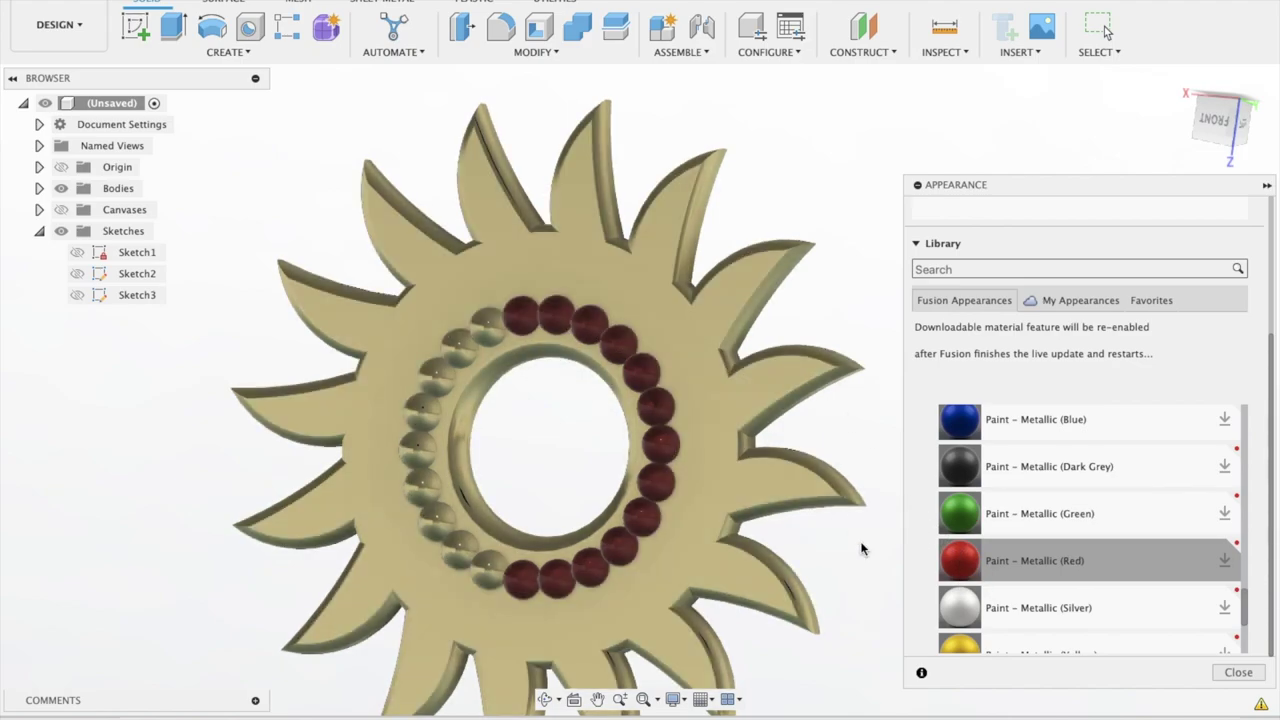
drag(955, 569, 487, 328)
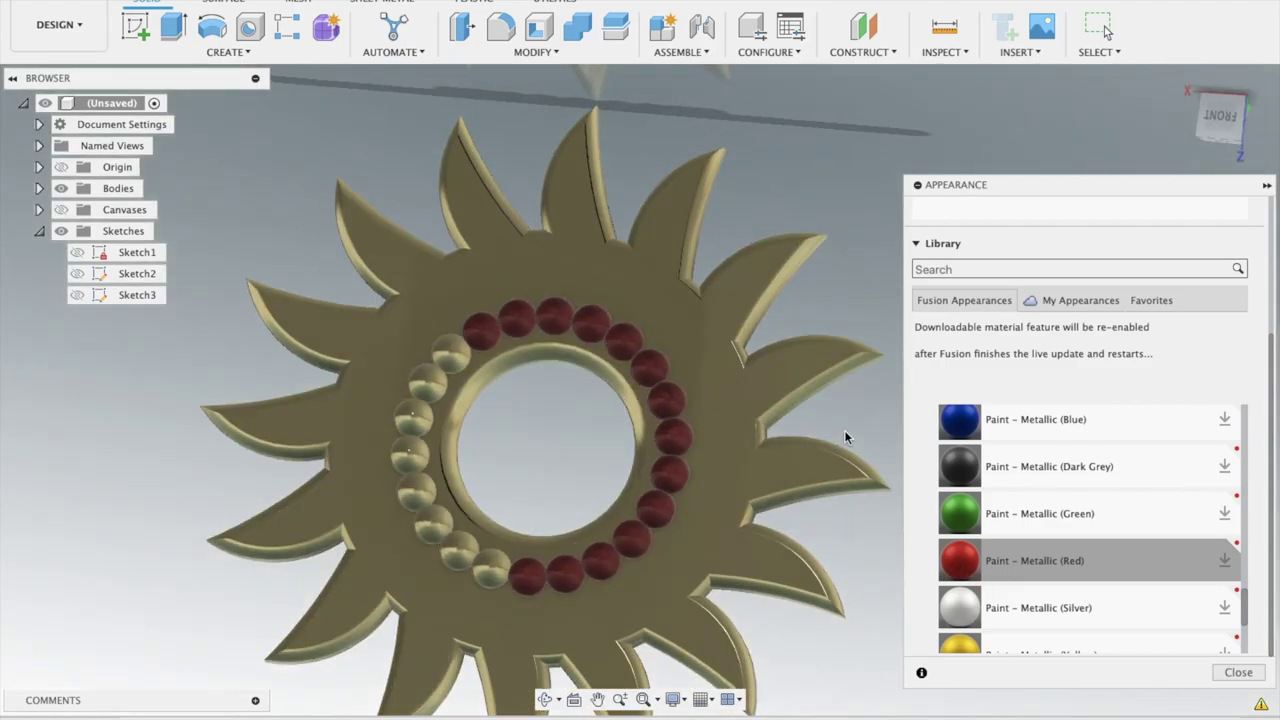
Paint the last nine pale balls down the ring's left side Paint – Metallic (Red)
drag(959, 466, 924, 497)
drag(955, 560, 450, 352)
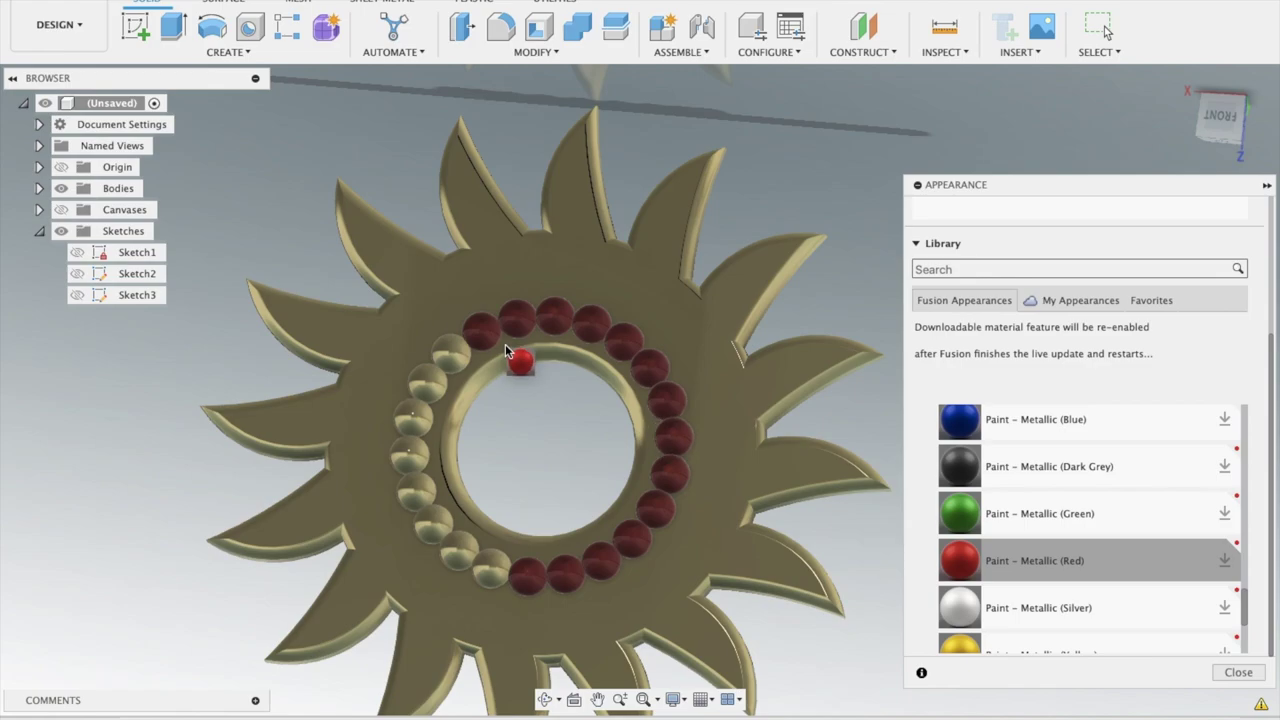
mouse_move(960, 560)
mouse_down()
mouse_move(446, 376)
mouse_move(426, 382)
mouse_up()
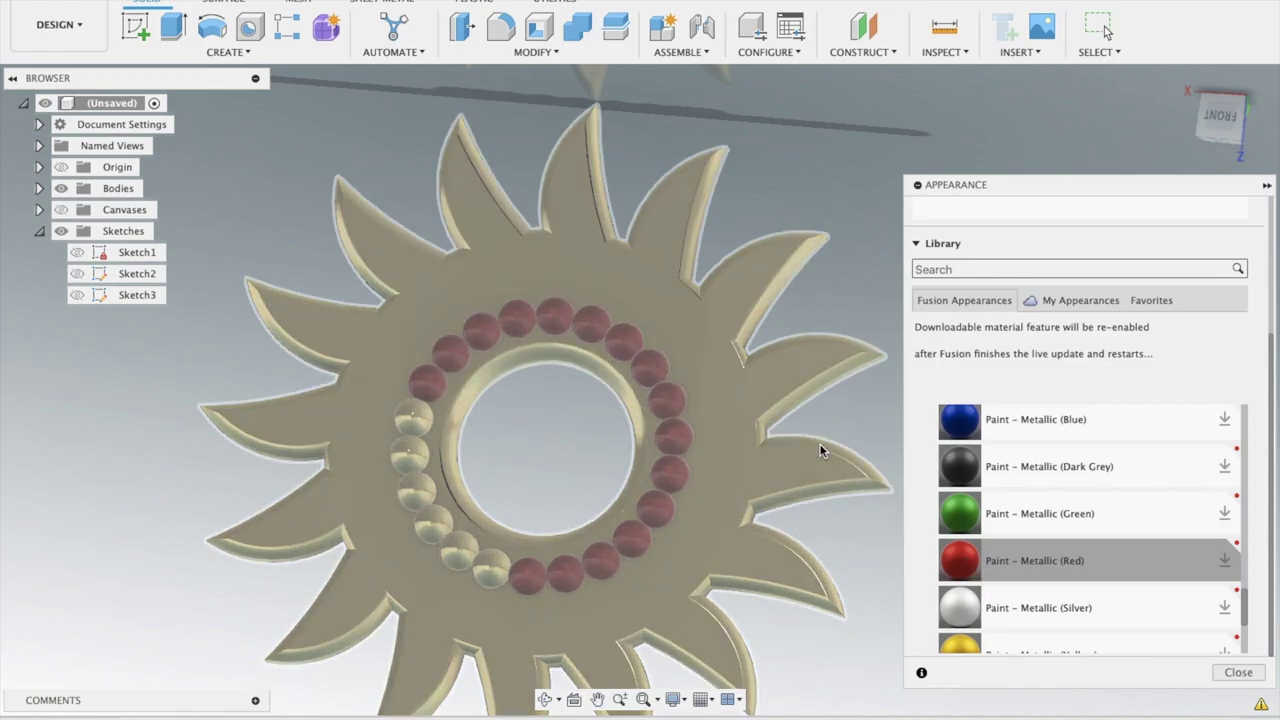
drag(969, 572, 413, 418)
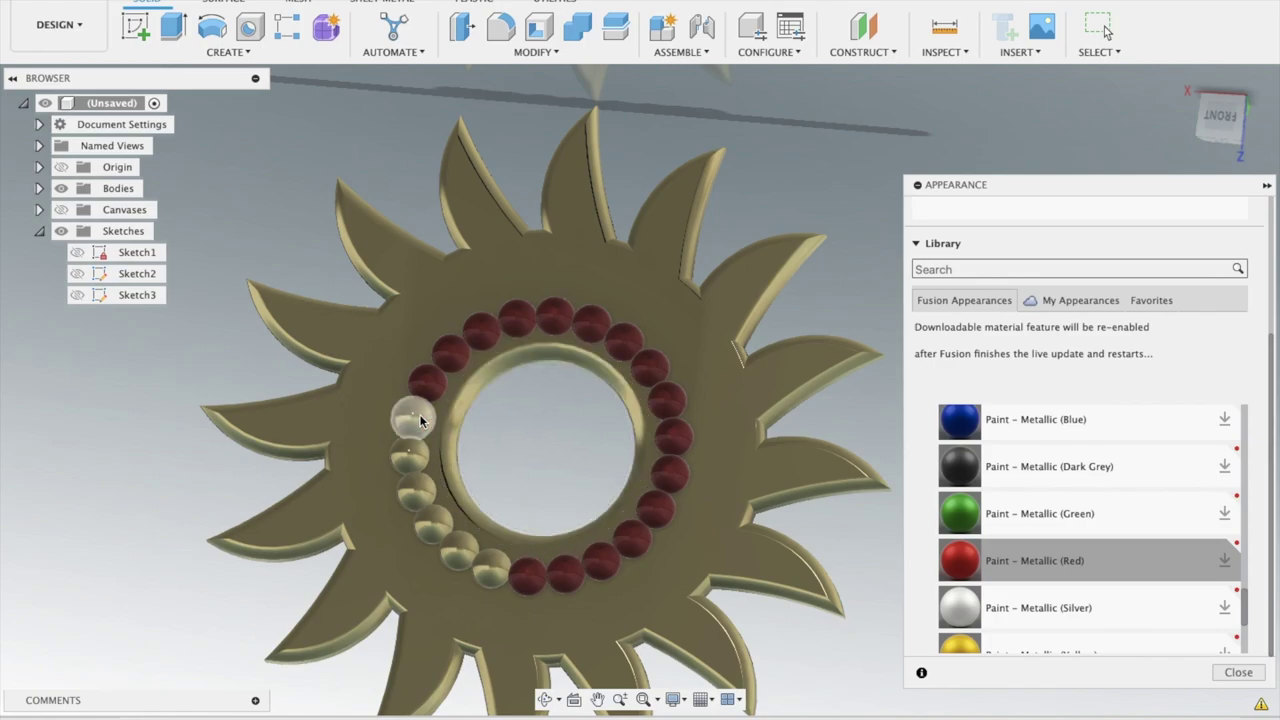
mouse_move(966, 573)
mouse_down()
mouse_move(543, 514)
mouse_move(429, 480)
mouse_move(408, 456)
mouse_up()
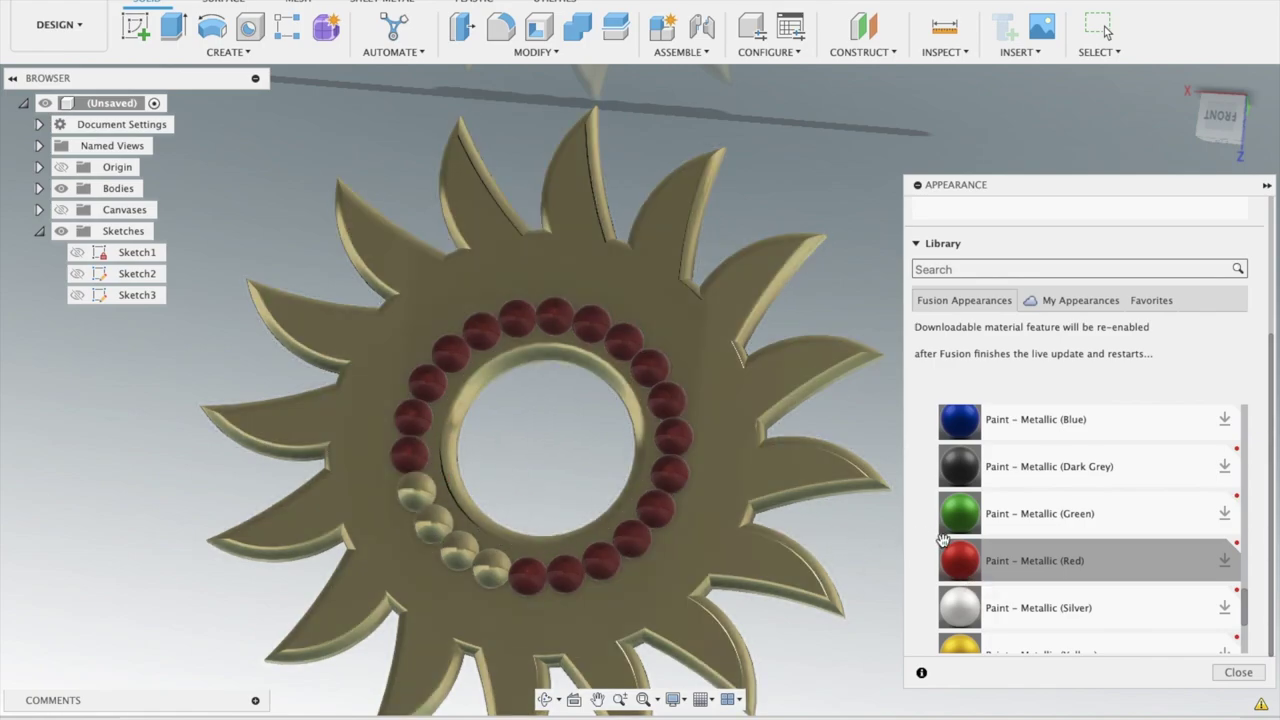
mouse_move(986, 563)
mouse_down()
mouse_move(420, 512)
mouse_move(416, 492)
mouse_up()
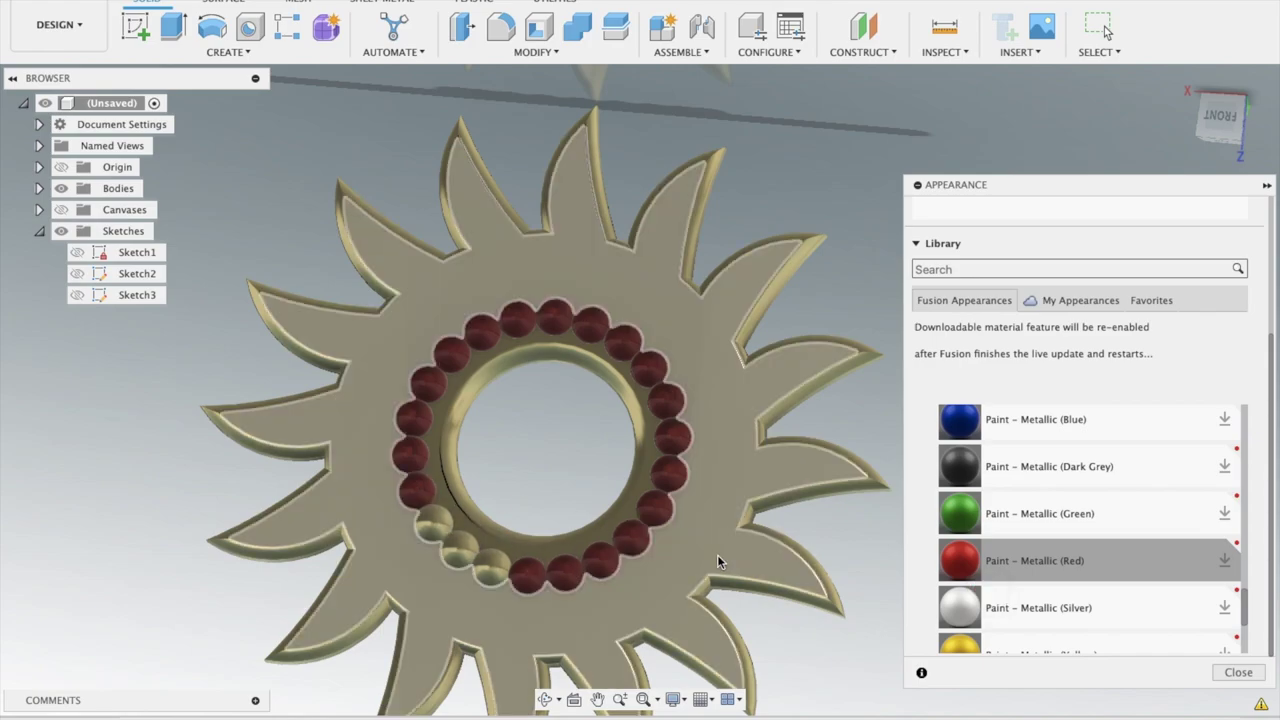
mouse_move(950, 560)
mouse_down()
mouse_move(405, 523)
mouse_move(430, 522)
mouse_up()
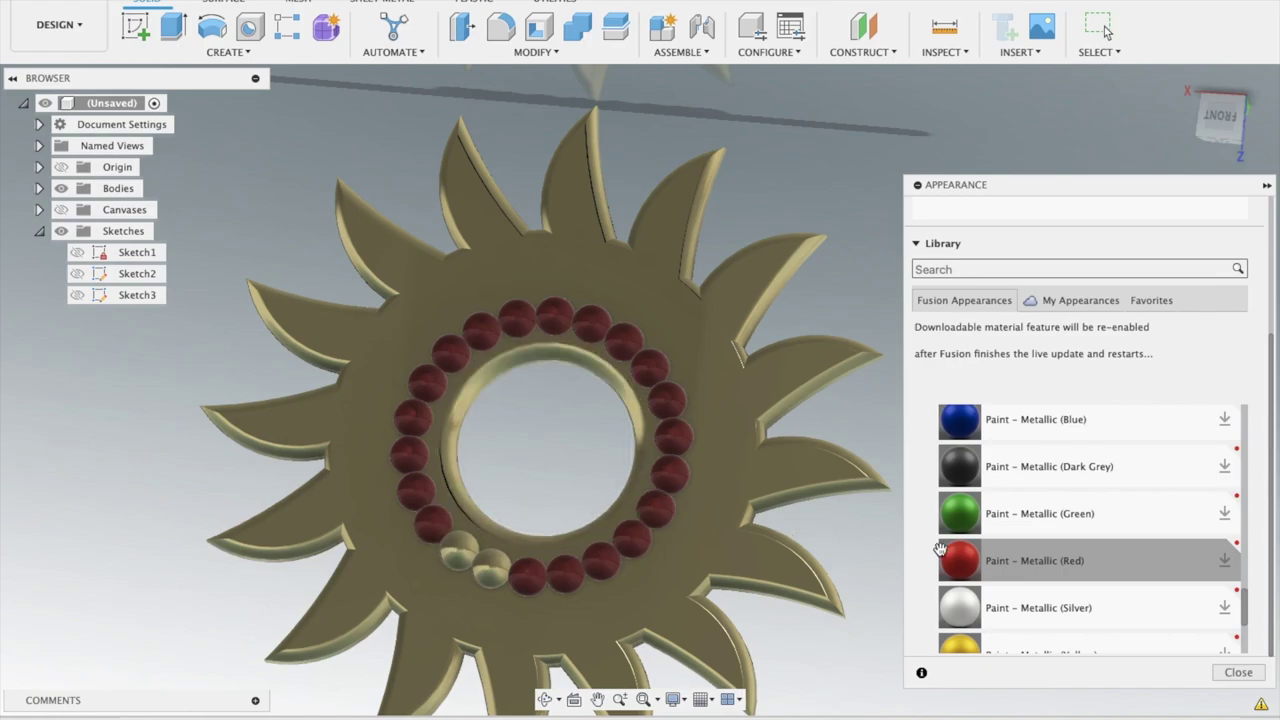
drag(938, 548, 465, 553)
drag(952, 560, 492, 568)
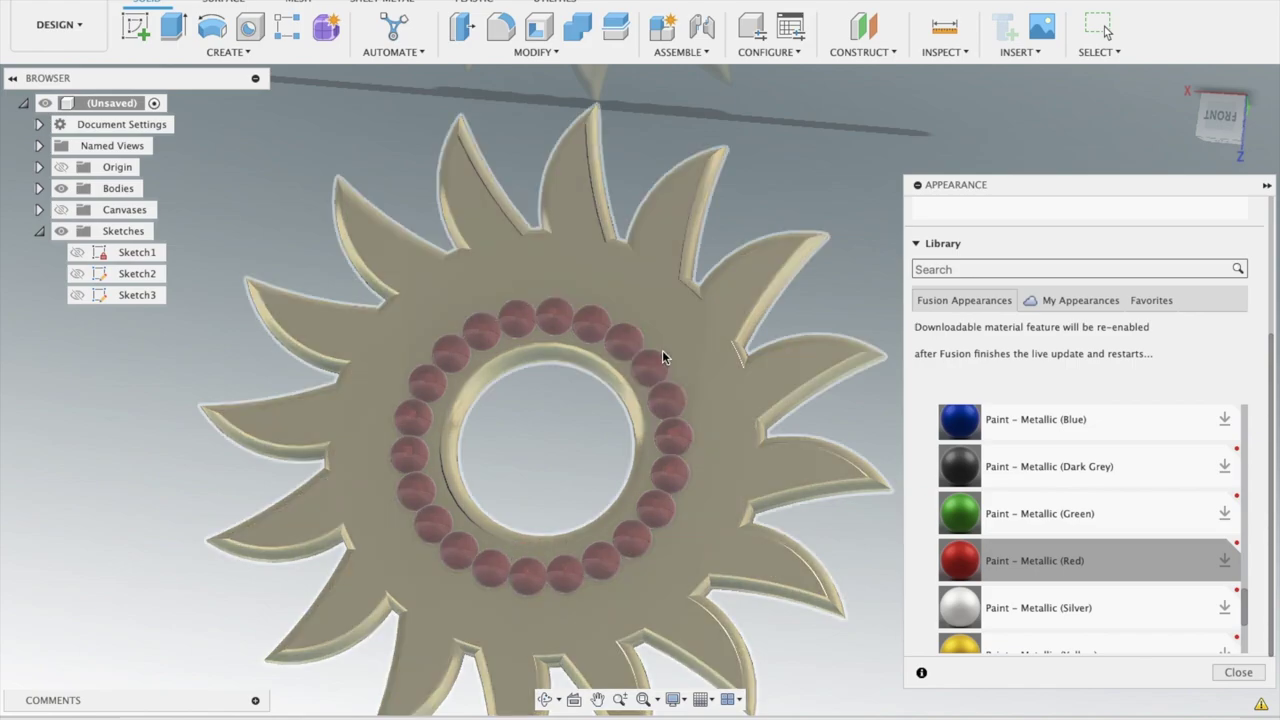
Apply Paint – Metallic (Blue) to one lower-right ball and close the Appearance library
scroll(1100, 555, down, 3)
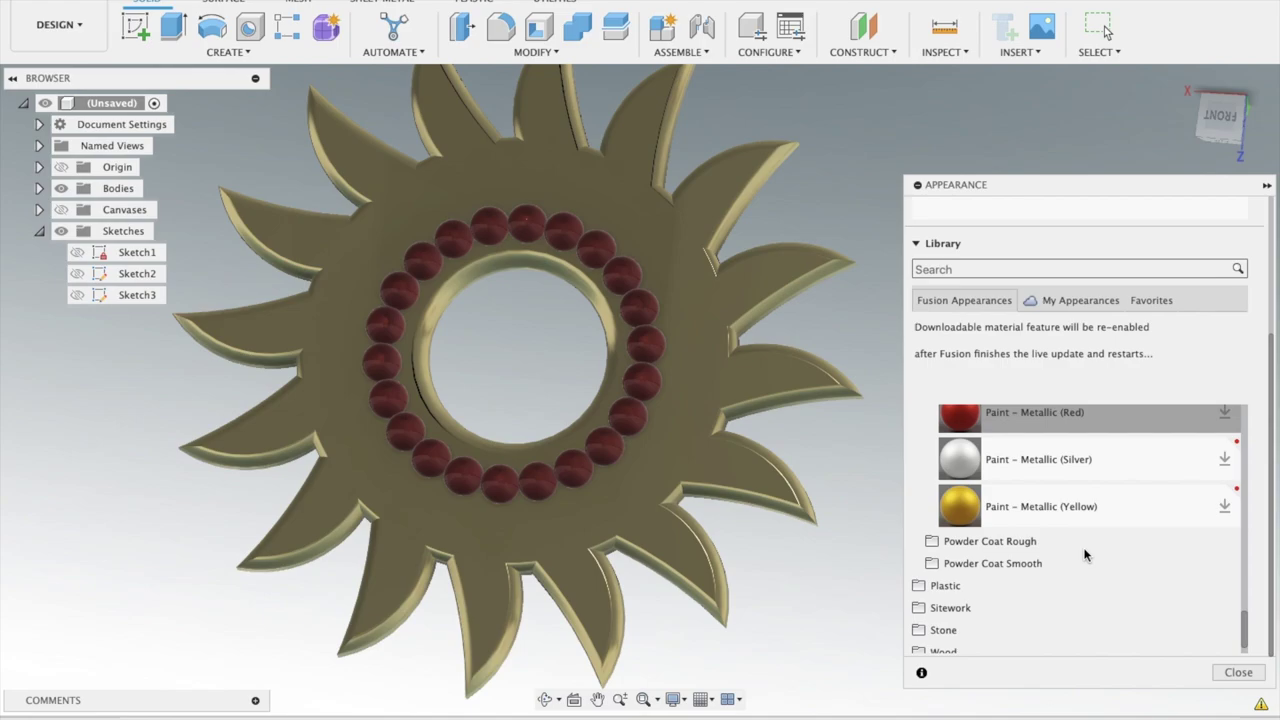
scroll(1085, 555, down, 1)
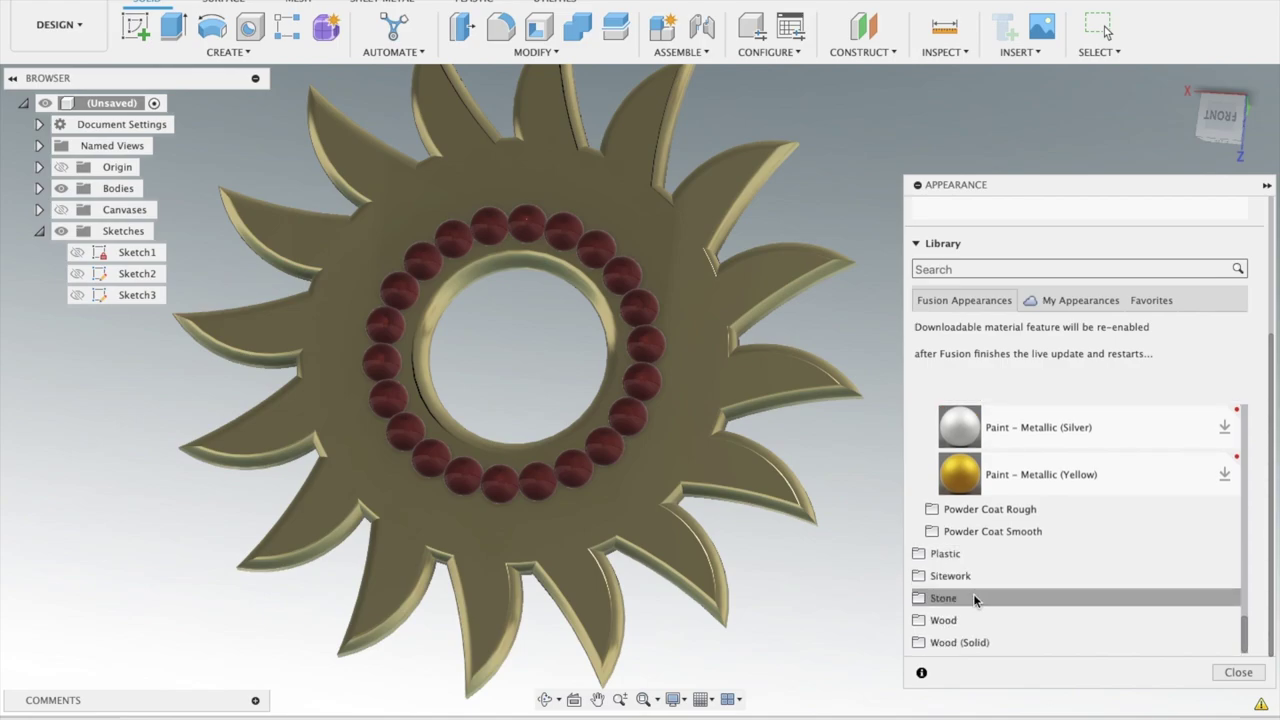
click(978, 558)
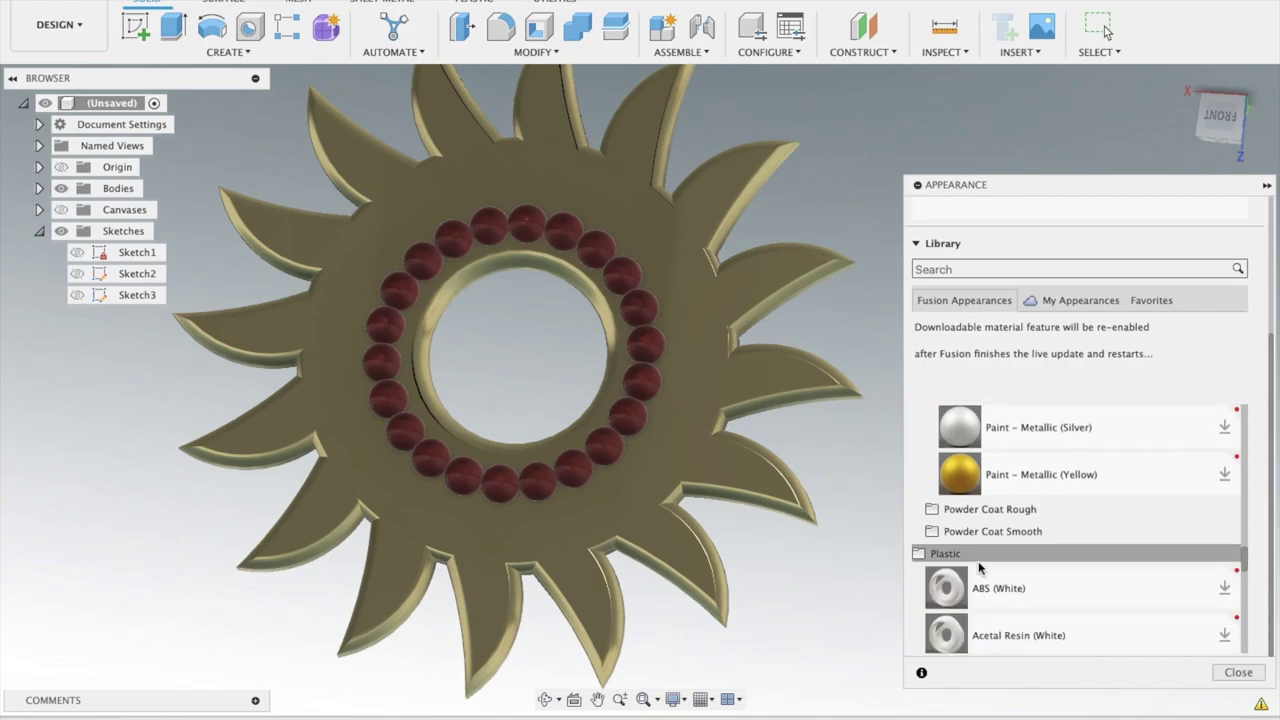
scroll(1000, 471, up, 3)
scroll(1036, 469, up, 1)
scroll(1036, 469, up, 2)
scroll(1036, 469, up, 3)
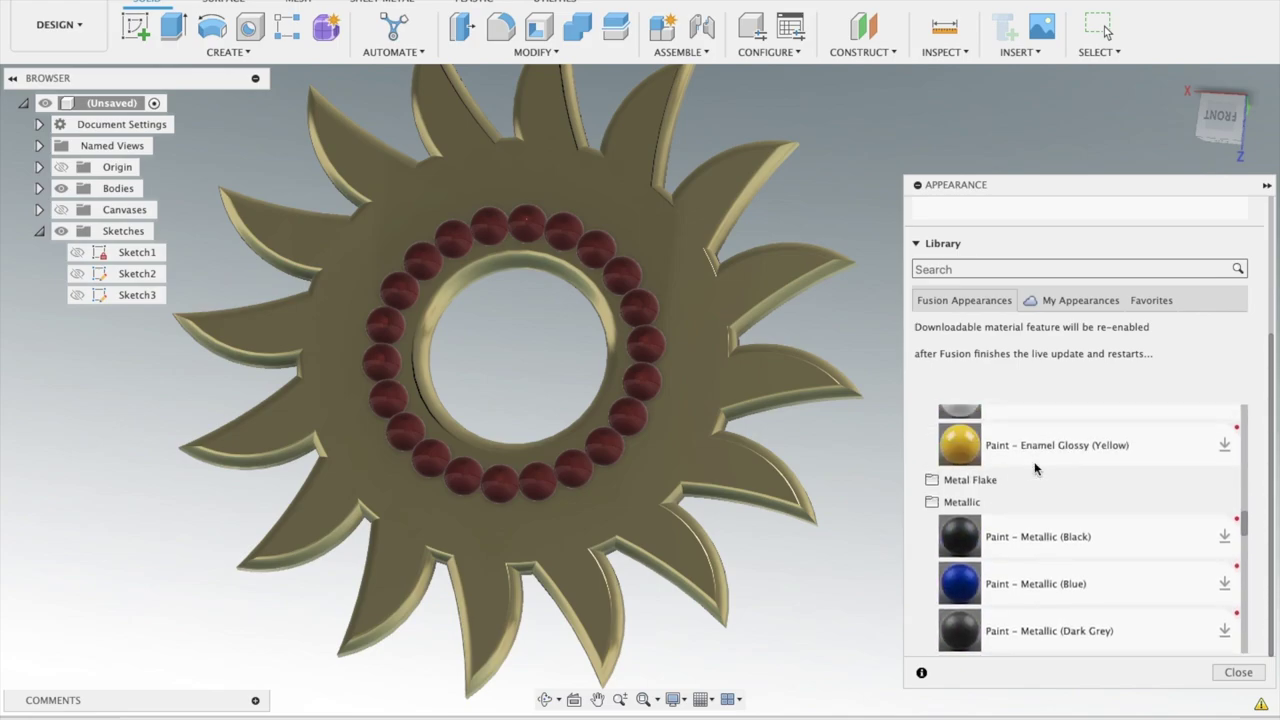
drag(975, 592, 628, 416)
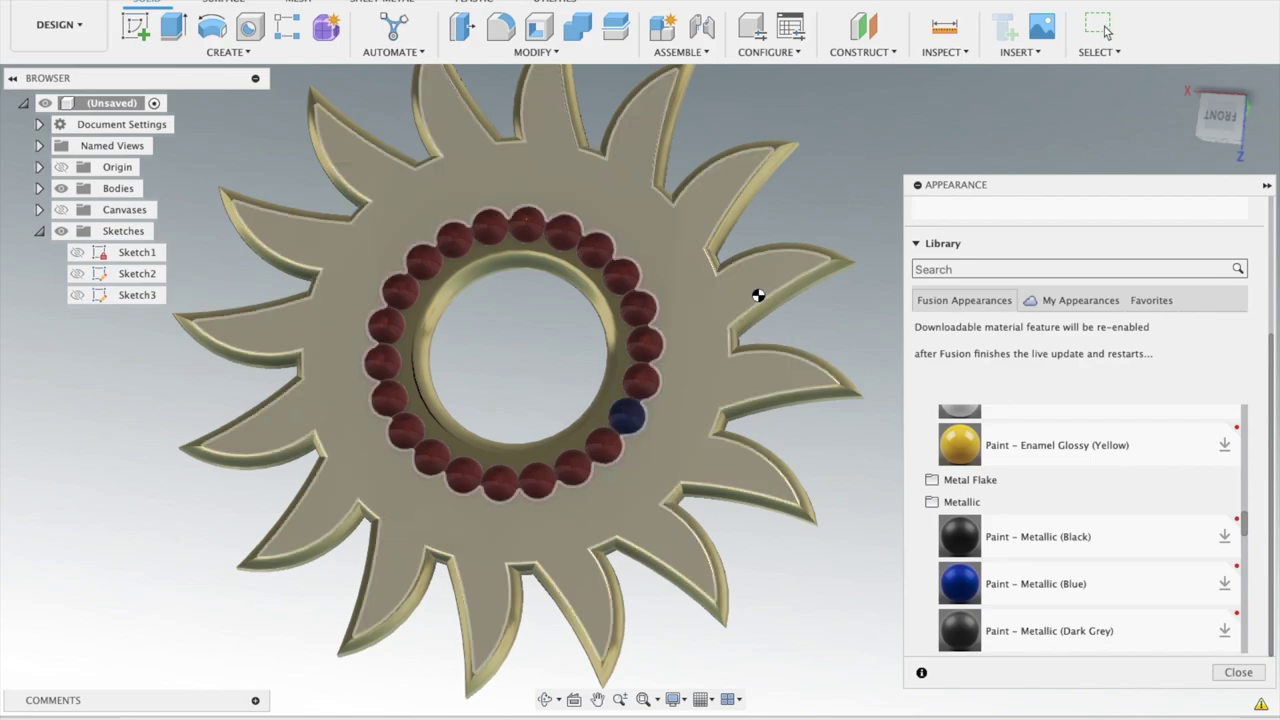
key(Escape)
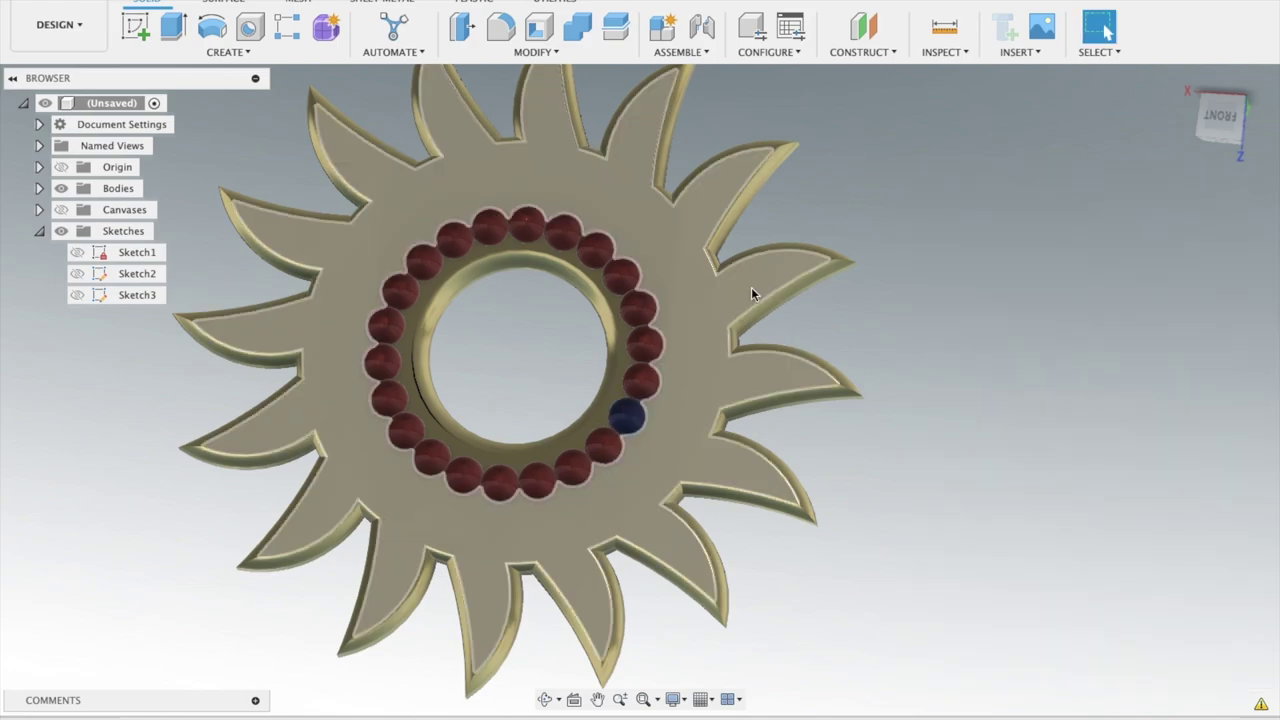
Clear the ball selection and orbit the red-beaded wheel to a tilted top view
key(ctrl+z)
key(ctrl+z)
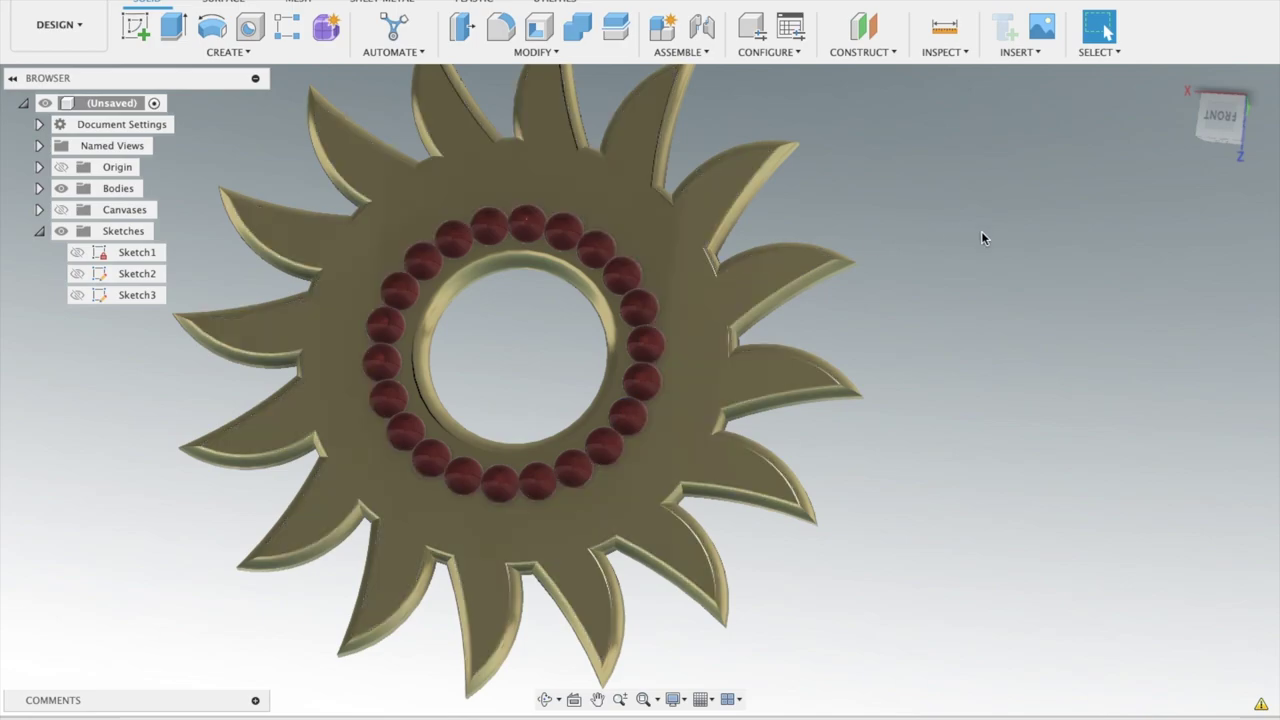
shift+middle_drag(981, 232, 977, 236)
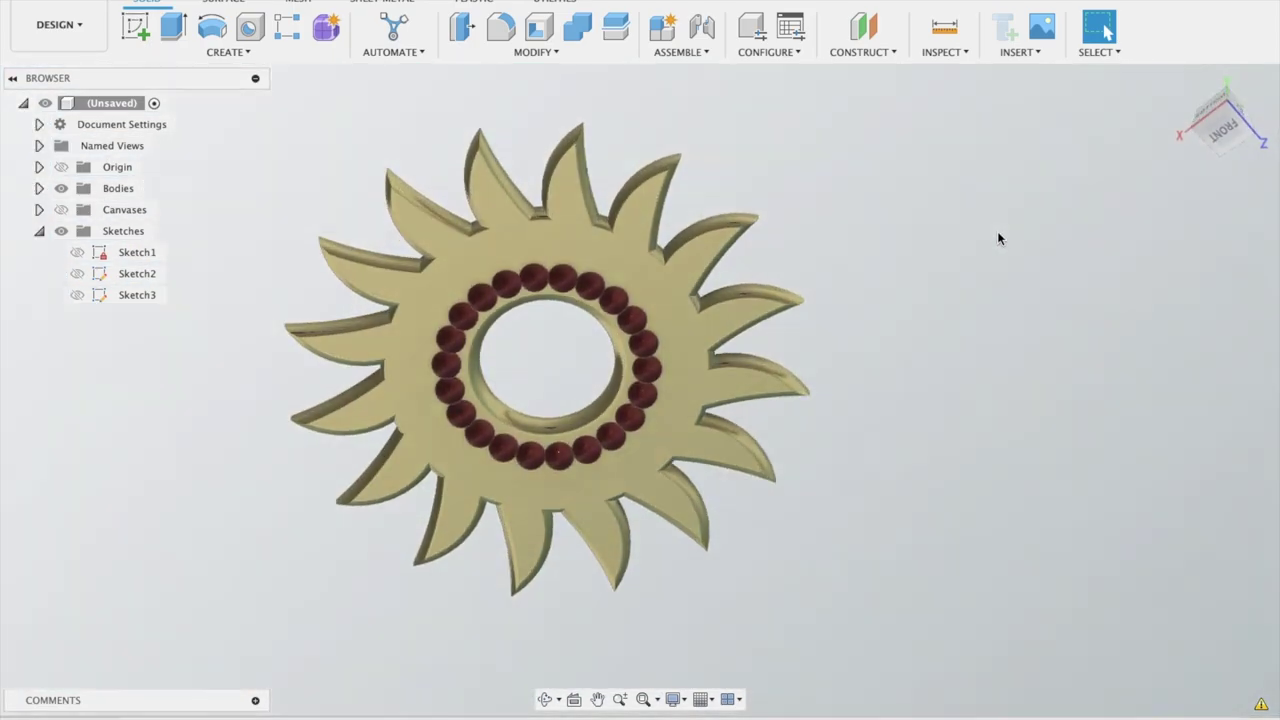
click(70, 26)
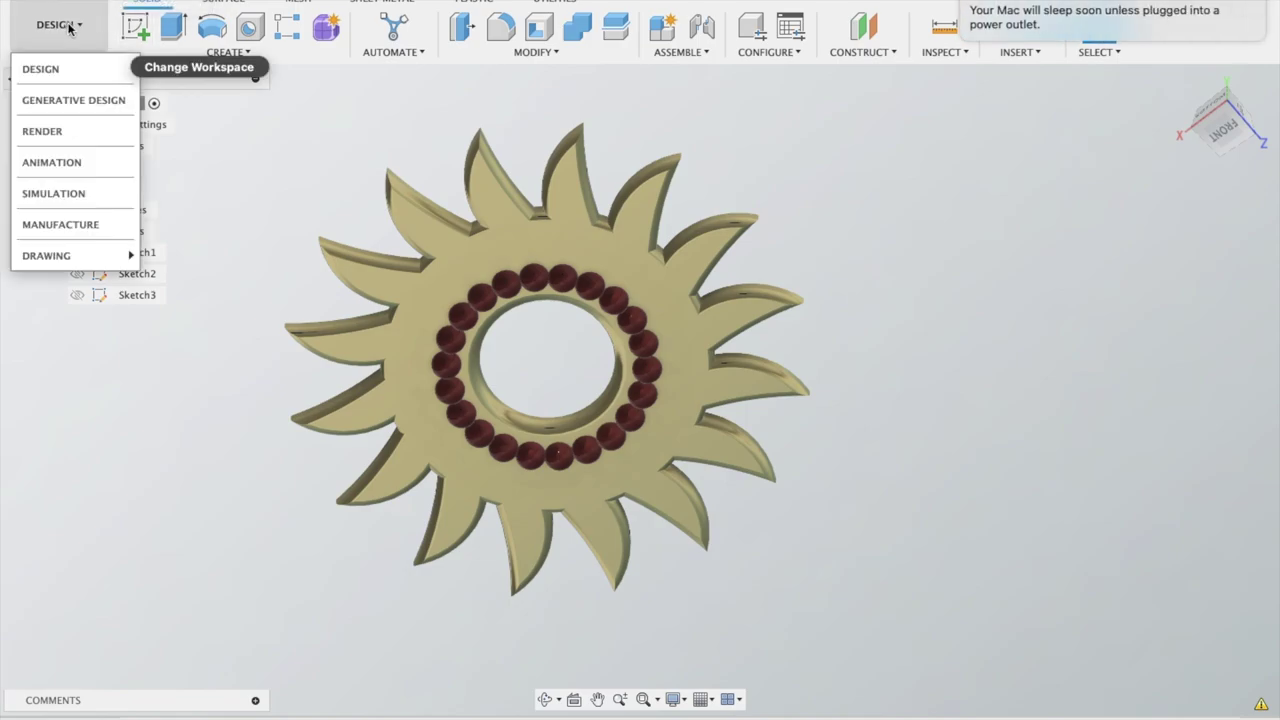
In the Animation workspace, record camera views at 8.7 s and 20 s, ending edge-on
click(91, 162)
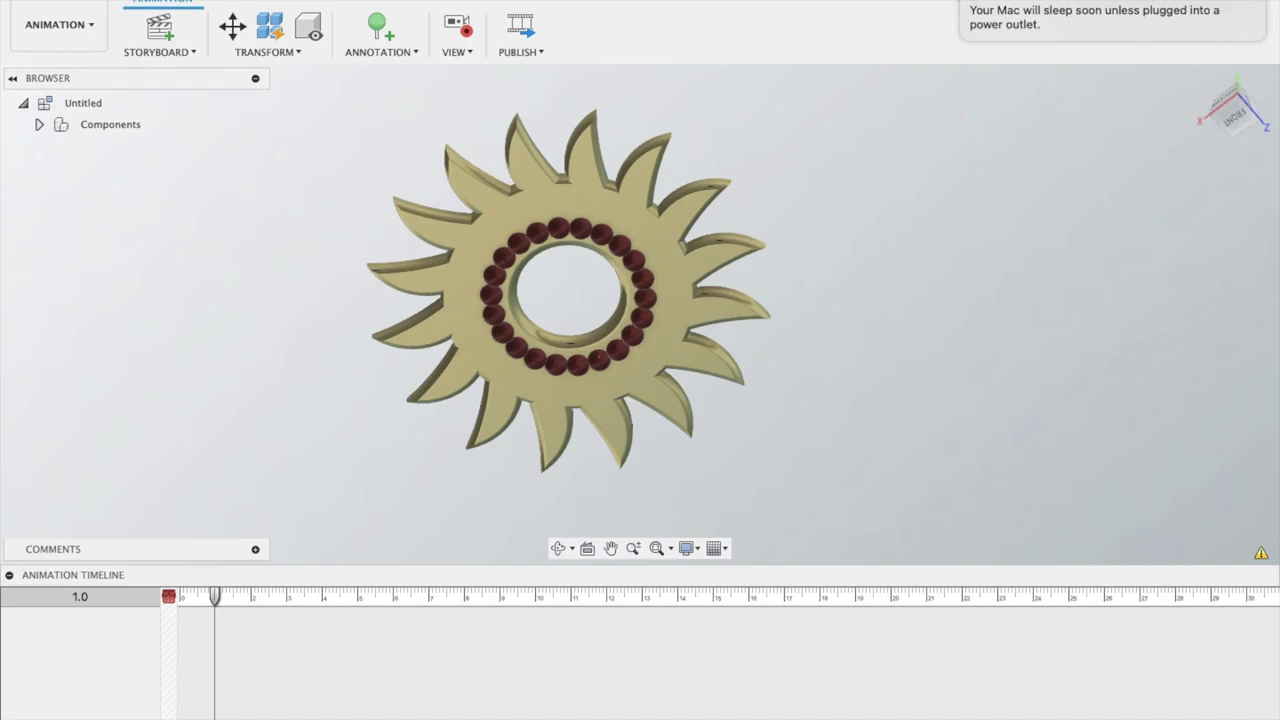
drag(217, 598, 488, 604)
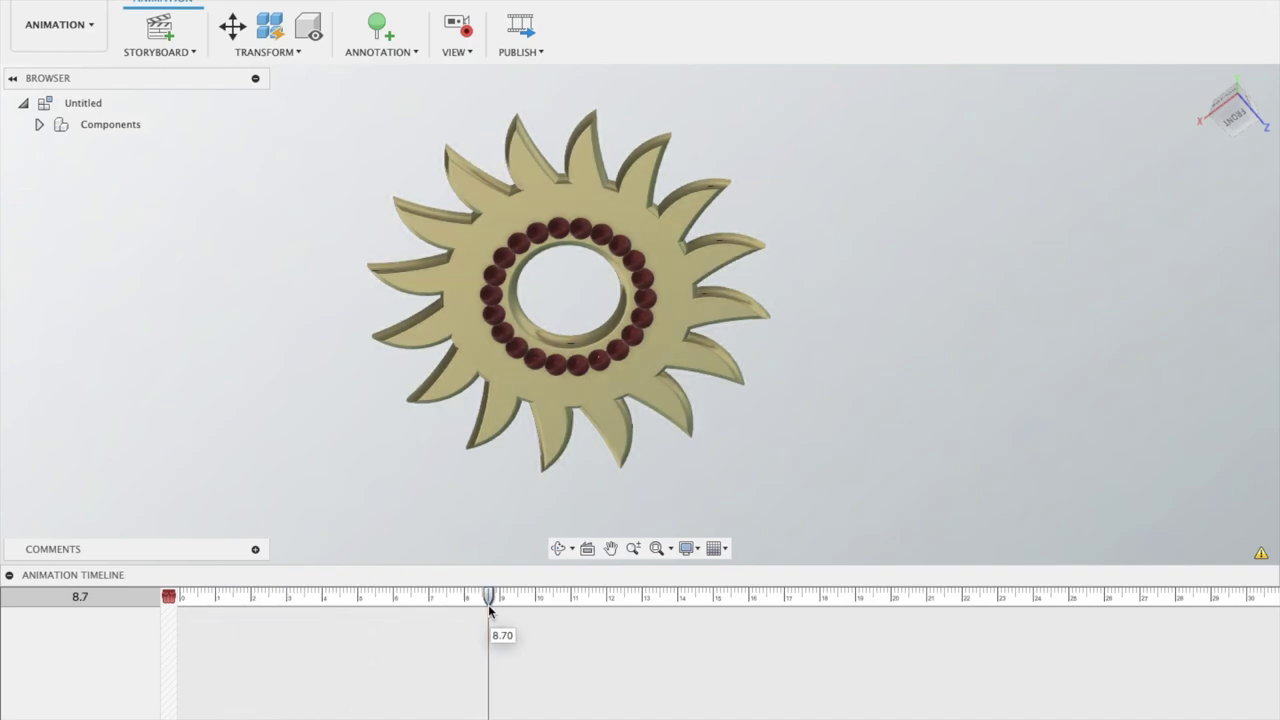
shift+scroll(790, 369, down, 10)
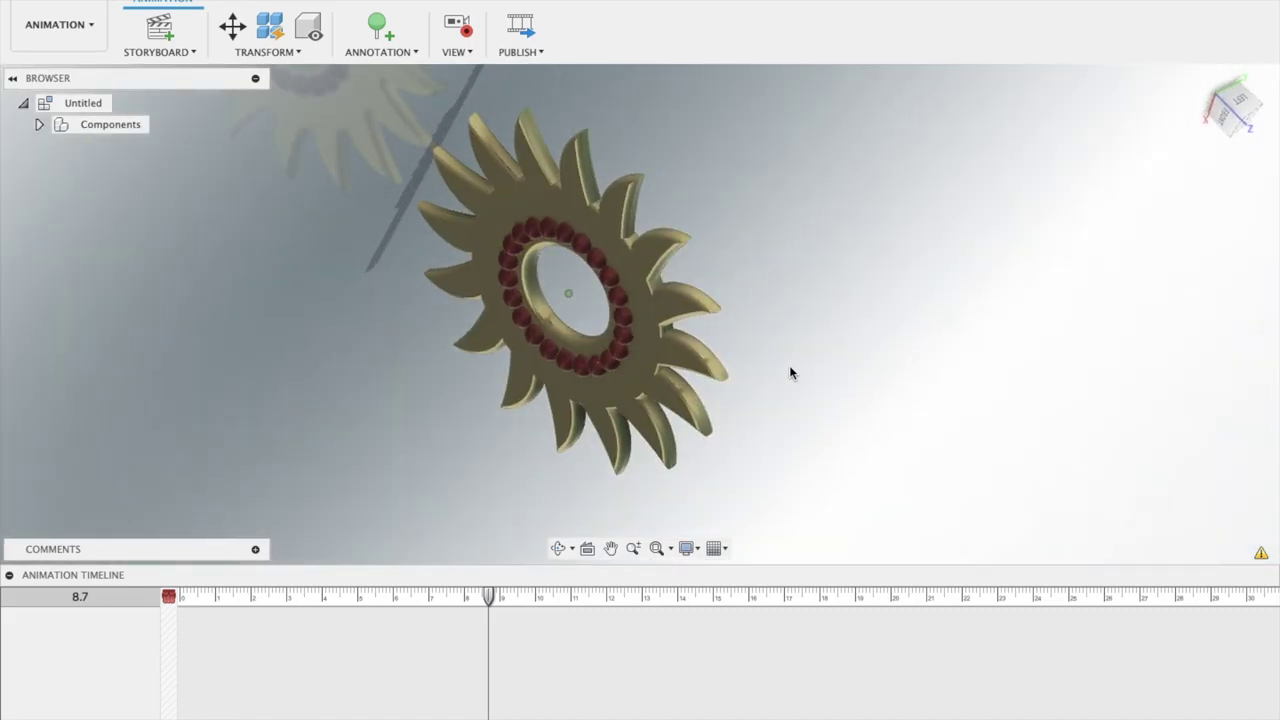
shift+scroll(790, 373, down, 5)
shift+scroll(790, 373, down, 5)
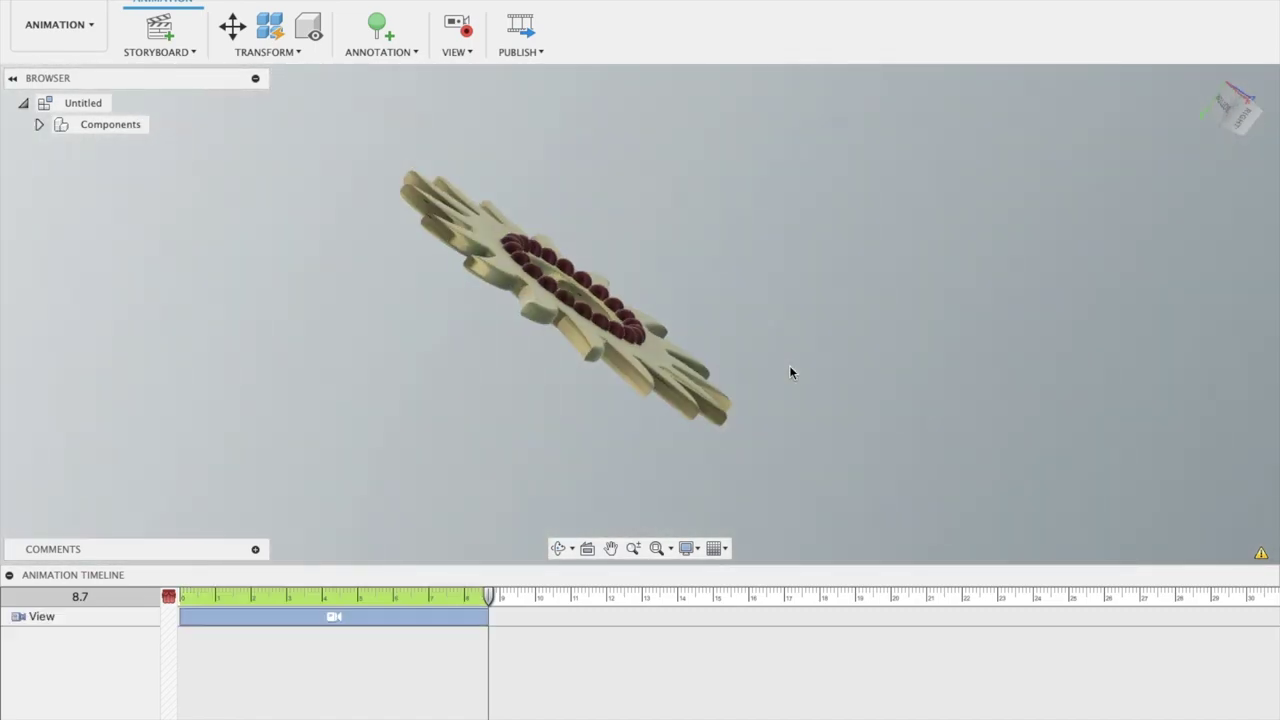
drag(489, 595, 893, 592)
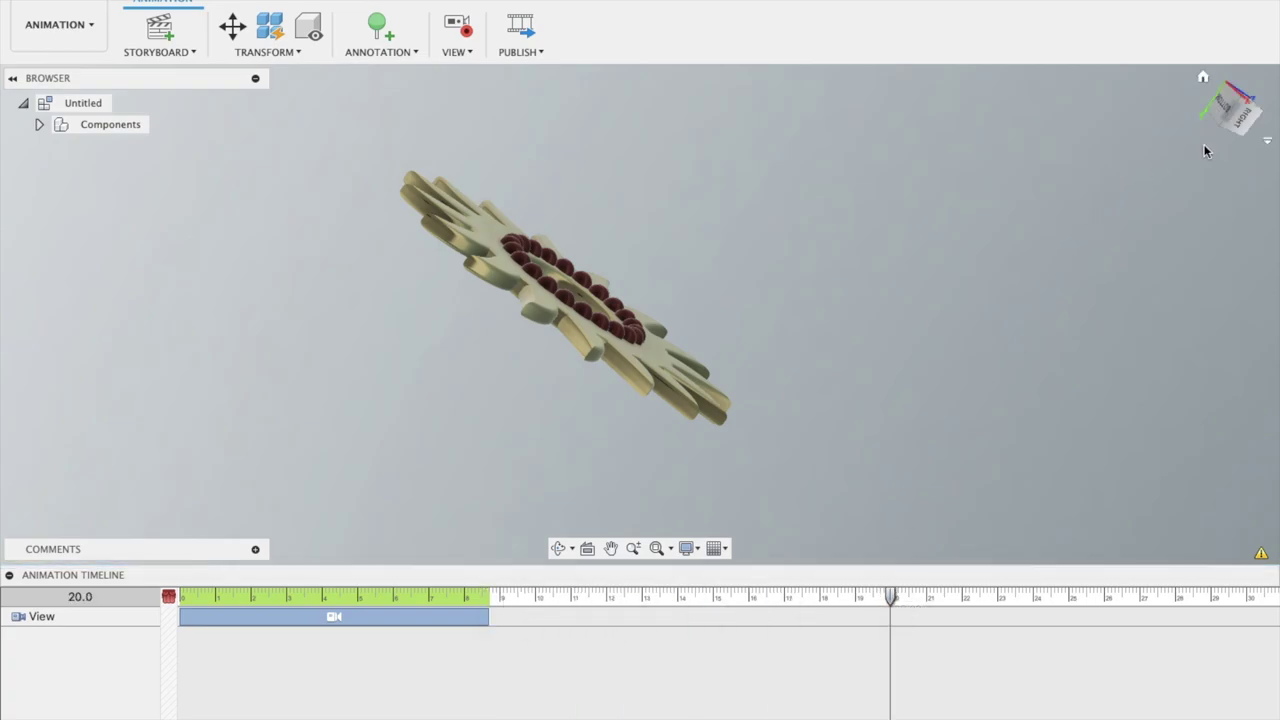
click(1232, 120)
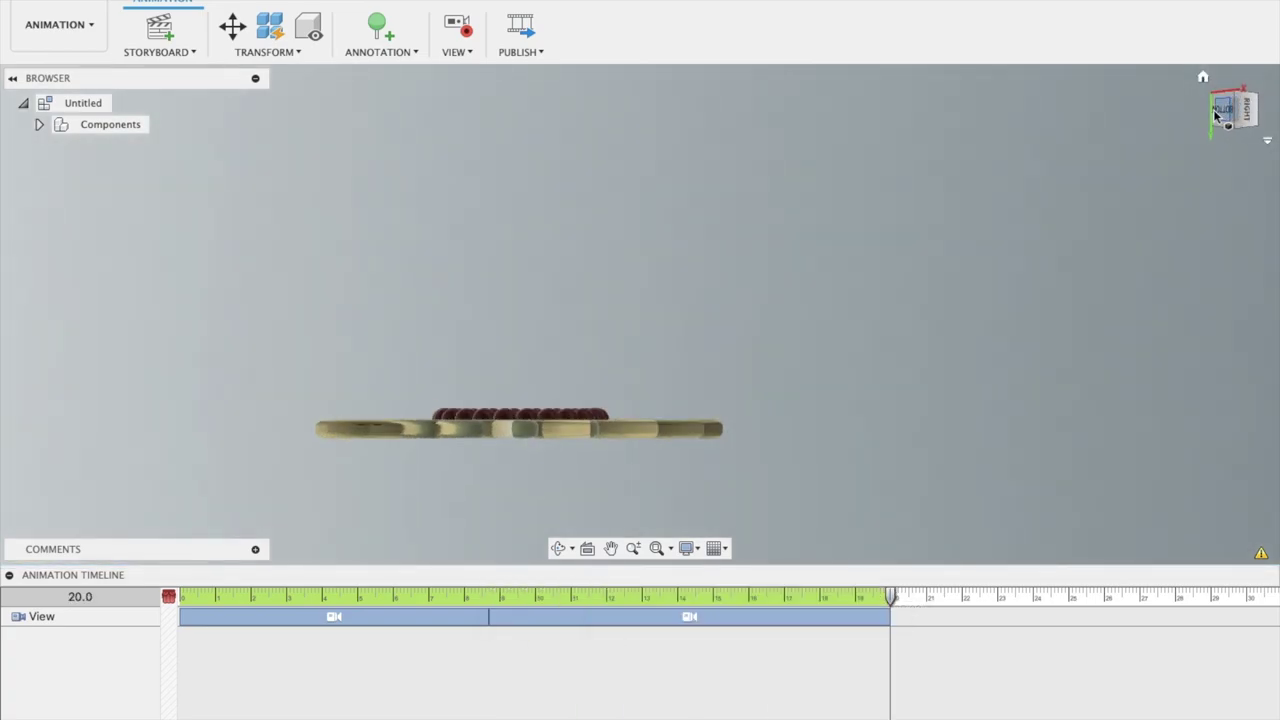
click(1214, 115)
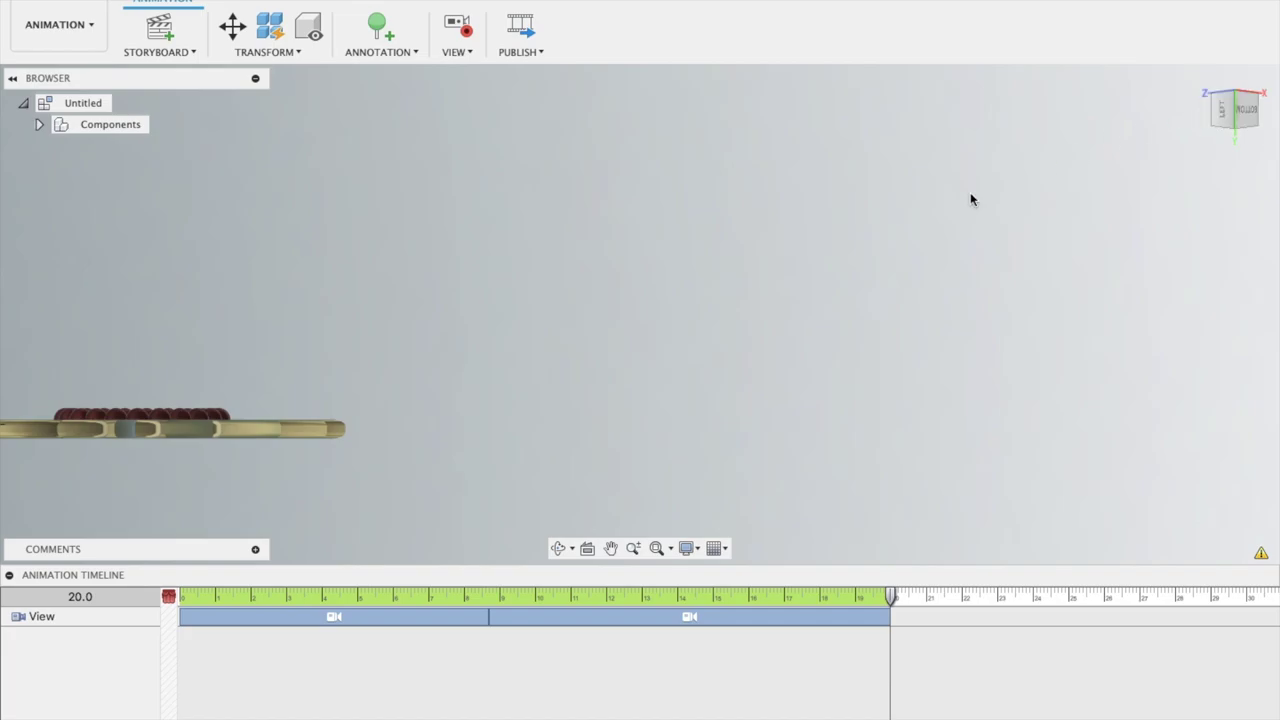
Add view keyframes at 15.7 s and 24.8 s, delete the last block, extend to 37.5 s
drag(893, 598, 737, 596)
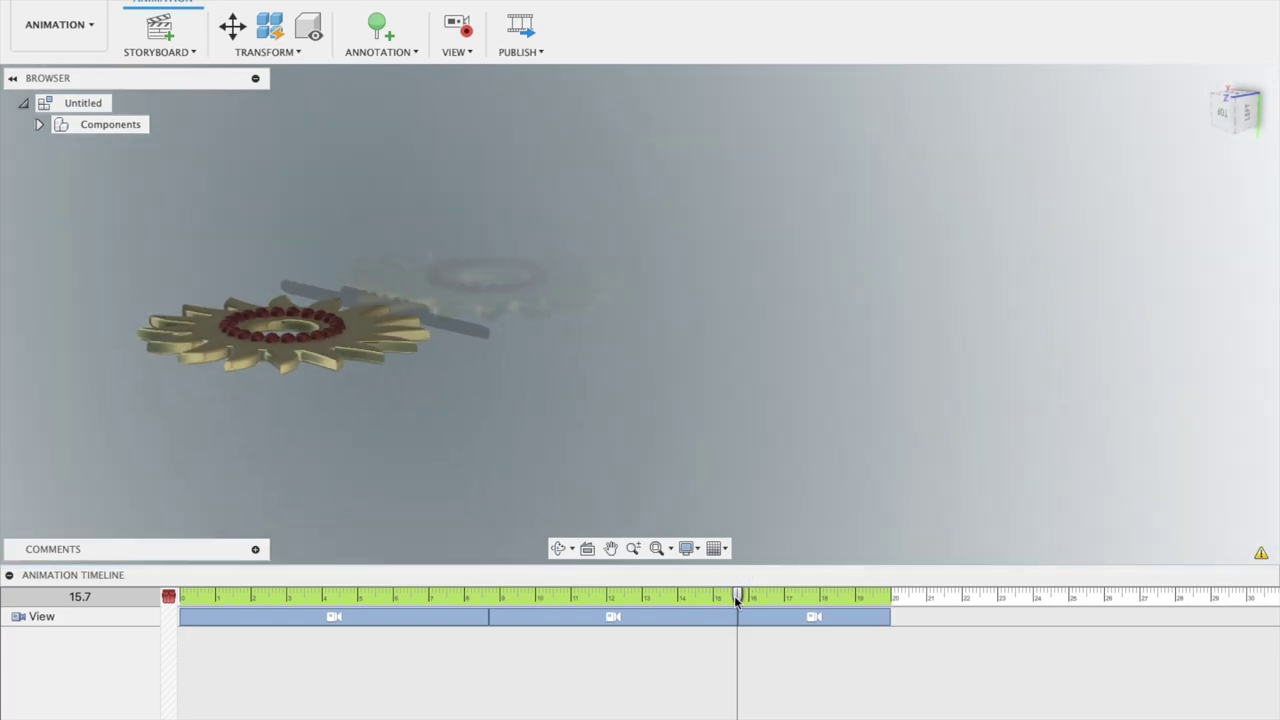
drag(737, 597, 1062, 578)
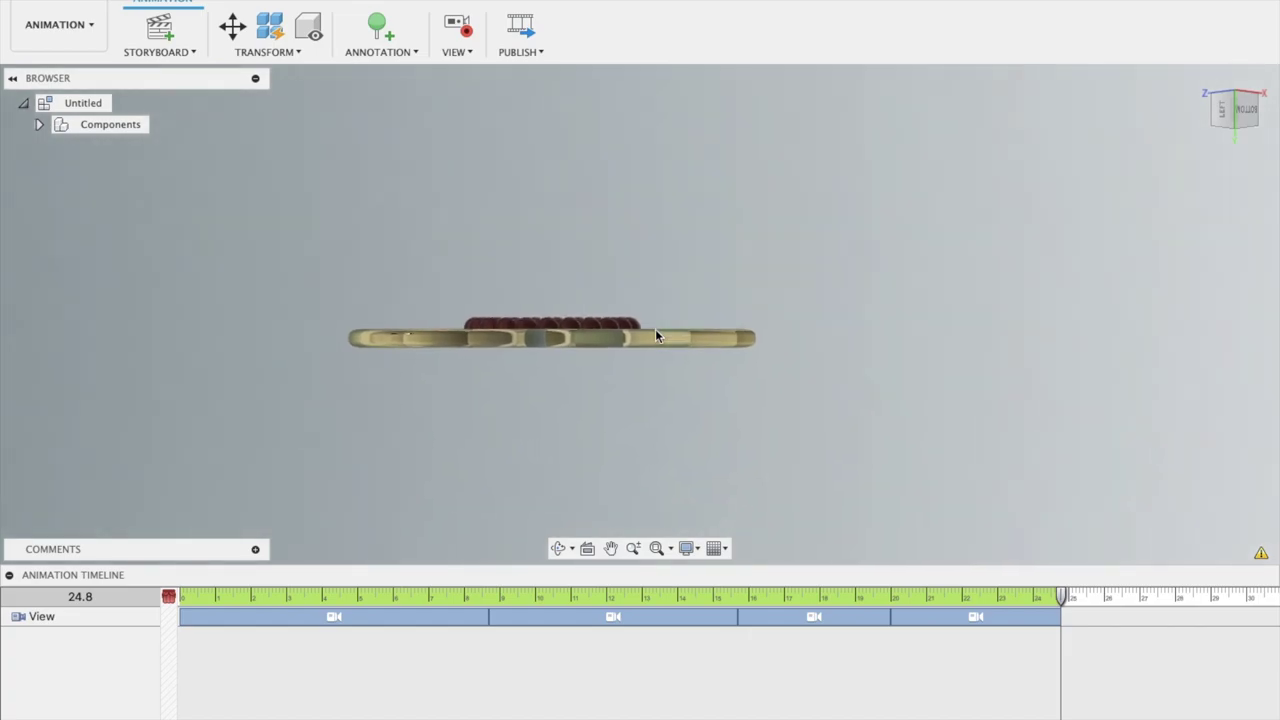
drag(1062, 597, 1237, 597)
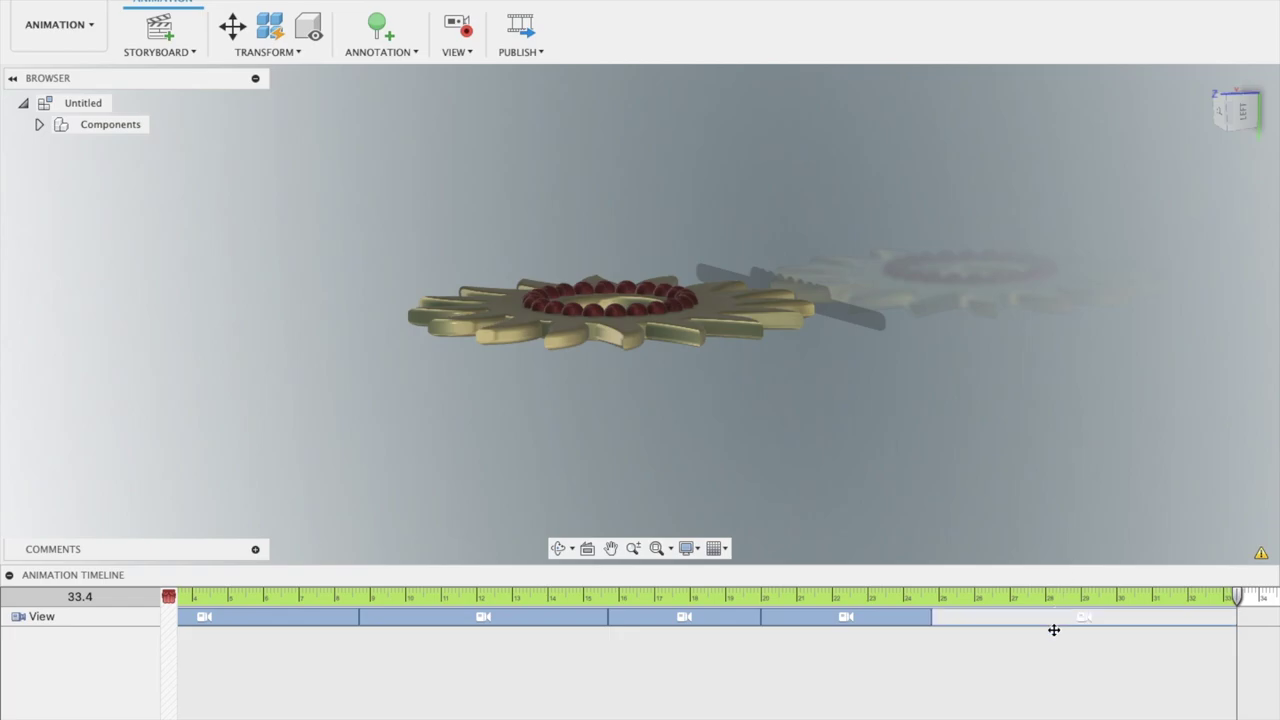
key(Delete)
drag(1010, 598, 1154, 598)
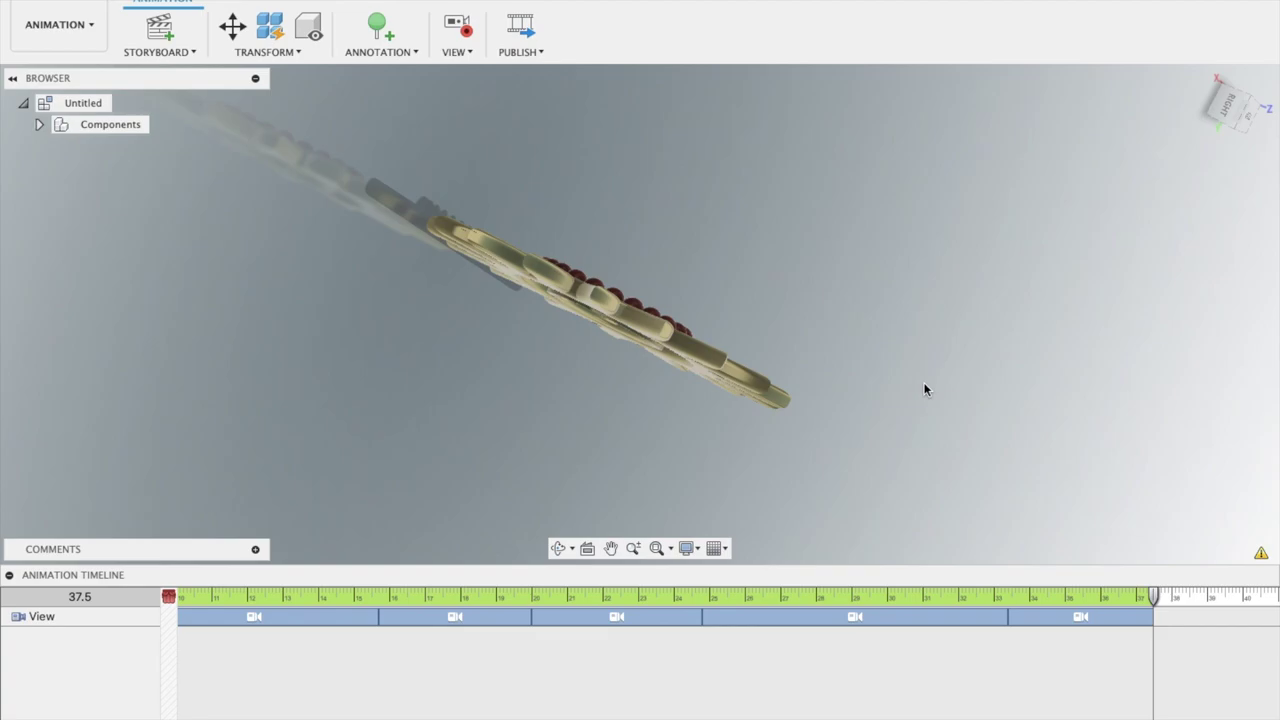
click(522, 36)
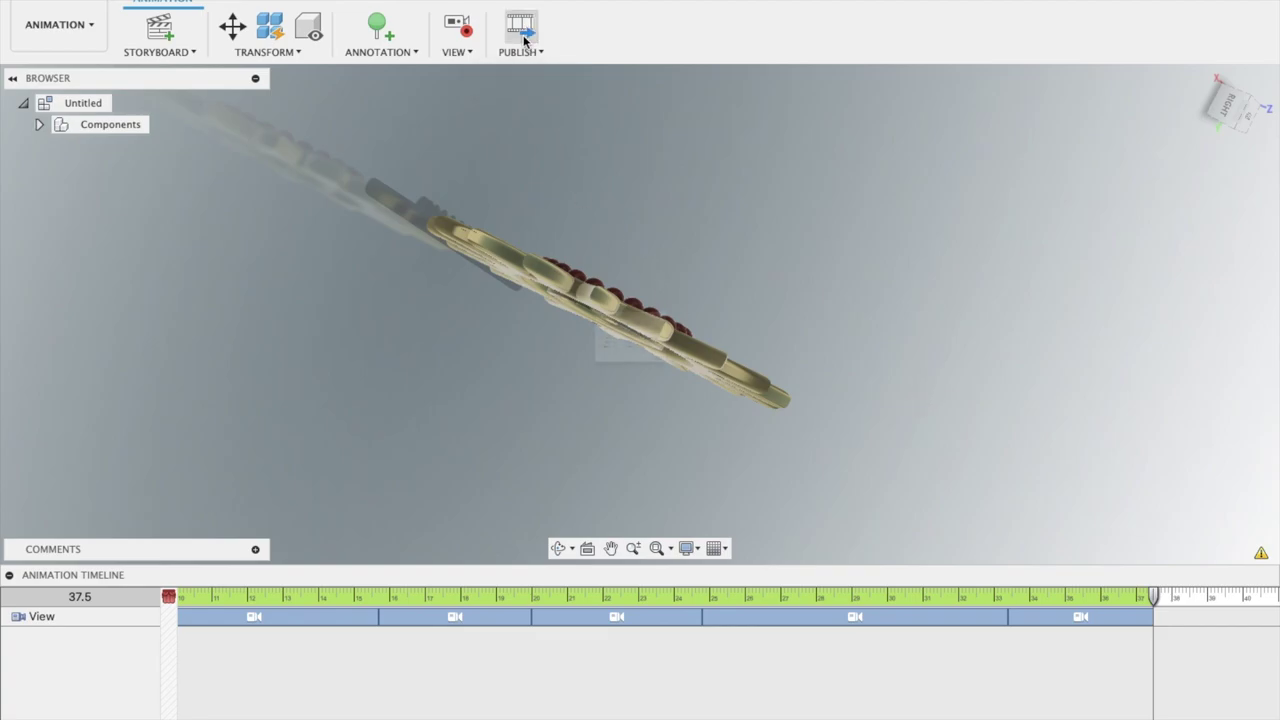
Accept the video options, rename the file, and save the MP4 to the desktop
click(801, 465)
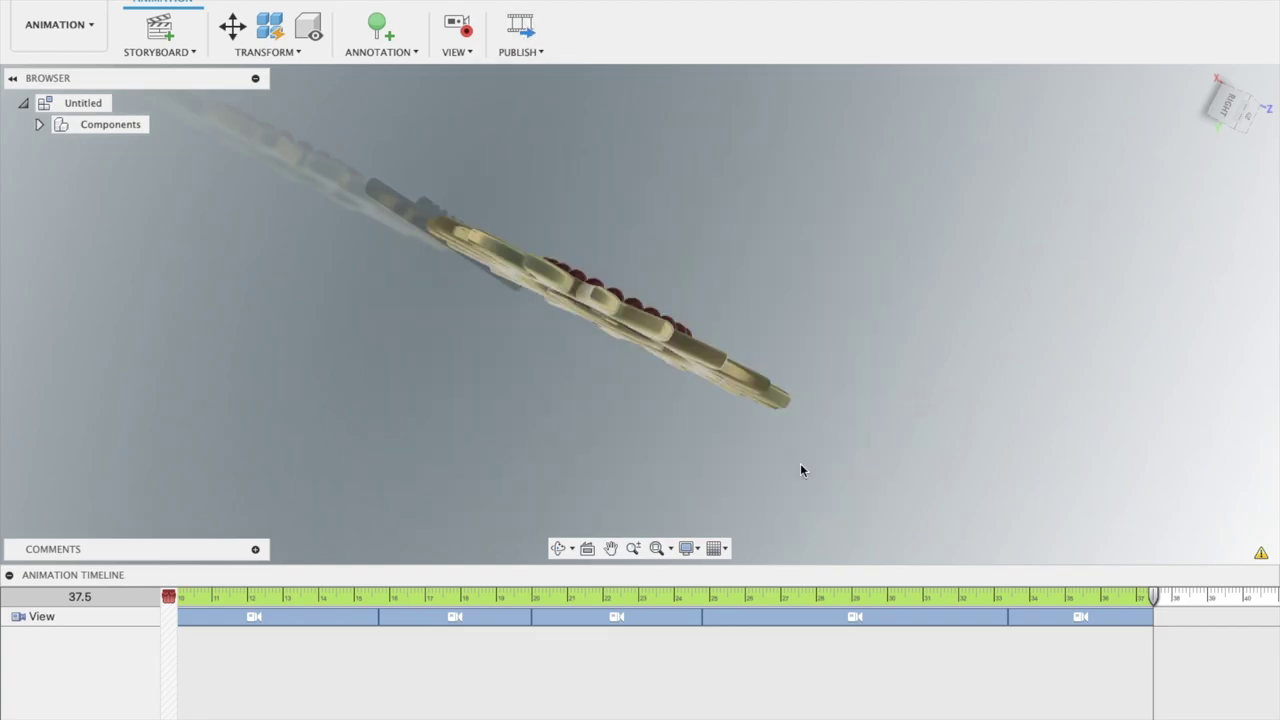
key(BackSpace)
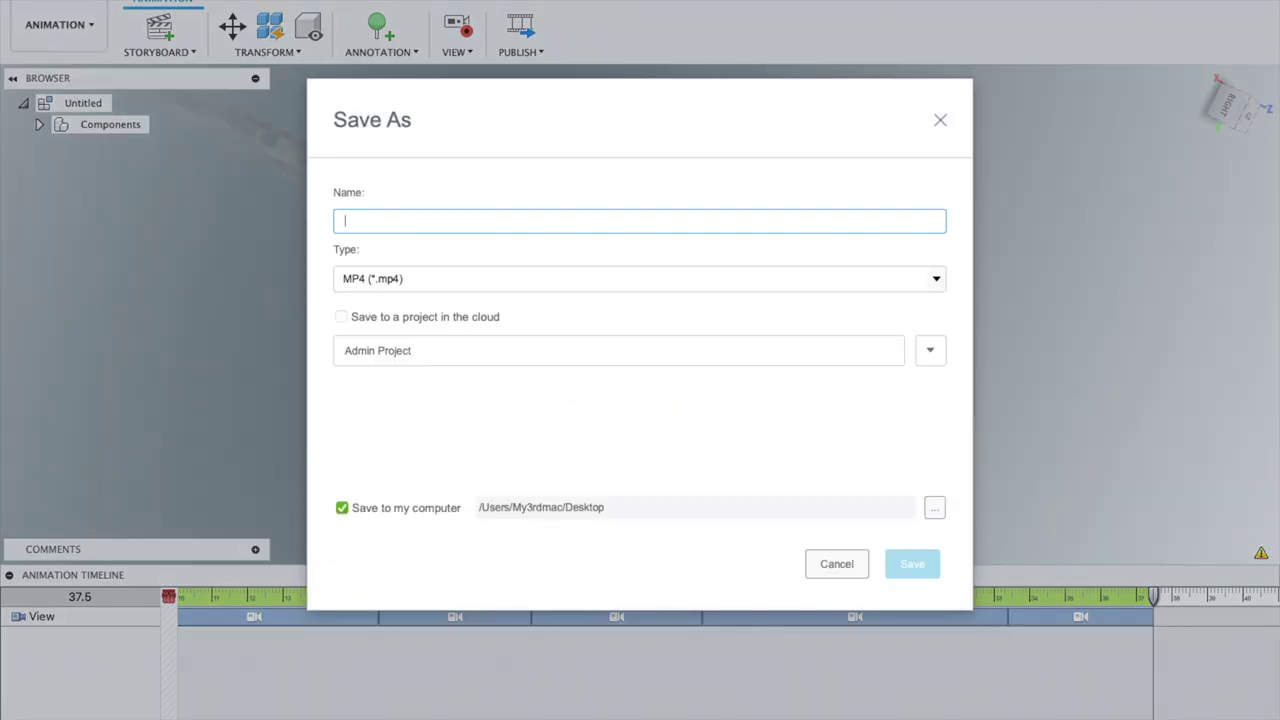
text(P)
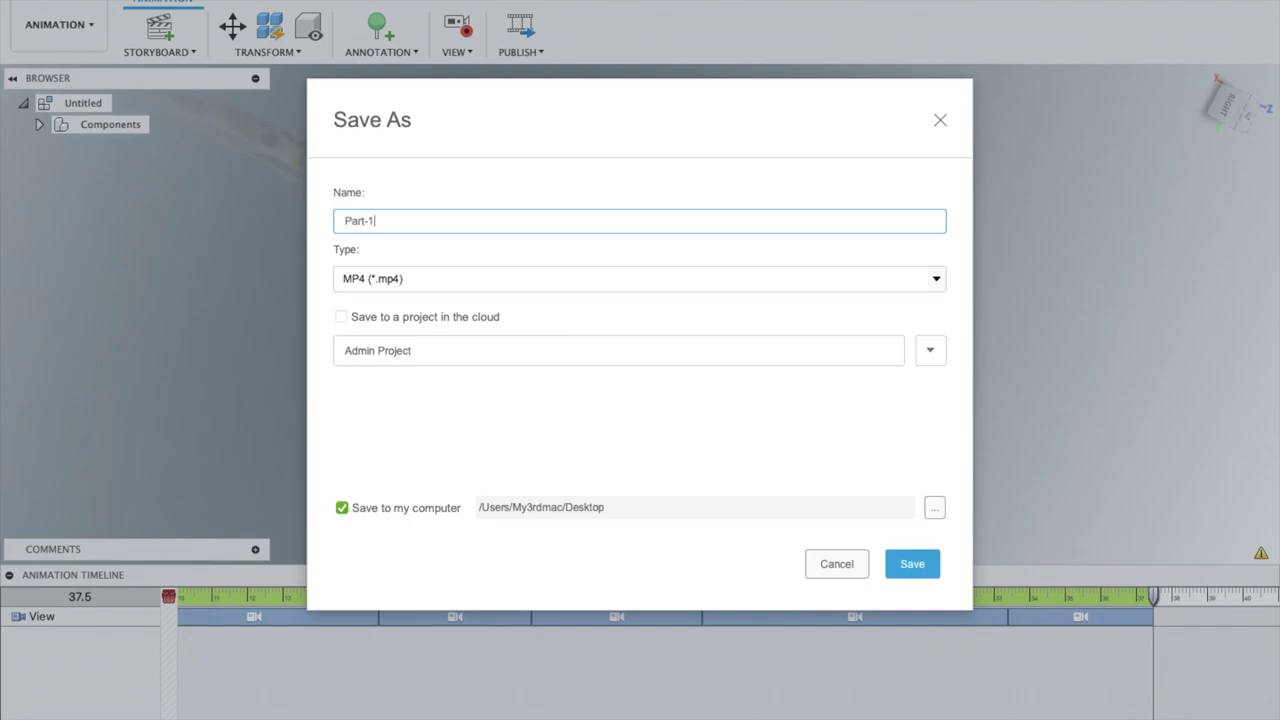
click(912, 565)
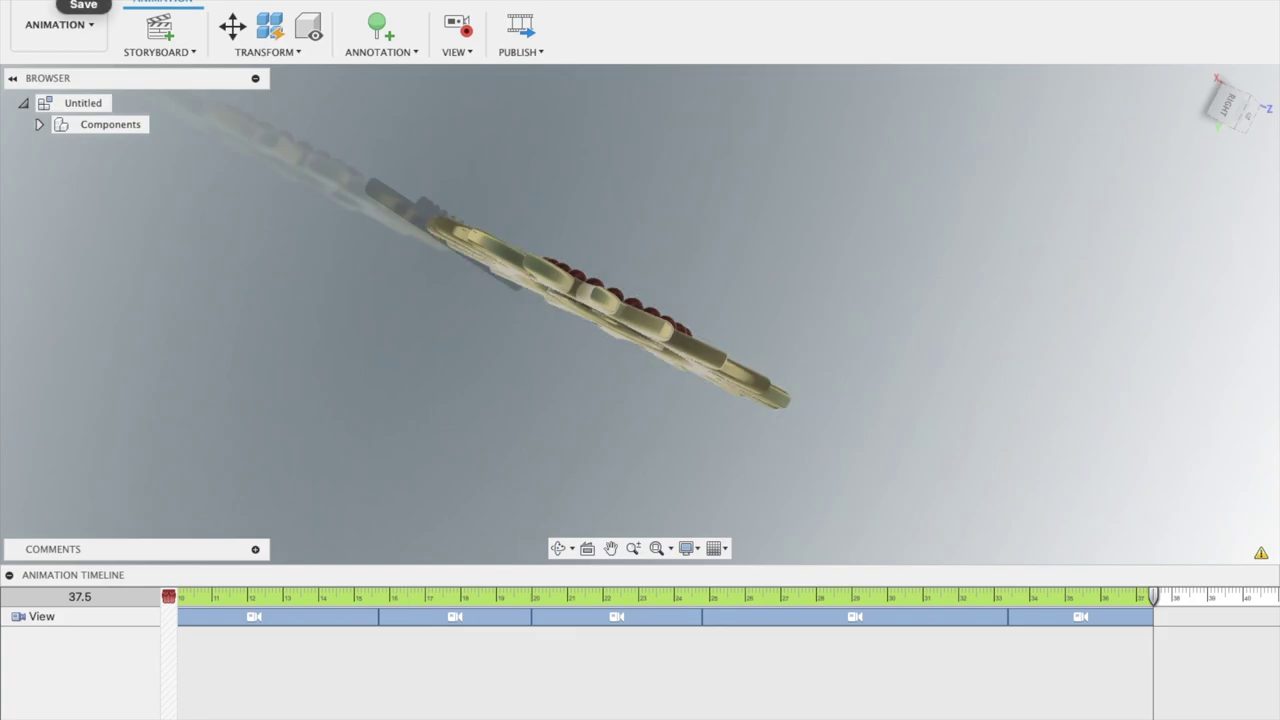
Export the design to the desktop as Part-1.f3d, replacing a mistakenly pasted error name
click(42, 1)
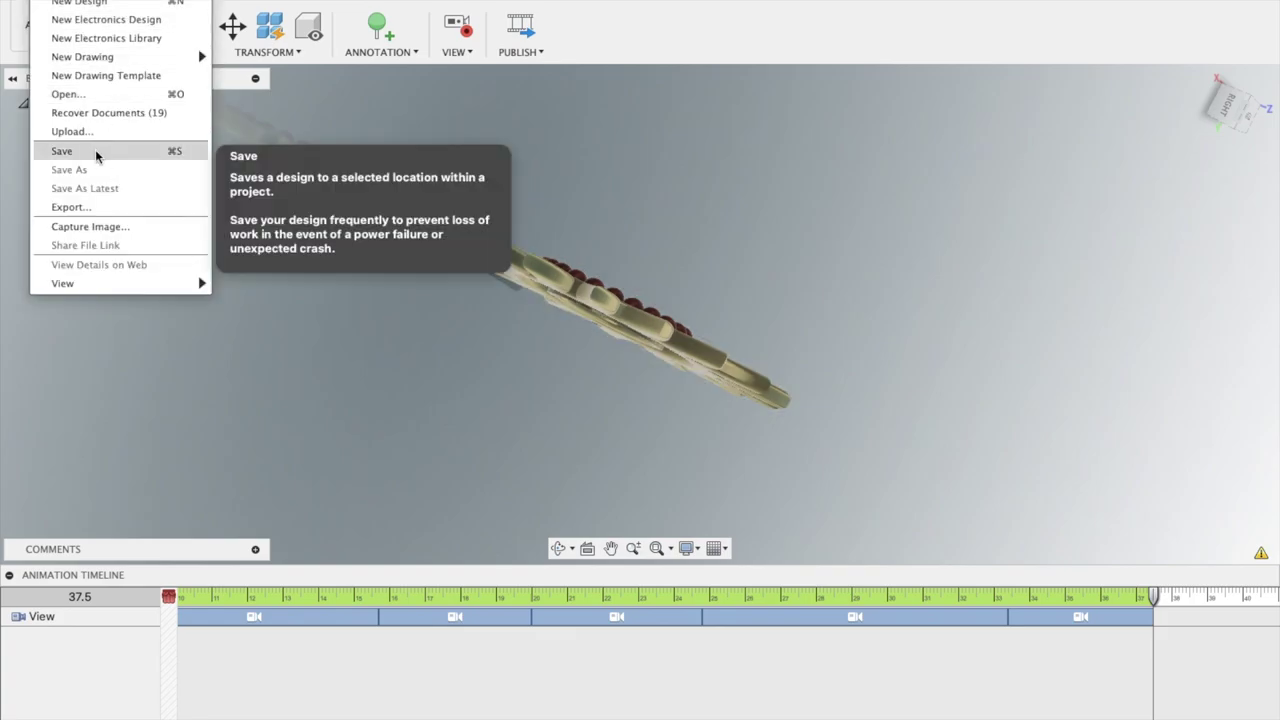
click(300, 88)
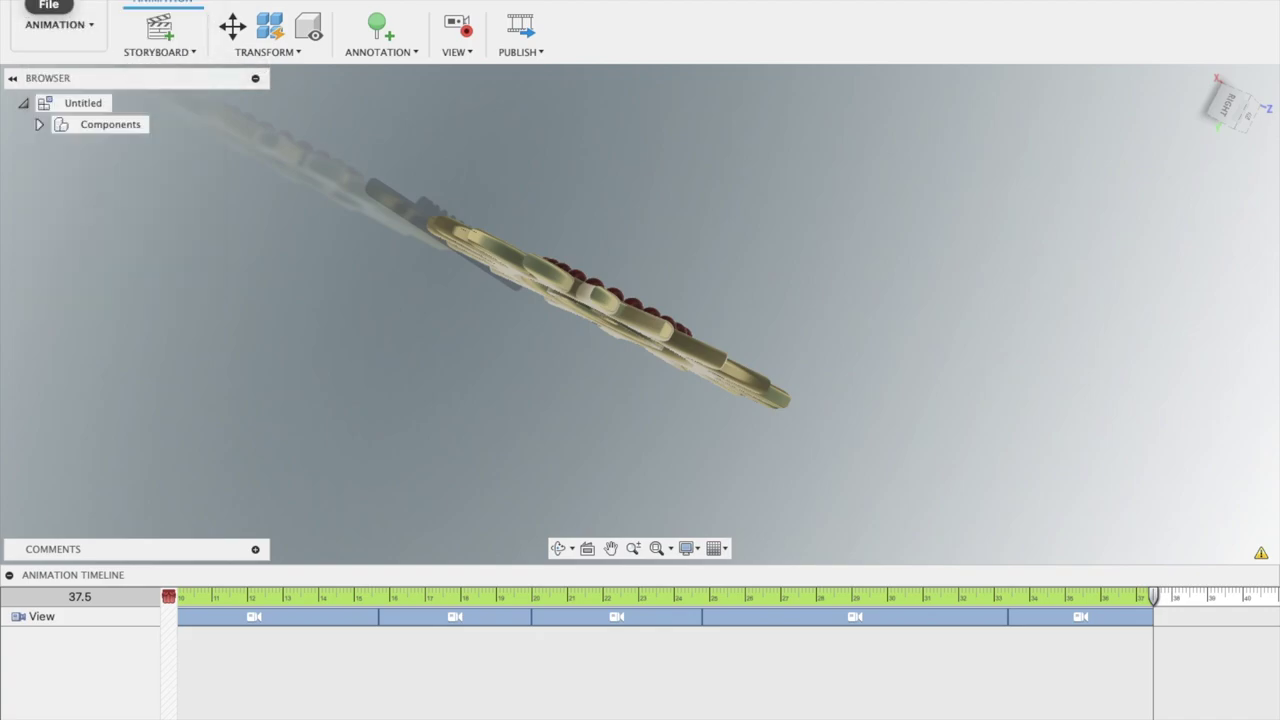
click(26, 6)
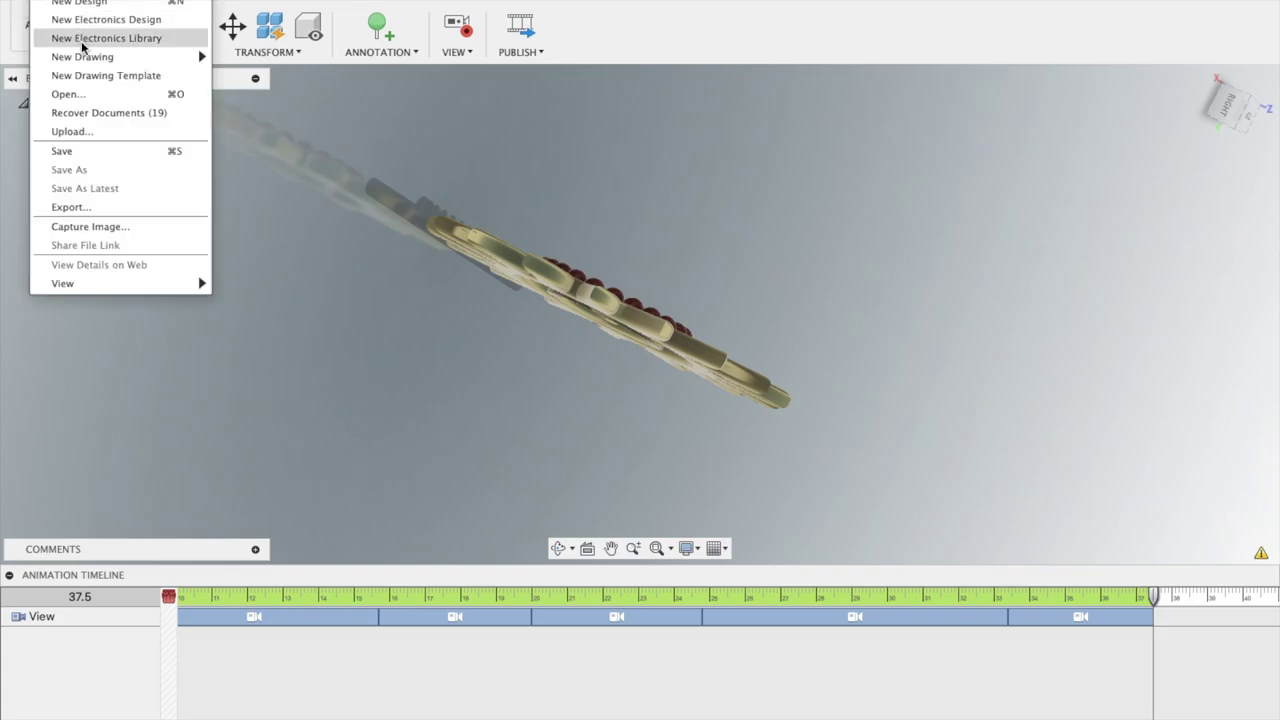
click(108, 207)
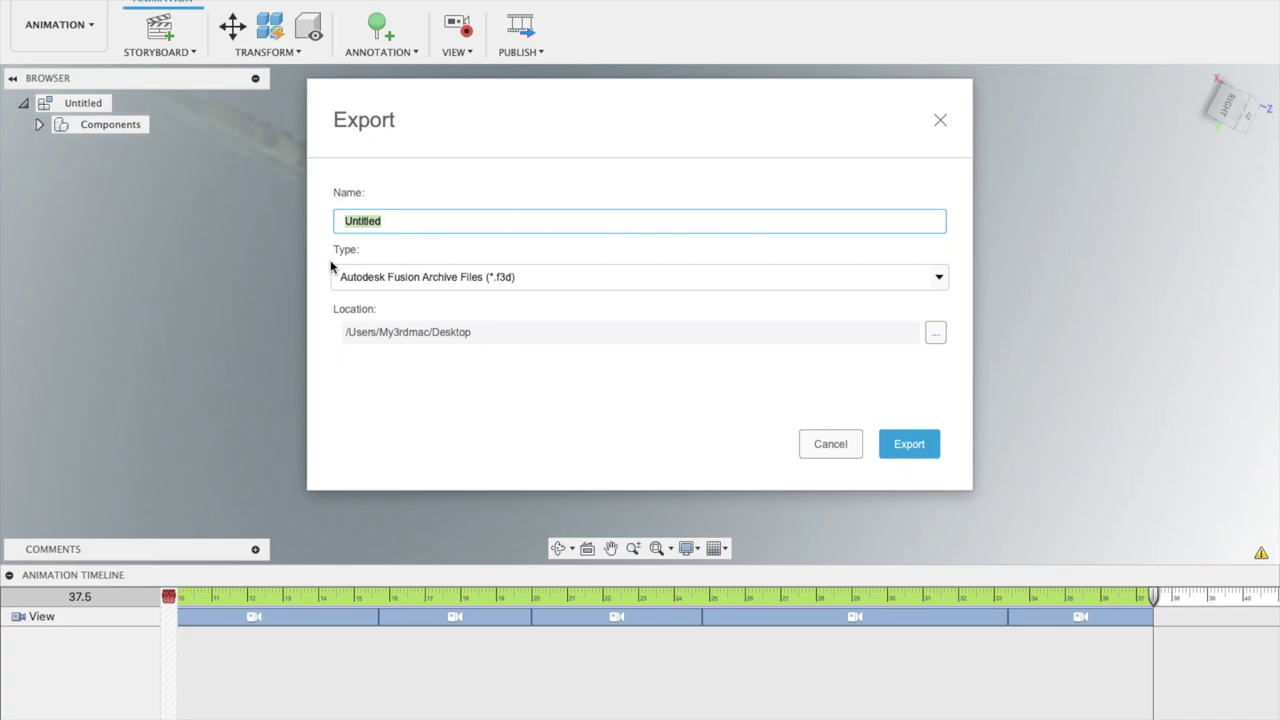
key(BackSpace)
text(Error: C-Pattern2 Compute Failed)
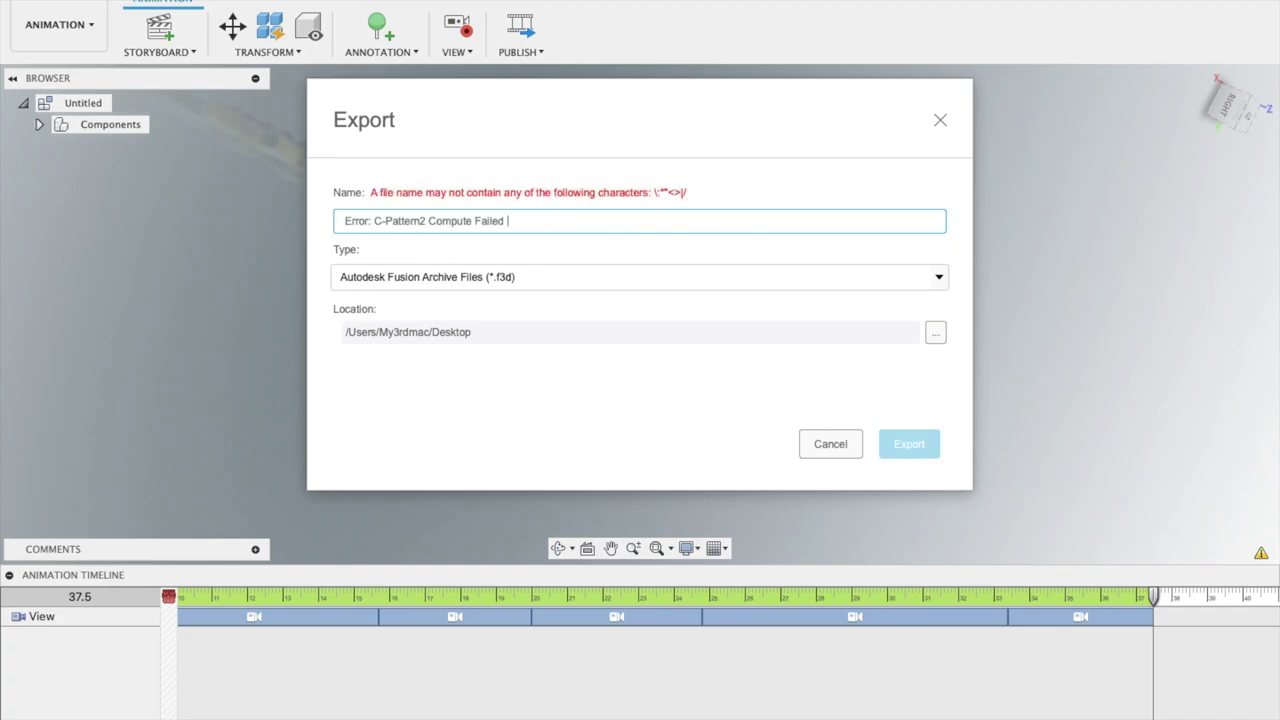
key(super+a)
key(BackSpace)
text(P)
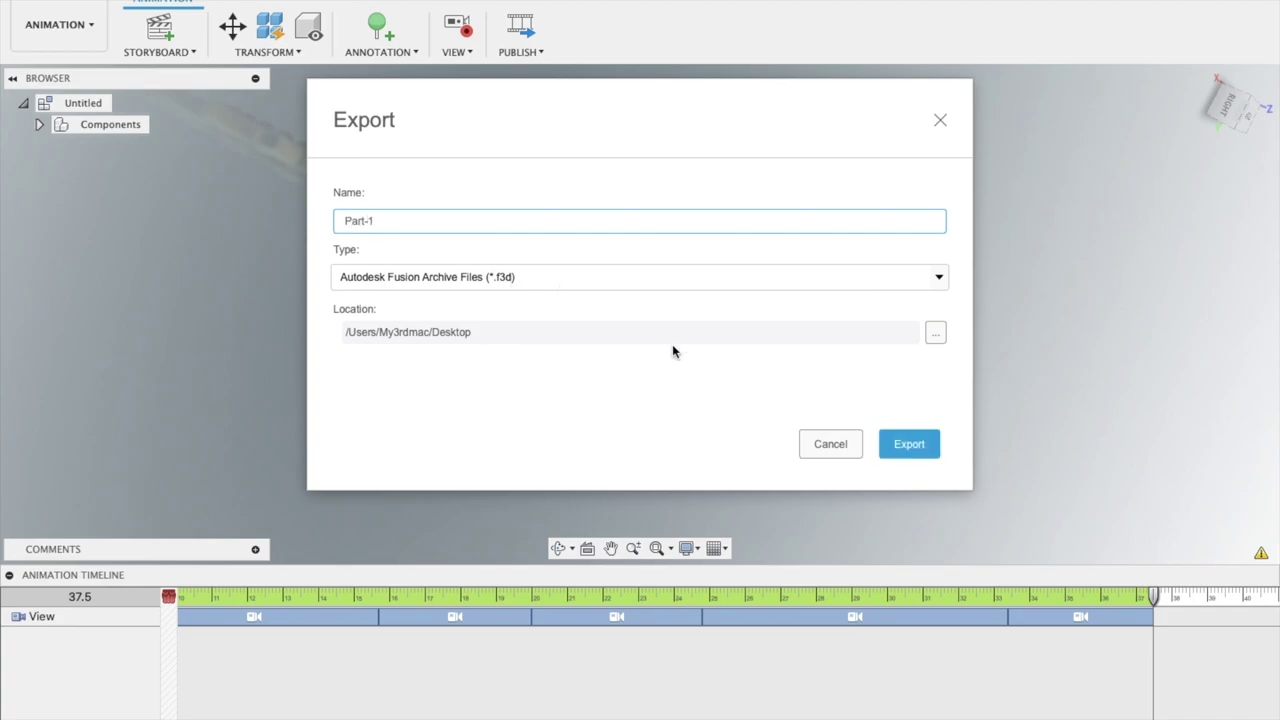
click(925, 446)
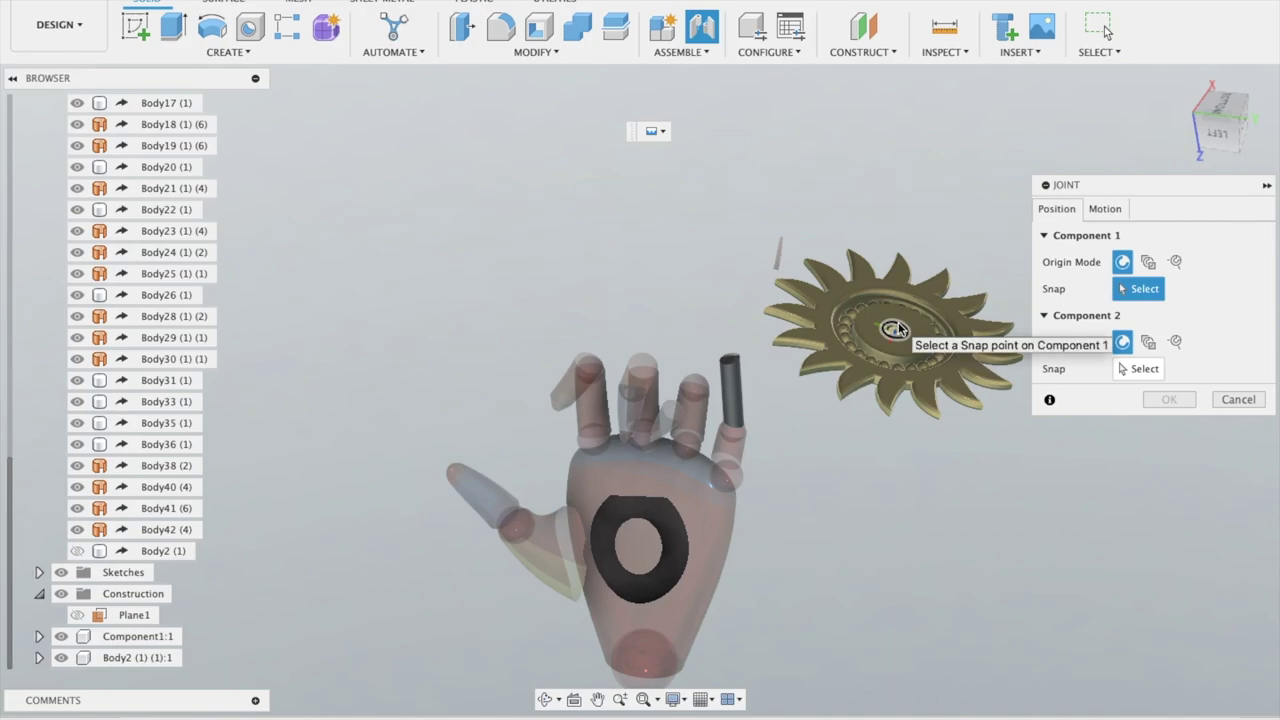
Join the wheel centre to the fingertip with a revolute joint, preview its spin, and confirm
click(896, 326)
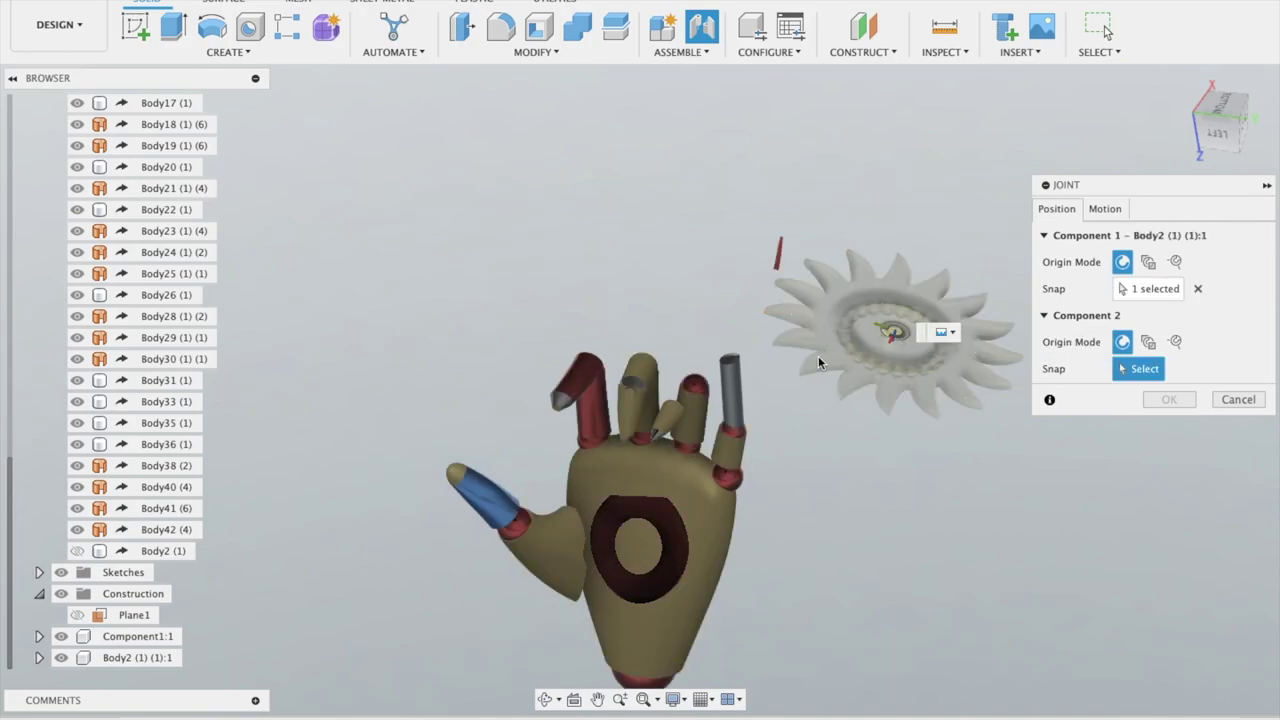
click(738, 376)
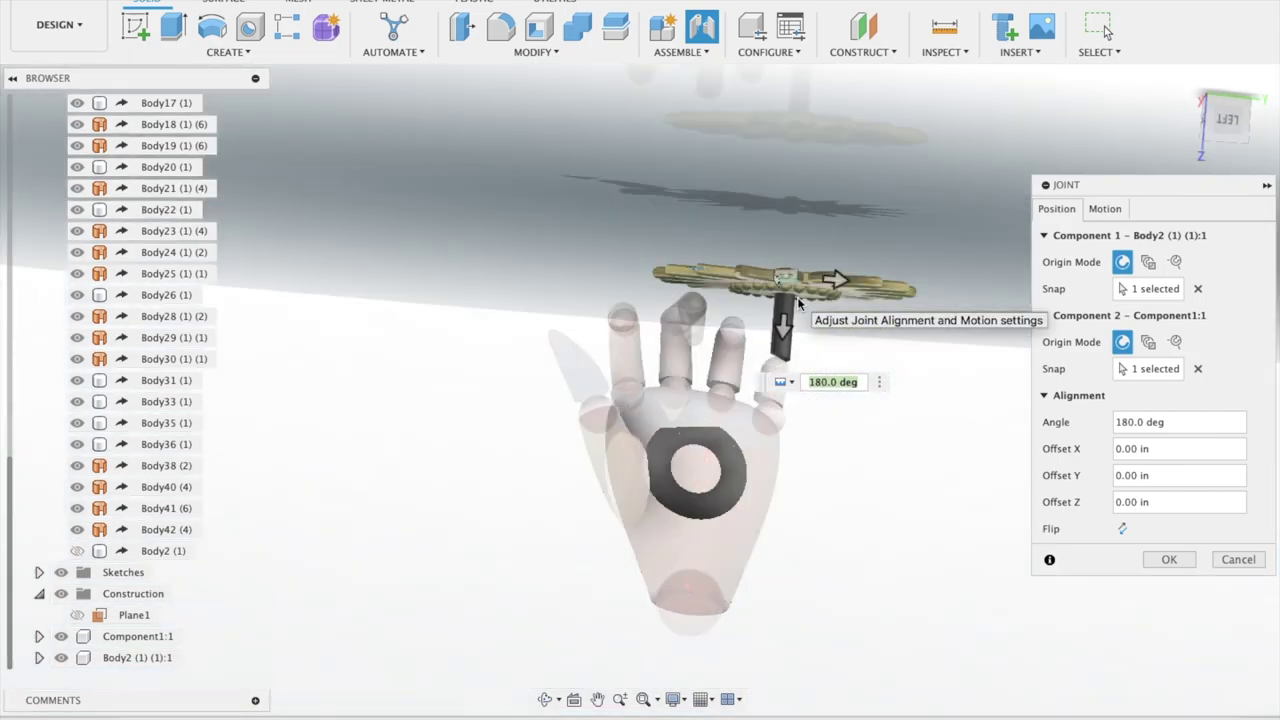
click(1105, 209)
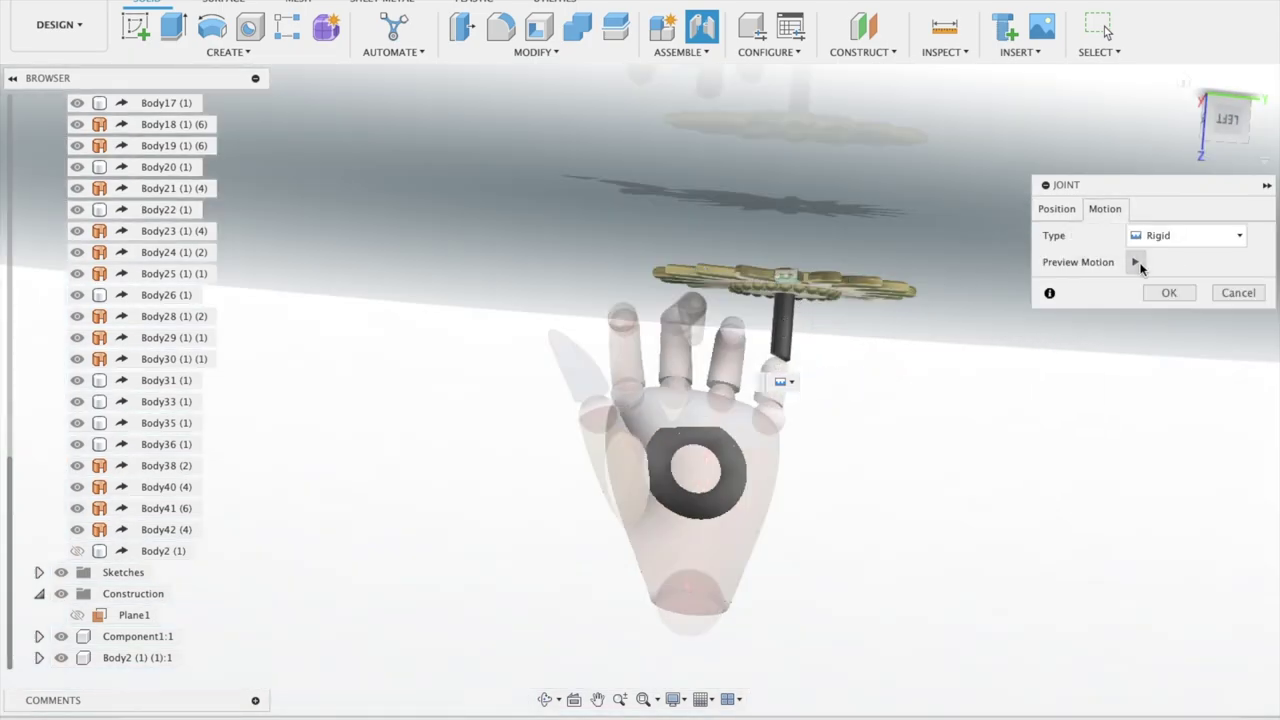
click(1157, 242)
click(1162, 275)
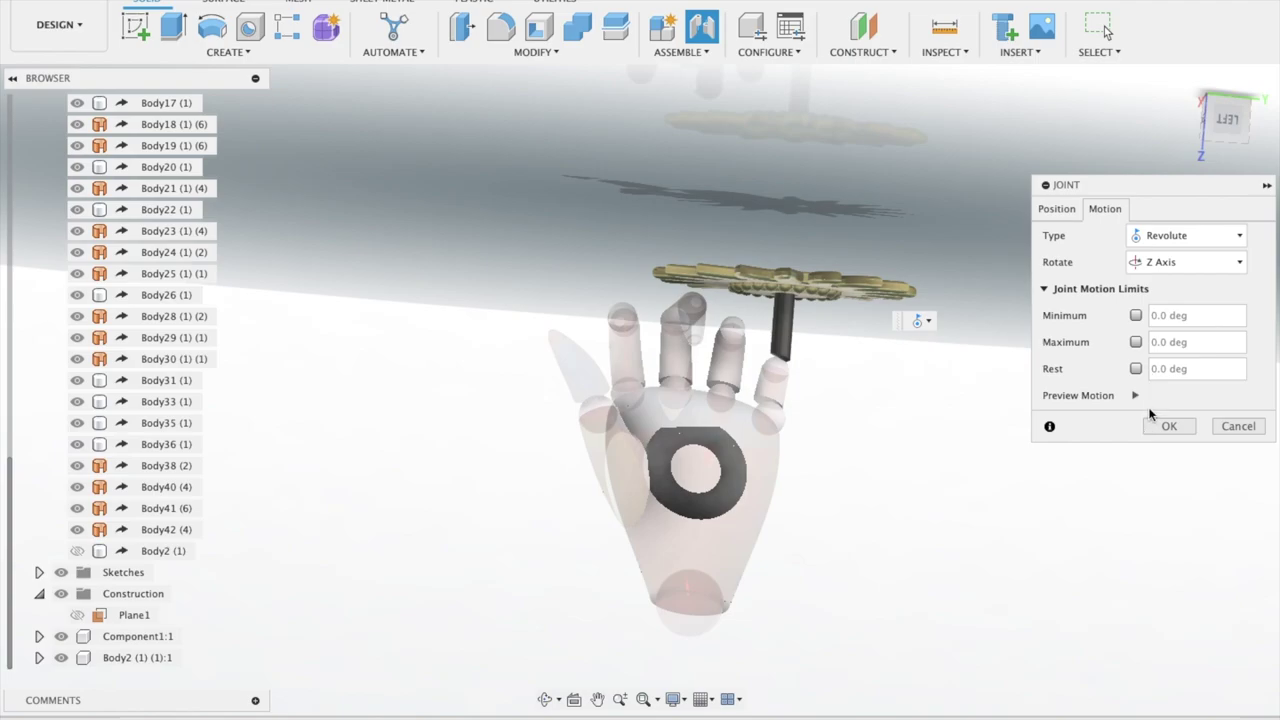
click(1135, 395)
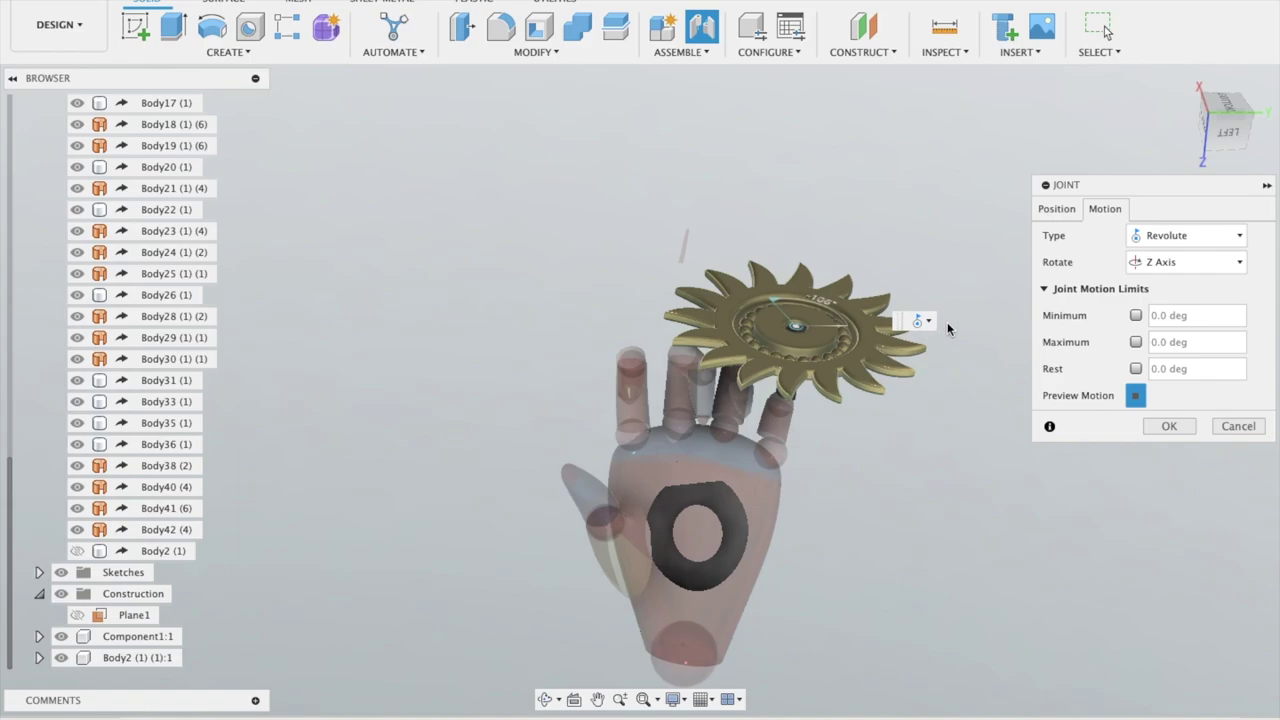
click(1168, 427)
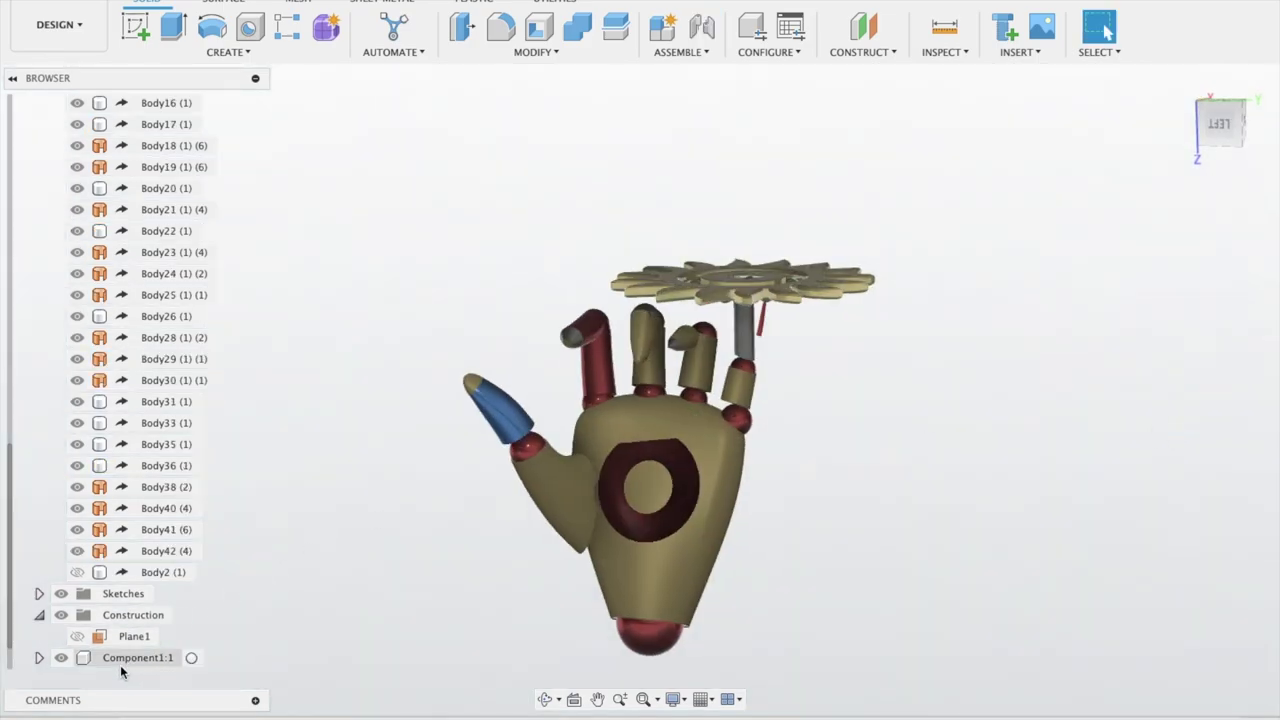
Select Component1:1 and try its action menu and rename box, keeping its name unchanged
click(120, 660)
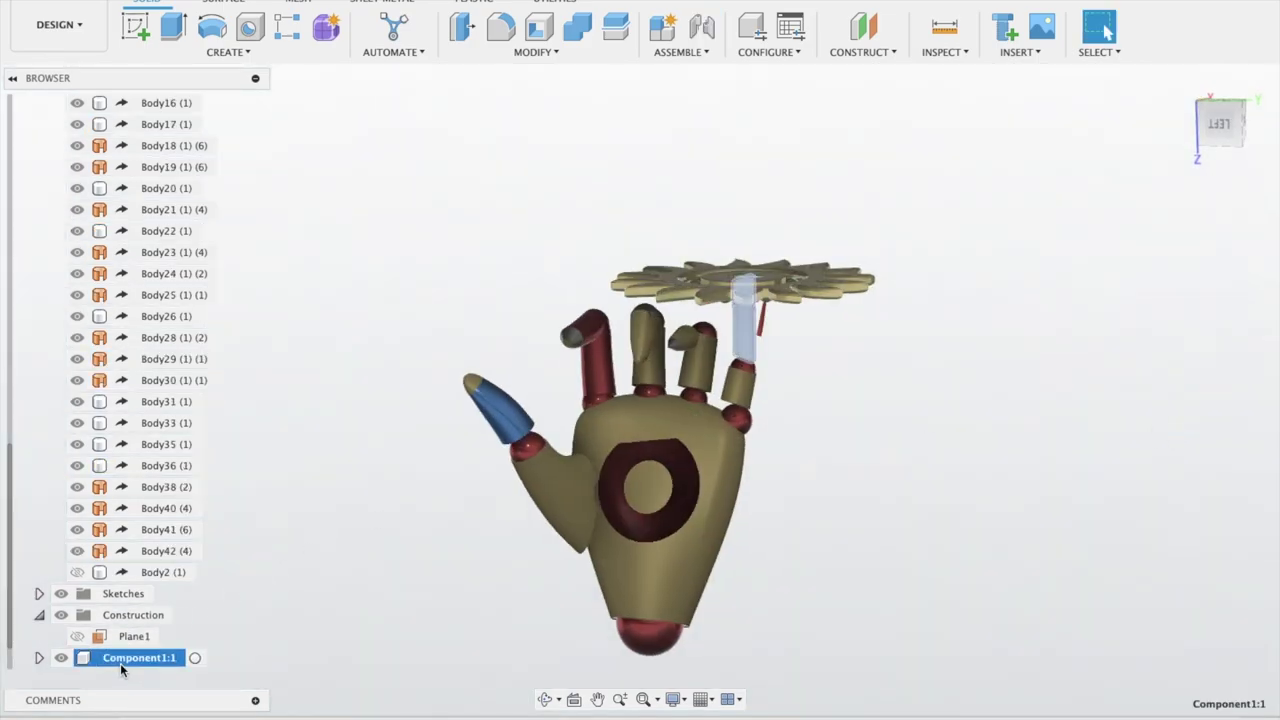
click(40, 657)
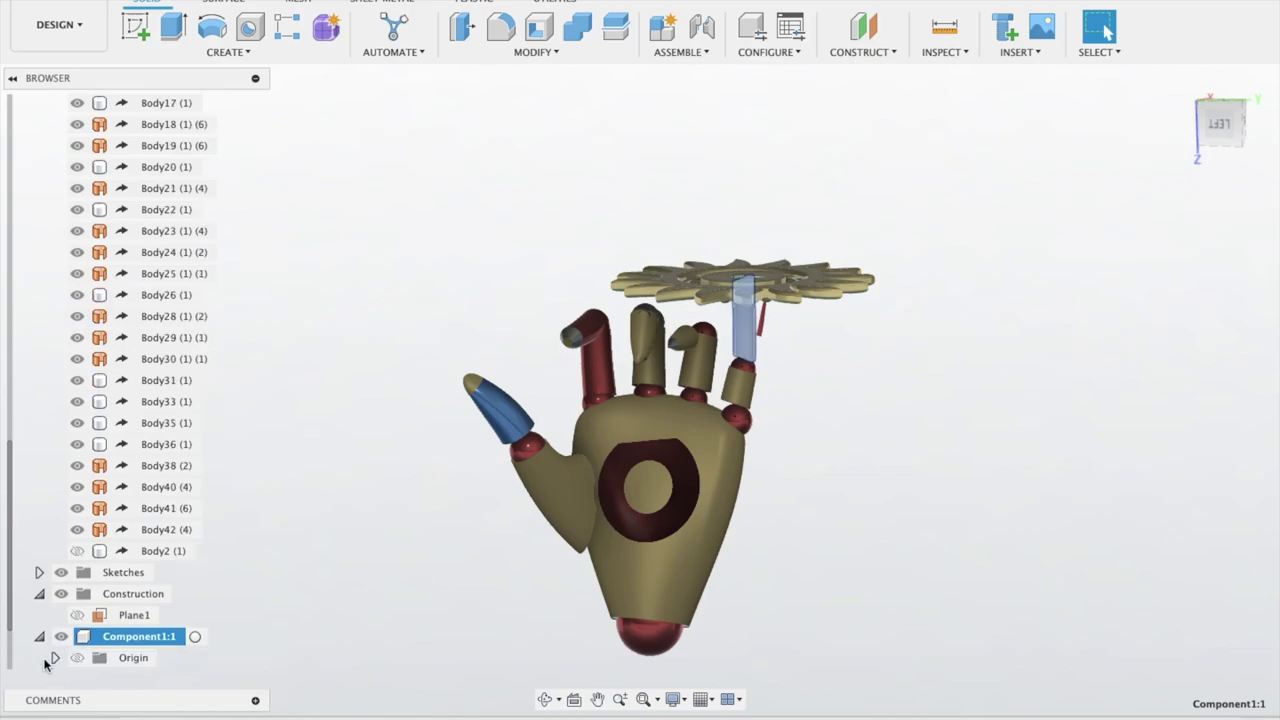
right_click(118, 640)
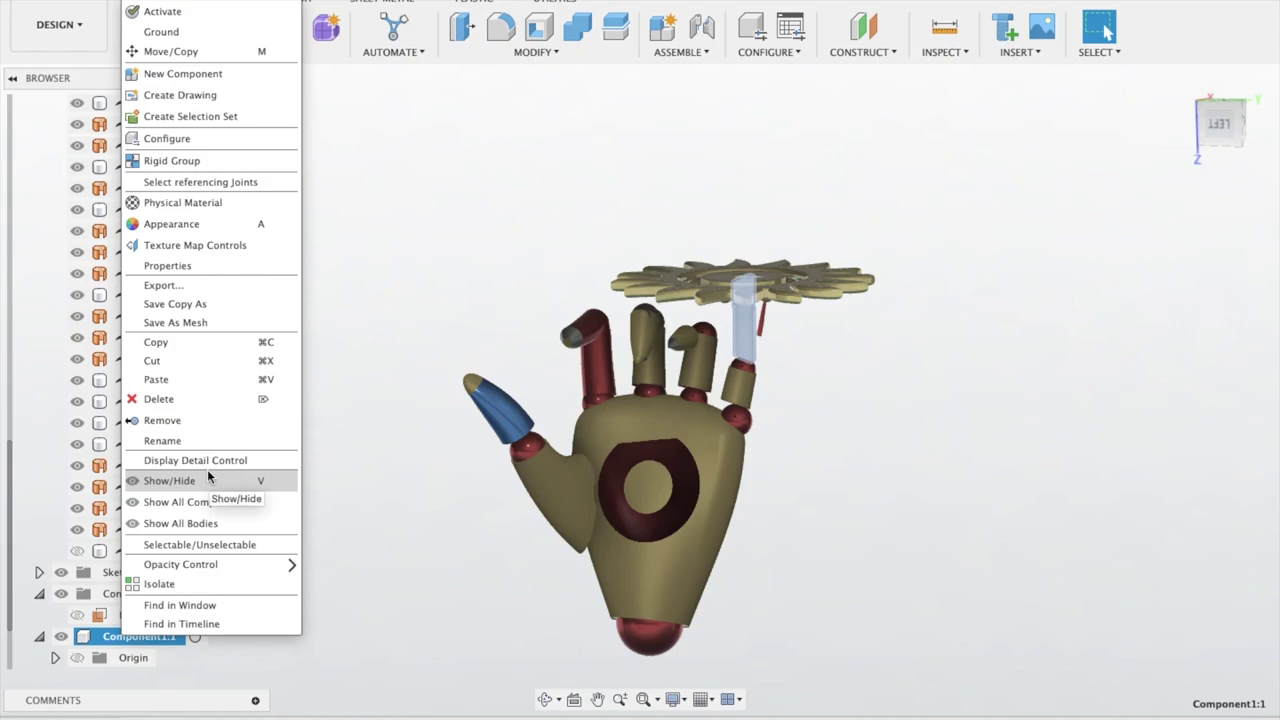
click(326, 310)
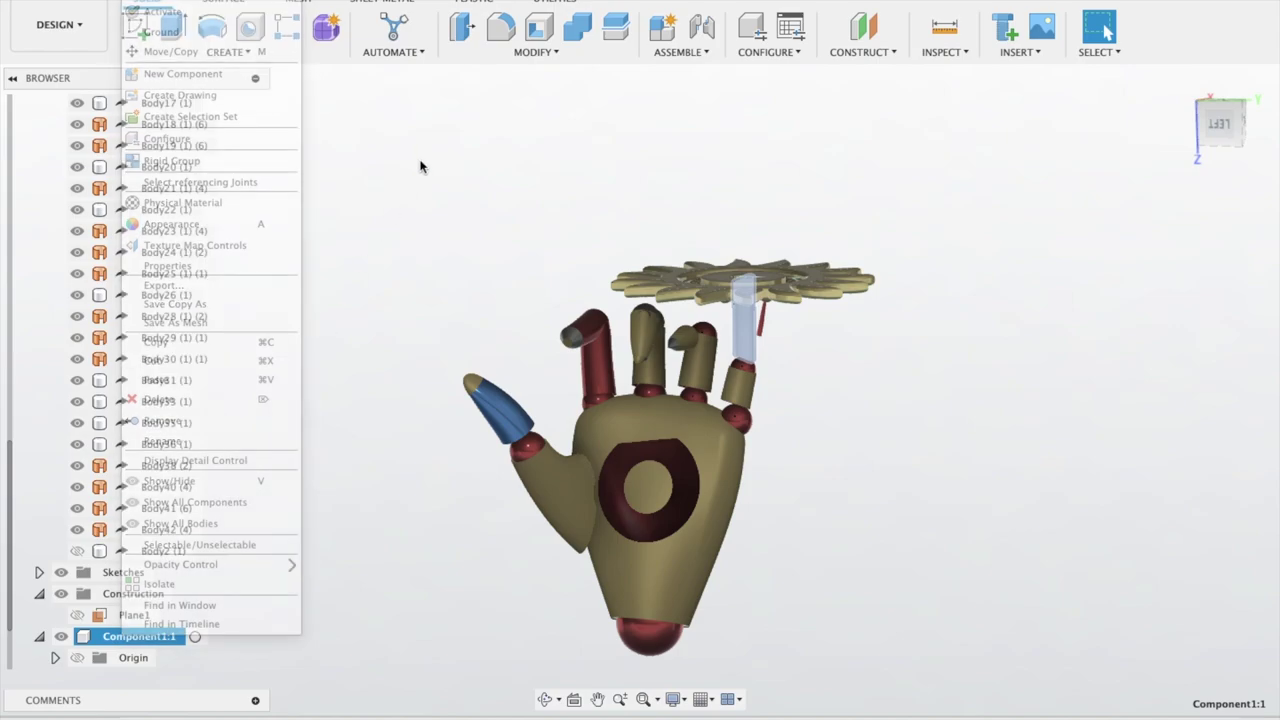
double_click(158, 636)
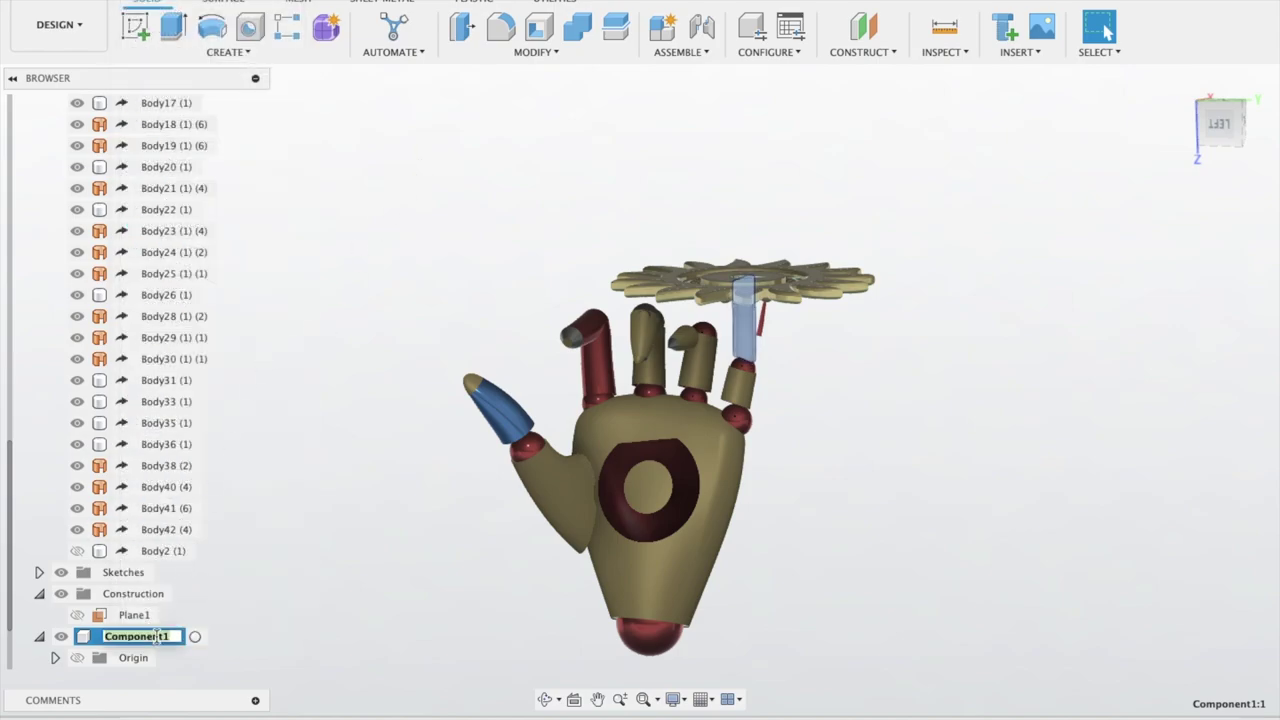
click(272, 607)
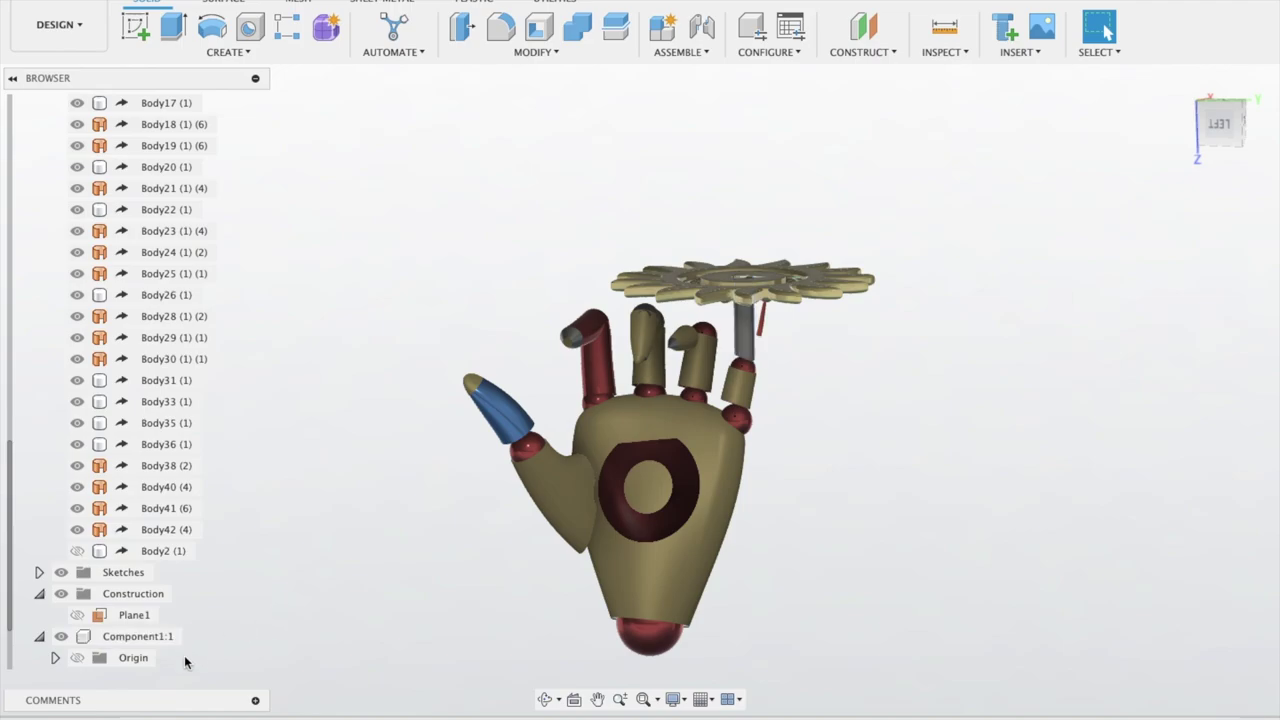
Check the Origin folder's and Component1:1's actions, then re-expand Component1:1 to show Origin and Bodies
click(149, 658)
right_click(149, 658)
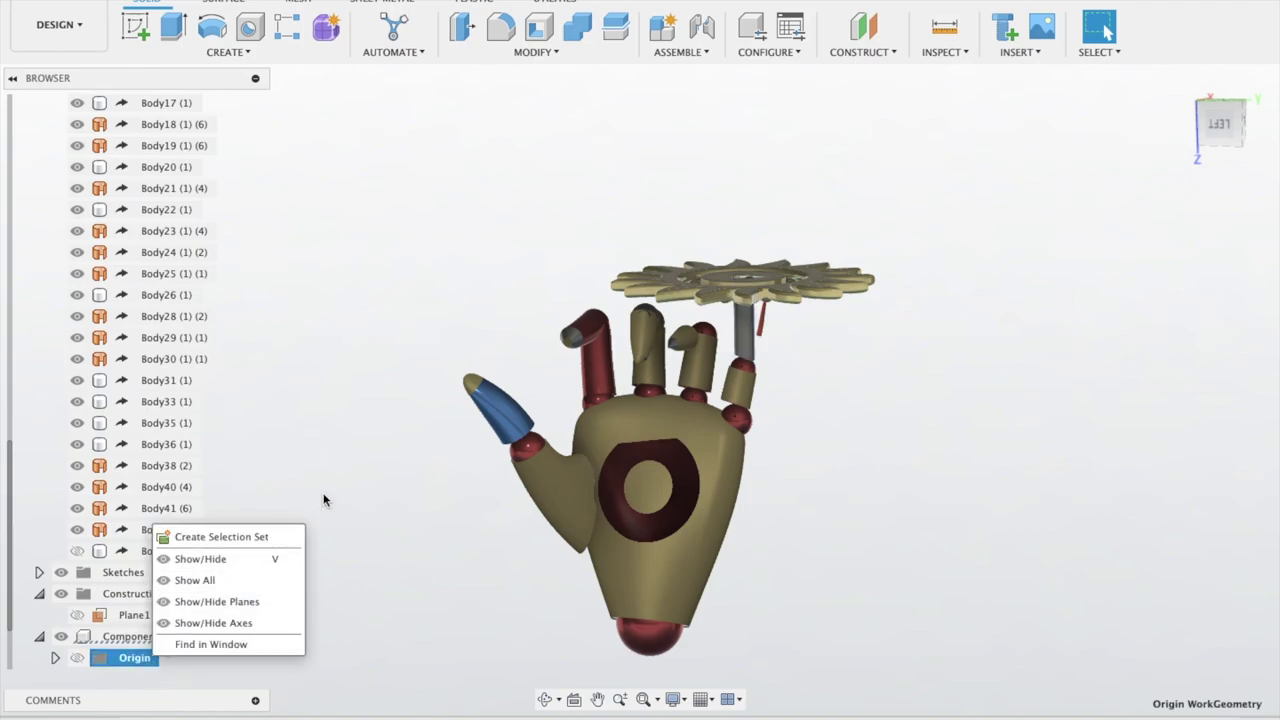
click(312, 505)
click(130, 636)
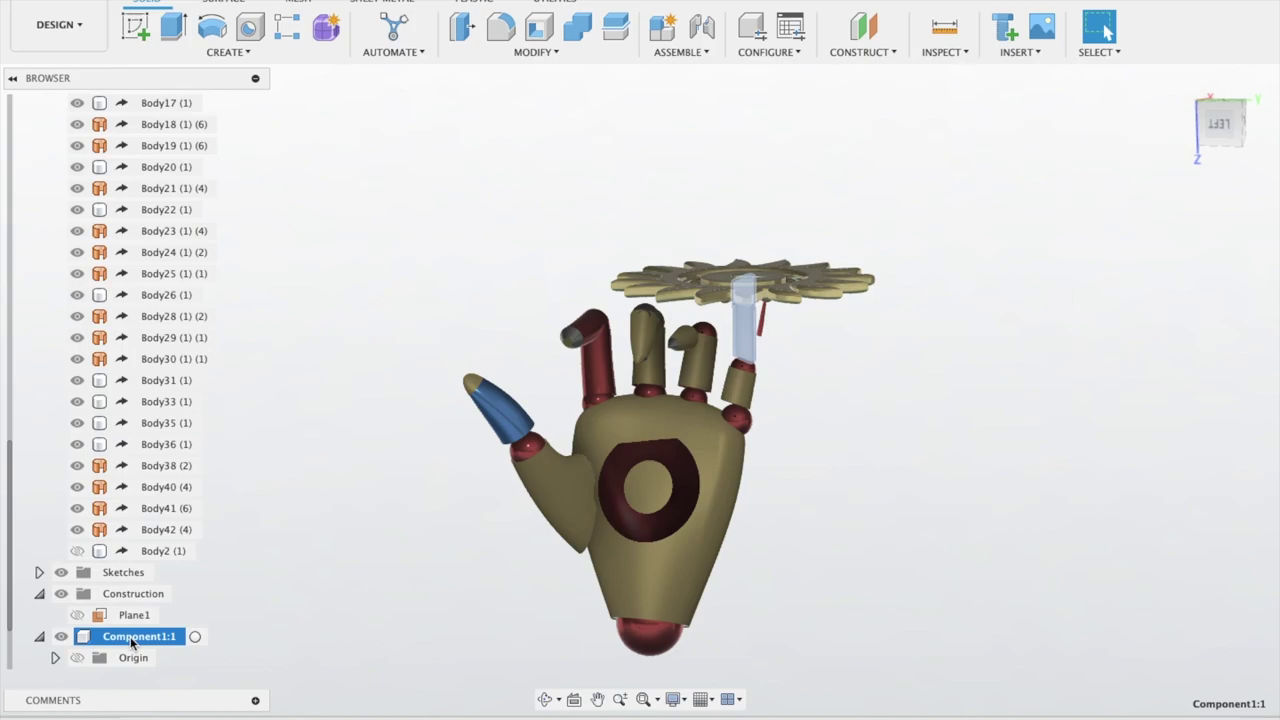
right_click(130, 636)
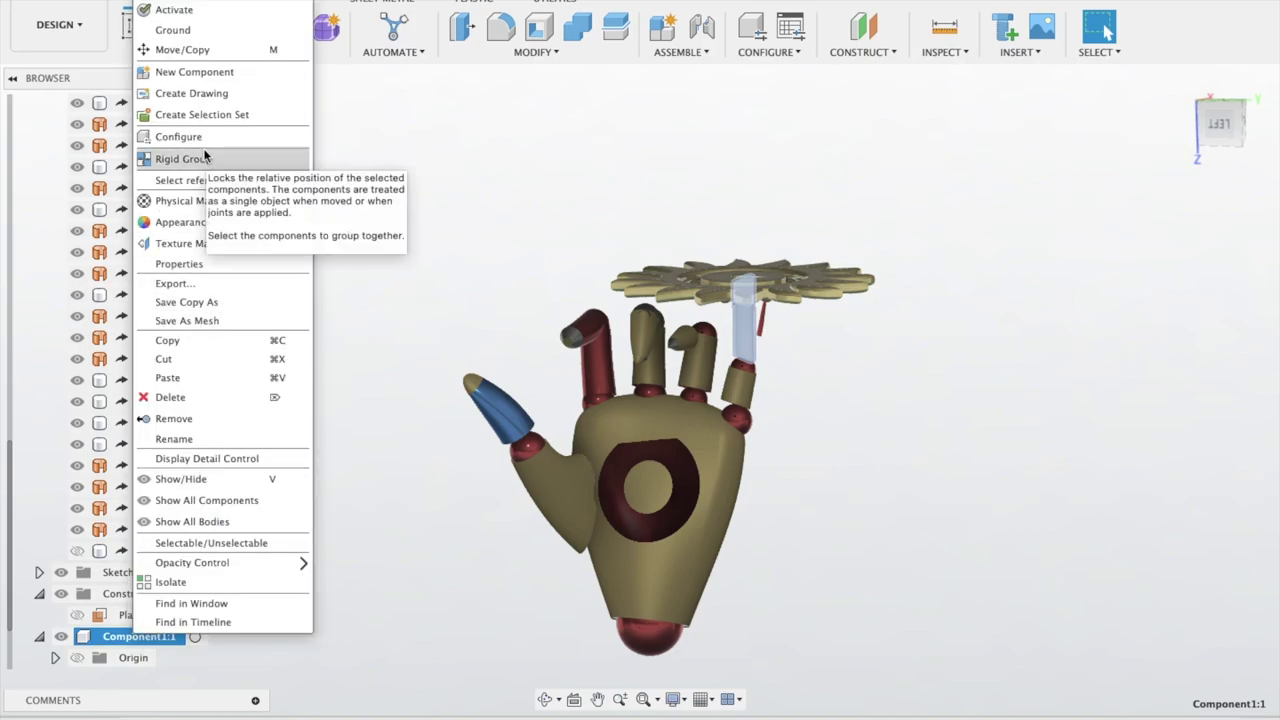
click(395, 110)
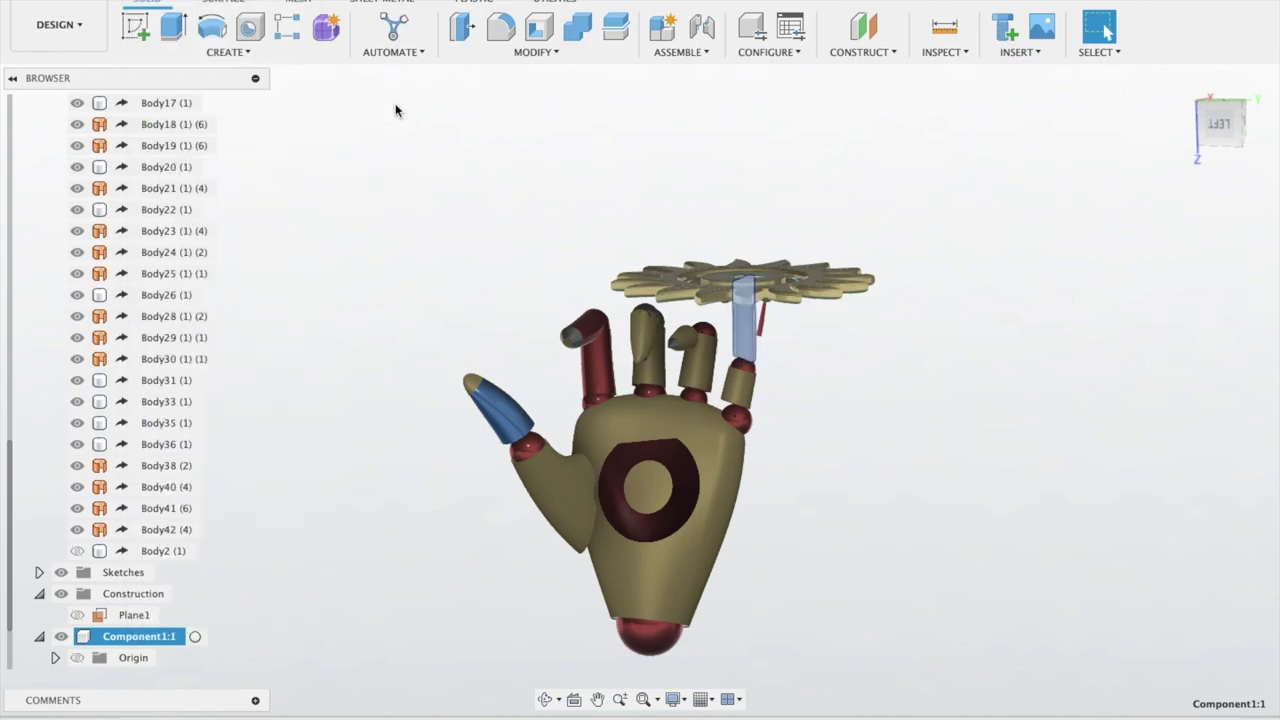
click(48, 640)
click(40, 636)
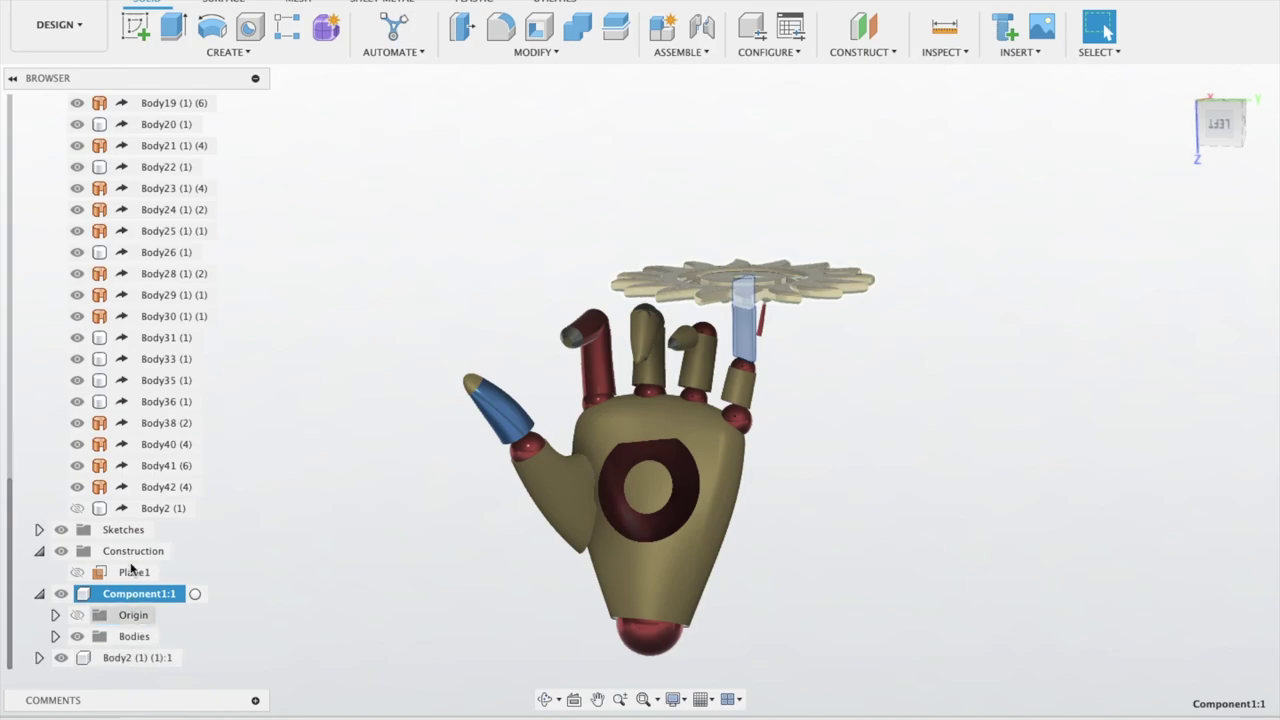
Expand the Joints folder and Revolute 1 to reveal its Rotate motion
scroll(167, 478, up, 1)
scroll(167, 478, up, 8)
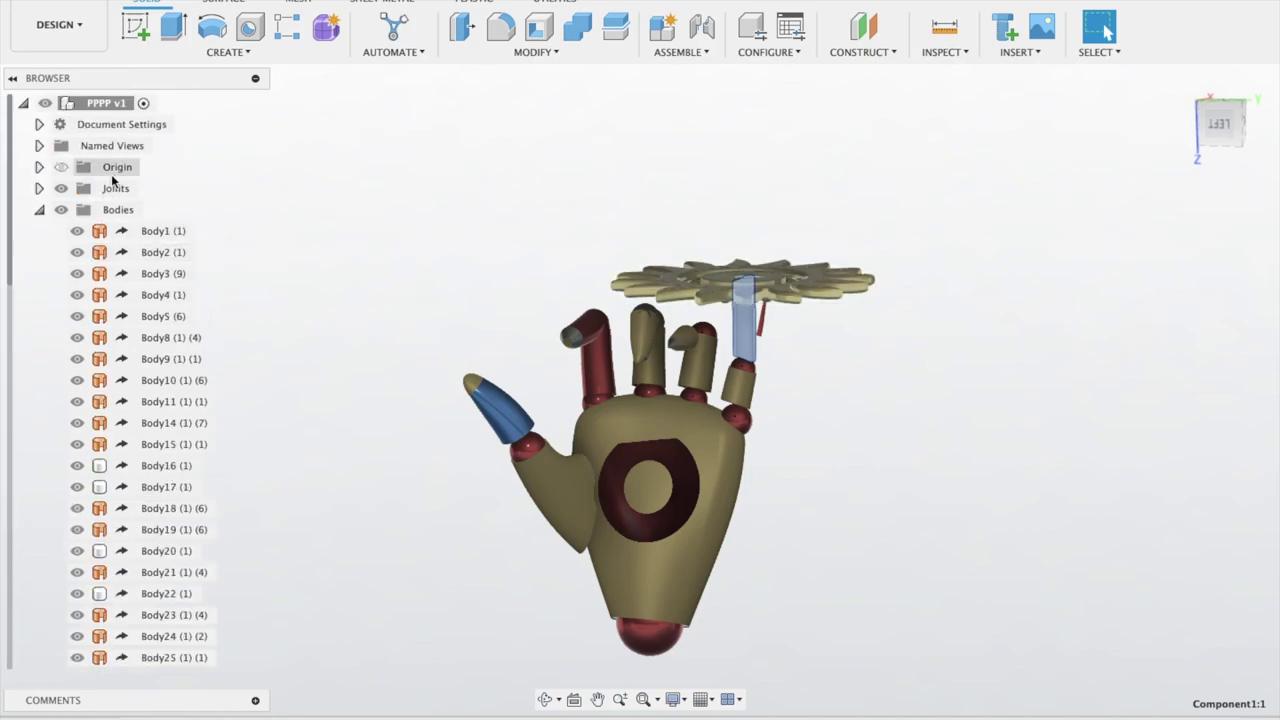
click(39, 190)
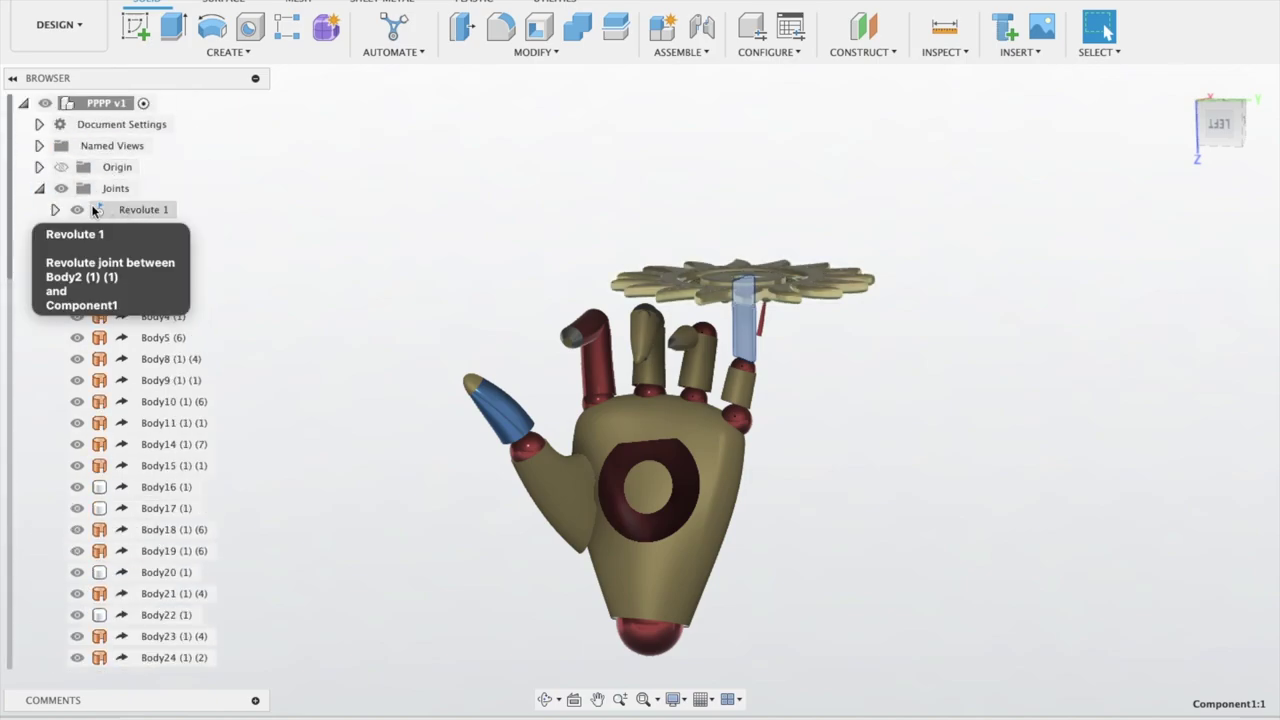
click(56, 210)
mouse_move(127, 231)
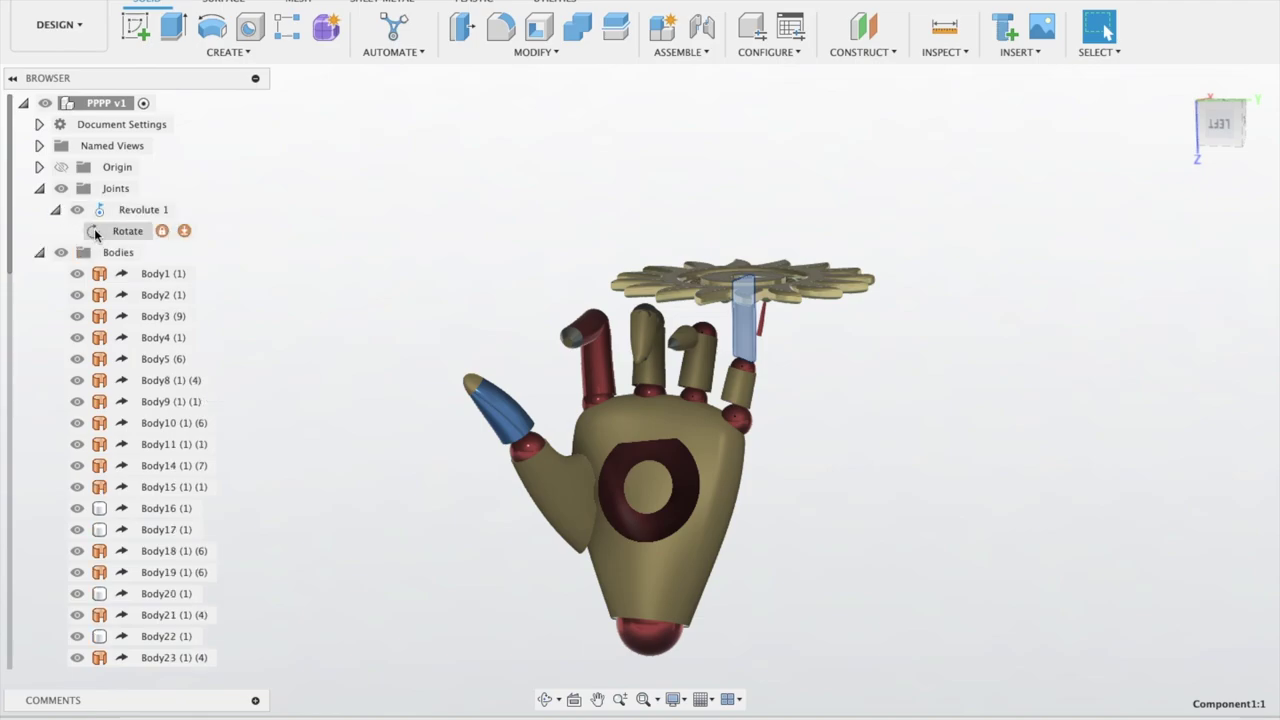
click(96, 230)
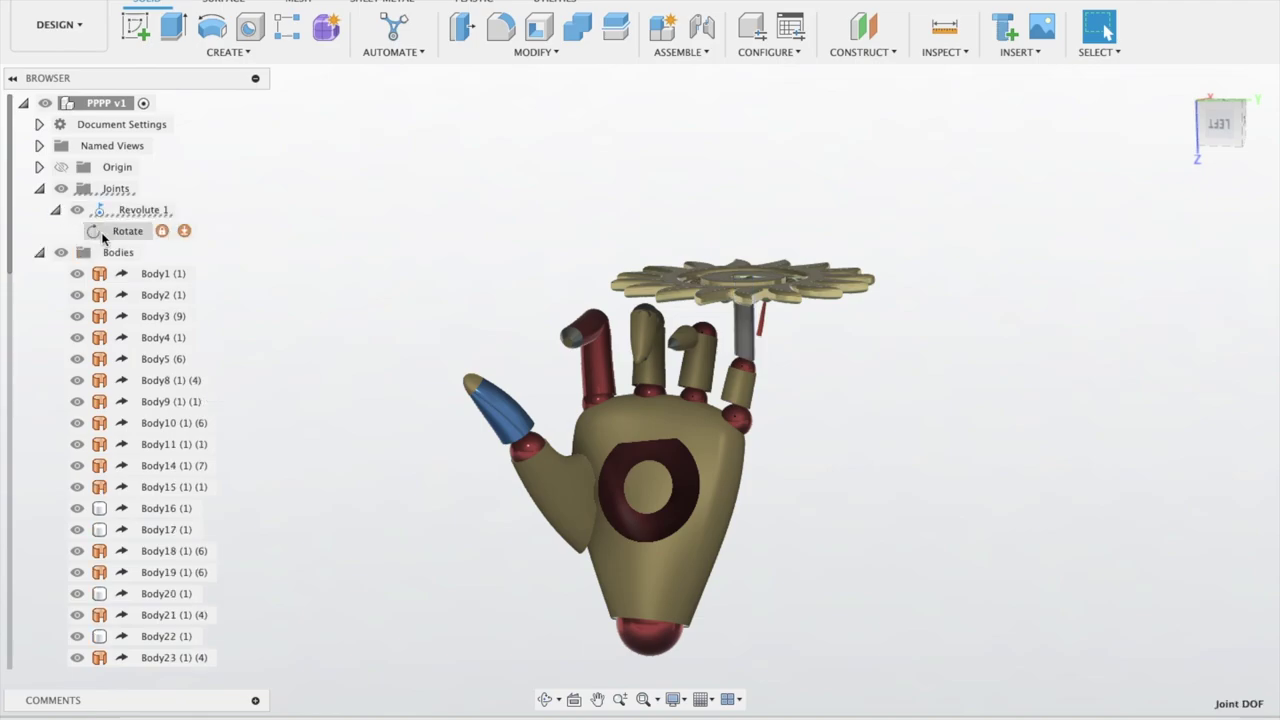
Drive Revolute 1's rotation, then cancel, leaving the angle at 0 deg
right_click(140, 212)
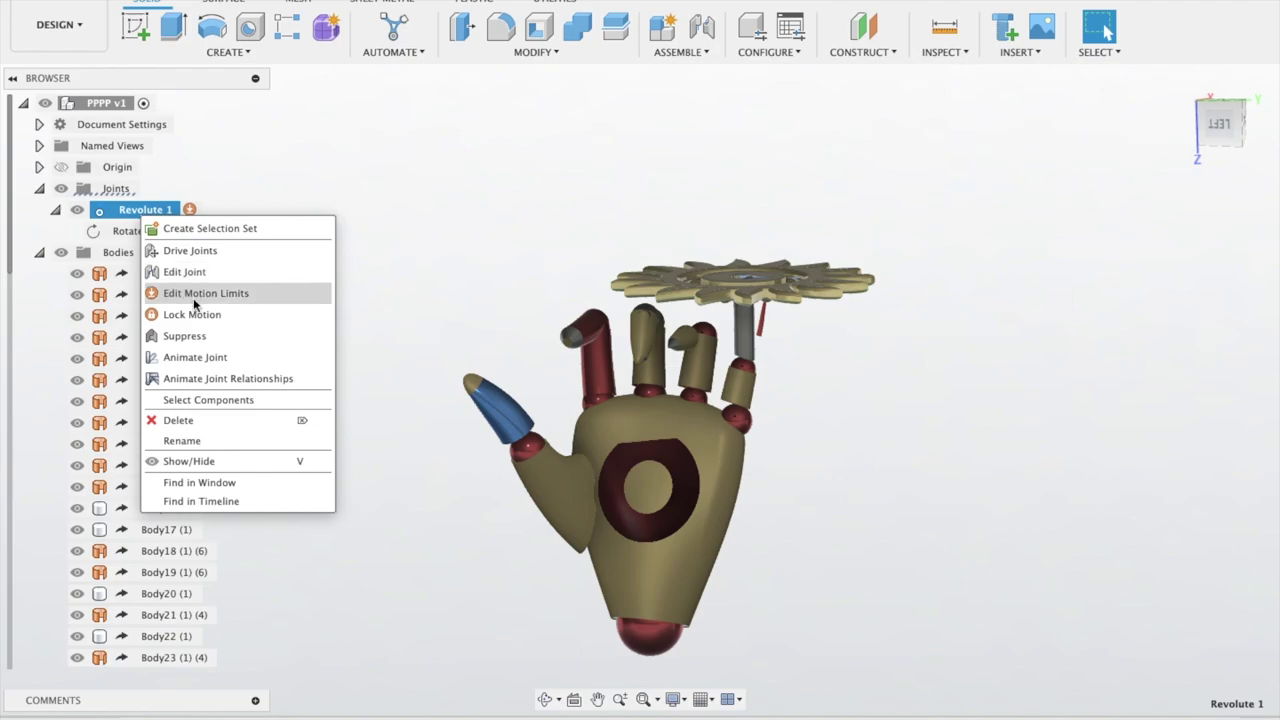
click(211, 251)
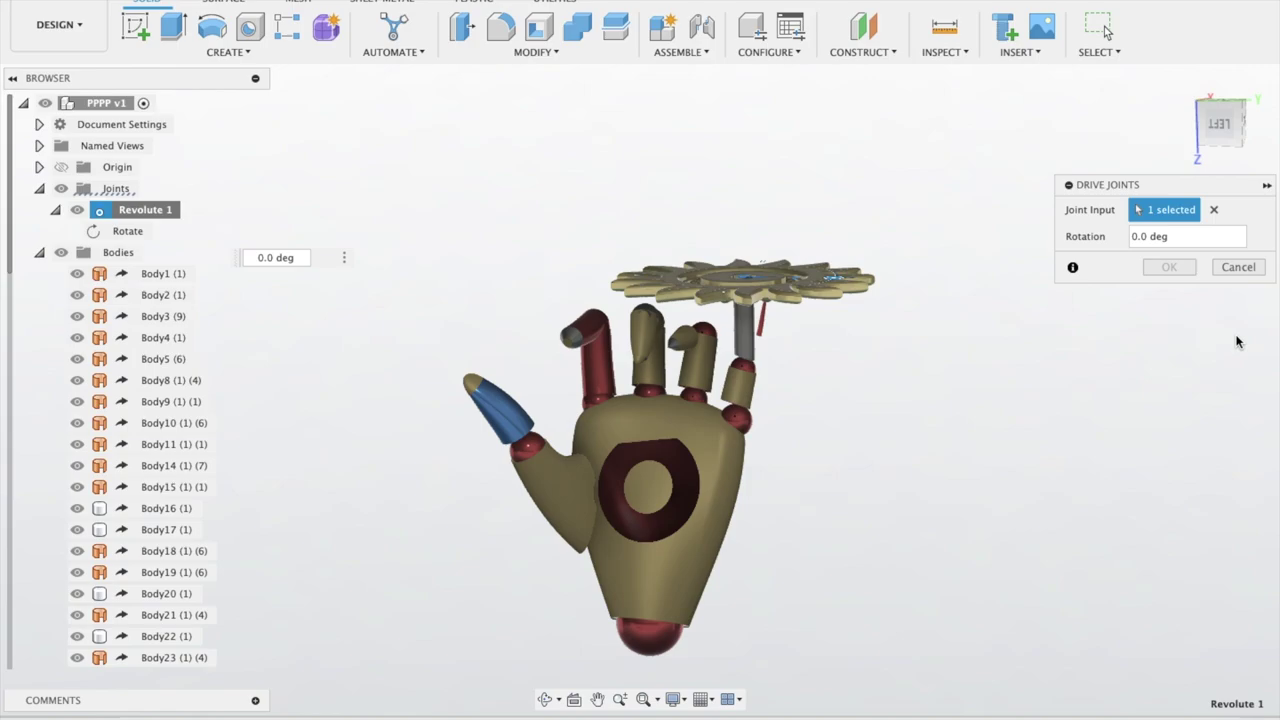
click(1178, 238)
click(1238, 266)
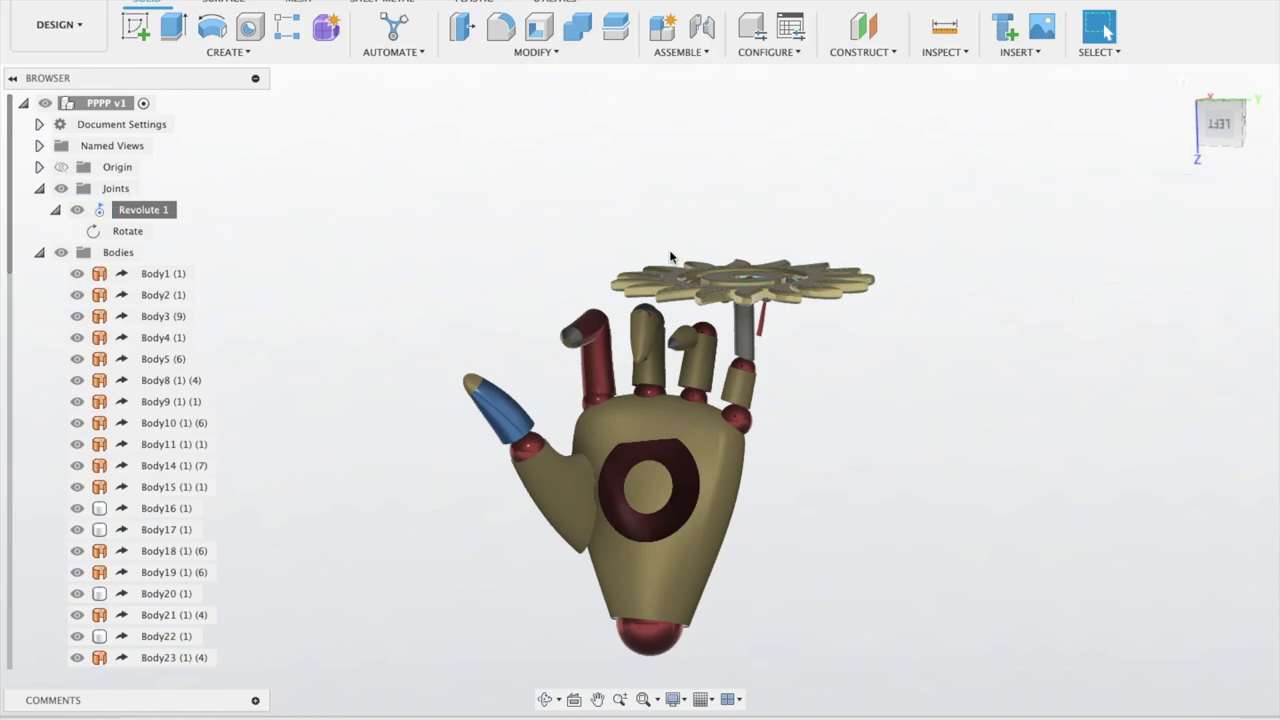
Drive Revolute 1 again and cancel without changing its rotation
right_click(126, 209)
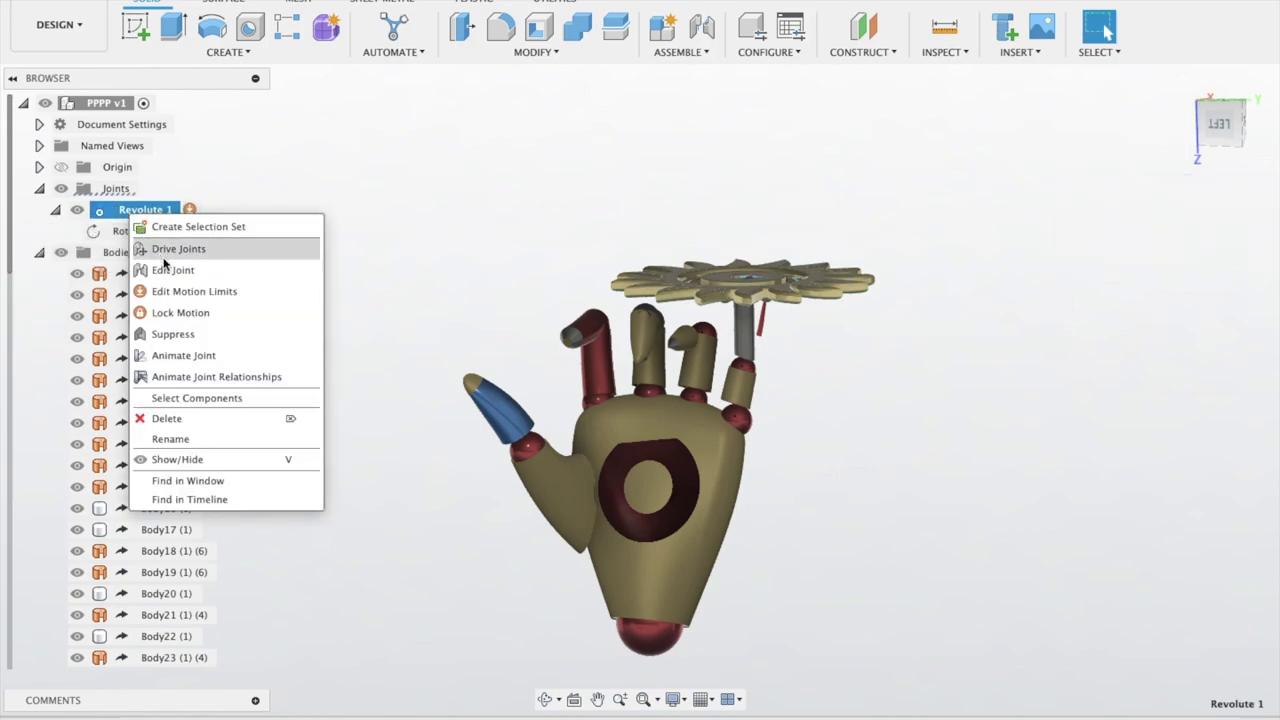
click(166, 258)
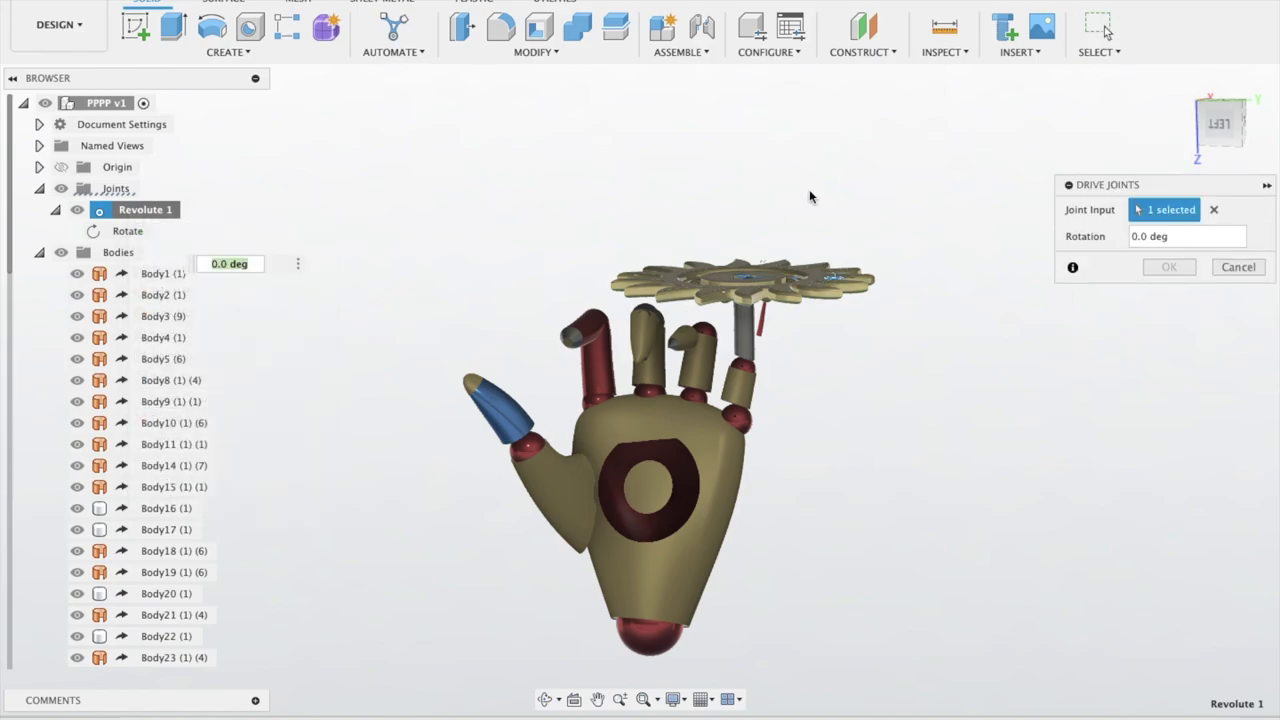
click(1238, 267)
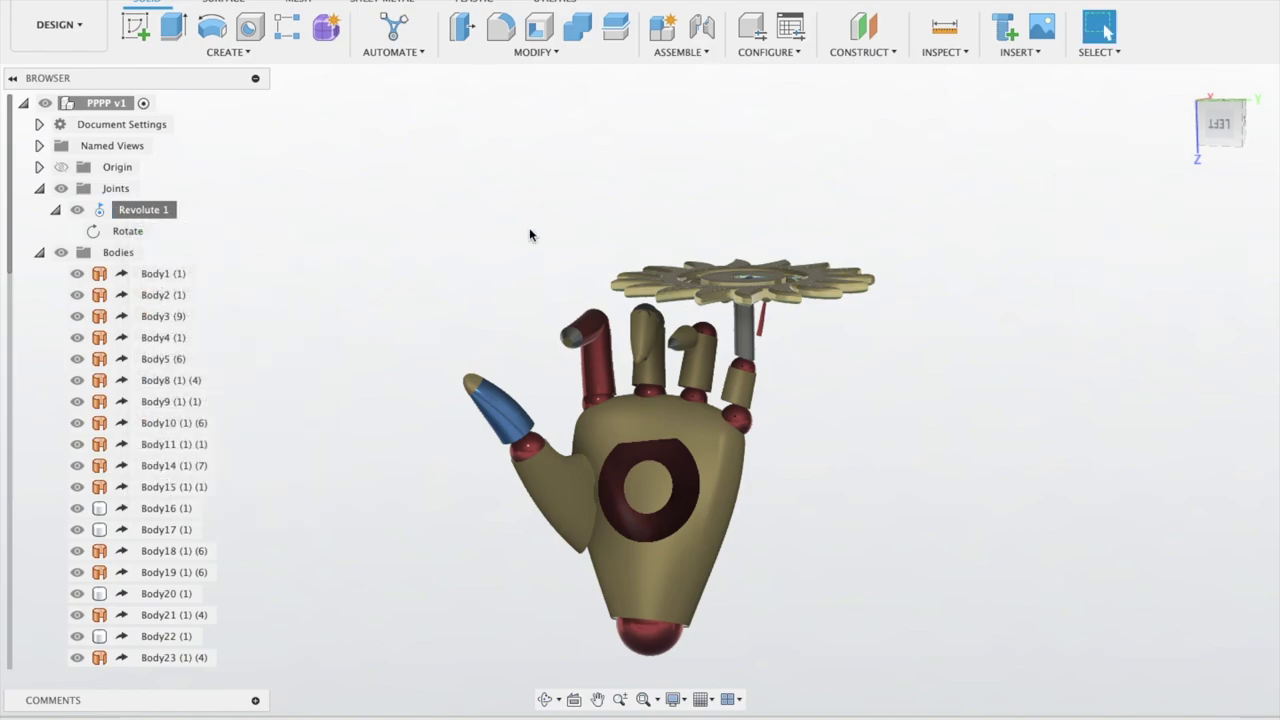
Edit Revolute 1, preview its Z-axis rotation under Motion, confirm with OK, then preview its limits
right_click(146, 212)
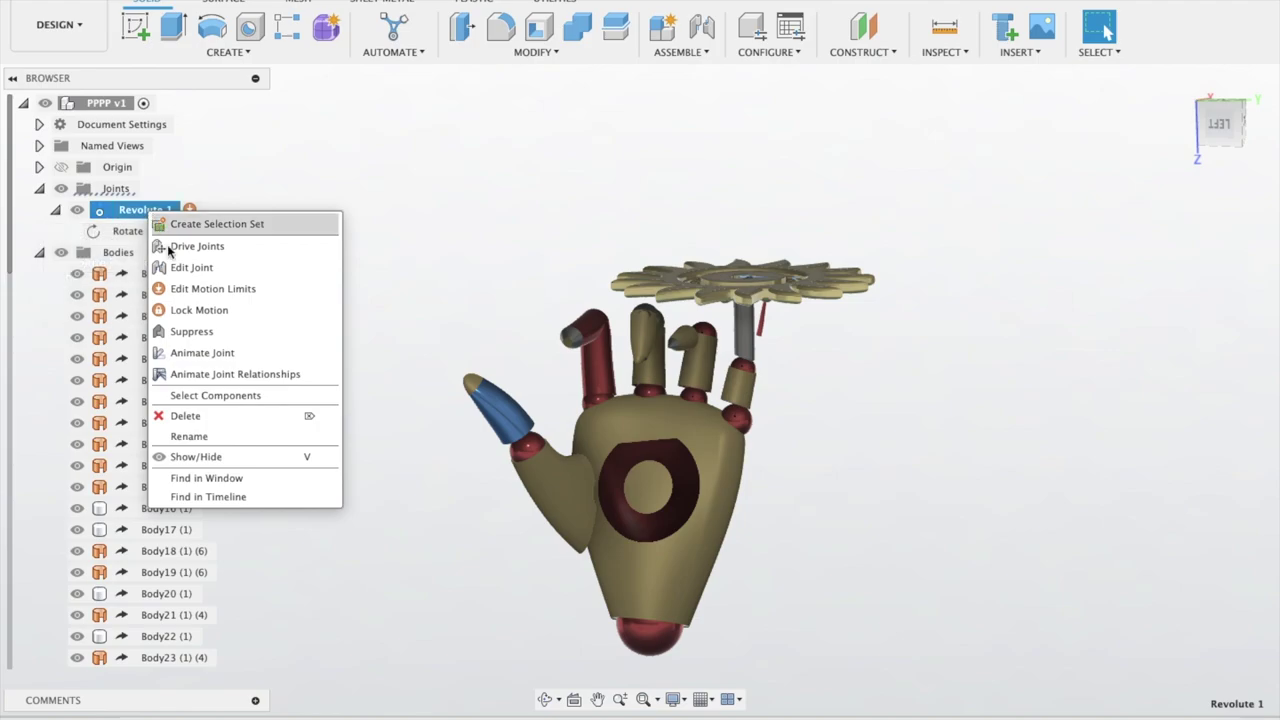
click(180, 268)
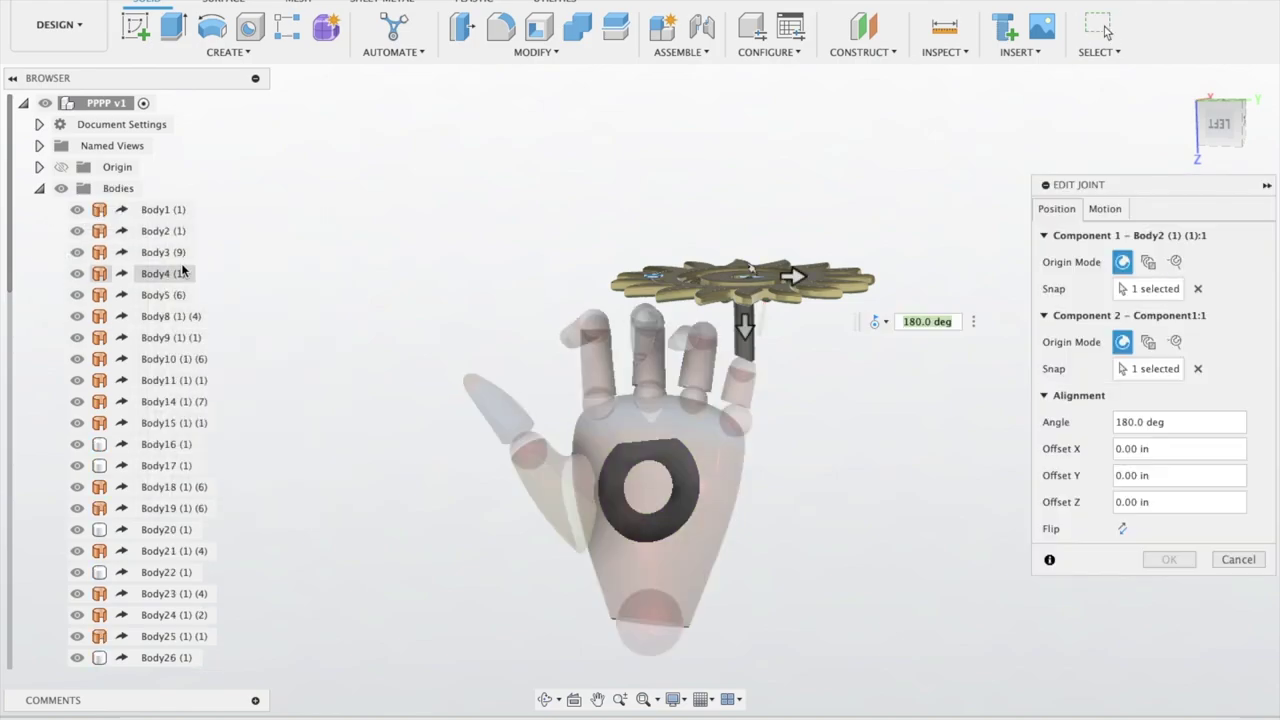
click(1108, 208)
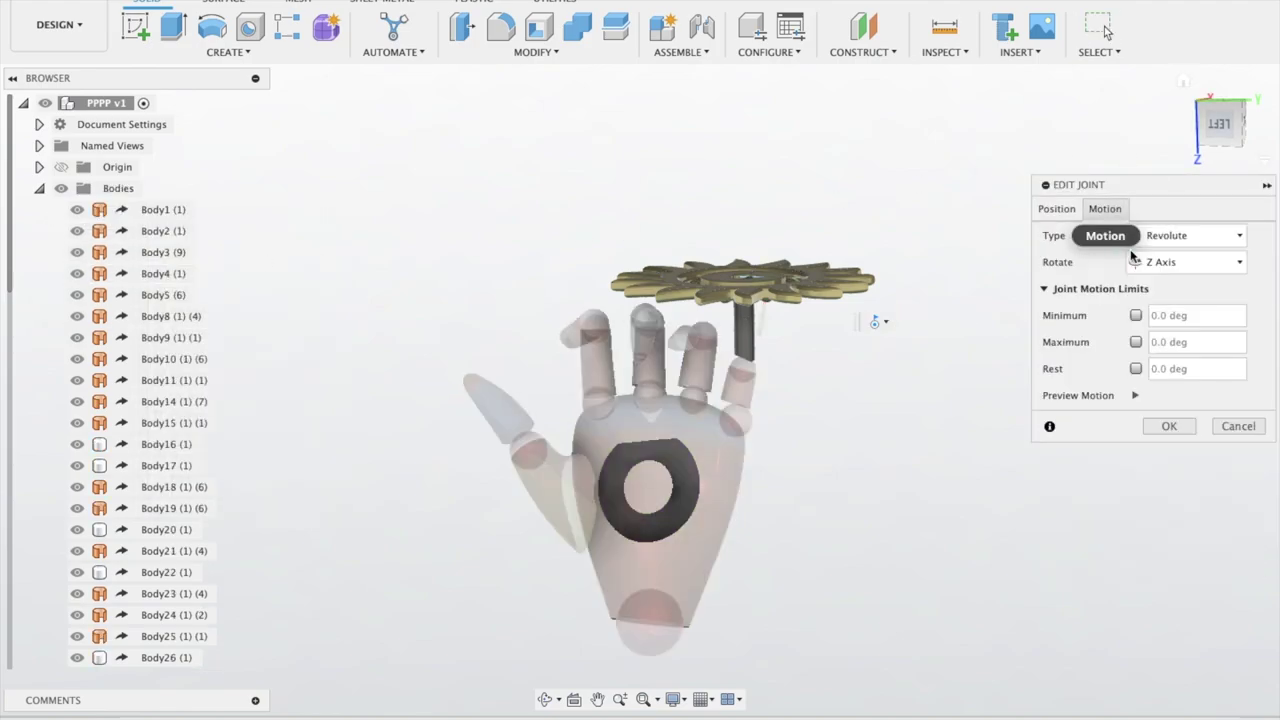
click(1136, 395)
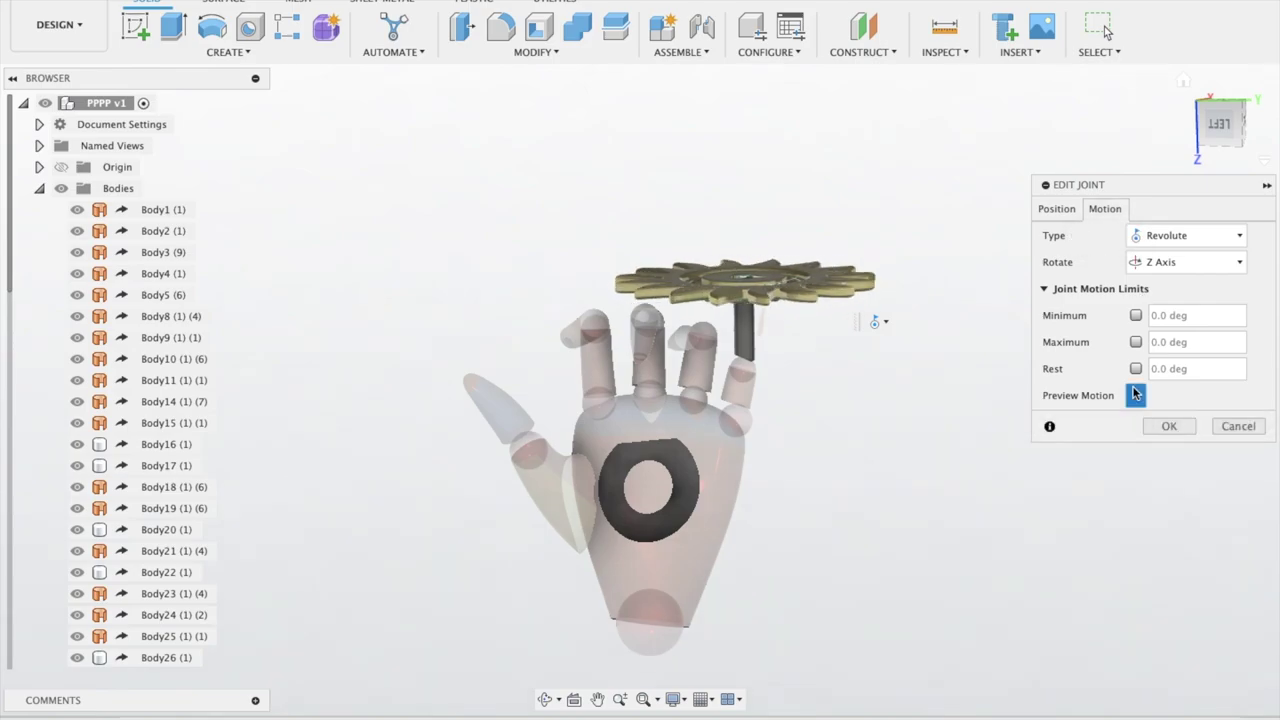
click(1168, 426)
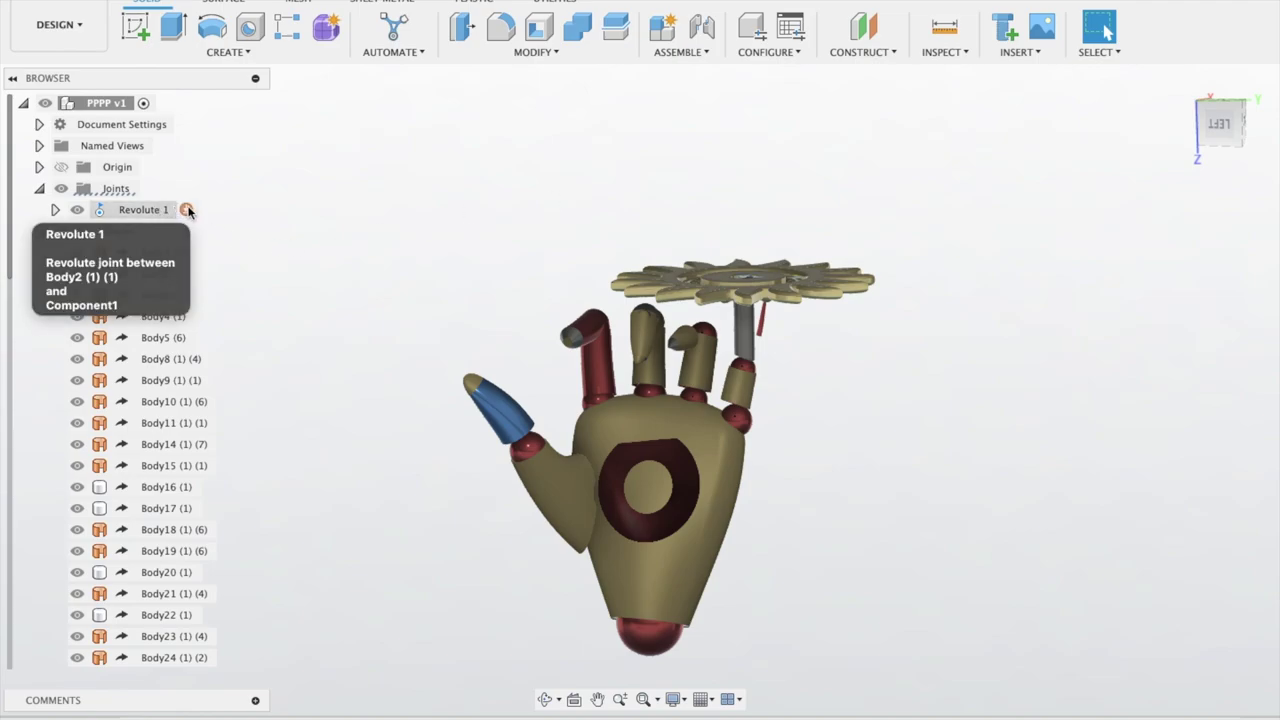
click(186, 209)
click(1153, 316)
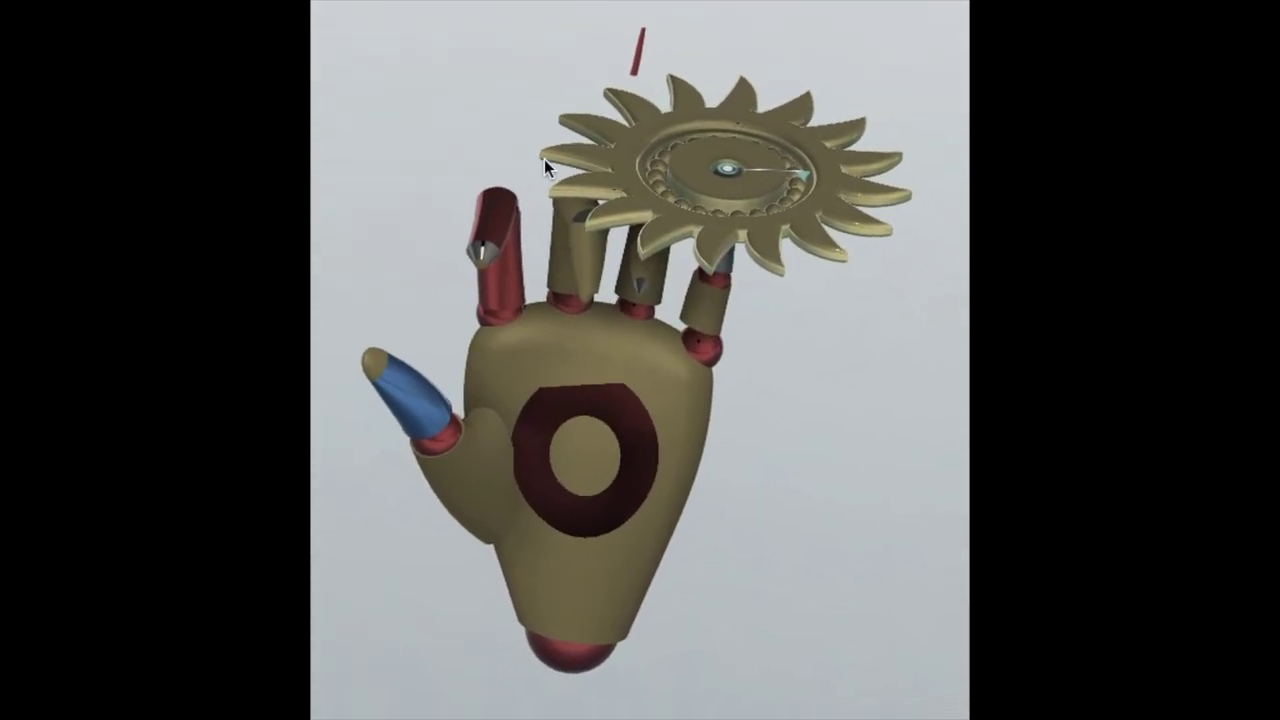
Select the small part above the gear and close its action menu without choosing anything
click(638, 55)
right_click(315, 5)
click(405, 395)
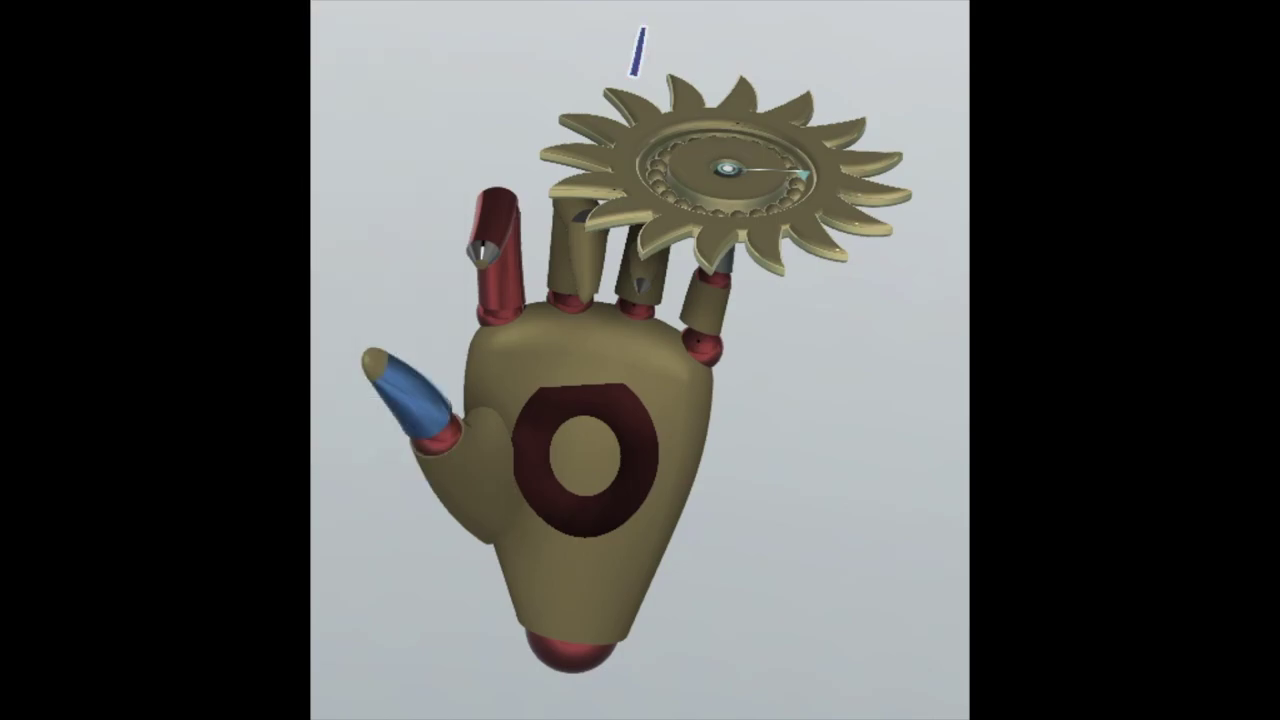